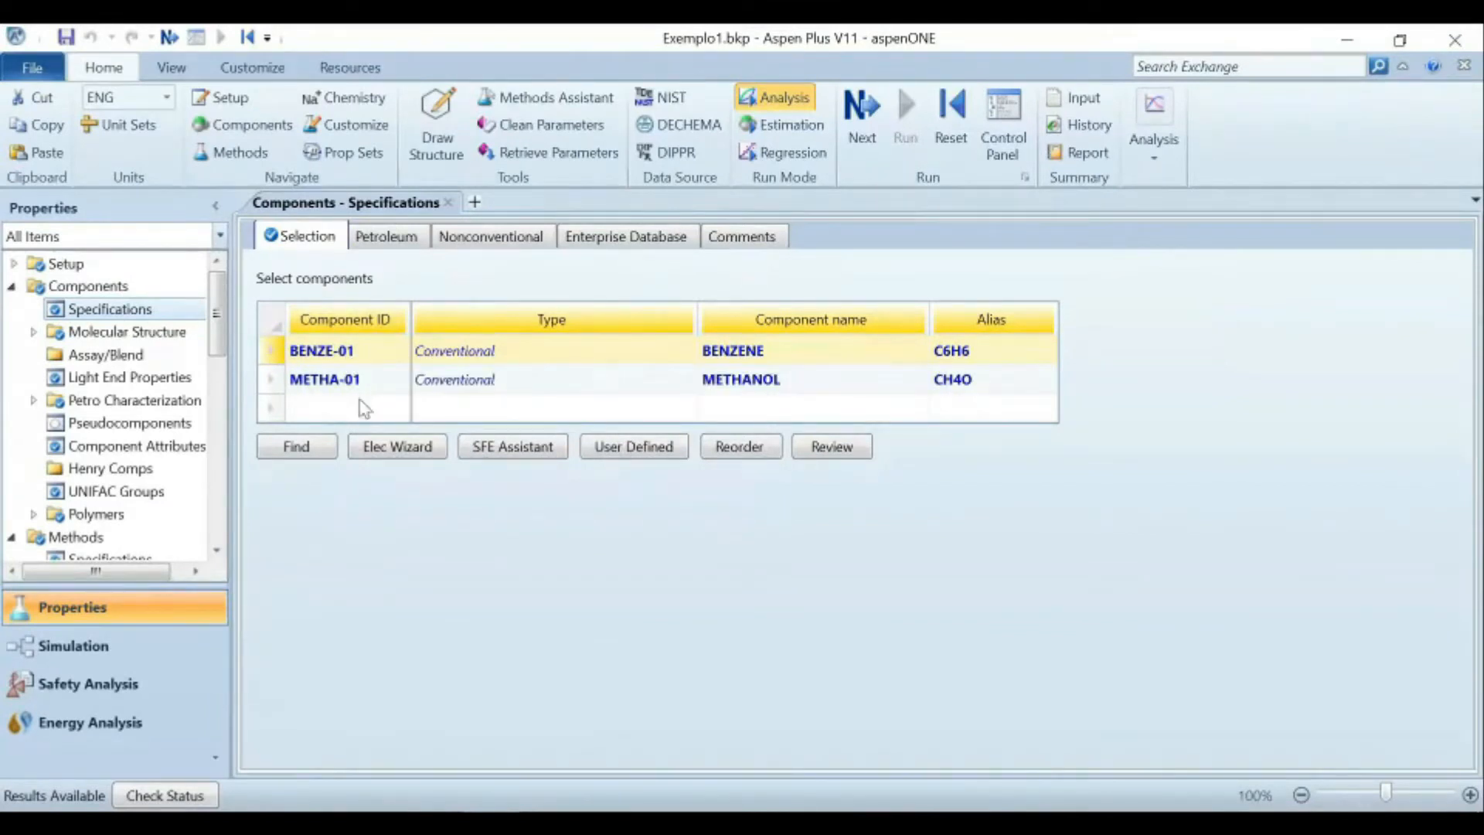
Look through the selected property methods and open the global method specifications.
{"action": "scroll", "coordinate": [83, 355], "scroll_direction": "down", "scroll_amount": 3}
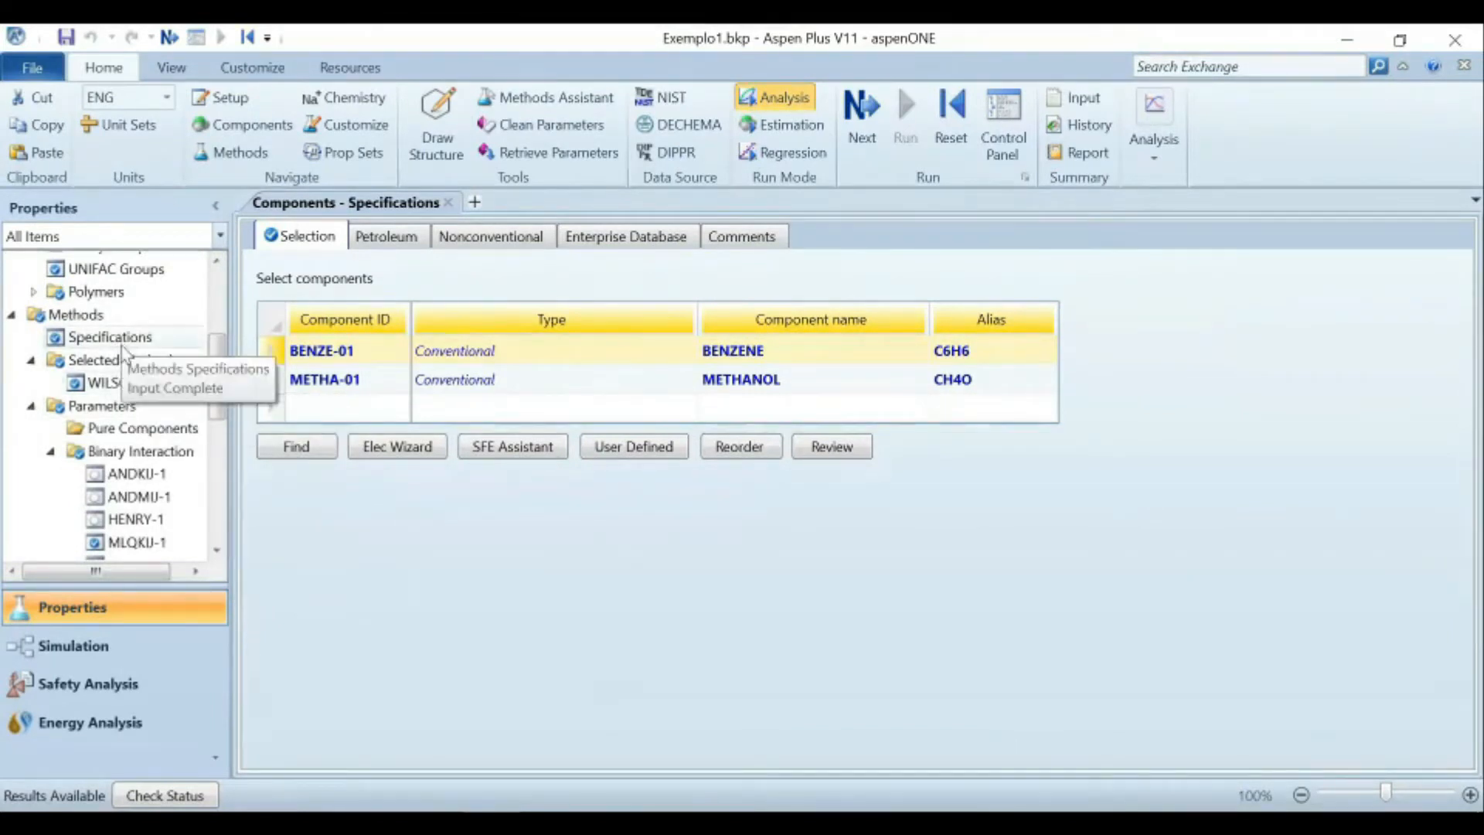
{"action": "left_click", "coordinate": [112, 365]}
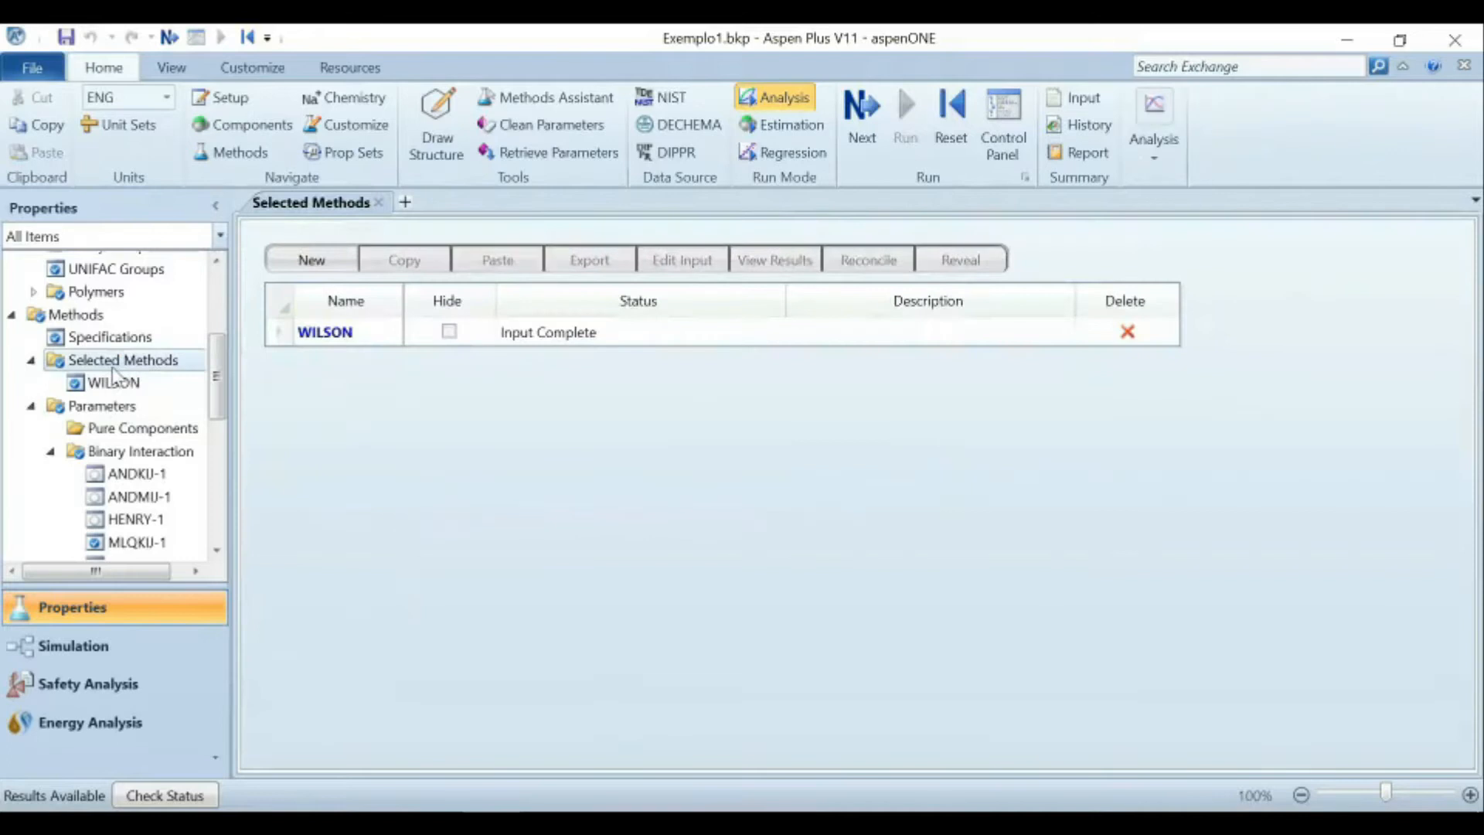
{"action": "left_click", "coordinate": [146, 338]}
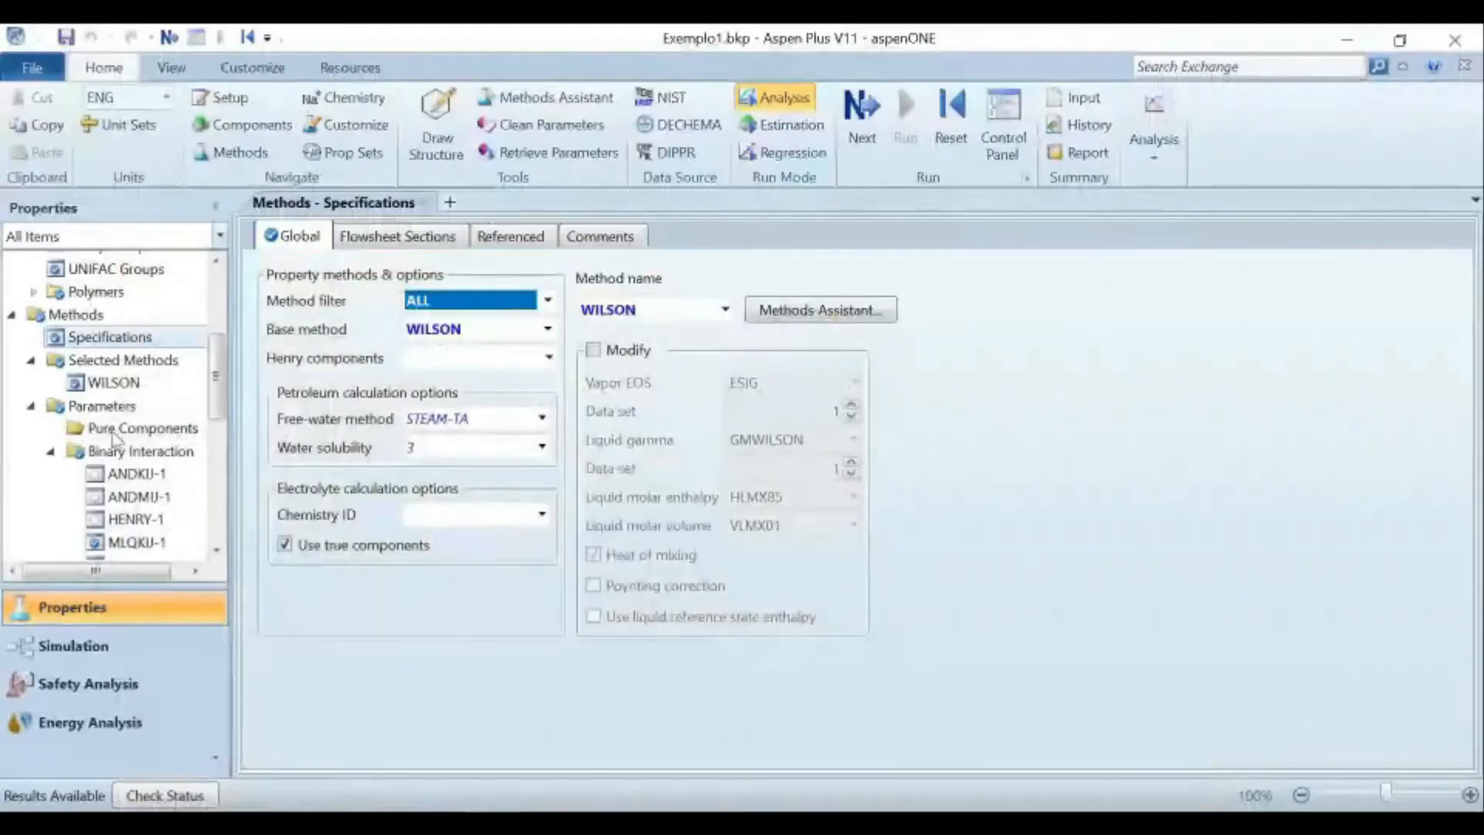
Look through the binary interaction parameter sets, ending with the WILSON-1 parameters for benzene and methanol.
{"action": "scroll", "coordinate": [120, 392], "scroll_direction": "down", "scroll_amount": 2}
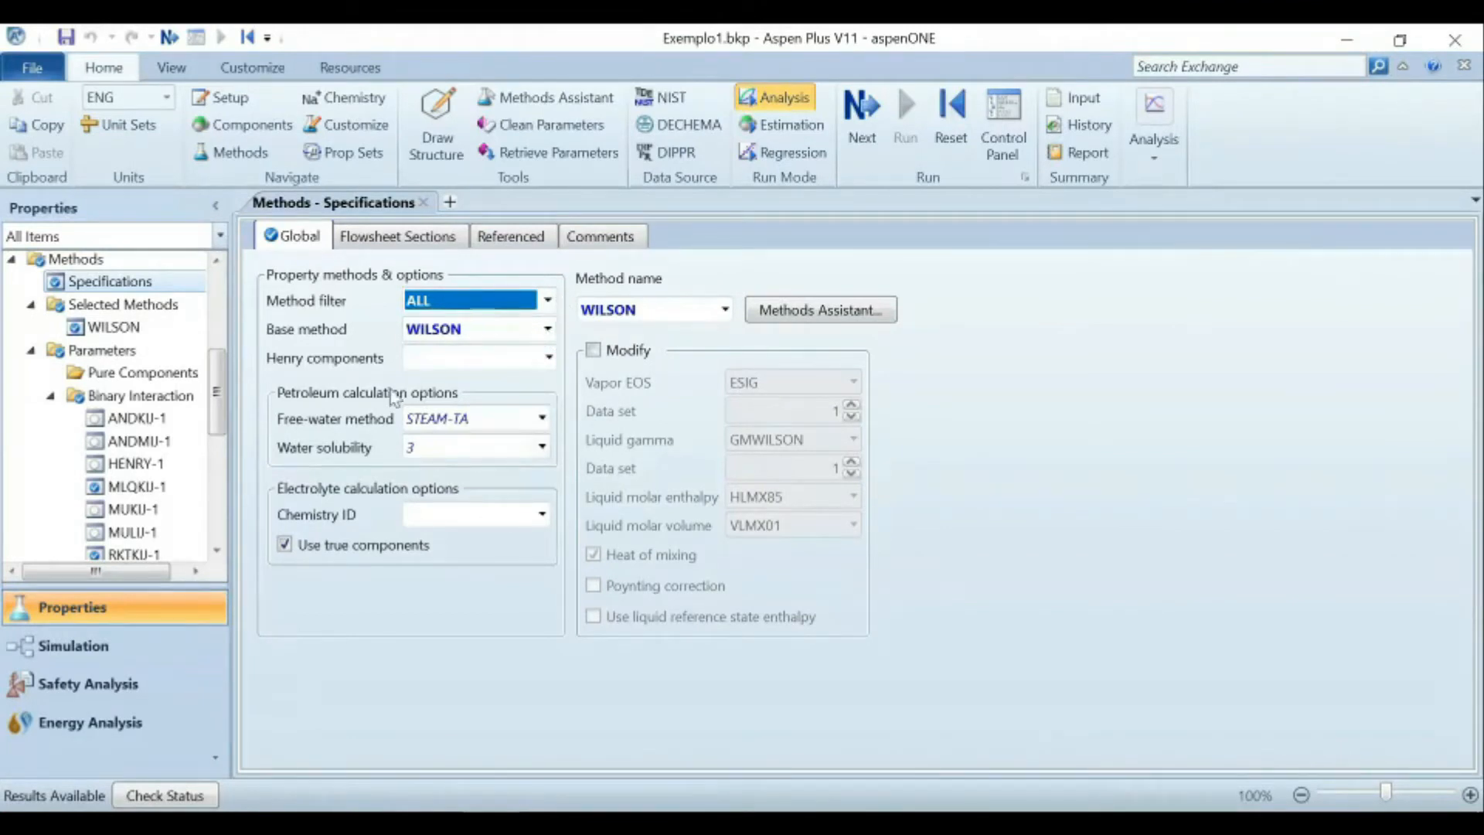
{"action": "scroll", "coordinate": [78, 412], "scroll_direction": "down", "scroll_amount": 1}
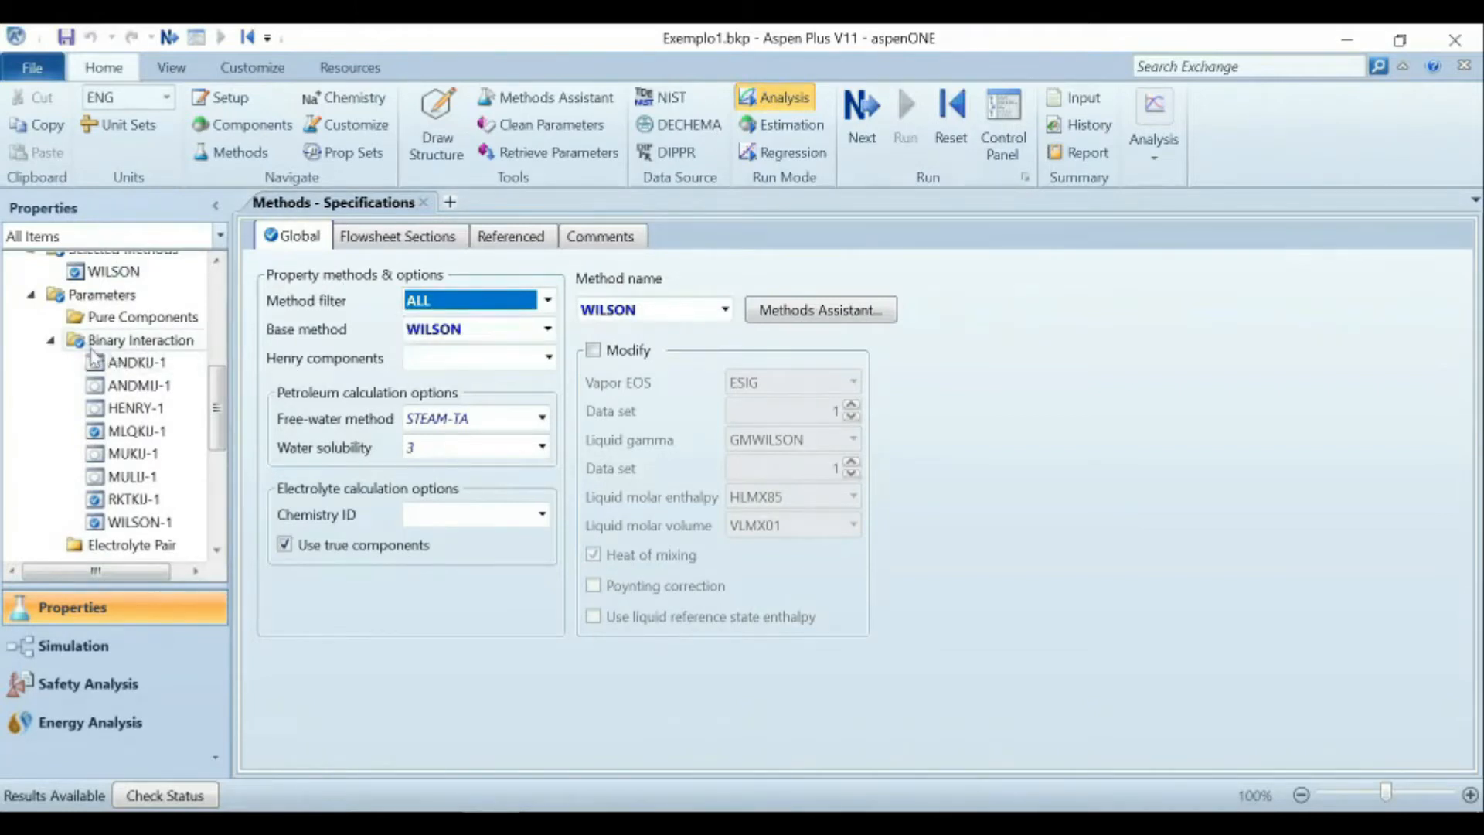
{"action": "left_click", "coordinate": [150, 431]}
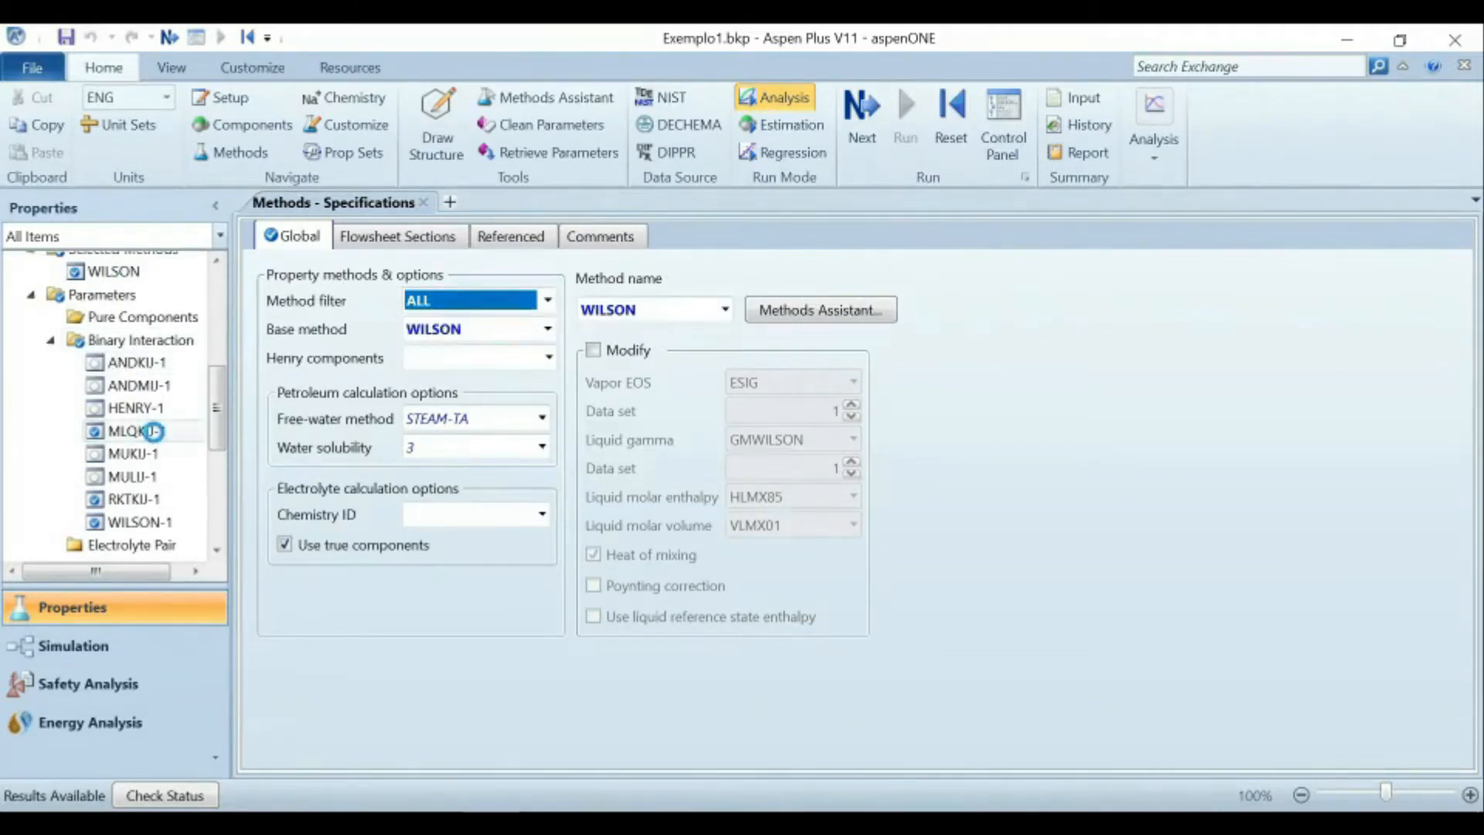
{"action": "left_click", "coordinate": [120, 522]}
{"action": "left_click", "coordinate": [129, 501]}
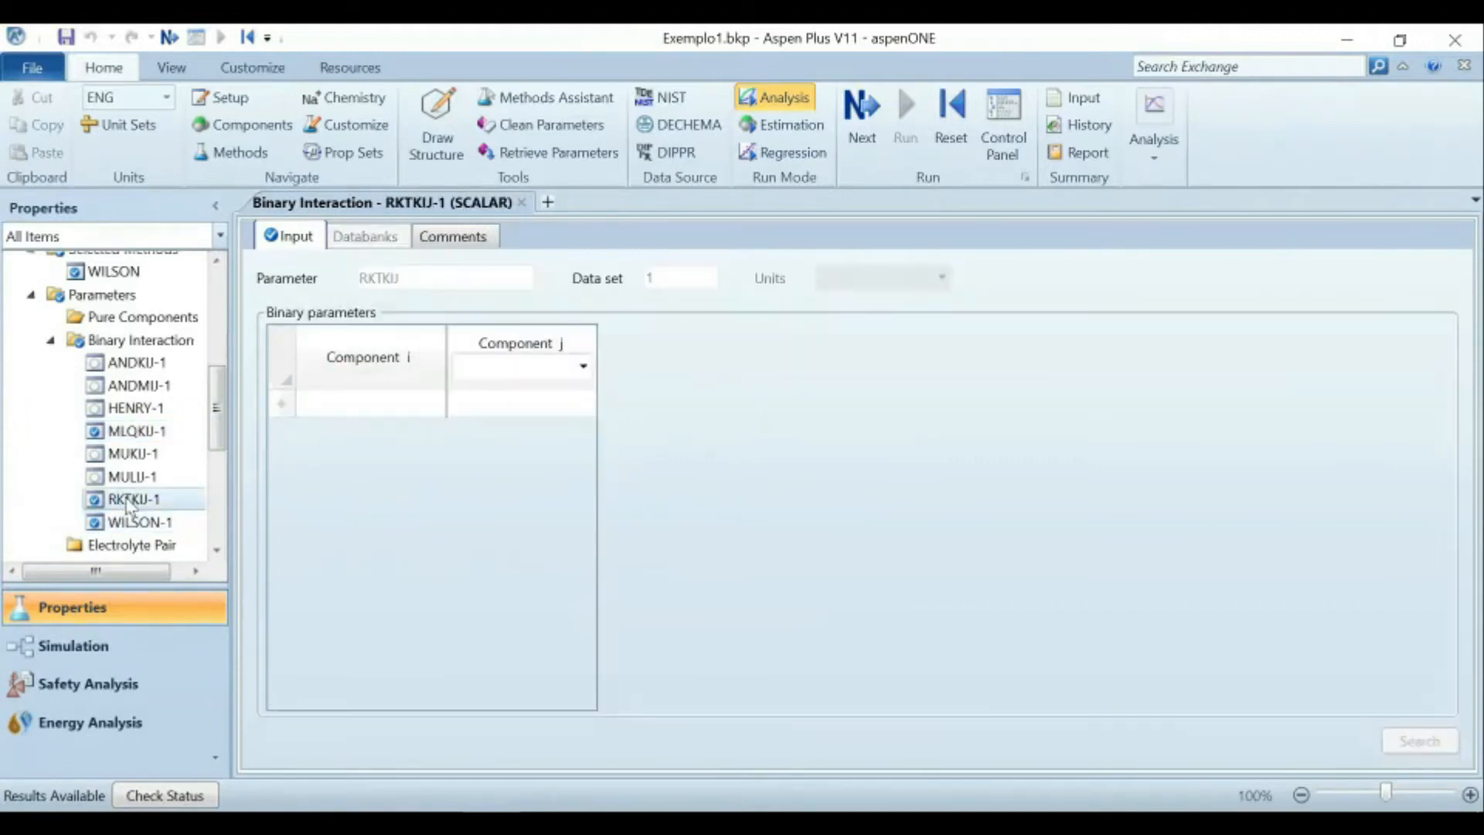
{"action": "left_click", "coordinate": [123, 528]}
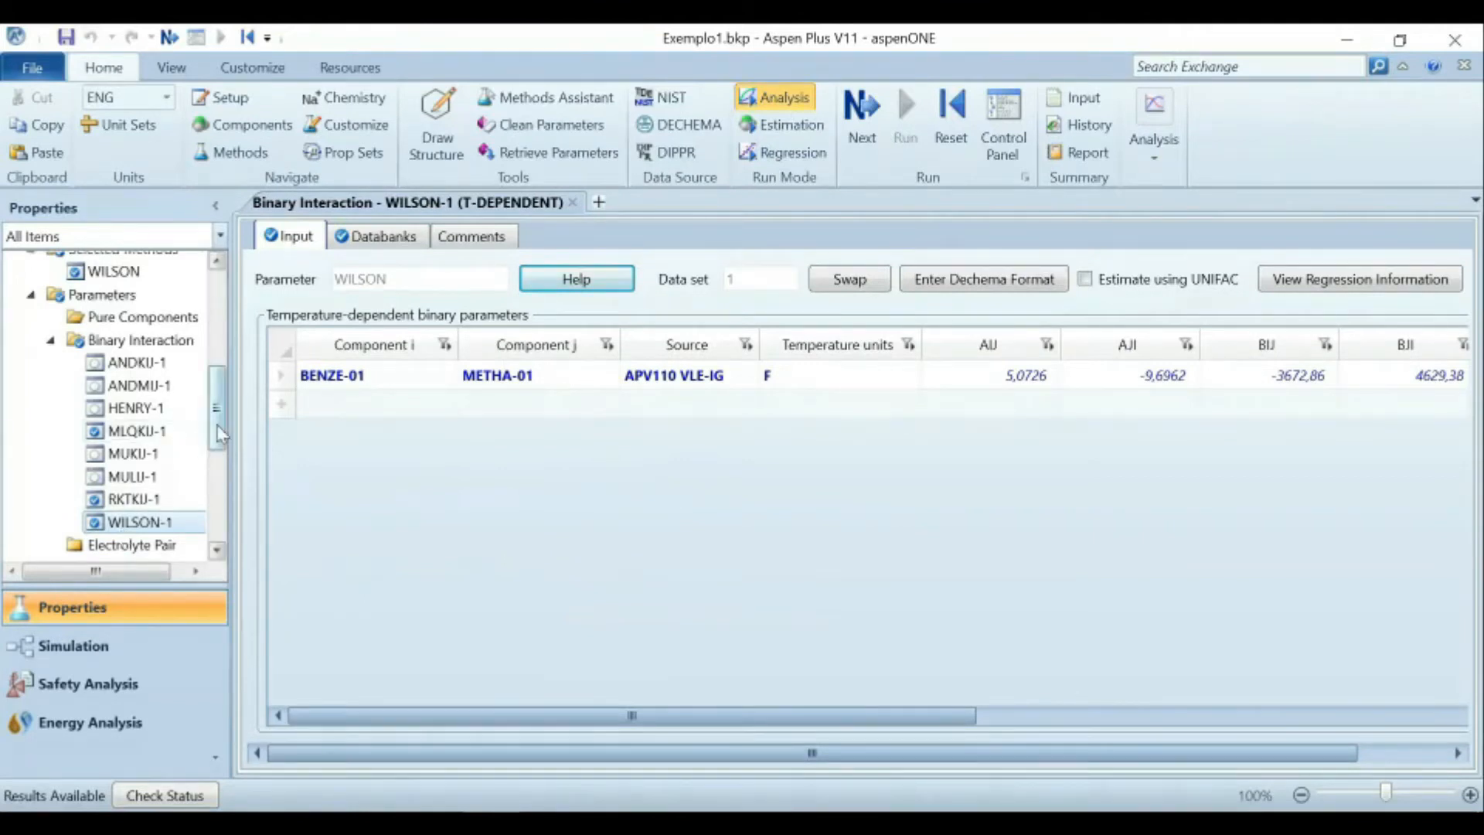
{"action": "scroll", "coordinate": [216, 430], "scroll_direction": "down", "scroll_amount": 6}
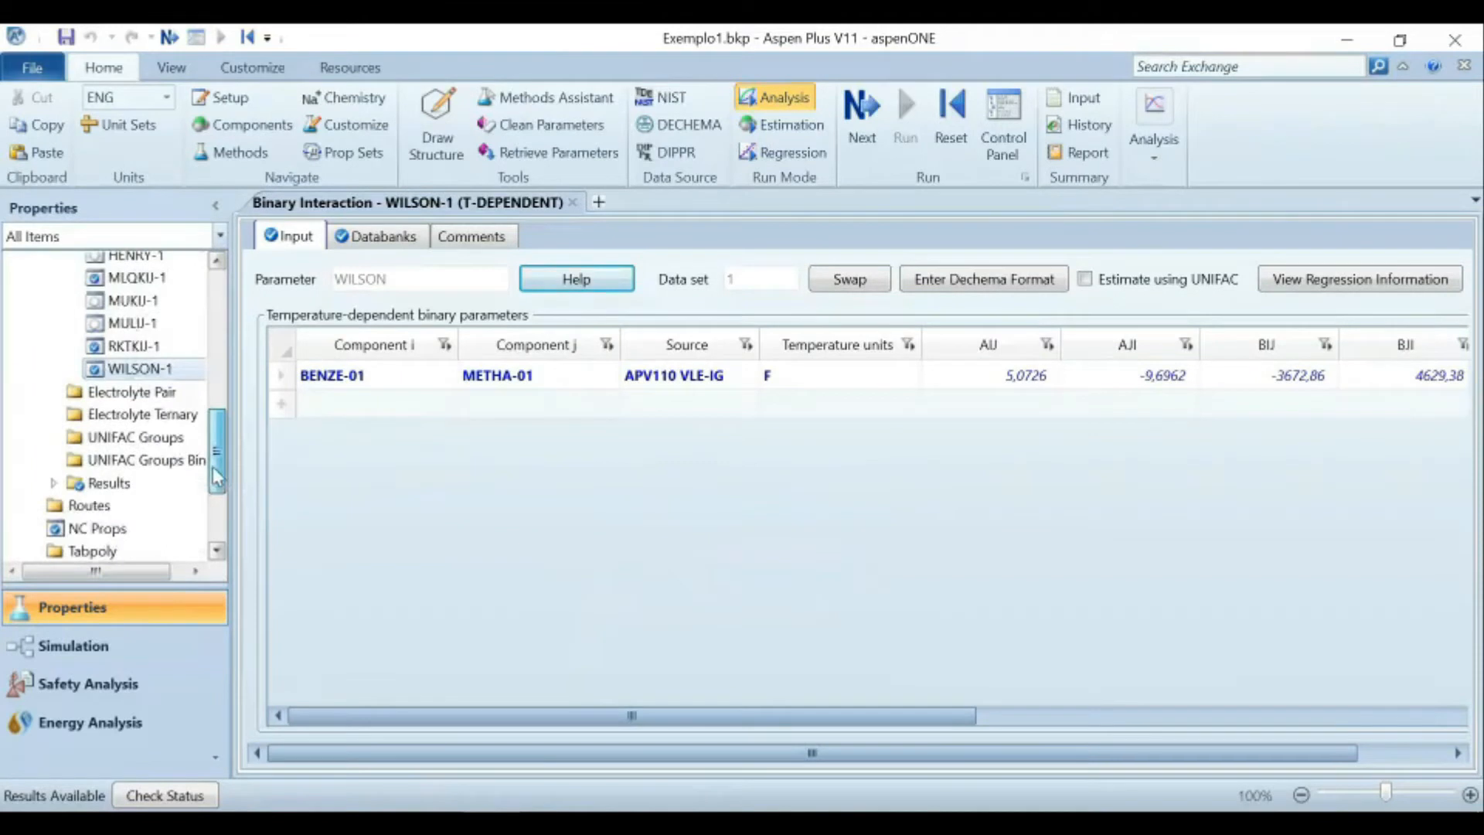
{"action": "scroll", "coordinate": [217, 441], "scroll_direction": "up", "scroll_amount": 5}
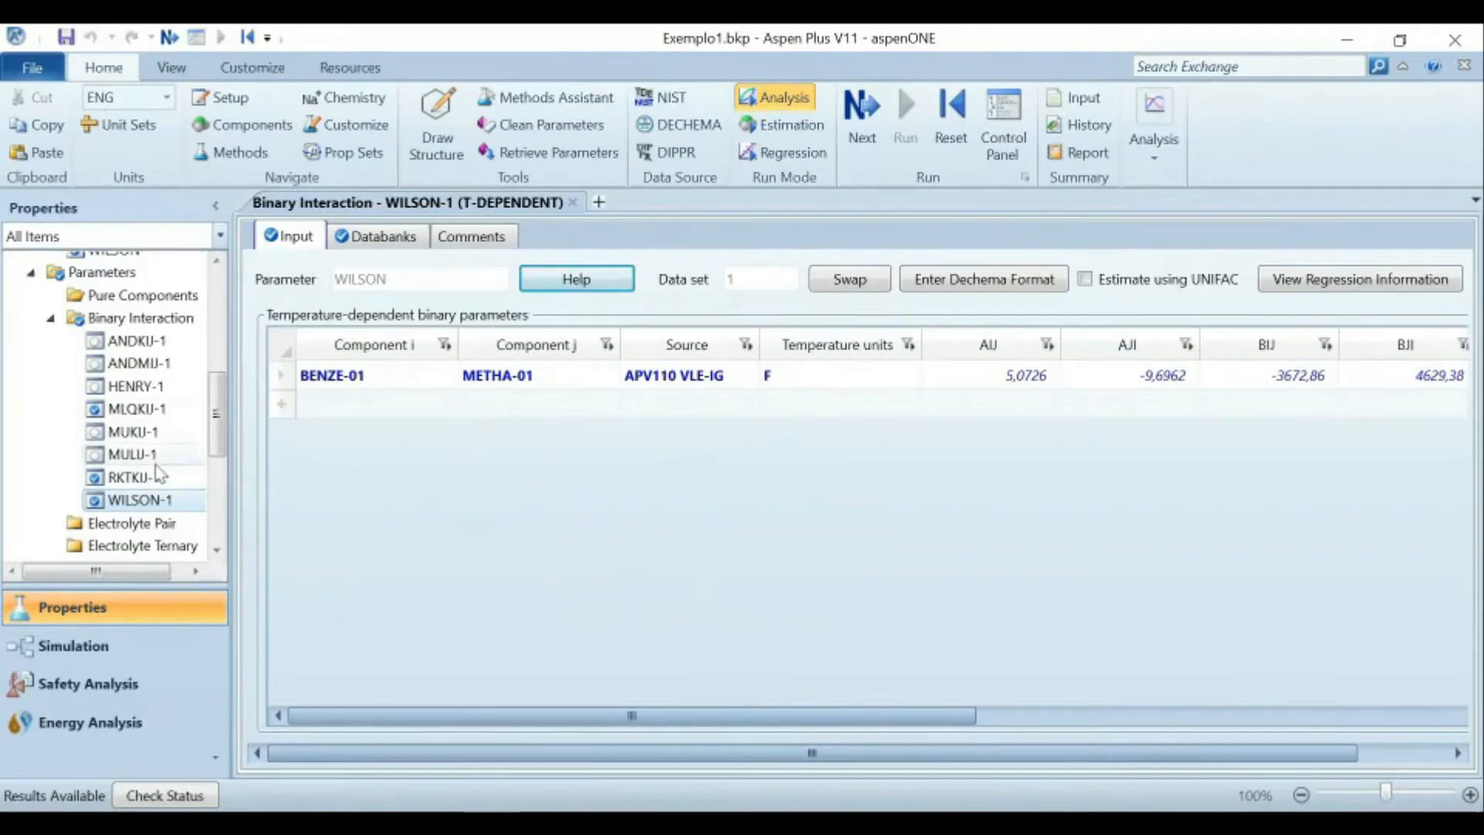
{"action": "scroll", "coordinate": [159, 473], "scroll_direction": "down", "scroll_amount": 4}
{"action": "scroll", "coordinate": [159, 472], "scroll_direction": "up", "scroll_amount": 3}
{"action": "scroll", "coordinate": [158, 470], "scroll_direction": "up", "scroll_amount": 6}
{"action": "scroll", "coordinate": [158, 475], "scroll_direction": "down", "scroll_amount": 2}
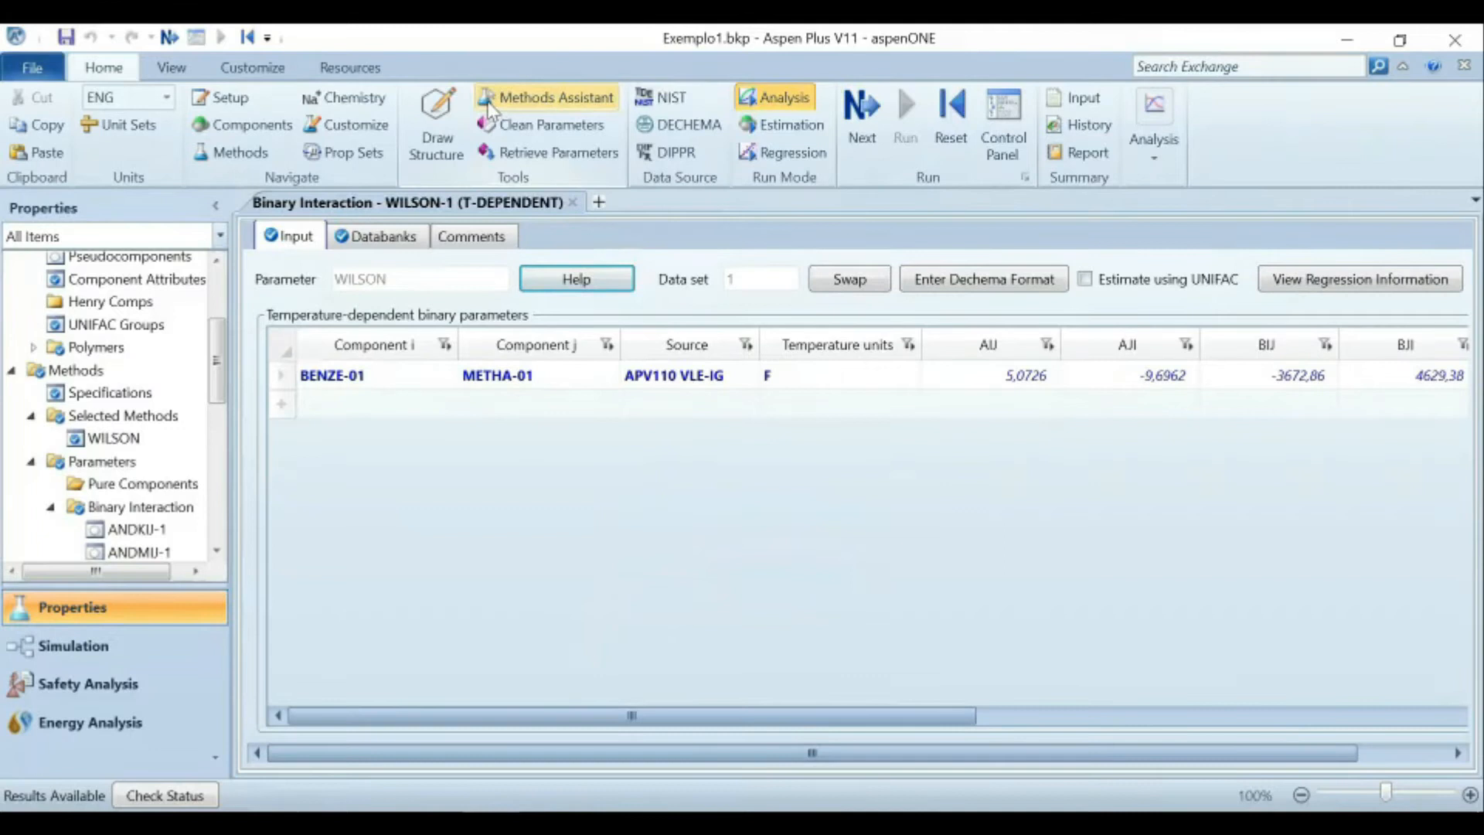
Retrieve NIST ThermoData Engine binary mixture data for METHA-01 and BENZE-01, and close the engine dialog.
{"action": "left_click", "coordinate": [669, 96]}
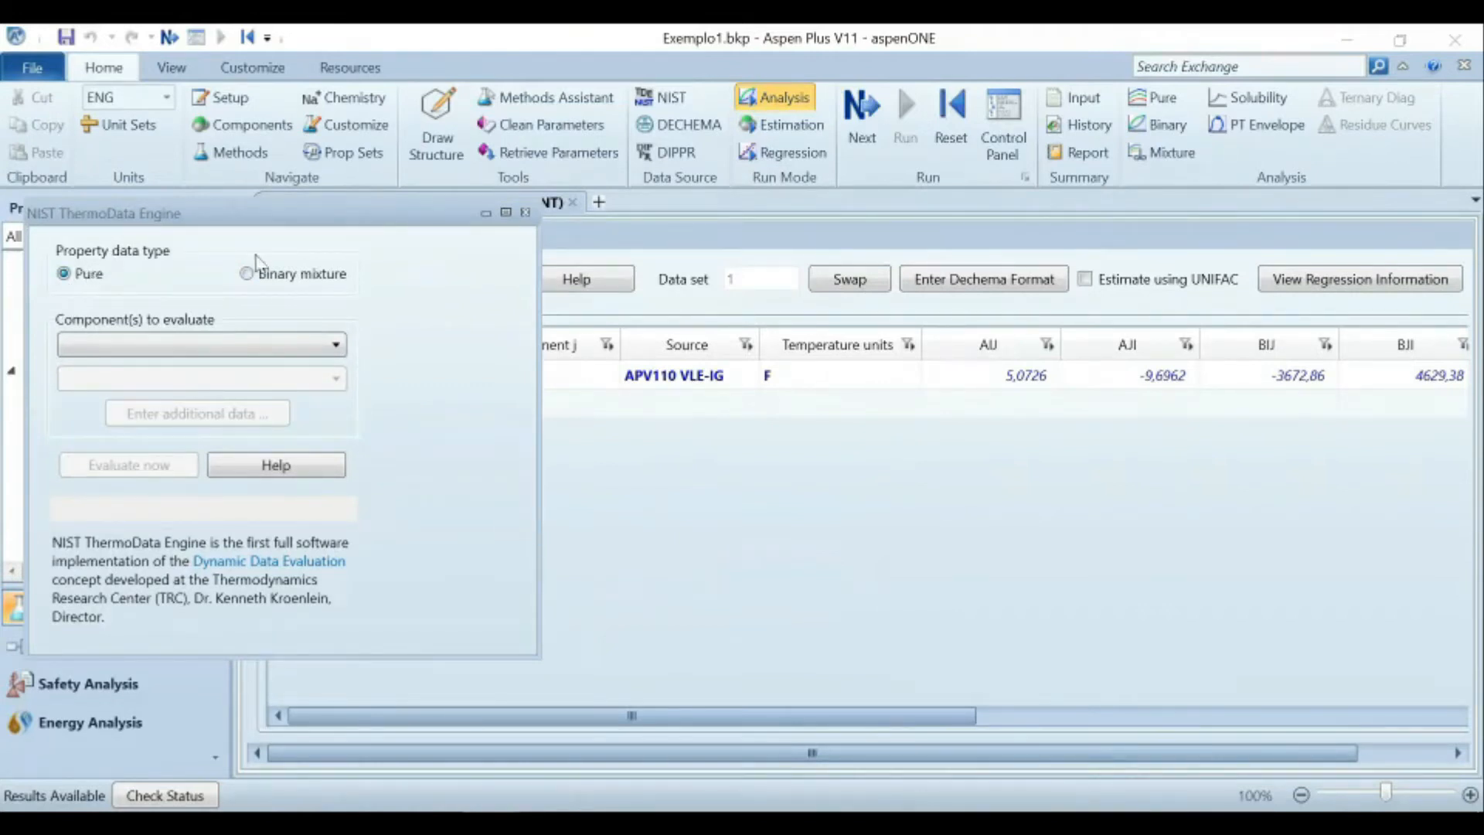
{"action": "left_click", "coordinate": [247, 275]}
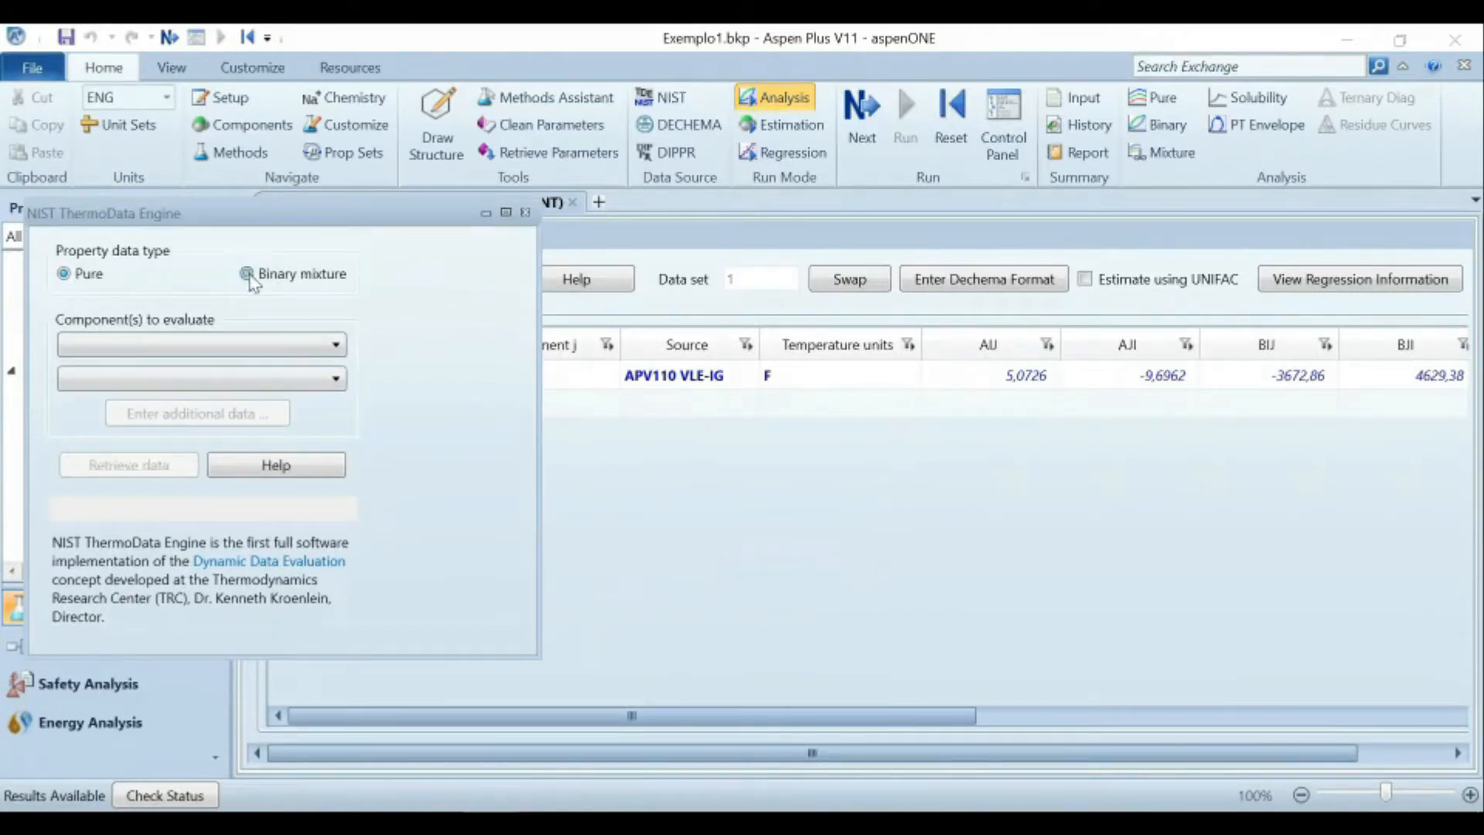
{"action": "left_click", "coordinate": [343, 348]}
{"action": "left_click", "coordinate": [317, 390]}
{"action": "left_click", "coordinate": [337, 381]}
{"action": "left_click", "coordinate": [325, 405]}
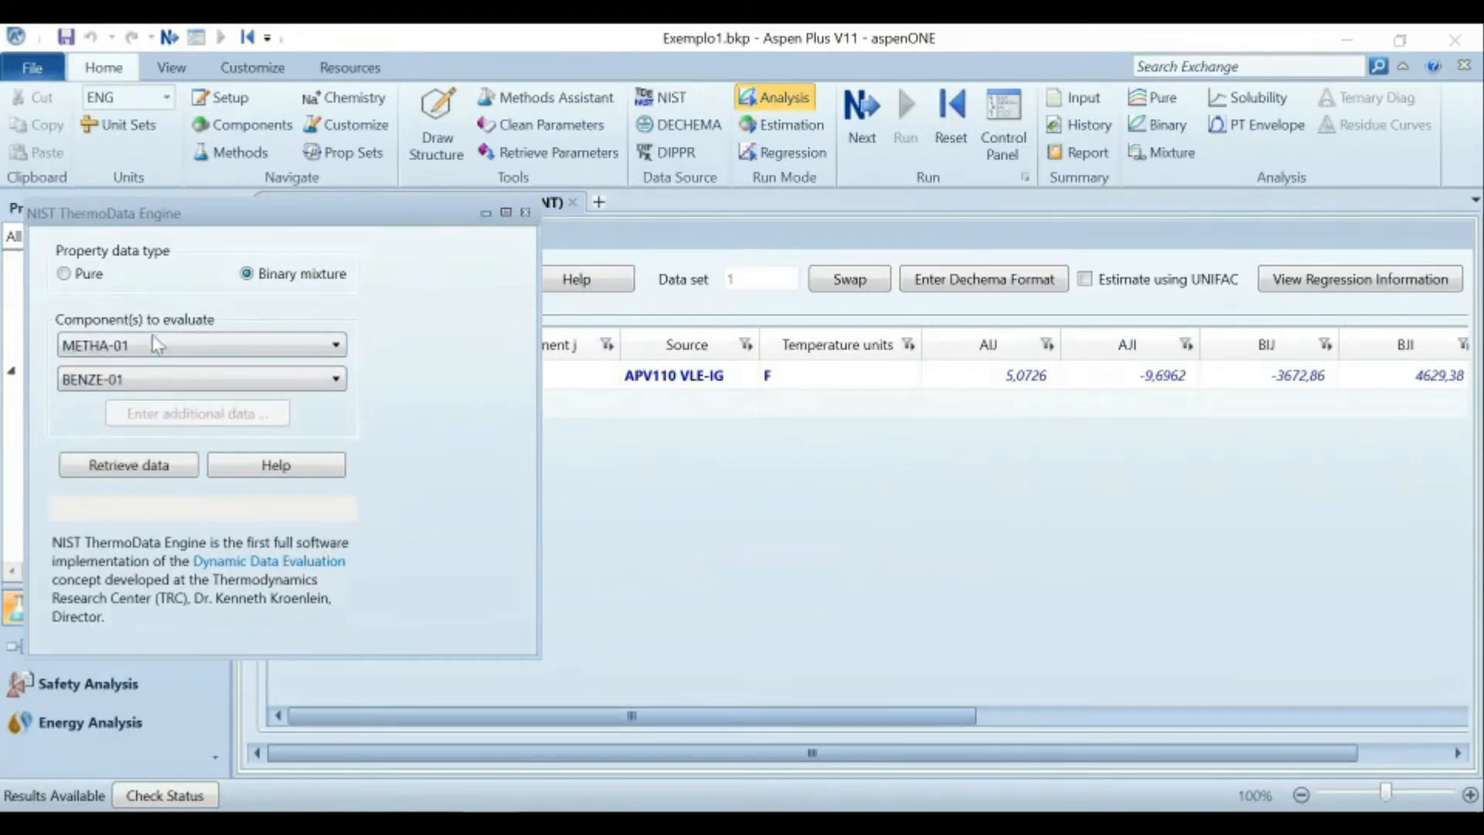
{"action": "left_click", "coordinate": [130, 467]}
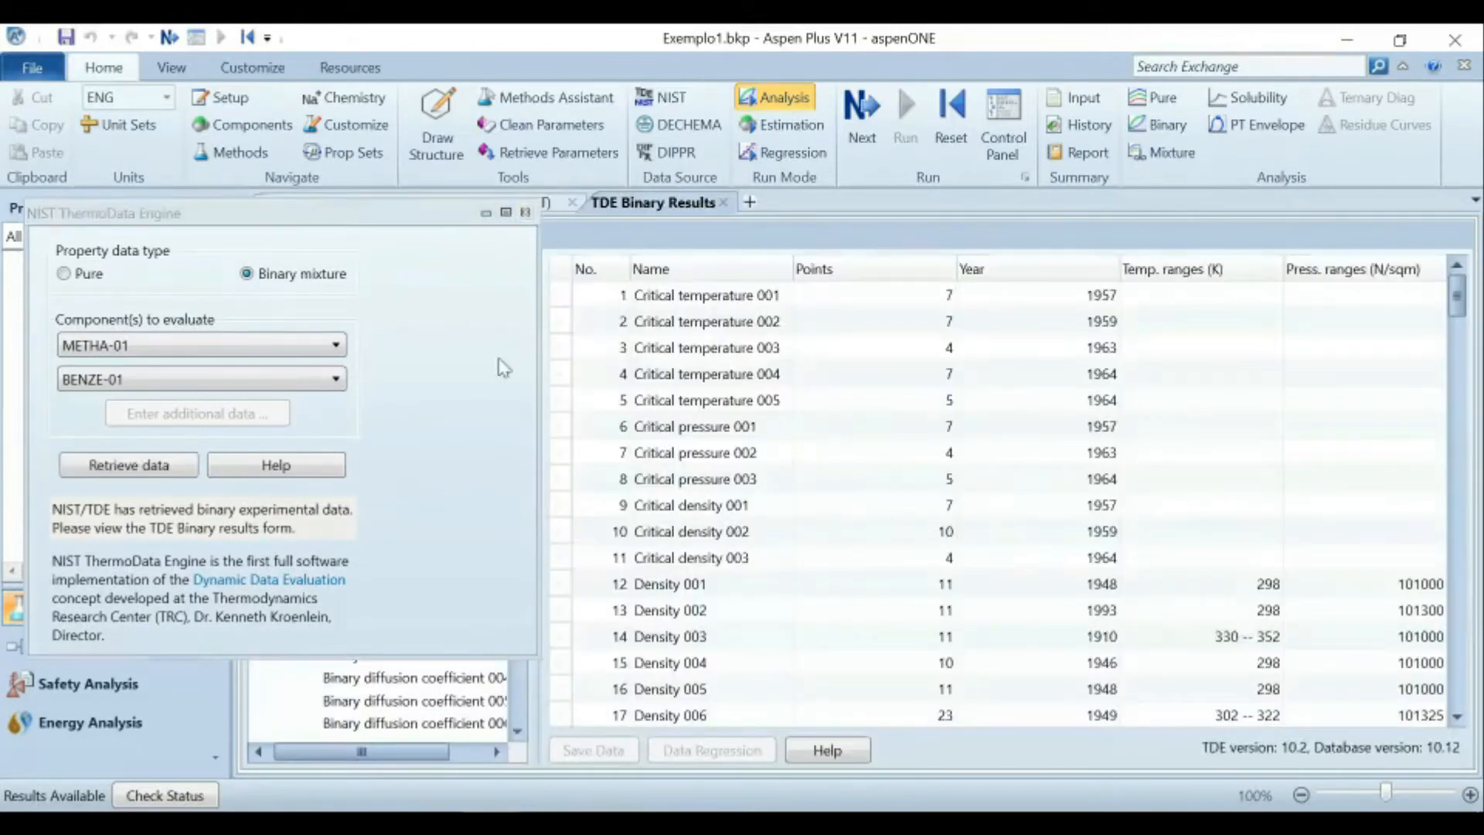
{"action": "left_click", "coordinate": [525, 212]}
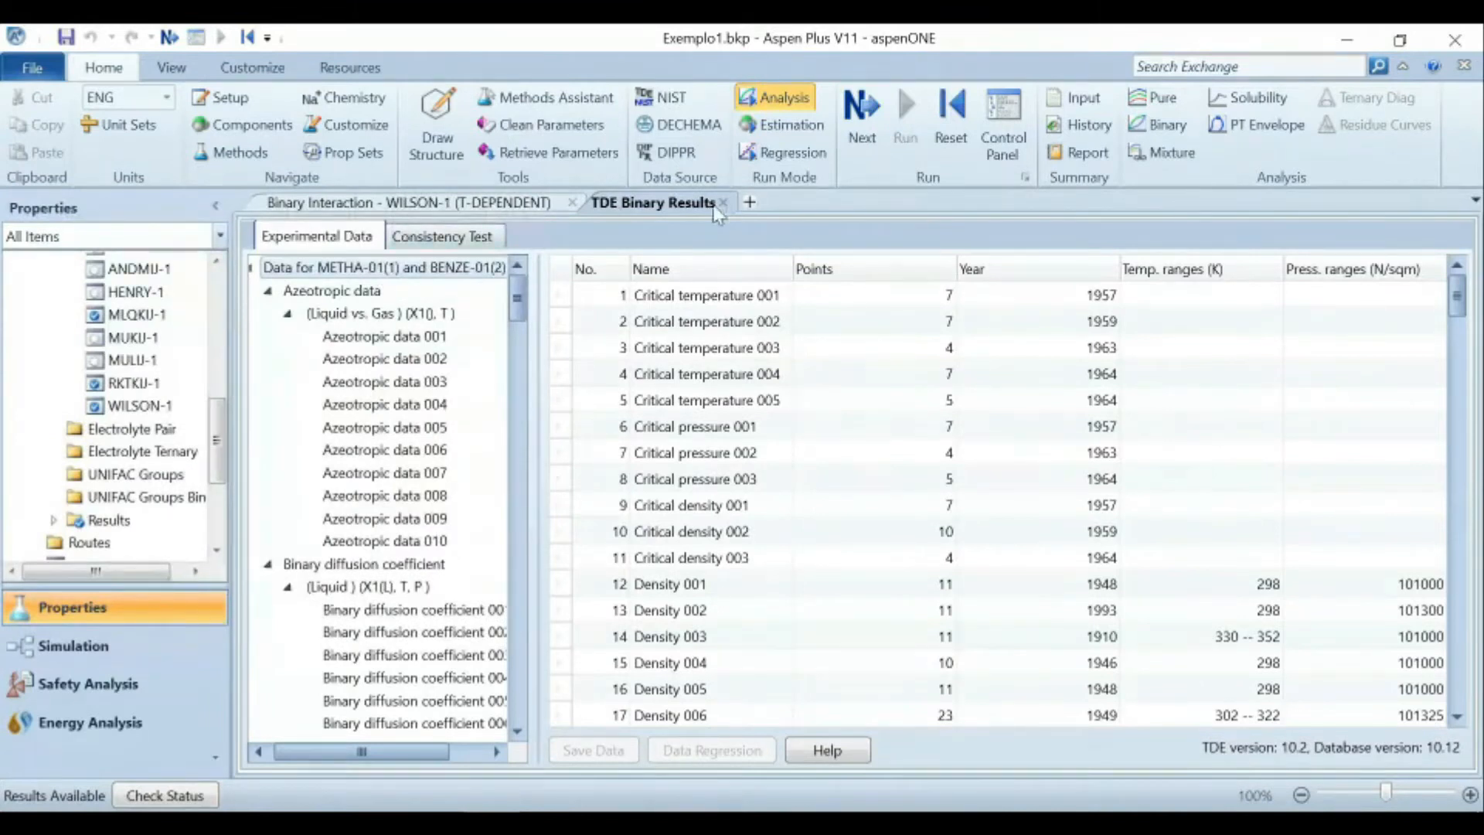
Collapse every property category in the retrieved experimental data tree, from Azeotropic data through Viscosity.
{"action": "left_click", "coordinate": [269, 292]}
{"action": "left_click", "coordinate": [269, 316]}
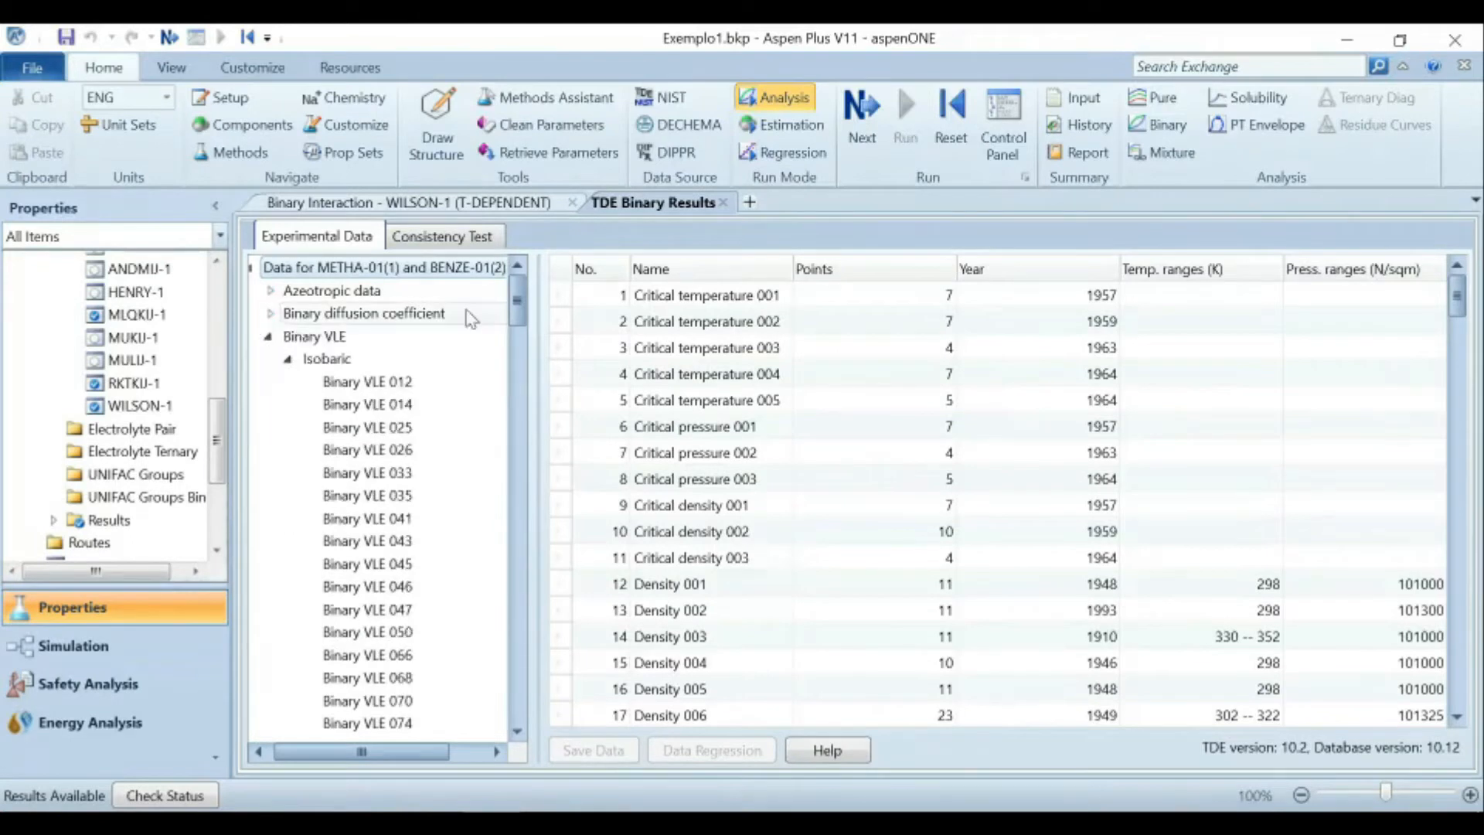
{"action": "left_click", "coordinate": [269, 338]}
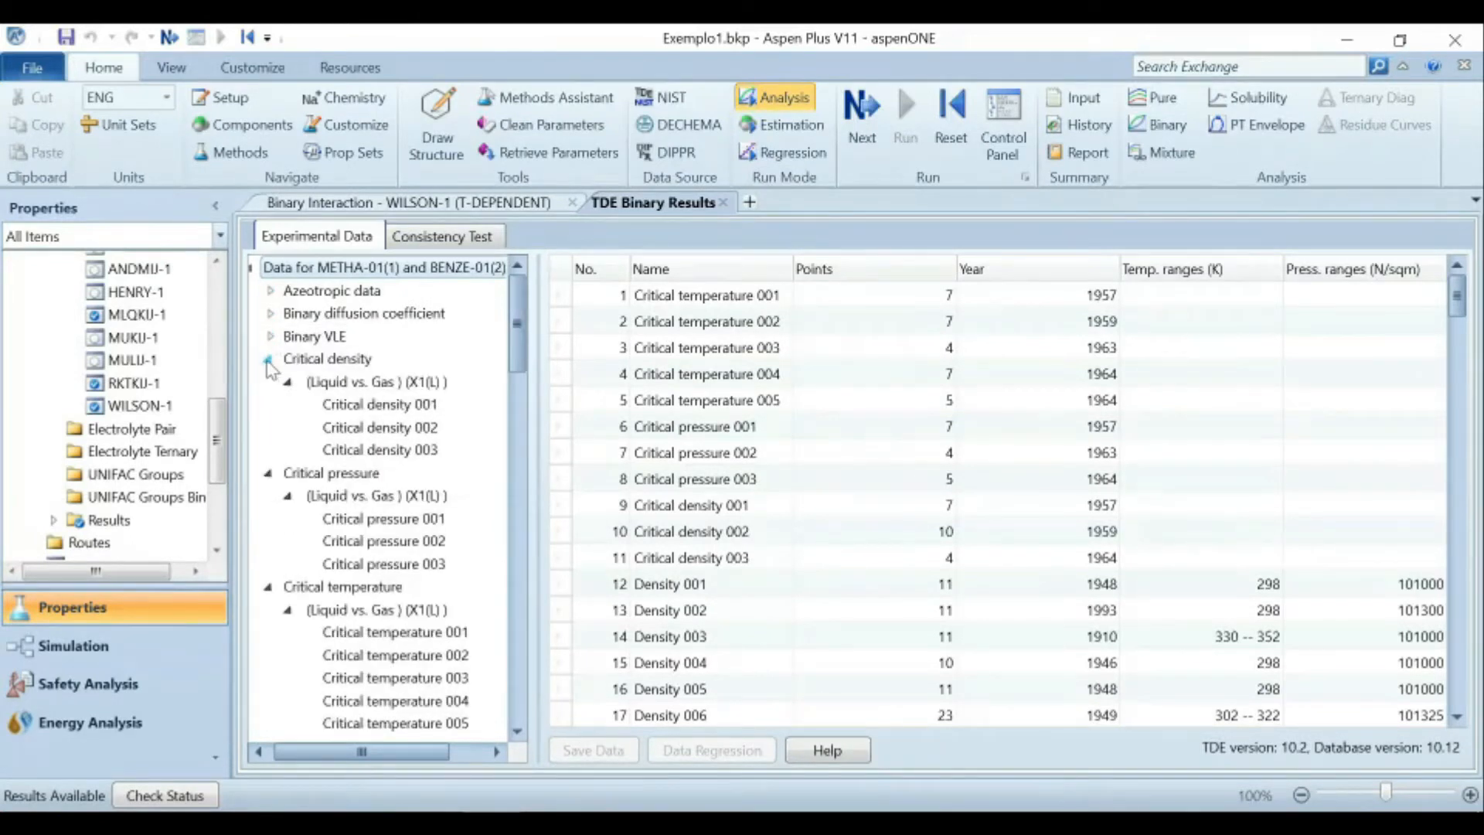
{"action": "left_click", "coordinate": [268, 360]}
{"action": "left_click", "coordinate": [268, 382]}
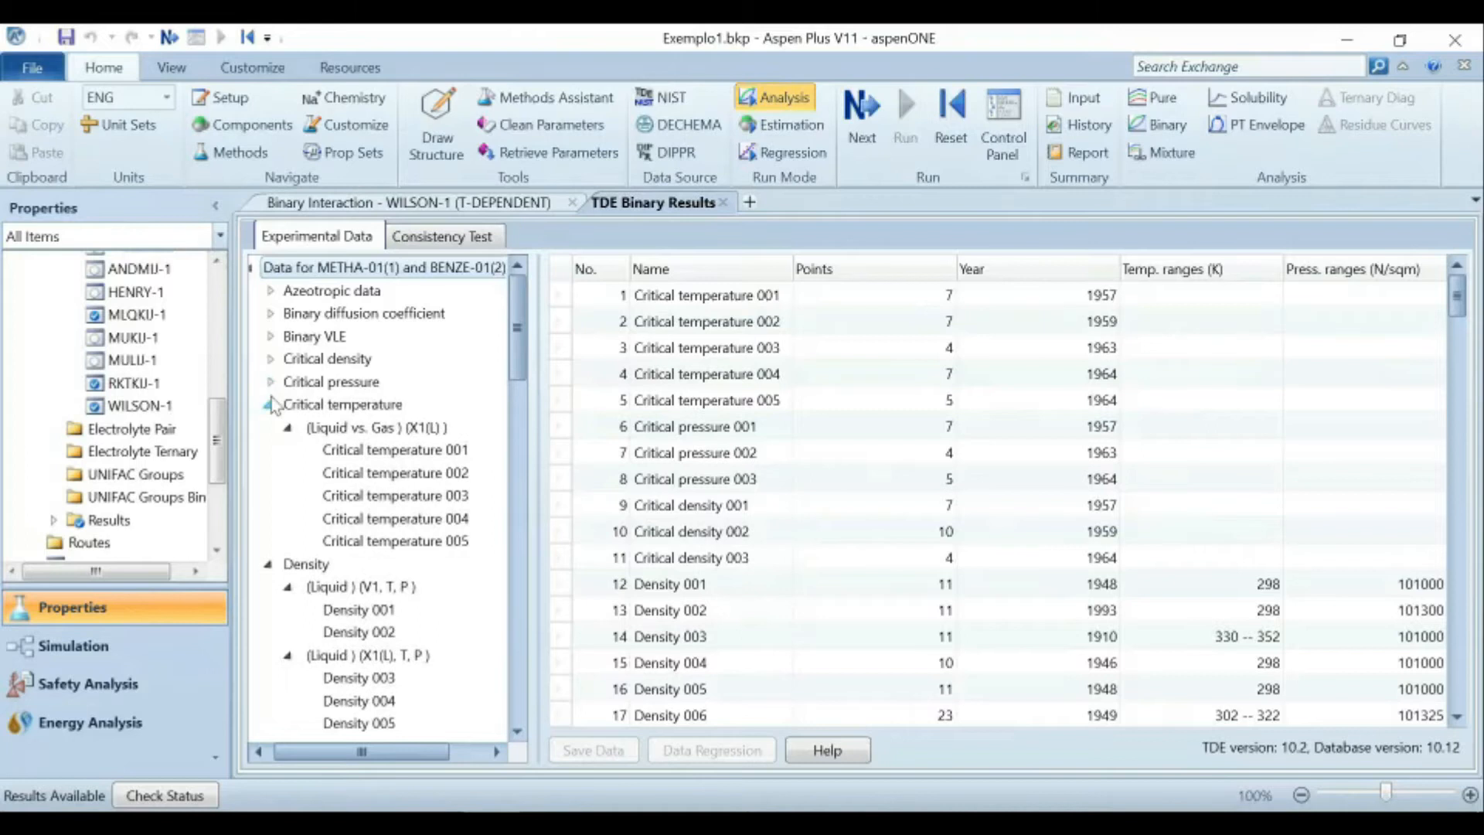
{"action": "left_click", "coordinate": [269, 404]}
{"action": "left_click", "coordinate": [269, 428]}
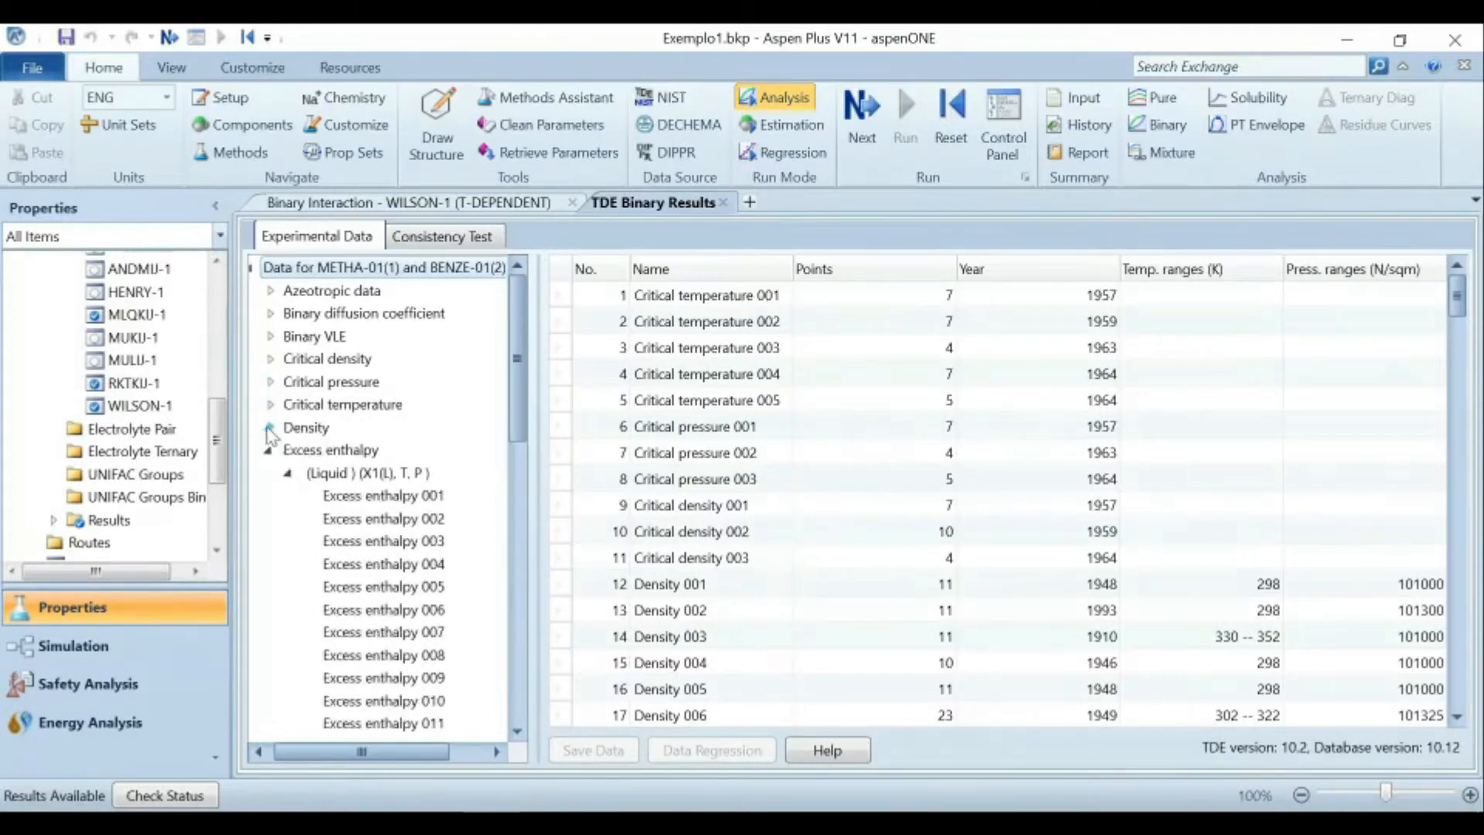
{"action": "left_click", "coordinate": [269, 455]}
{"action": "left_click", "coordinate": [270, 473]}
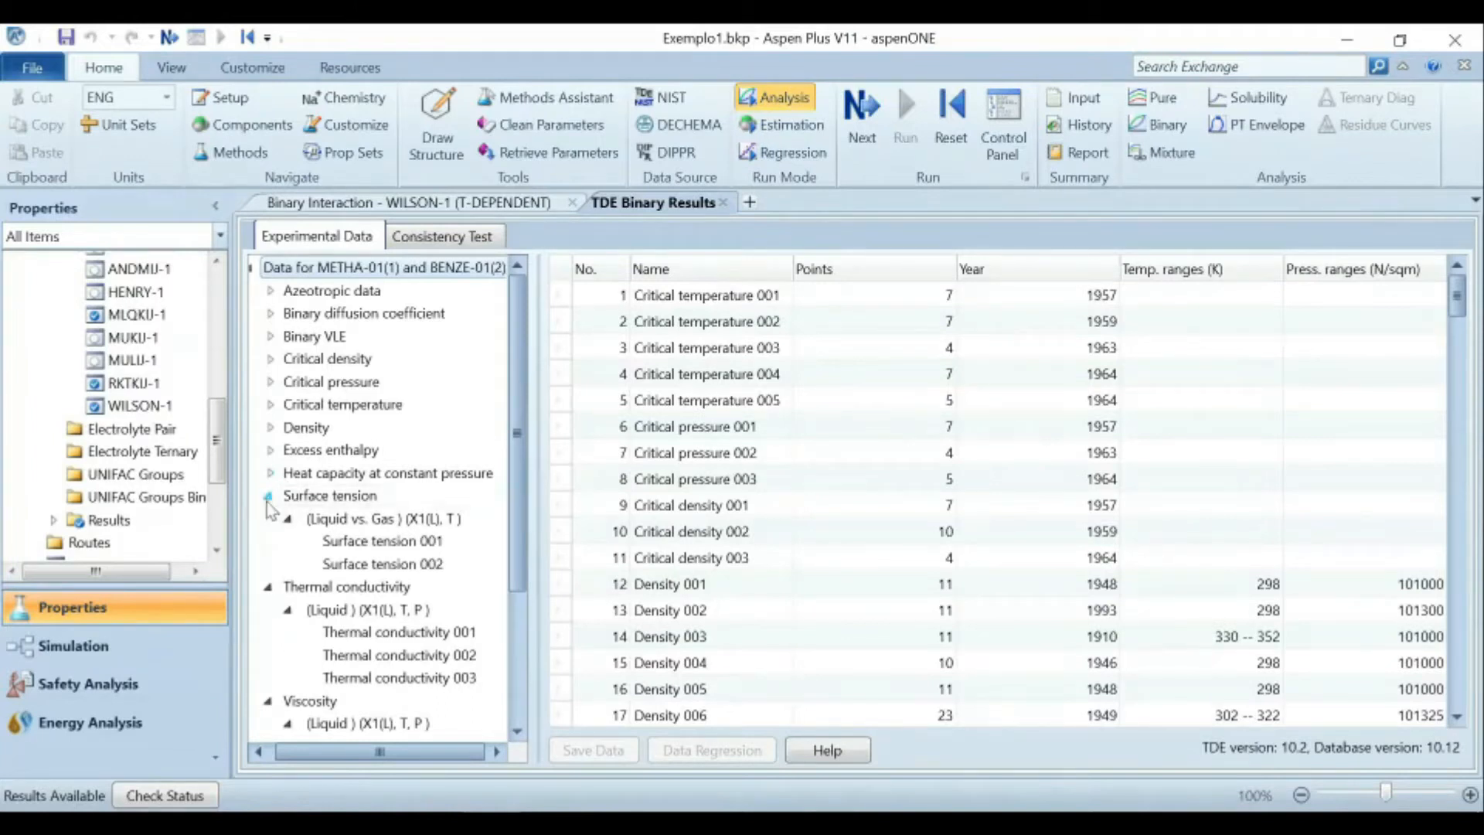
{"action": "left_click", "coordinate": [268, 496]}
{"action": "left_click", "coordinate": [268, 518]}
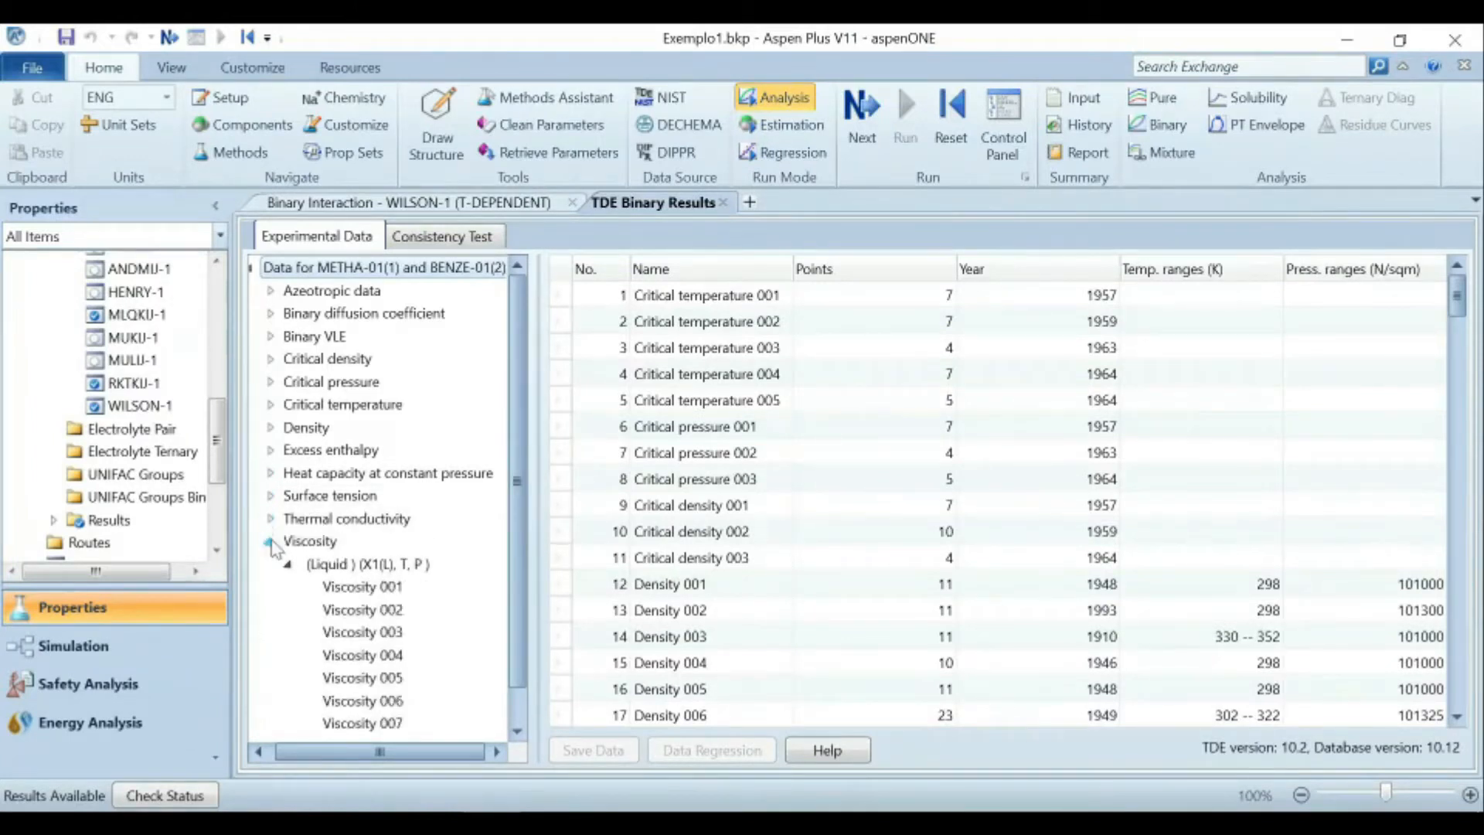
{"action": "left_click", "coordinate": [269, 543]}
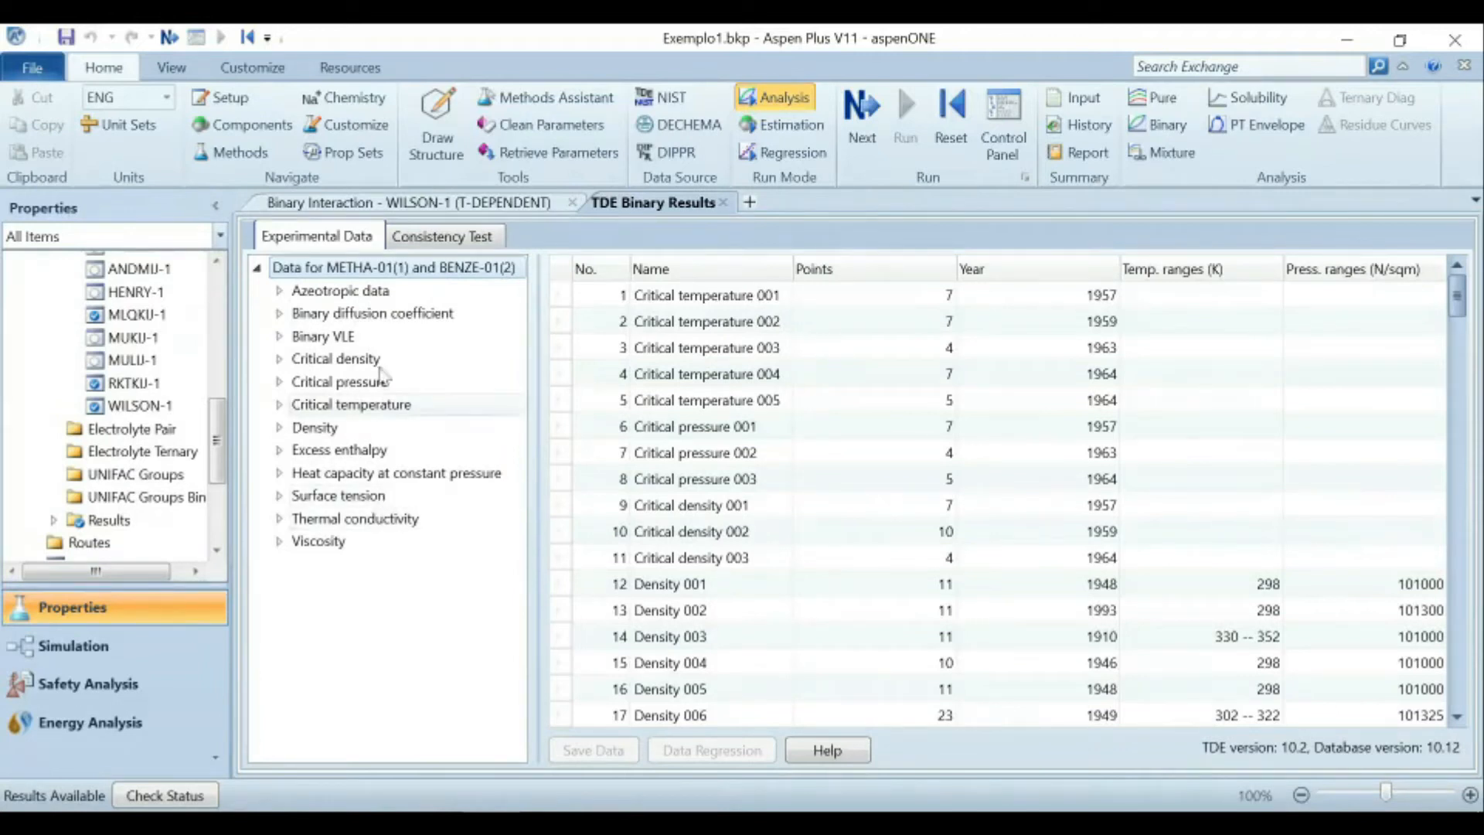
Expand the Binary VLE category and collapse its Isobaric, Isothermal and Others groups.
{"action": "left_click", "coordinate": [279, 336]}
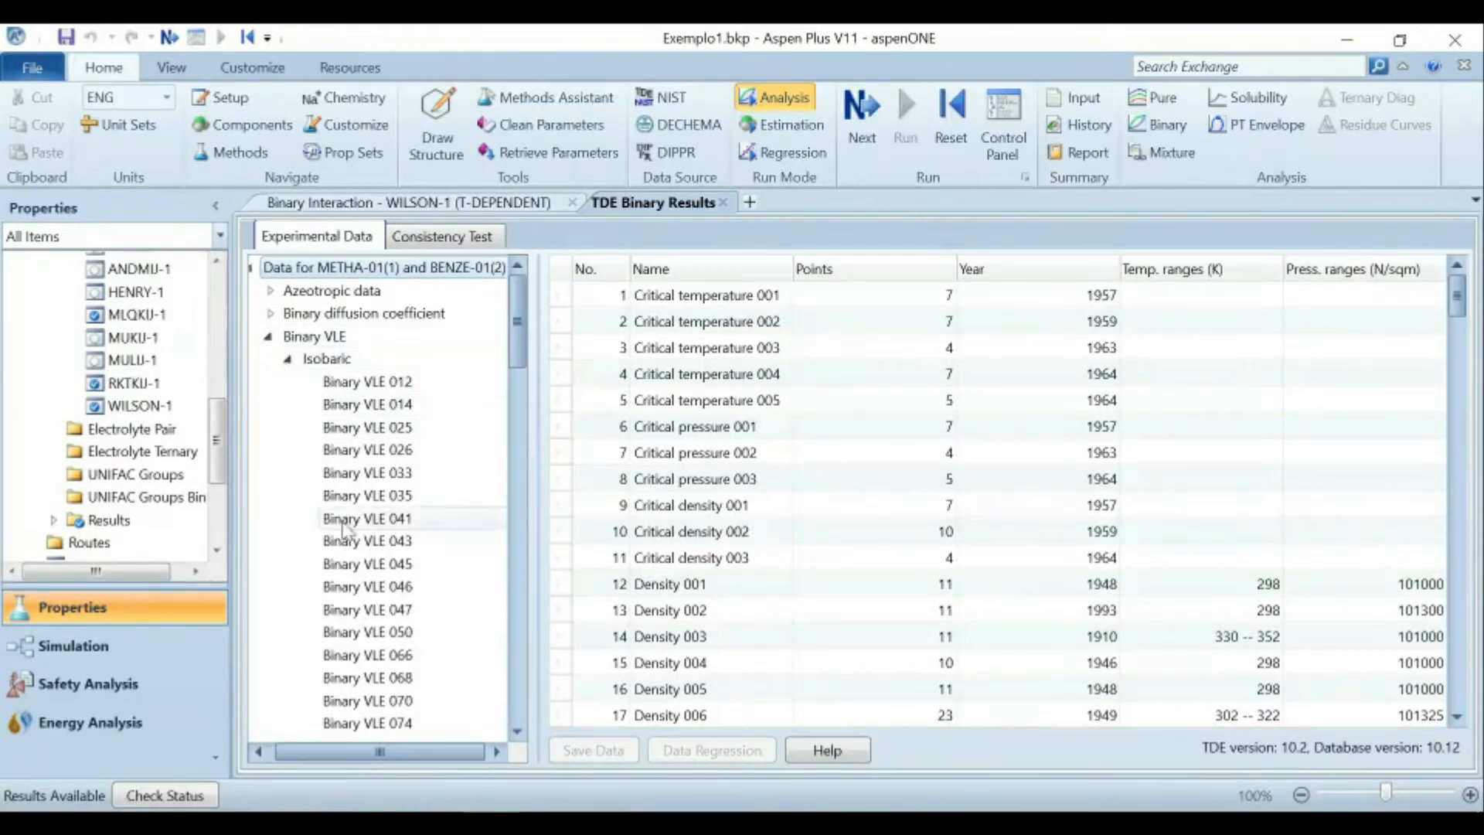
{"action": "left_click", "coordinate": [288, 359]}
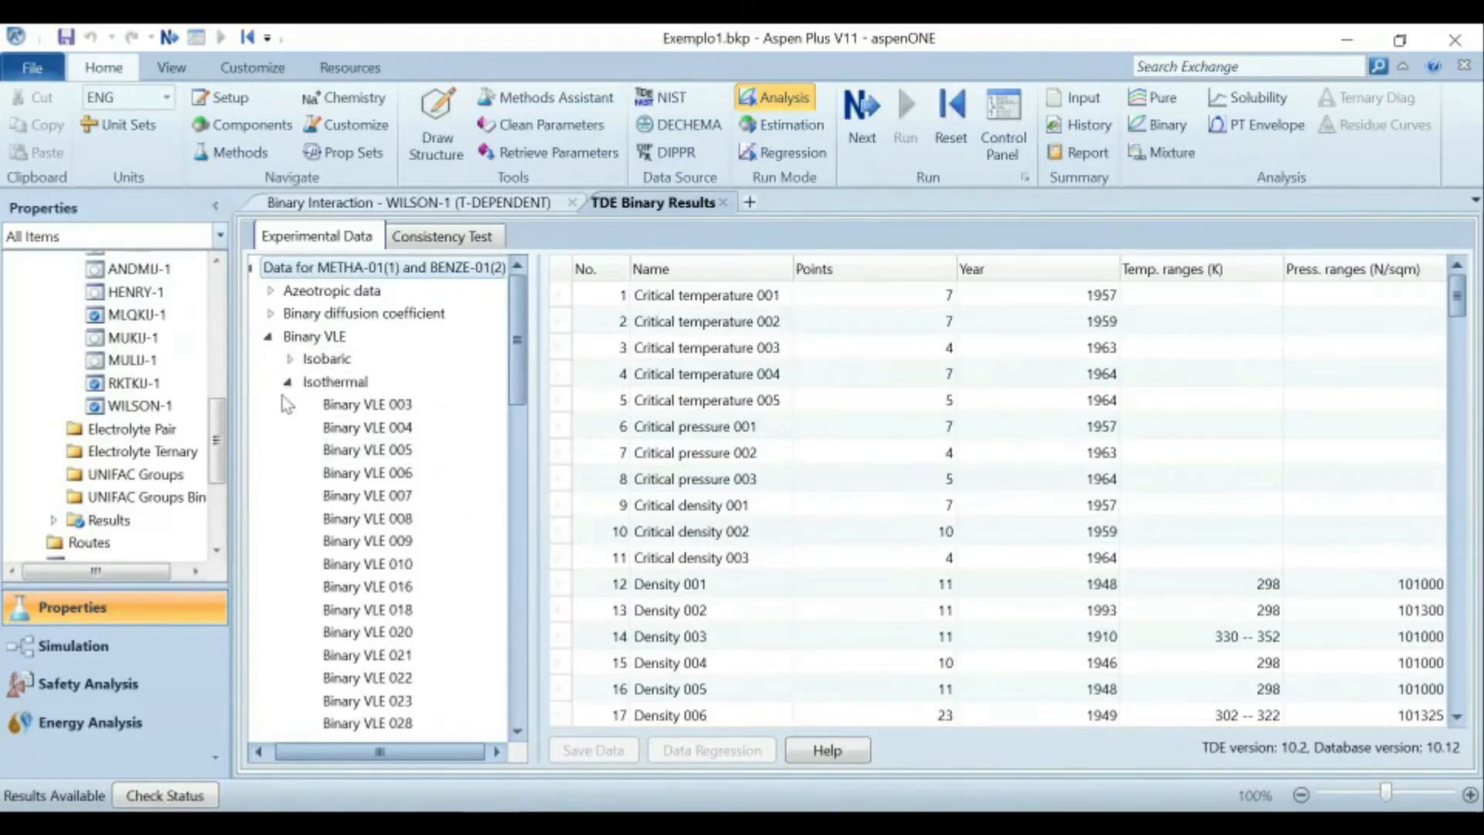
{"action": "left_click", "coordinate": [289, 381]}
{"action": "left_click", "coordinate": [288, 406]}
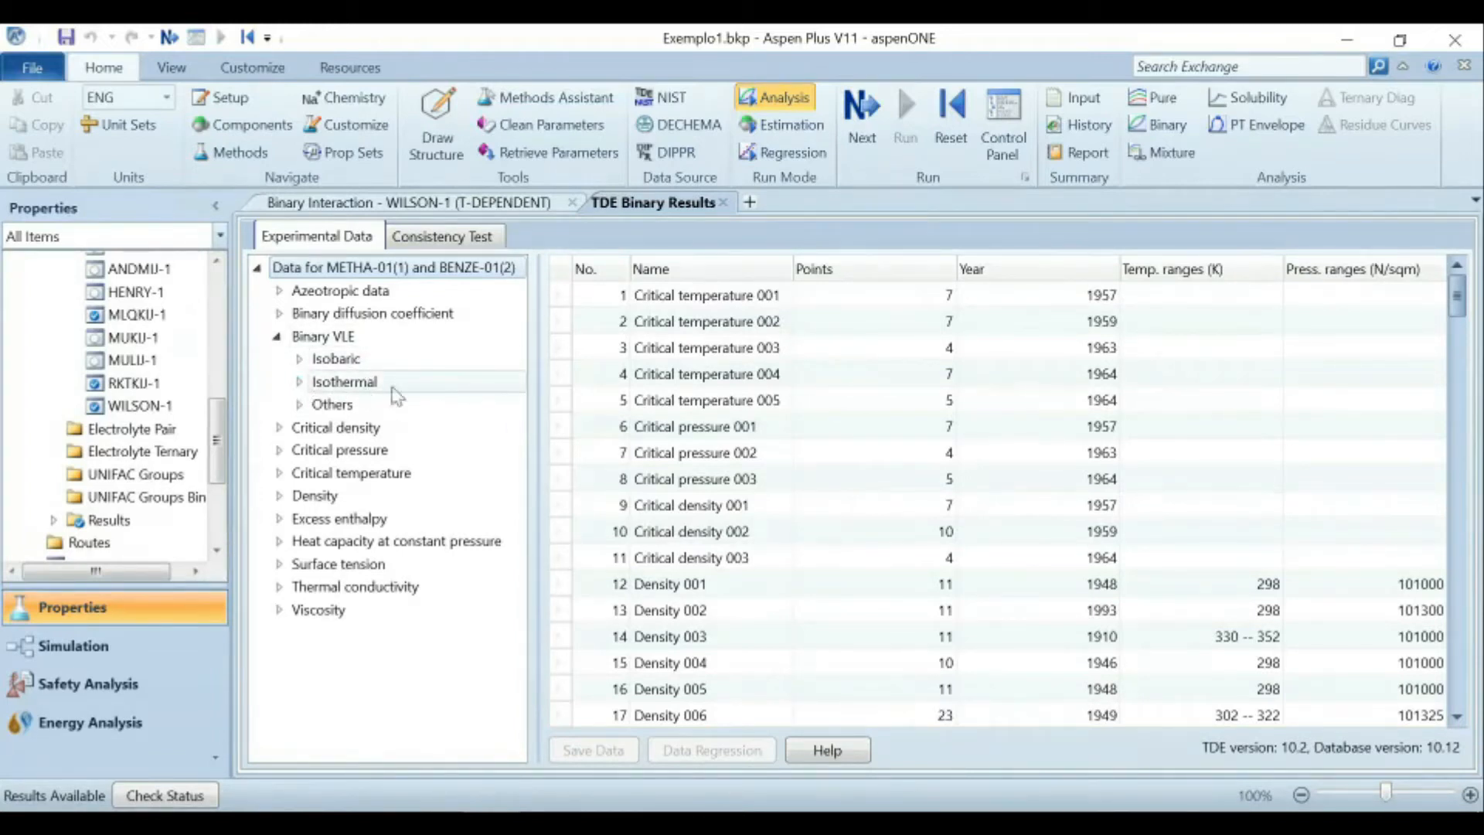
Review the data sets in the Others group of Binary VLE and collapse the group again.
{"action": "left_click", "coordinate": [300, 406]}
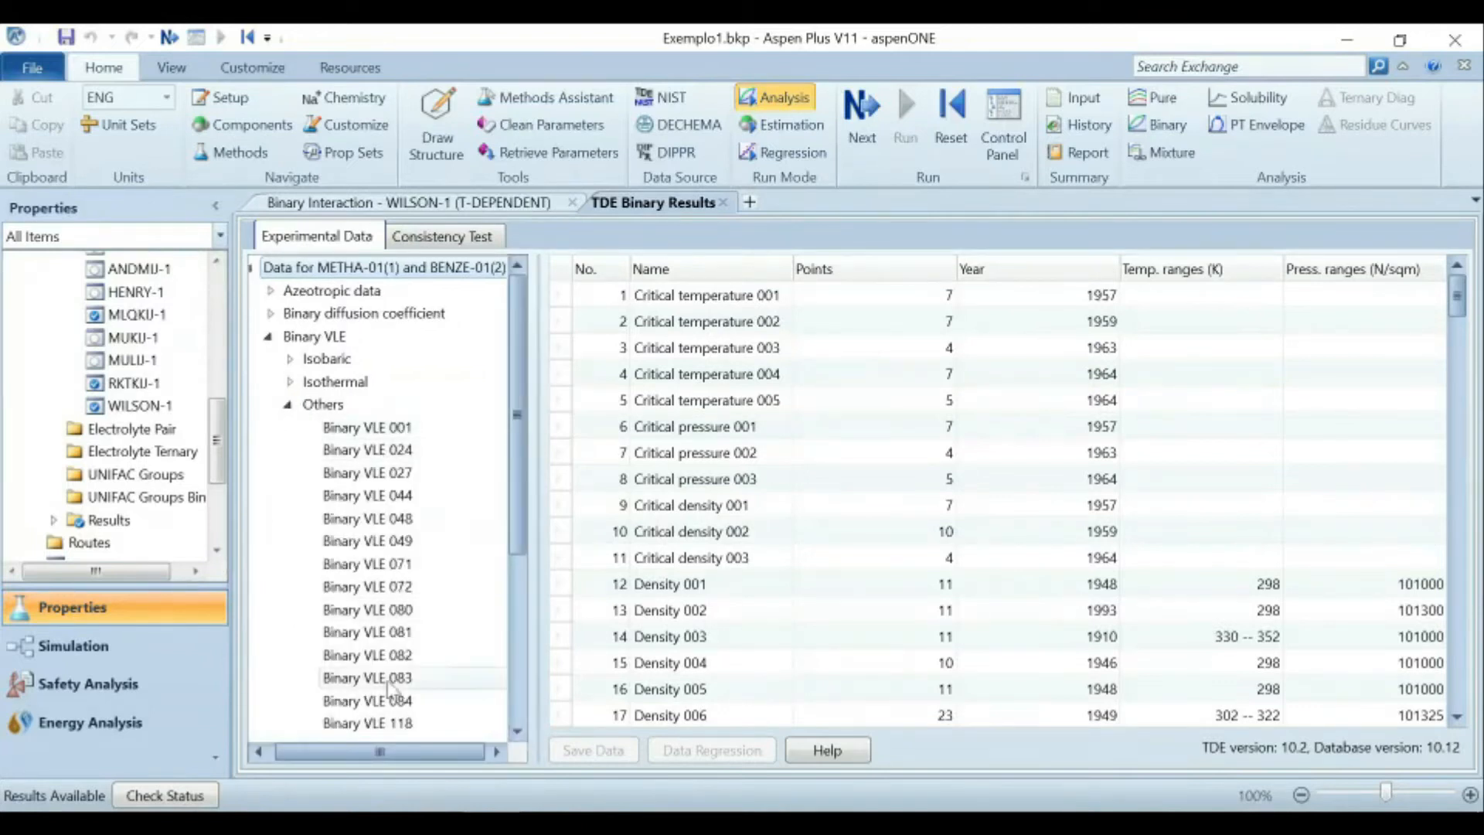
{"action": "scroll", "coordinate": [391, 696], "scroll_direction": "down", "scroll_amount": 2}
{"action": "scroll", "coordinate": [390, 696], "scroll_direction": "up", "scroll_amount": 2}
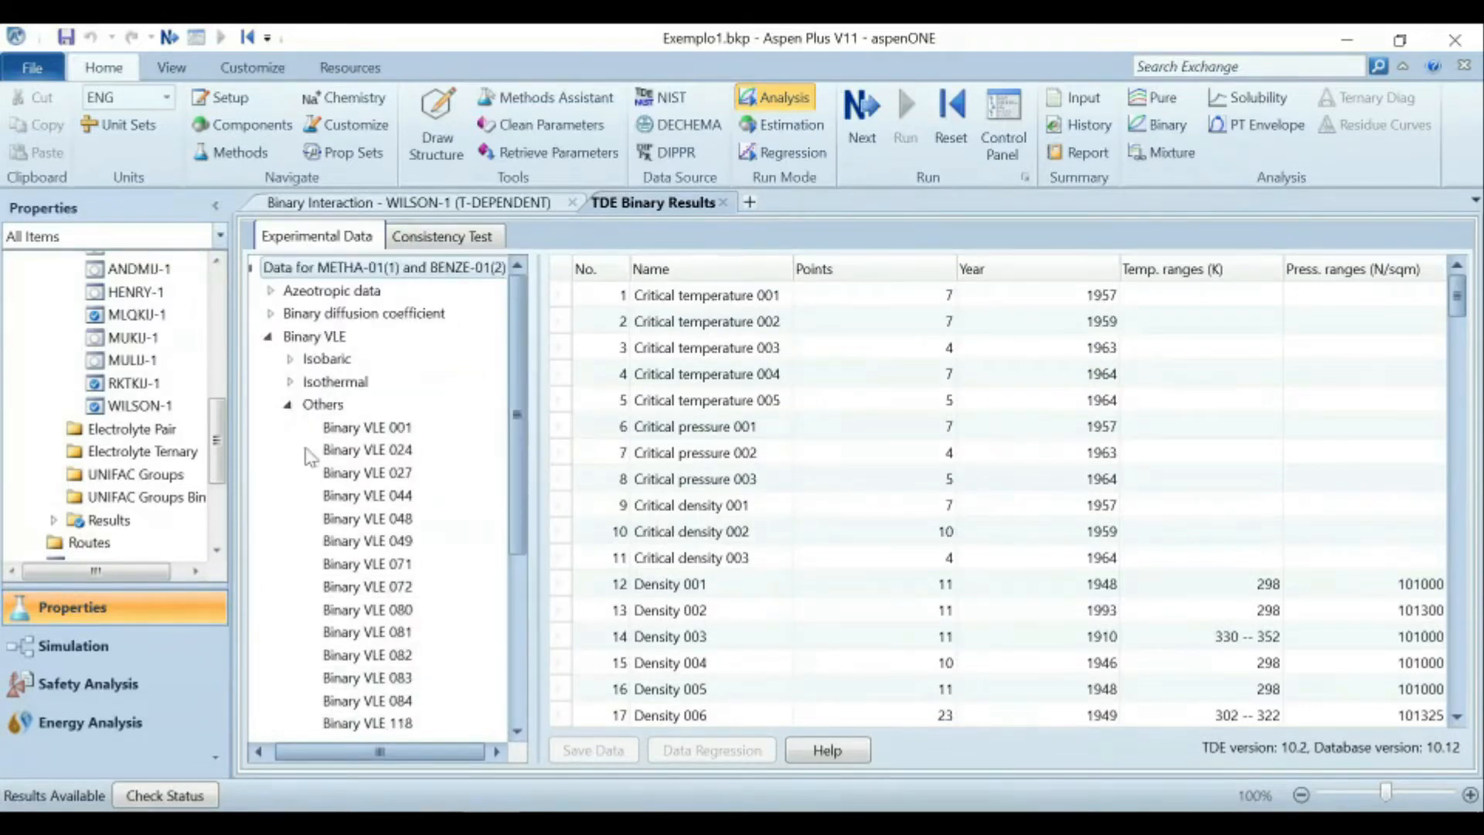
{"action": "left_click", "coordinate": [296, 405]}
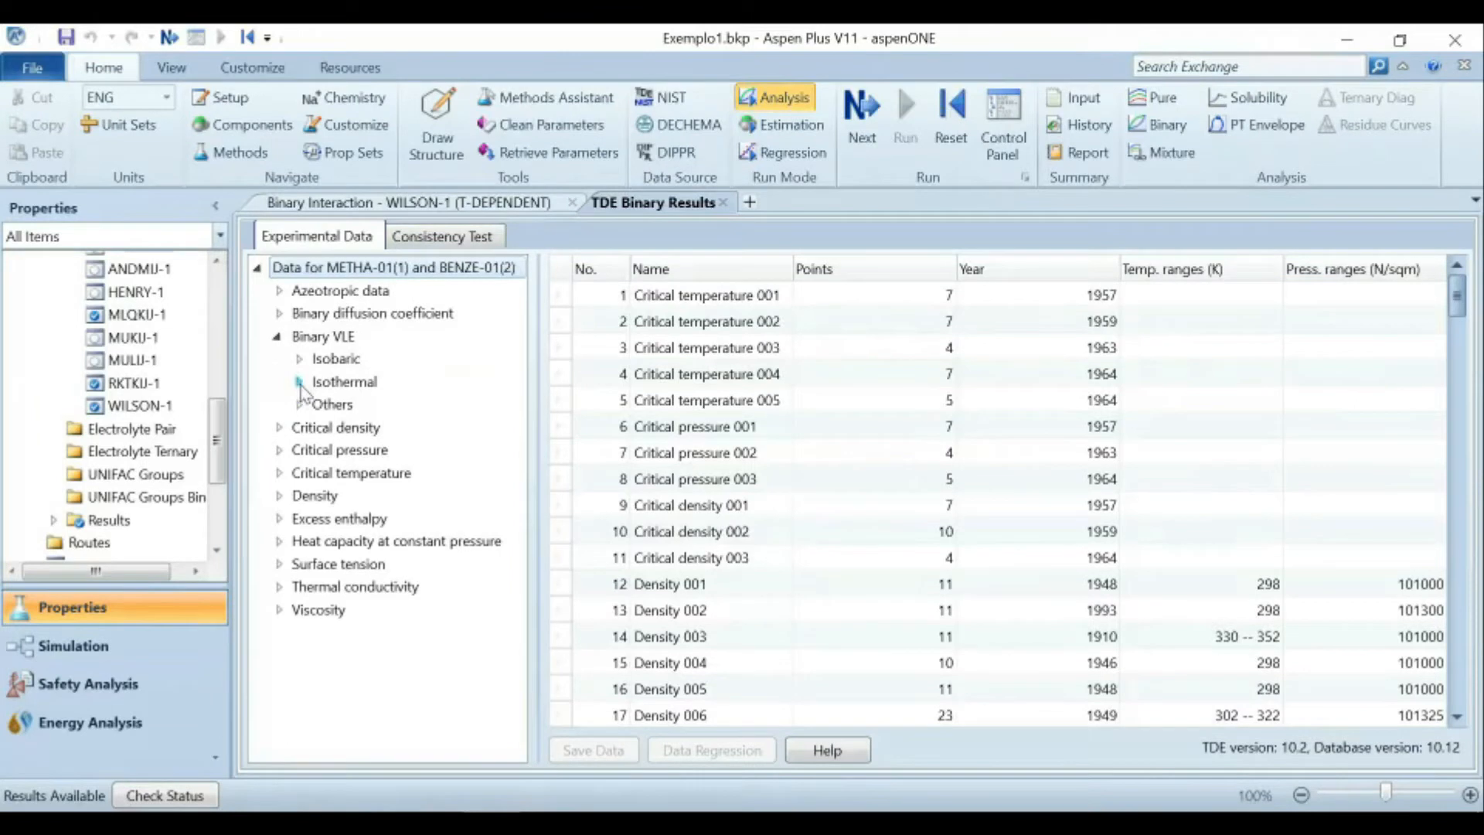
Browse the Isothermal group of Binary VLE and display the Binary VLE 007 experimental data.
{"action": "left_click", "coordinate": [299, 382]}
{"action": "scroll", "coordinate": [348, 468], "scroll_direction": "down", "scroll_amount": 3}
{"action": "scroll", "coordinate": [377, 473], "scroll_direction": "up", "scroll_amount": 3}
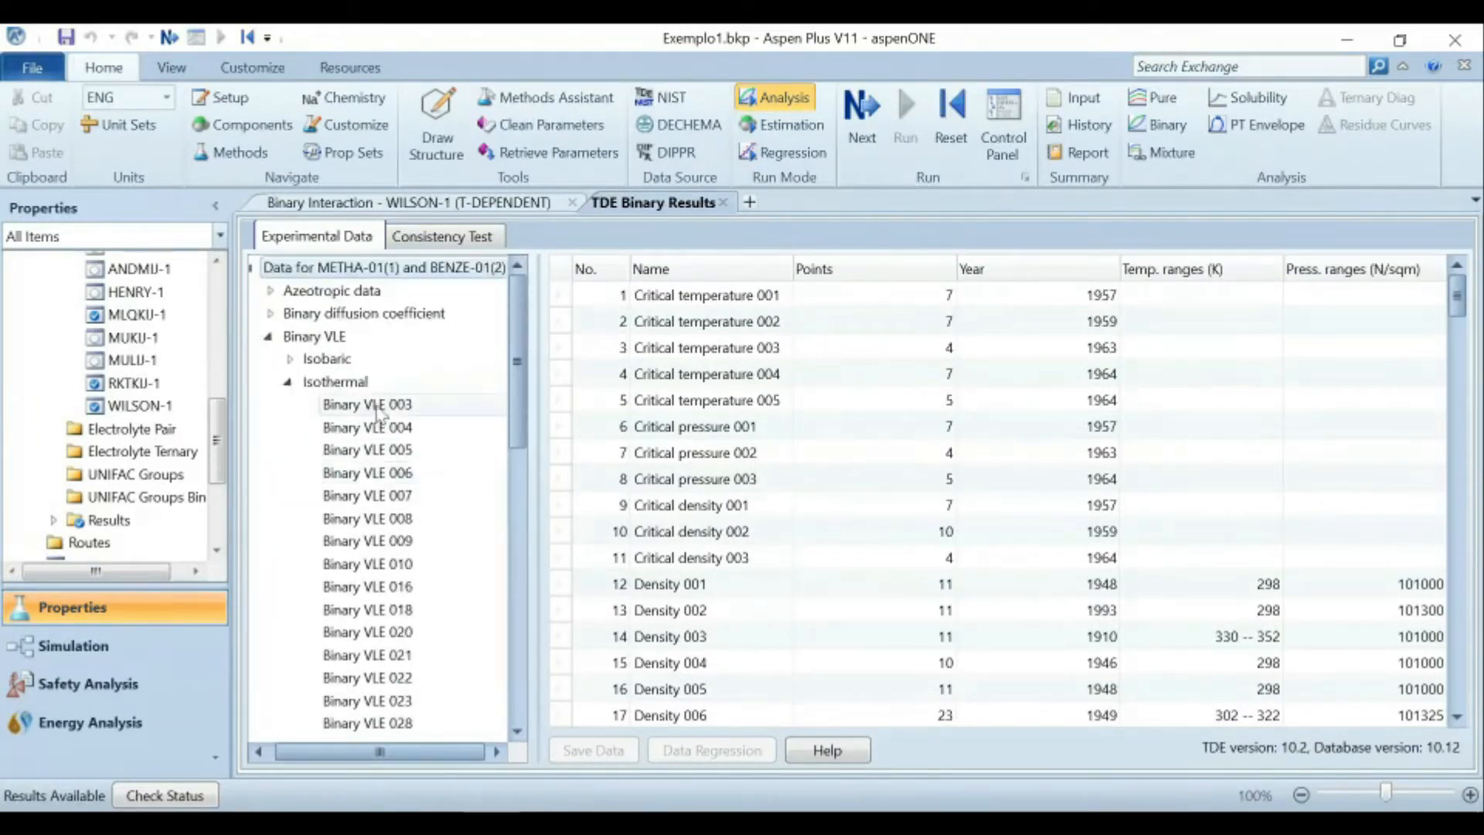
{"action": "scroll", "coordinate": [379, 406], "scroll_direction": "down", "scroll_amount": 7}
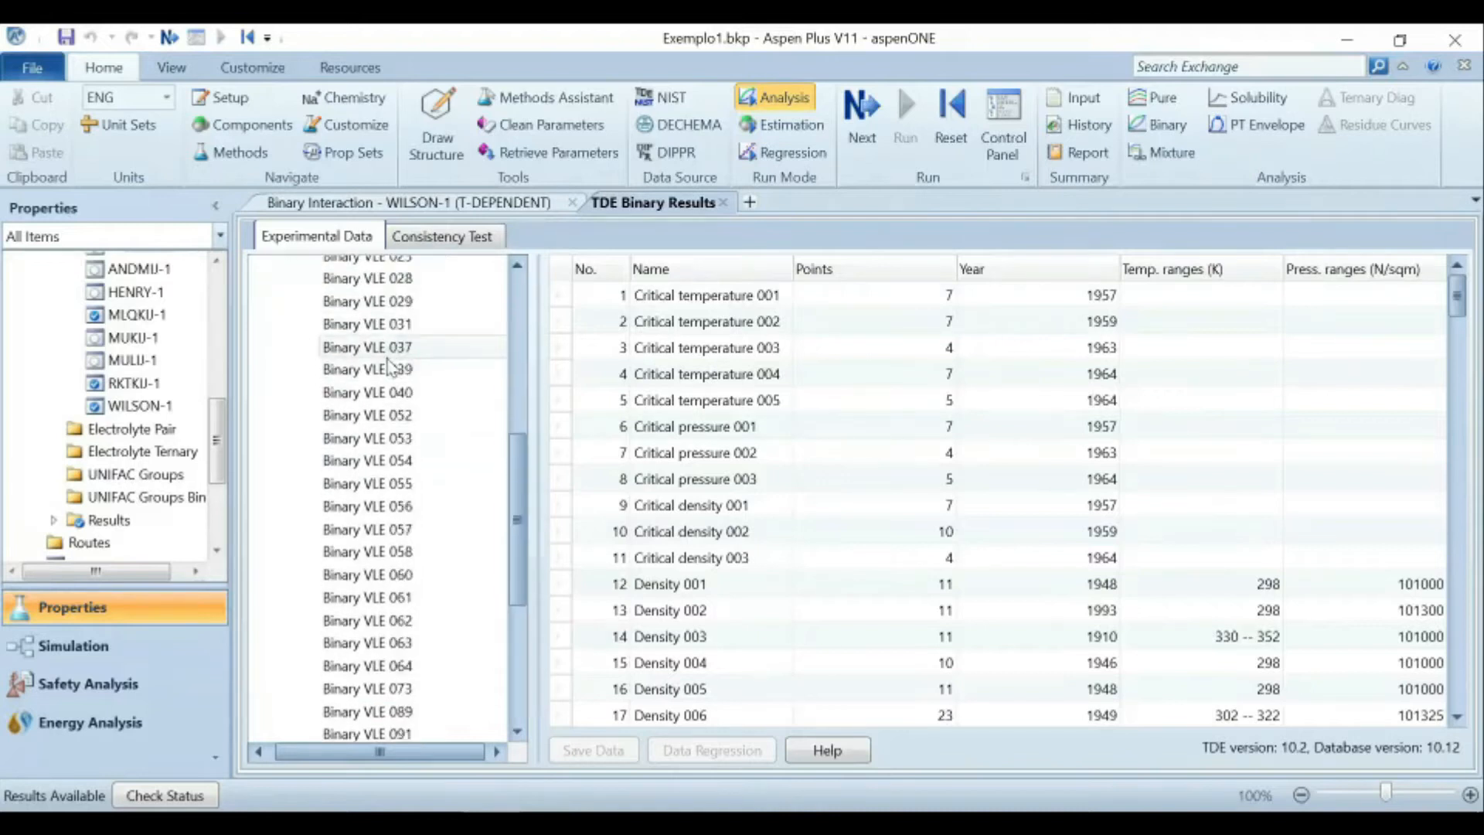
{"action": "scroll", "coordinate": [389, 368], "scroll_direction": "down", "scroll_amount": 4}
{"action": "scroll", "coordinate": [389, 366], "scroll_direction": "up", "scroll_amount": 7}
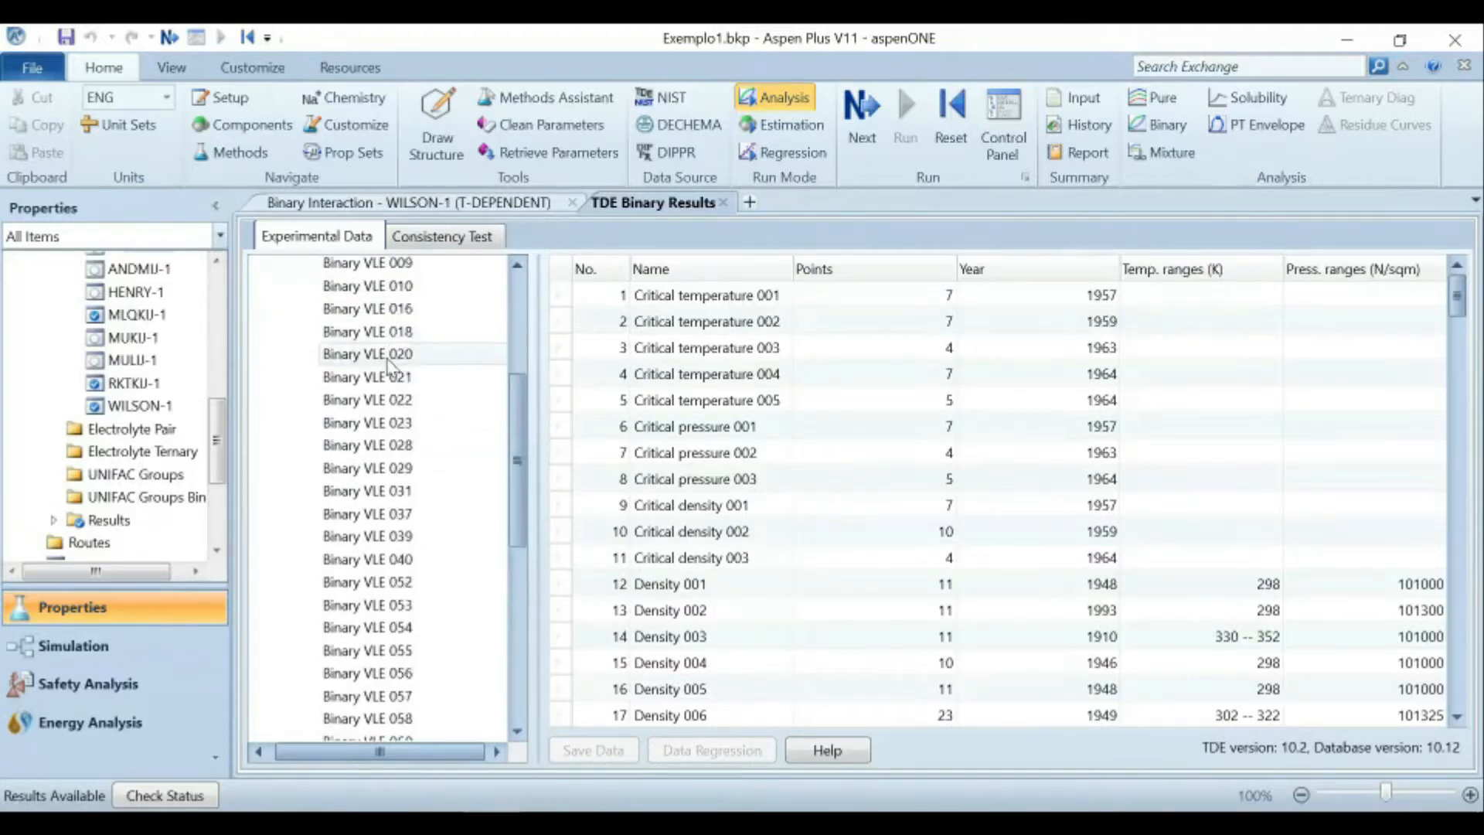
{"action": "scroll", "coordinate": [388, 365], "scroll_direction": "up", "scroll_amount": 4}
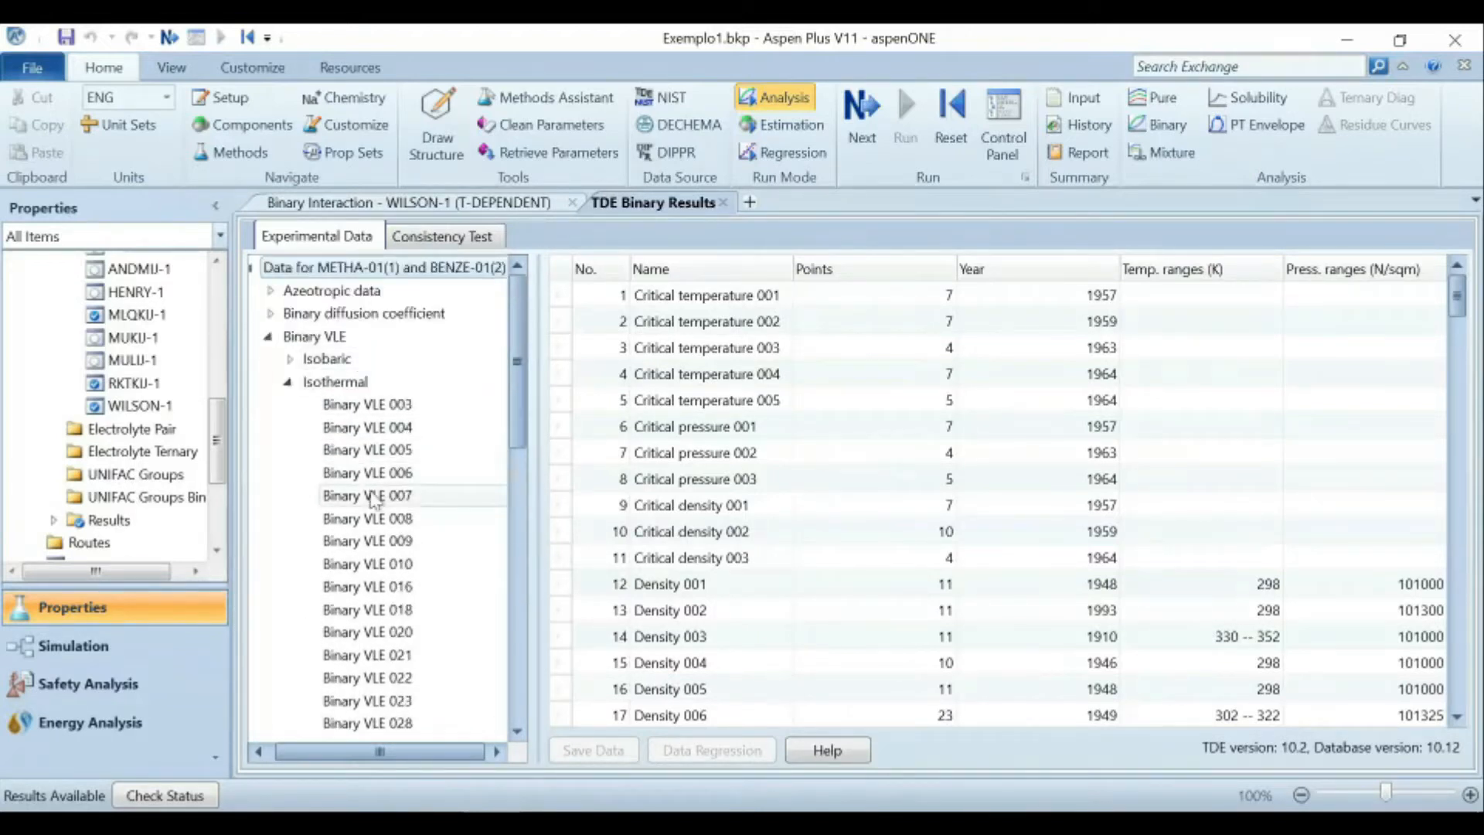
{"action": "left_click", "coordinate": [373, 497]}
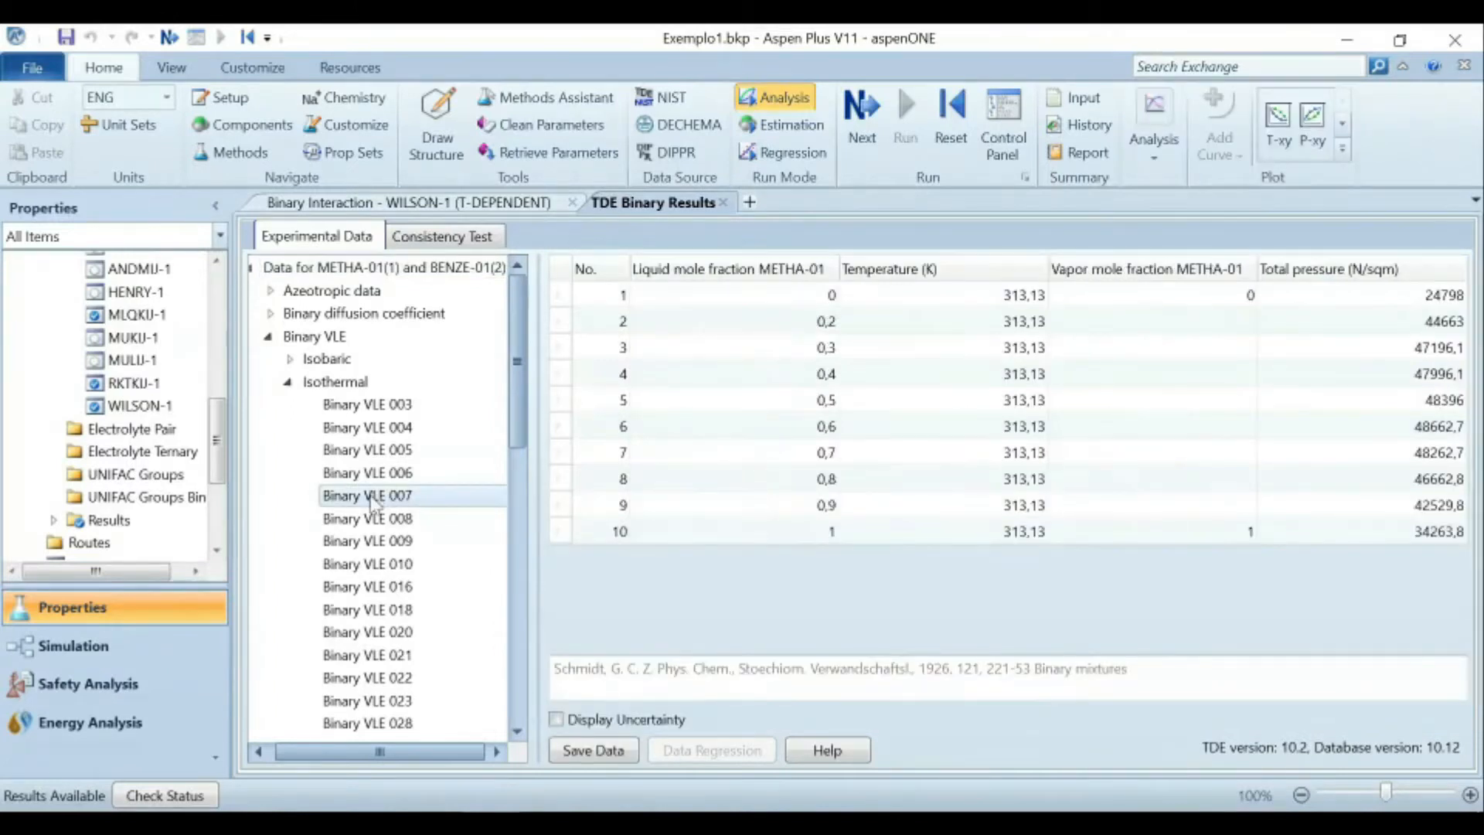
{"action": "scroll", "coordinate": [374, 503], "scroll_direction": "down", "scroll_amount": 1}
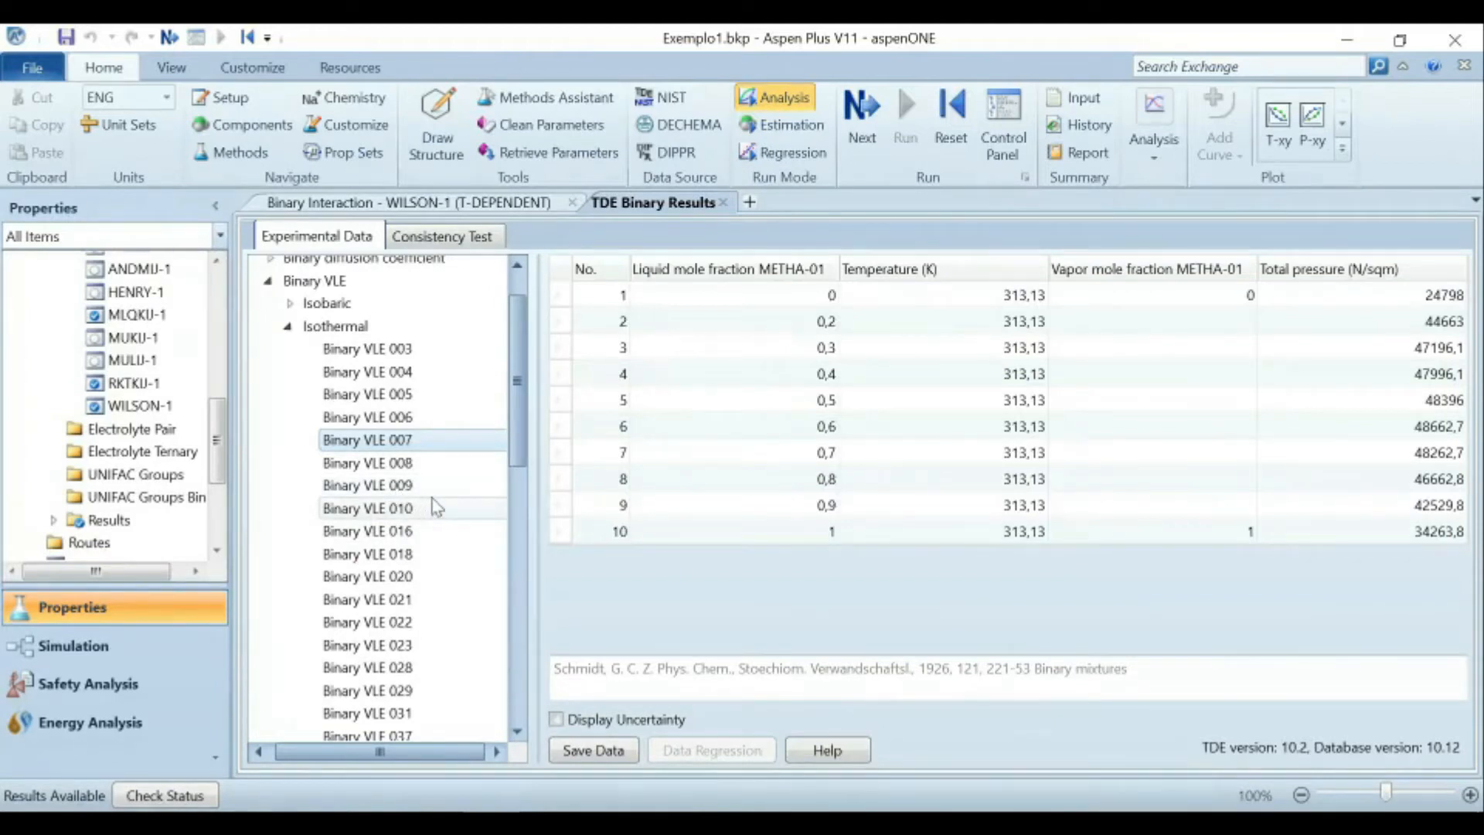
Check the literature reference and publication year of Binary VLE 007, and inspect the Binary VLE 009 and 020 data sets with their sources.
{"action": "left_click_drag", "start_coordinate": [562, 671], "coordinate": [1171, 680]}
{"action": "left_click", "coordinate": [1046, 681]}
{"action": "mouse_move", "coordinate": [923, 669]}
{"action": "left_mouse_down"}
{"action": "mouse_move", "coordinate": [983, 671]}
{"action": "mouse_move", "coordinate": [941, 685]}
{"action": "left_mouse_up"}
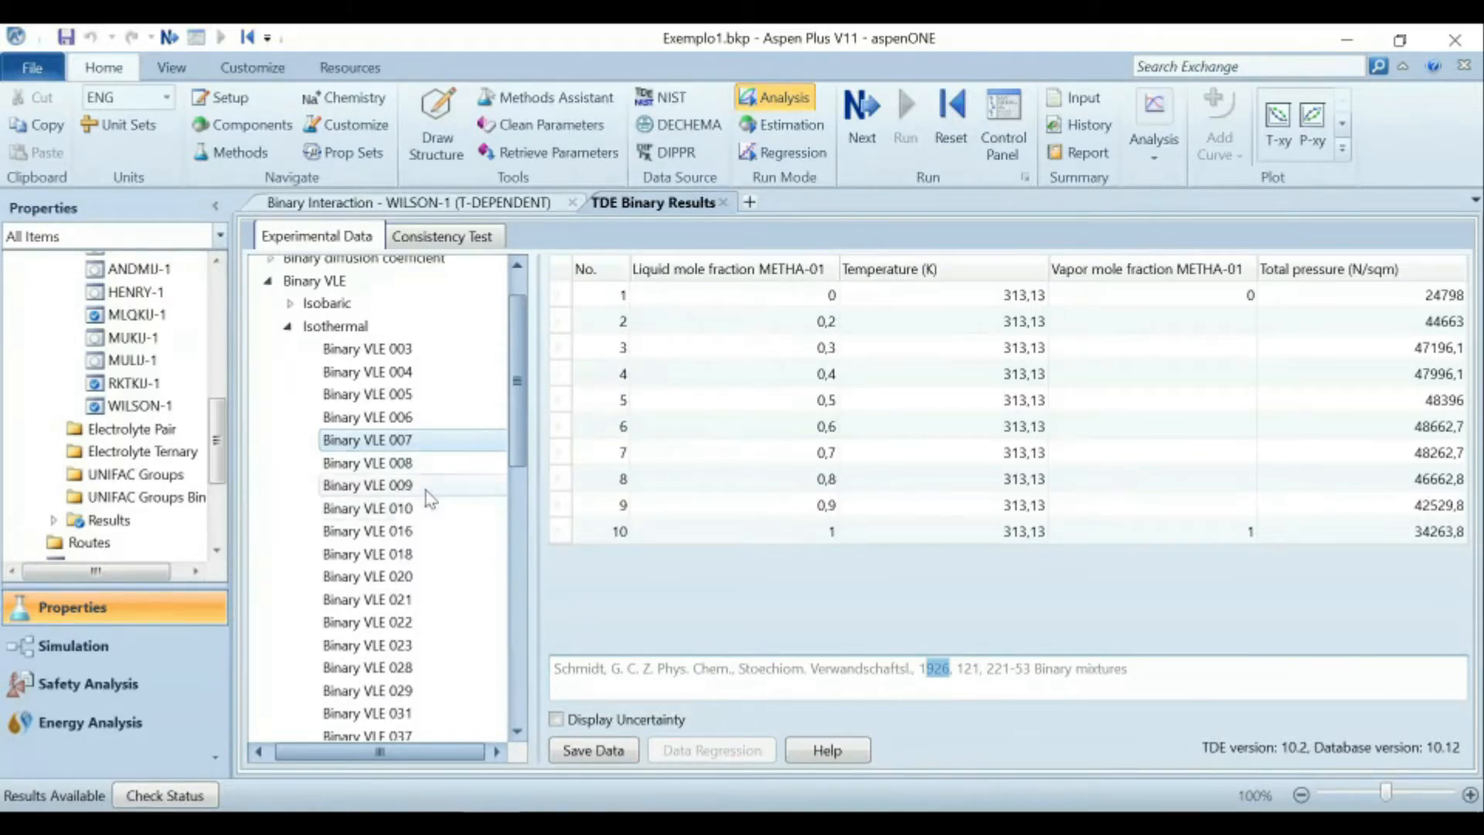
{"action": "left_click", "coordinate": [397, 485]}
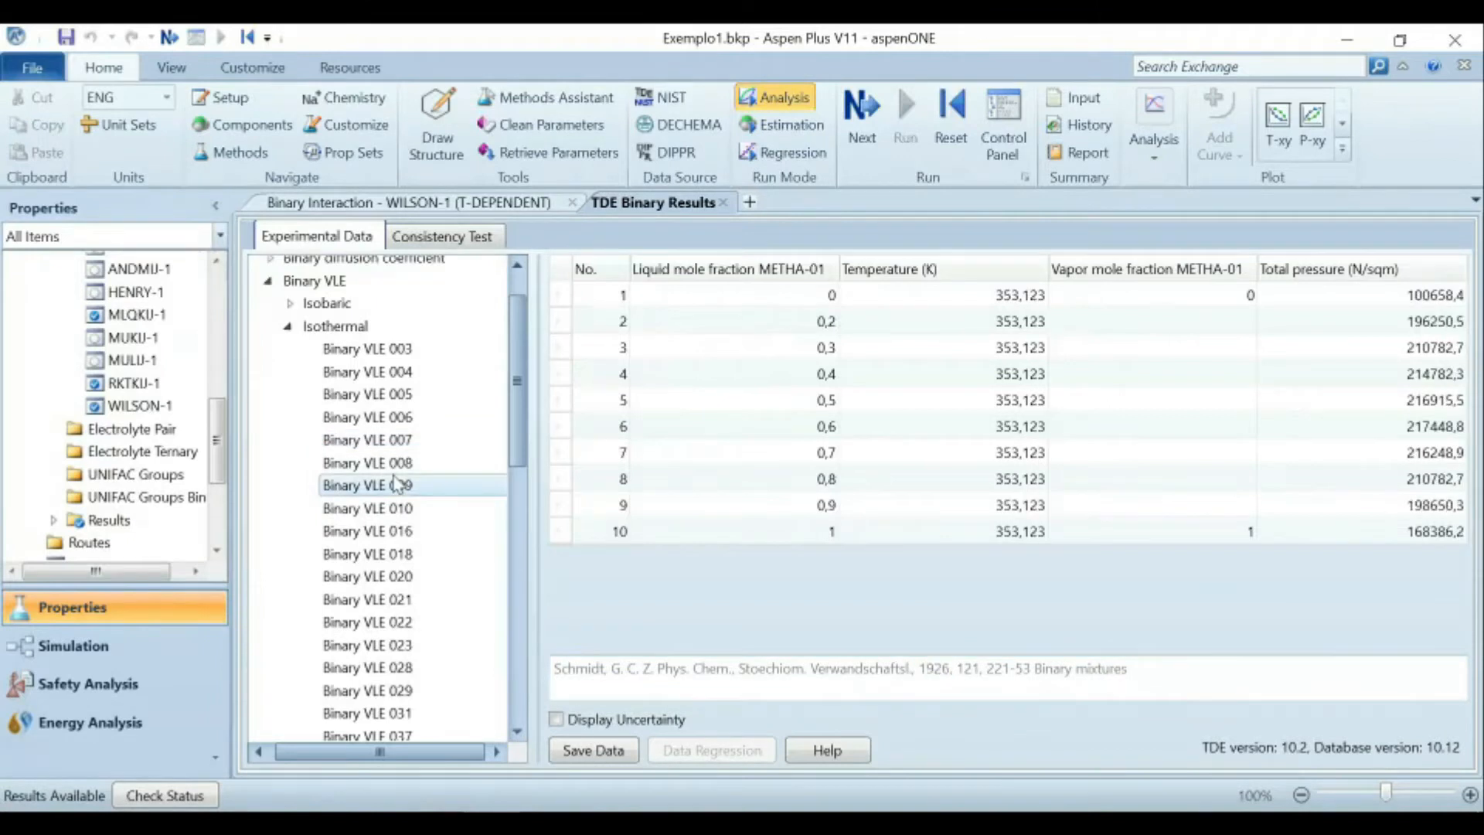
{"action": "left_click", "coordinate": [400, 576]}
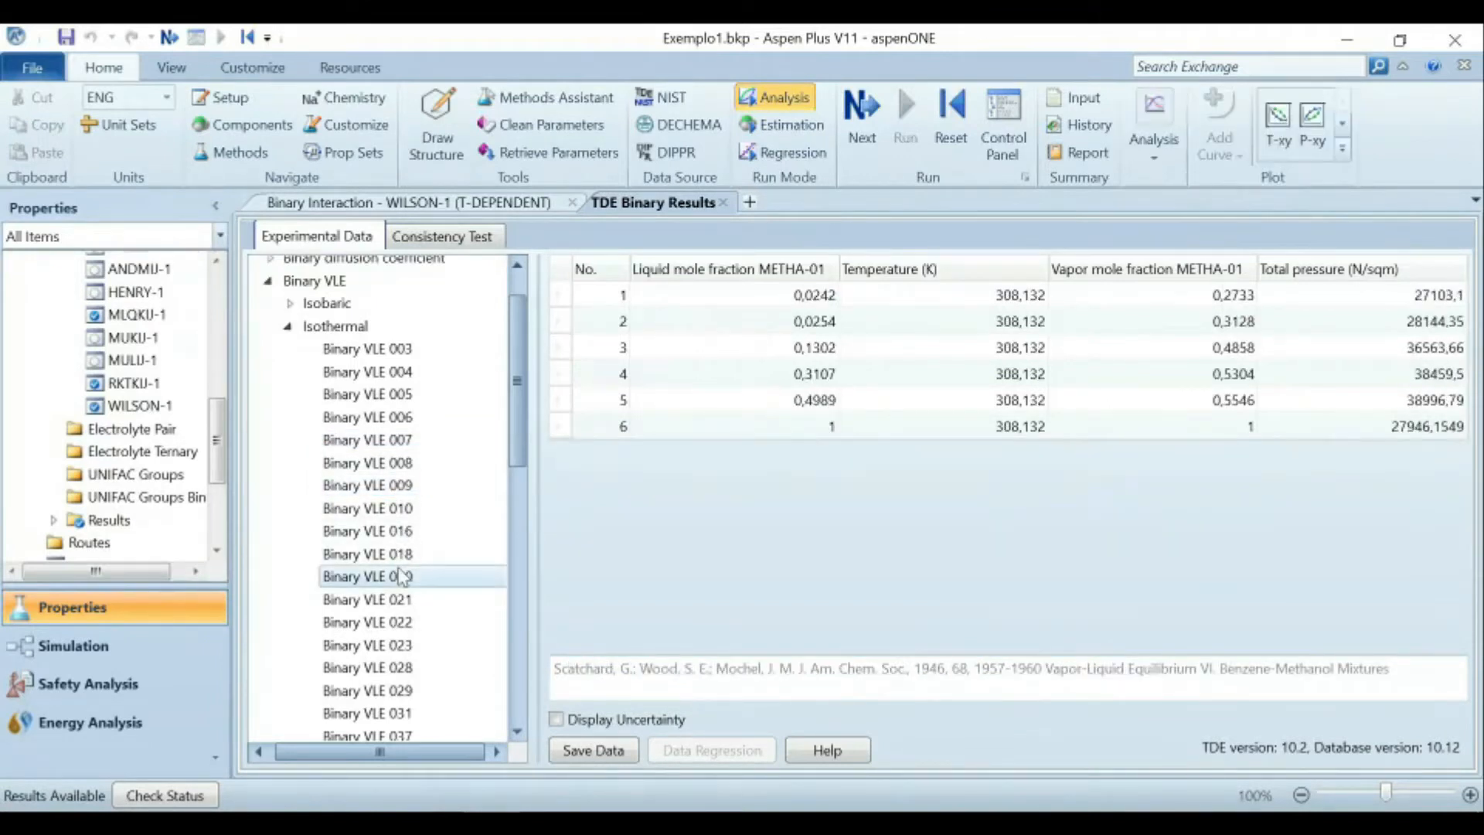
{"action": "scroll", "coordinate": [402, 593], "scroll_direction": "down", "scroll_amount": 1}
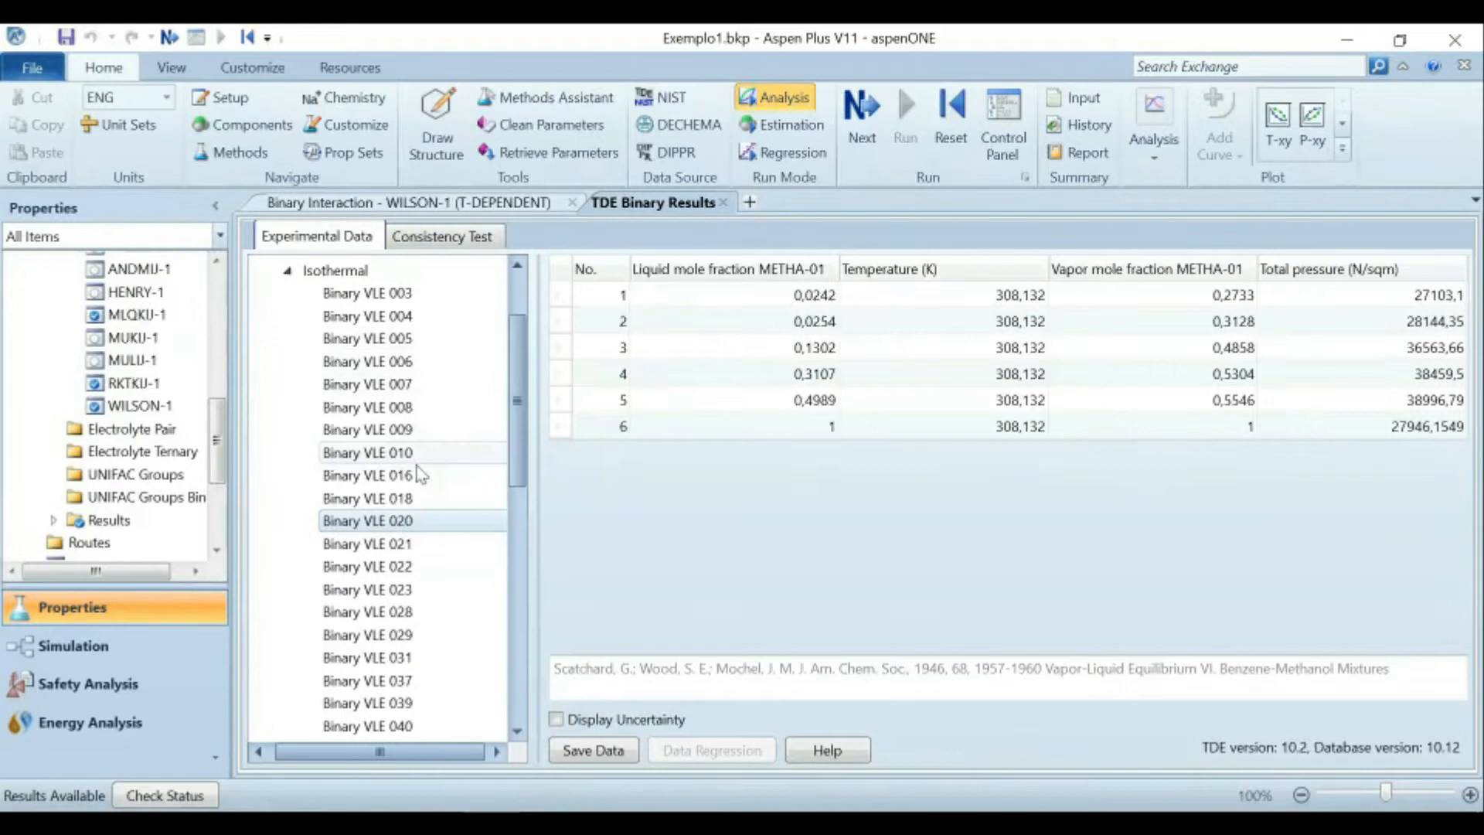
{"action": "left_click_drag", "start_coordinate": [921, 668], "coordinate": [949, 668]}
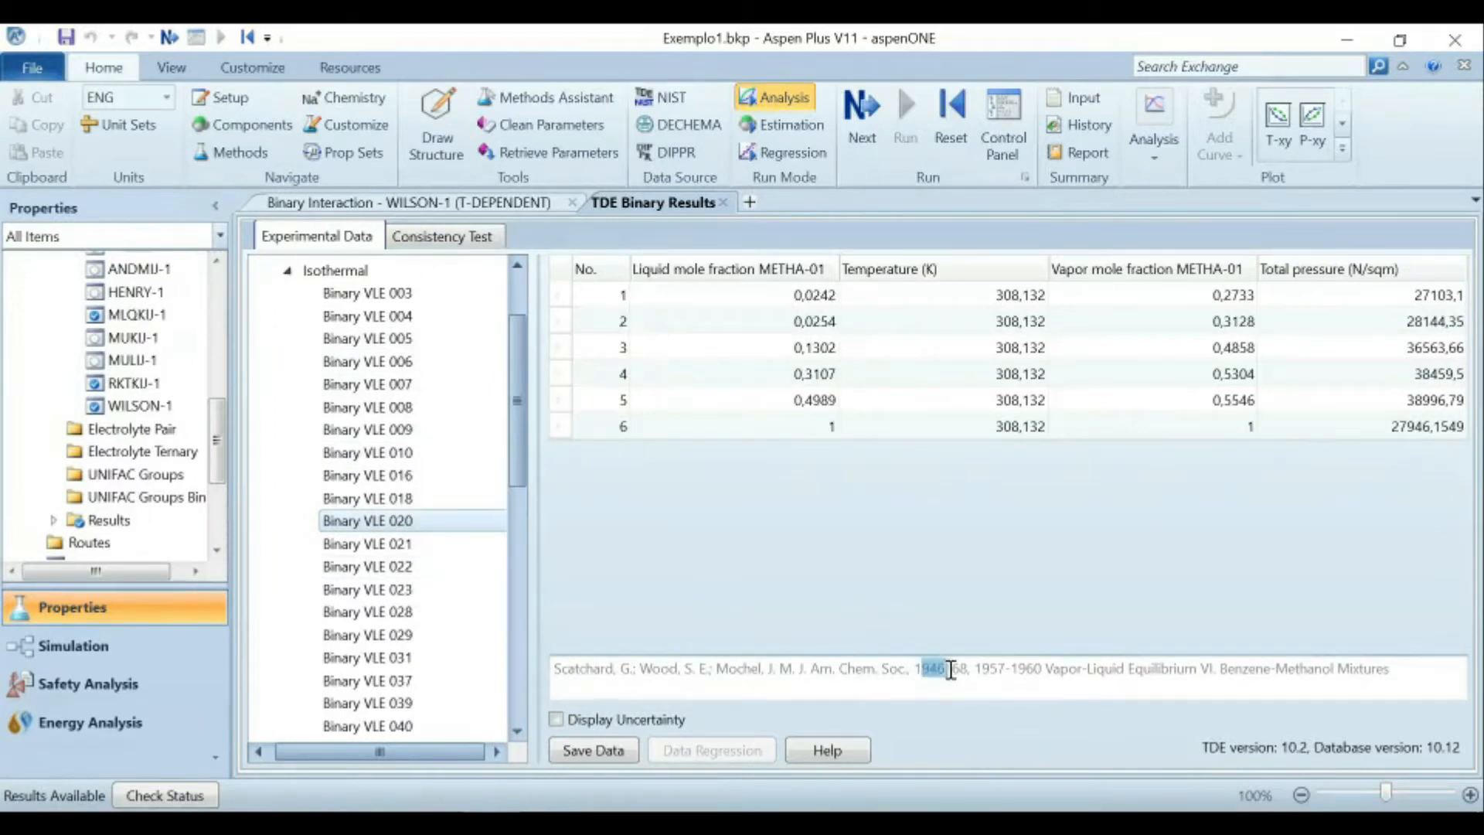
Inspect the isothermal data sets Binary VLE 028, 037, 040 and 054 one after another.
{"action": "left_click", "coordinate": [398, 617]}
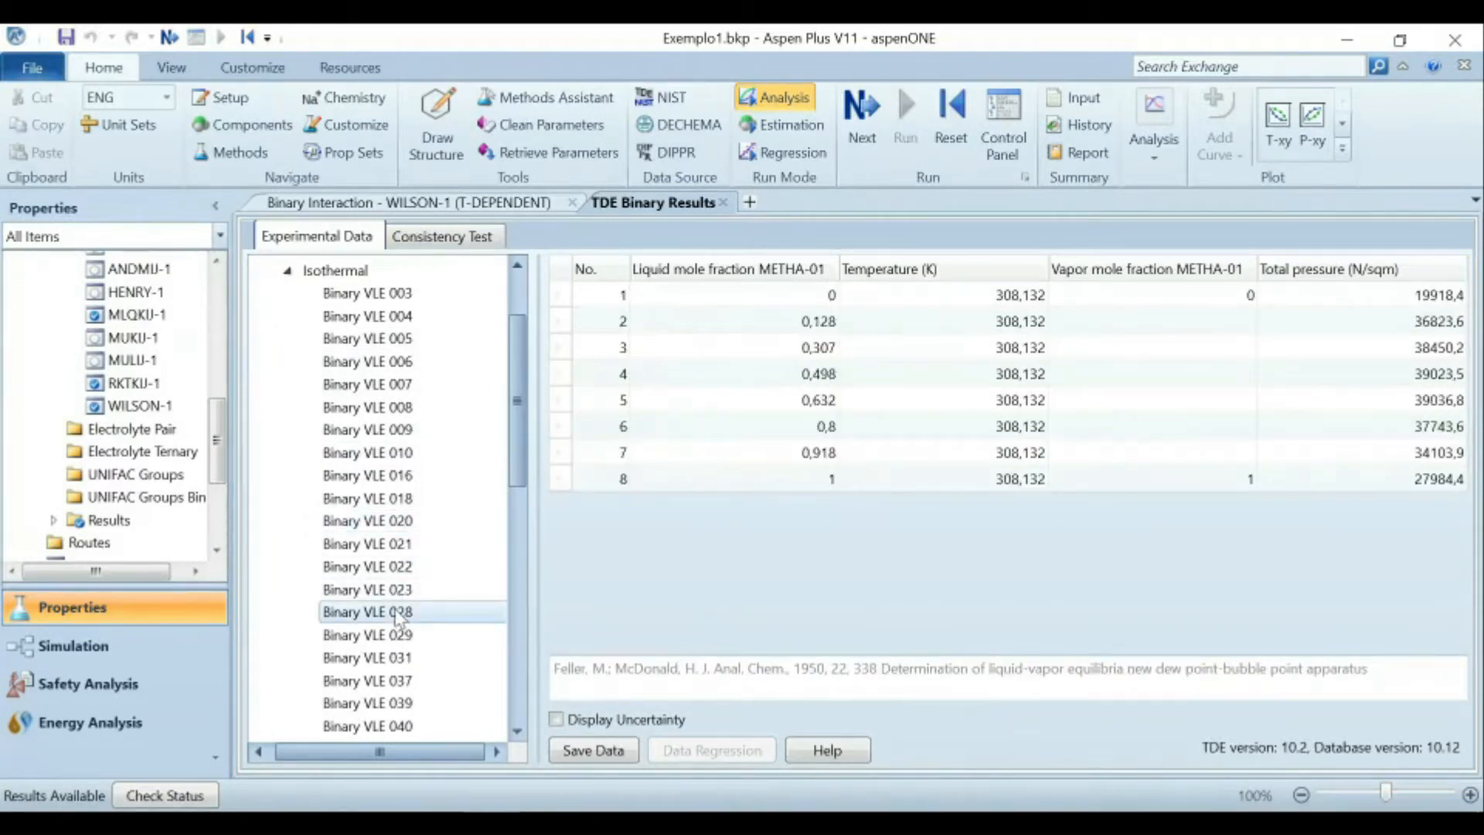
{"action": "scroll", "coordinate": [394, 610], "scroll_direction": "down", "scroll_amount": 3}
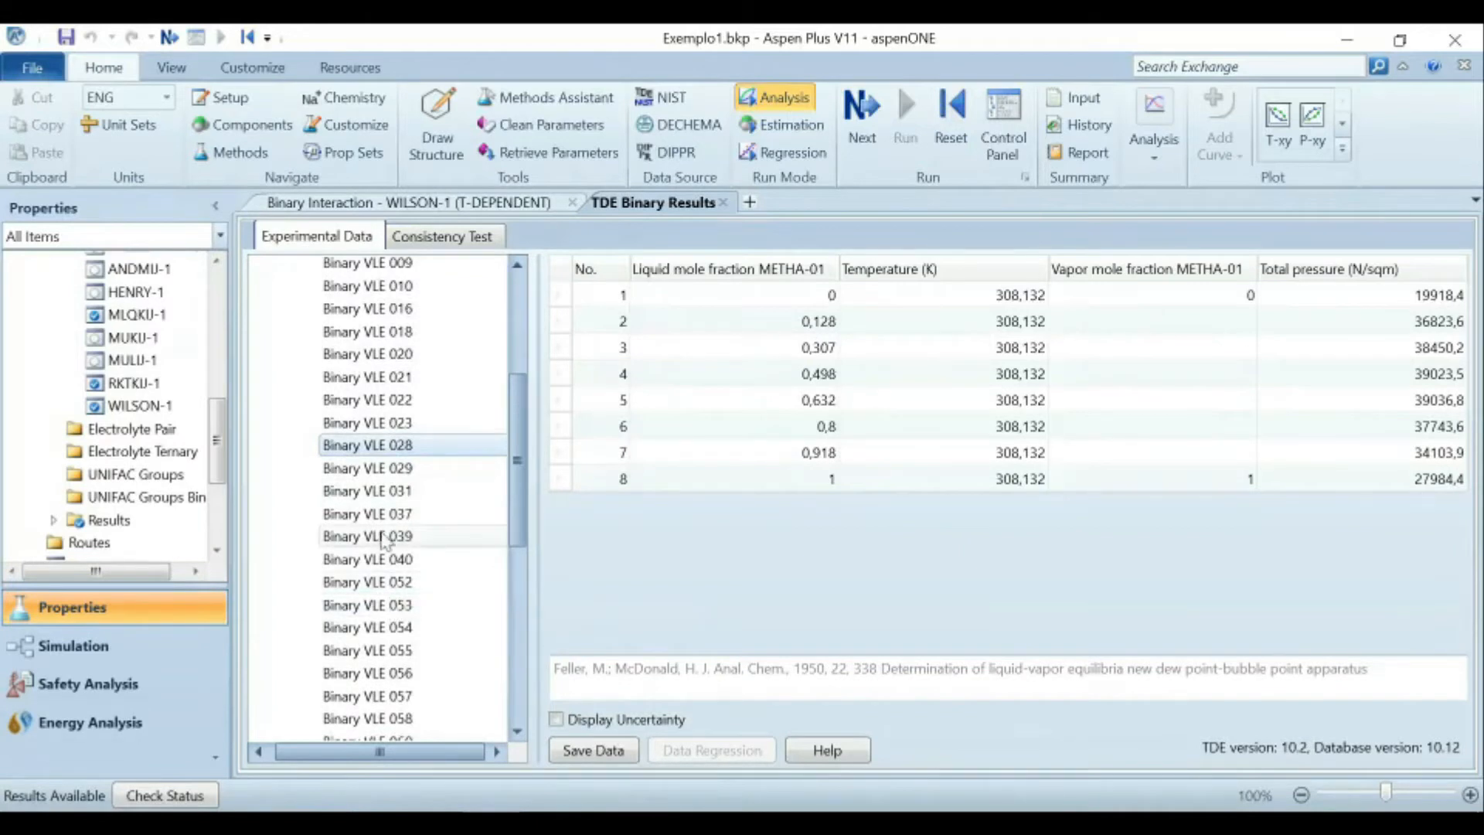
{"action": "scroll", "coordinate": [385, 539], "scroll_direction": "up", "scroll_amount": 2}
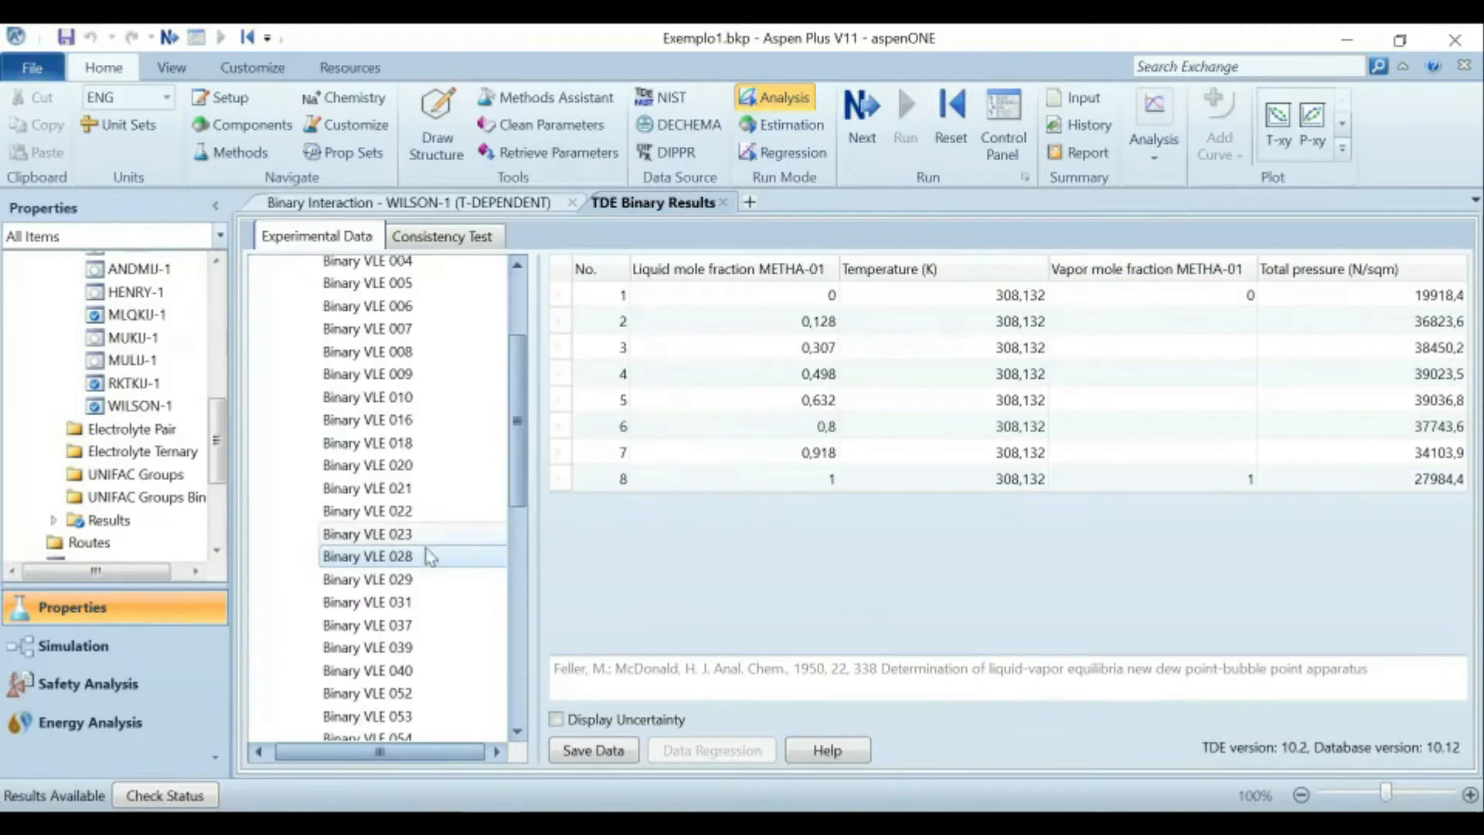
{"action": "left_click", "coordinate": [381, 625]}
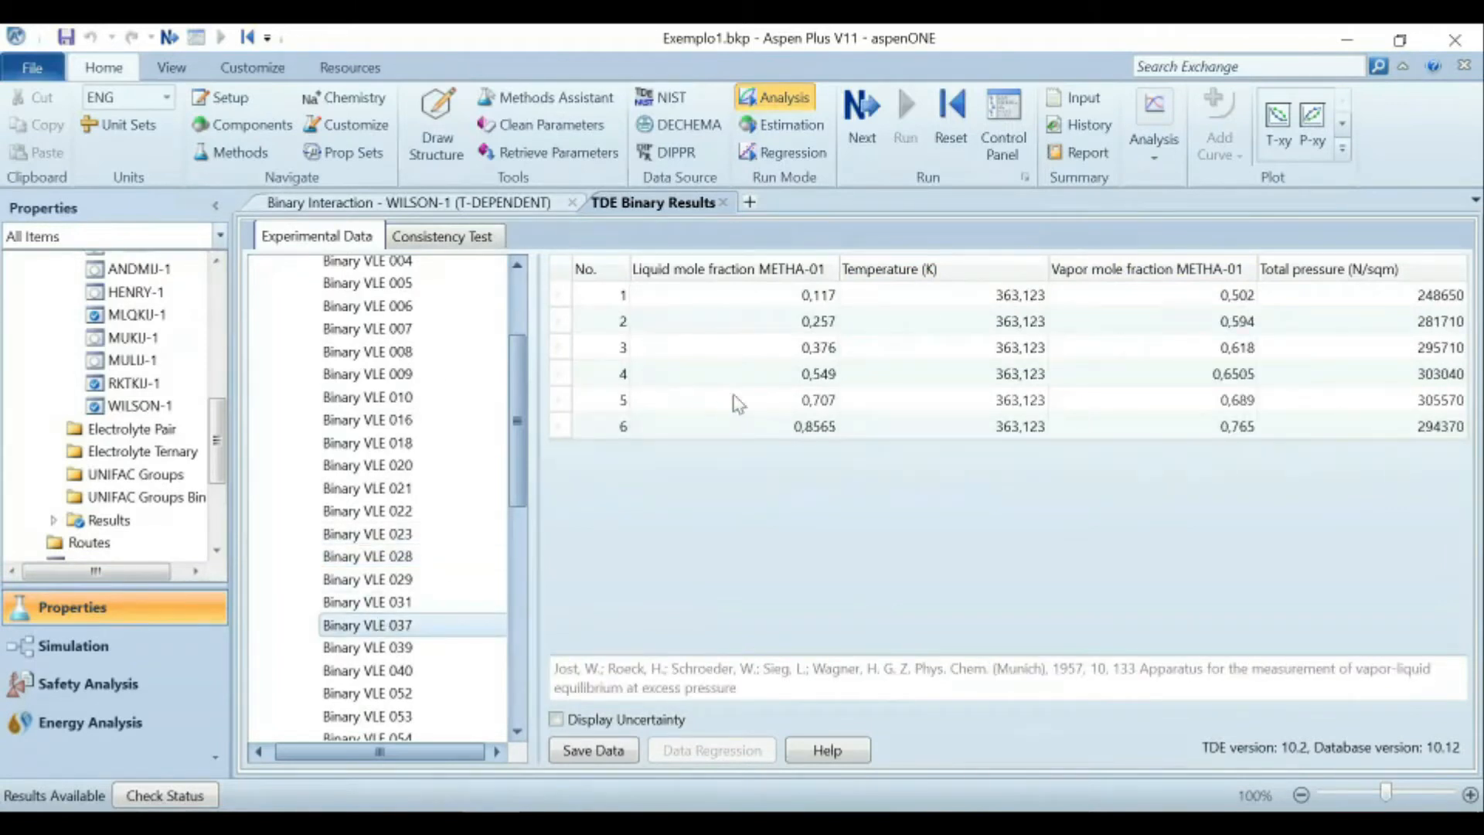
{"action": "scroll", "coordinate": [361, 510], "scroll_direction": "down", "scroll_amount": 3}
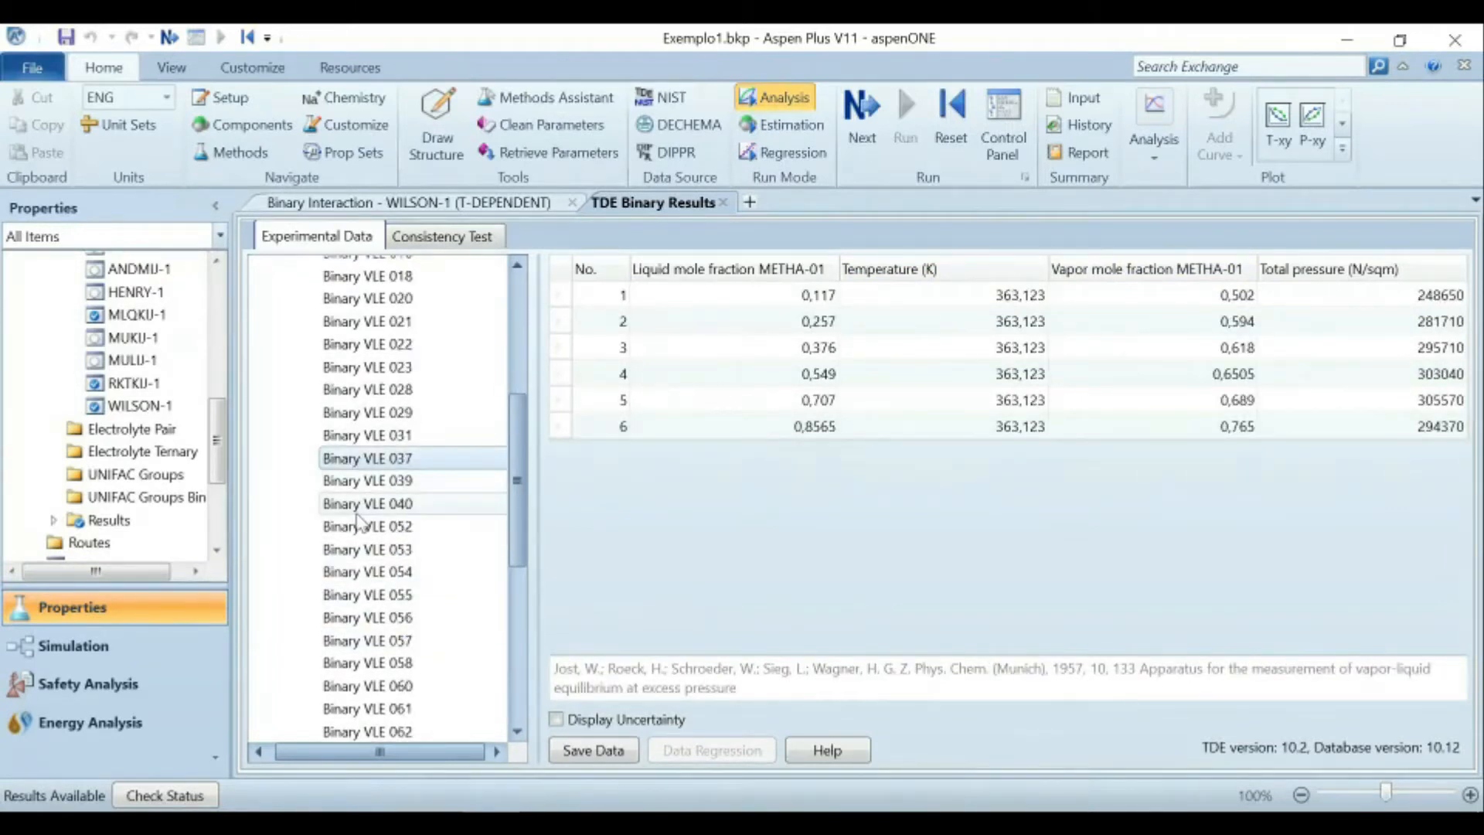
{"action": "left_click", "coordinate": [359, 513]}
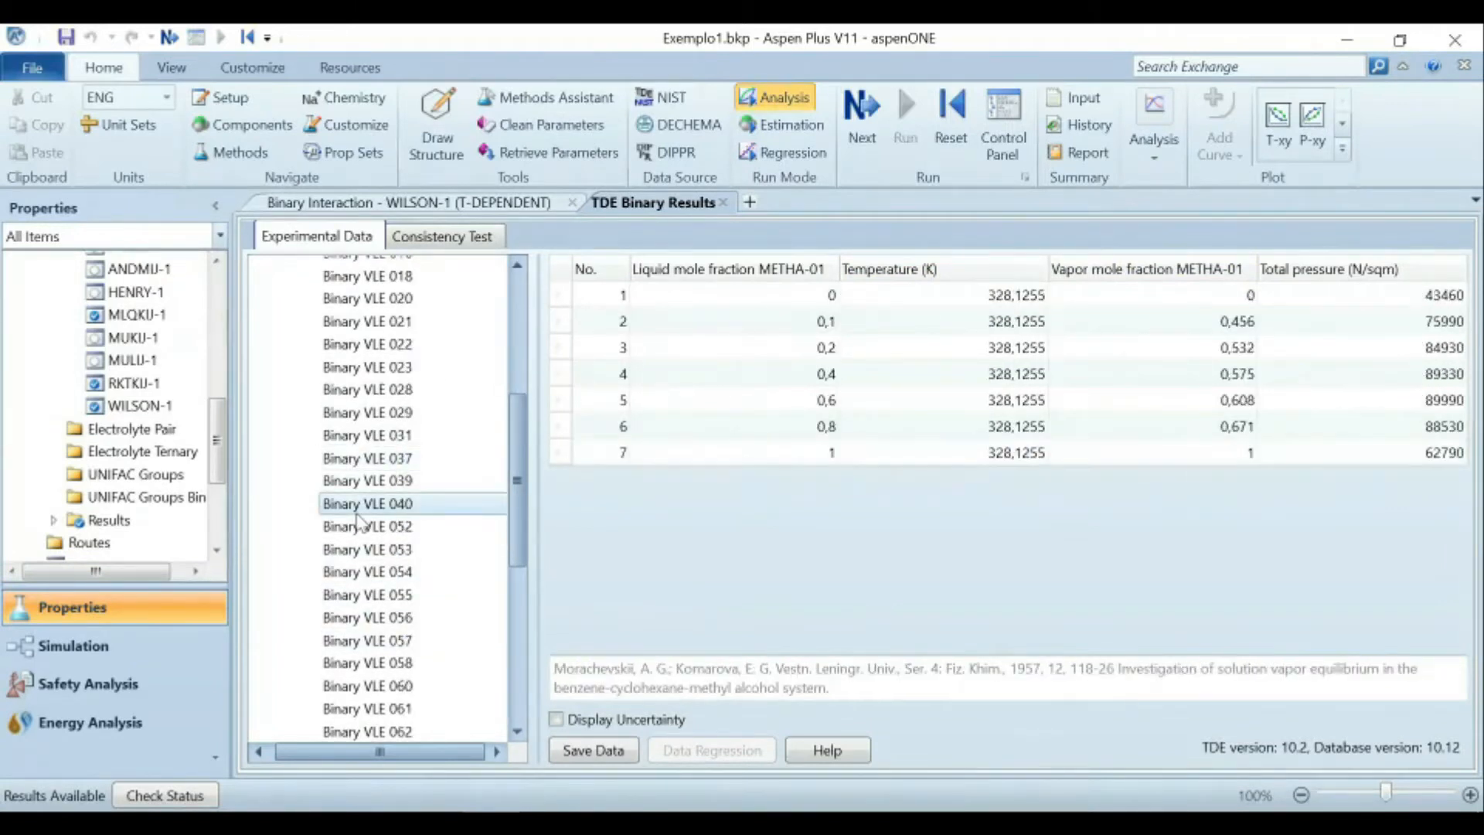
{"action": "left_click", "coordinate": [363, 578]}
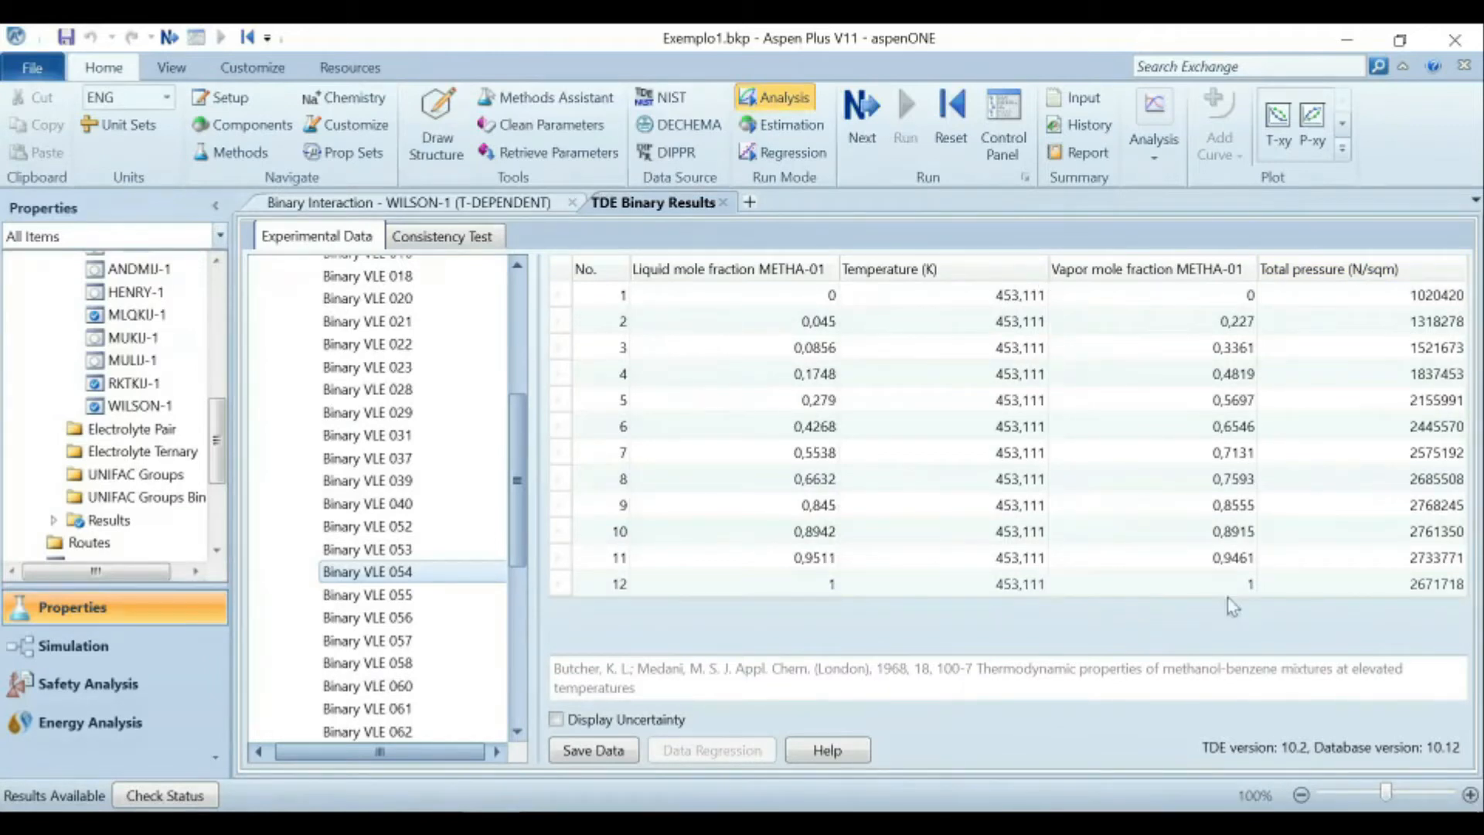
Inspect the isothermal data sets Binary VLE 056, 062 and 064.
{"action": "scroll", "coordinate": [422, 462], "scroll_direction": "down", "scroll_amount": 3}
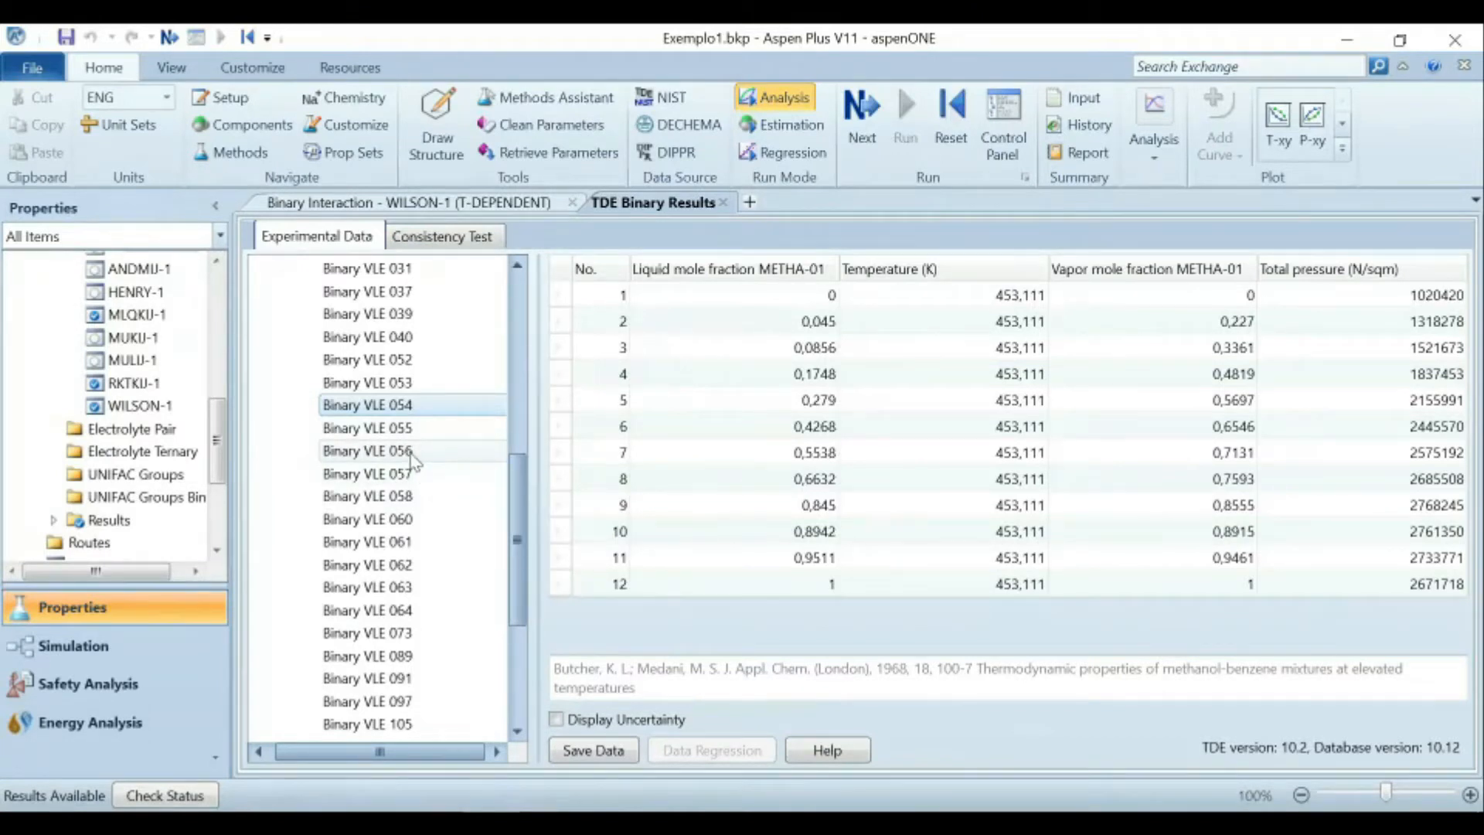
{"action": "left_click", "coordinate": [412, 455]}
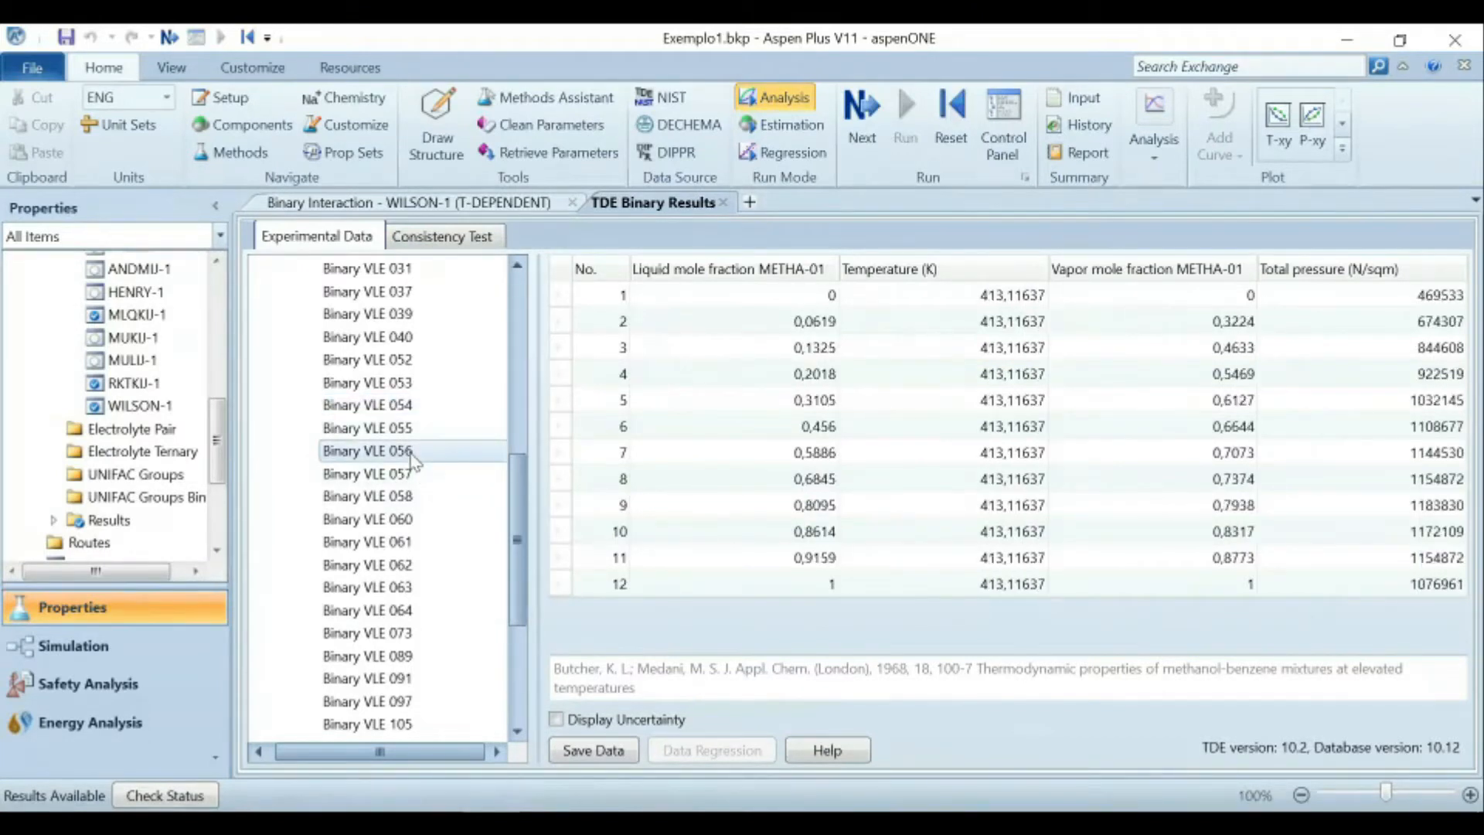
{"action": "left_click", "coordinate": [396, 564]}
{"action": "left_click", "coordinate": [408, 610]}
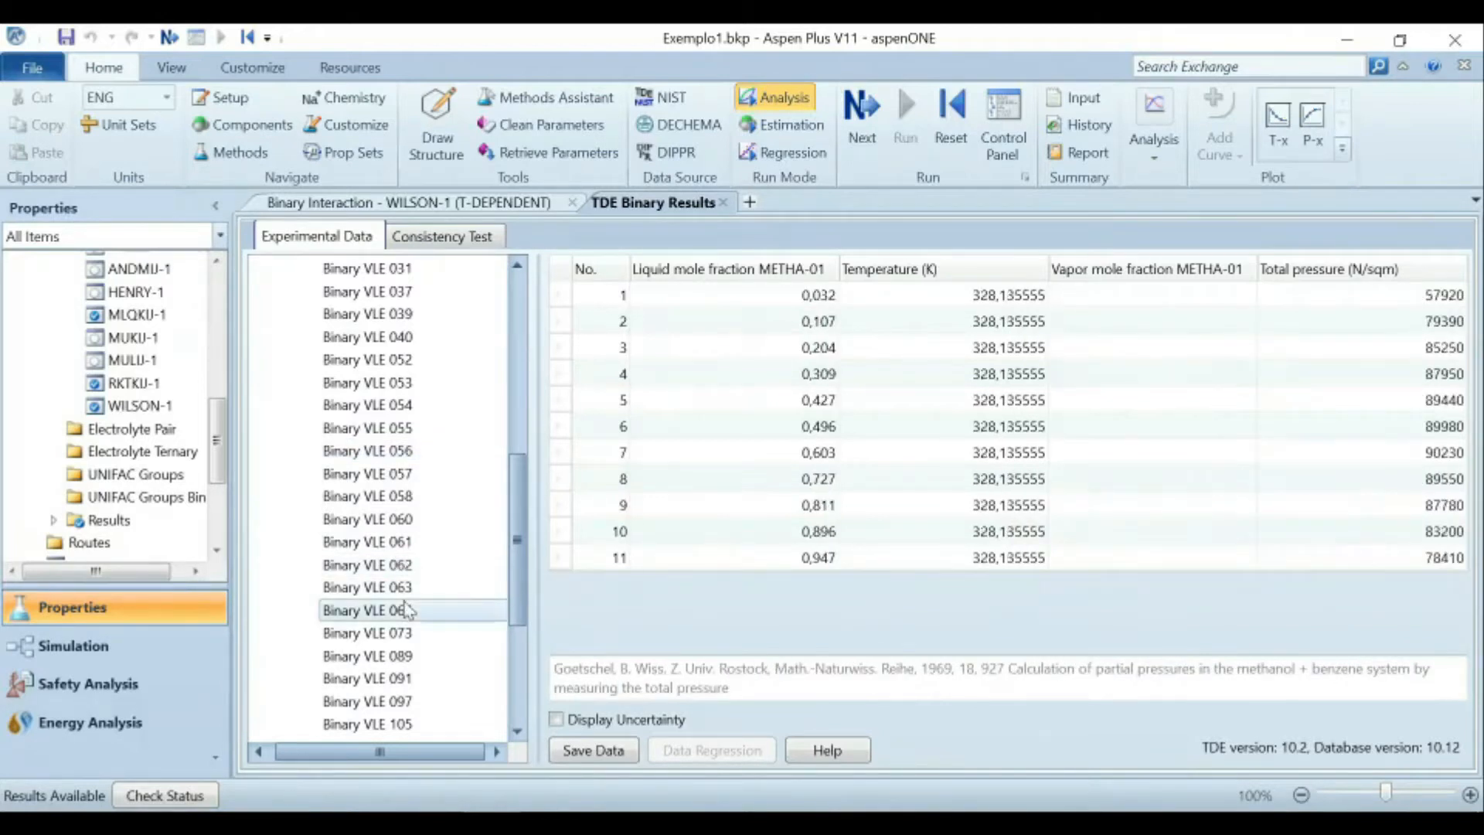
Display the Binary VLE 089 data set and read through all its data points from first to last.
{"action": "scroll", "coordinate": [408, 610], "scroll_direction": "down", "scroll_amount": 2}
{"action": "left_click", "coordinate": [415, 546]}
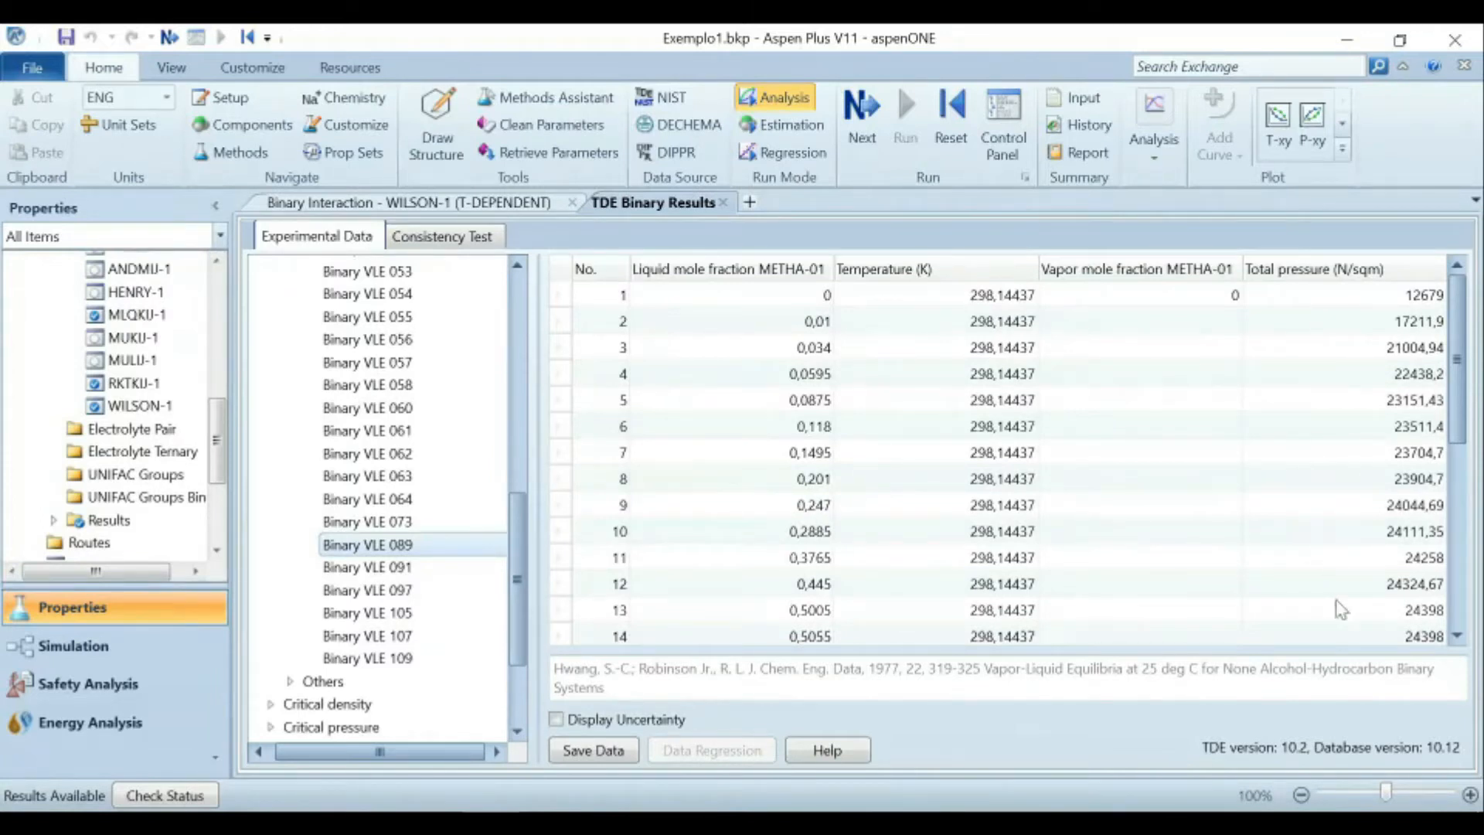
{"action": "scroll", "coordinate": [831, 518], "scroll_direction": "down", "scroll_amount": 2}
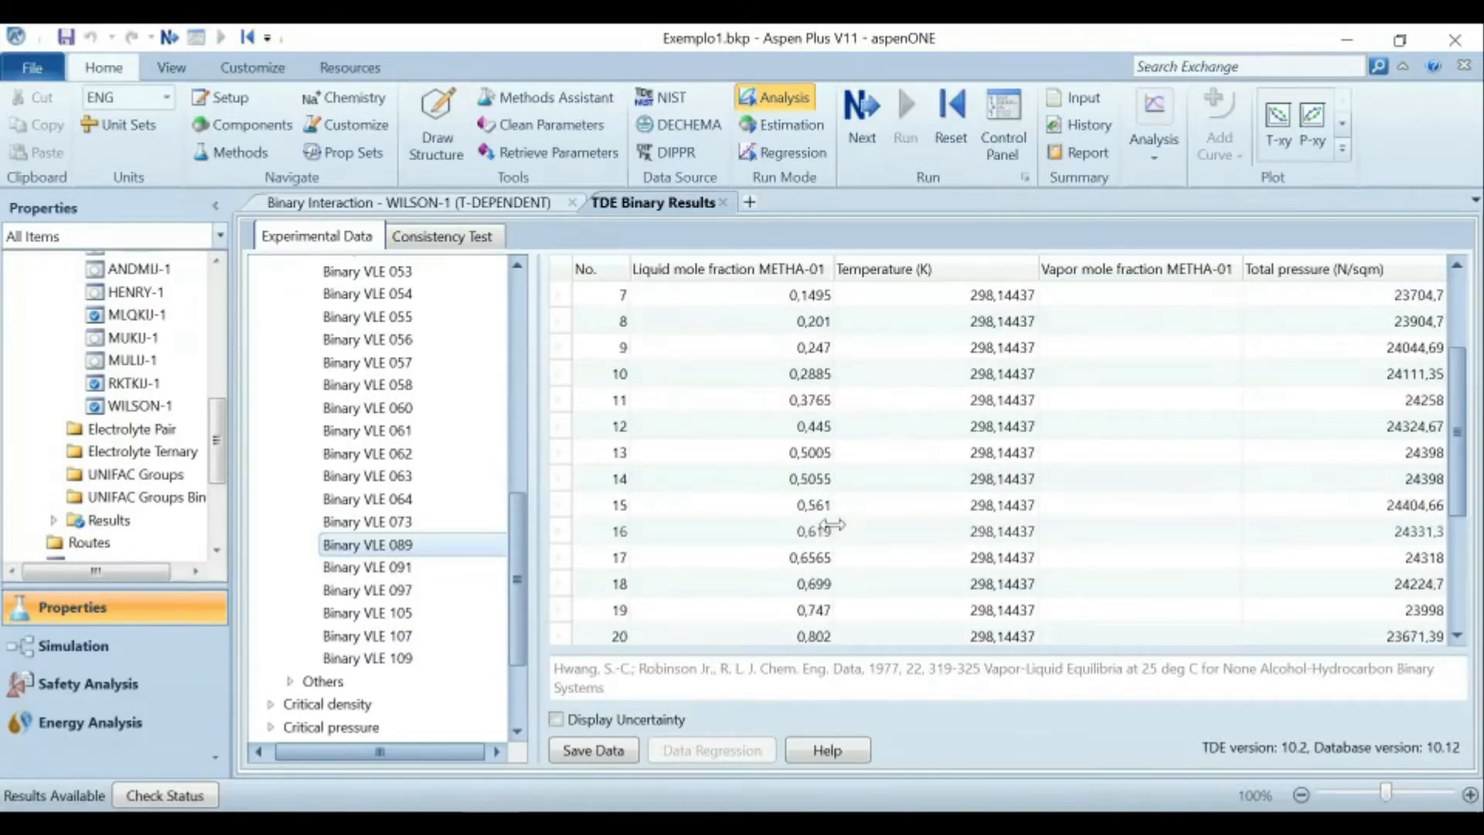
{"action": "scroll", "coordinate": [831, 525], "scroll_direction": "down", "scroll_amount": 3}
{"action": "scroll", "coordinate": [801, 611], "scroll_direction": "up", "scroll_amount": 5}
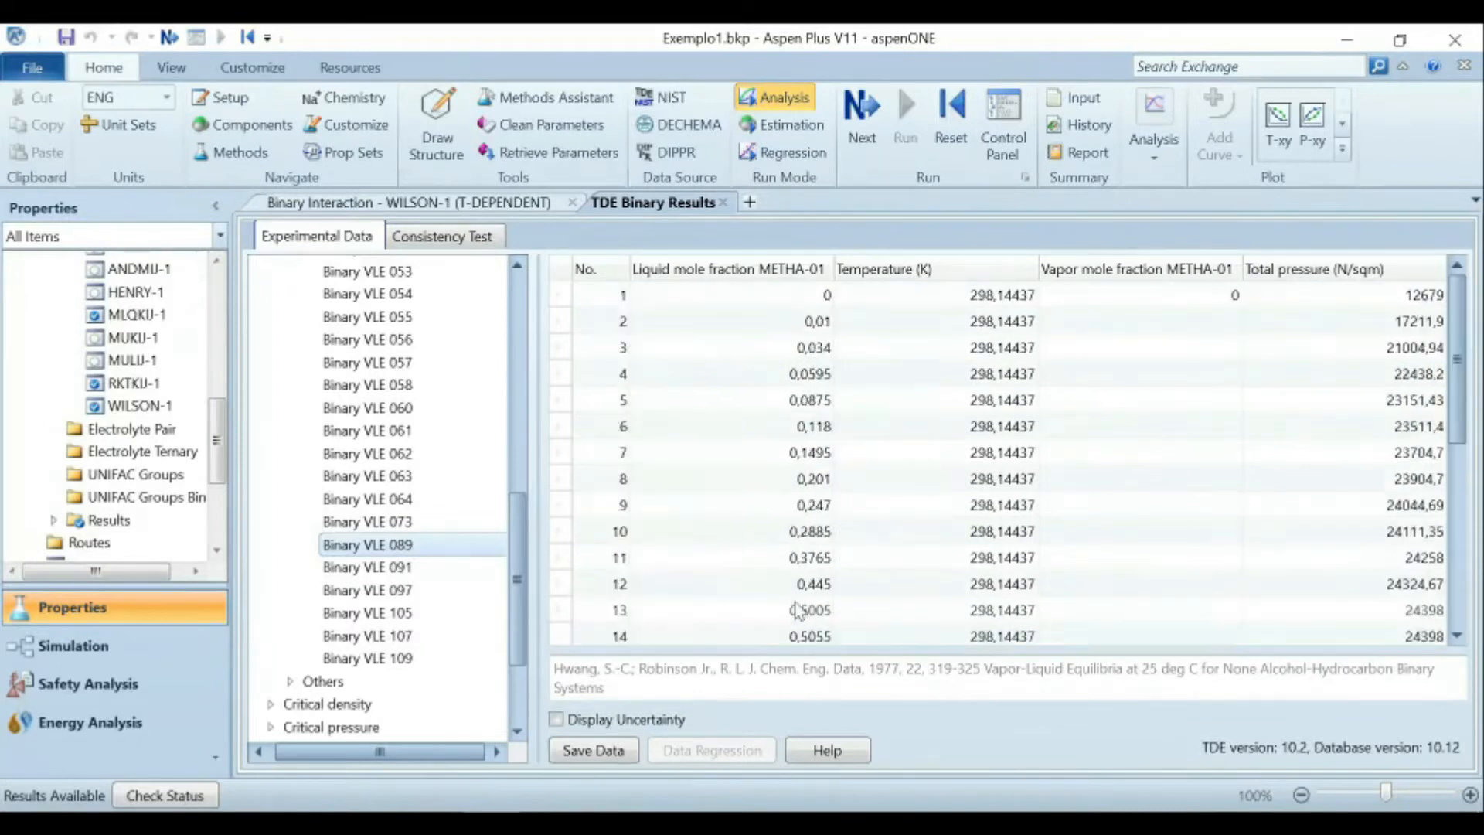
{"action": "scroll", "coordinate": [1232, 583], "scroll_direction": "down", "scroll_amount": 5}
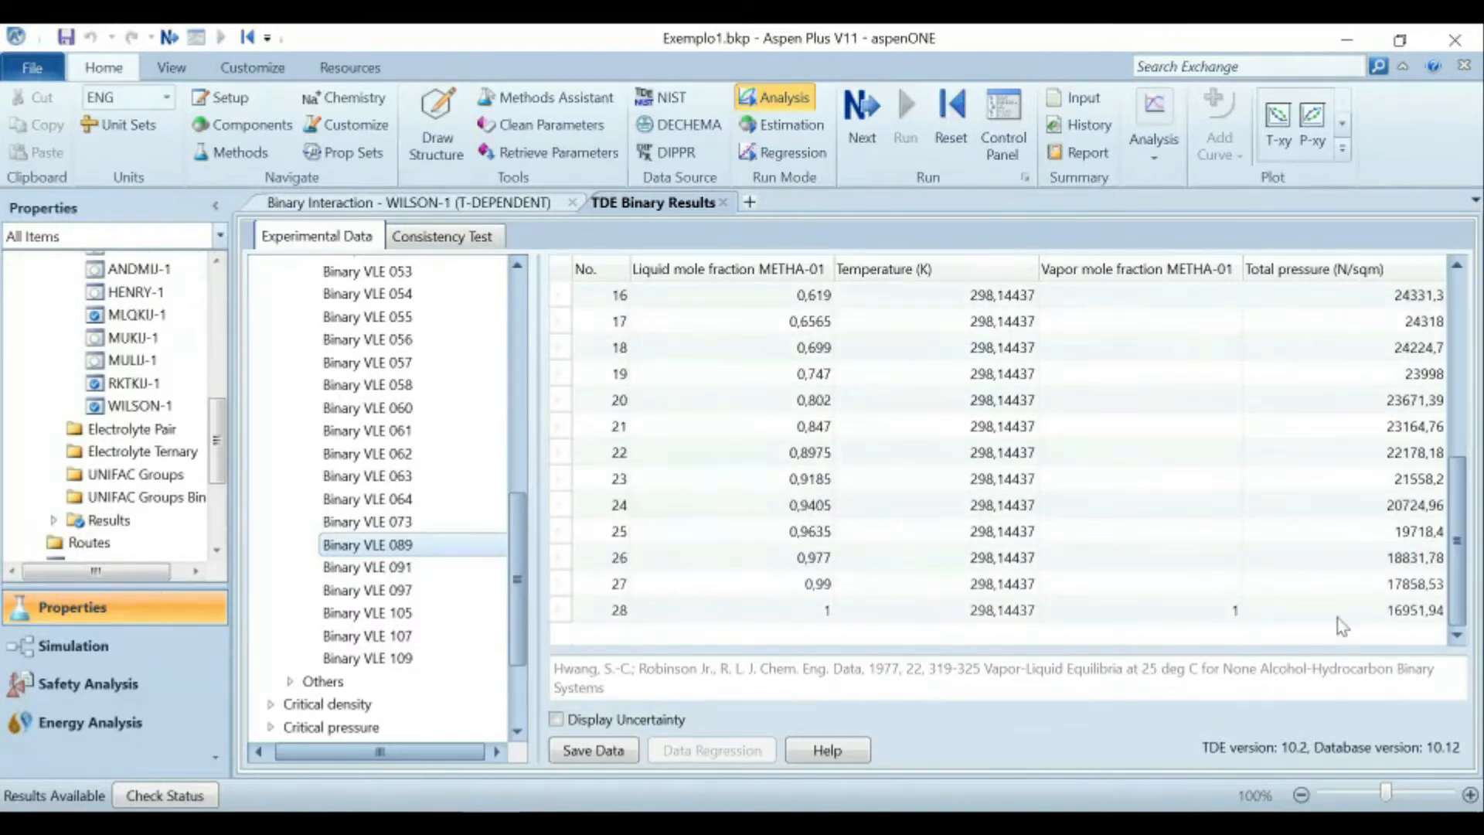
{"action": "scroll", "coordinate": [1337, 618], "scroll_direction": "up", "scroll_amount": 5}
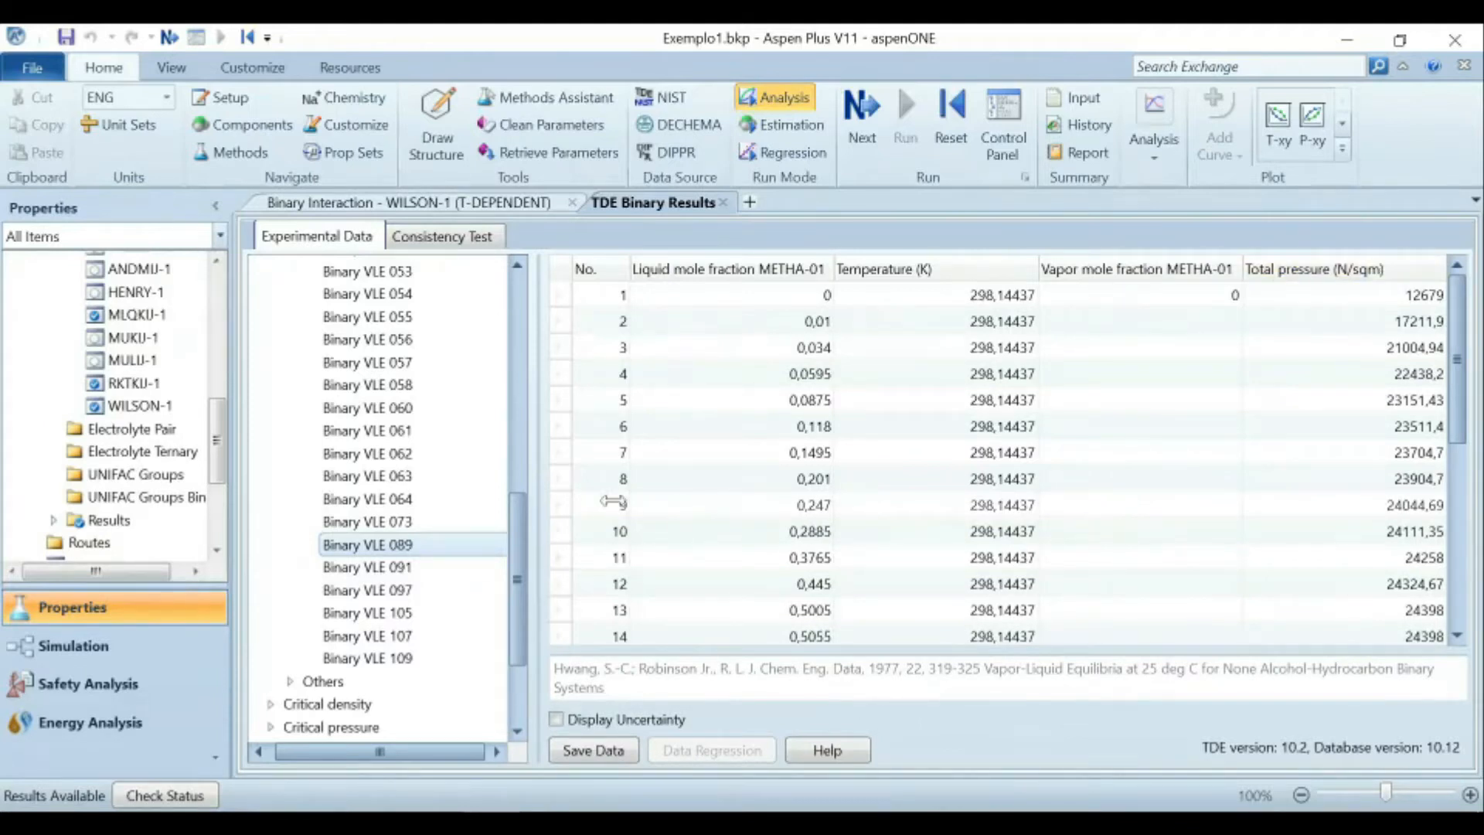
Inspect the isothermal data sets Binary VLE 097, 105, 109 and 107.
{"action": "left_click", "coordinate": [438, 591]}
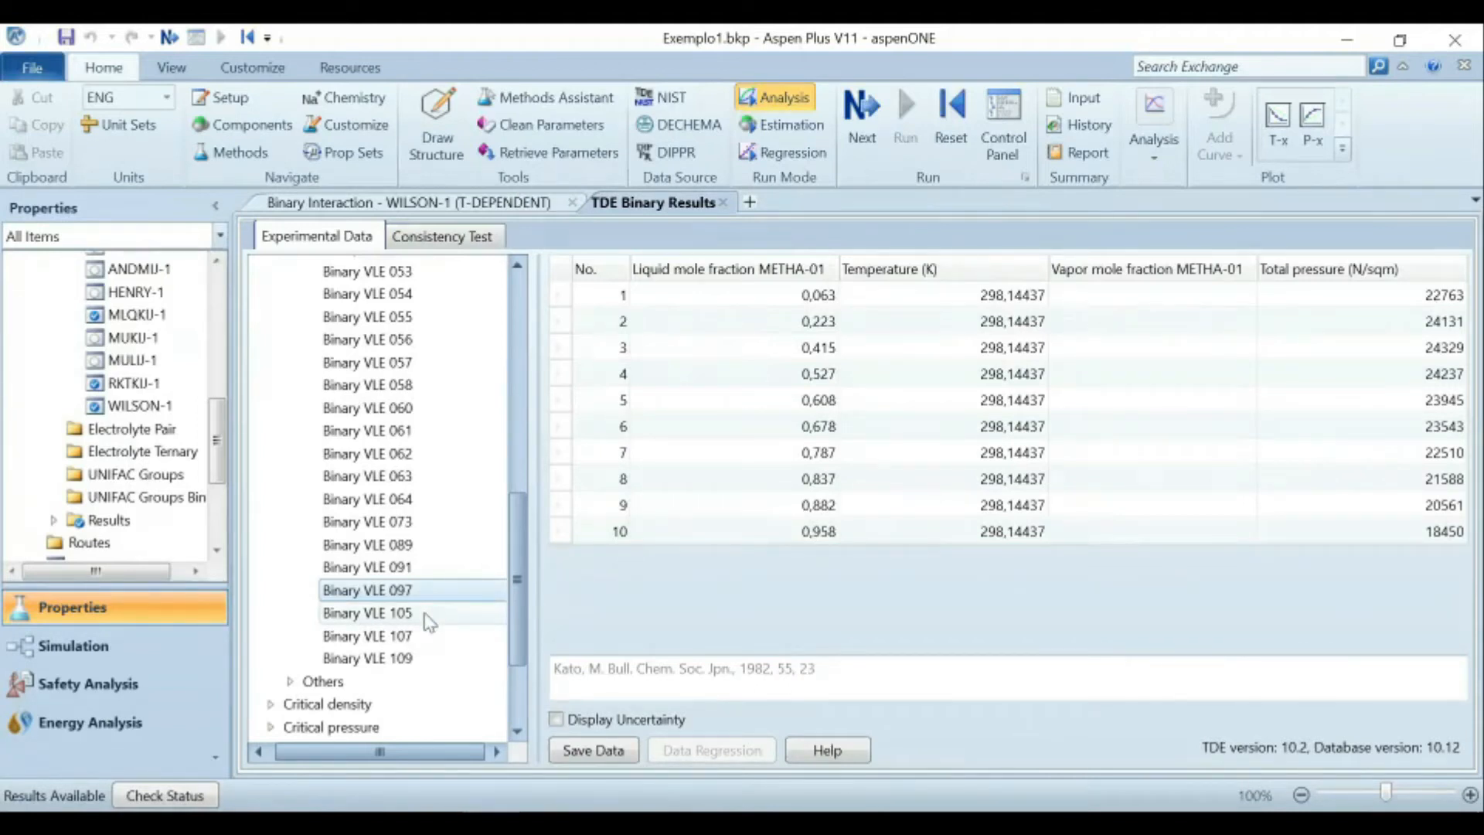
{"action": "left_click", "coordinate": [430, 618]}
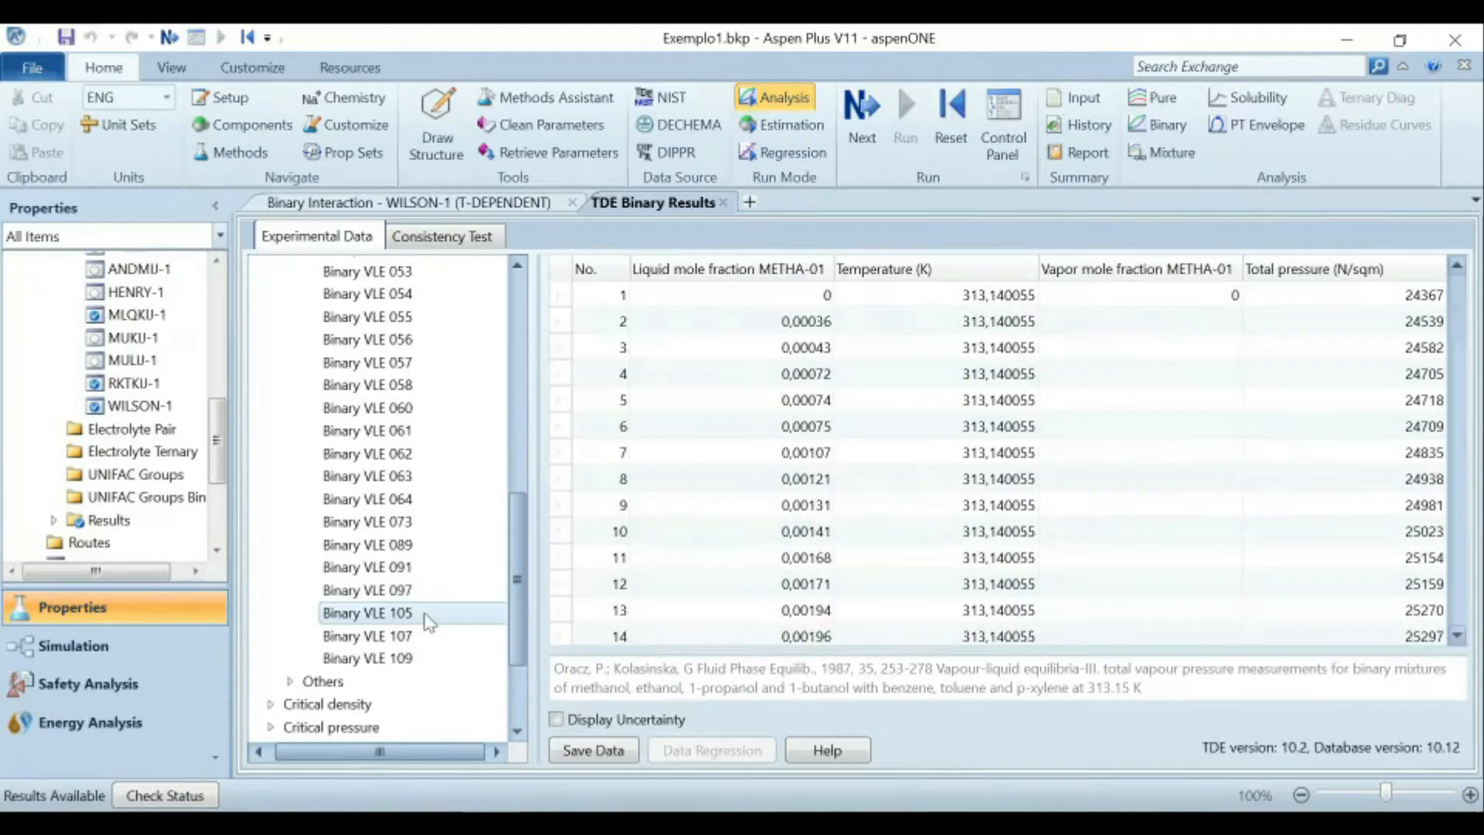
{"action": "left_click", "coordinate": [430, 656]}
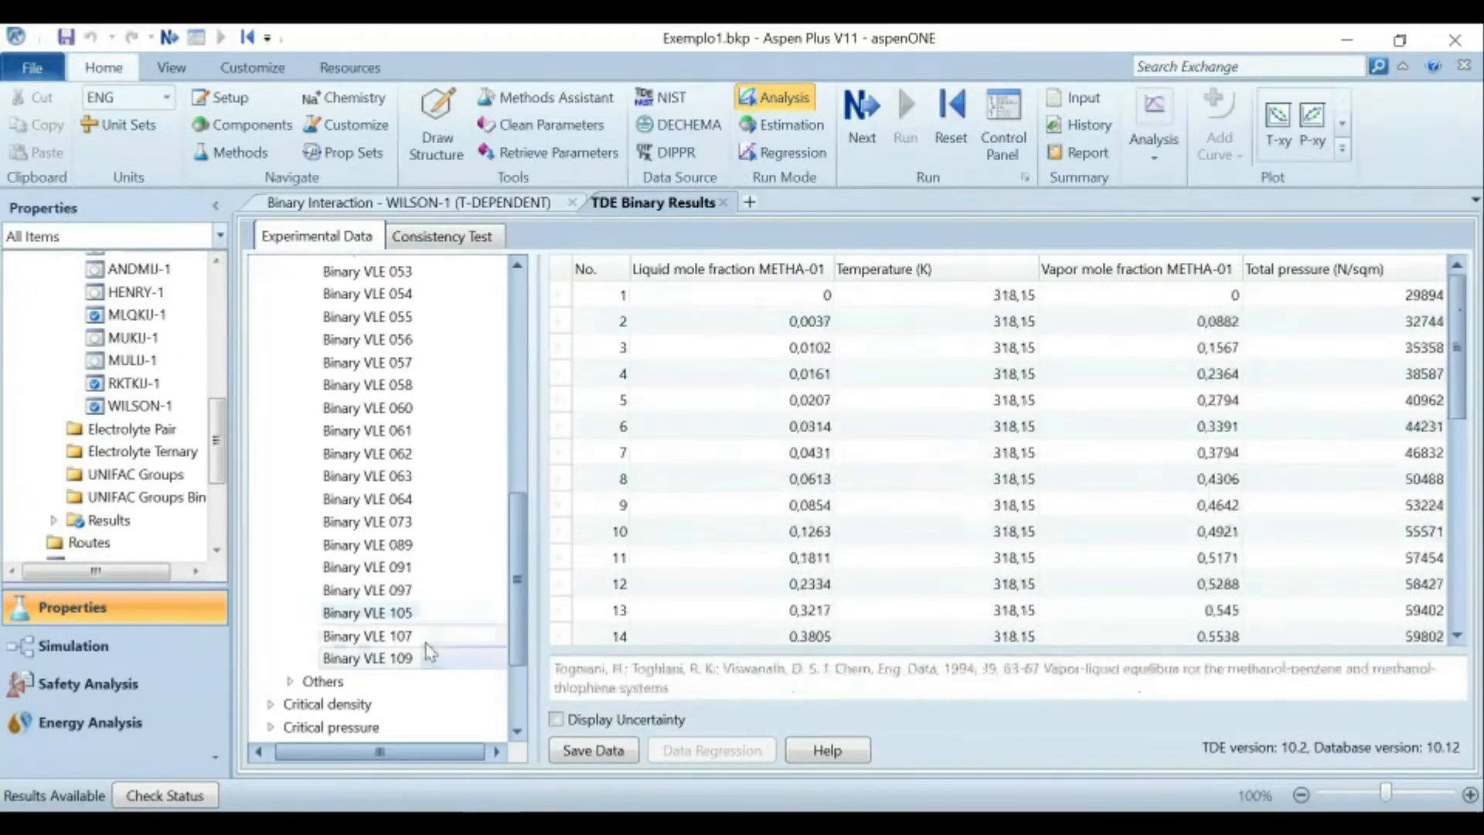
{"action": "left_click", "coordinate": [427, 637]}
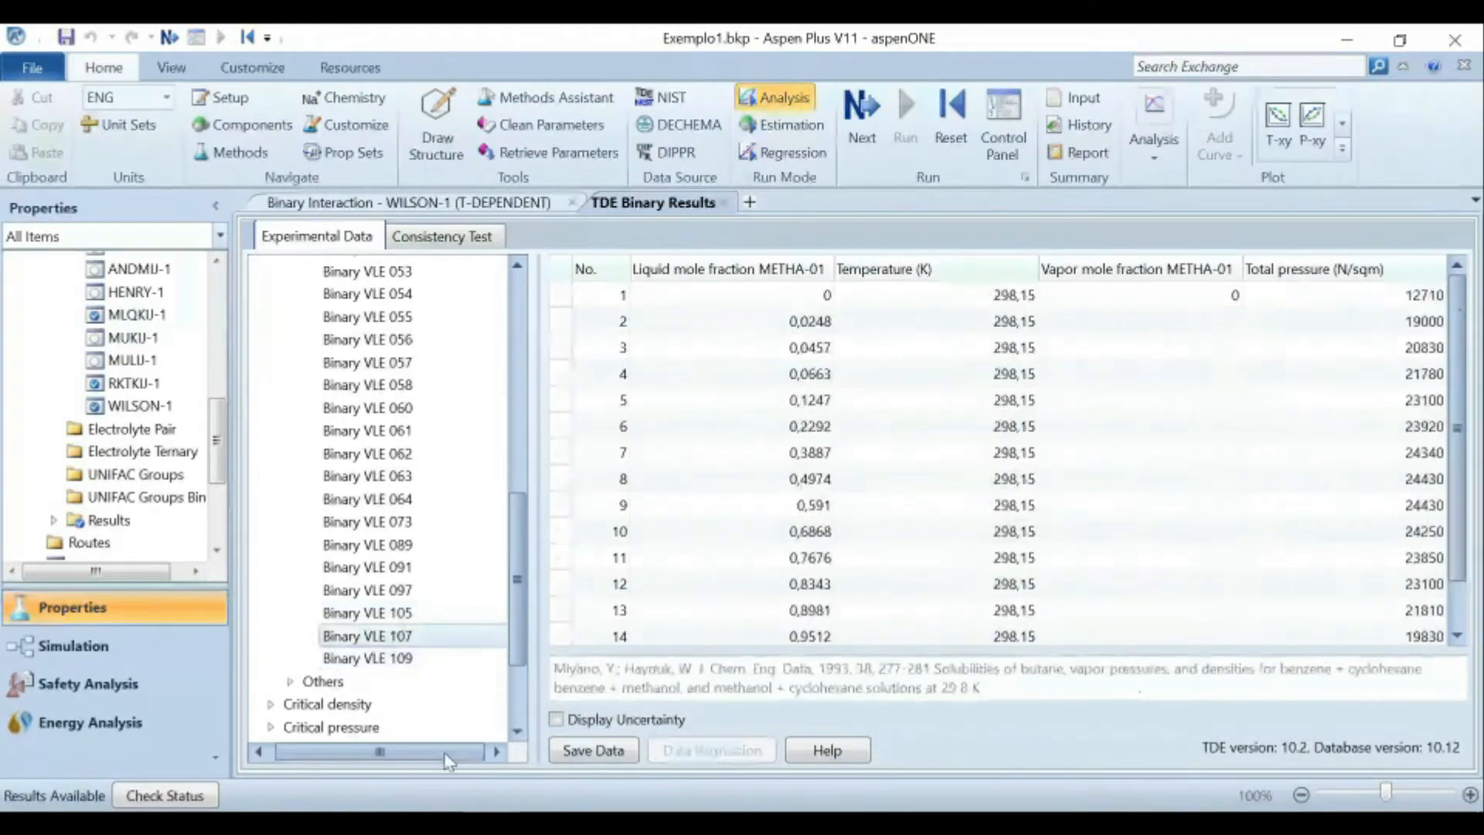
Switch to the PowerPoint lesson slides and highlight the data set code BELV116 in the Wilson model exercise.
{"action": "key", "text": "alt+Tab"}
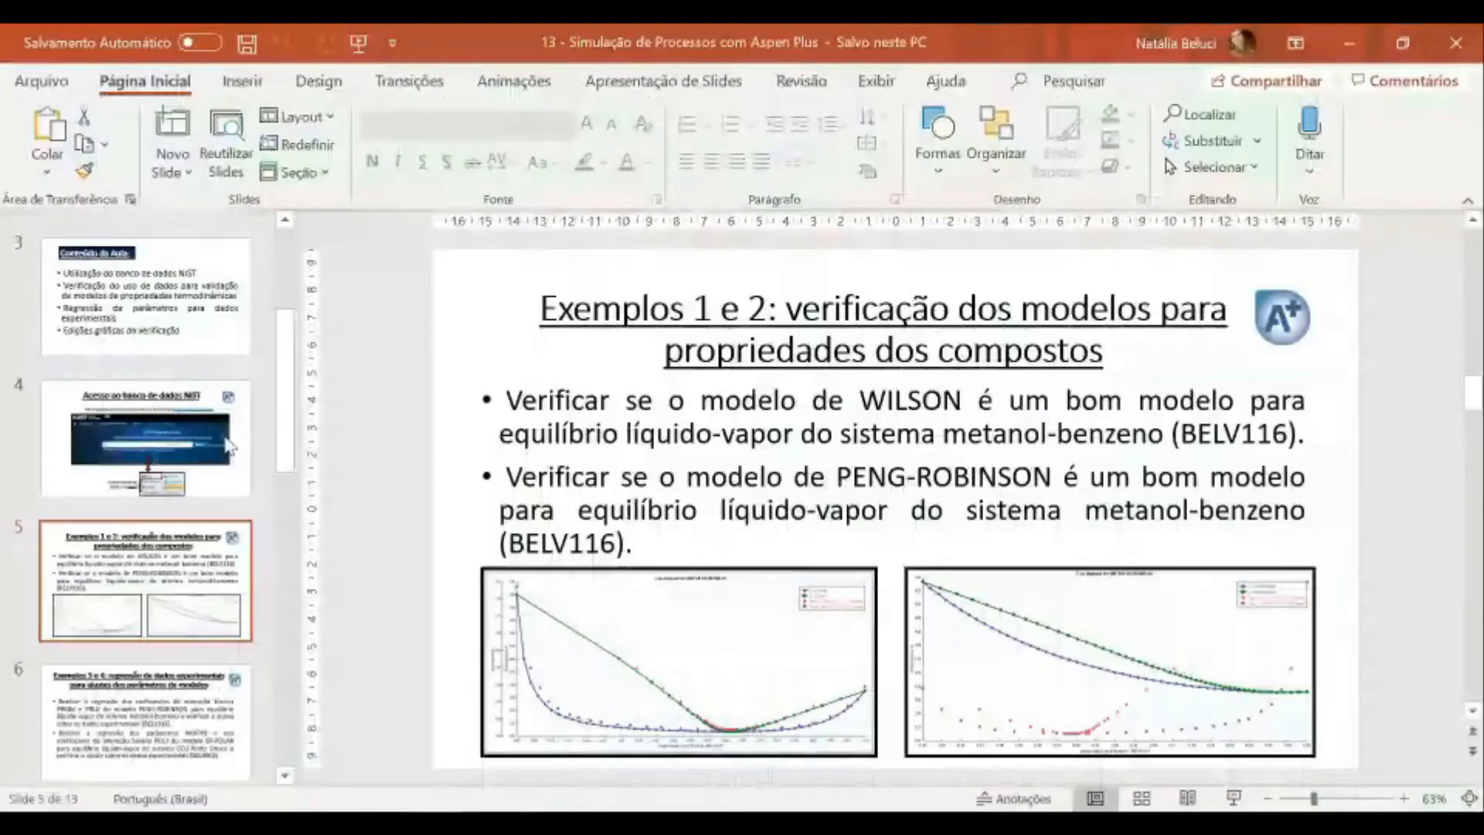
{"action": "left_click", "coordinate": [1189, 436]}
{"action": "double_click", "coordinate": [1189, 435]}
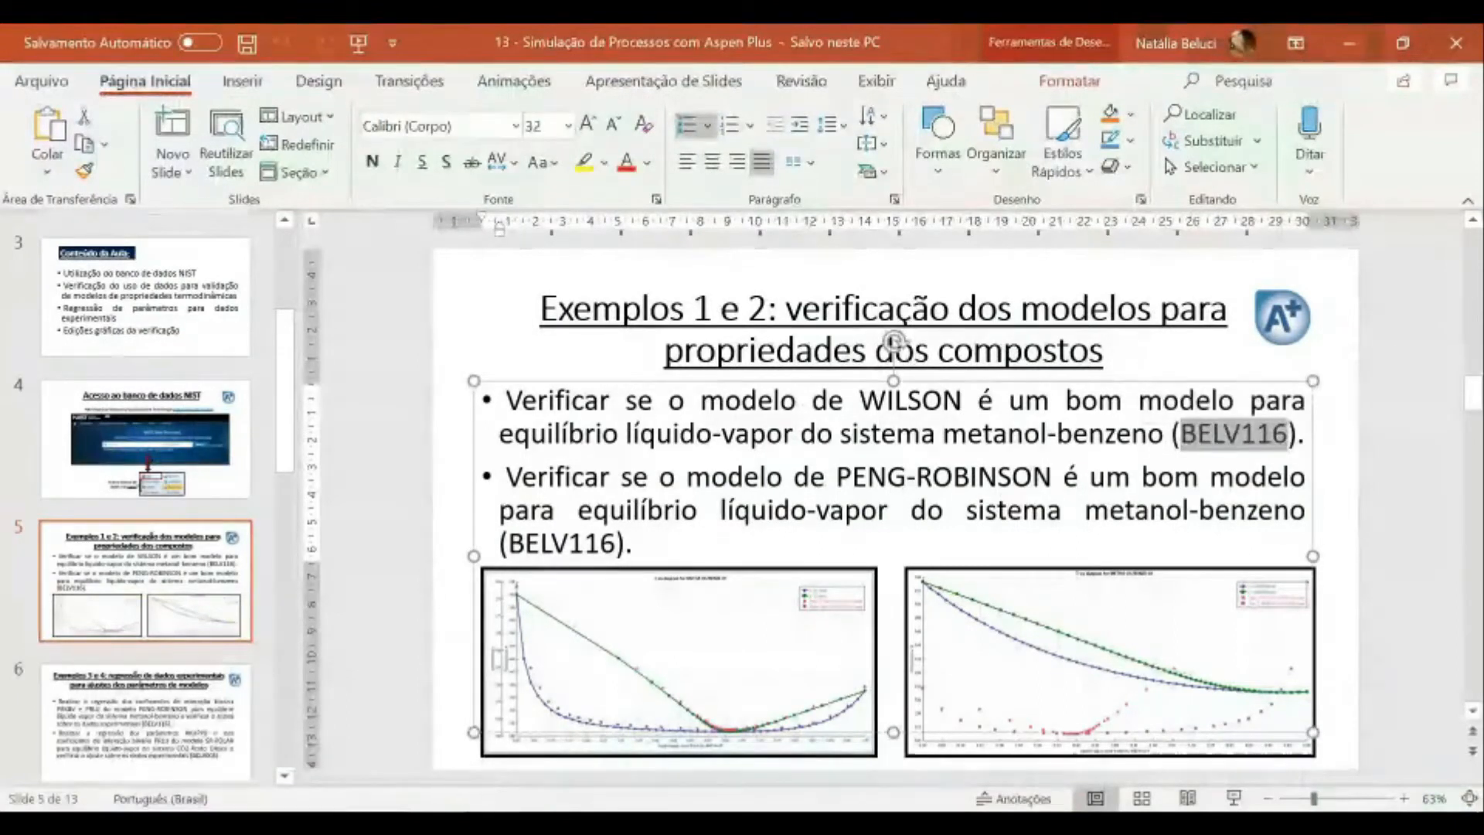
Return to Aspen Plus, collapse the Isothermal group and display Binary VLE 116 from the Isobaric group.
{"action": "key", "text": "alt+Tab"}
{"action": "scroll", "coordinate": [427, 650], "scroll_direction": "up", "scroll_amount": 10}
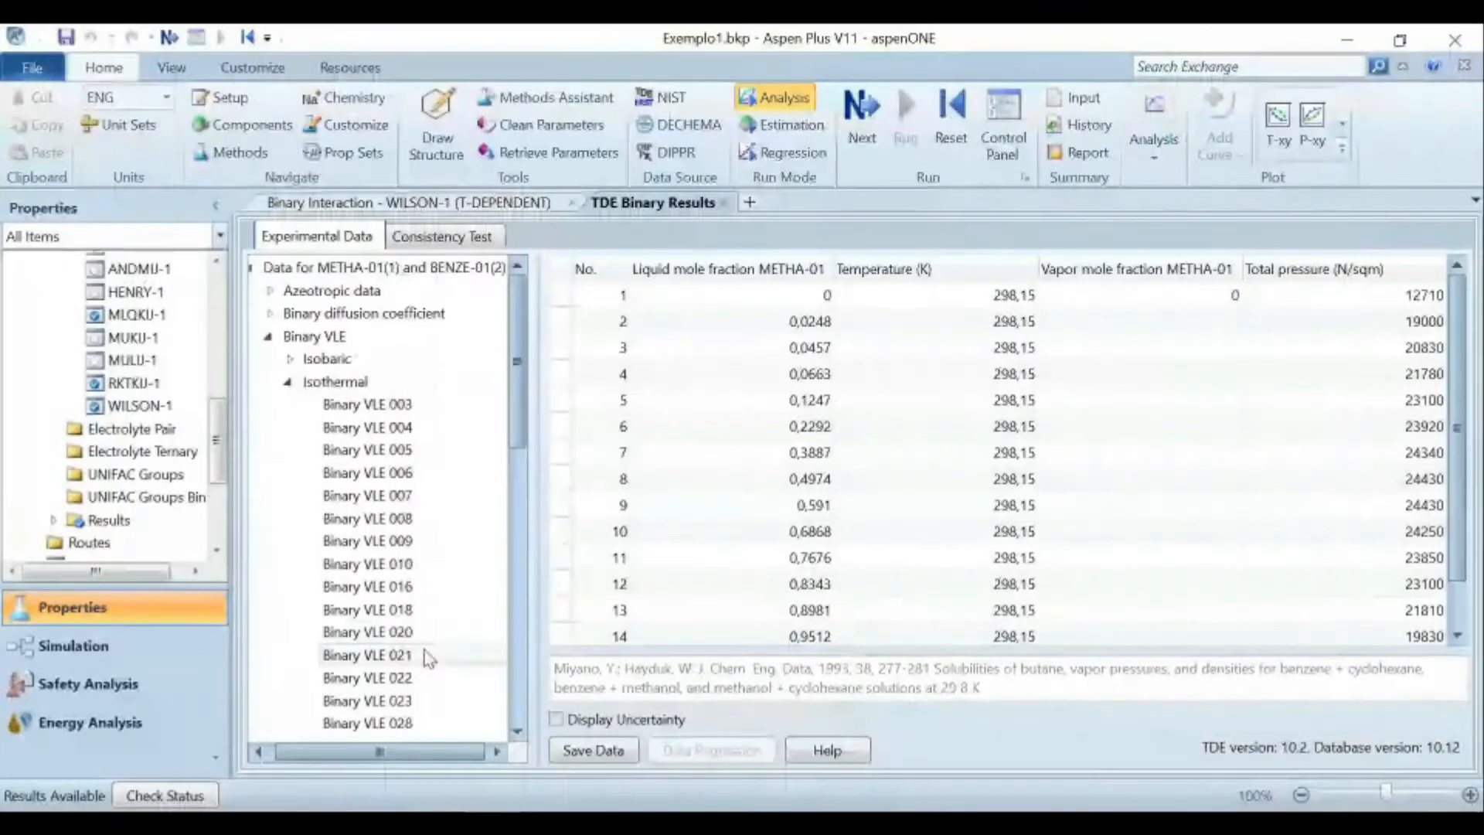
{"action": "left_click", "coordinate": [289, 381]}
{"action": "left_click", "coordinate": [291, 360]}
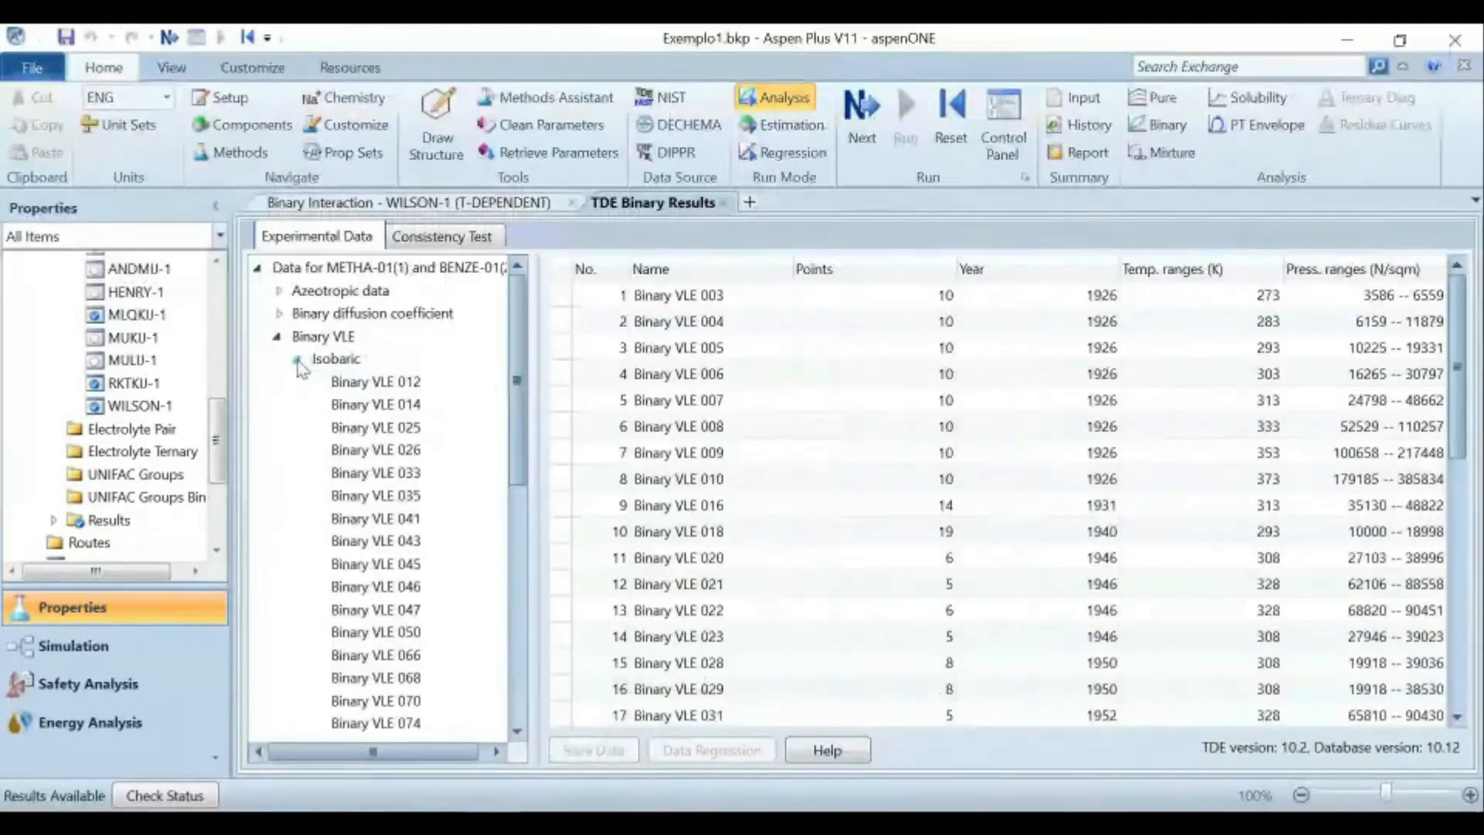
{"action": "scroll", "coordinate": [398, 477], "scroll_direction": "down", "scroll_amount": 7}
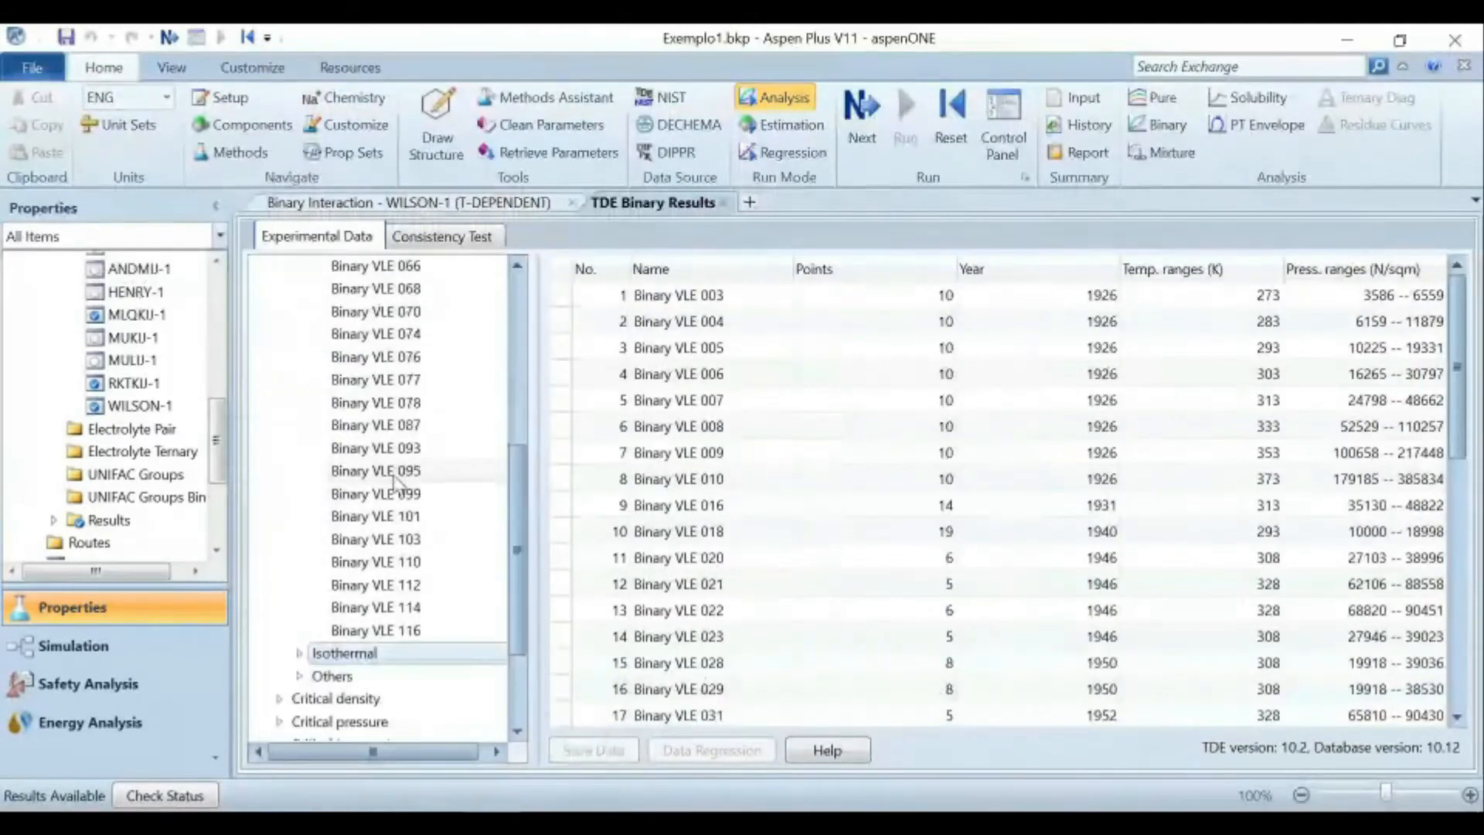
{"action": "left_click", "coordinate": [397, 633]}
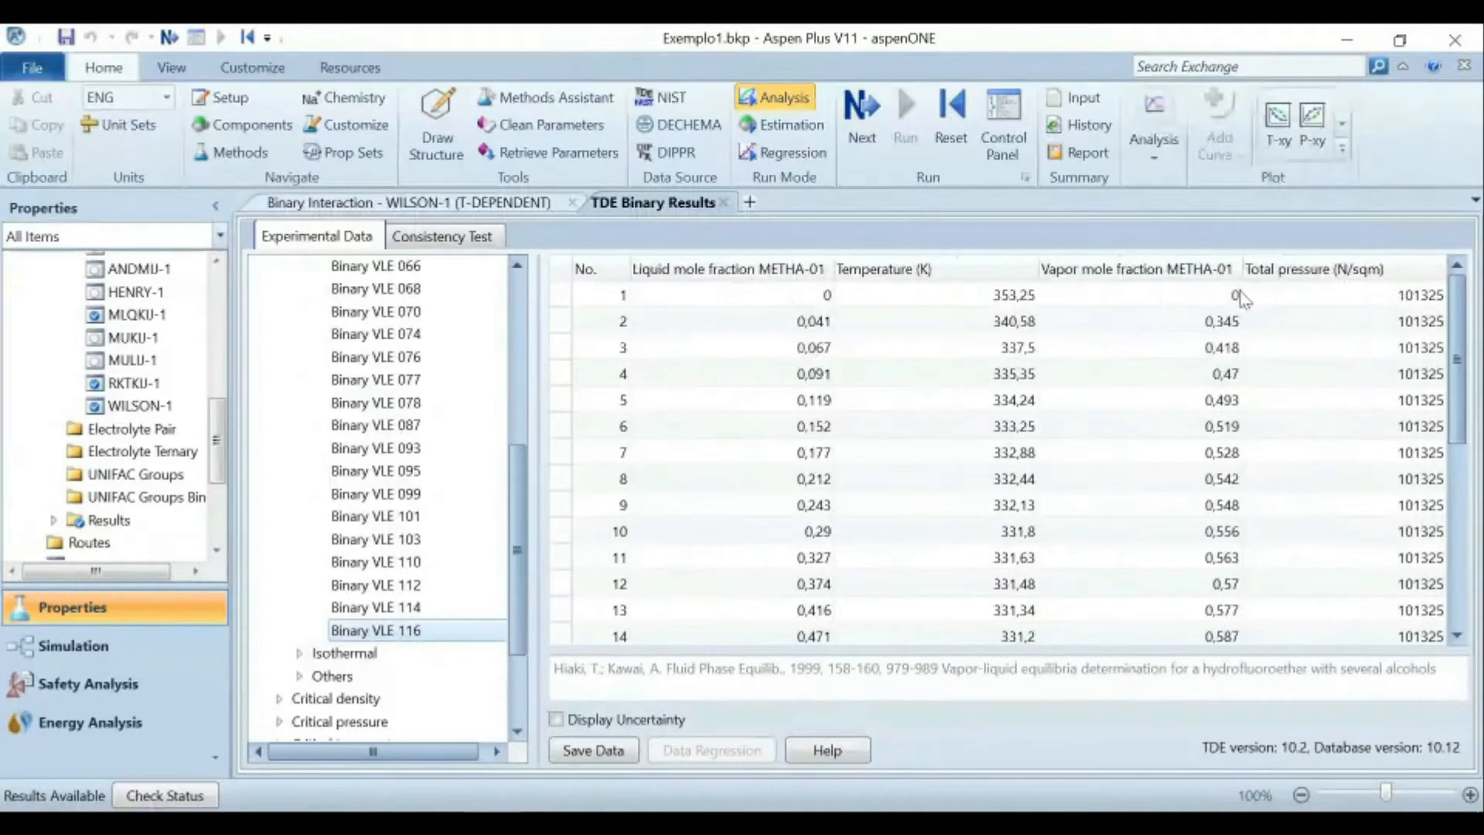
Examine the temperatures and the liquid and vapor mole fractions across all Binary VLE 116 points, along with the data set's literature reference.
{"action": "scroll", "coordinate": [1362, 347], "scroll_direction": "down", "scroll_amount": 2}
{"action": "scroll", "coordinate": [1348, 567], "scroll_direction": "down", "scroll_amount": 3}
{"action": "scroll", "coordinate": [1348, 568], "scroll_direction": "up", "scroll_amount": 5}
{"action": "scroll", "coordinate": [989, 463], "scroll_direction": "down", "scroll_amount": 5}
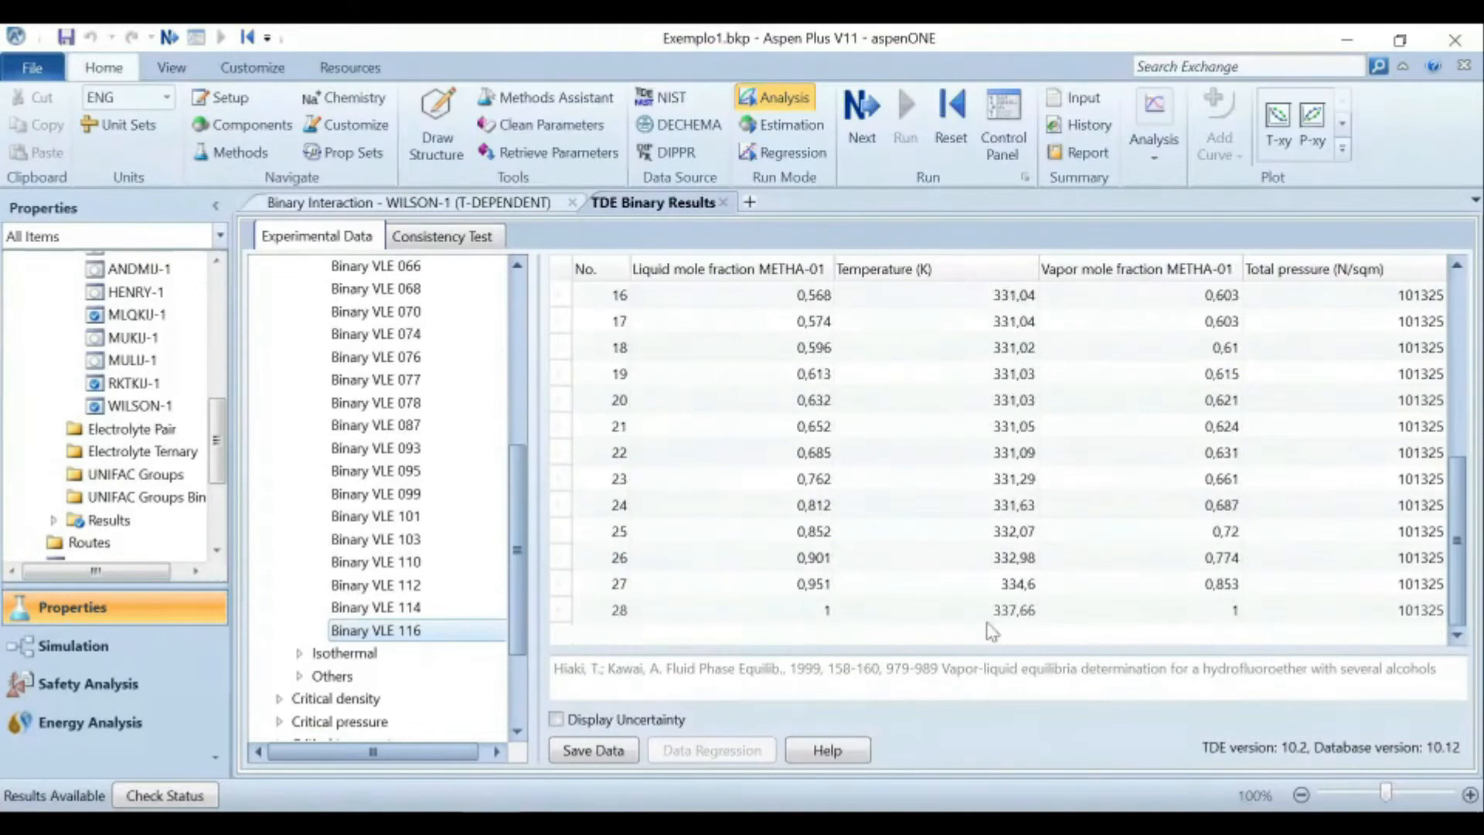
{"action": "scroll", "coordinate": [1011, 611], "scroll_direction": "up", "scroll_amount": 5}
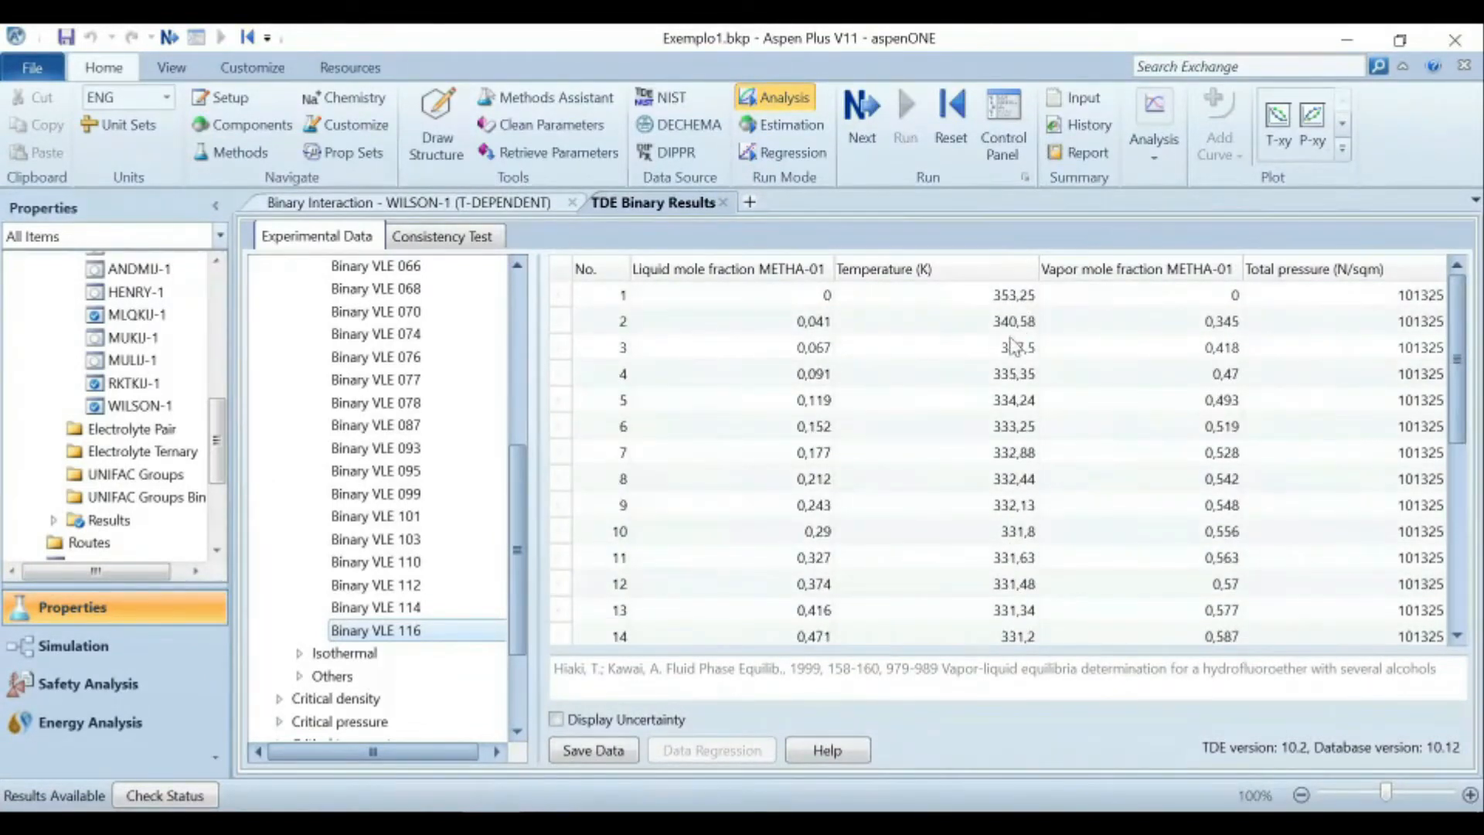
{"action": "scroll", "coordinate": [755, 345], "scroll_direction": "down", "scroll_amount": 5}
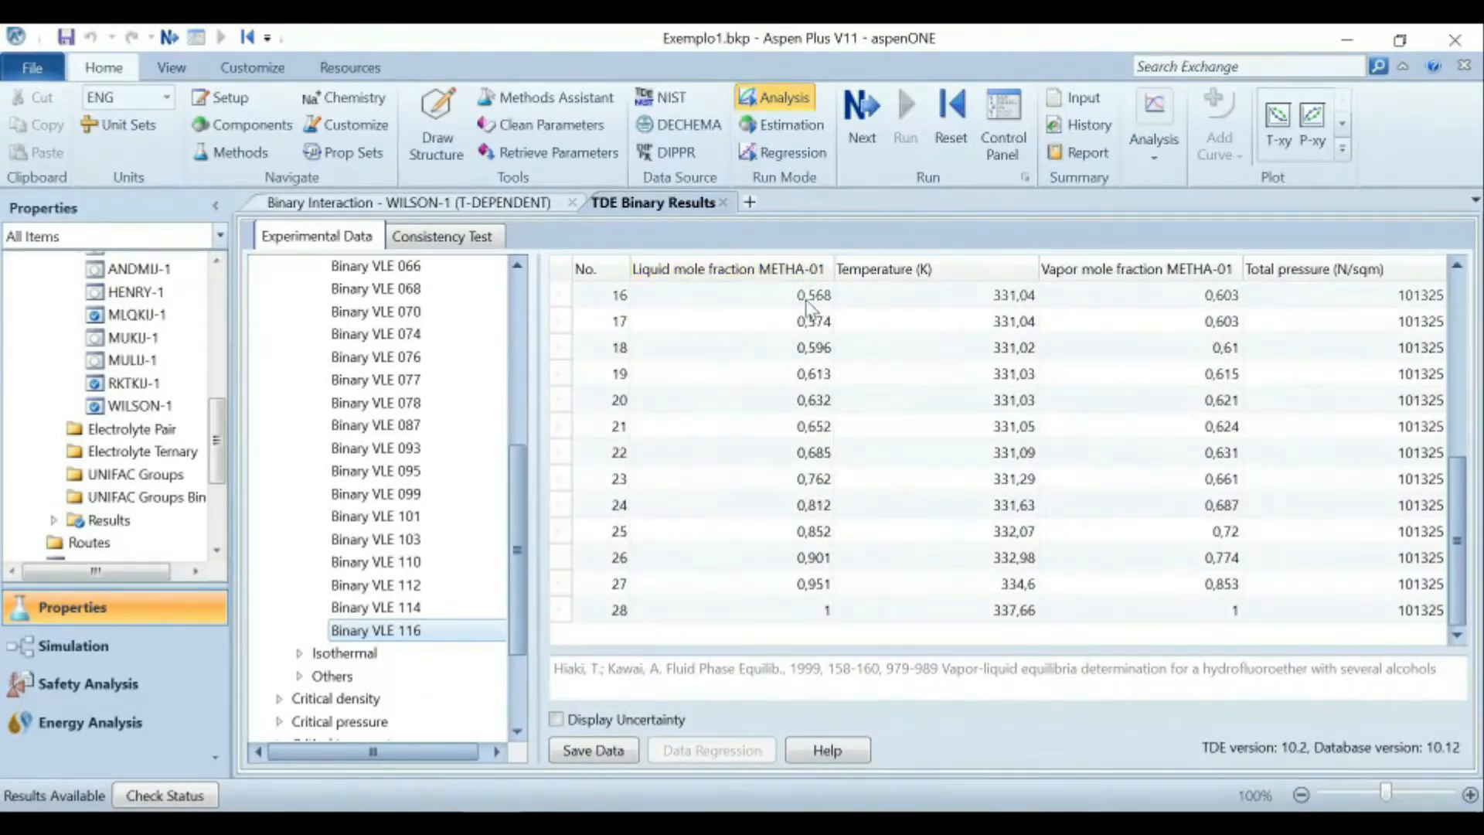
{"action": "scroll", "coordinate": [1165, 493], "scroll_direction": "up", "scroll_amount": 4}
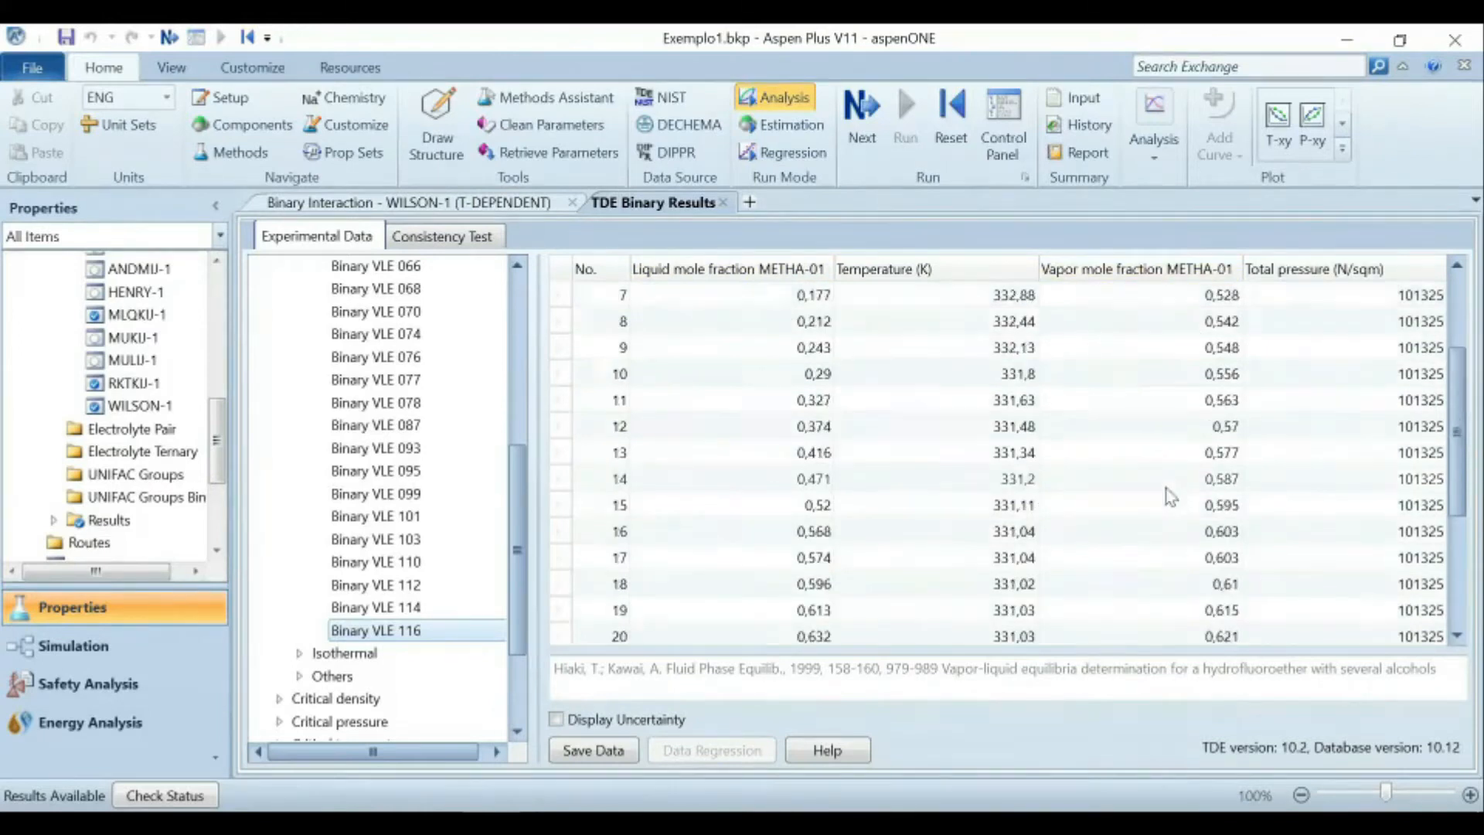
{"action": "left_click_drag", "start_coordinate": [563, 675], "coordinate": [1463, 681]}
{"action": "left_click", "coordinate": [1439, 685]}
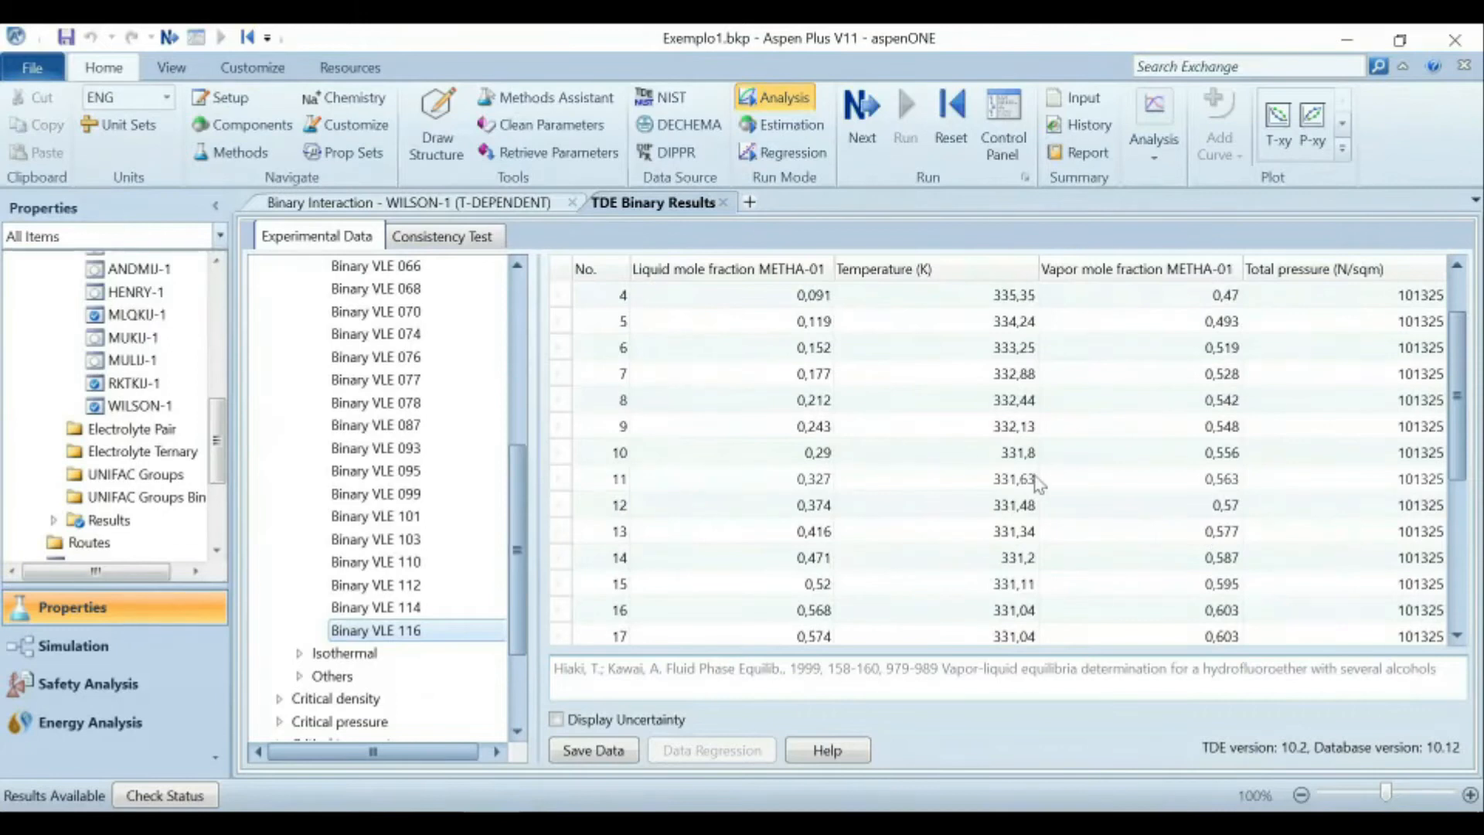
Save the Binary VLE 116 experimental data set, BVLE116, without its uncertainty to the property data and confirm the saving.
{"action": "scroll", "coordinate": [1036, 480], "scroll_direction": "up", "scroll_amount": 1}
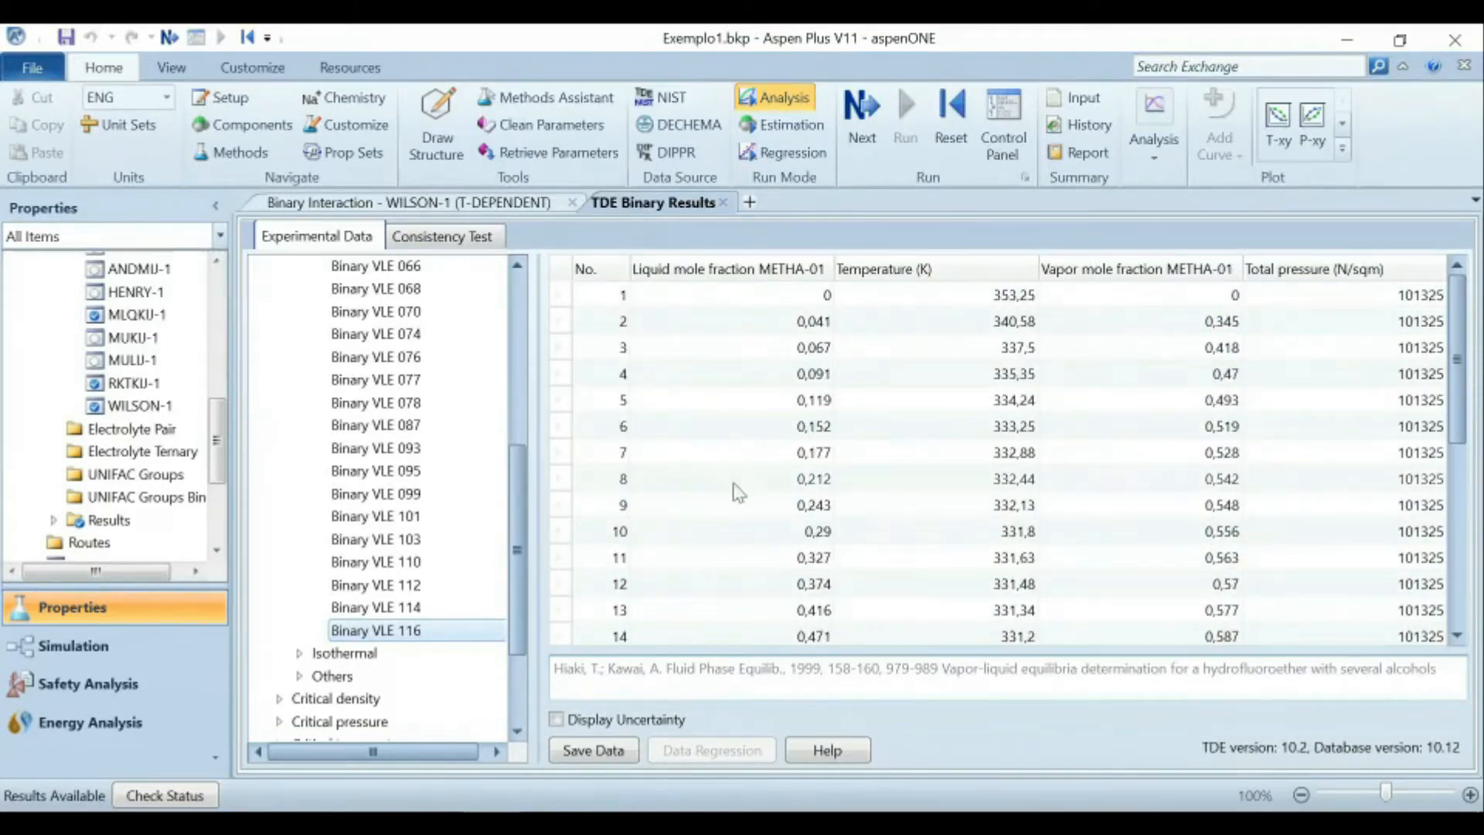
{"action": "left_click", "coordinate": [611, 751]}
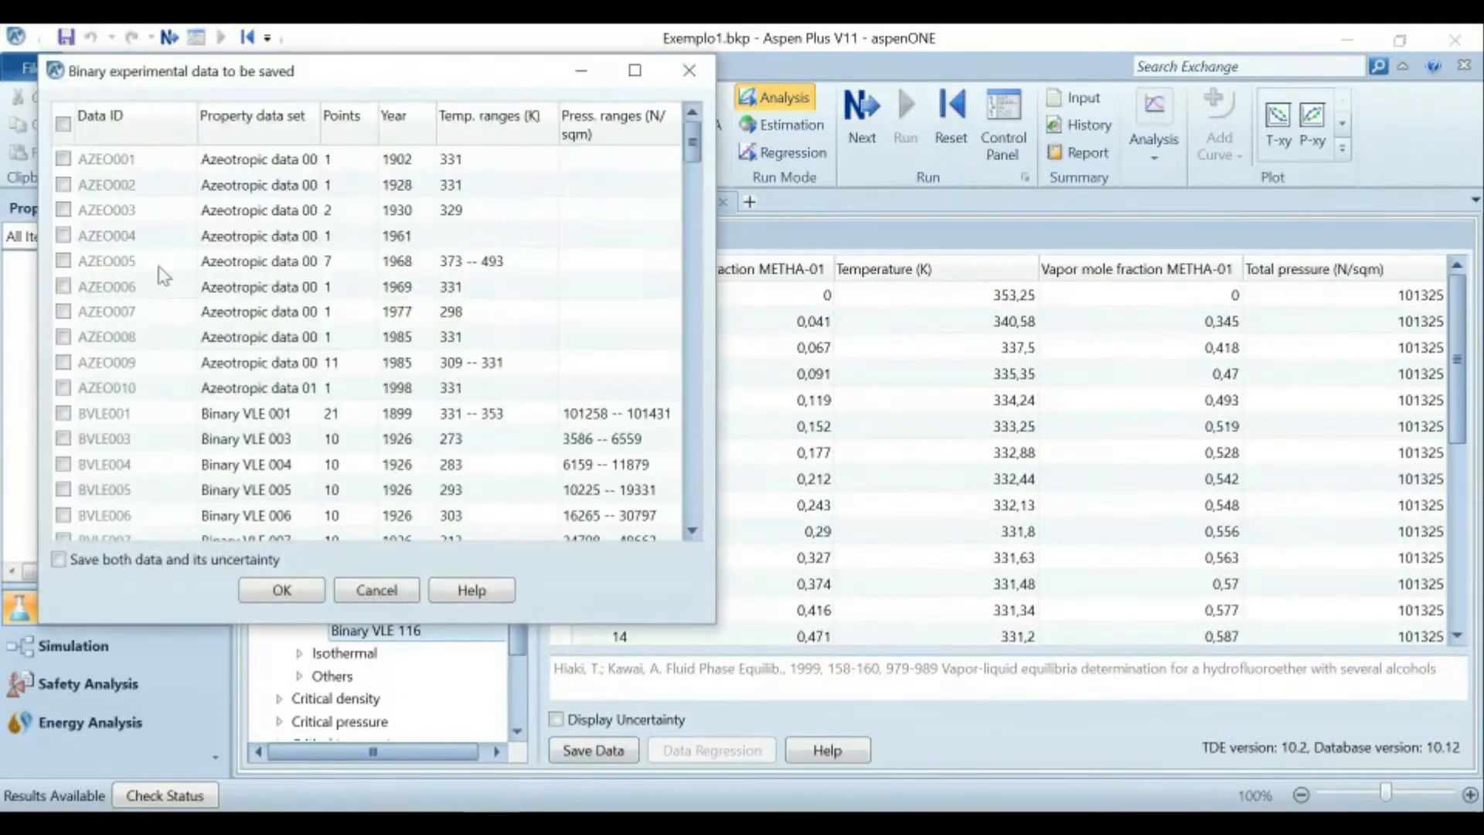
{"action": "scroll", "coordinate": [197, 455], "scroll_direction": "down", "scroll_amount": 20}
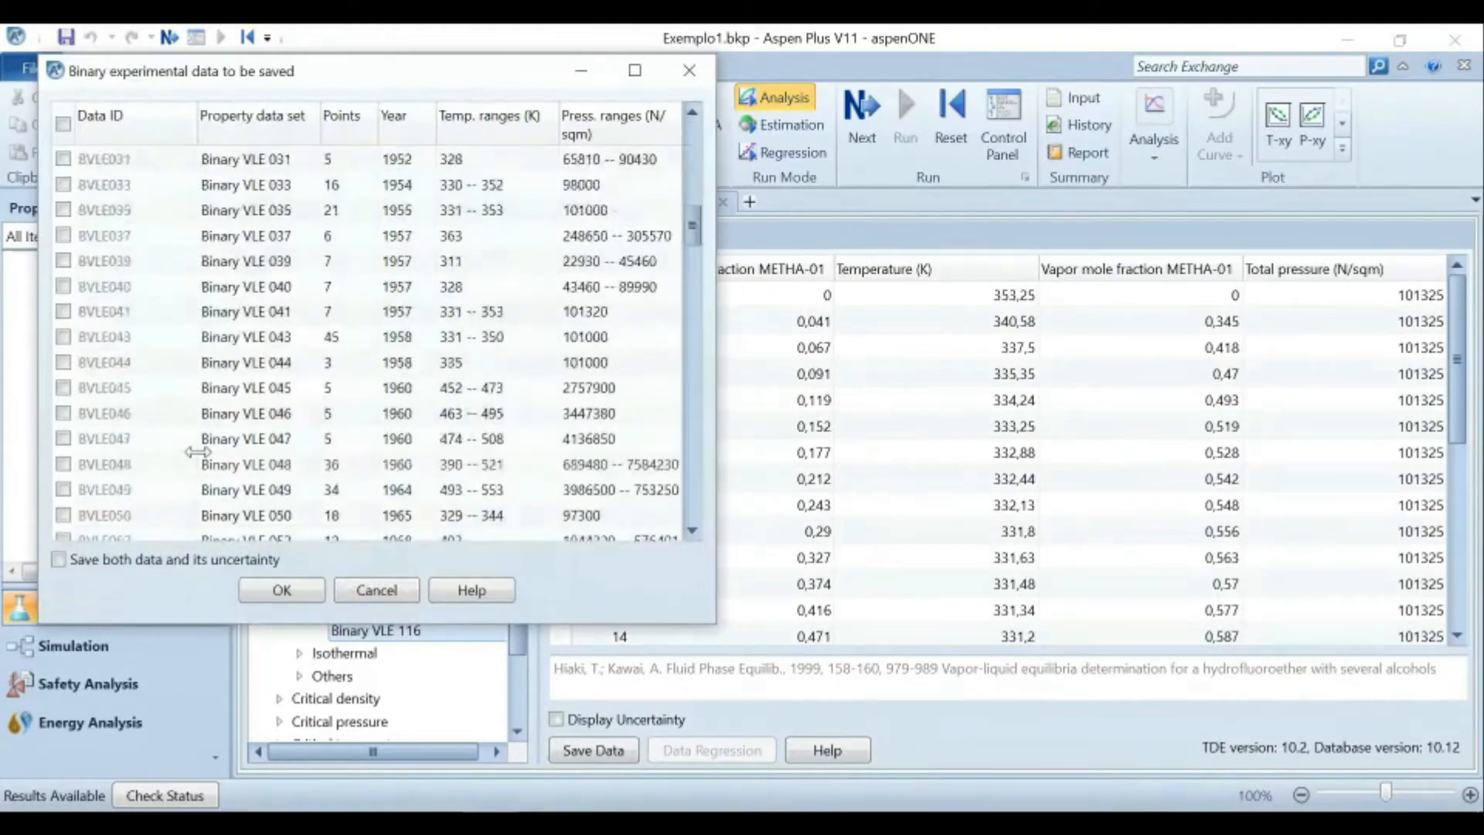
{"action": "scroll", "coordinate": [197, 456], "scroll_direction": "down", "scroll_amount": 12}
{"action": "scroll", "coordinate": [66, 313], "scroll_direction": "up", "scroll_amount": 4}
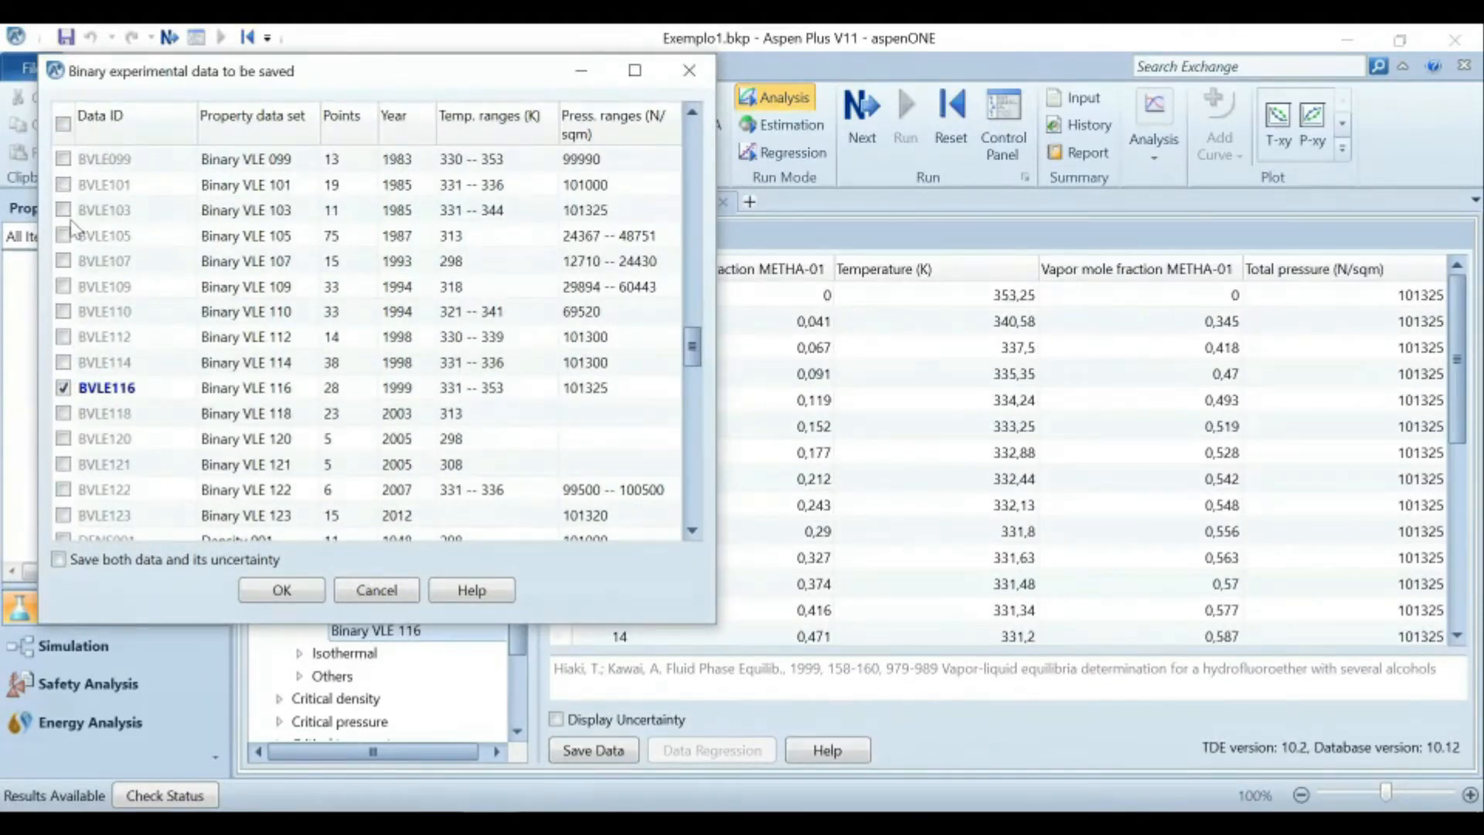
{"action": "scroll", "coordinate": [89, 259], "scroll_direction": "up", "scroll_amount": 2}
{"action": "scroll", "coordinate": [89, 259], "scroll_direction": "down", "scroll_amount": 3}
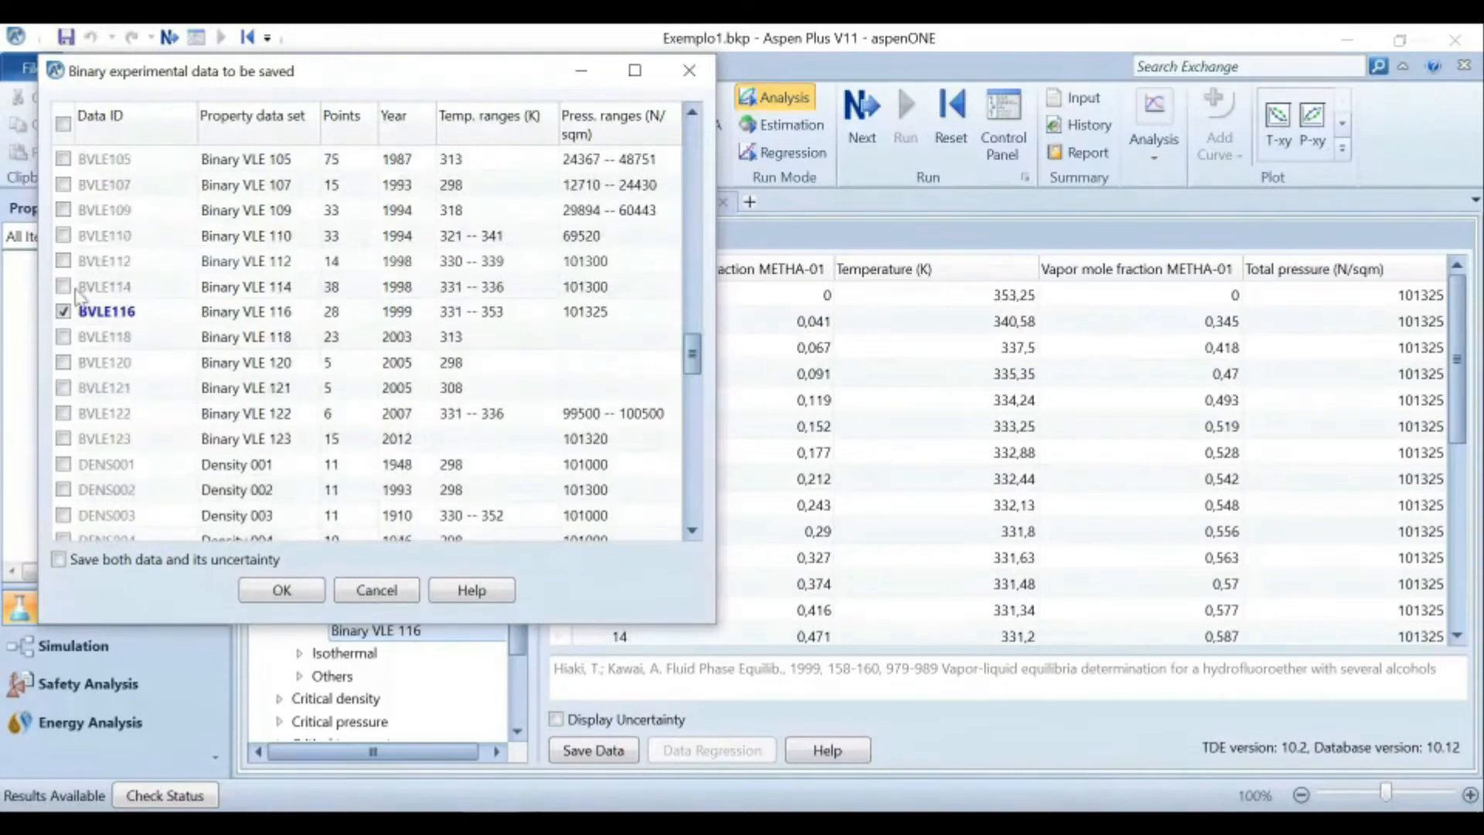
{"action": "left_click", "coordinate": [304, 593]}
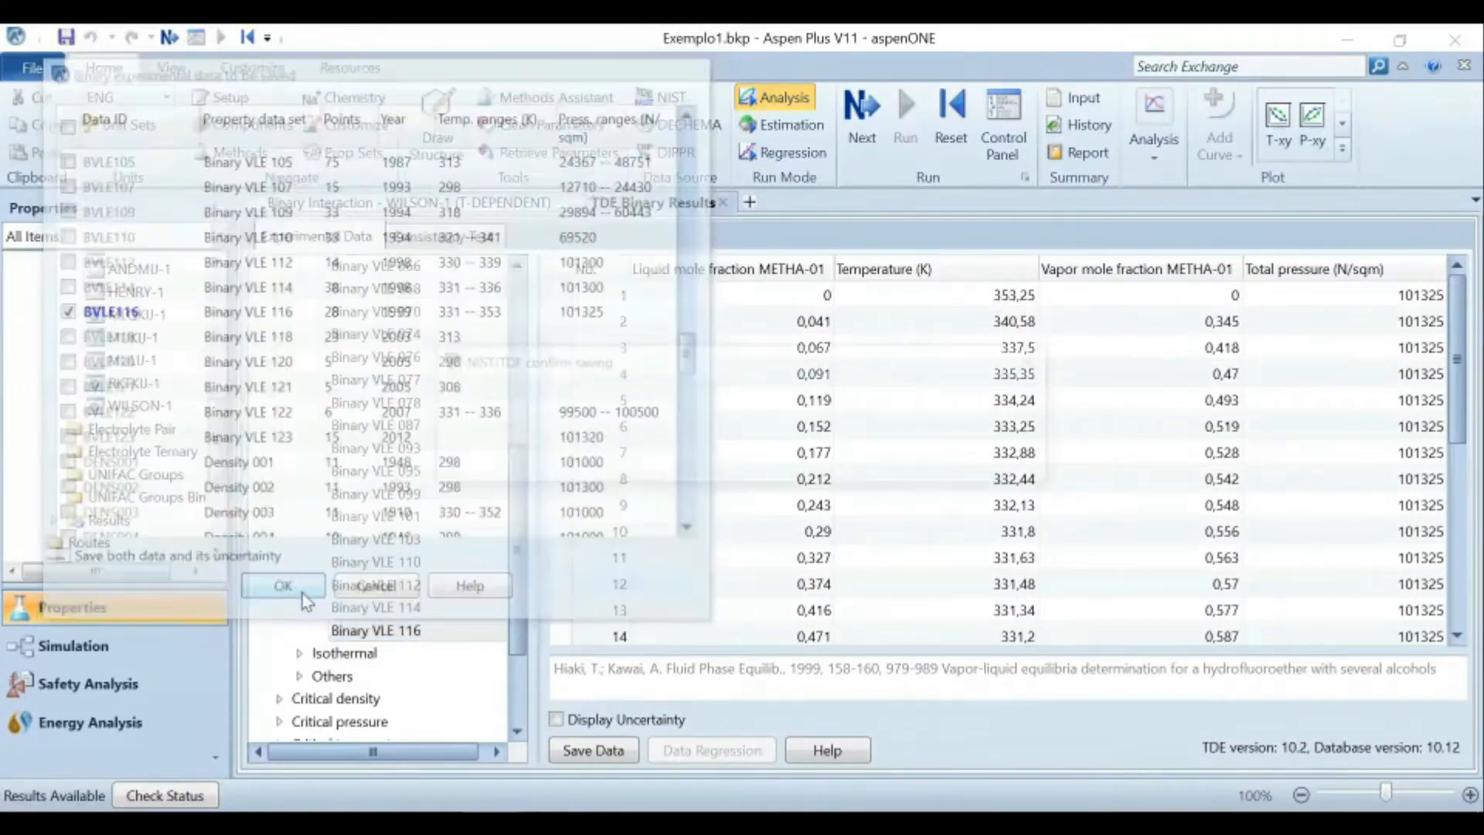
{"action": "left_click", "coordinate": [918, 458]}
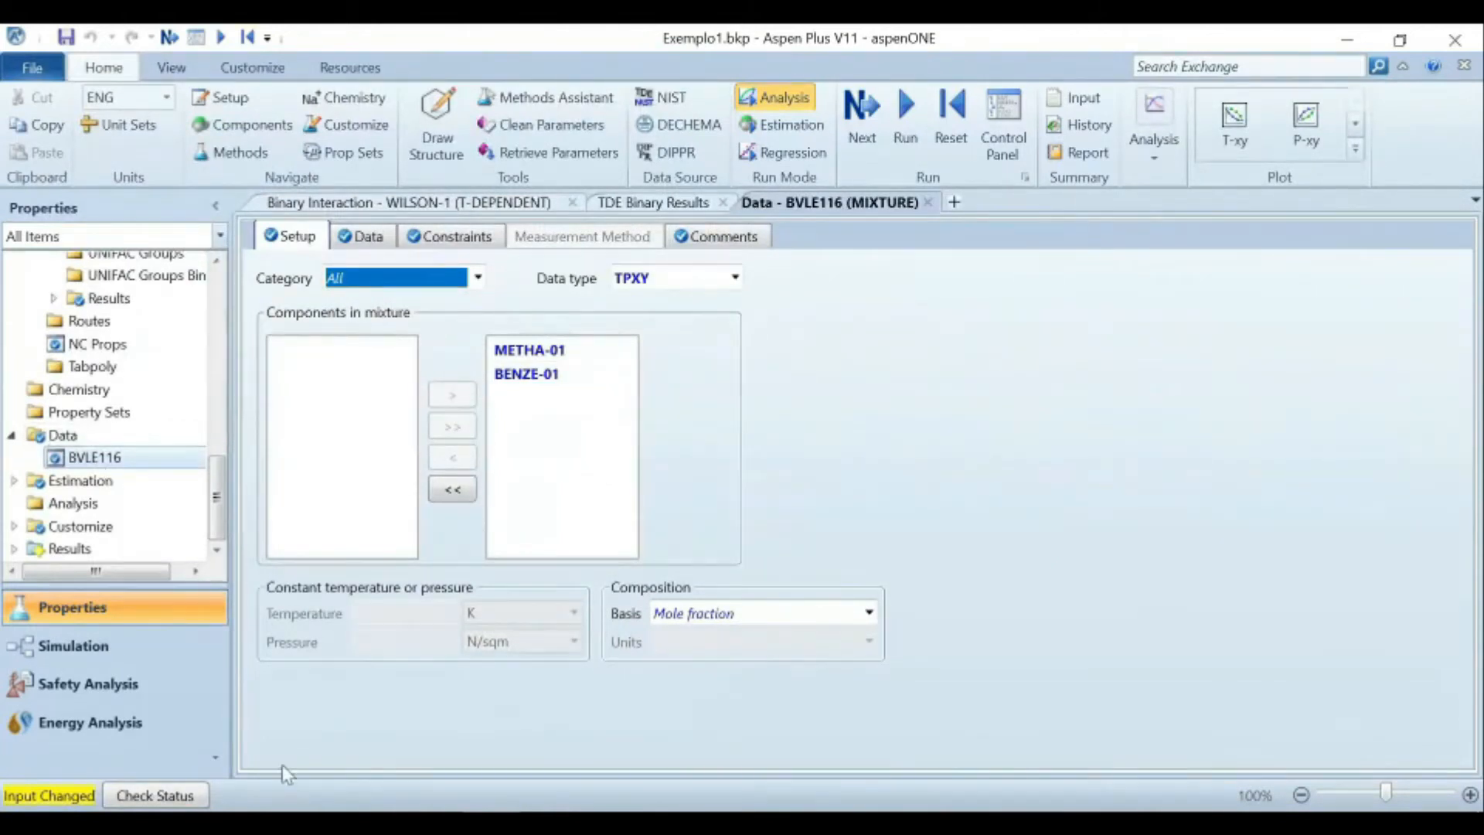
{"action": "left_click", "coordinate": [376, 824]}
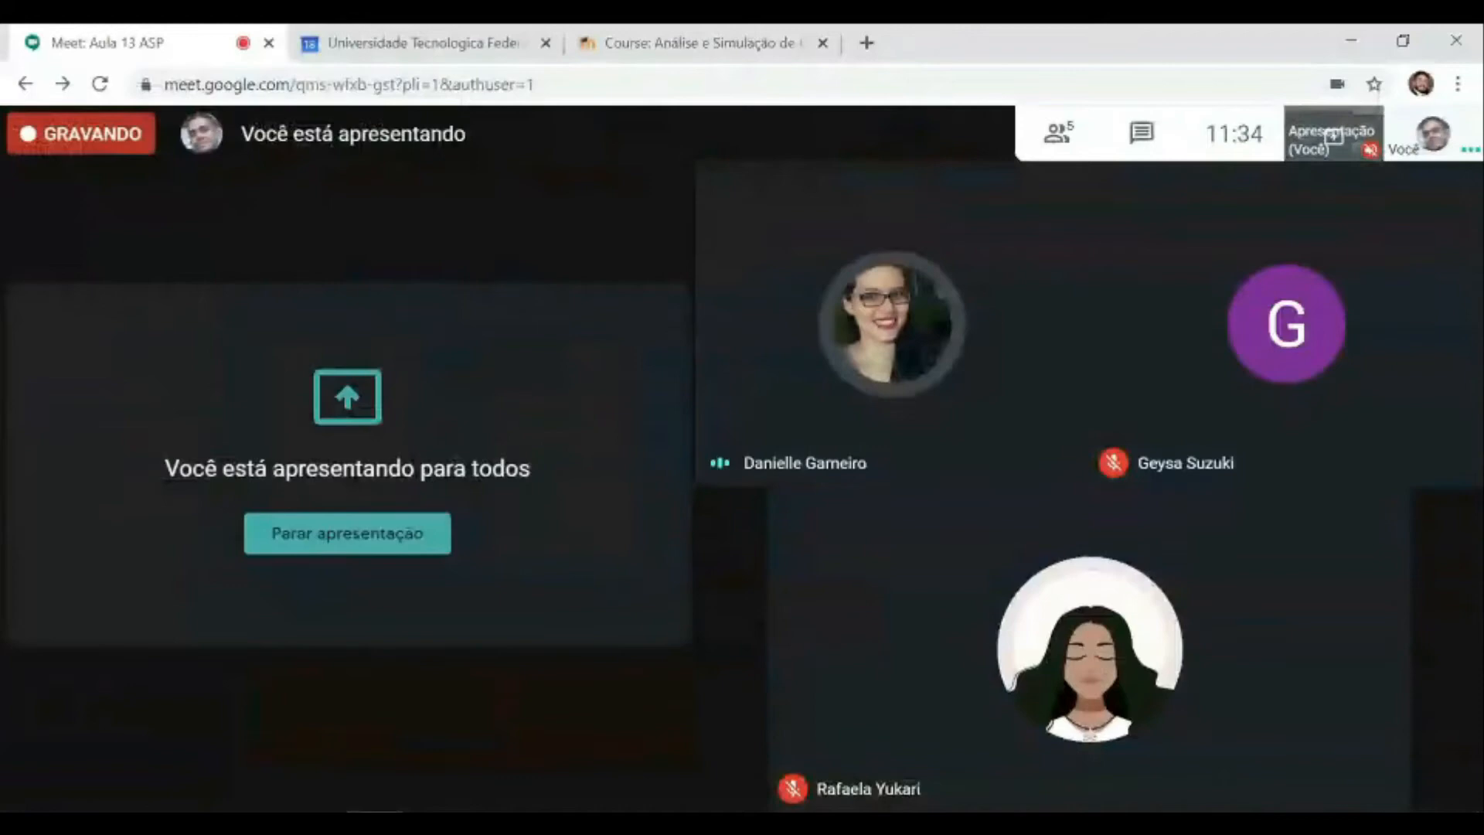
{"action": "left_click", "coordinate": [377, 824]}
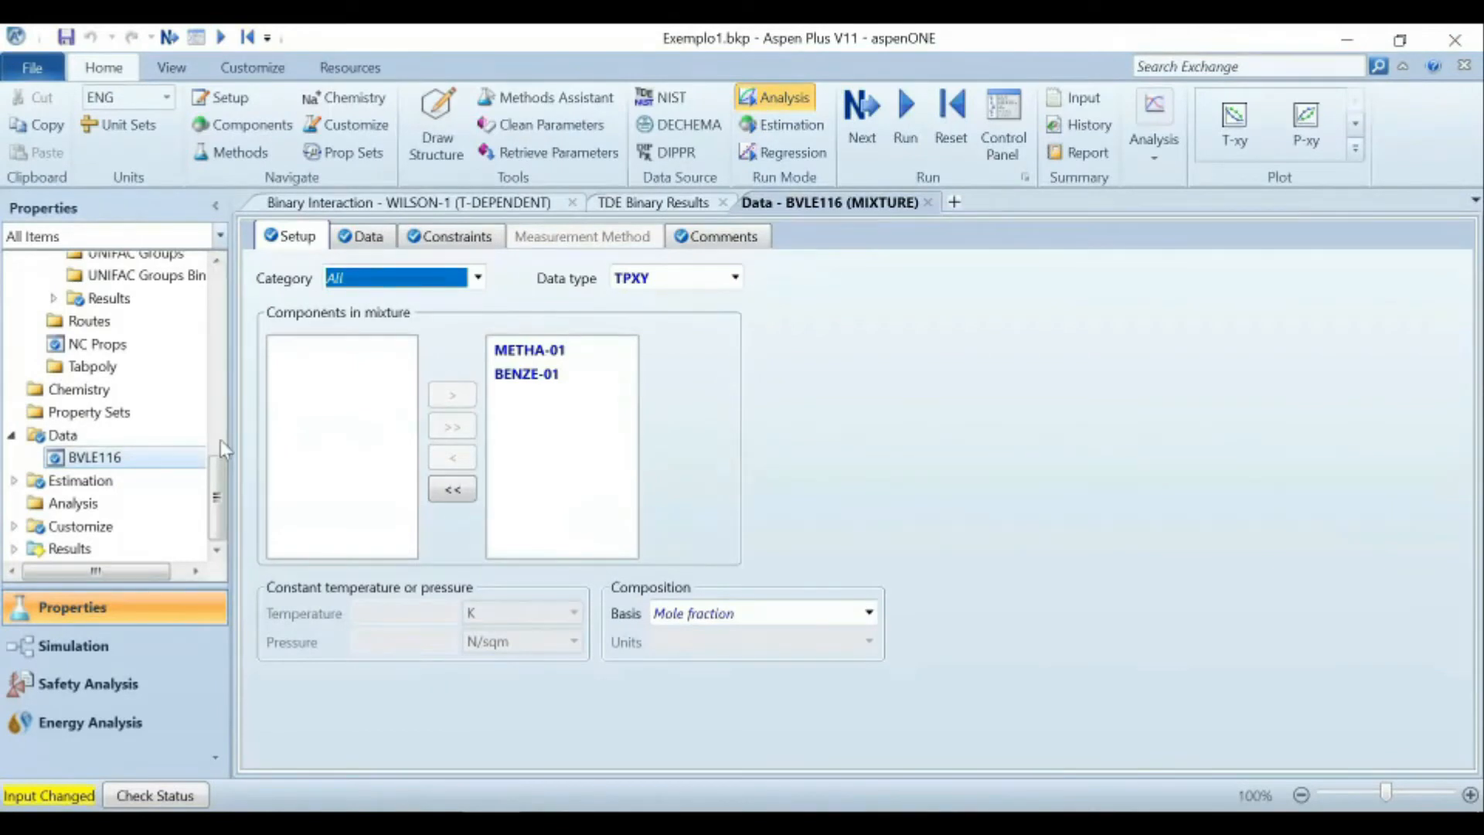
{"action": "scroll", "coordinate": [186, 463], "scroll_direction": "up", "scroll_amount": 5}
{"action": "scroll", "coordinate": [186, 465], "scroll_direction": "down", "scroll_amount": 3}
{"action": "scroll", "coordinate": [186, 465], "scroll_direction": "down", "scroll_amount": 3}
{"action": "scroll", "coordinate": [179, 456], "scroll_direction": "up", "scroll_amount": 3}
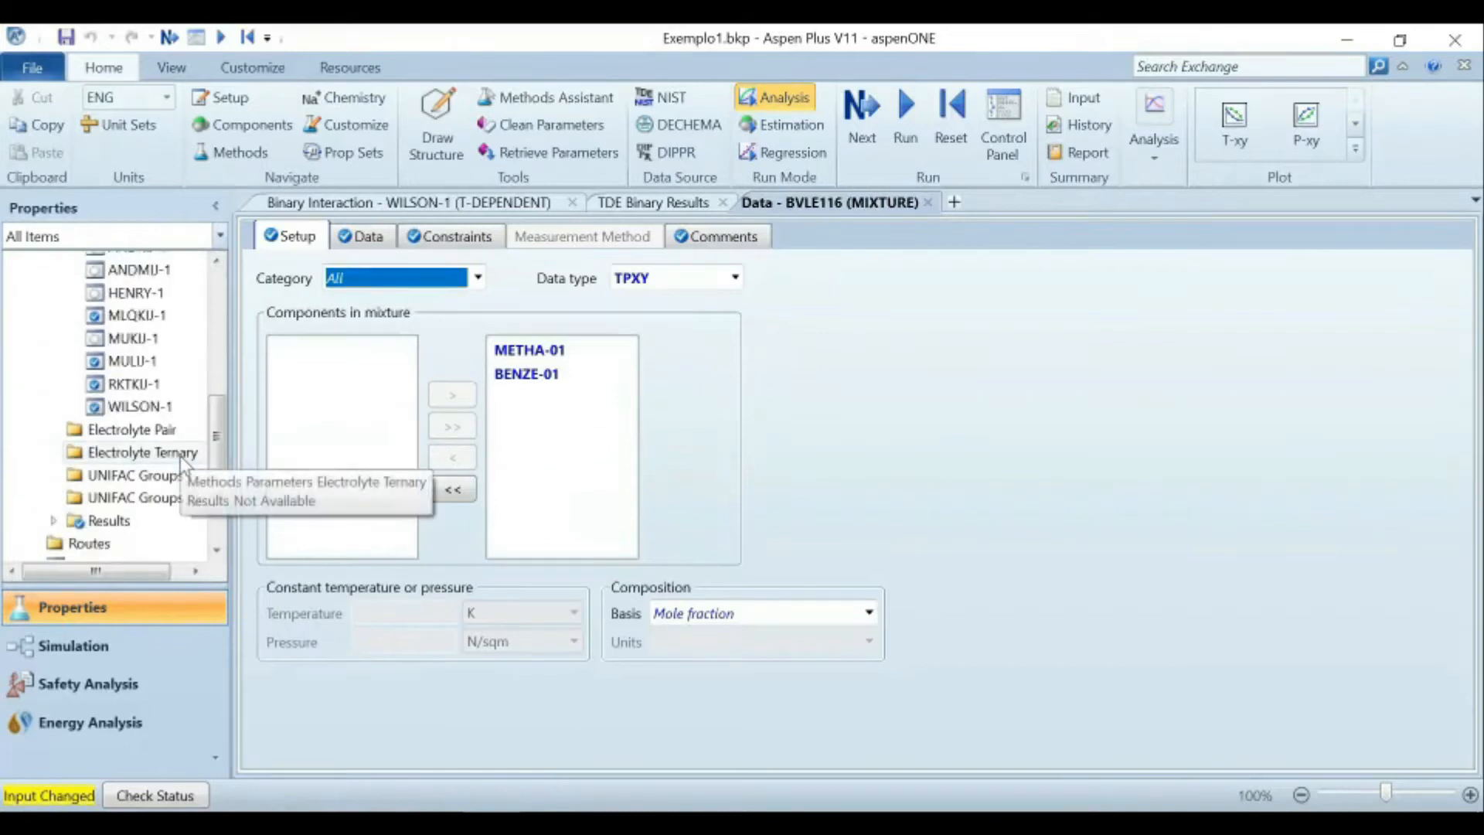
Return to the TDE binary results and examine the last Binary VLE 116 points, highlighting the literature reference and its publication year.
{"action": "left_click", "coordinate": [663, 207]}
{"action": "scroll", "coordinate": [660, 652], "scroll_direction": "down", "scroll_amount": 4}
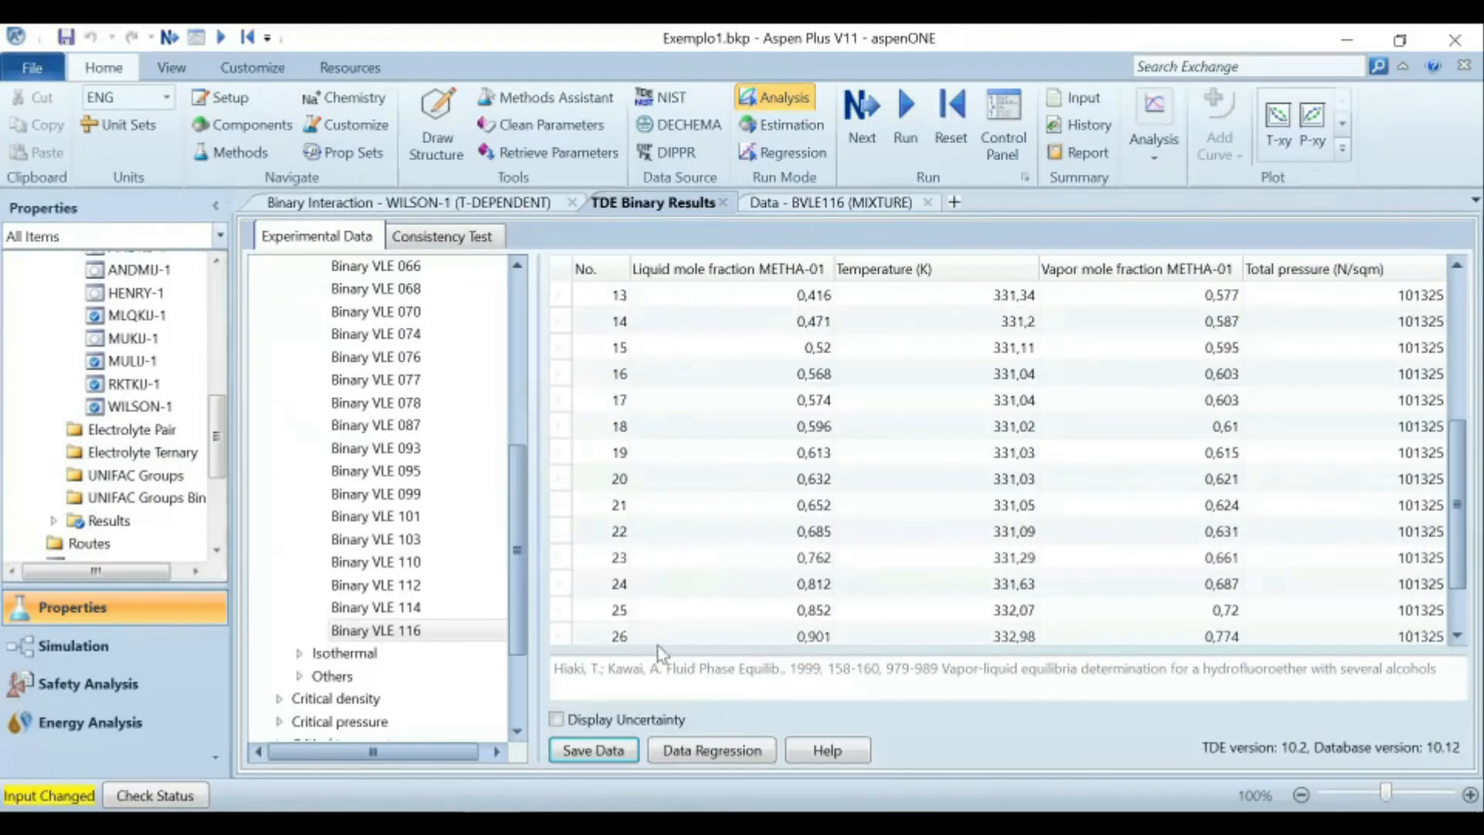
{"action": "scroll", "coordinate": [659, 652], "scroll_direction": "down", "scroll_amount": 1}
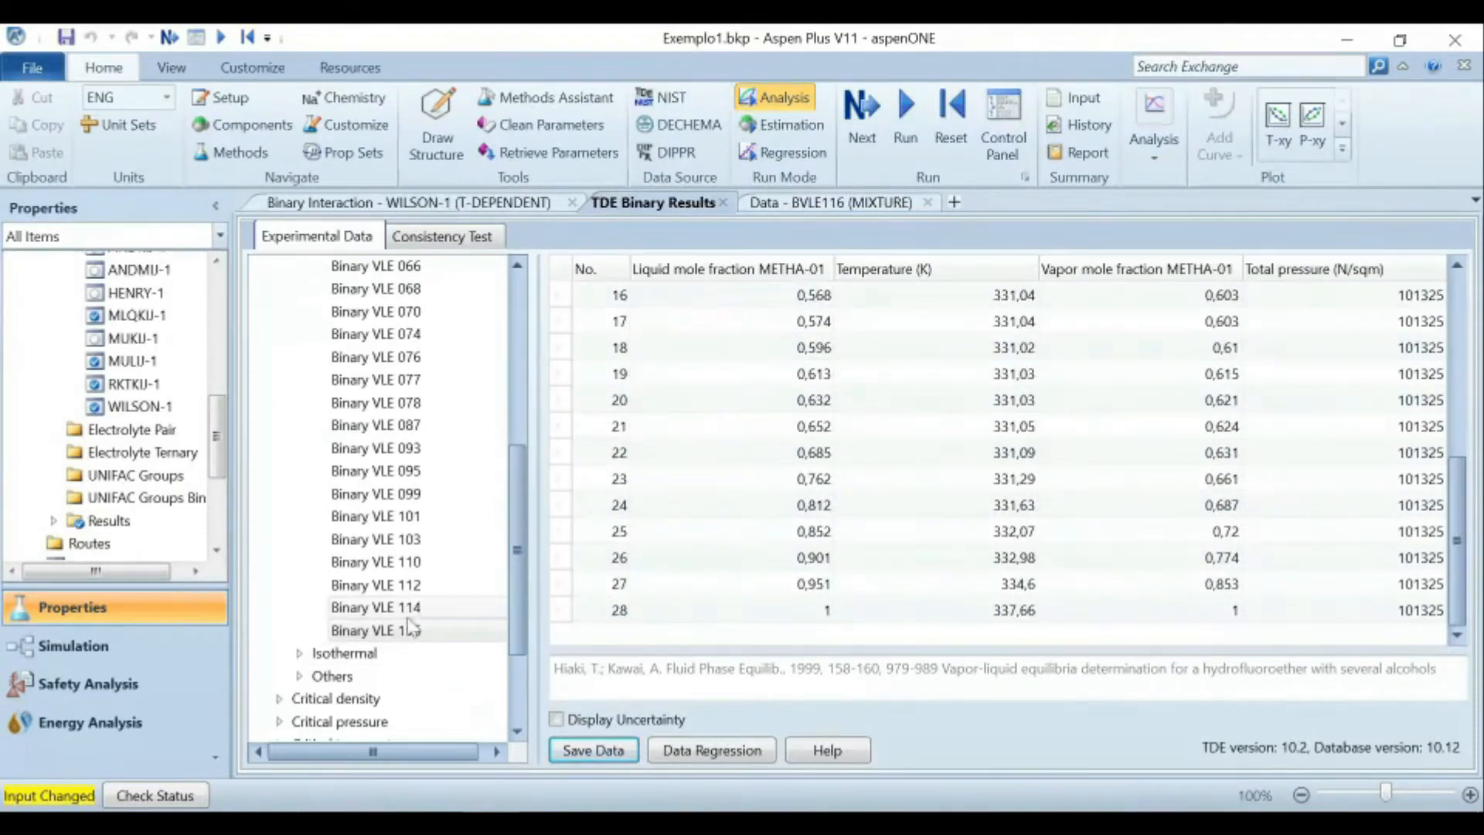
{"action": "left_click_drag", "start_coordinate": [789, 668], "coordinate": [826, 668]}
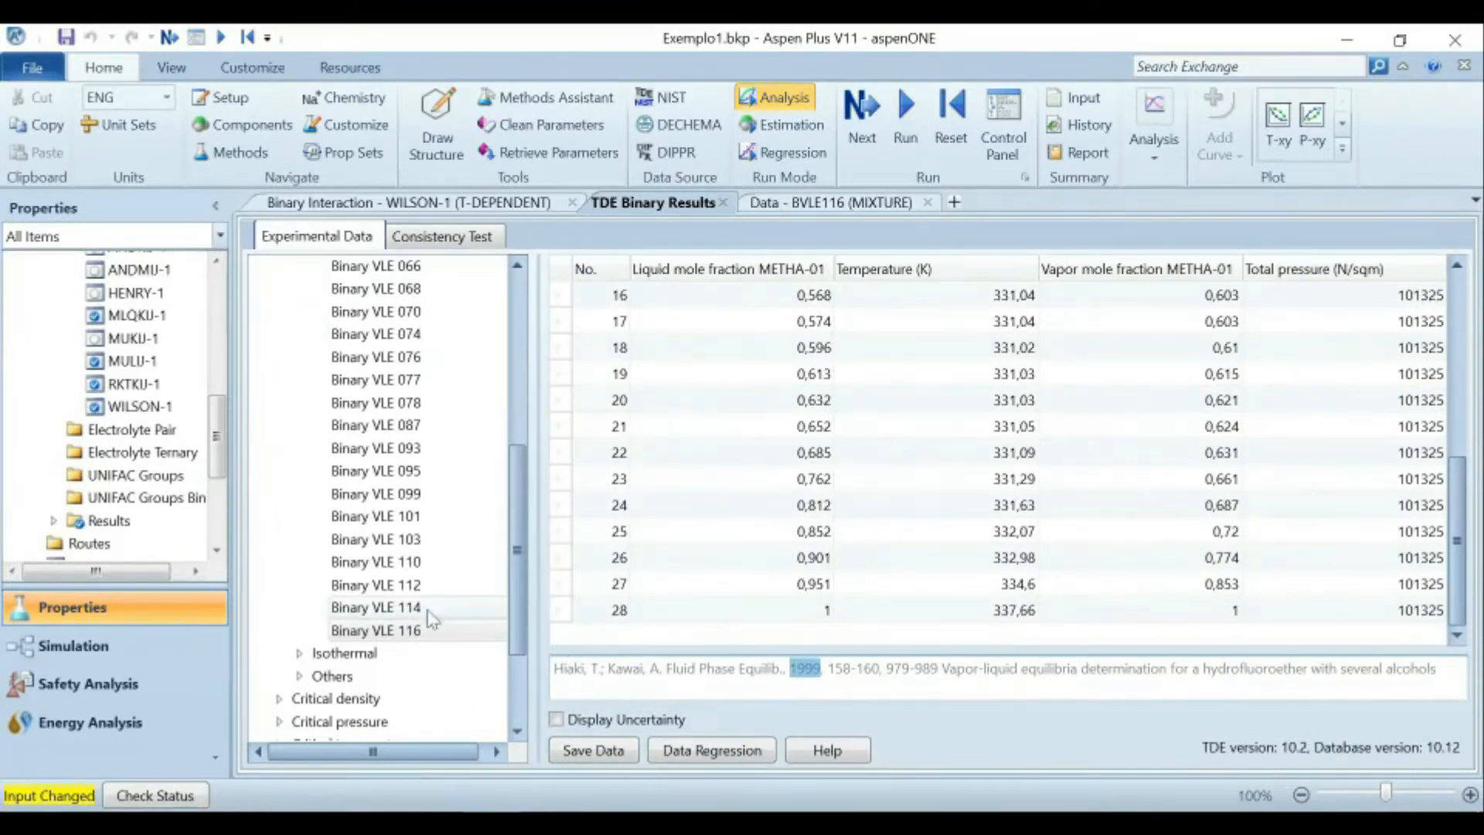
{"action": "left_click_drag", "start_coordinate": [560, 668], "coordinate": [497, 642]}
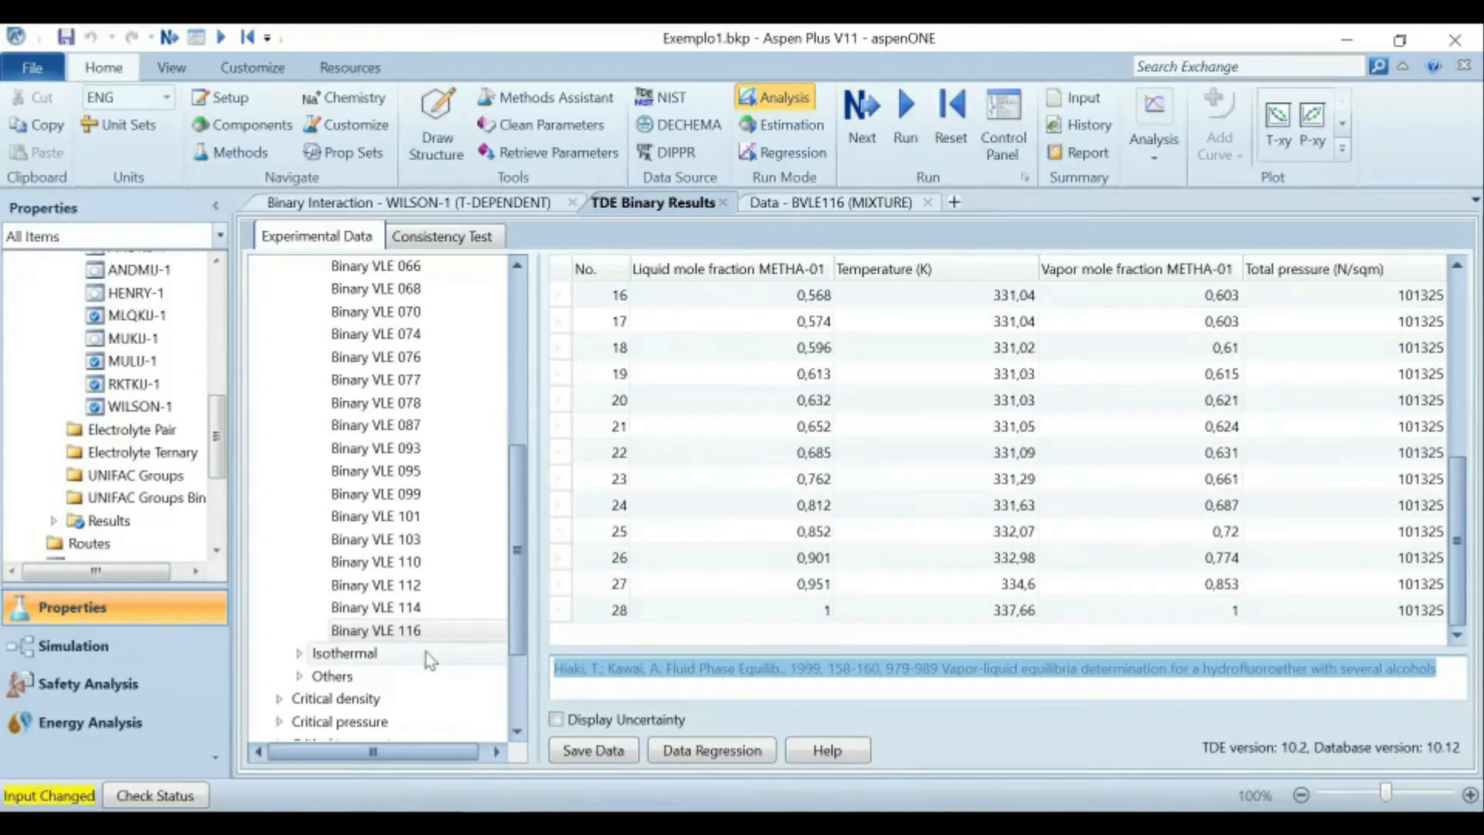
{"action": "left_click", "coordinate": [723, 671]}
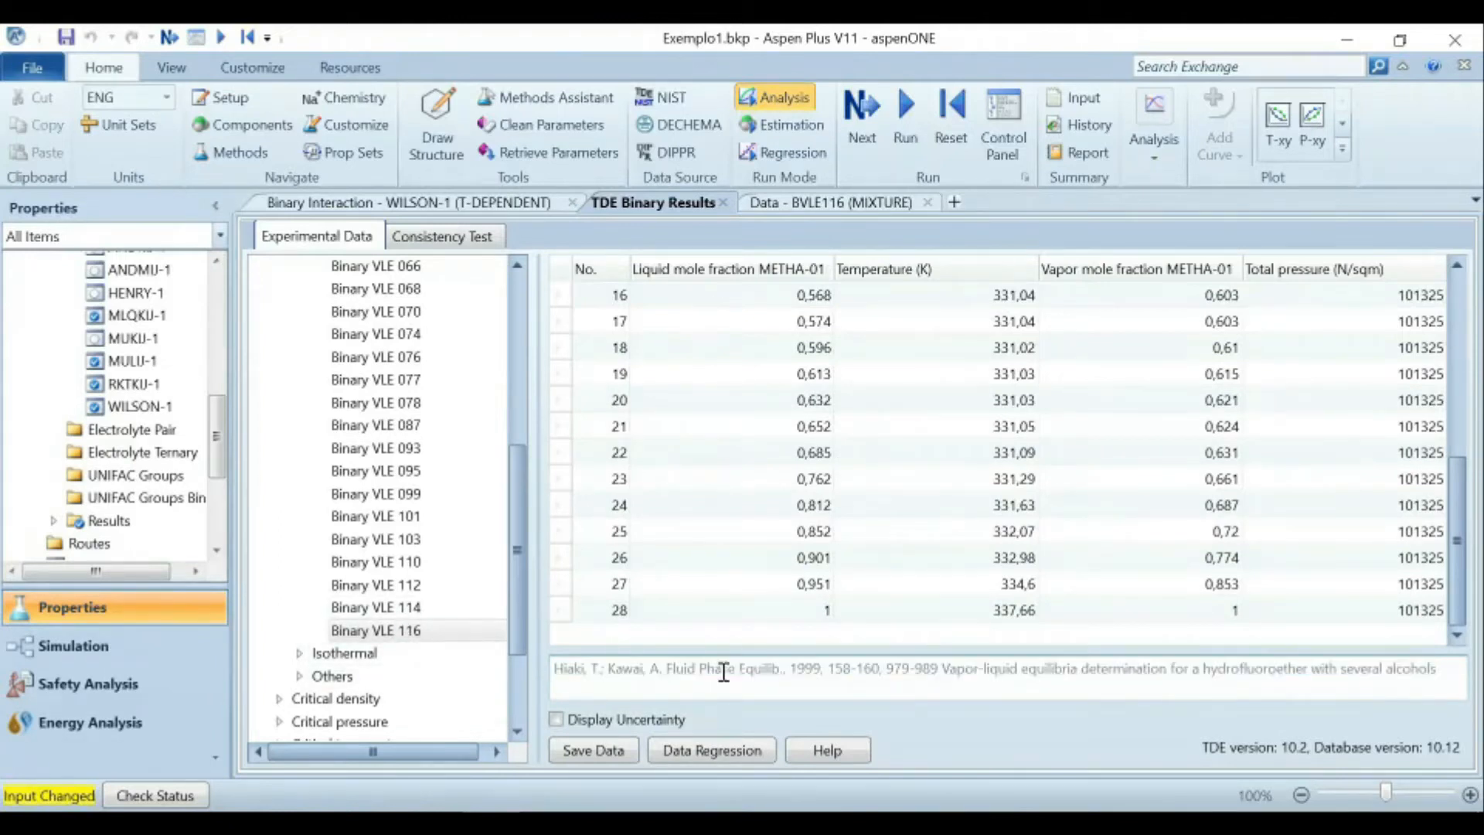
{"action": "double_click", "coordinate": [804, 667]}
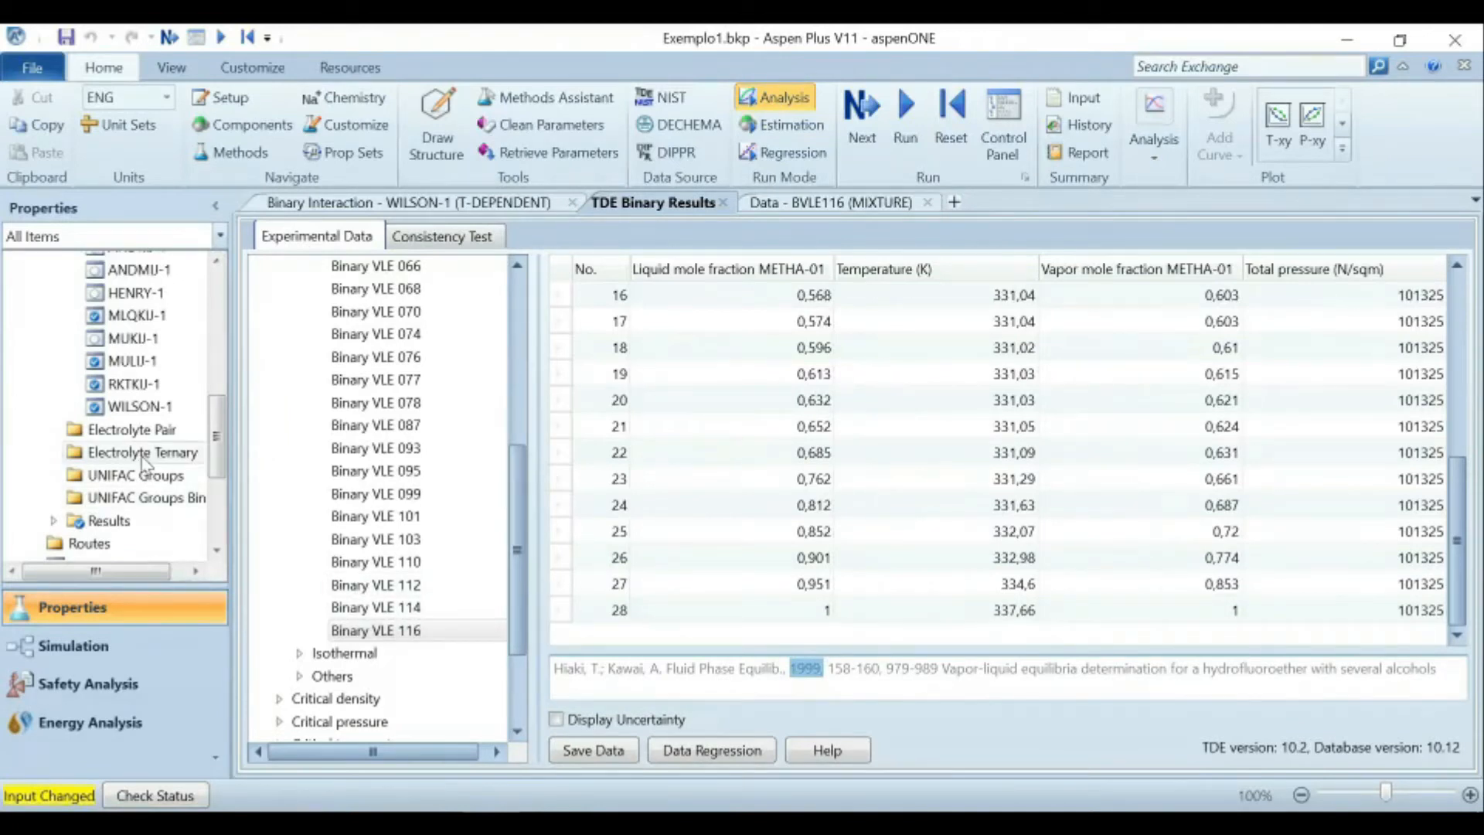
Open the saved BVLE116 data set and plot its T-xy diagram with METHA-01 as the component.
{"action": "scroll", "coordinate": [147, 470], "scroll_direction": "up", "scroll_amount": 2}
{"action": "scroll", "coordinate": [145, 466], "scroll_direction": "down", "scroll_amount": 2}
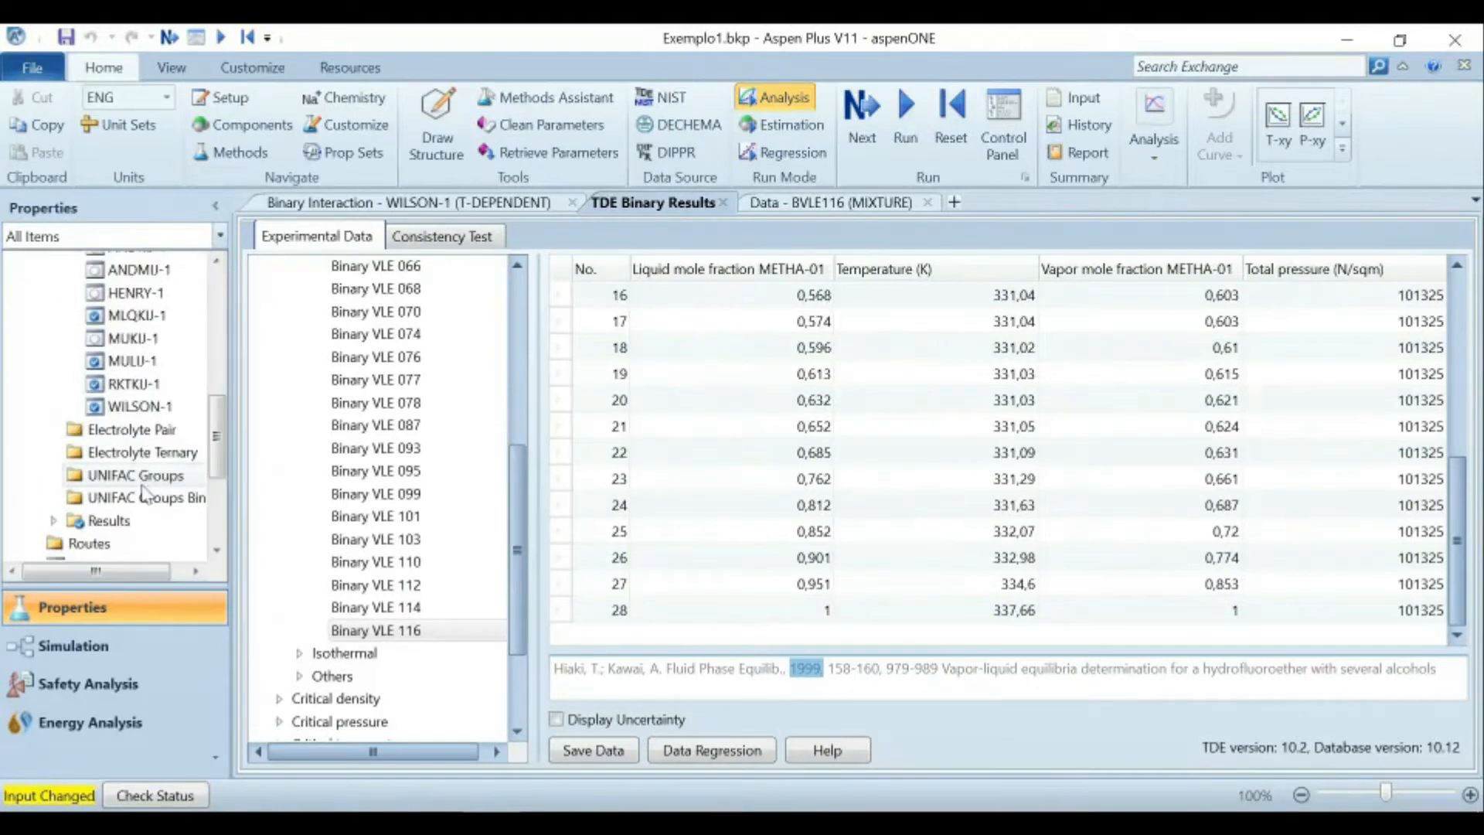
{"action": "scroll", "coordinate": [116, 496], "scroll_direction": "down", "scroll_amount": 3}
{"action": "scroll", "coordinate": [116, 495], "scroll_direction": "down", "scroll_amount": 1}
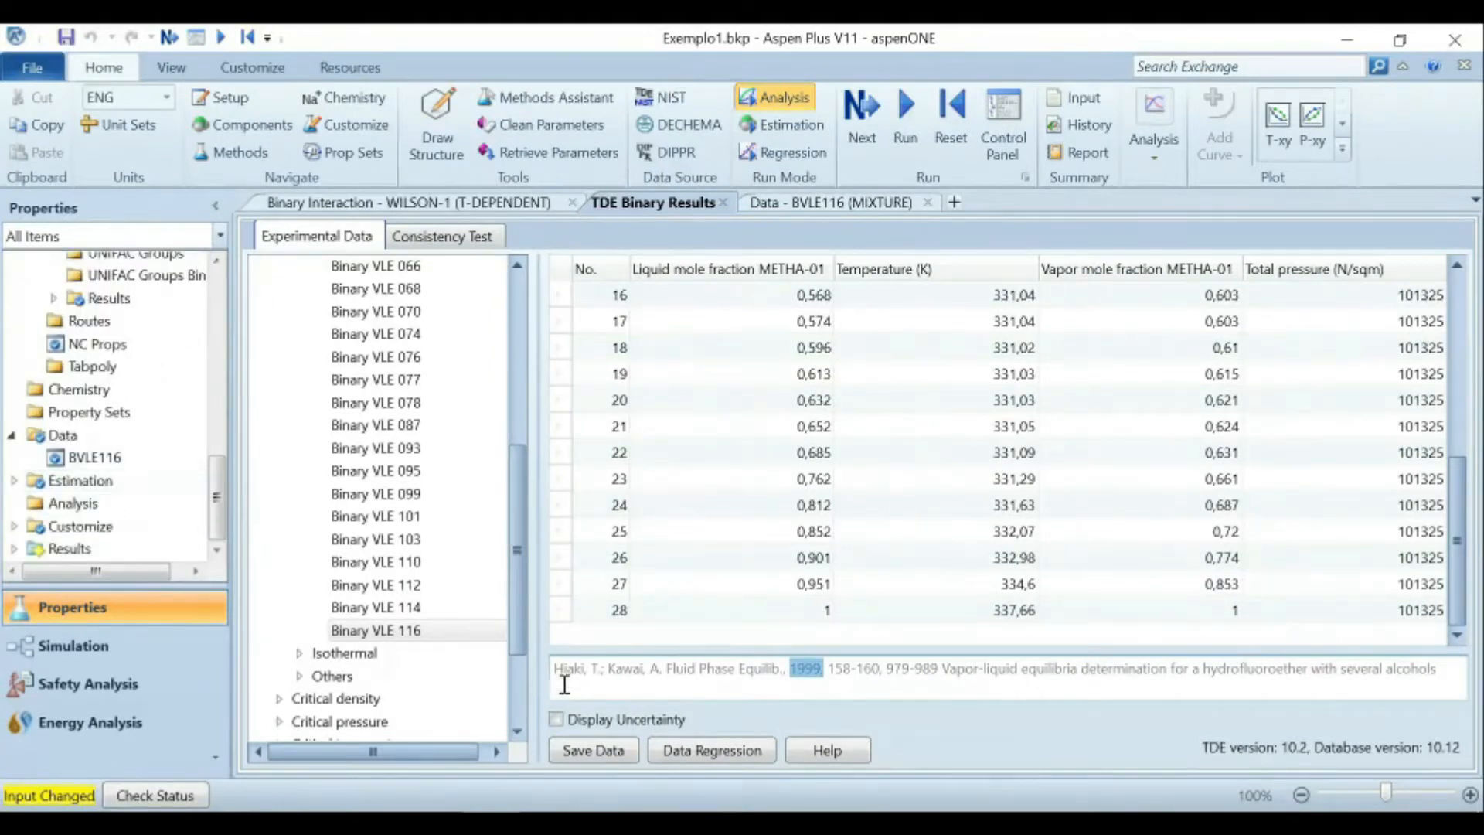
{"action": "double_click", "coordinate": [110, 460]}
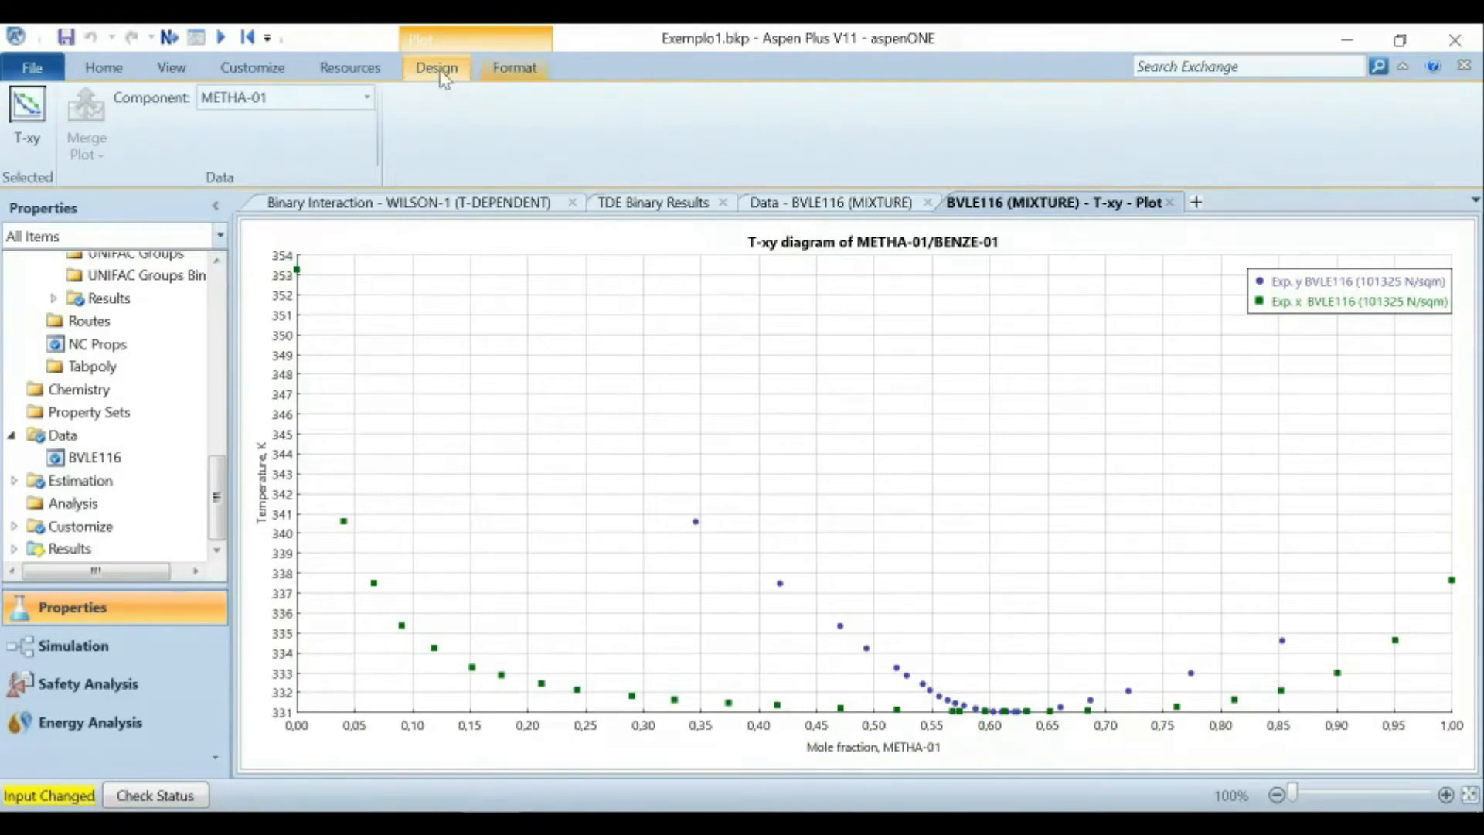
{"action": "left_click", "coordinate": [369, 99]}
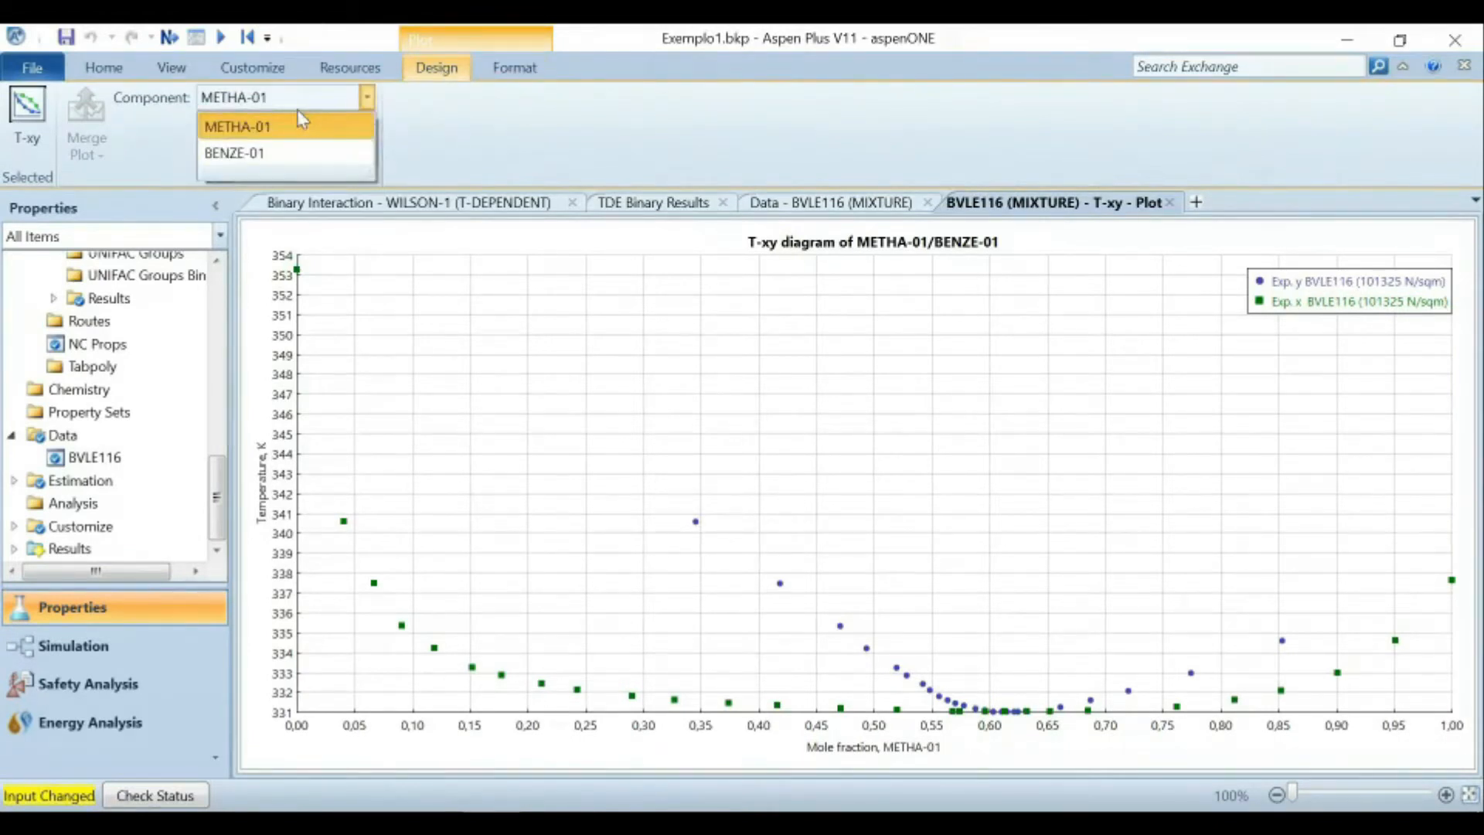
{"action": "left_click", "coordinate": [433, 138]}
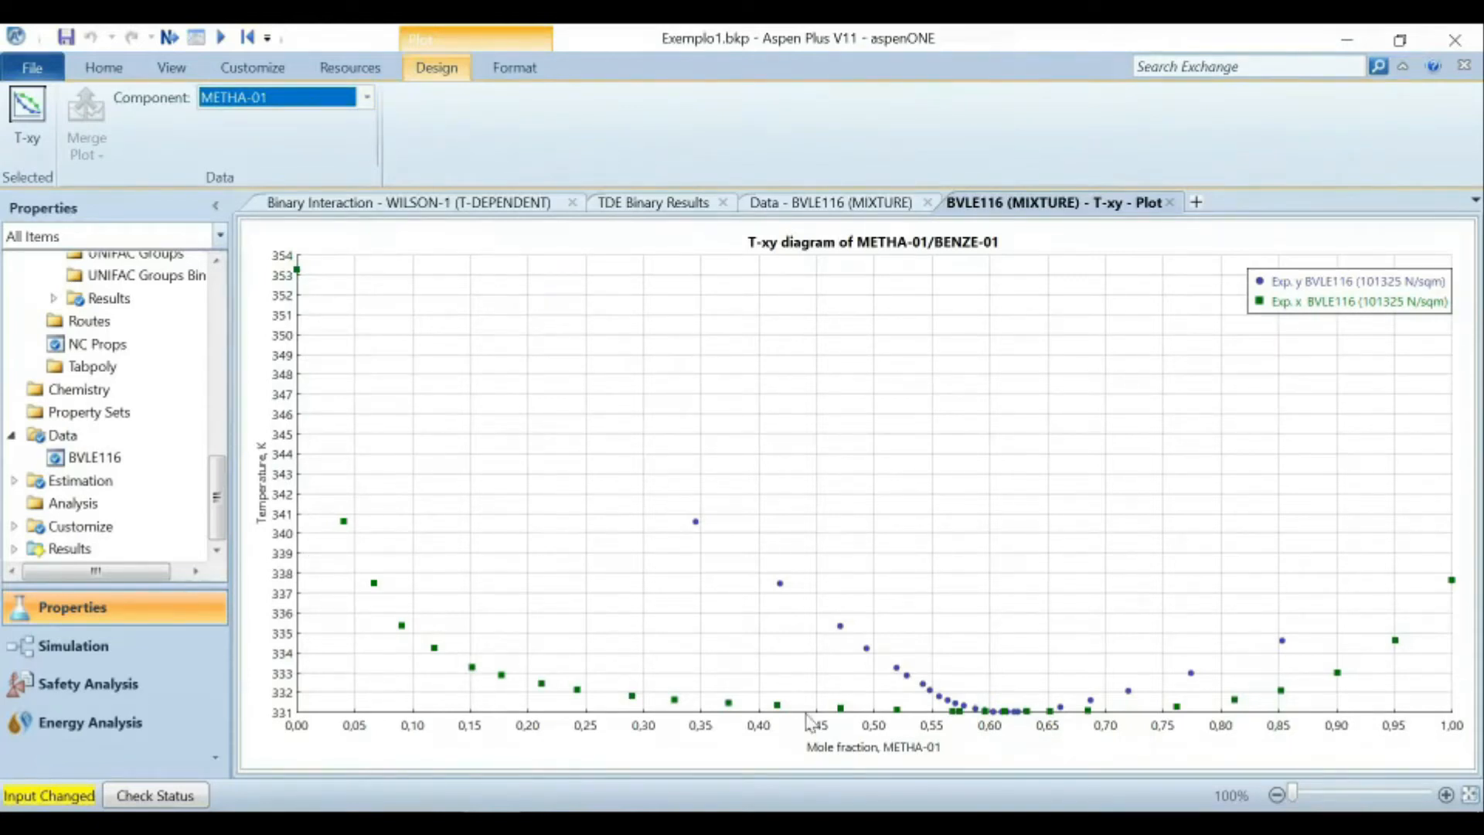
Close the WILSON-1 binary interaction form and return to the setup of the BVLE116 data set.
{"action": "double_click", "coordinate": [83, 458]}
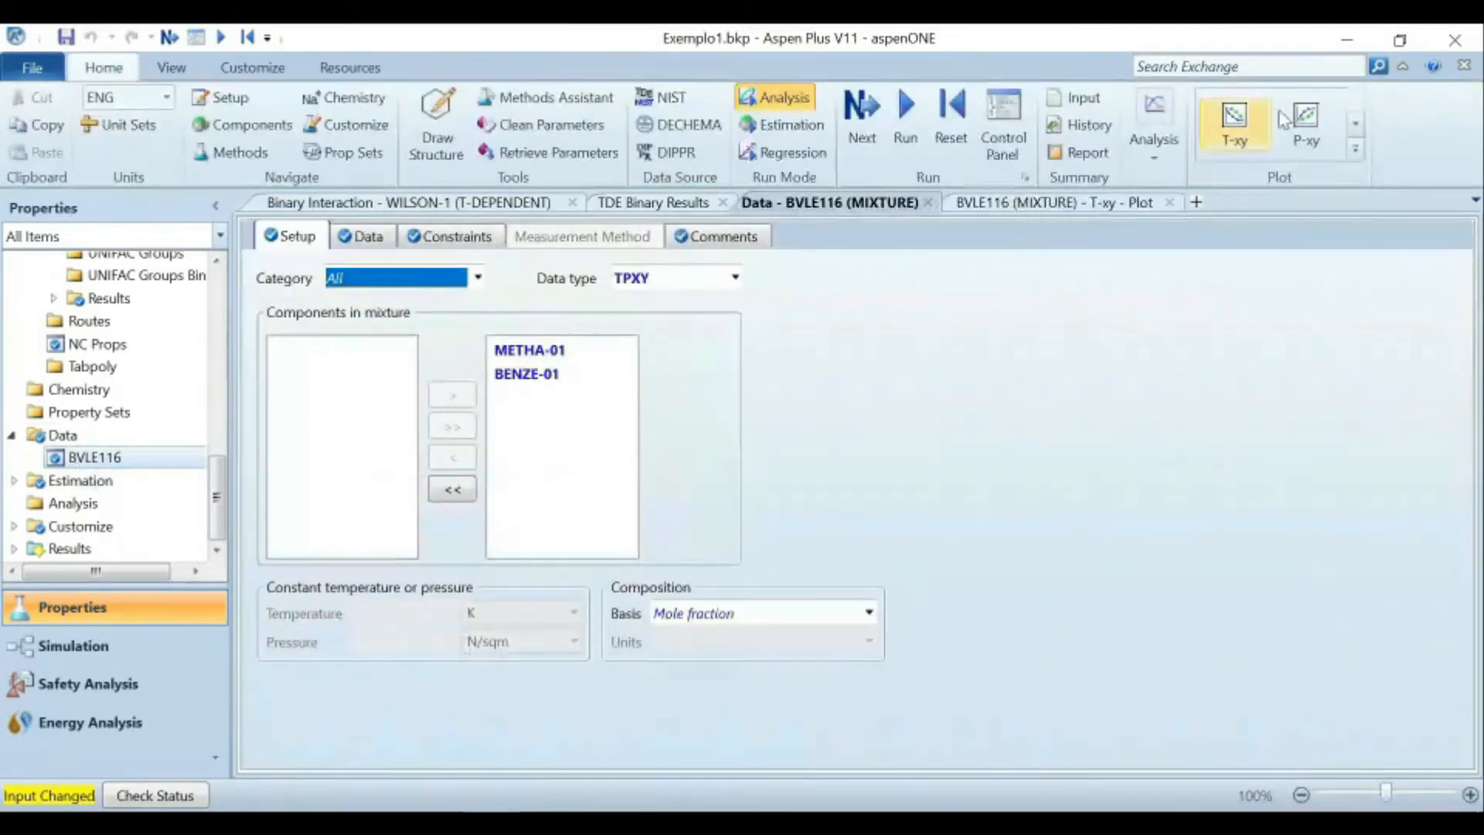
{"action": "left_click", "coordinate": [1019, 204]}
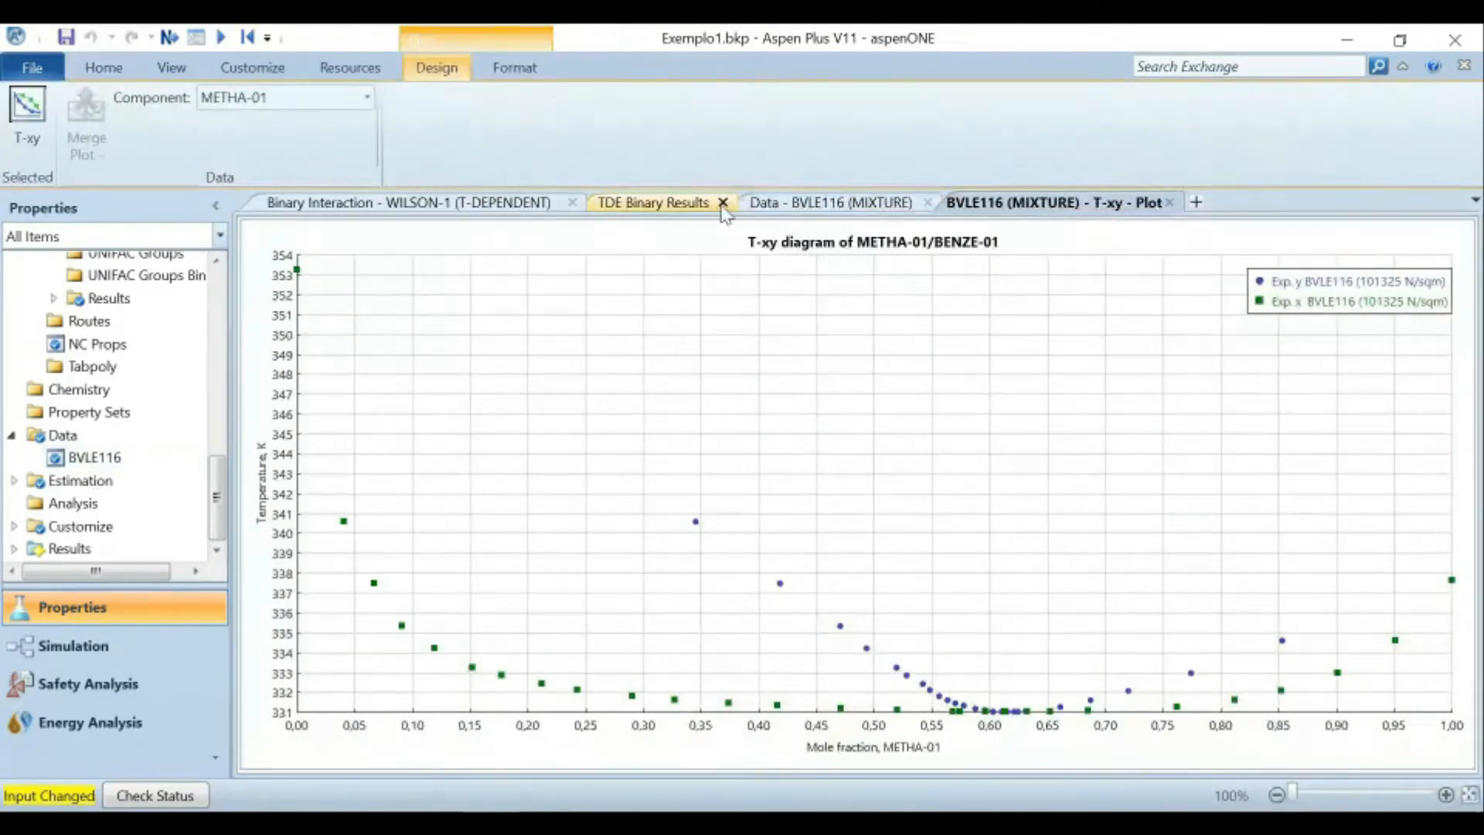
{"action": "left_click", "coordinate": [572, 203]}
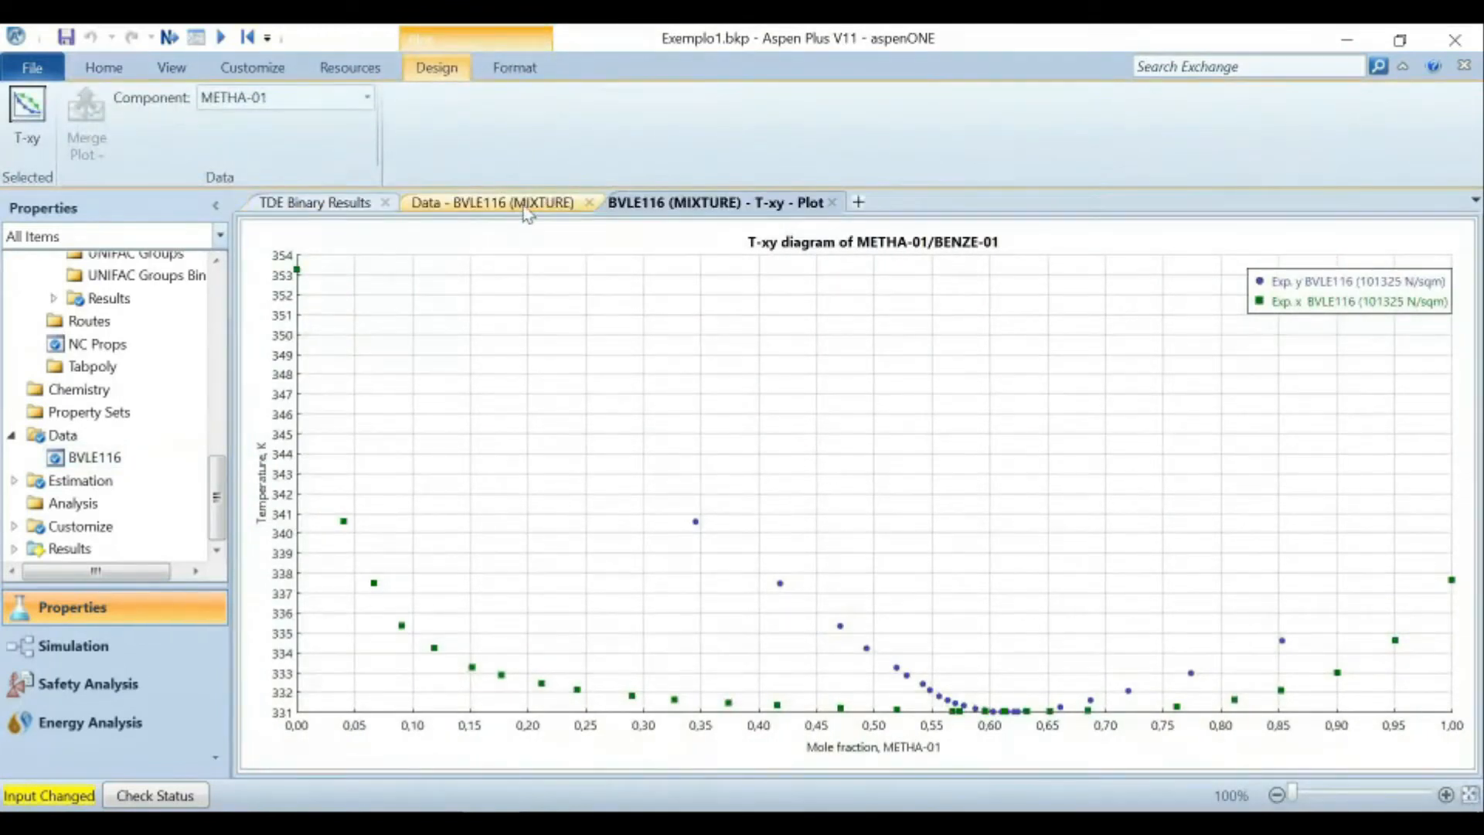
{"action": "left_click", "coordinate": [526, 207]}
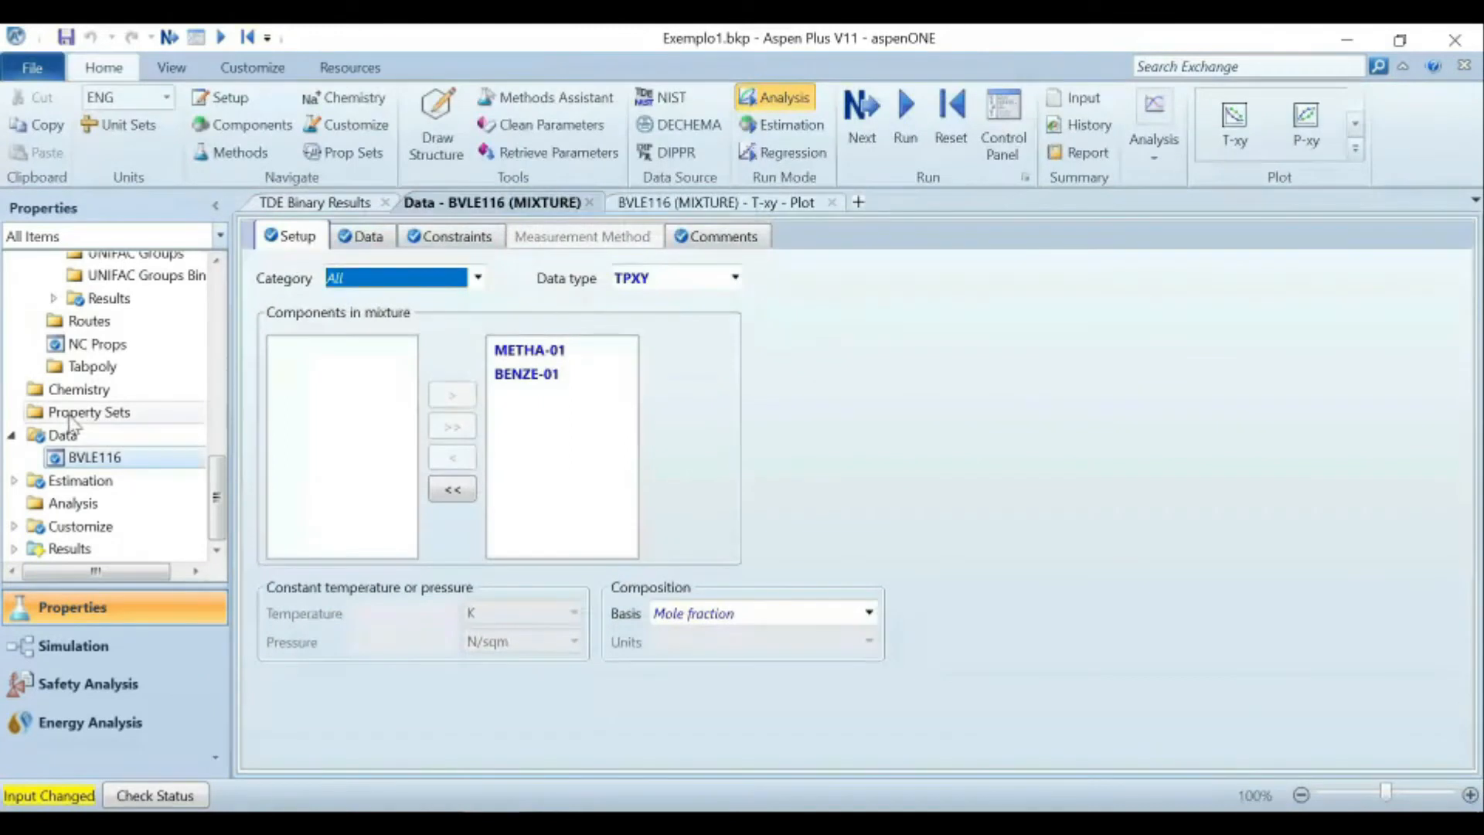
{"action": "left_click", "coordinate": [121, 508]}
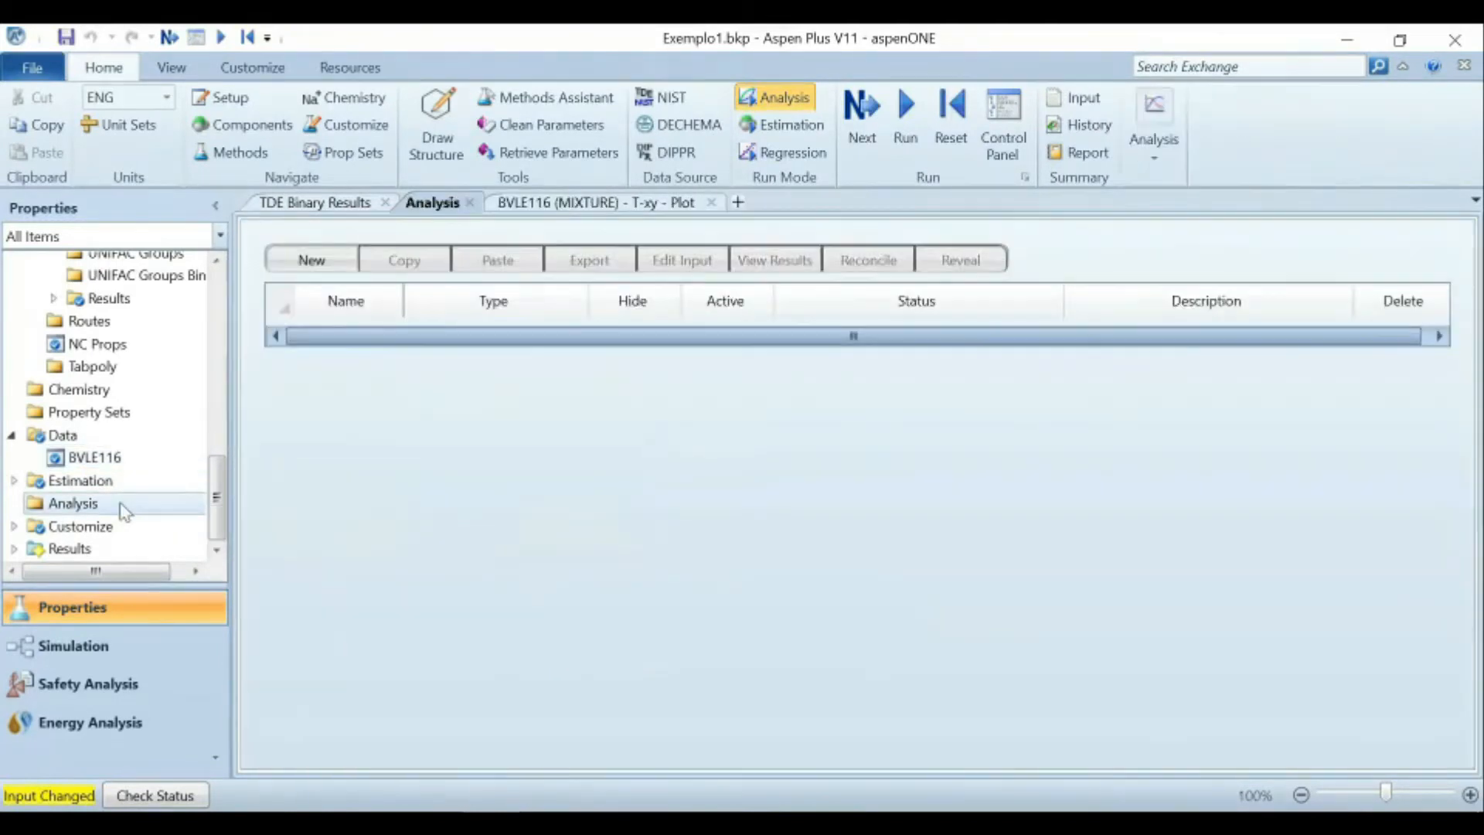
{"action": "left_click", "coordinate": [309, 261]}
{"action": "left_click", "coordinate": [731, 464]}
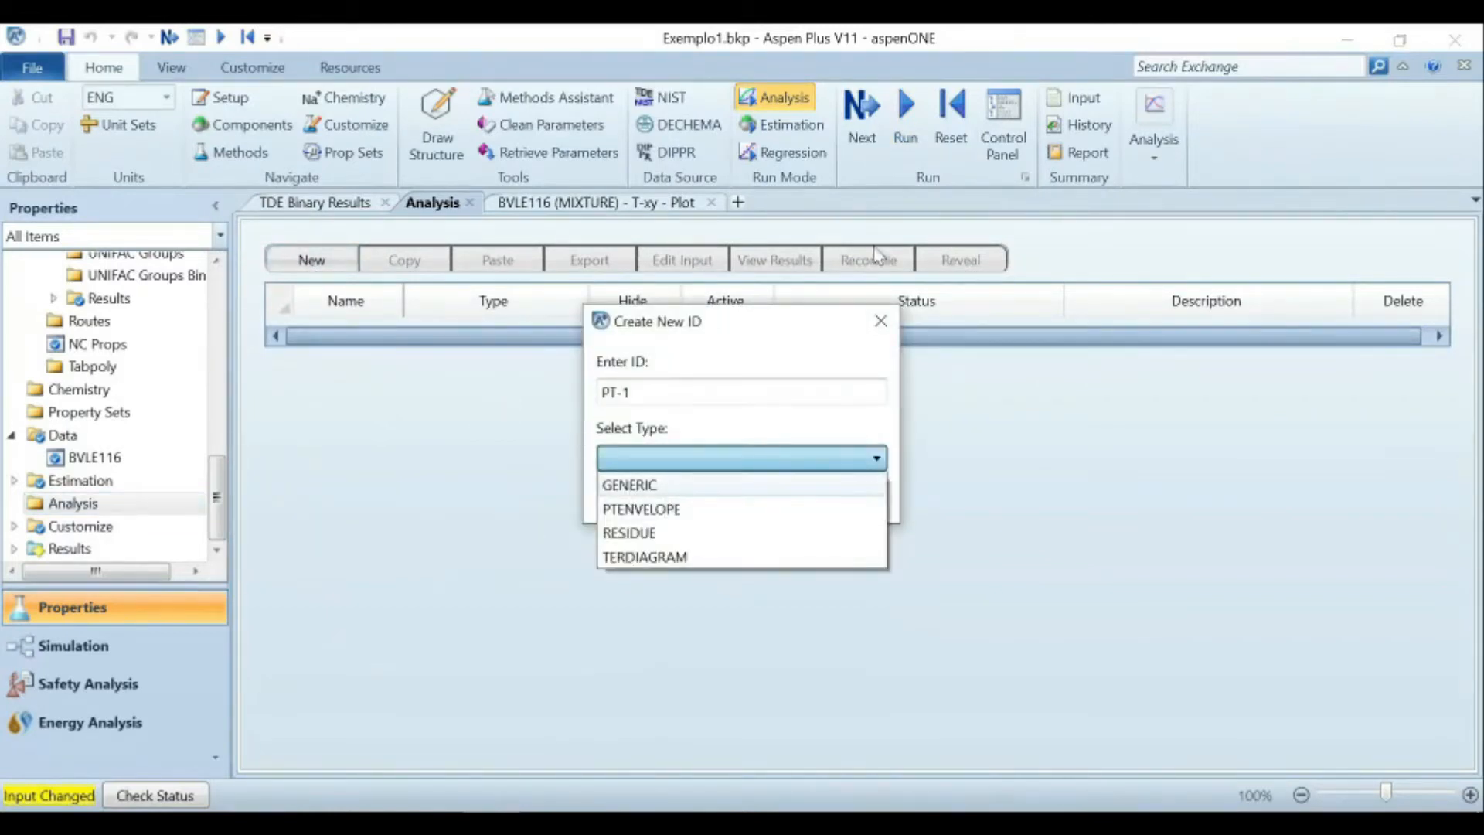
{"action": "left_click", "coordinate": [884, 322]}
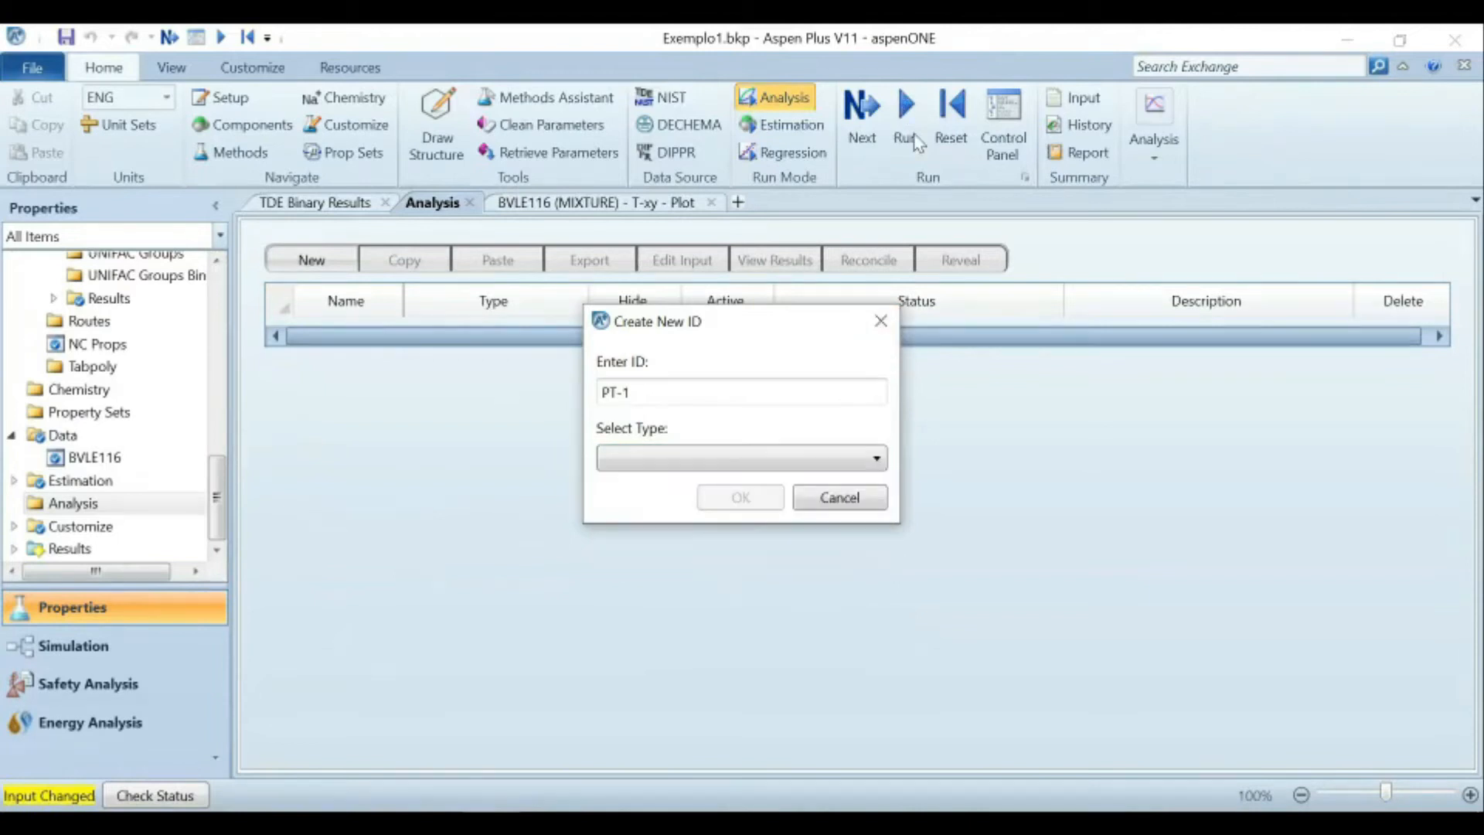
{"action": "left_click", "coordinate": [881, 320]}
Run the property calculations and create a new binary analysis.
{"action": "left_click", "coordinate": [906, 132]}
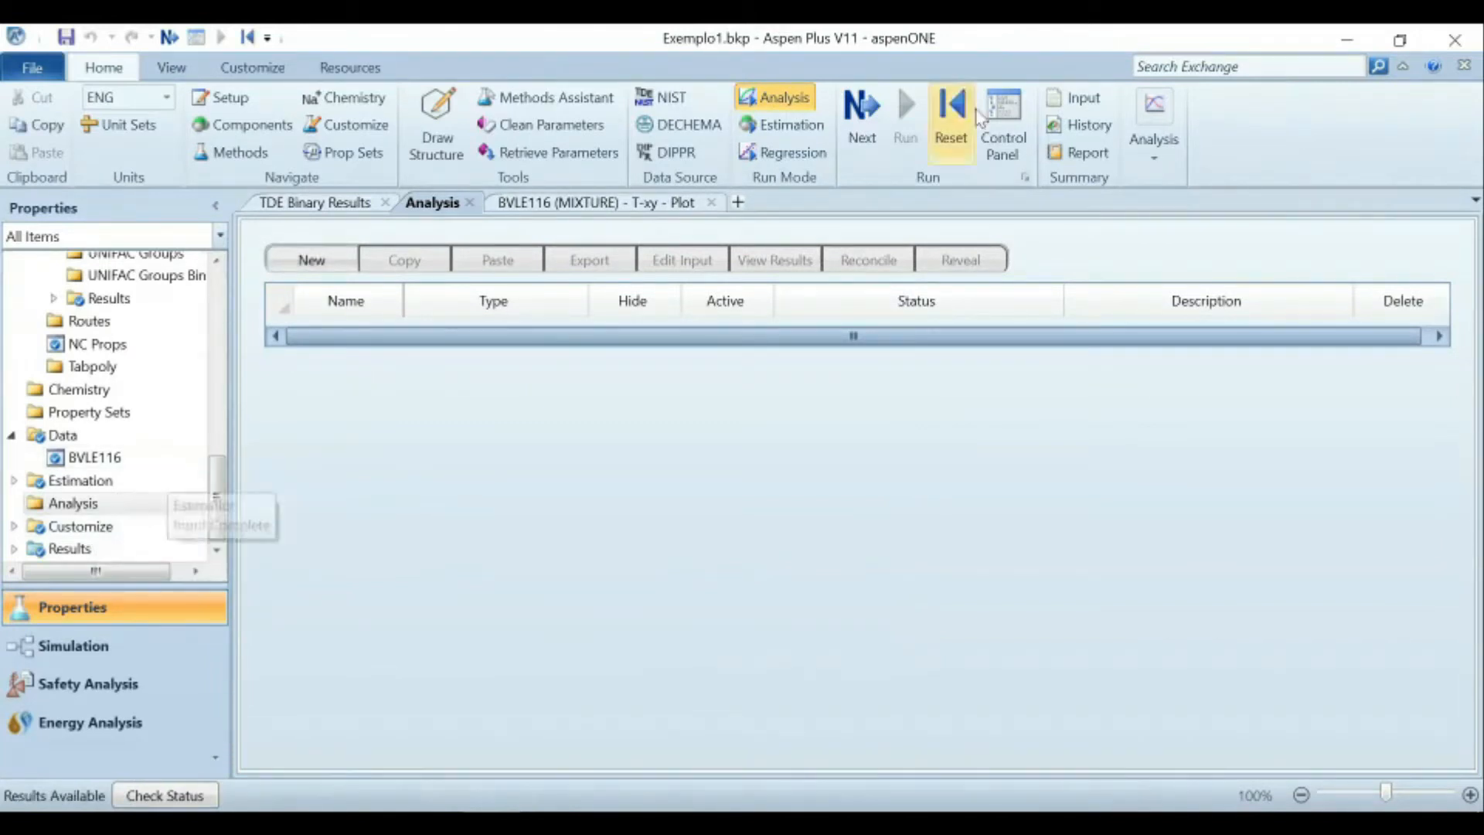
{"action": "left_click", "coordinate": [1154, 127]}
{"action": "left_click", "coordinate": [1169, 233]}
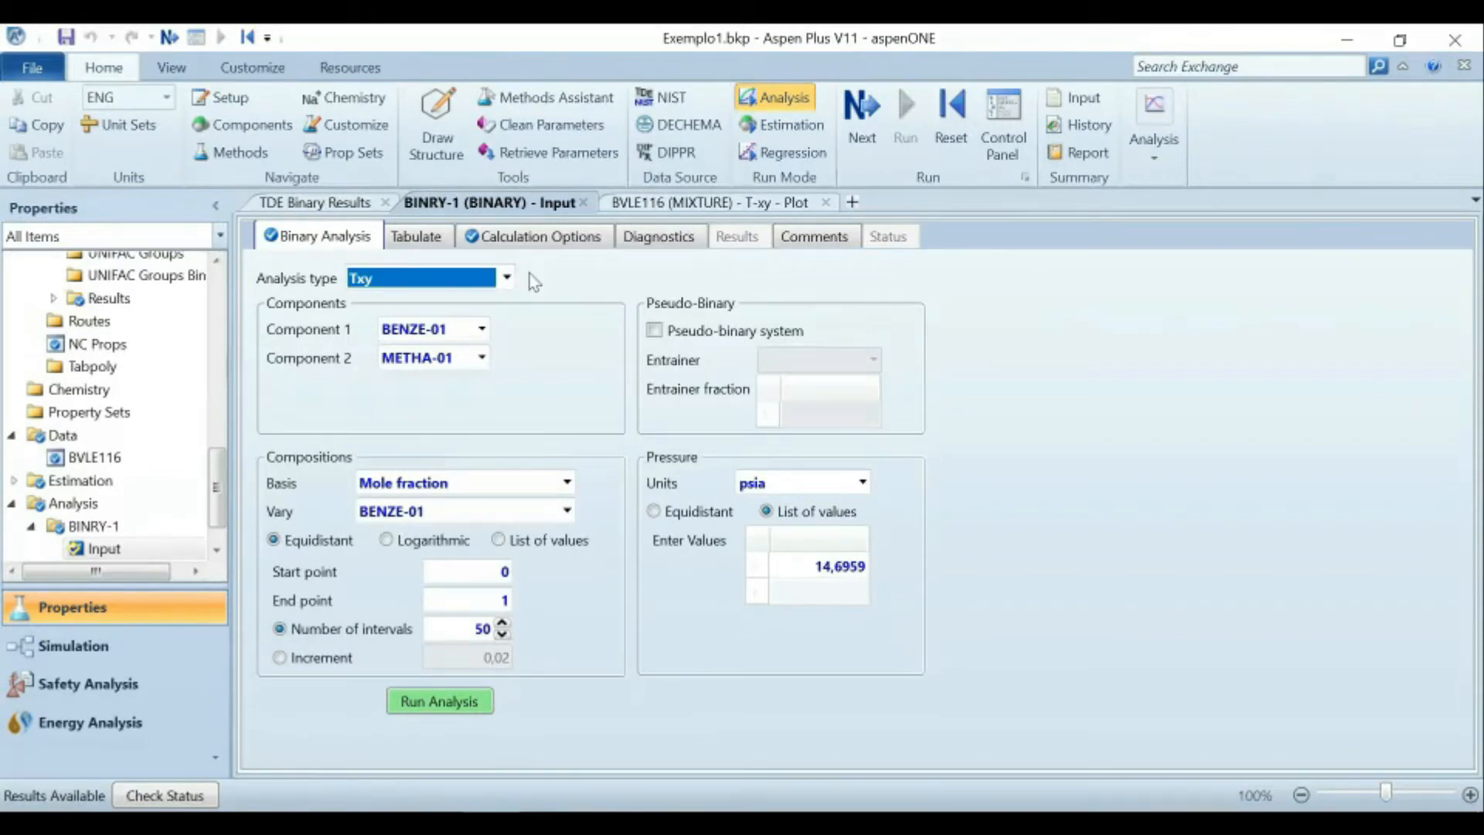
Check the calculation options, and set METHA-01 as component 1, BENZE-01 as component 2 and METHA-01 as the varied composition.
{"action": "left_click", "coordinate": [524, 241]}
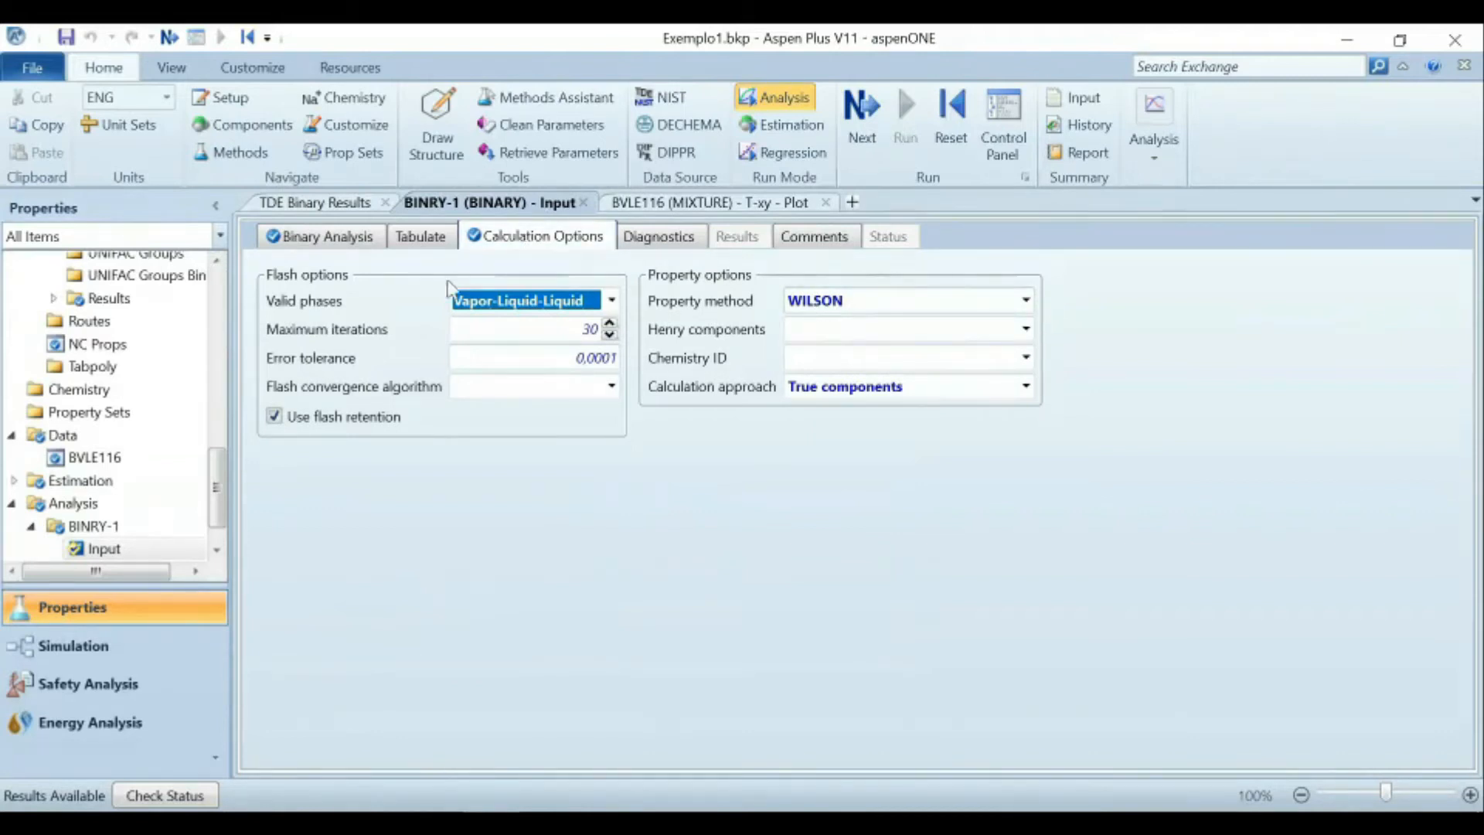
{"action": "left_click", "coordinate": [352, 239]}
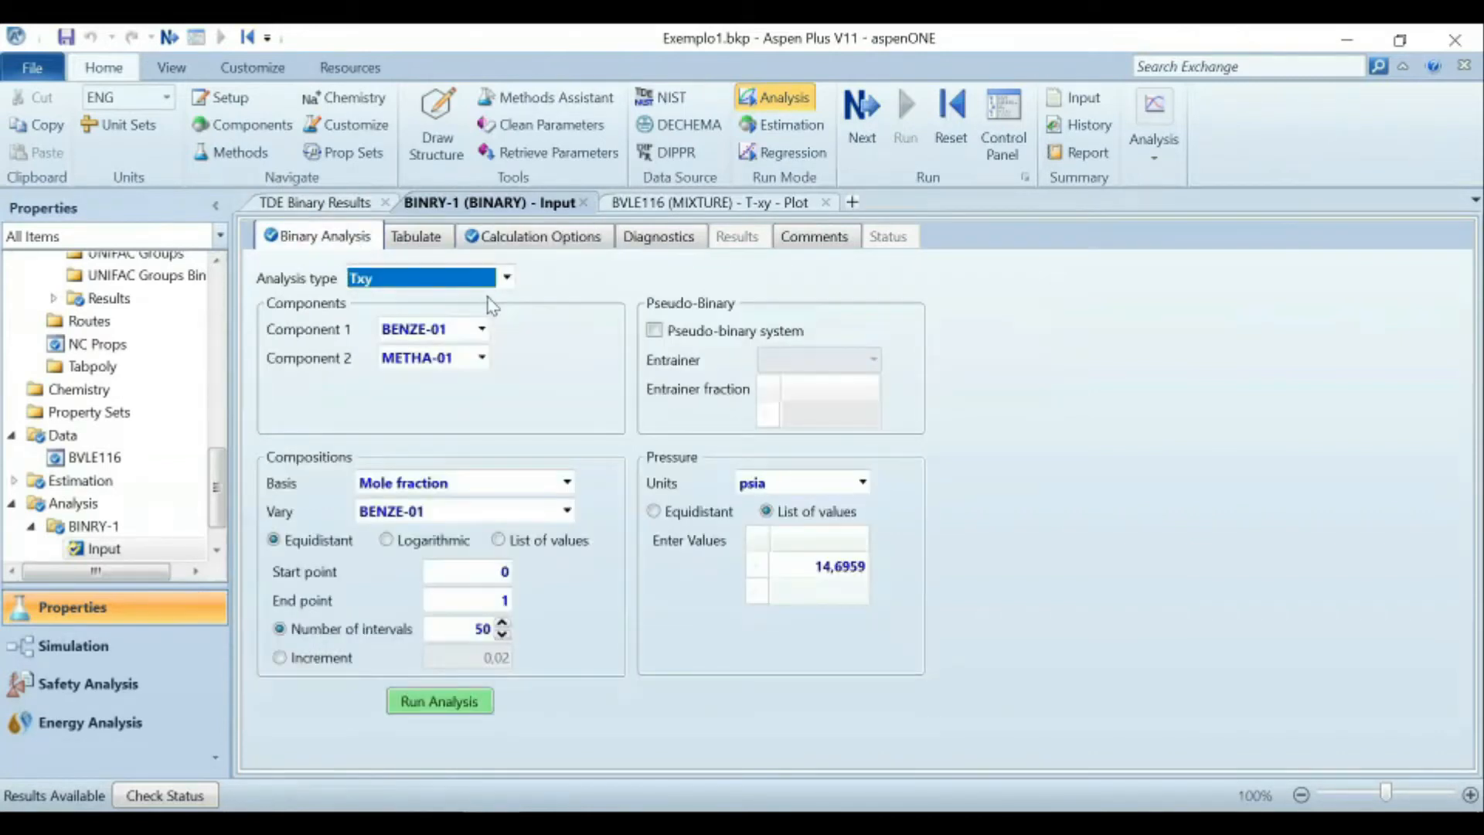
{"action": "left_click", "coordinate": [482, 328]}
{"action": "left_click", "coordinate": [478, 378]}
{"action": "left_click", "coordinate": [482, 357]}
{"action": "left_click", "coordinate": [474, 383]}
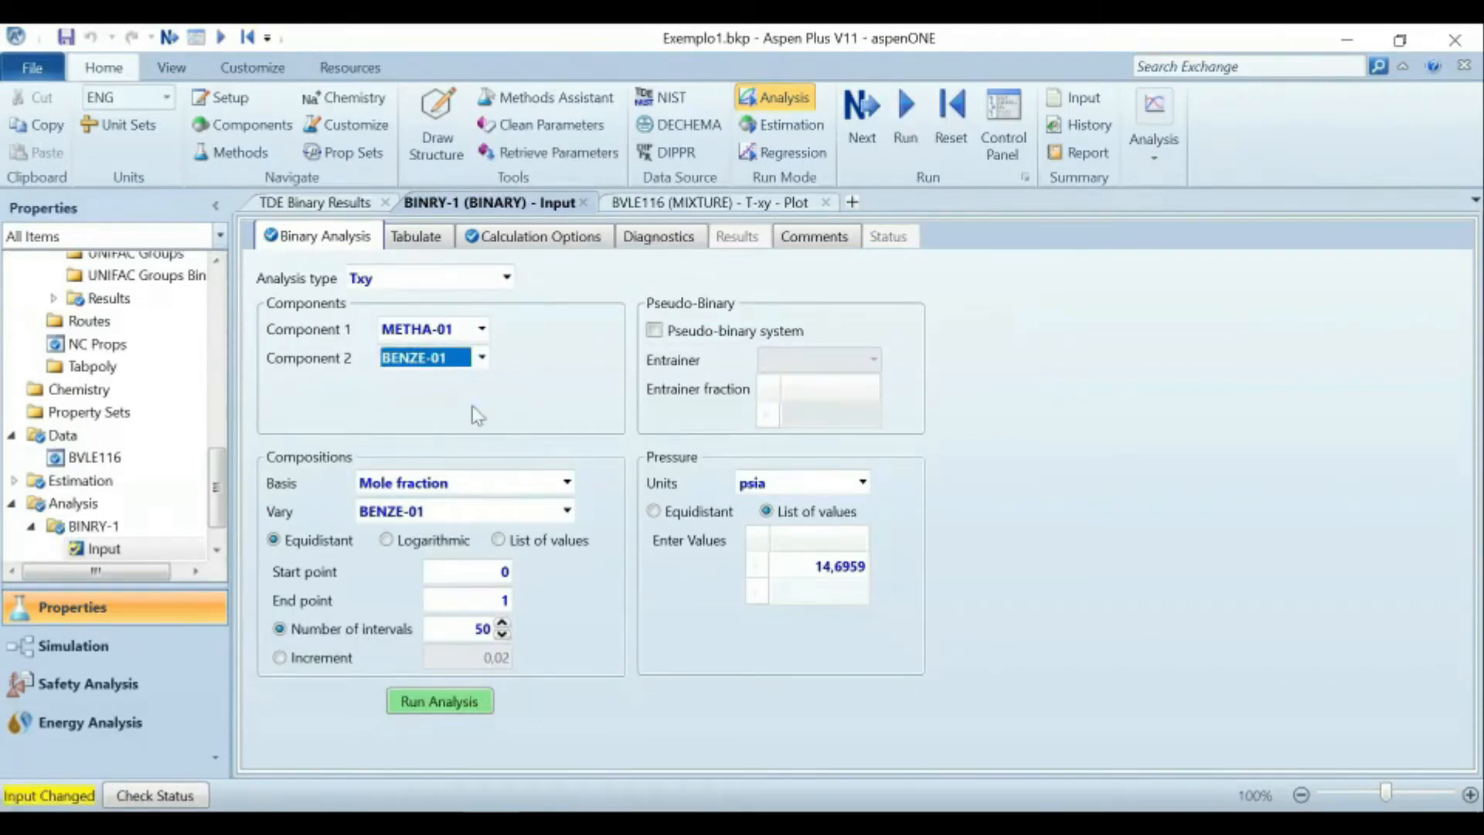
{"action": "left_click", "coordinate": [567, 511]}
{"action": "left_click", "coordinate": [569, 537]}
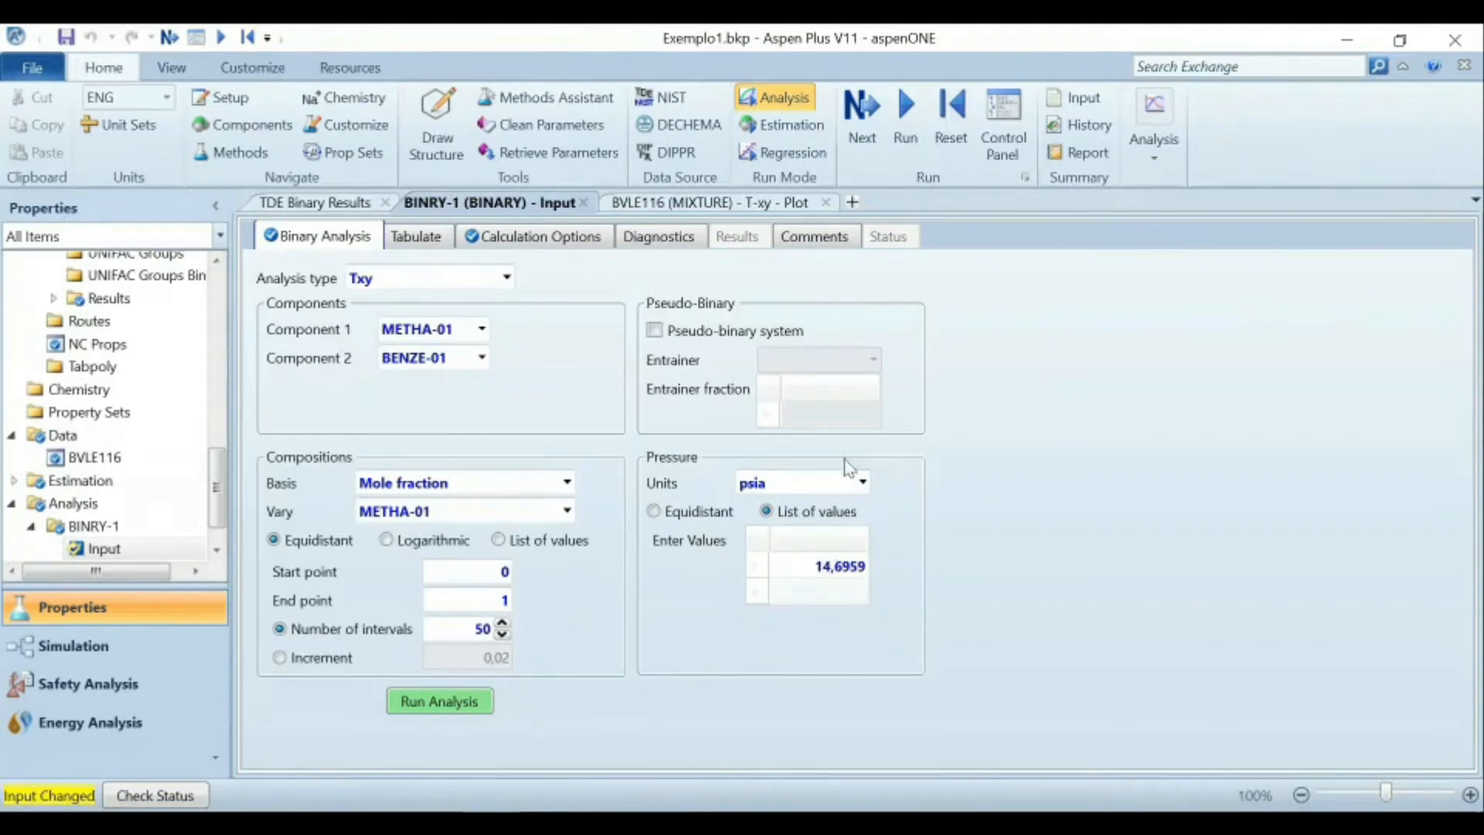
Run the BINRY-1 Txy analysis and set the temperature unit of its T-xy plot to K.
{"action": "left_click", "coordinate": [862, 483]}
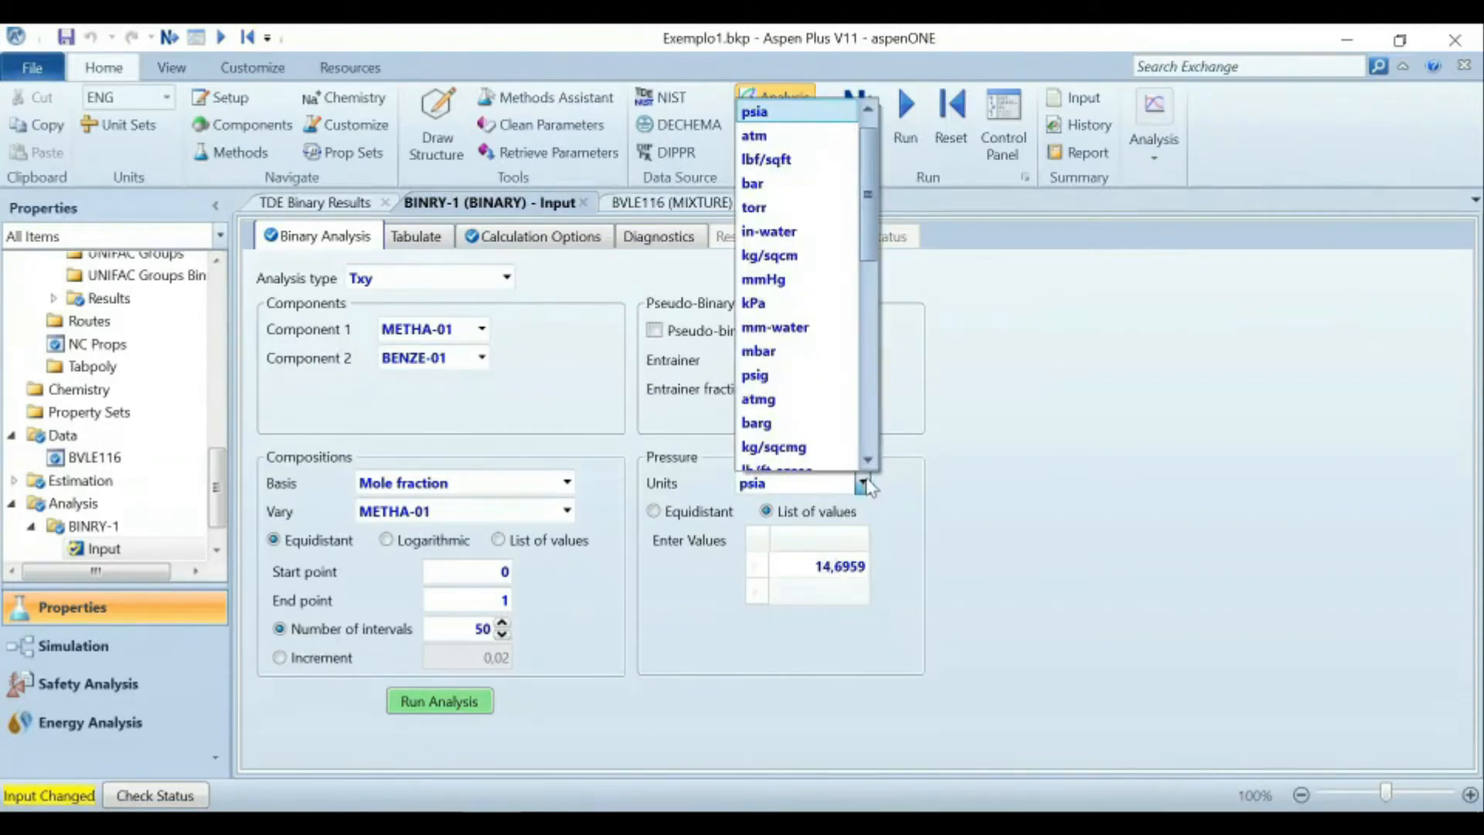
{"action": "left_click", "coordinate": [862, 482]}
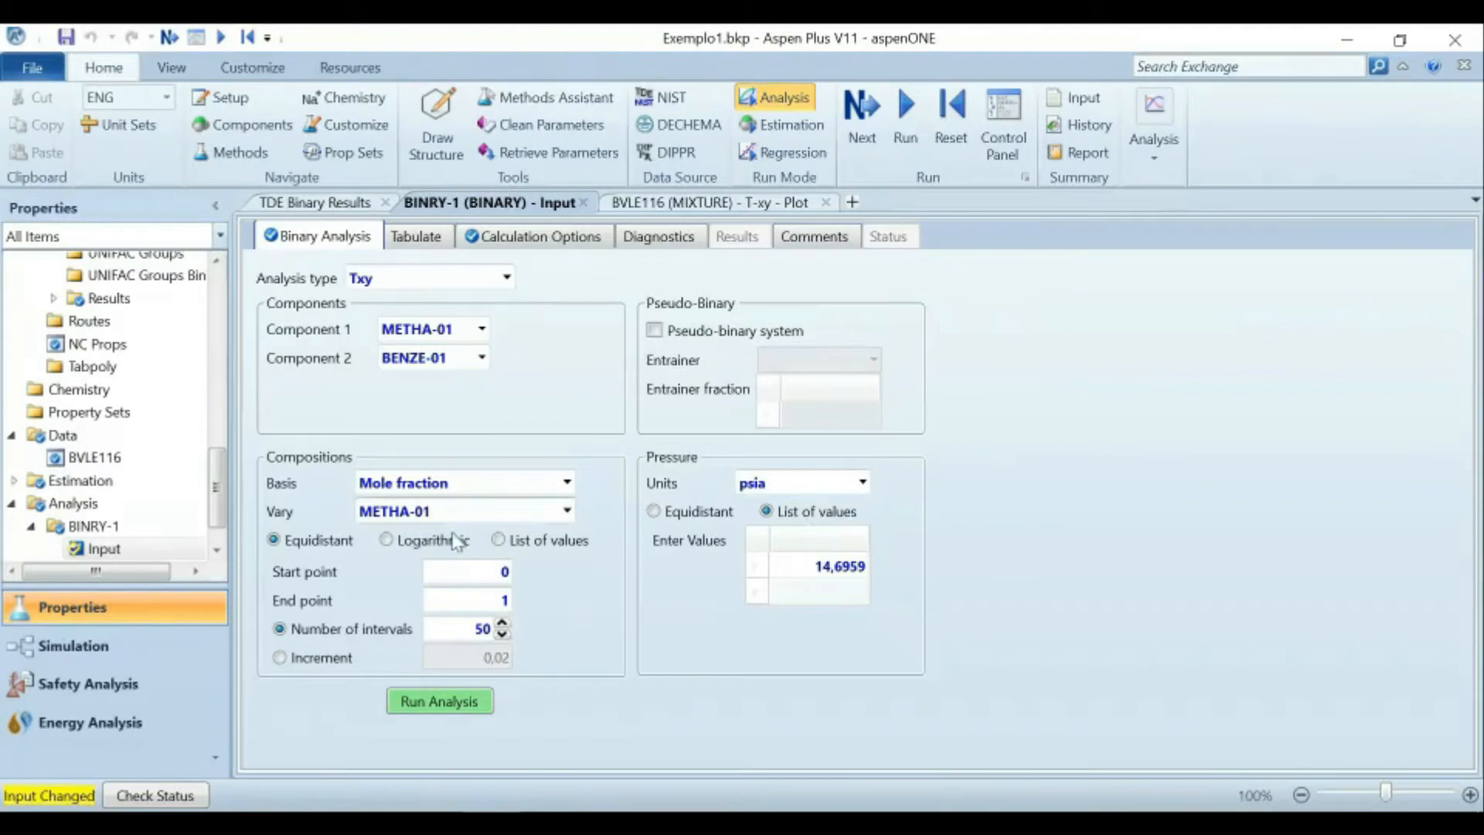
{"action": "left_click", "coordinate": [413, 706]}
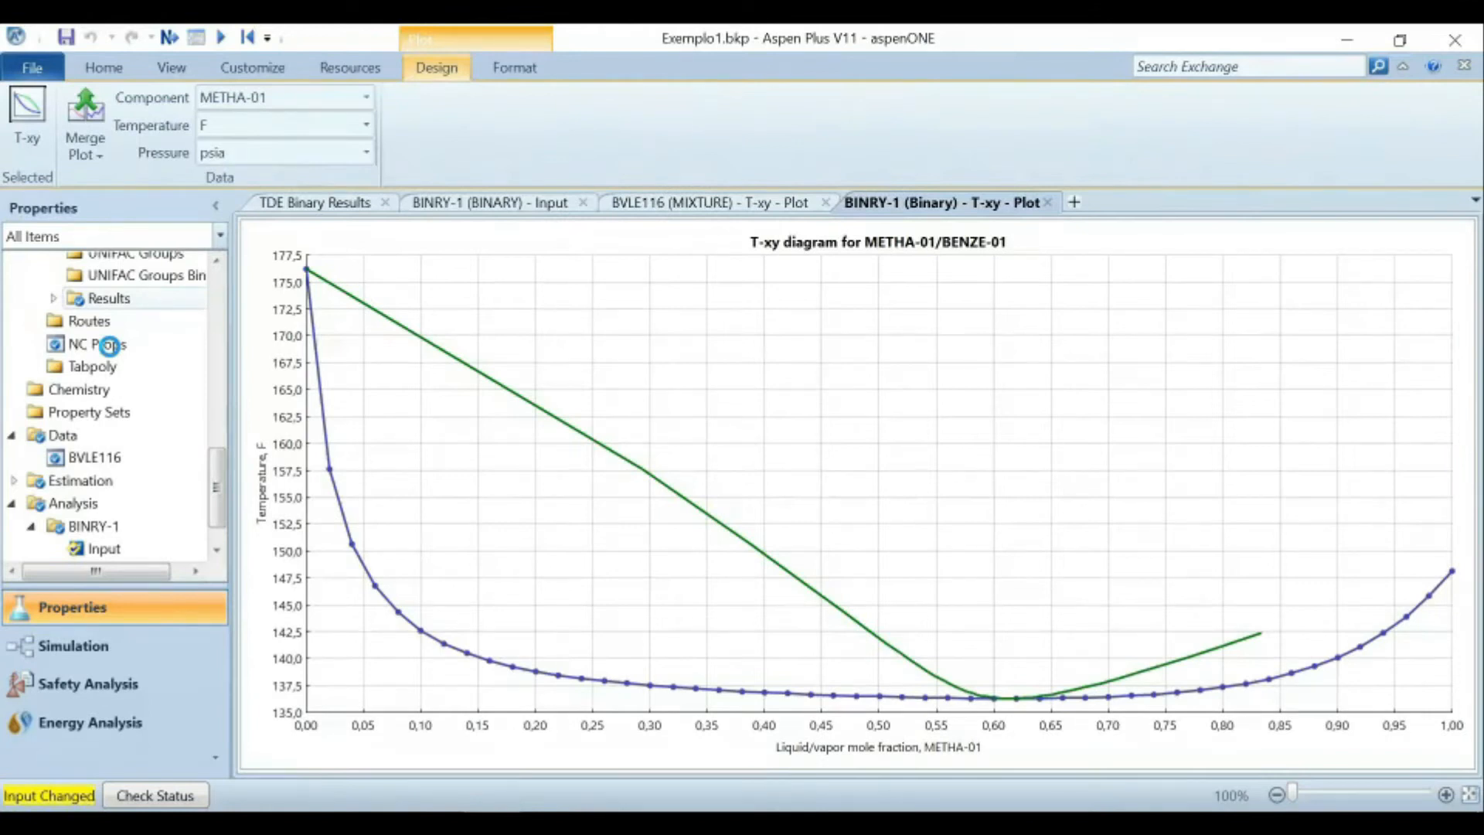
{"action": "scroll", "coordinate": [100, 340], "scroll_direction": "up", "scroll_amount": 2}
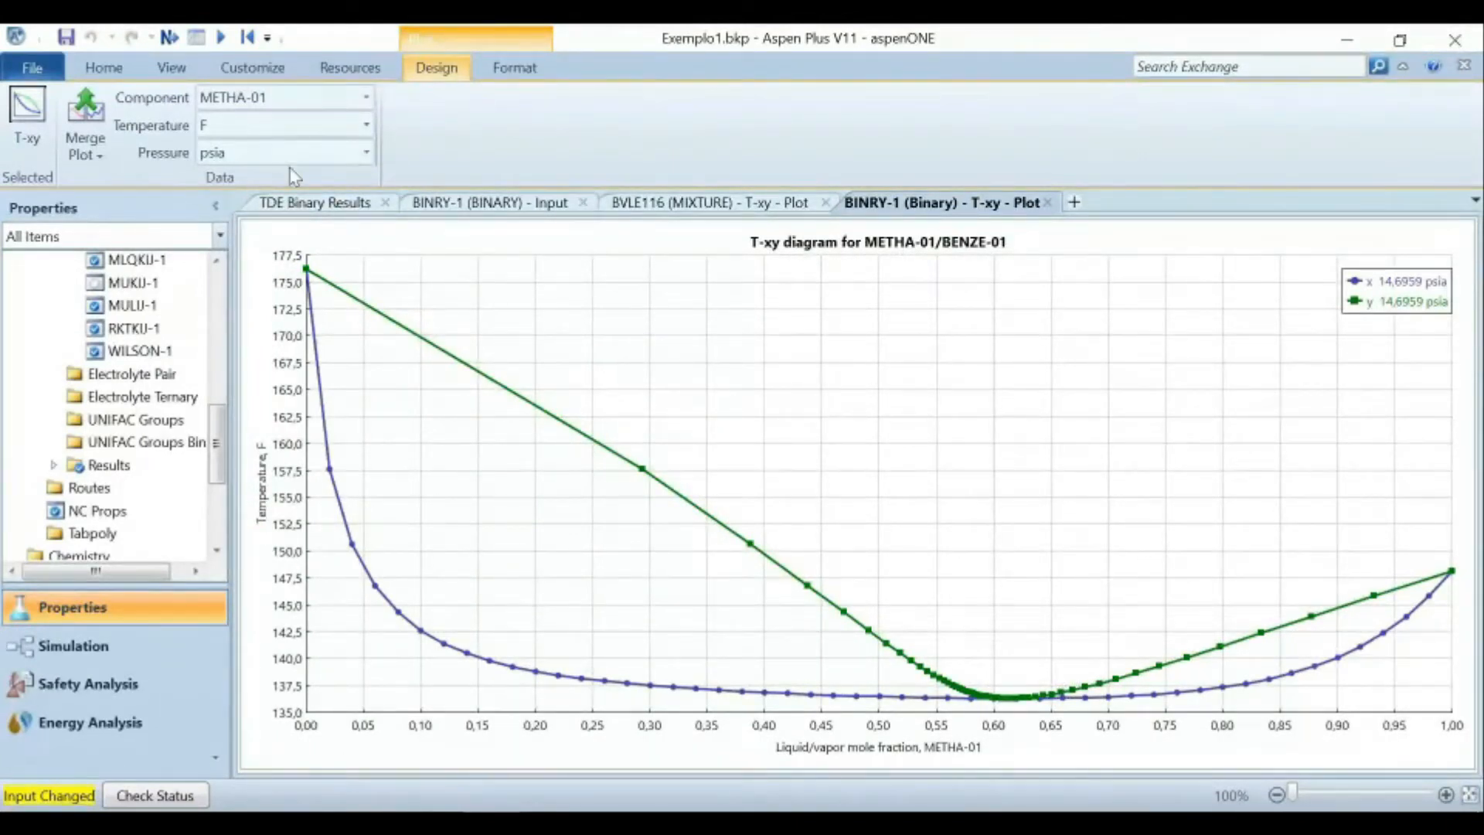
{"action": "left_click", "coordinate": [370, 132]}
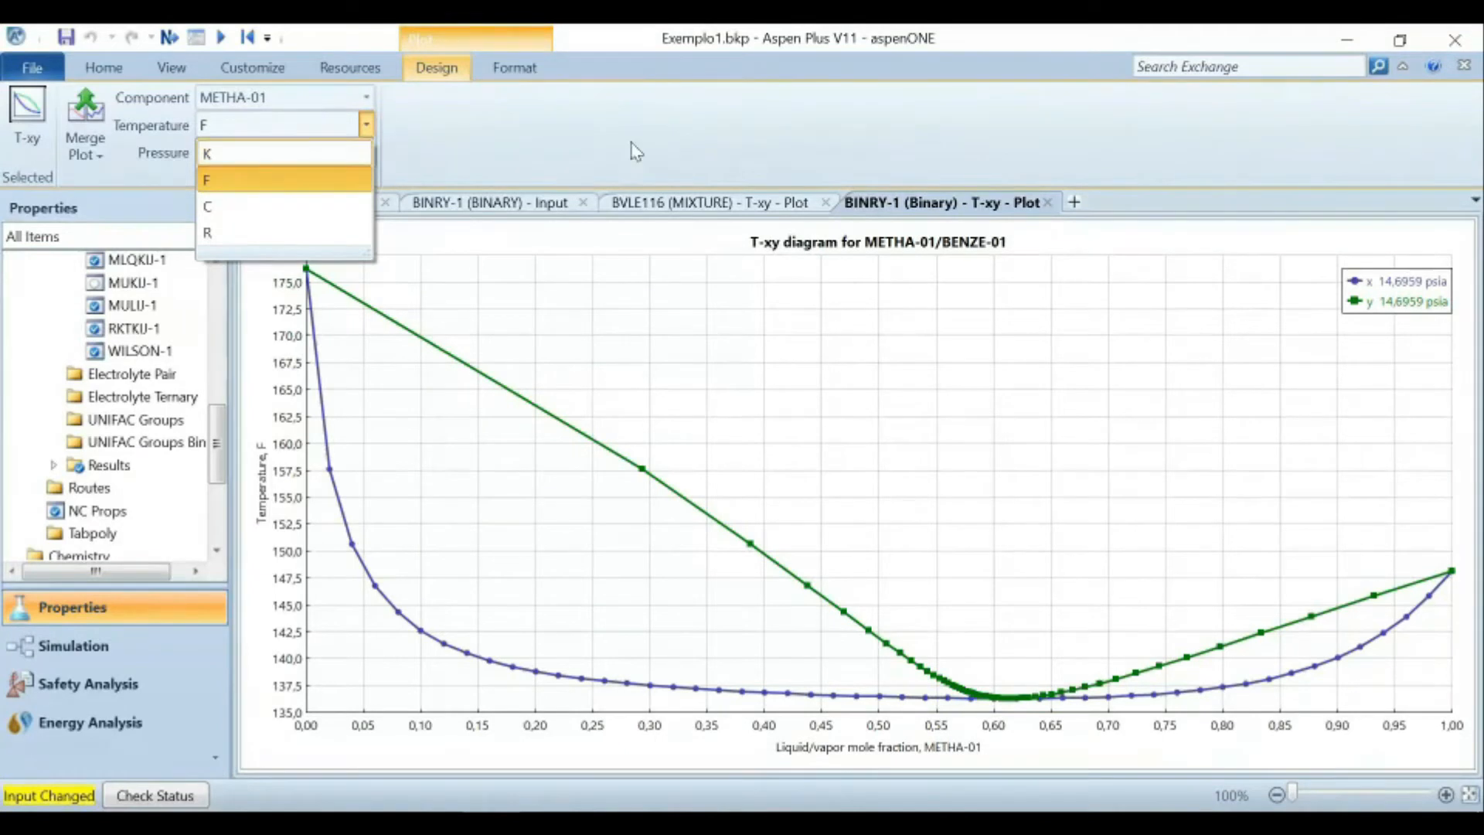
{"action": "left_click", "coordinate": [294, 151]}
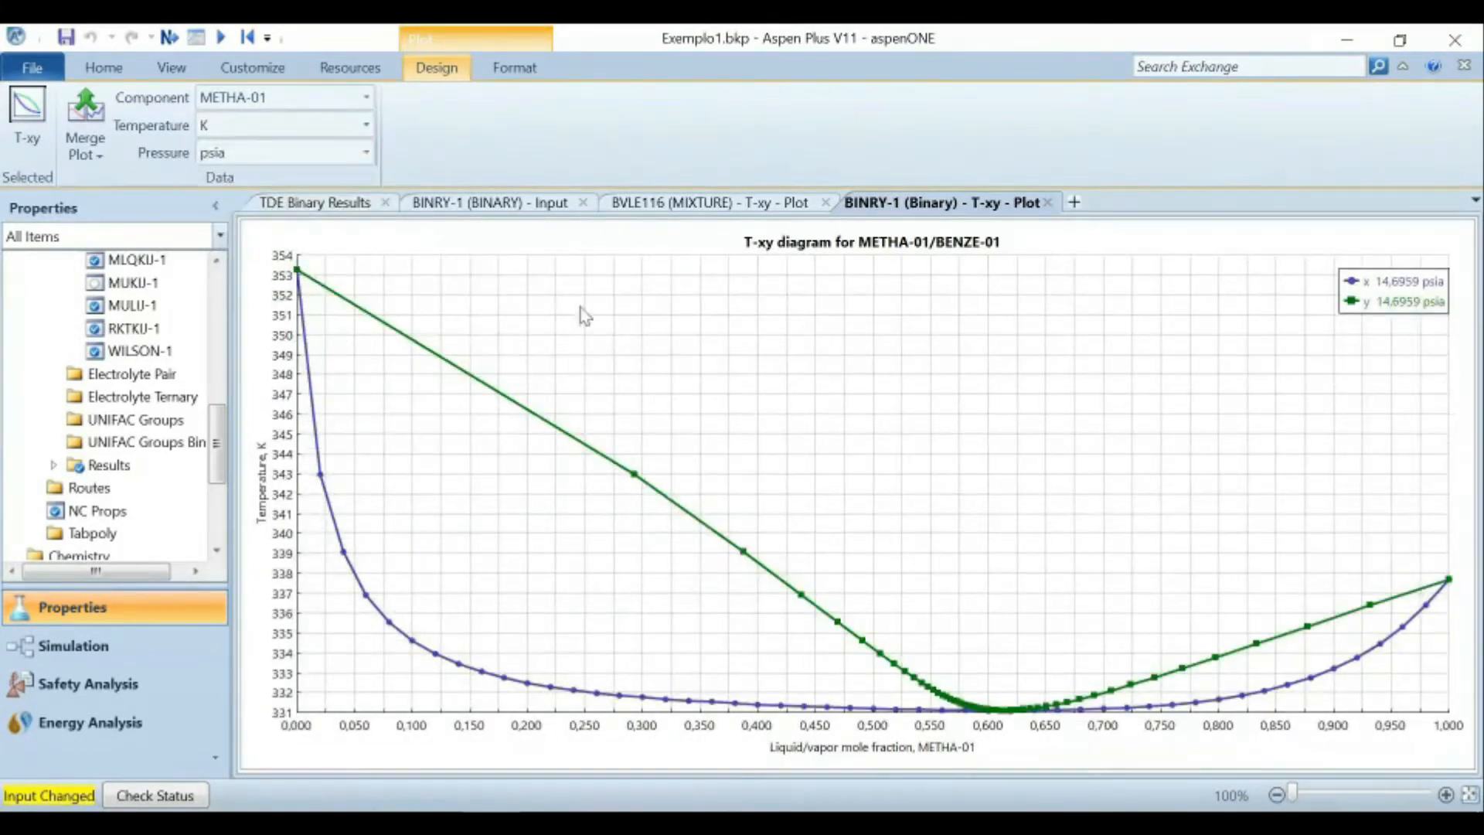
Compare the experimental BVLE116 T-xy plot with the BINRY-1 analysis plot.
{"action": "left_click", "coordinate": [710, 202]}
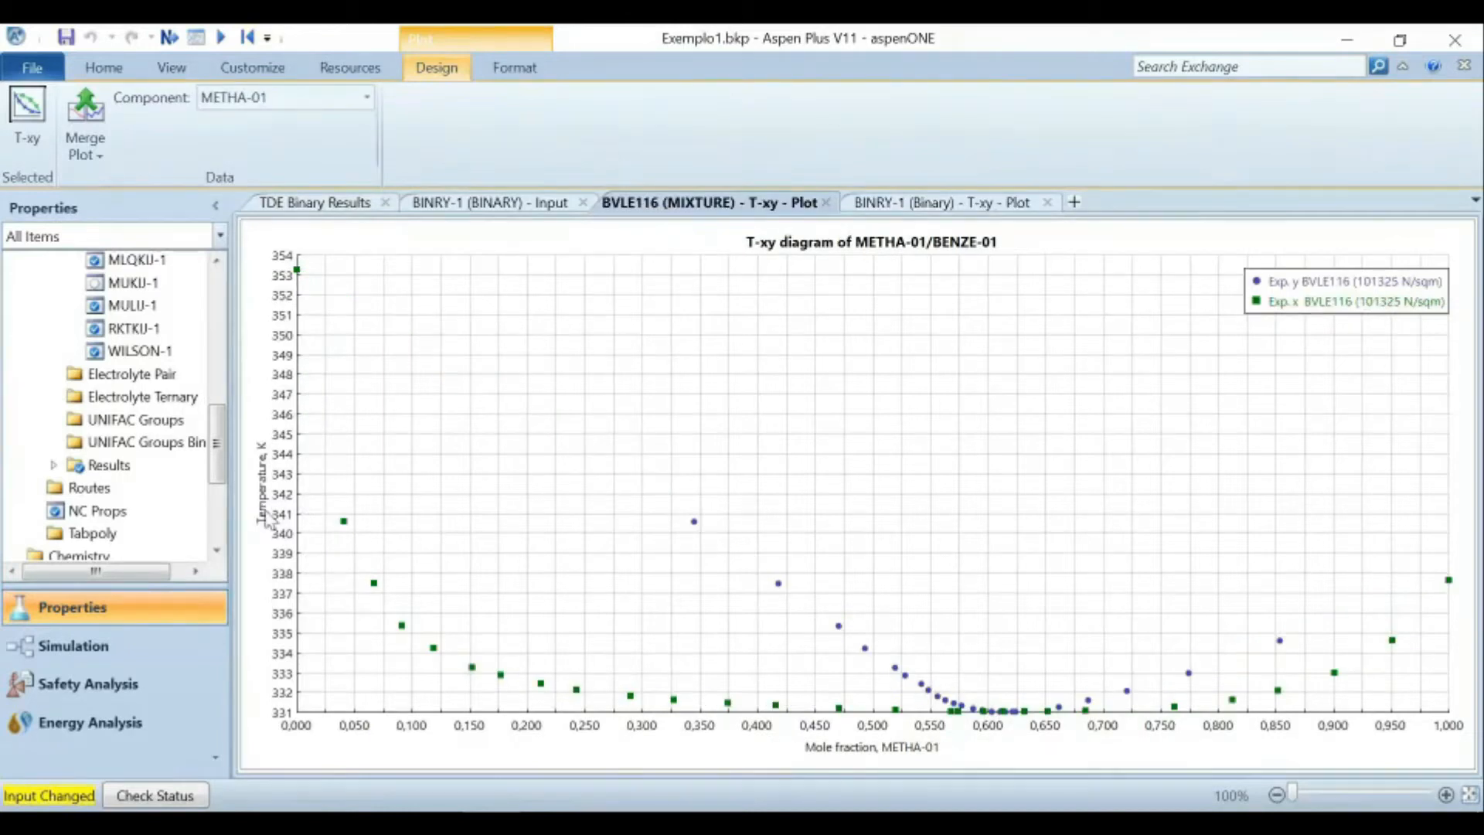
{"action": "left_click", "coordinate": [891, 212]}
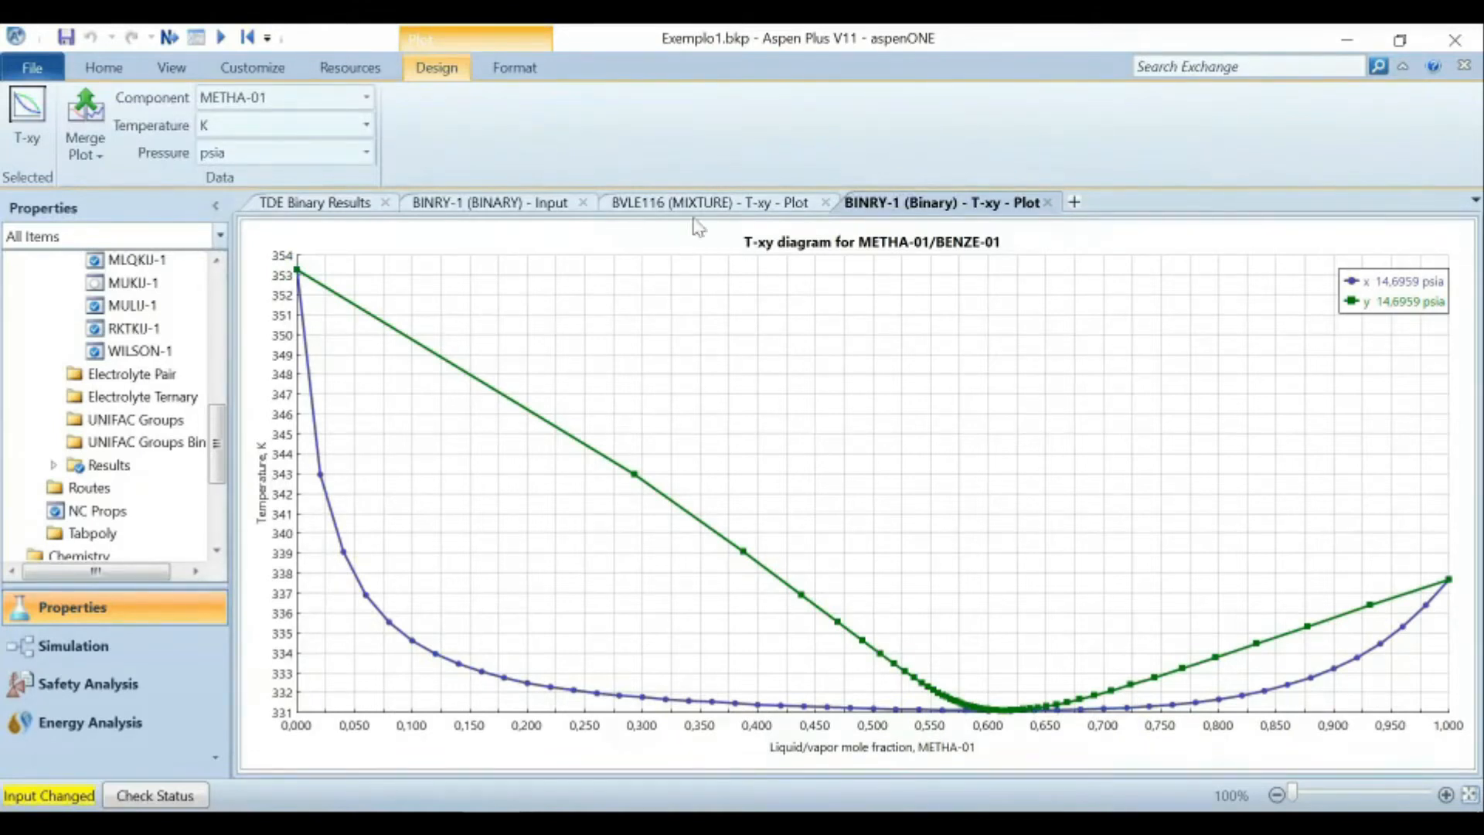
{"action": "left_click", "coordinate": [705, 206]}
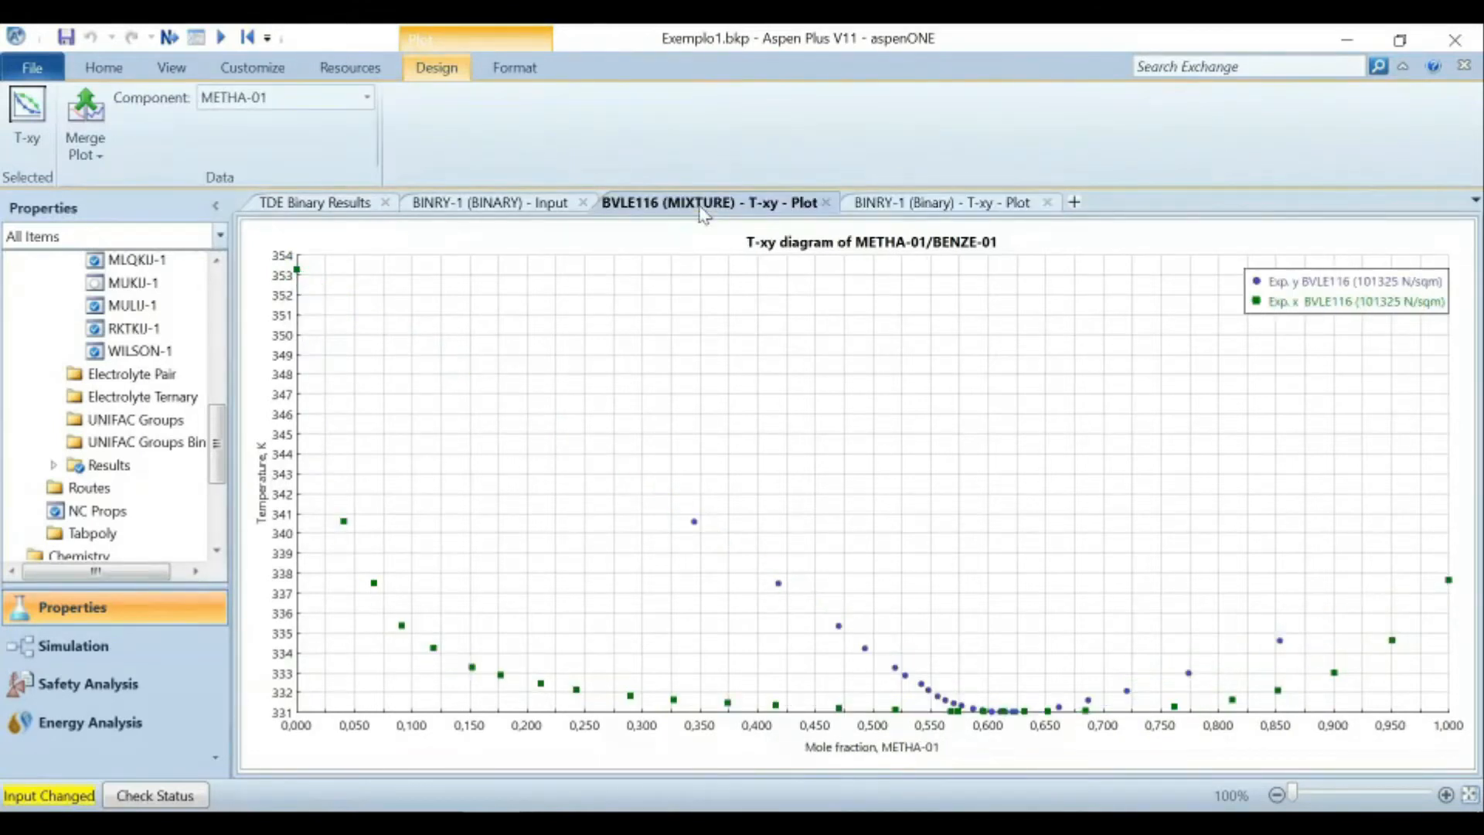
{"action": "left_click", "coordinate": [937, 208]}
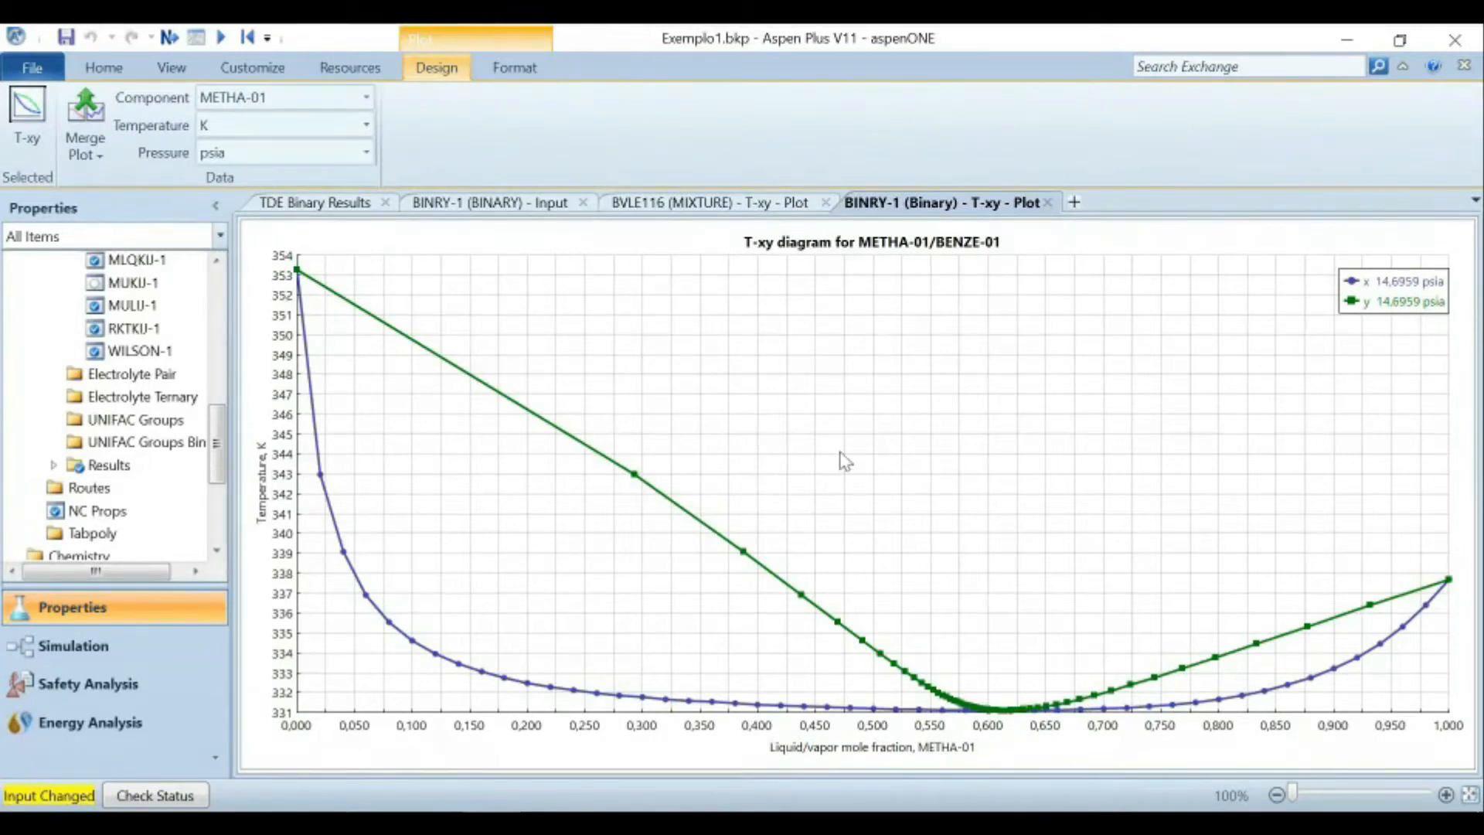
{"action": "right_click", "coordinate": [771, 511]}
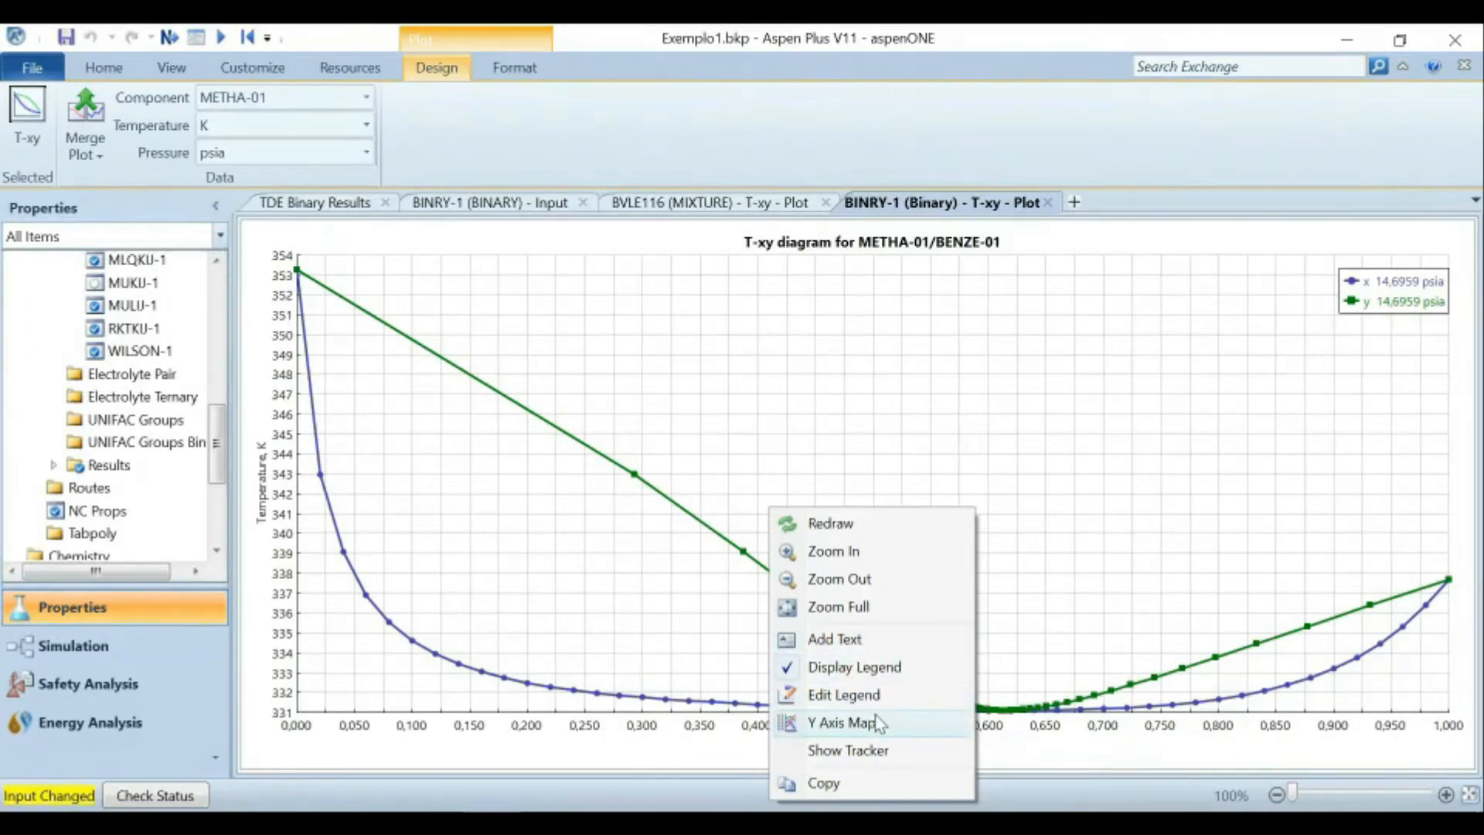
{"action": "left_click", "coordinate": [1073, 496]}
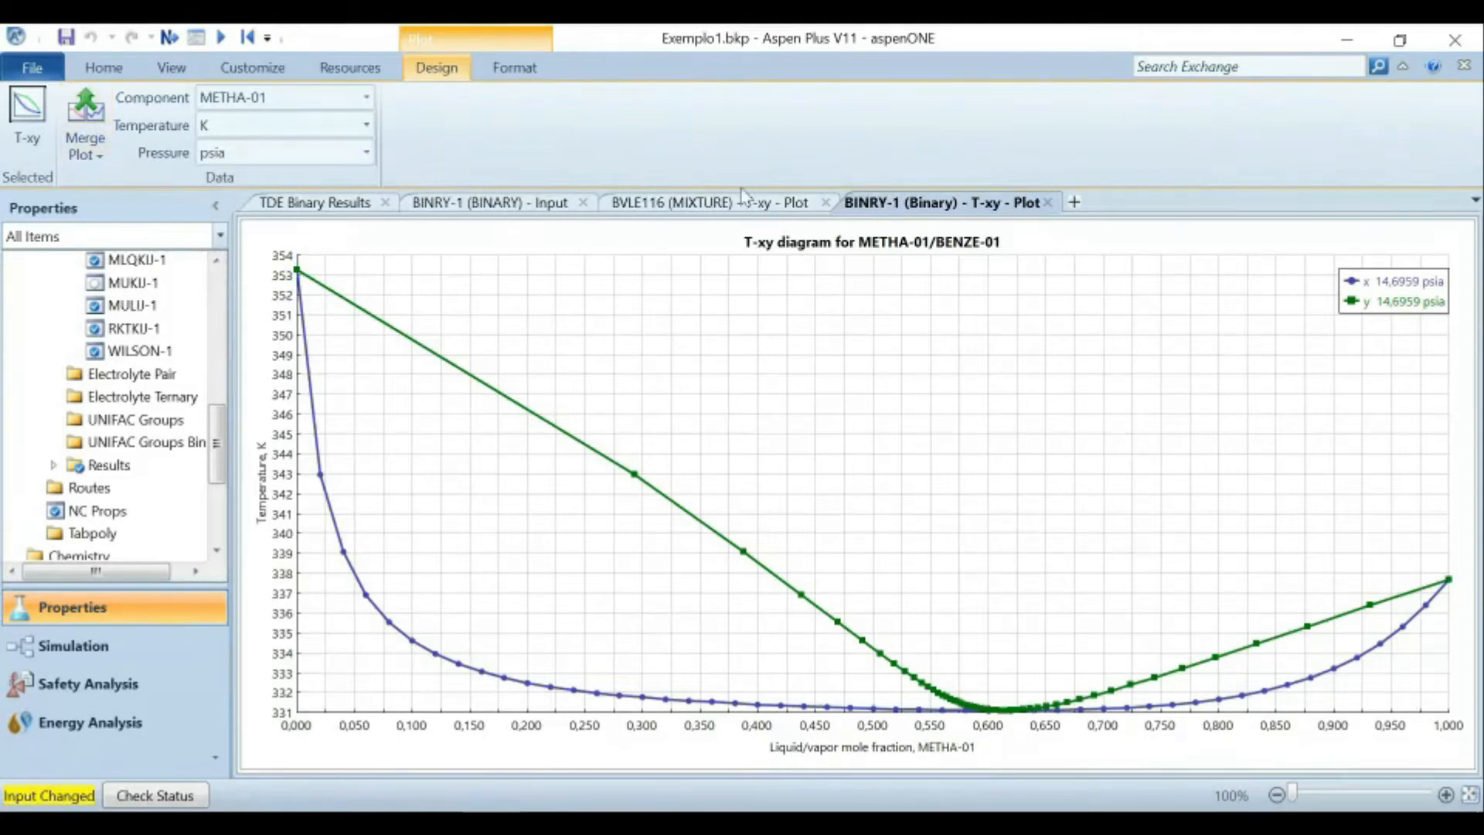
{"action": "left_click", "coordinate": [710, 201]}
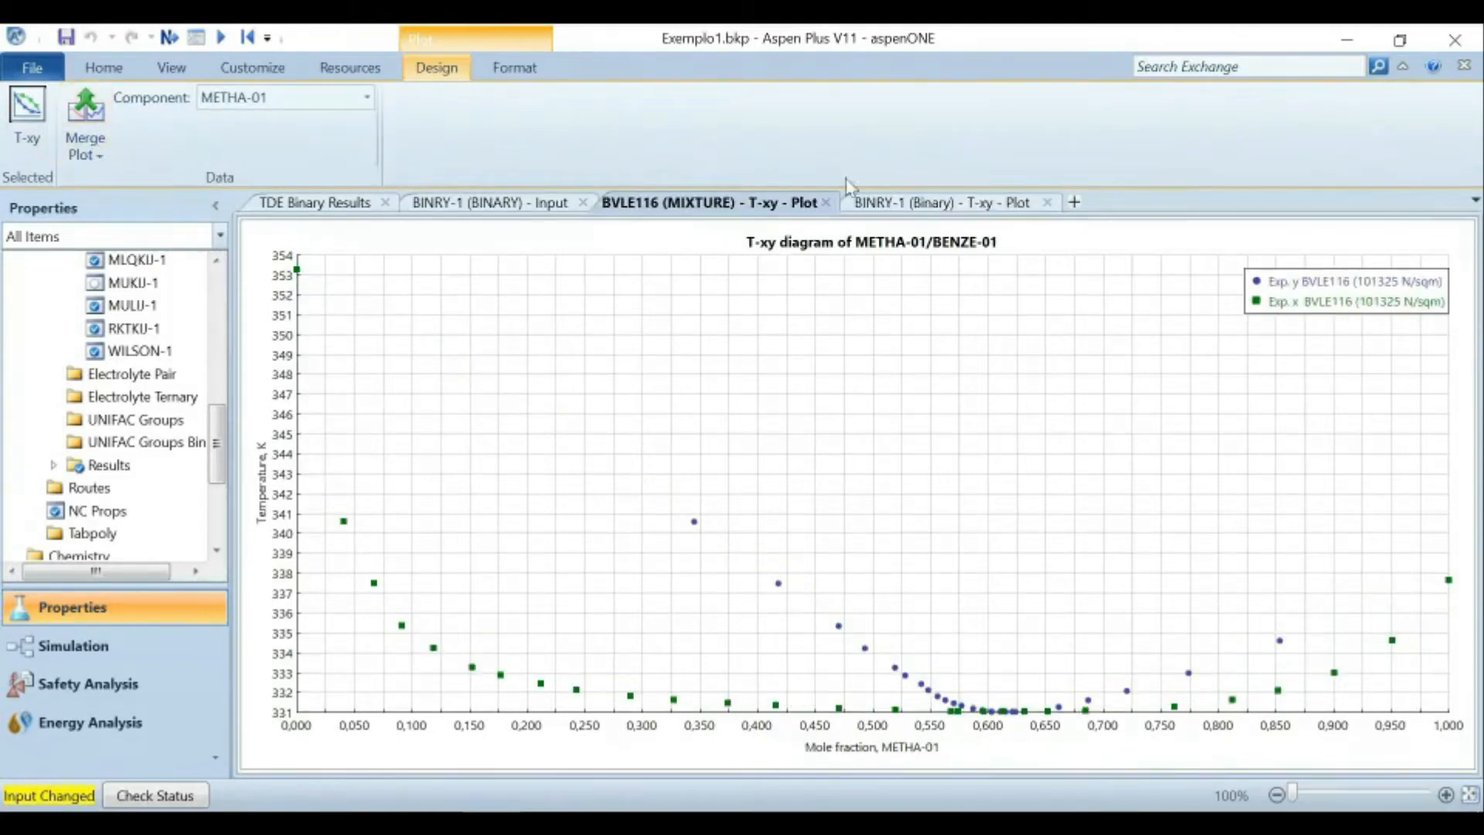
{"action": "left_click", "coordinate": [881, 203]}
{"action": "left_click", "coordinate": [719, 205]}
{"action": "left_click", "coordinate": [871, 205]}
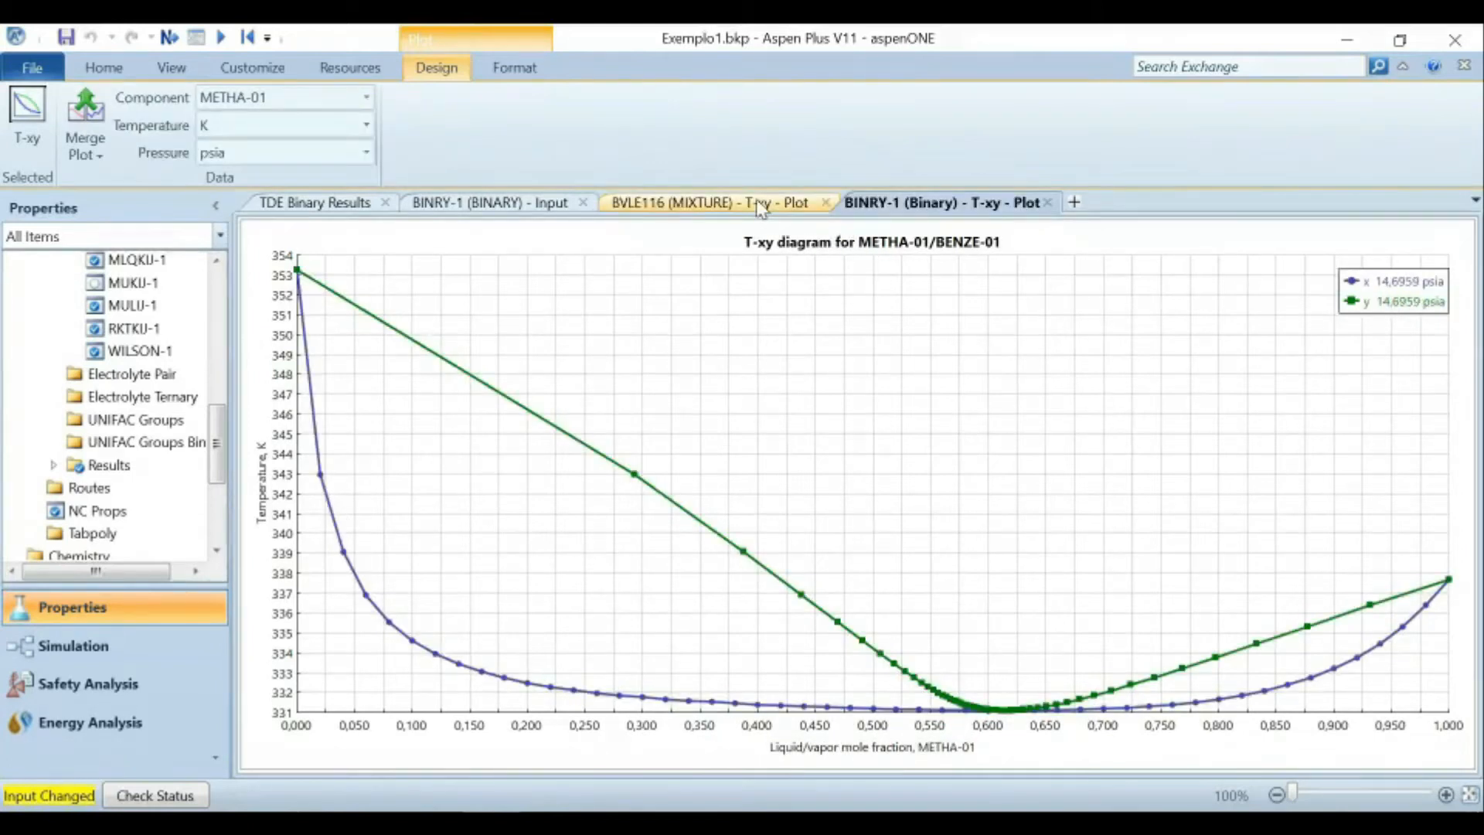
Merge the BINRY-1 plot with the BVLE116 T-xy plot and map all curves to a single Y axis.
{"action": "left_click", "coordinate": [89, 159]}
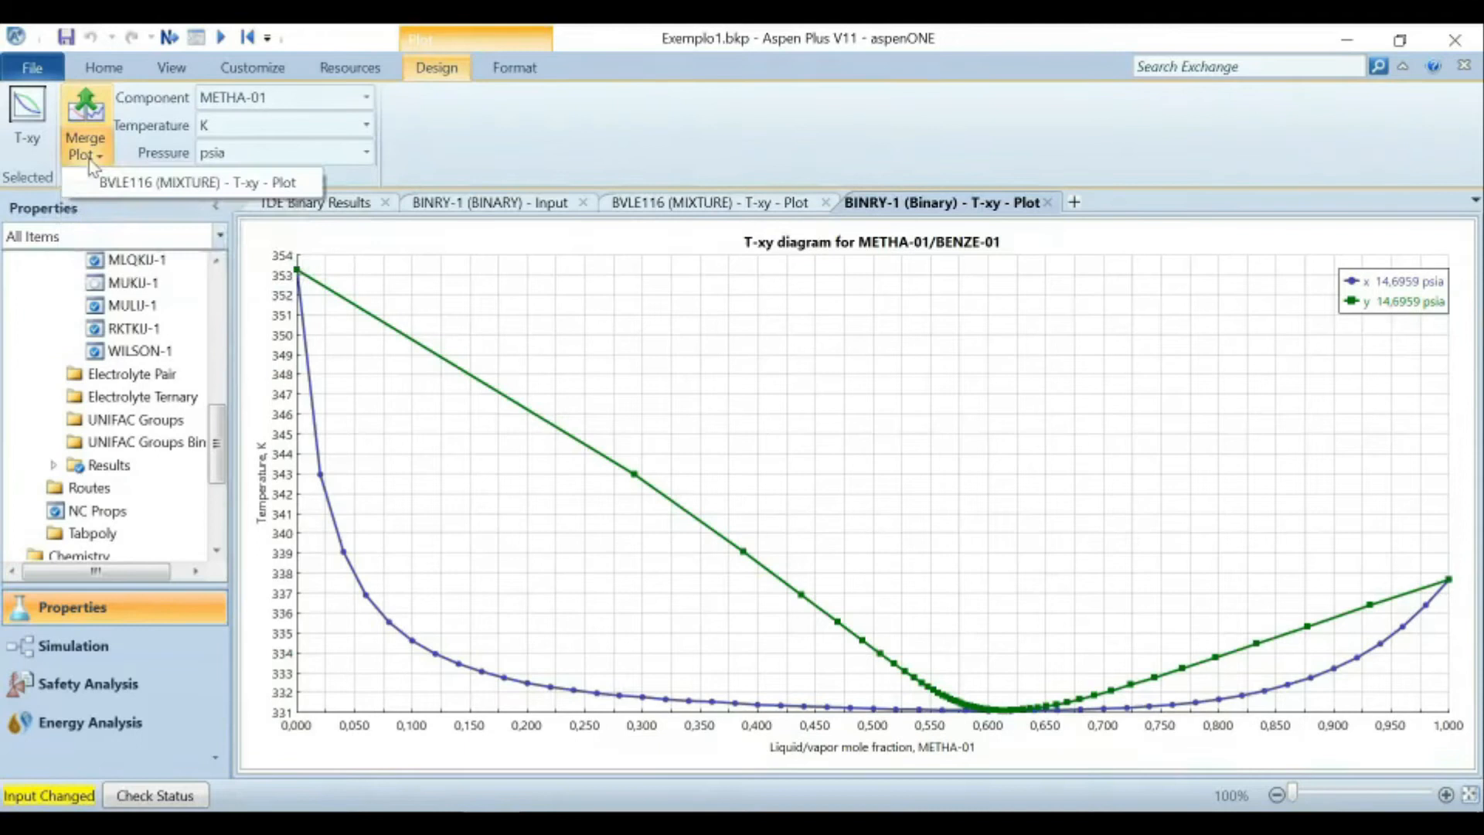
{"action": "left_click", "coordinate": [127, 185]}
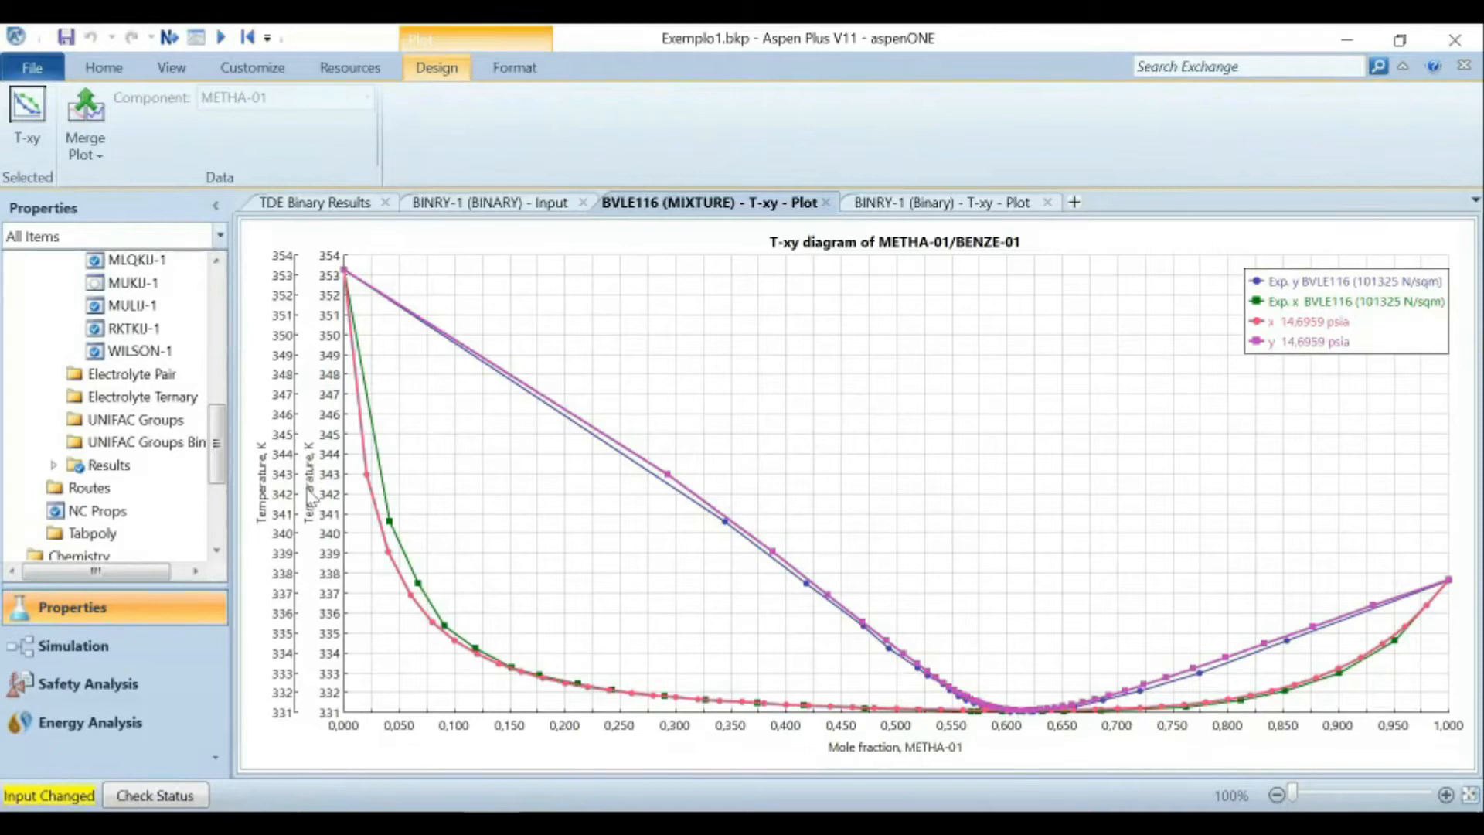
{"action": "right_click", "coordinate": [454, 440]}
{"action": "left_click", "coordinate": [454, 441]}
{"action": "right_click", "coordinate": [592, 492]}
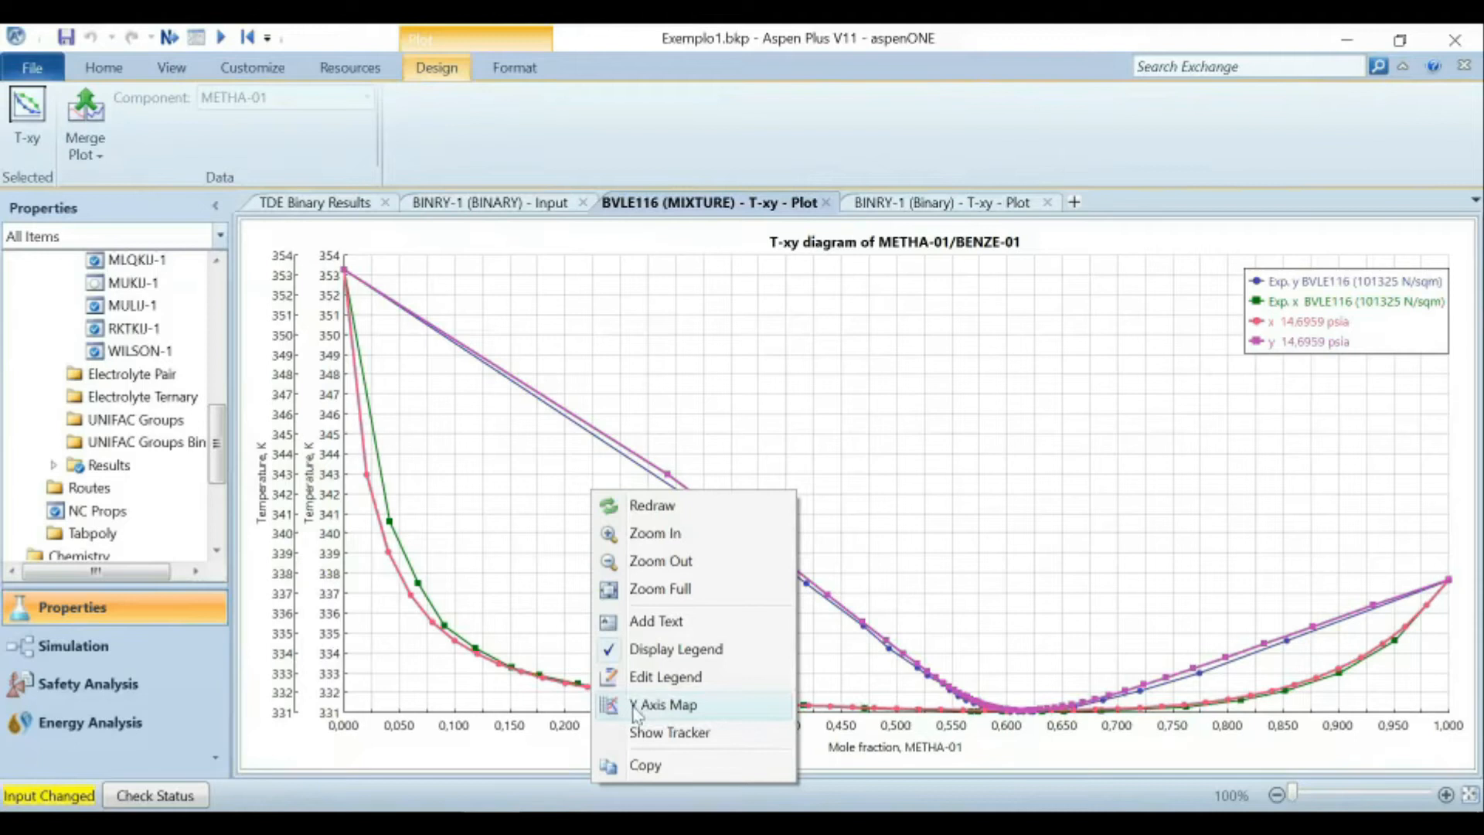
{"action": "left_click", "coordinate": [683, 705]}
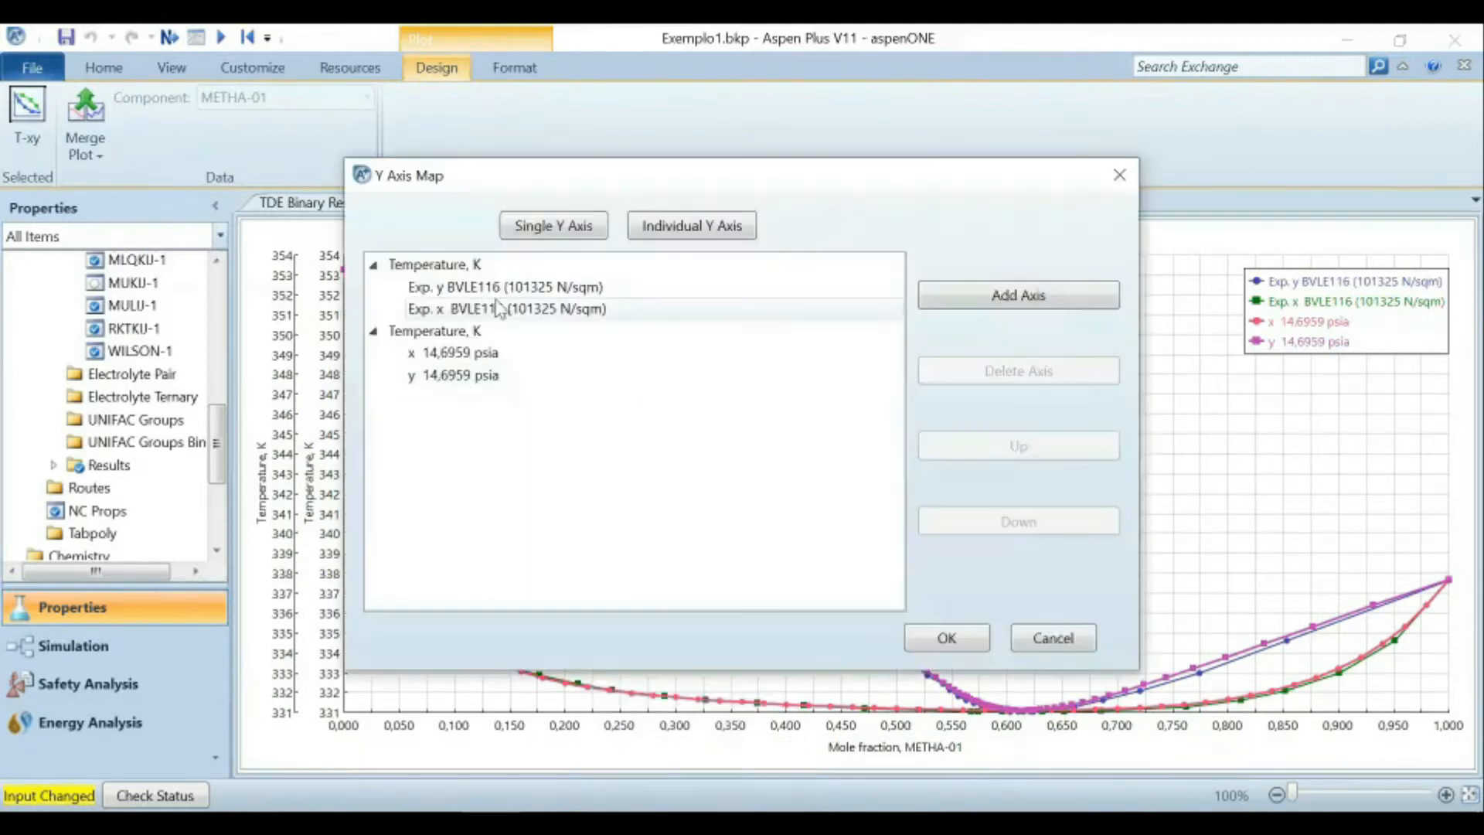
{"action": "left_click", "coordinate": [564, 225]}
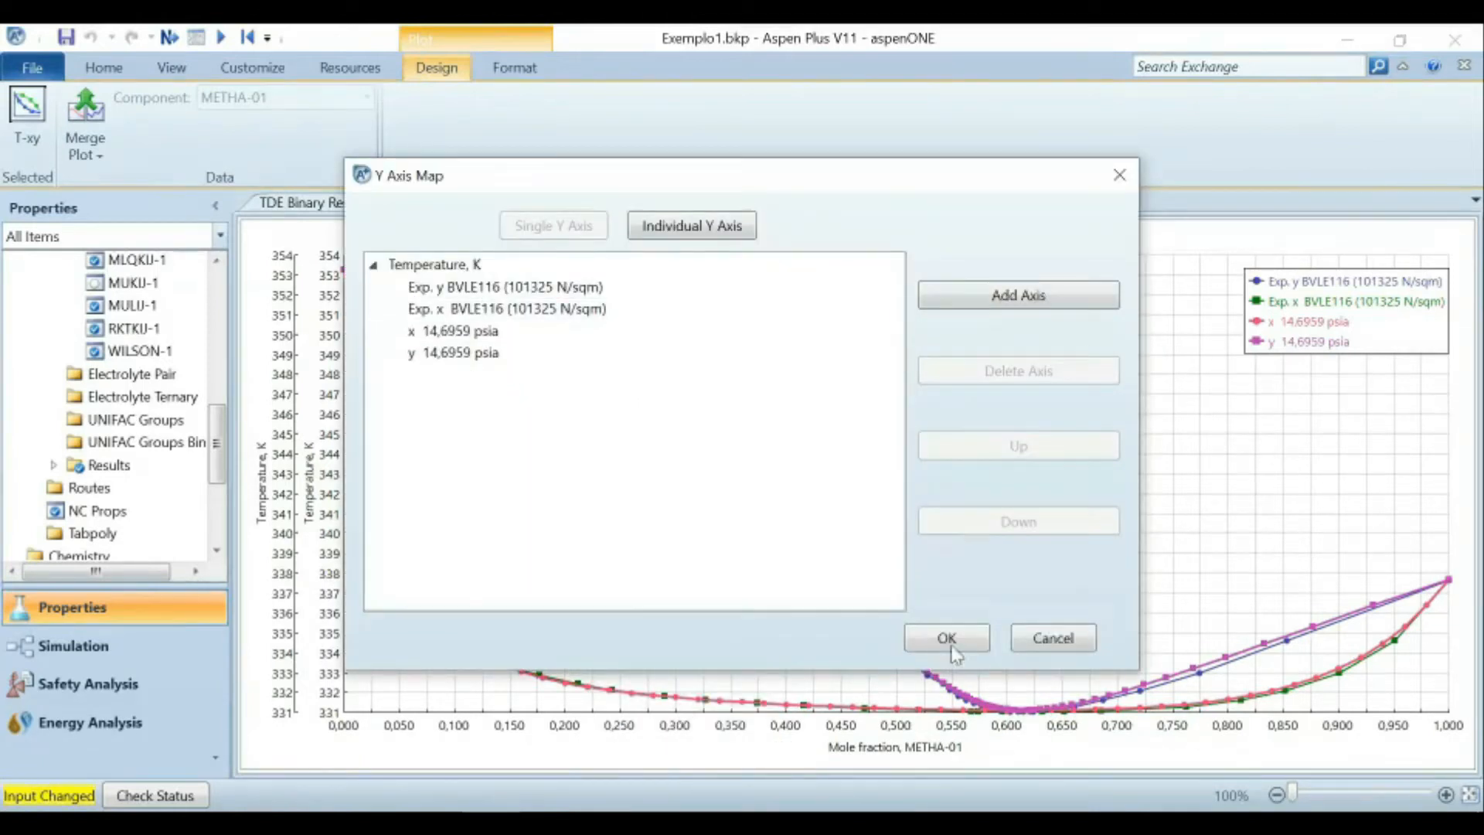
{"action": "left_click", "coordinate": [979, 642]}
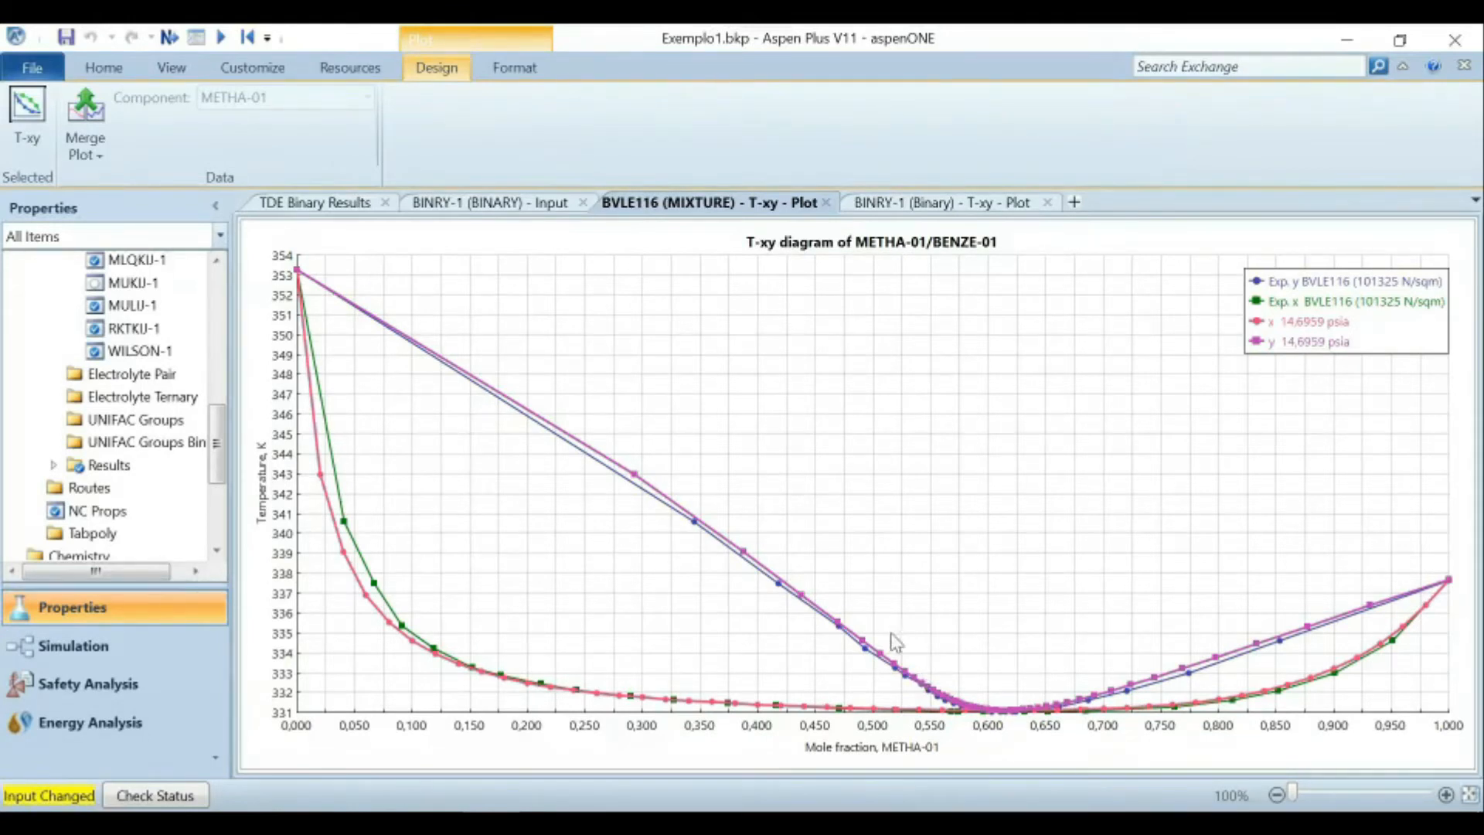
Switch to the PowerPoint presentation and read the second exercise on slide 5, about checking the PENG-ROBINSON model for methanol–benzene.
{"action": "scroll", "coordinate": [121, 420], "scroll_direction": "up", "scroll_amount": 4}
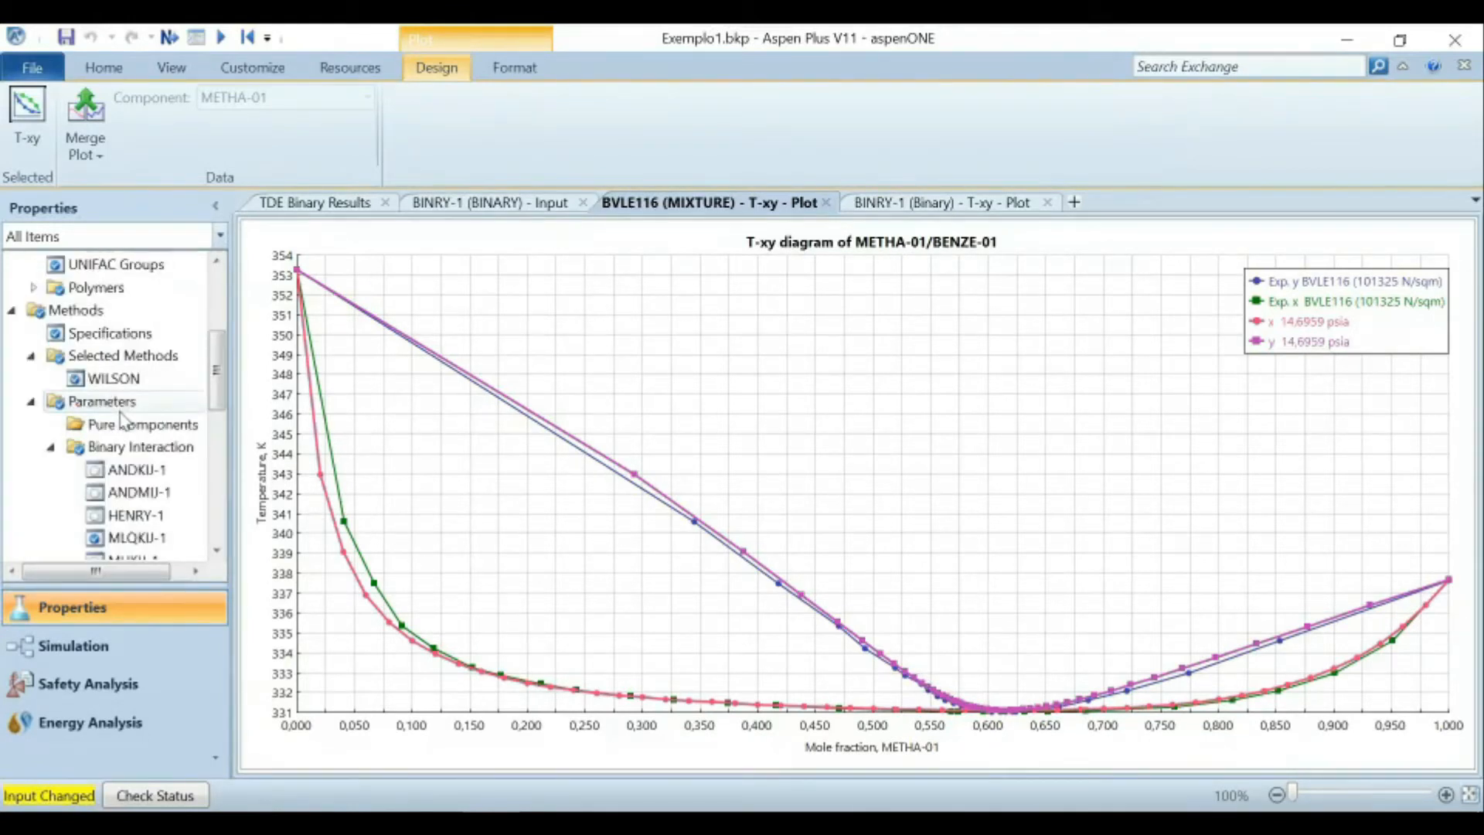
{"action": "scroll", "coordinate": [122, 420], "scroll_direction": "up", "scroll_amount": 4}
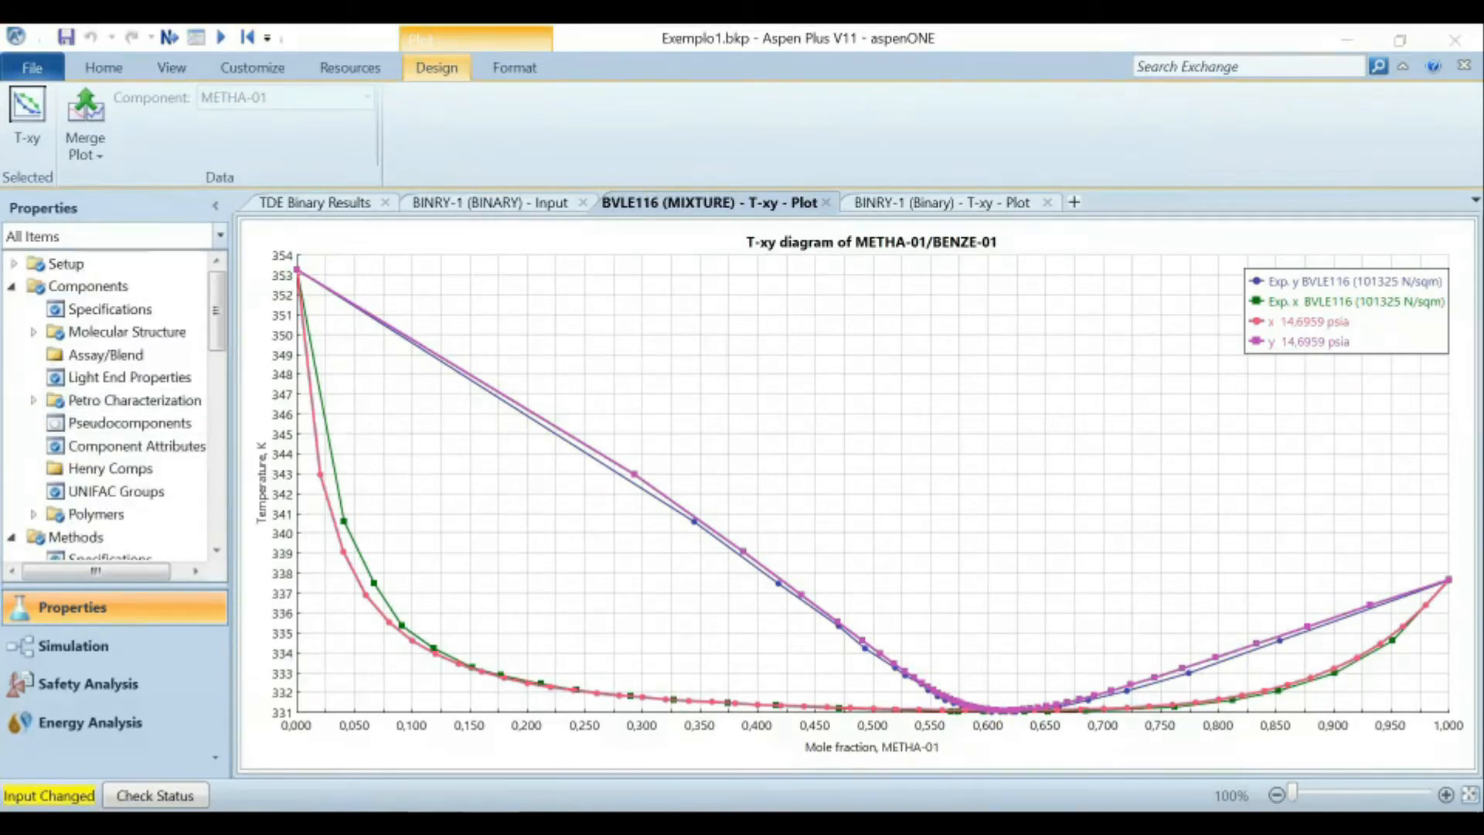
{"action": "key", "text": "alt+Tab"}
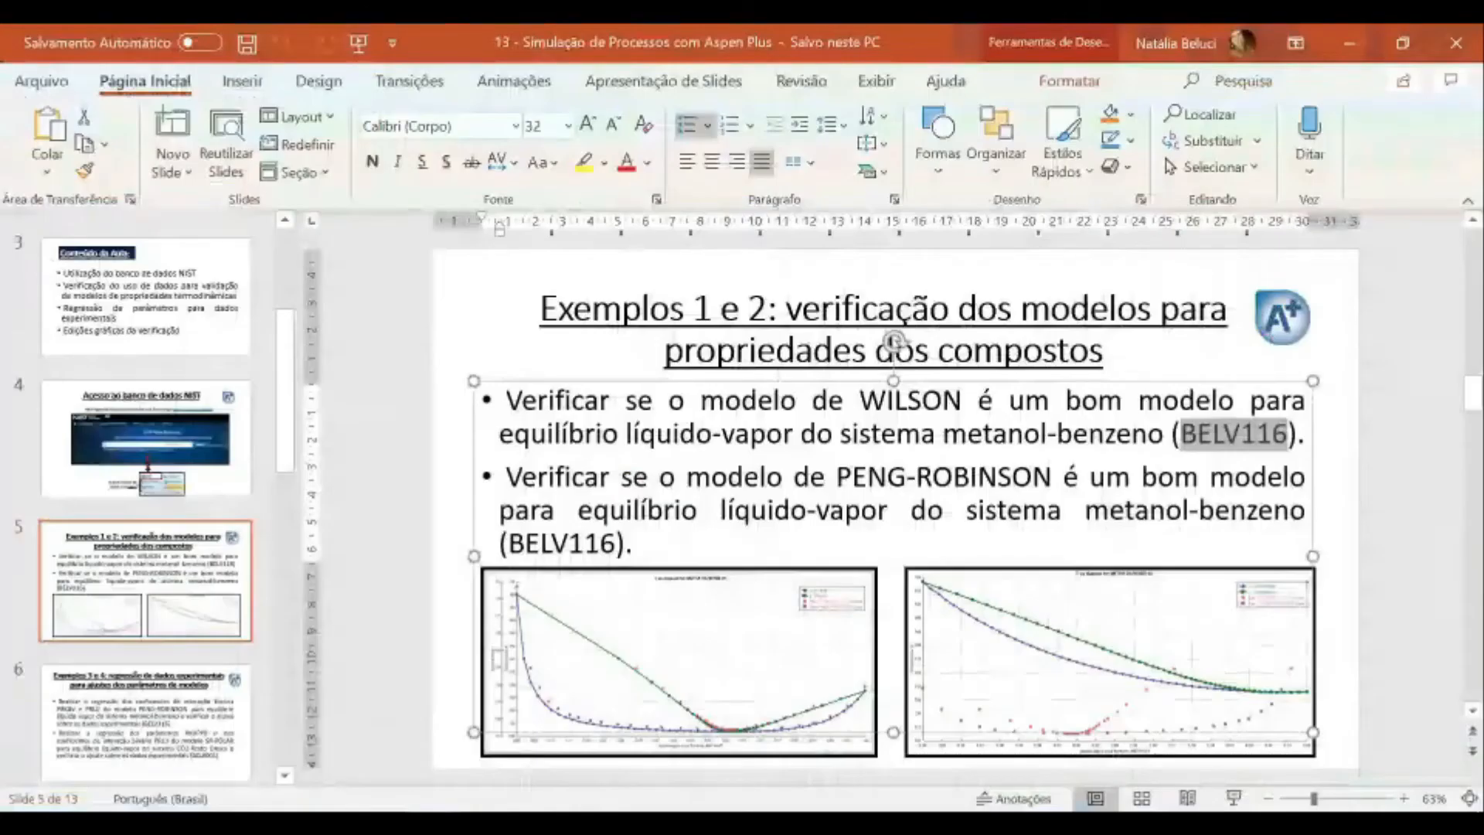
{"action": "left_click", "coordinate": [394, 495]}
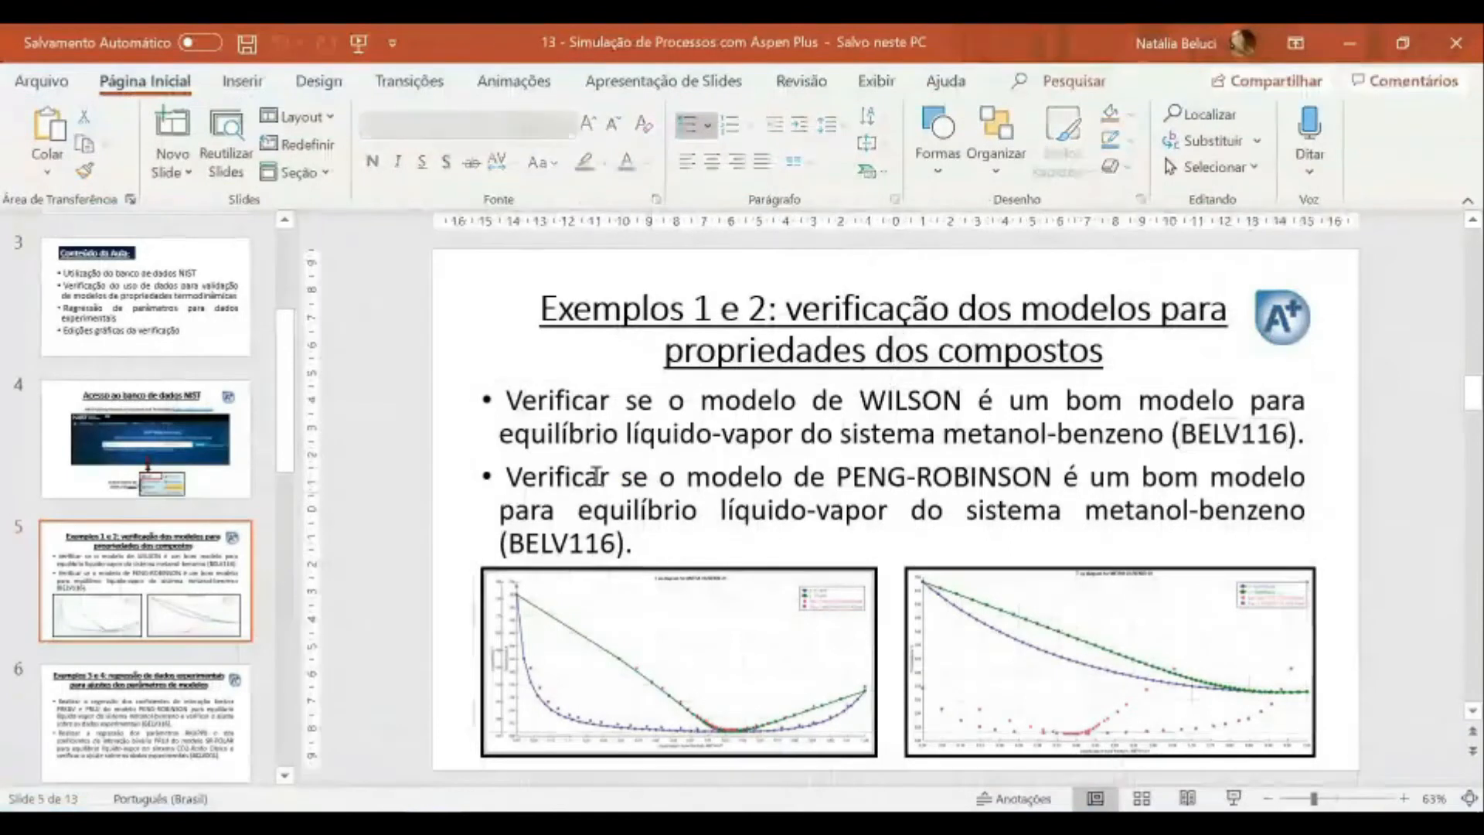
{"action": "left_click_drag", "start_coordinate": [525, 485], "coordinate": [654, 544]}
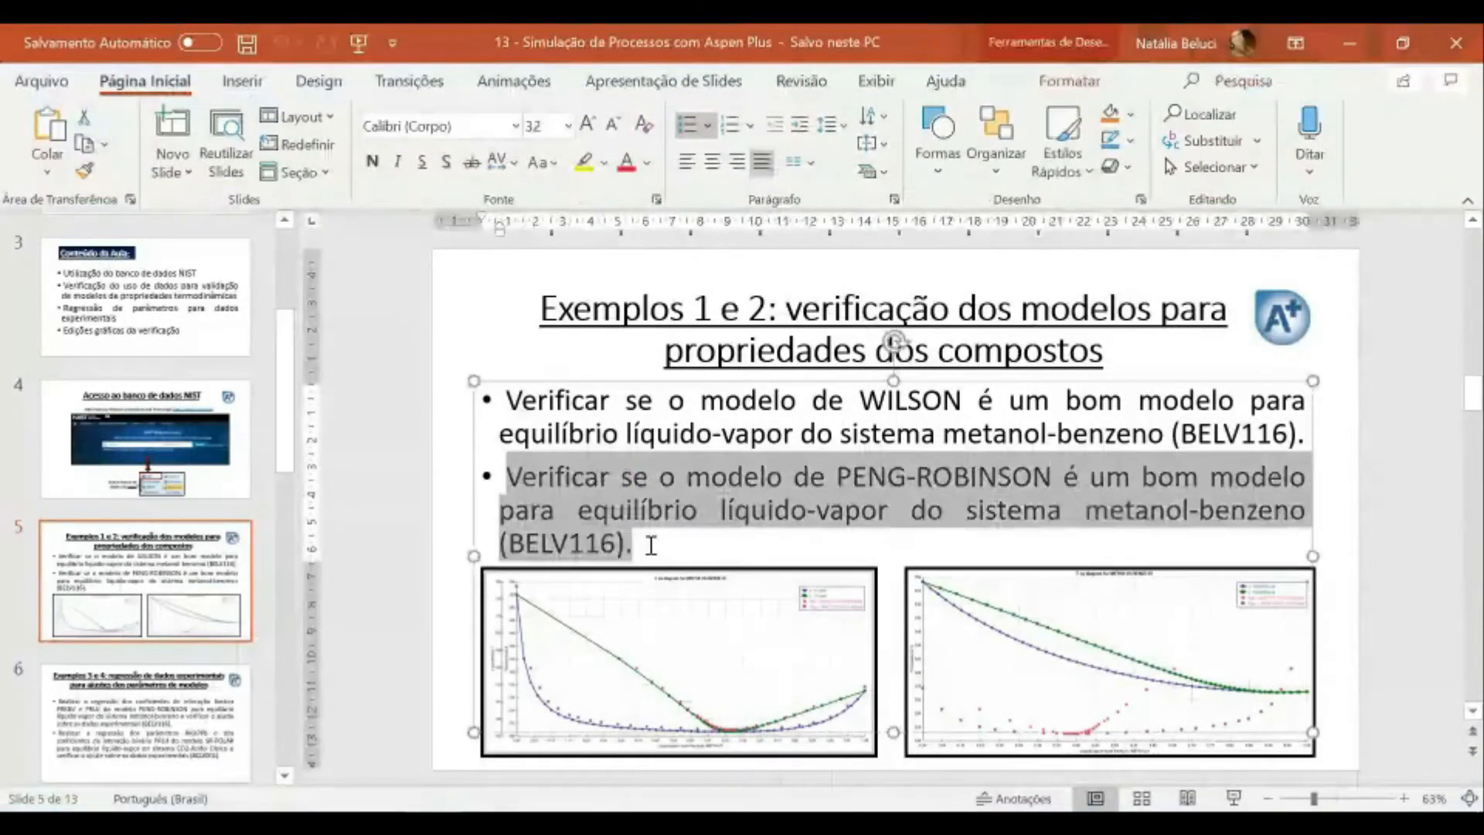
{"action": "left_click", "coordinate": [463, 783]}
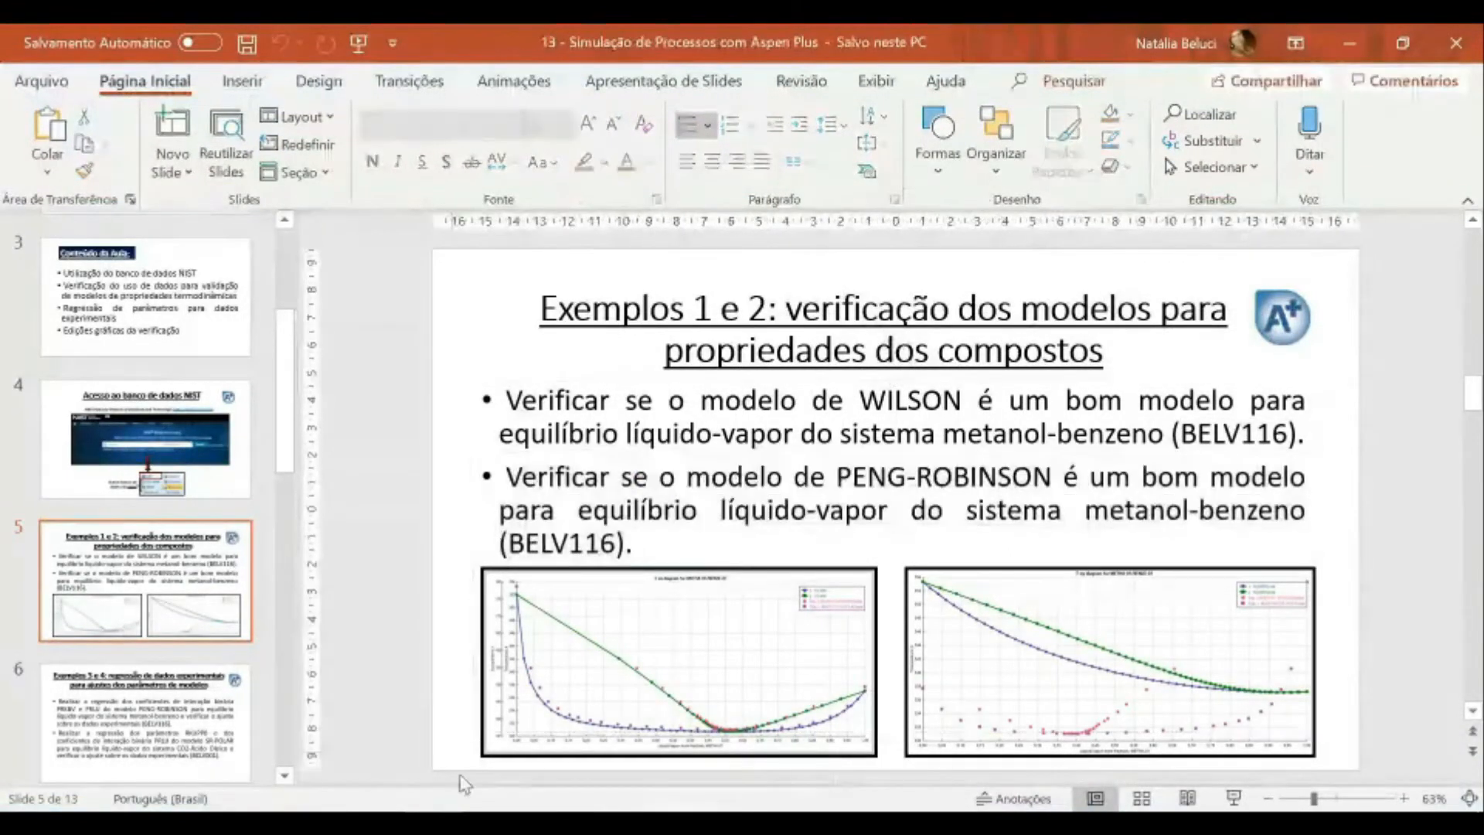
Switch back to Aspen Plus and open the WILSON selected method to view its property routes.
{"action": "key", "text": "alt+Tab"}
{"action": "scroll", "coordinate": [122, 473], "scroll_direction": "down", "scroll_amount": 6}
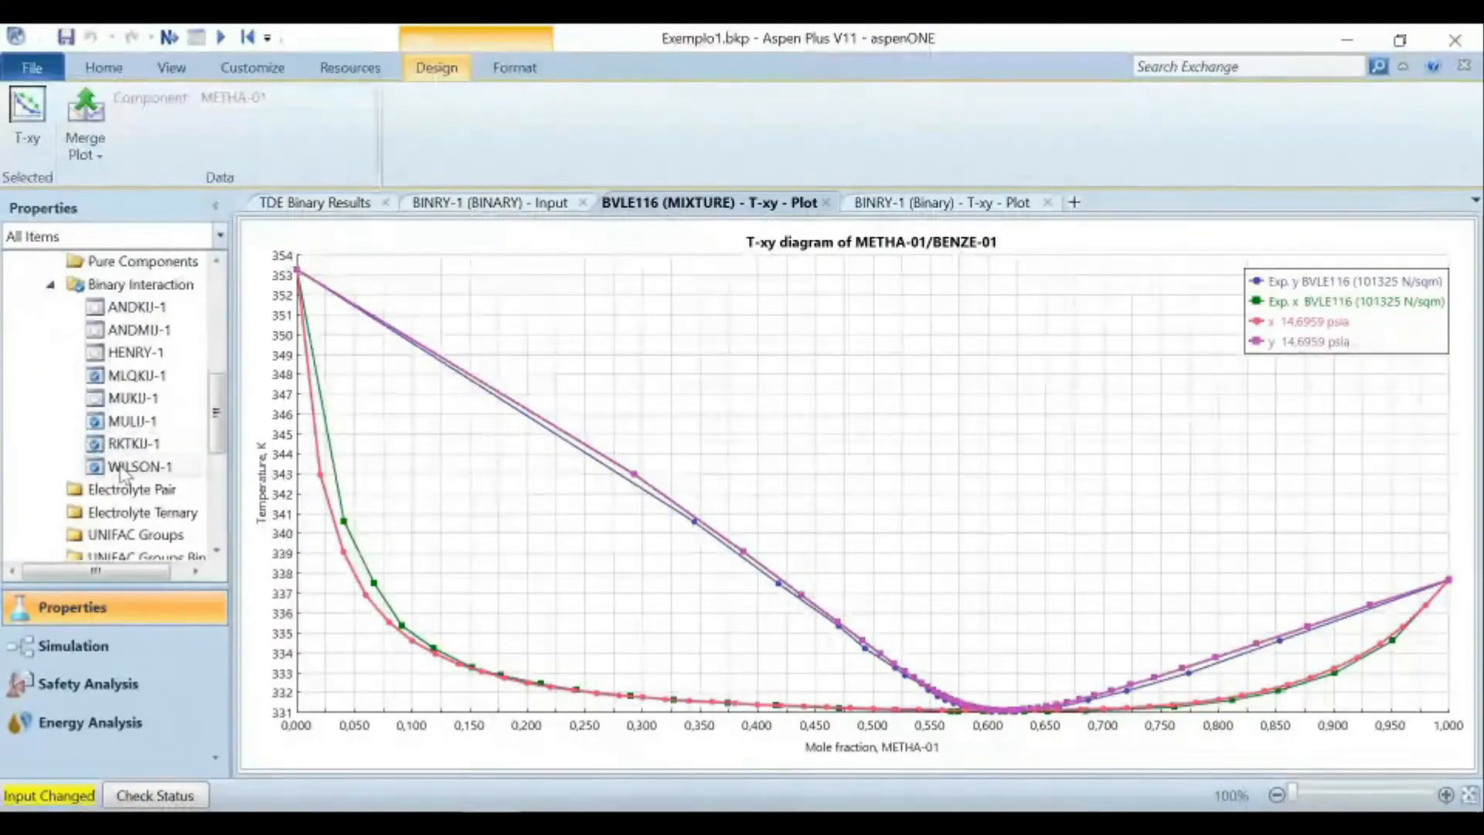
{"action": "scroll", "coordinate": [121, 473], "scroll_direction": "up", "scroll_amount": 2}
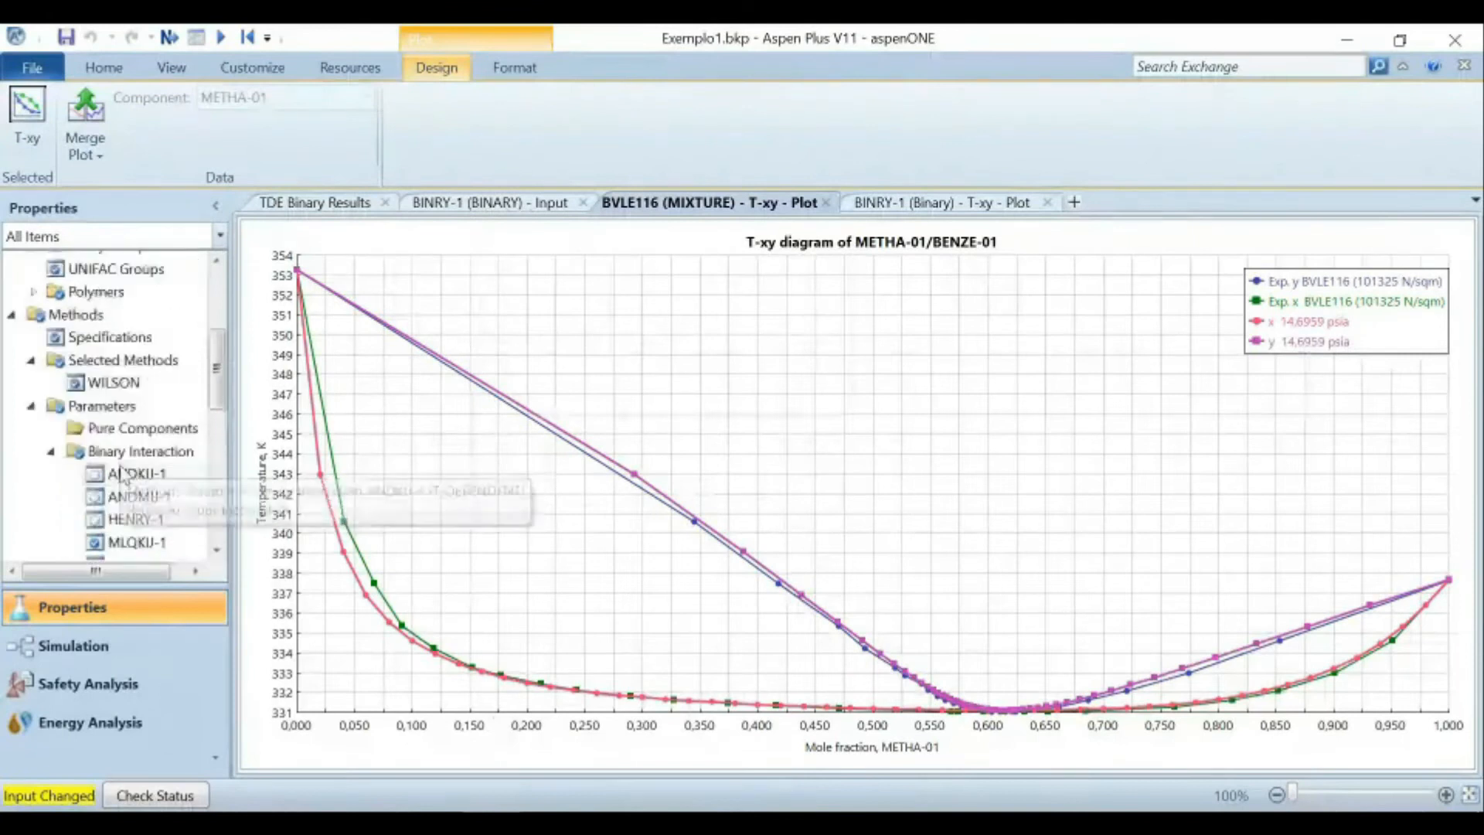
{"action": "left_click", "coordinate": [99, 382]}
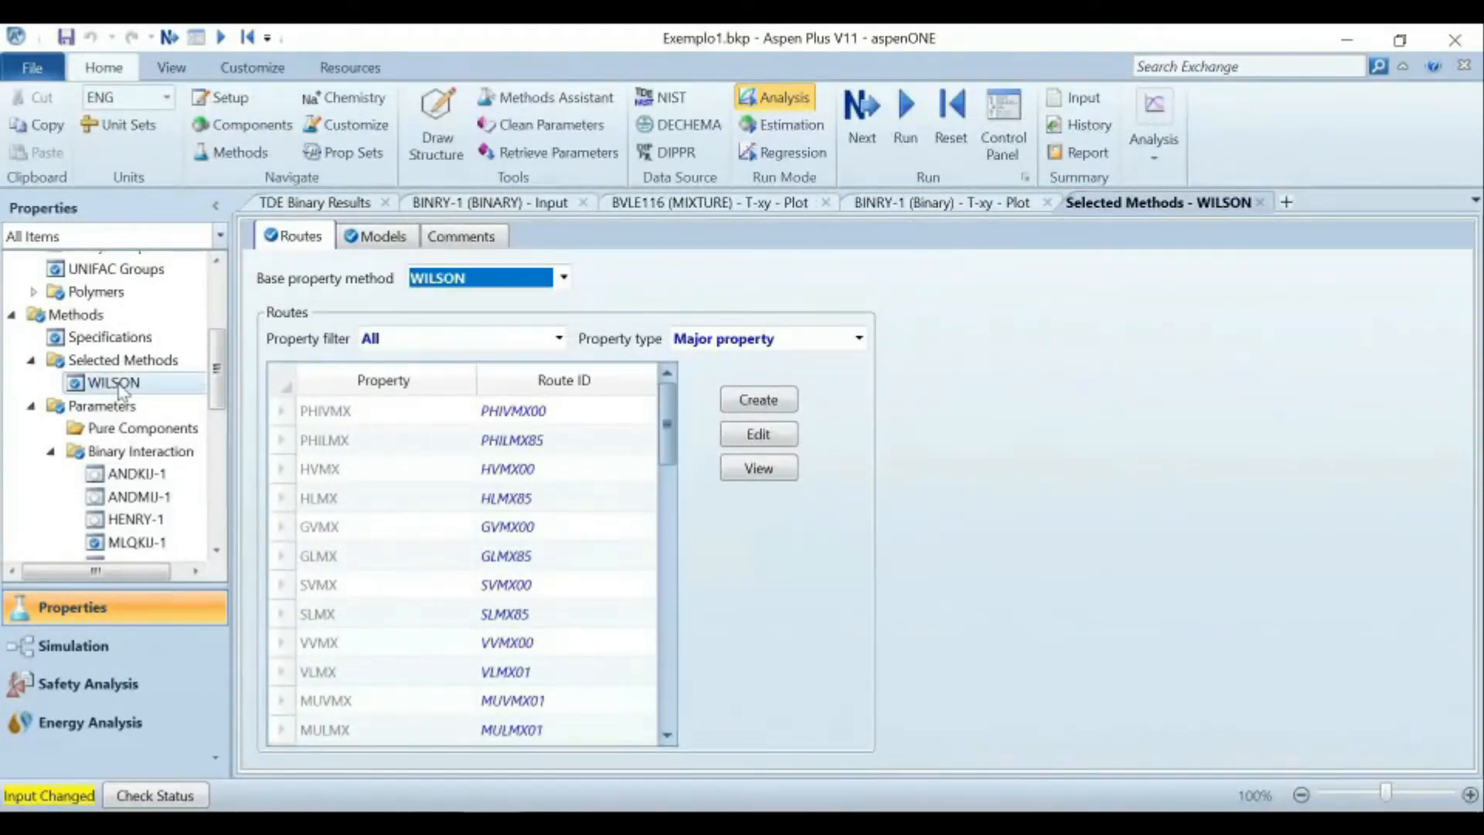
Set the base property method in the Methods specifications to PENG-ROB.
{"action": "scroll", "coordinate": [118, 383], "scroll_direction": "down", "scroll_amount": 5}
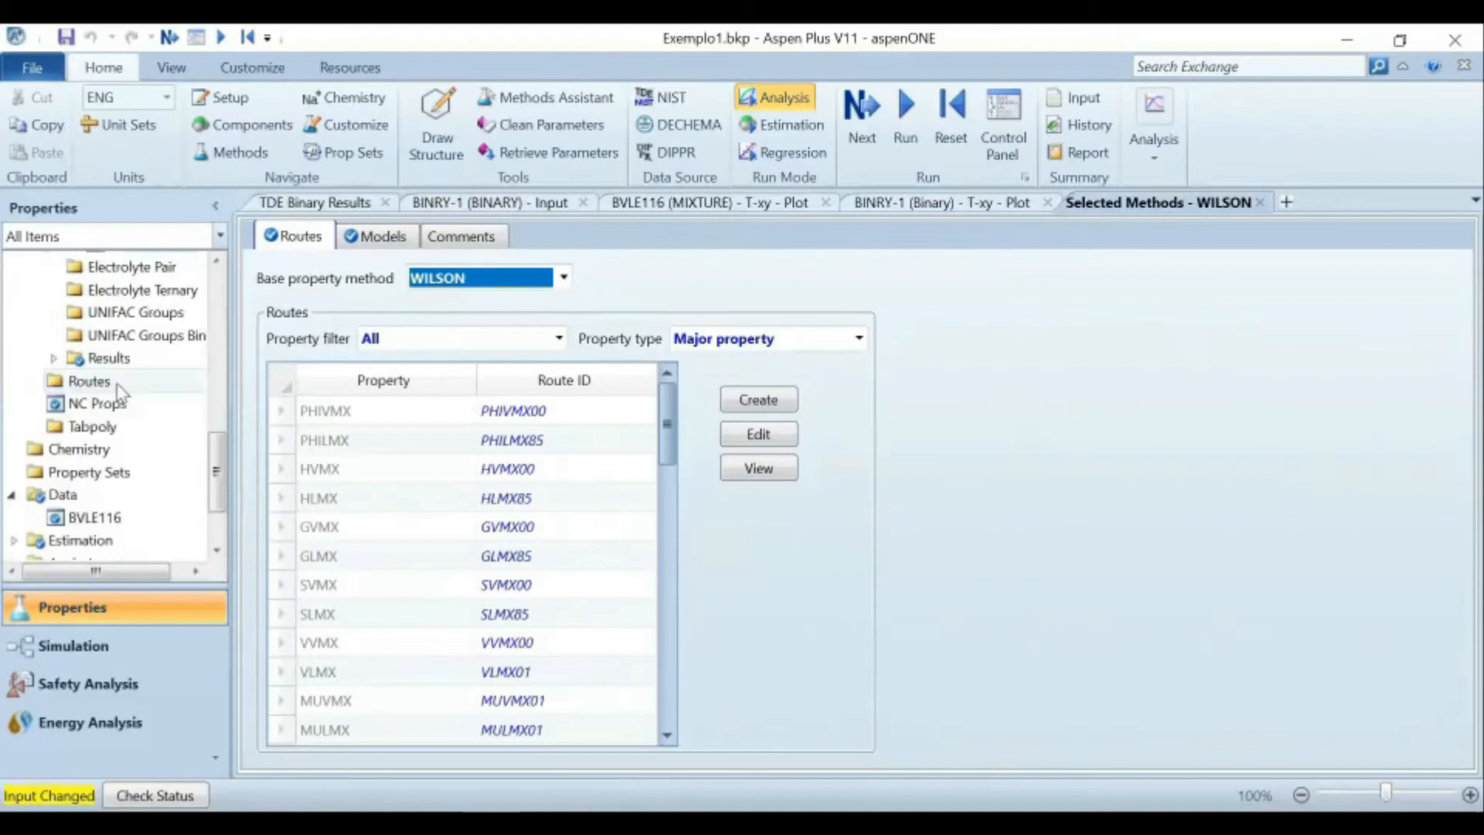
{"action": "scroll", "coordinate": [117, 383], "scroll_direction": "down", "scroll_amount": 2}
{"action": "scroll", "coordinate": [117, 384], "scroll_direction": "up", "scroll_amount": 10}
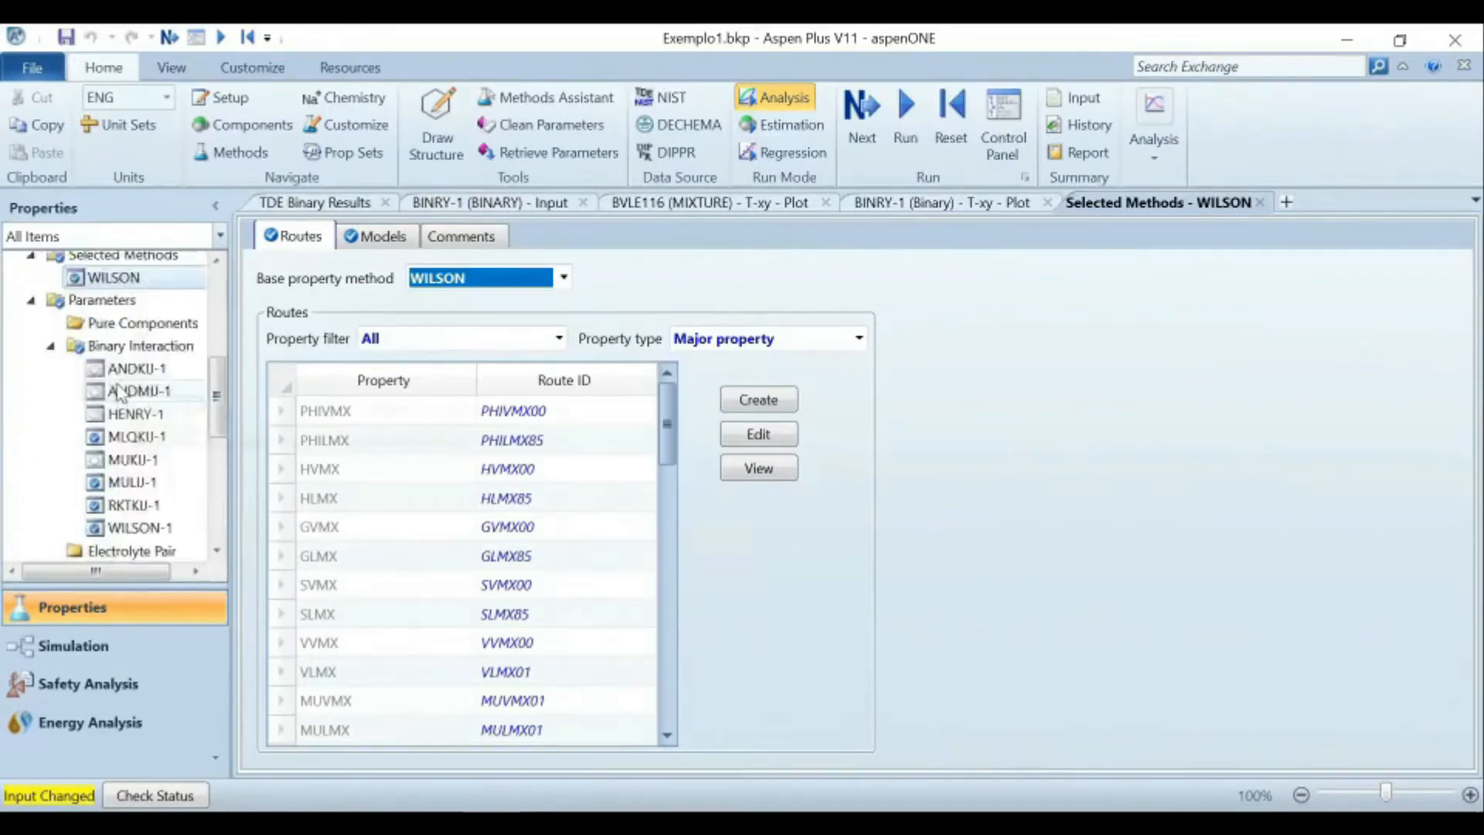
{"action": "scroll", "coordinate": [139, 452], "scroll_direction": "down", "scroll_amount": 1}
{"action": "scroll", "coordinate": [139, 454], "scroll_direction": "up", "scroll_amount": 2}
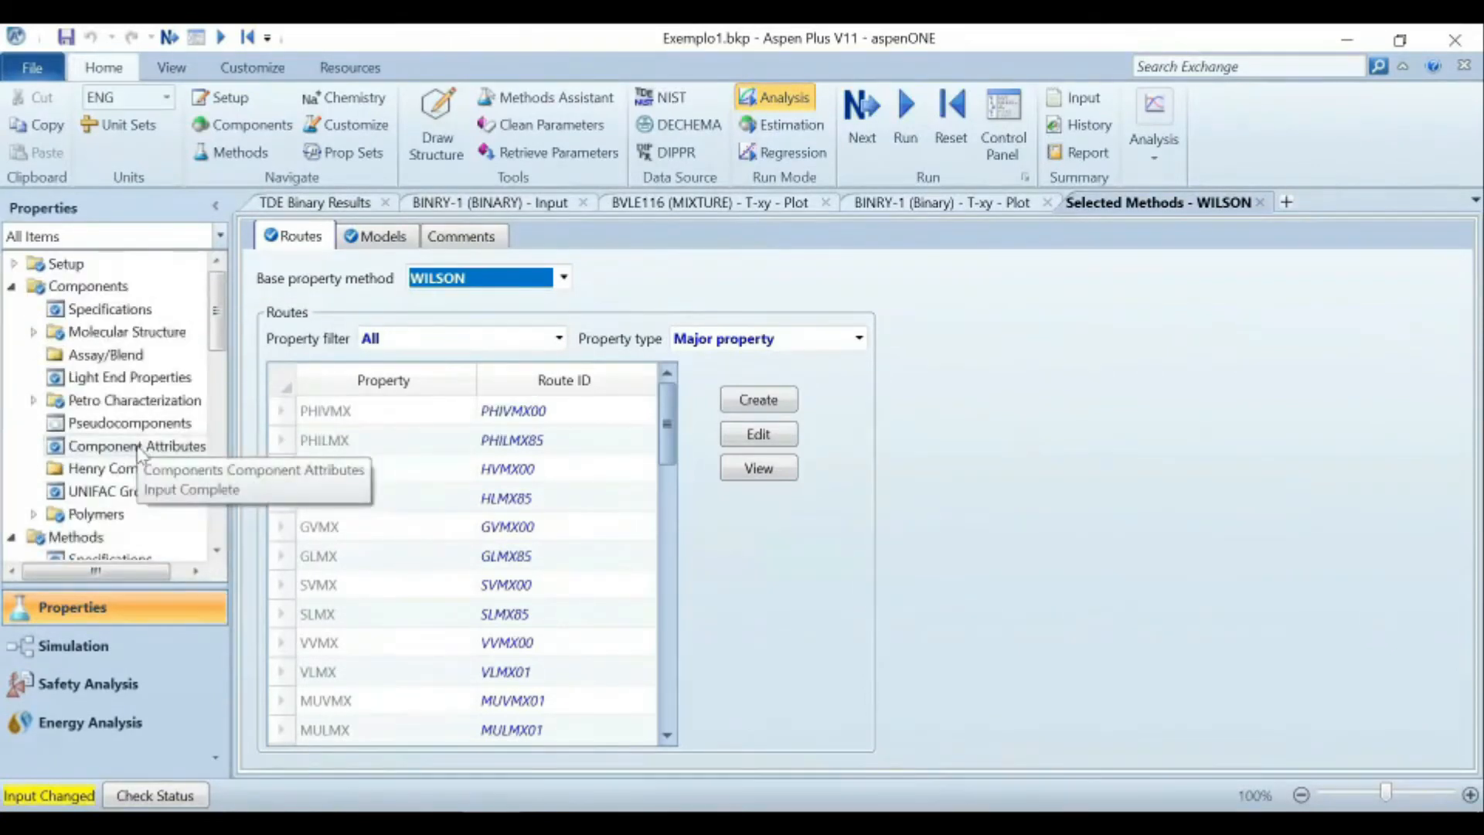
{"action": "scroll", "coordinate": [139, 456], "scroll_direction": "down", "scroll_amount": 3}
{"action": "scroll", "coordinate": [131, 479], "scroll_direction": "up", "scroll_amount": 3}
{"action": "scroll", "coordinate": [116, 507], "scroll_direction": "down", "scroll_amount": 1}
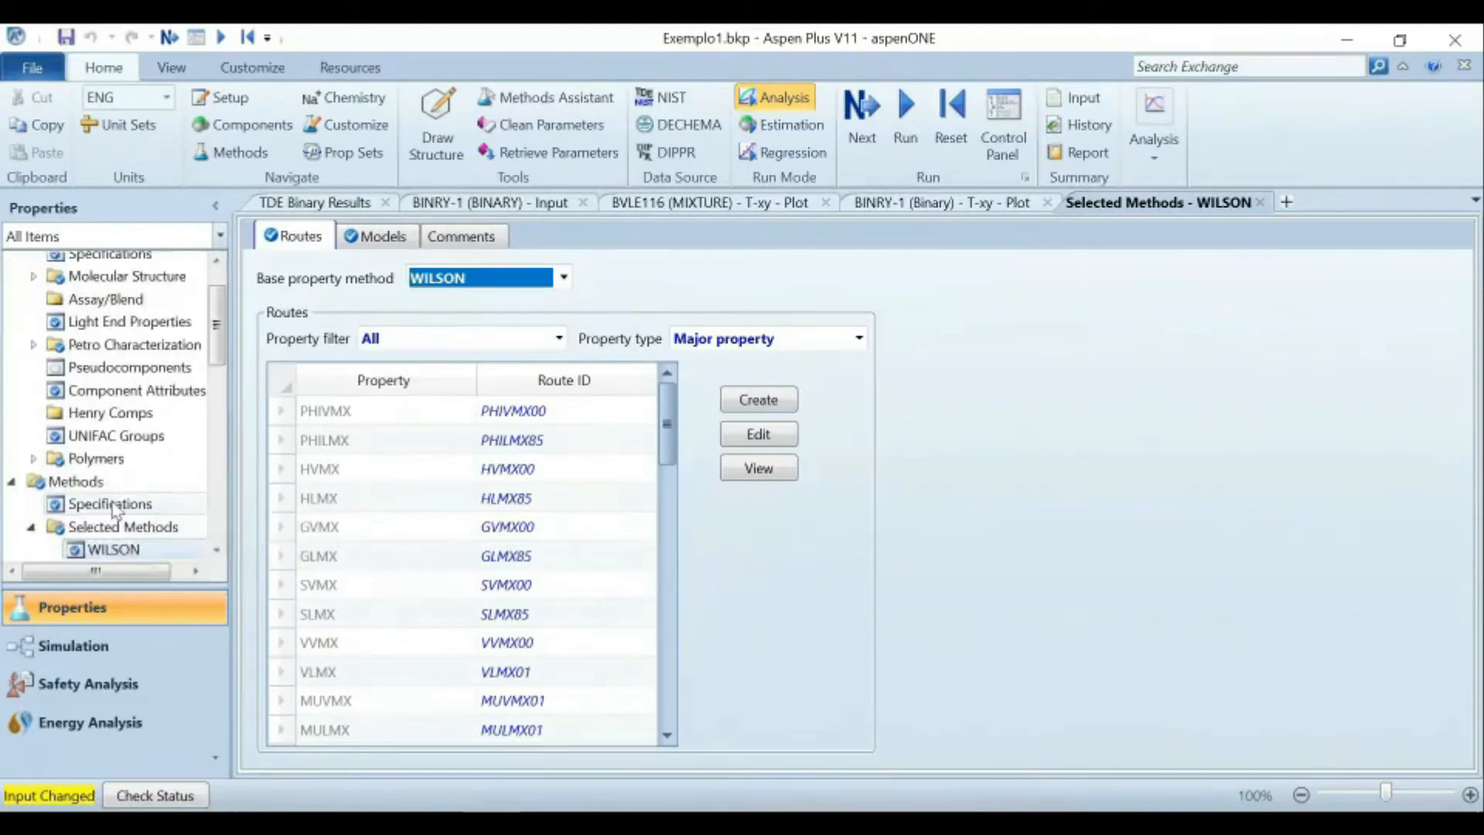
{"action": "scroll", "coordinate": [112, 510], "scroll_direction": "down", "scroll_amount": 1}
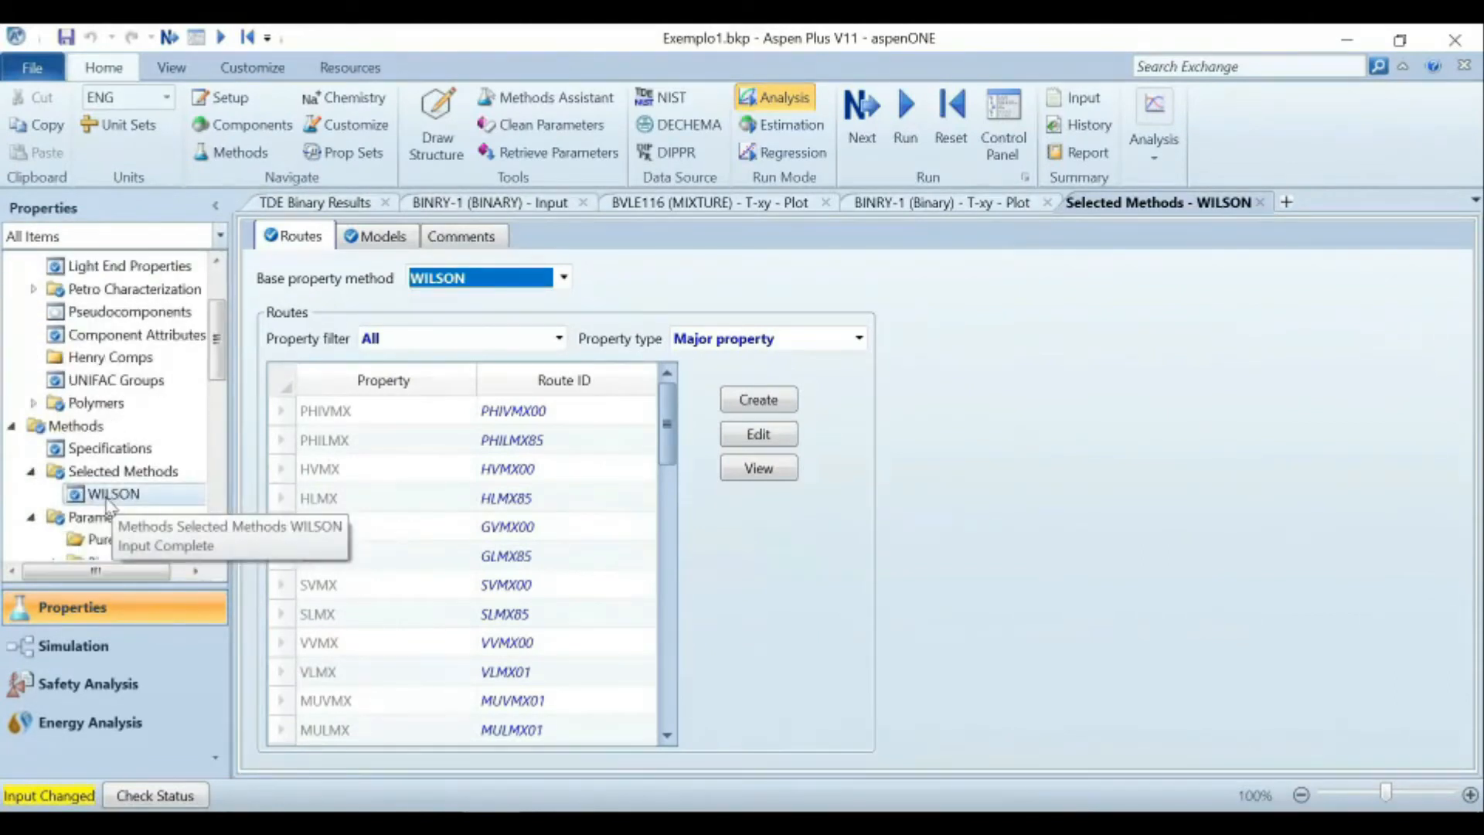
{"action": "scroll", "coordinate": [114, 501], "scroll_direction": "down", "scroll_amount": 1}
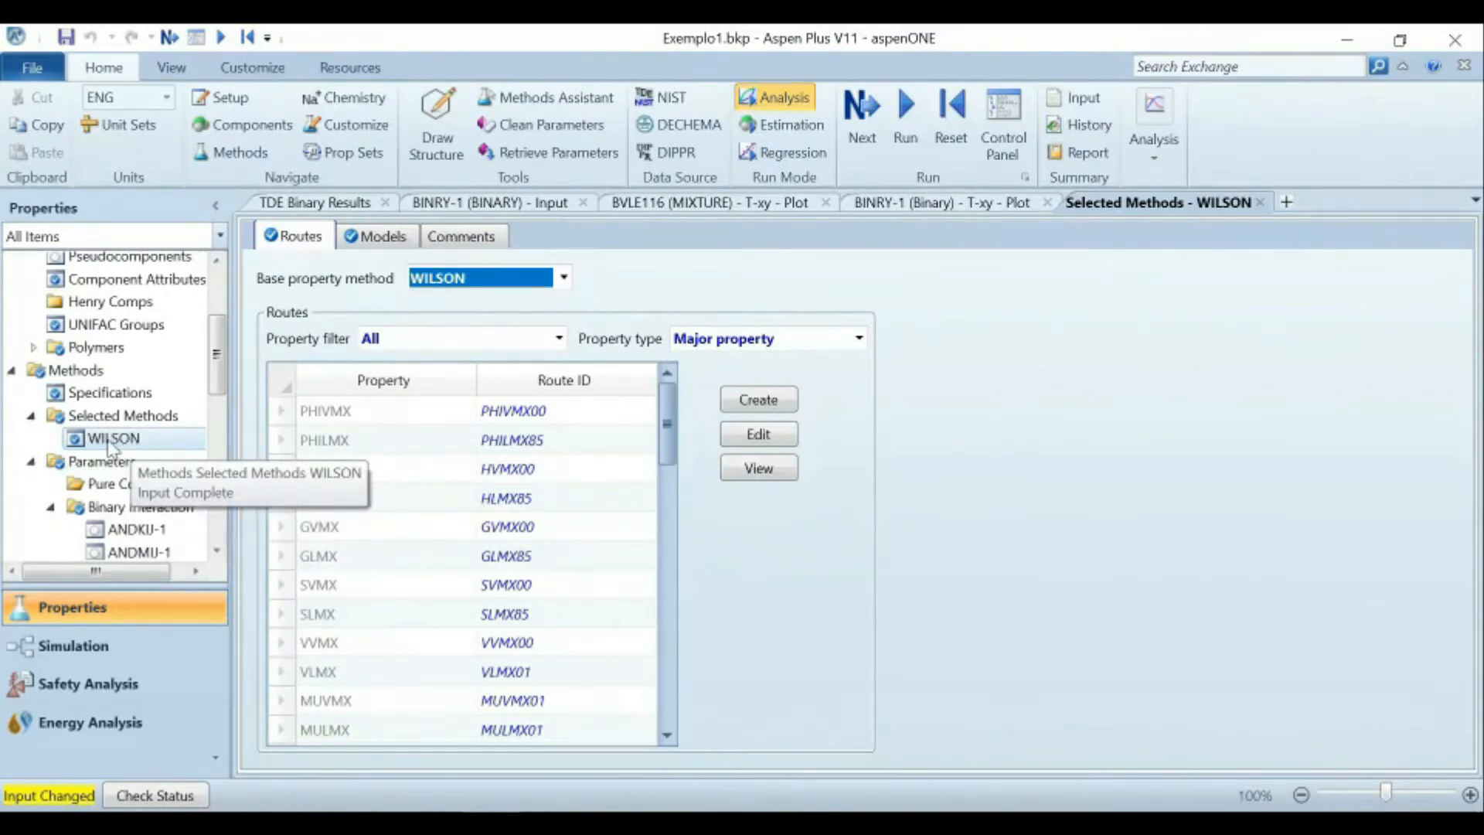
{"action": "left_click", "coordinate": [147, 394]}
{"action": "left_click", "coordinate": [495, 329]}
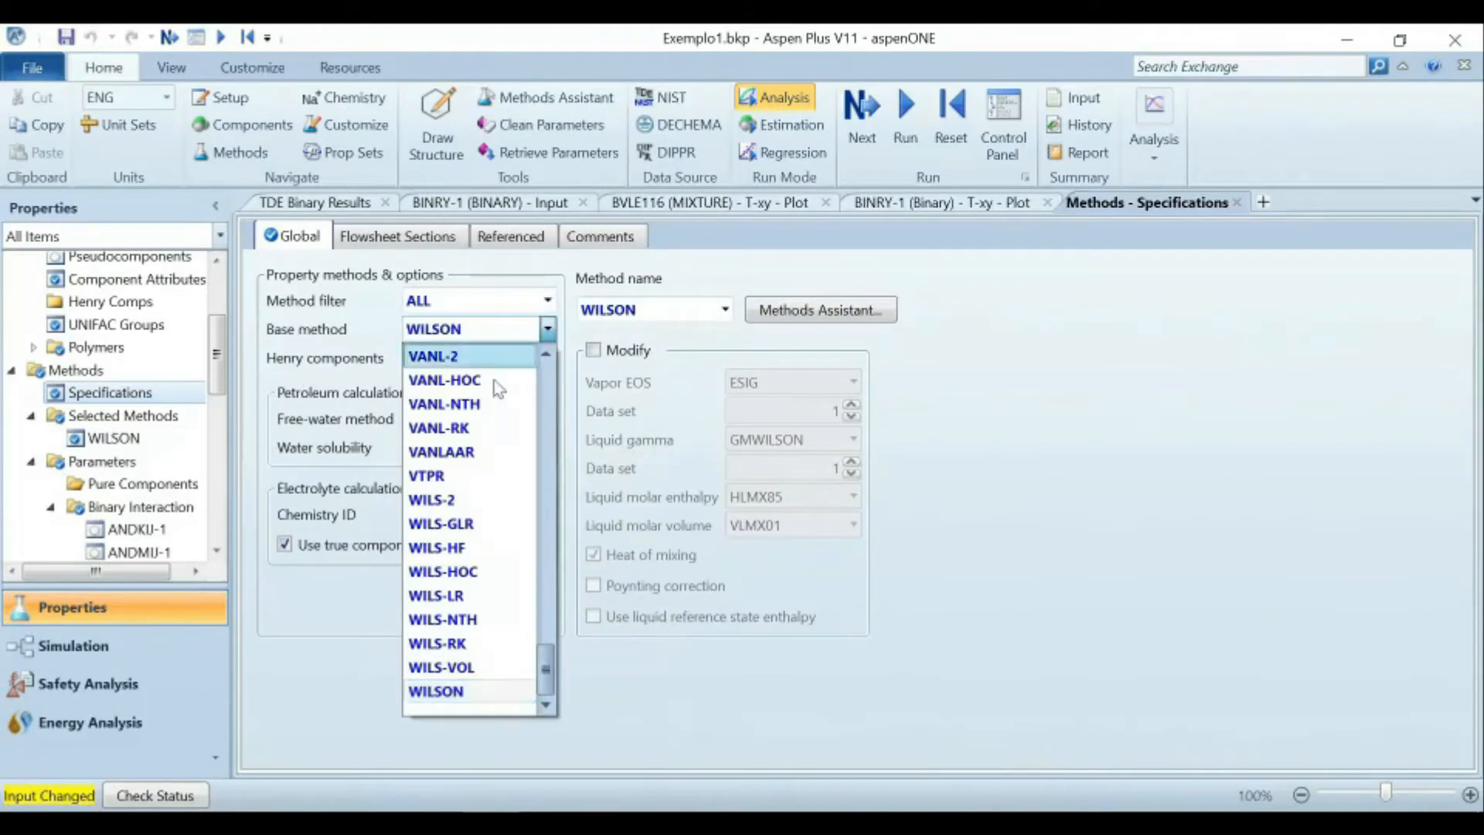
{"action": "scroll", "coordinate": [472, 464], "scroll_direction": "up", "scroll_amount": 12}
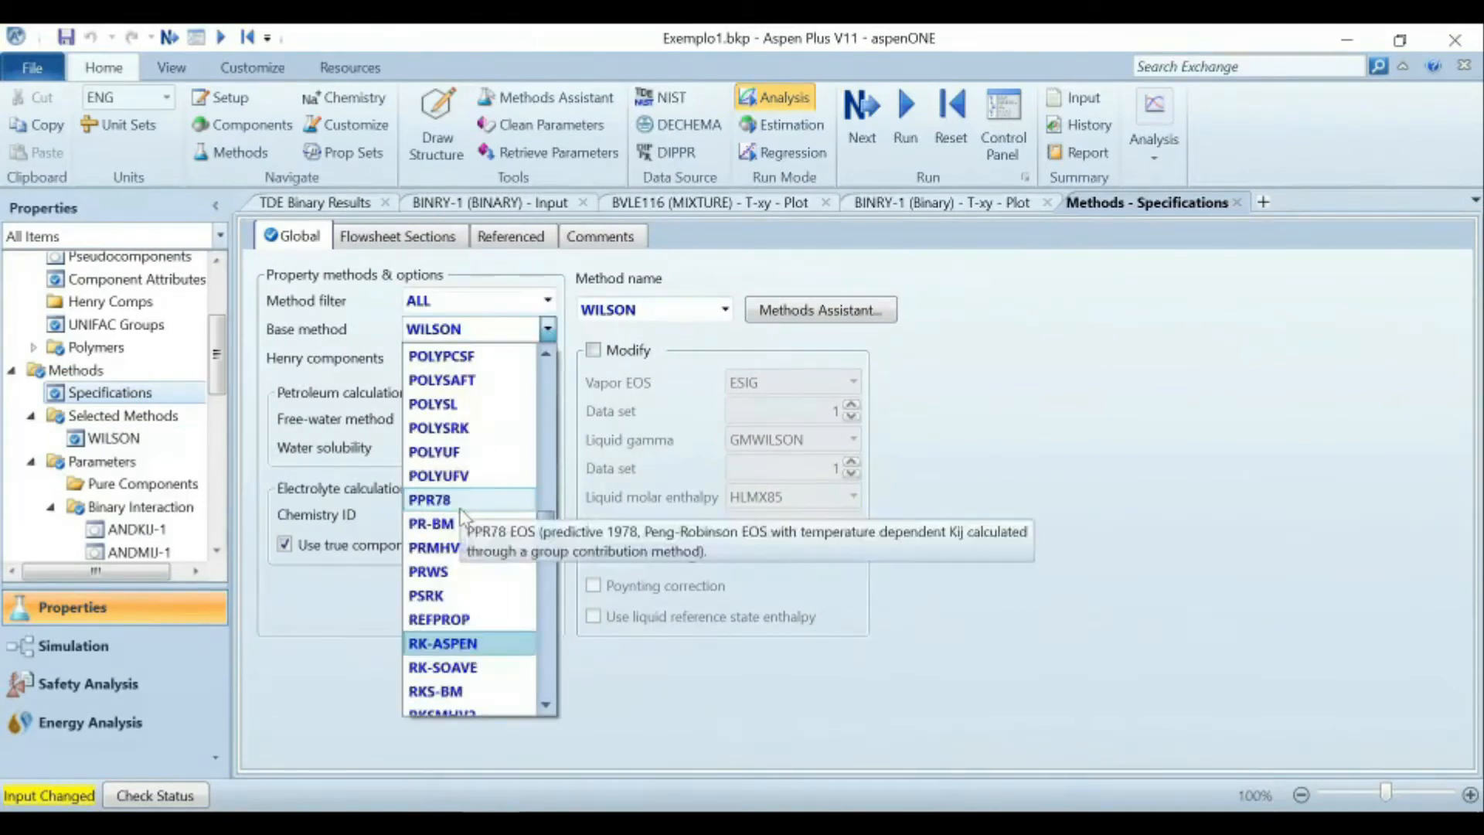
{"action": "scroll", "coordinate": [463, 515], "scroll_direction": "up", "scroll_amount": 4}
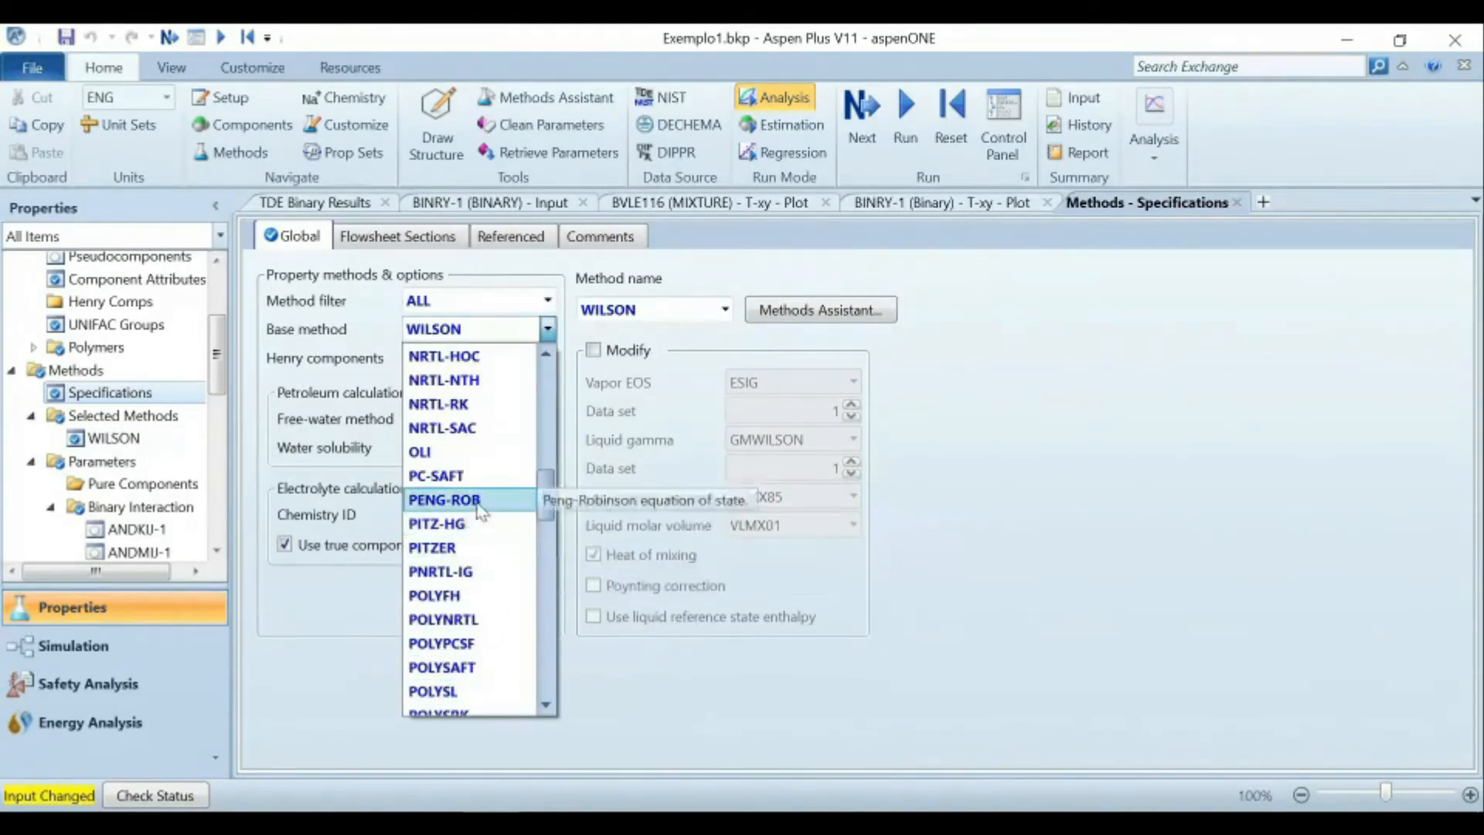
{"action": "left_click", "coordinate": [479, 511]}
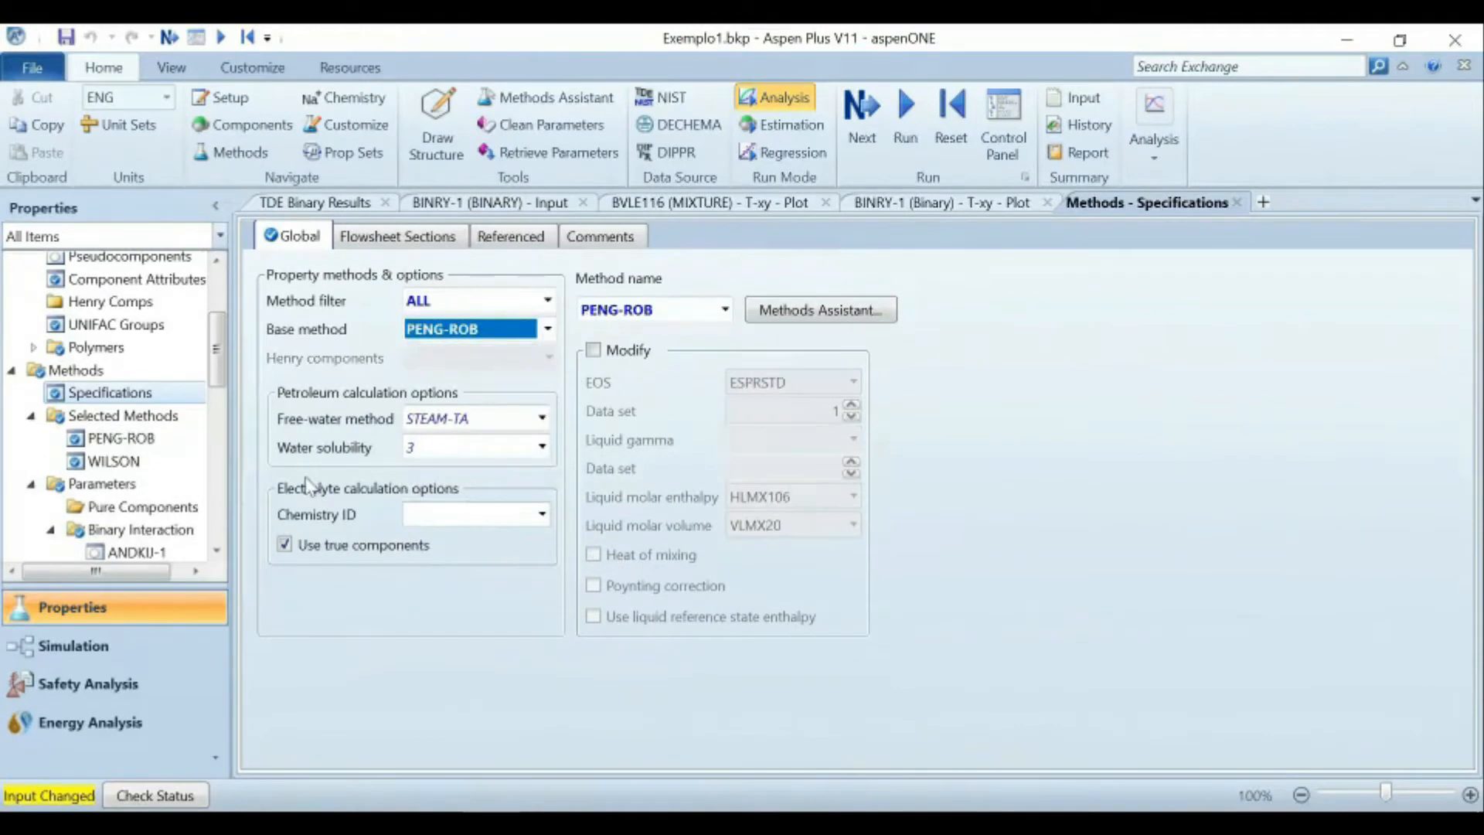
Delete WILSON from the selected methods.
{"action": "left_click", "coordinate": [123, 463]}
{"action": "right_click", "coordinate": [128, 466]}
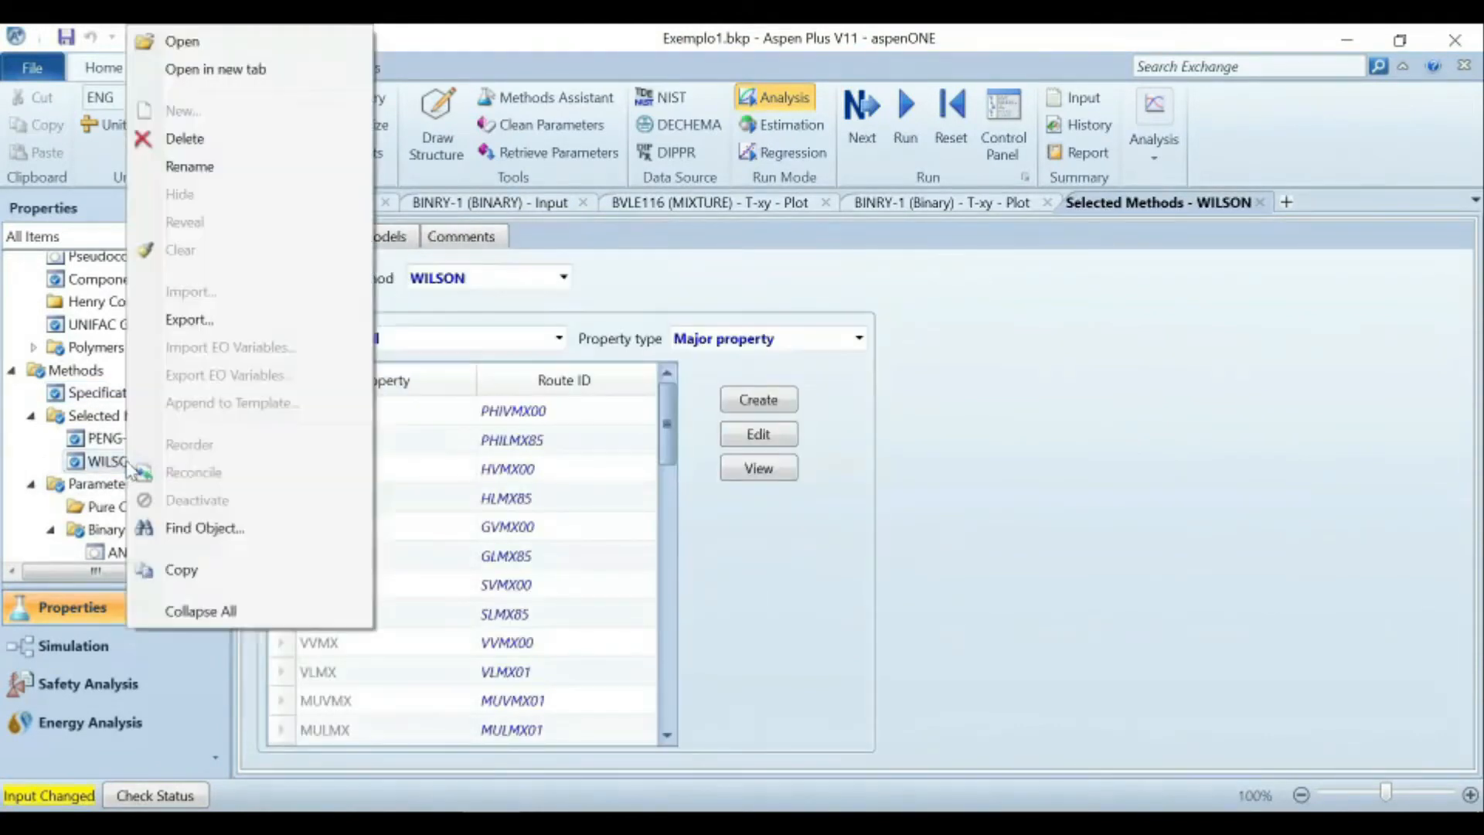
{"action": "left_click", "coordinate": [267, 142]}
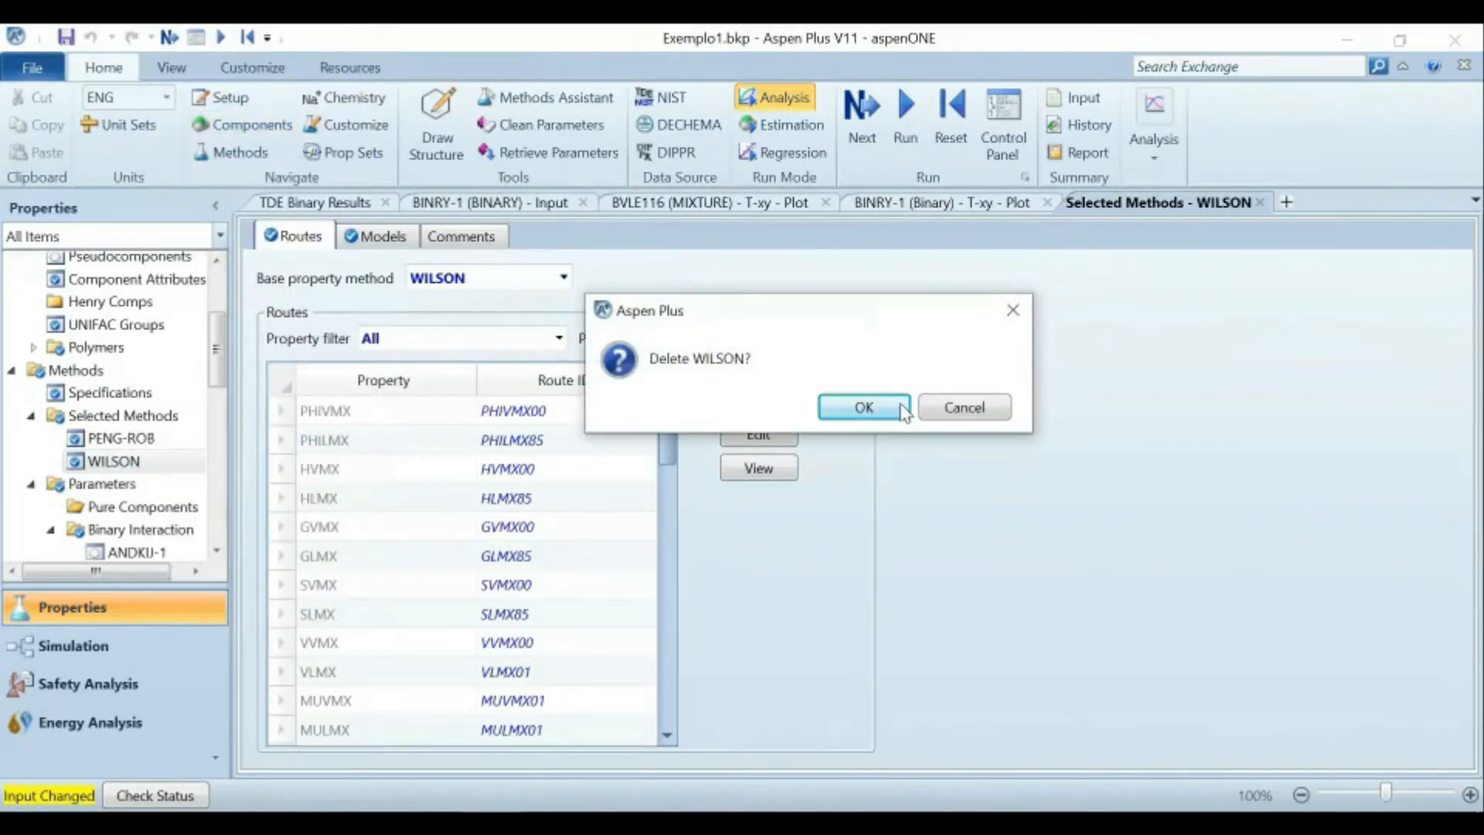
{"action": "left_click", "coordinate": [902, 409]}
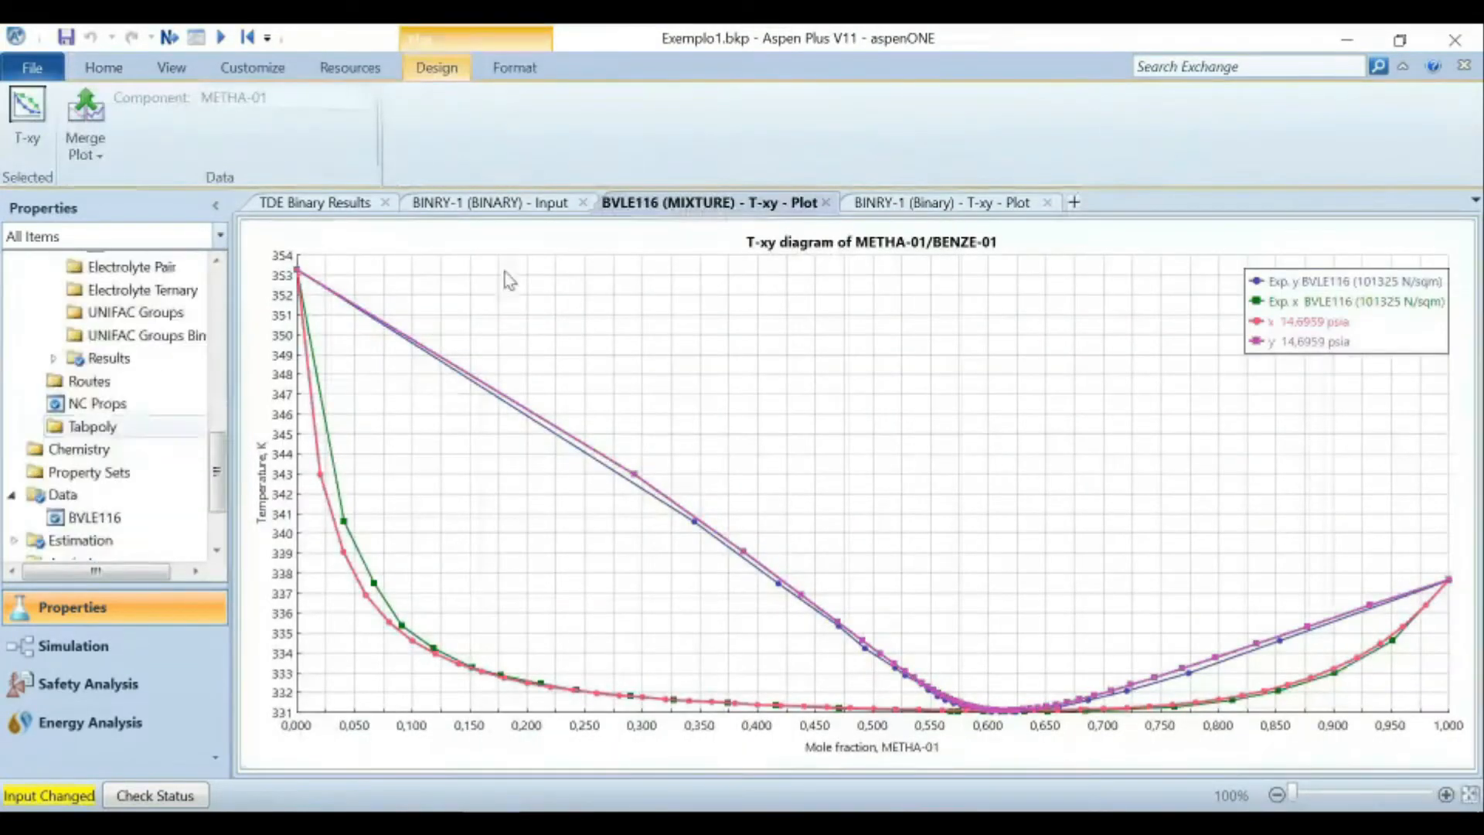
Close the BINRY-1 T-xy plot and input form, and delete the BINRY-1 analysis.
{"action": "left_click", "coordinate": [1043, 205]}
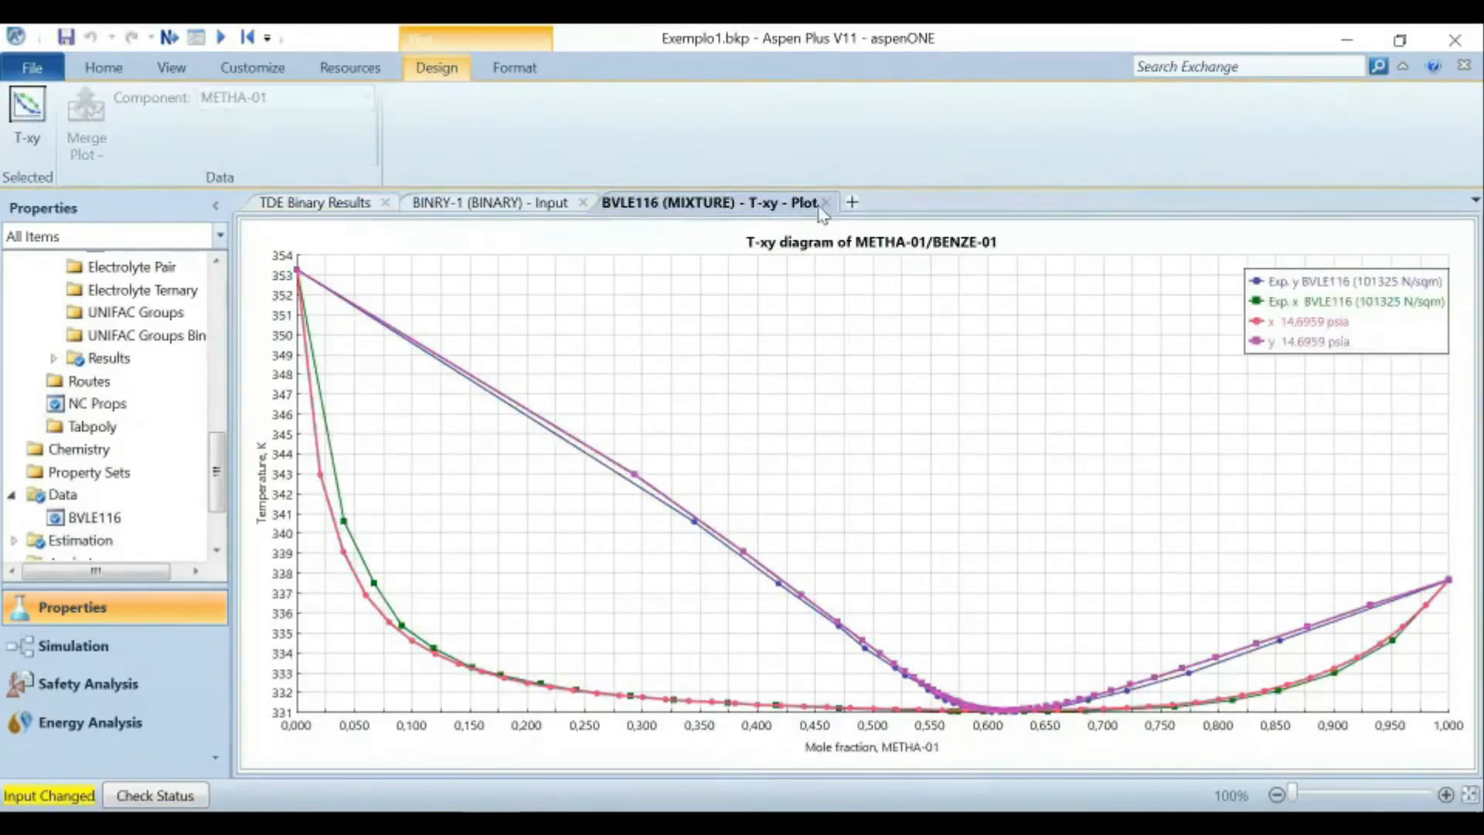
{"action": "left_click", "coordinate": [584, 202]}
{"action": "scroll", "coordinate": [34, 463], "scroll_direction": "up", "scroll_amount": 7}
{"action": "scroll", "coordinate": [35, 468], "scroll_direction": "down", "scroll_amount": 6}
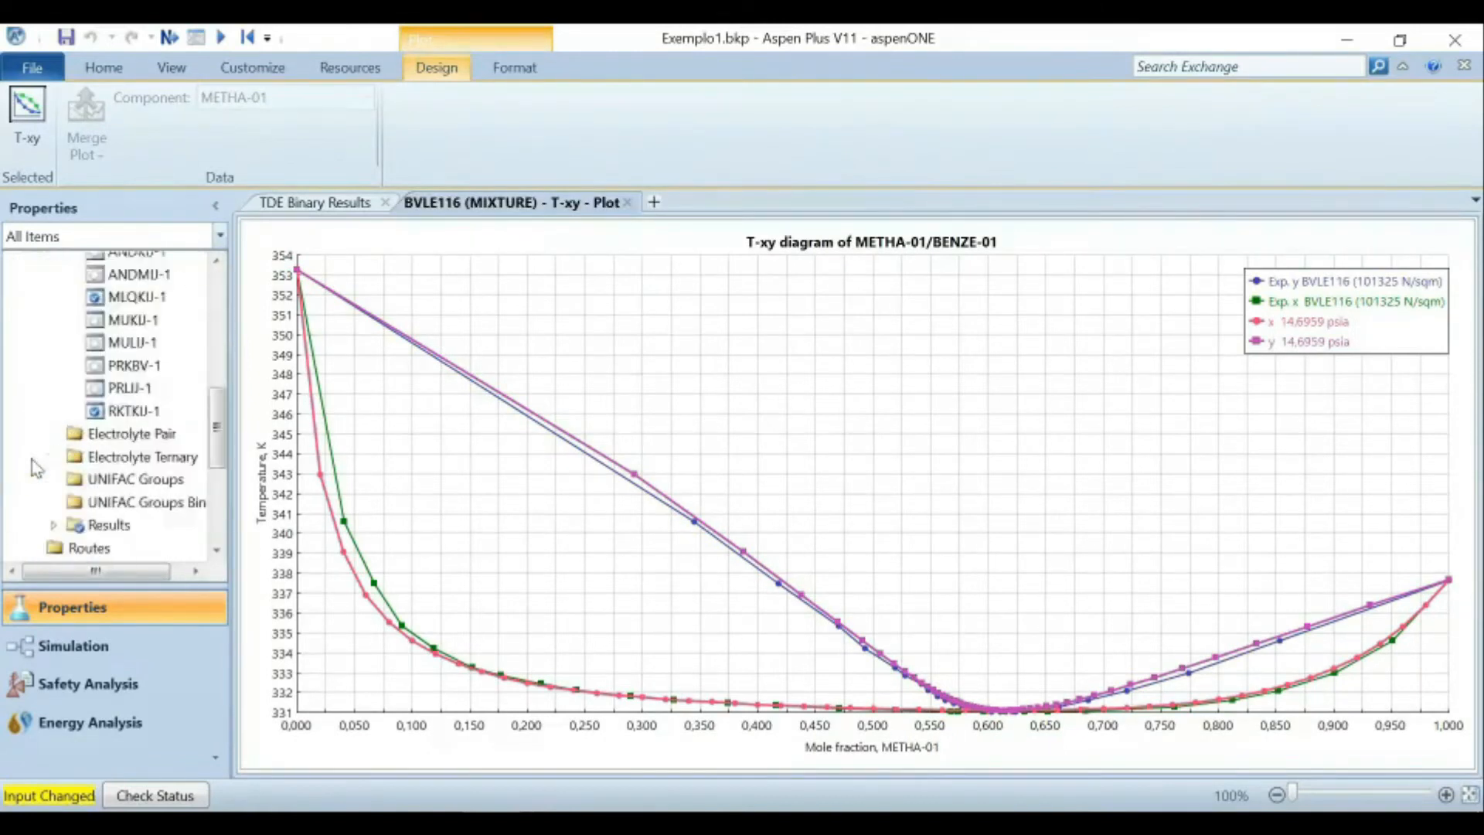
{"action": "scroll", "coordinate": [154, 402], "scroll_direction": "down", "scroll_amount": 4}
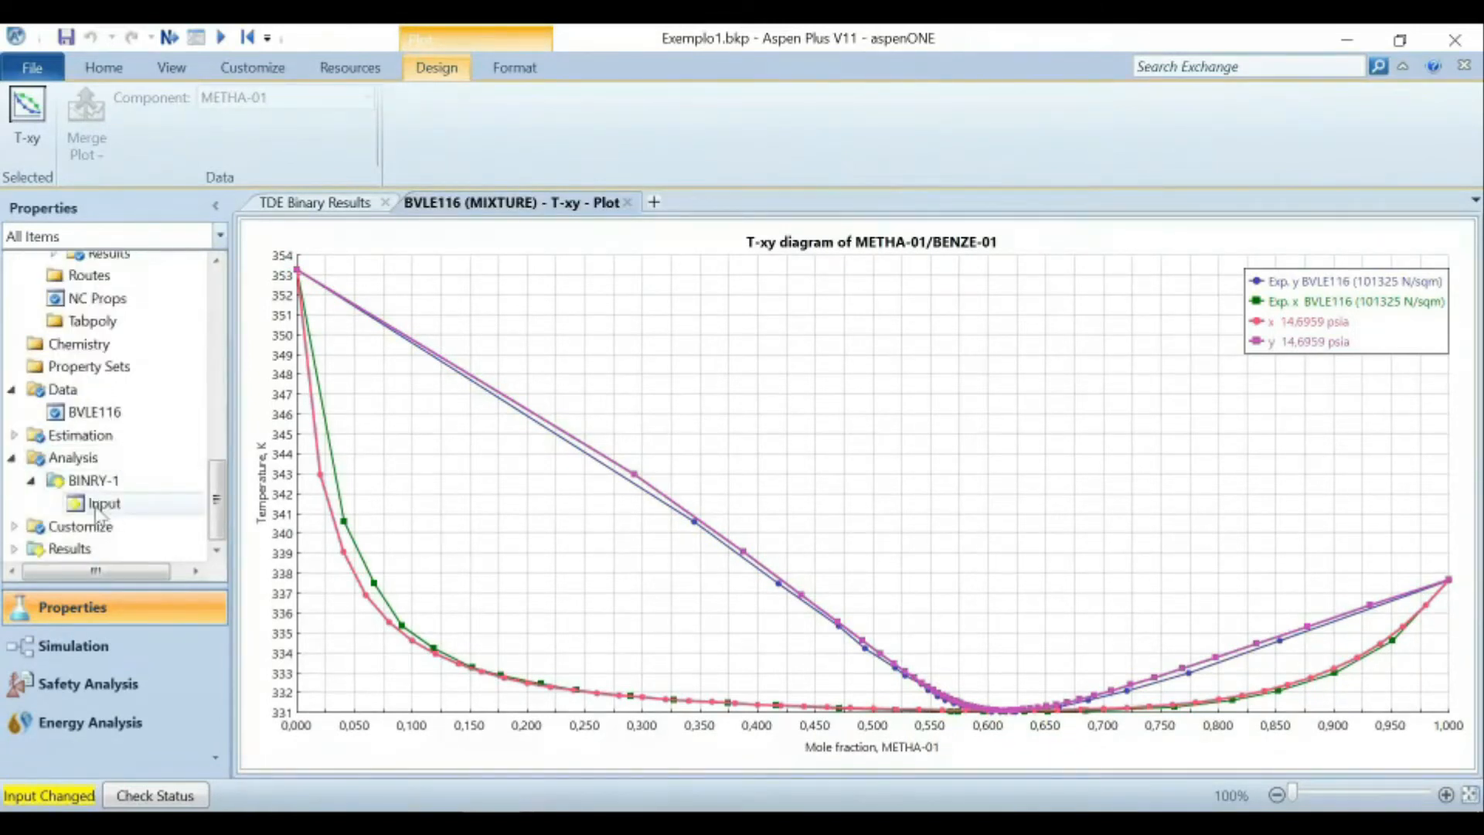
{"action": "scroll", "coordinate": [99, 507], "scroll_direction": "up", "scroll_amount": 6}
{"action": "right_click", "coordinate": [94, 489]}
{"action": "left_click", "coordinate": [54, 478]}
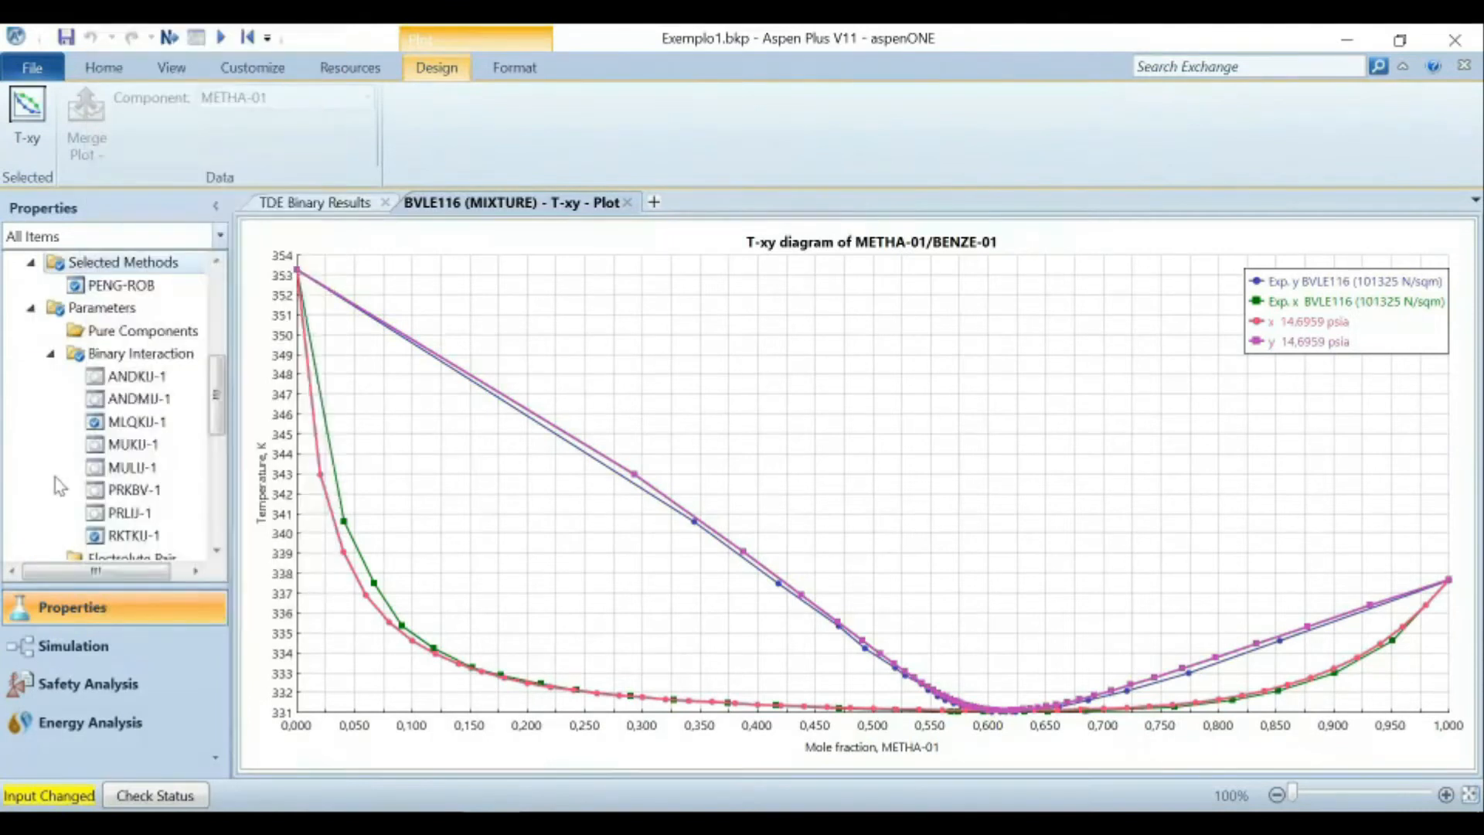
{"action": "scroll", "coordinate": [54, 478], "scroll_direction": "down", "scroll_amount": 6}
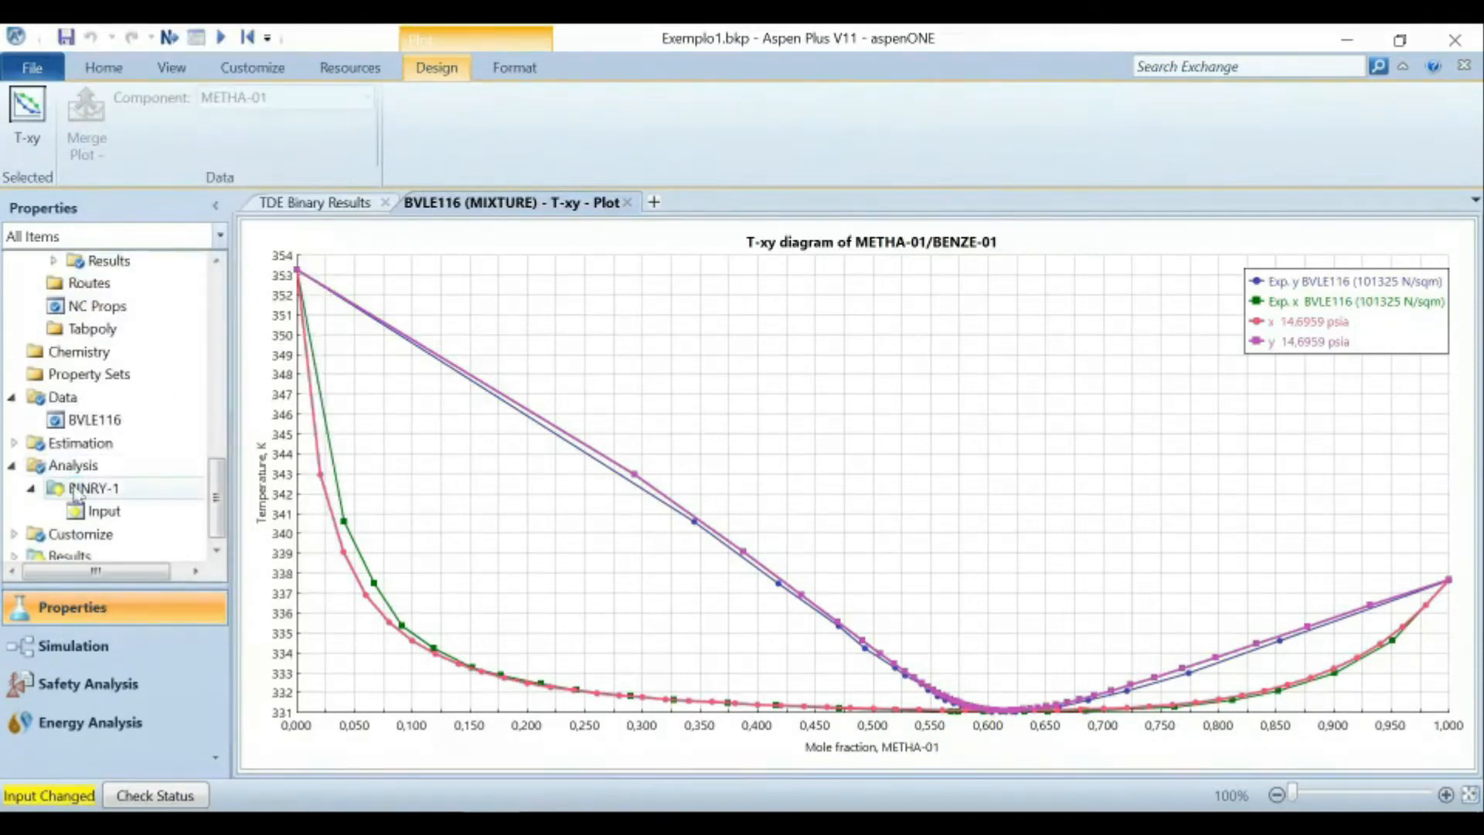
{"action": "left_click", "coordinate": [77, 488]}
{"action": "right_click", "coordinate": [77, 489]}
{"action": "left_click", "coordinate": [147, 136]}
{"action": "left_click", "coordinate": [829, 405]}
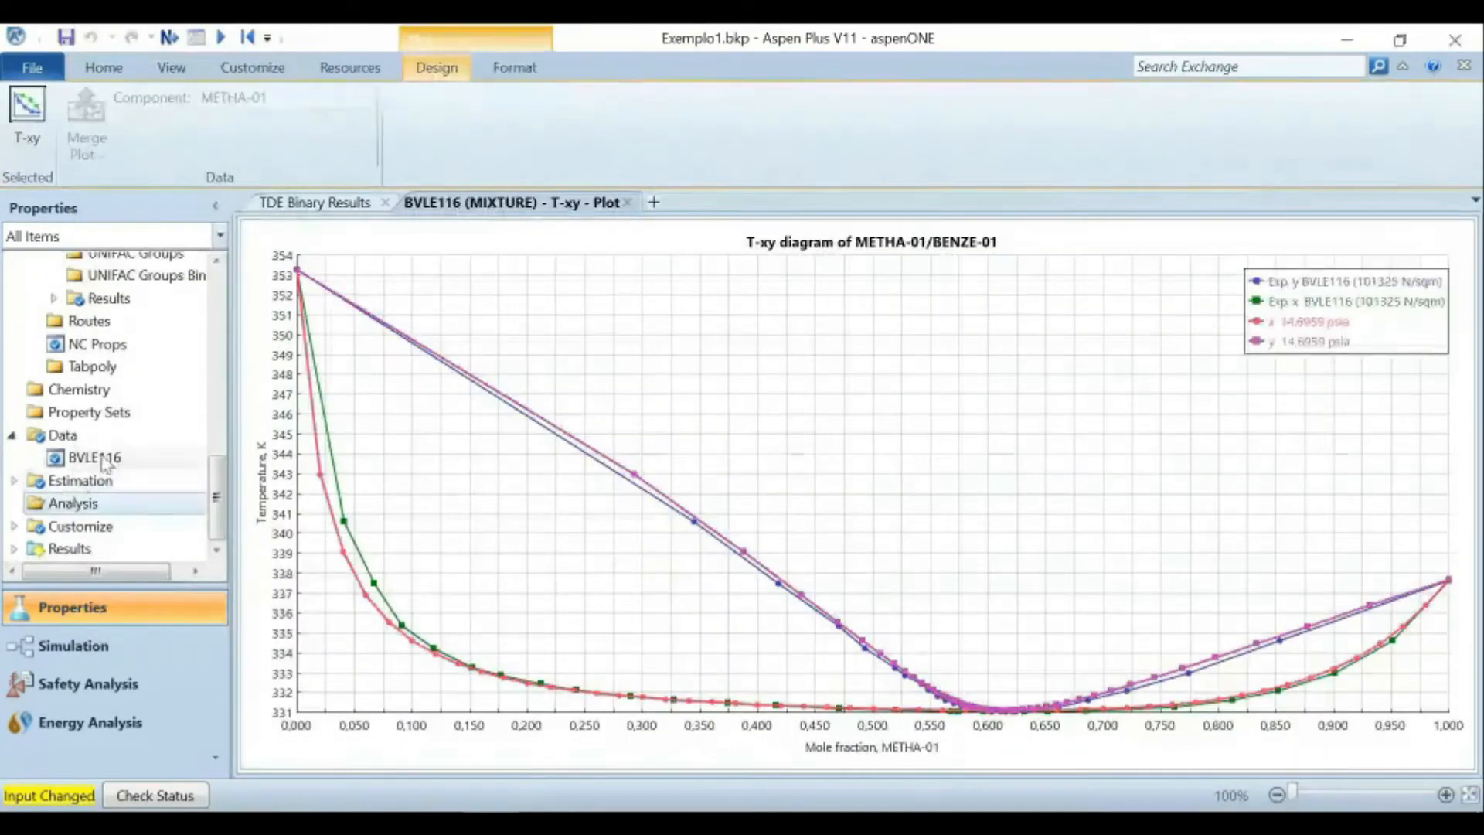
Reopen the Methods specifications to check the PENG-ROB base method and run the property calculation.
{"action": "scroll", "coordinate": [128, 551], "scroll_direction": "up", "scroll_amount": 3}
{"action": "scroll", "coordinate": [128, 550], "scroll_direction": "up", "scroll_amount": 5}
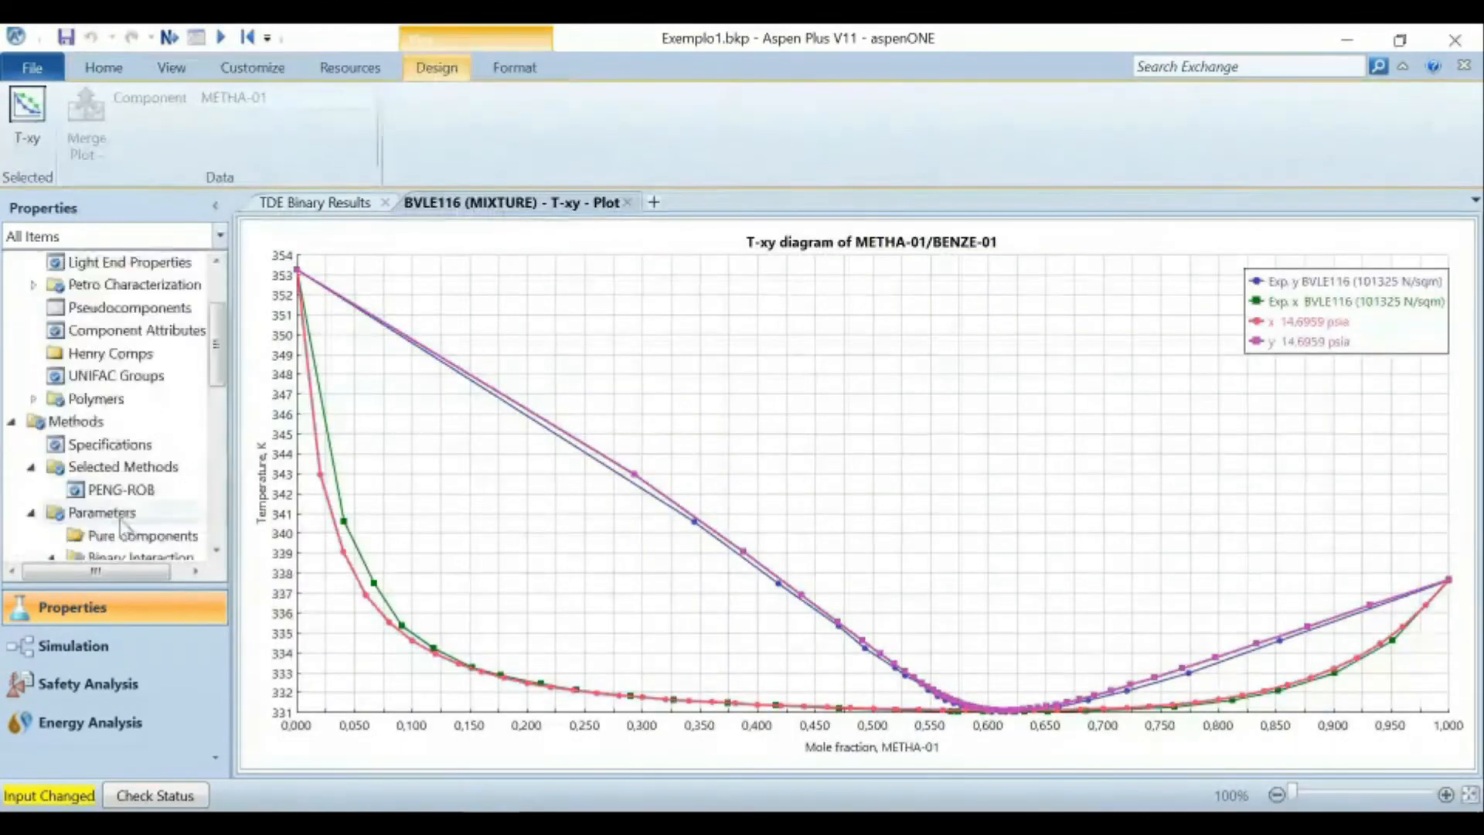
{"action": "left_click", "coordinate": [116, 467]}
{"action": "left_click", "coordinate": [112, 446]}
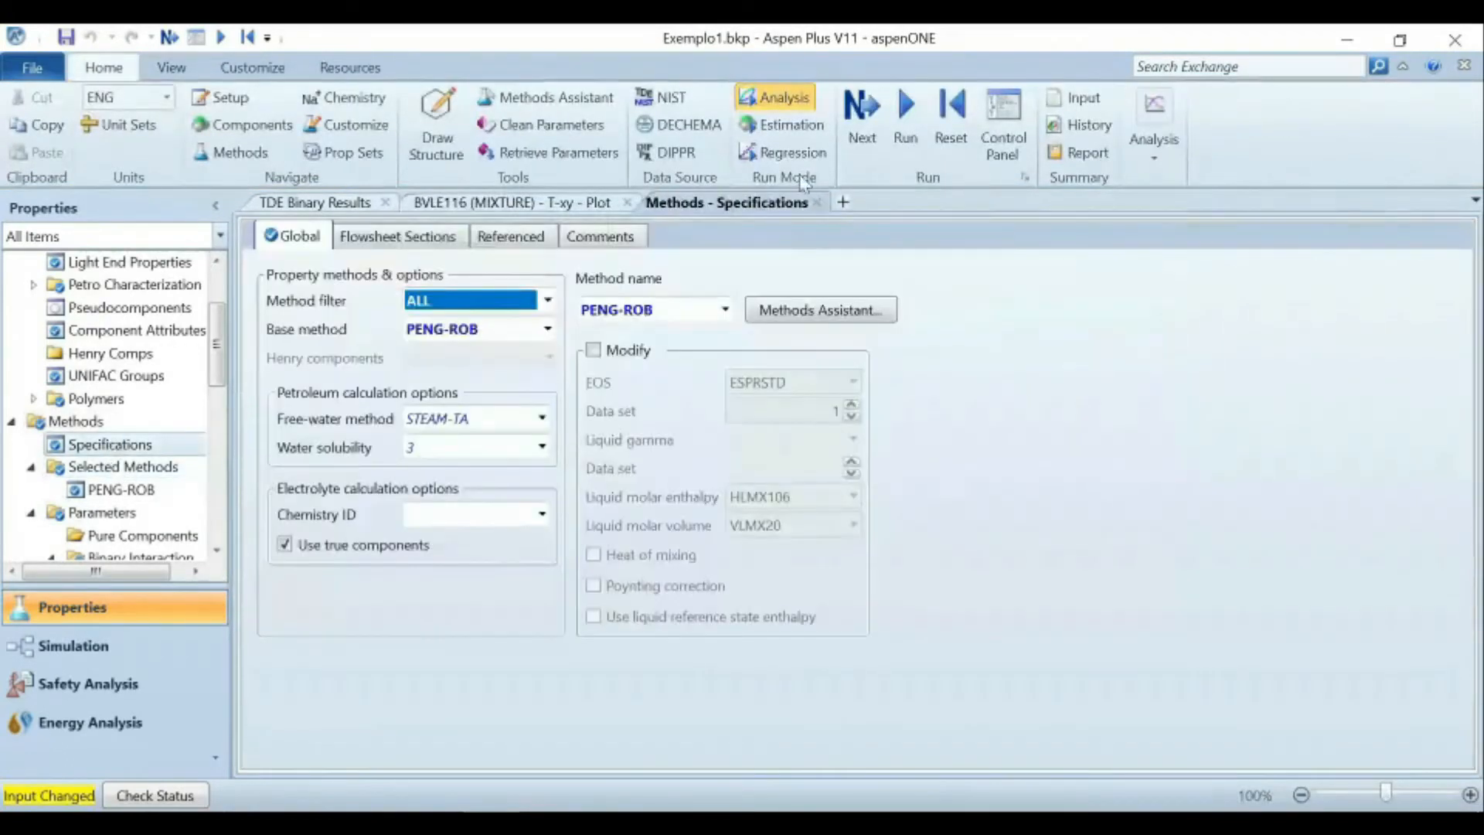
{"action": "left_click", "coordinate": [902, 117]}
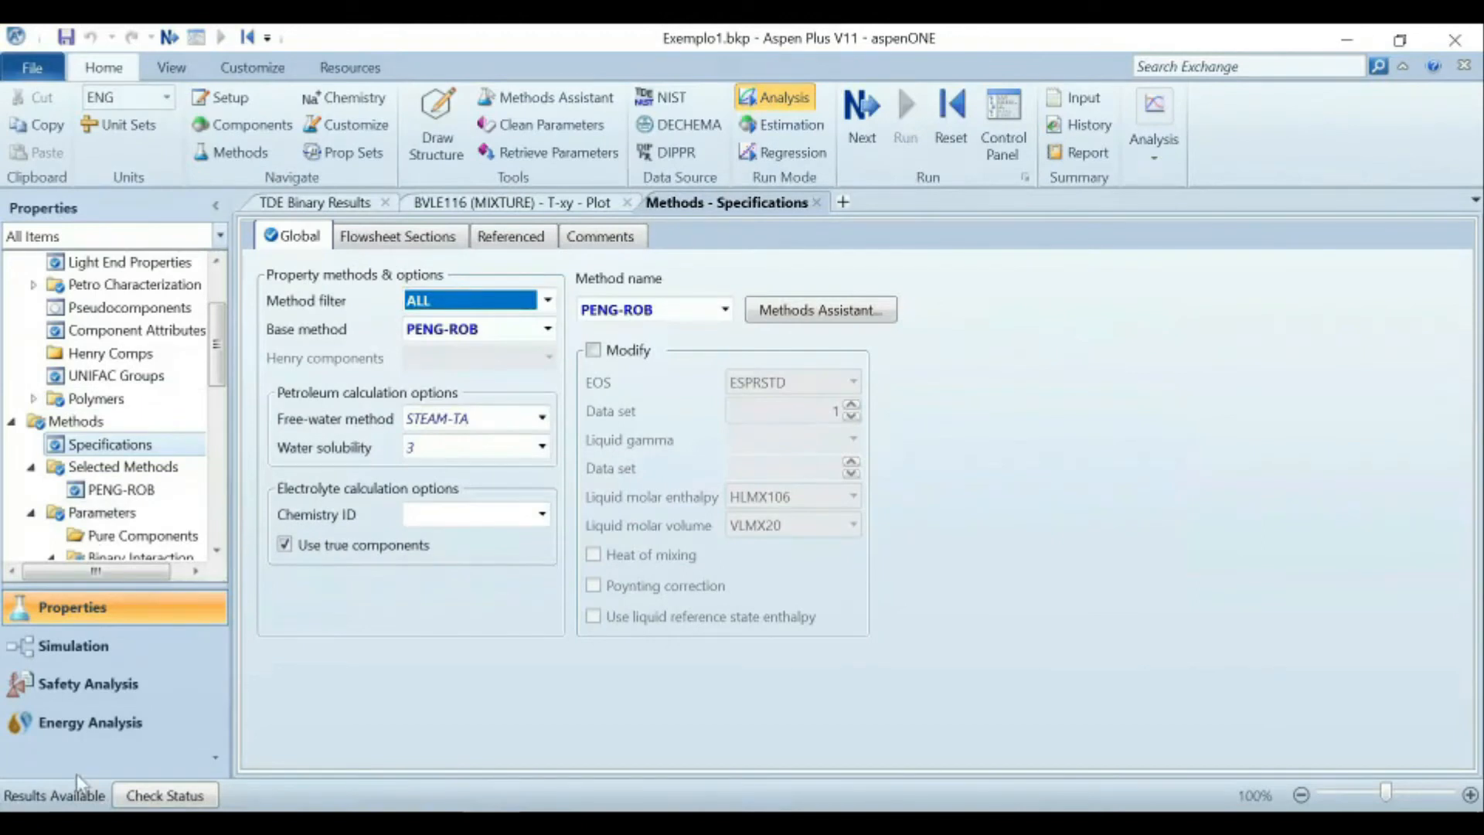
Replace the old merged plot with a fresh T-xy plot generated from the BVLE116 experimental data.
{"action": "scroll", "coordinate": [147, 452], "scroll_direction": "down", "scroll_amount": 5}
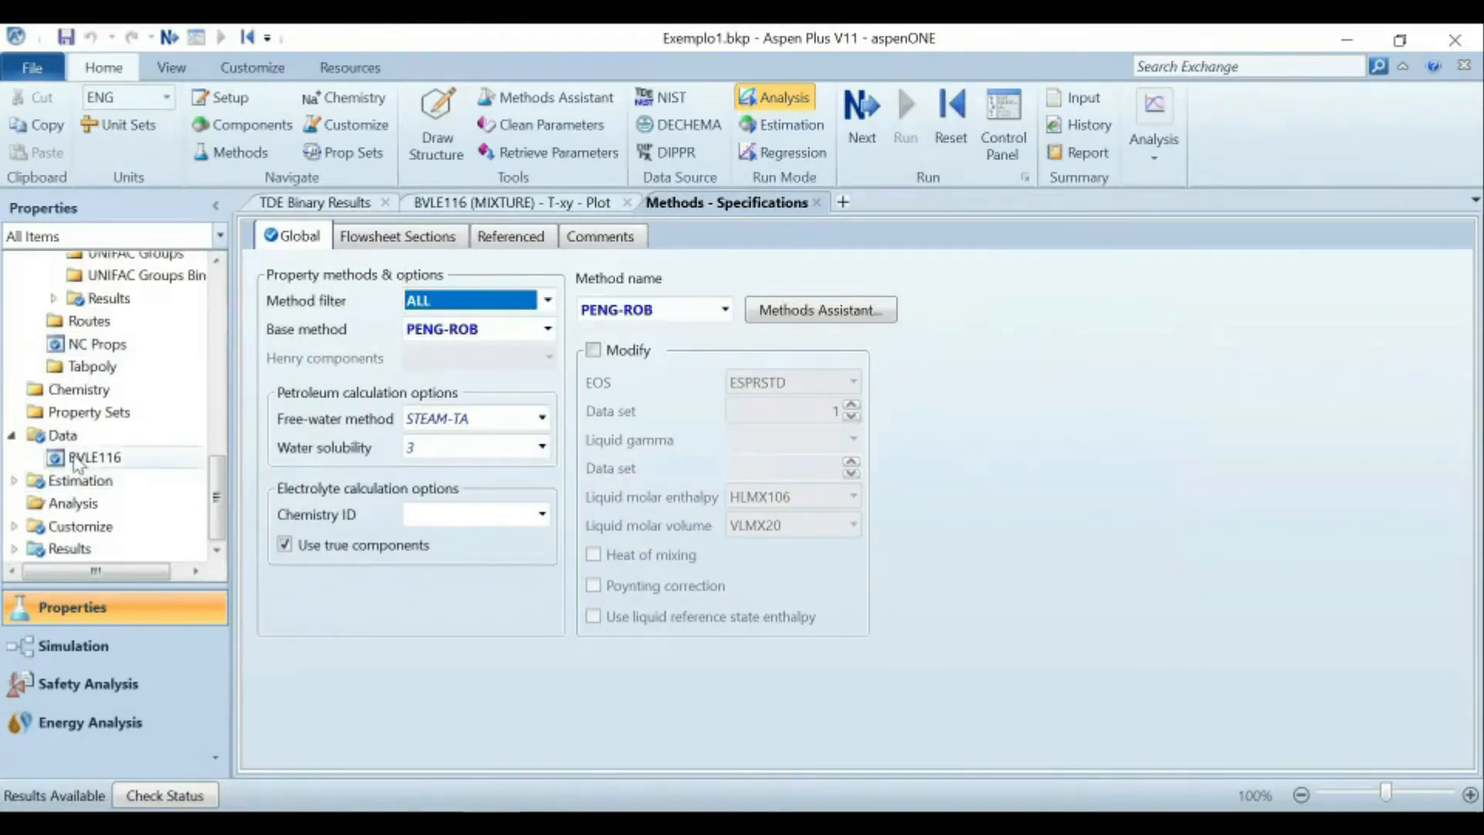
{"action": "scroll", "coordinate": [75, 461], "scroll_direction": "up", "scroll_amount": 5}
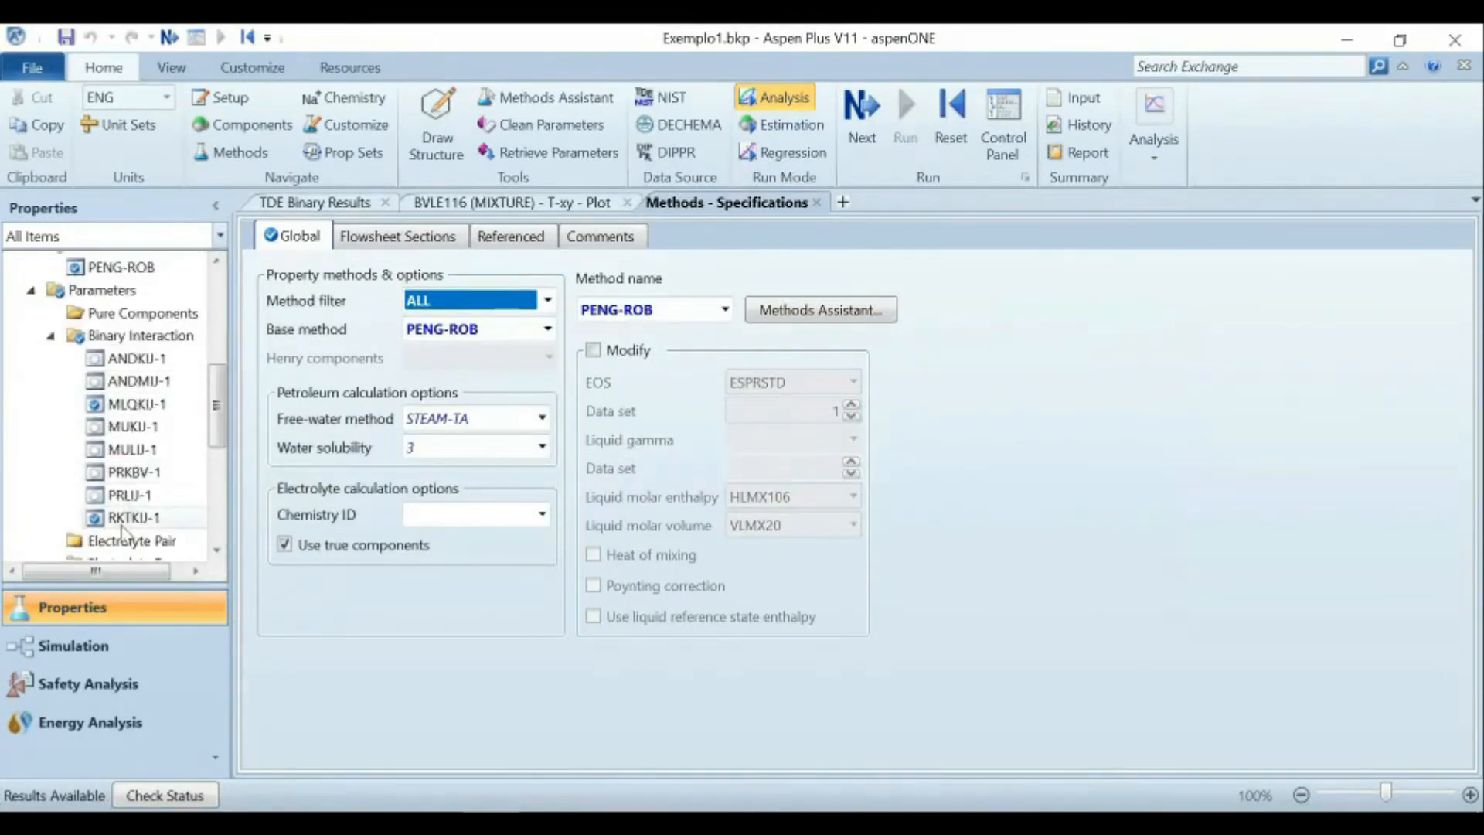
{"action": "left_click", "coordinate": [50, 338]}
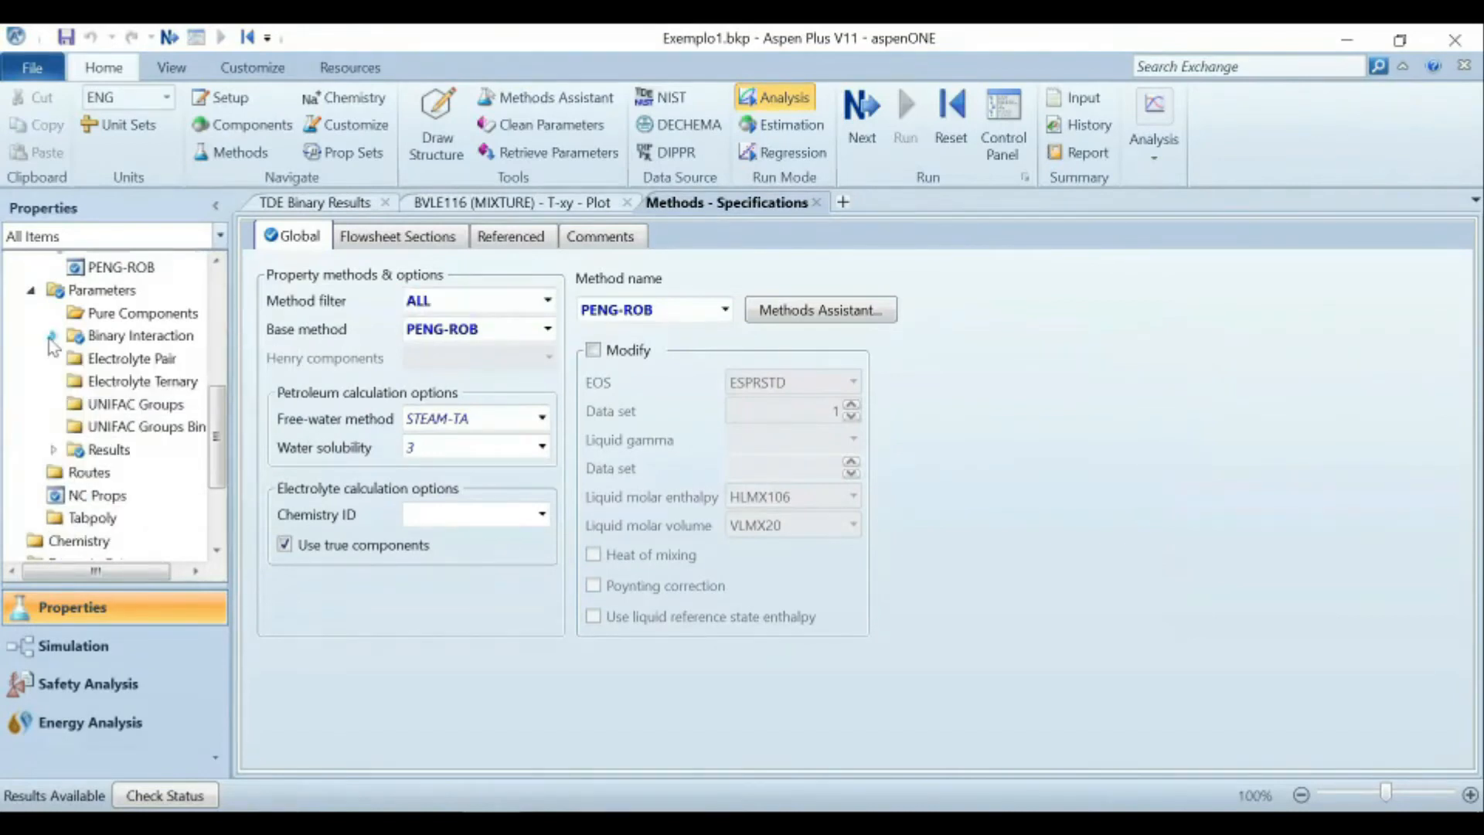
{"action": "scroll", "coordinate": [75, 367], "scroll_direction": "up", "scroll_amount": 2}
{"action": "scroll", "coordinate": [75, 366], "scroll_direction": "down", "scroll_amount": 2}
{"action": "scroll", "coordinate": [73, 517], "scroll_direction": "down", "scroll_amount": 2}
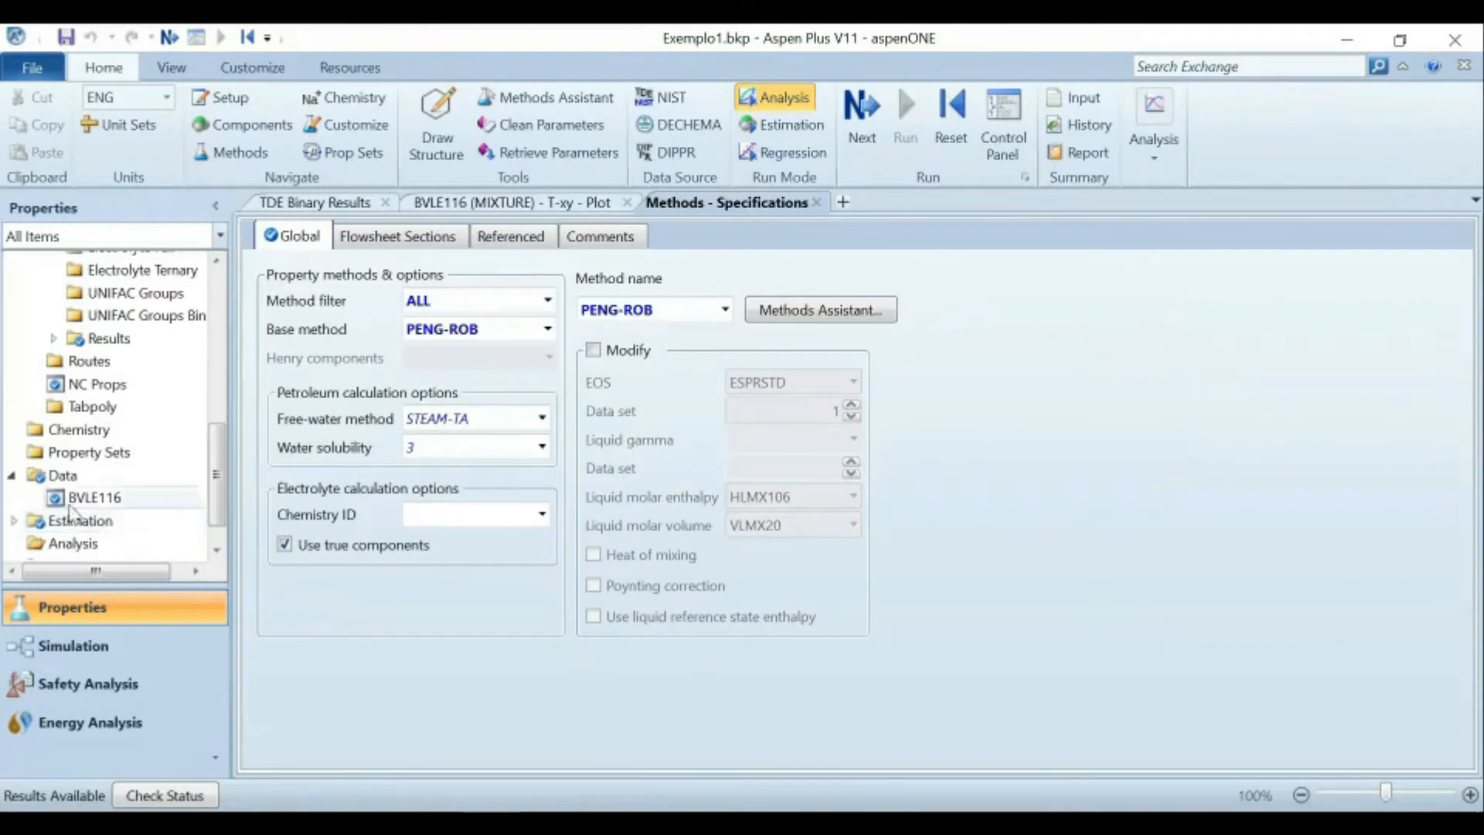
{"action": "double_click", "coordinate": [94, 499]}
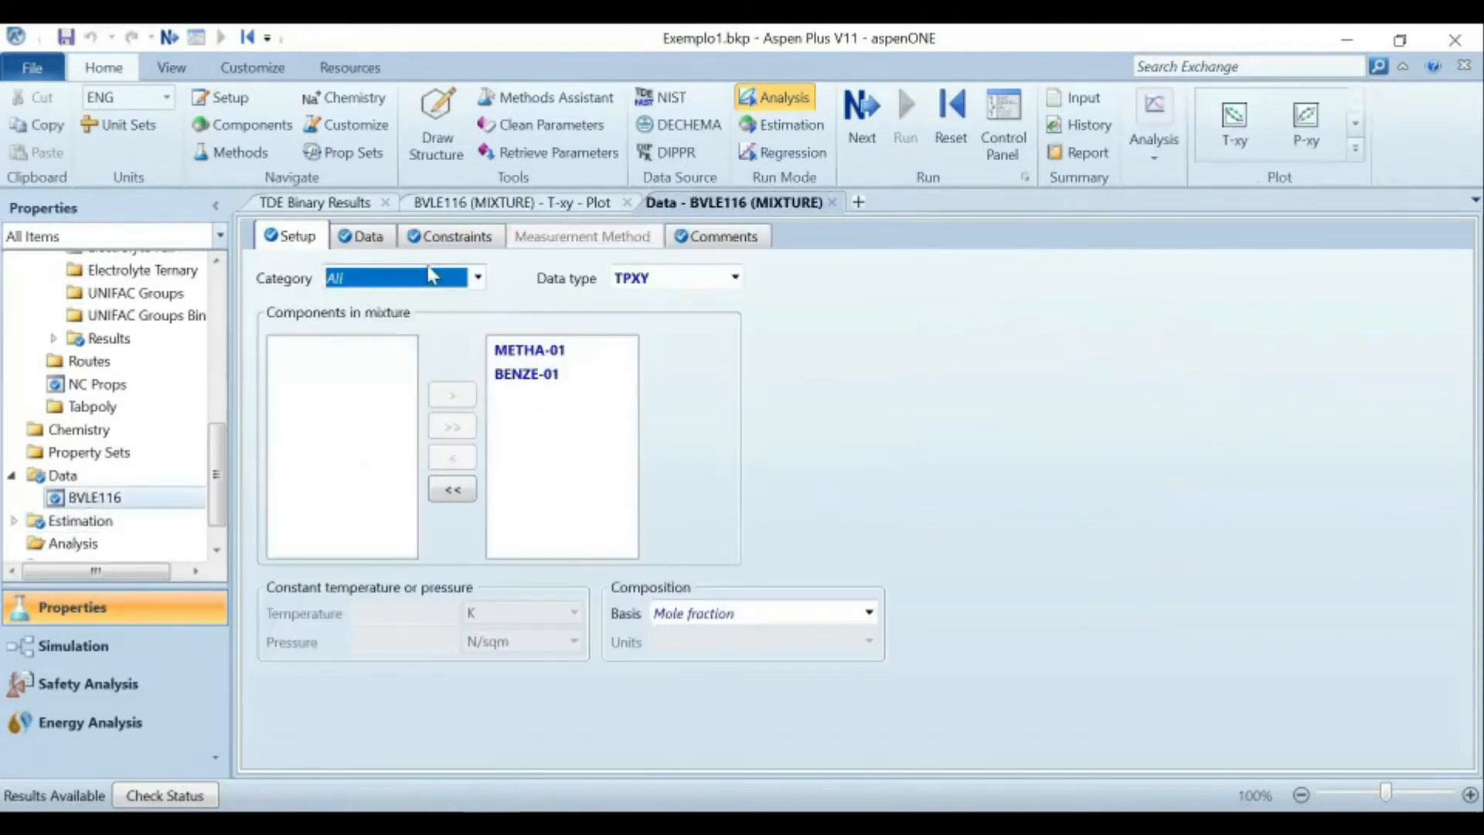
{"action": "left_click", "coordinate": [627, 203]}
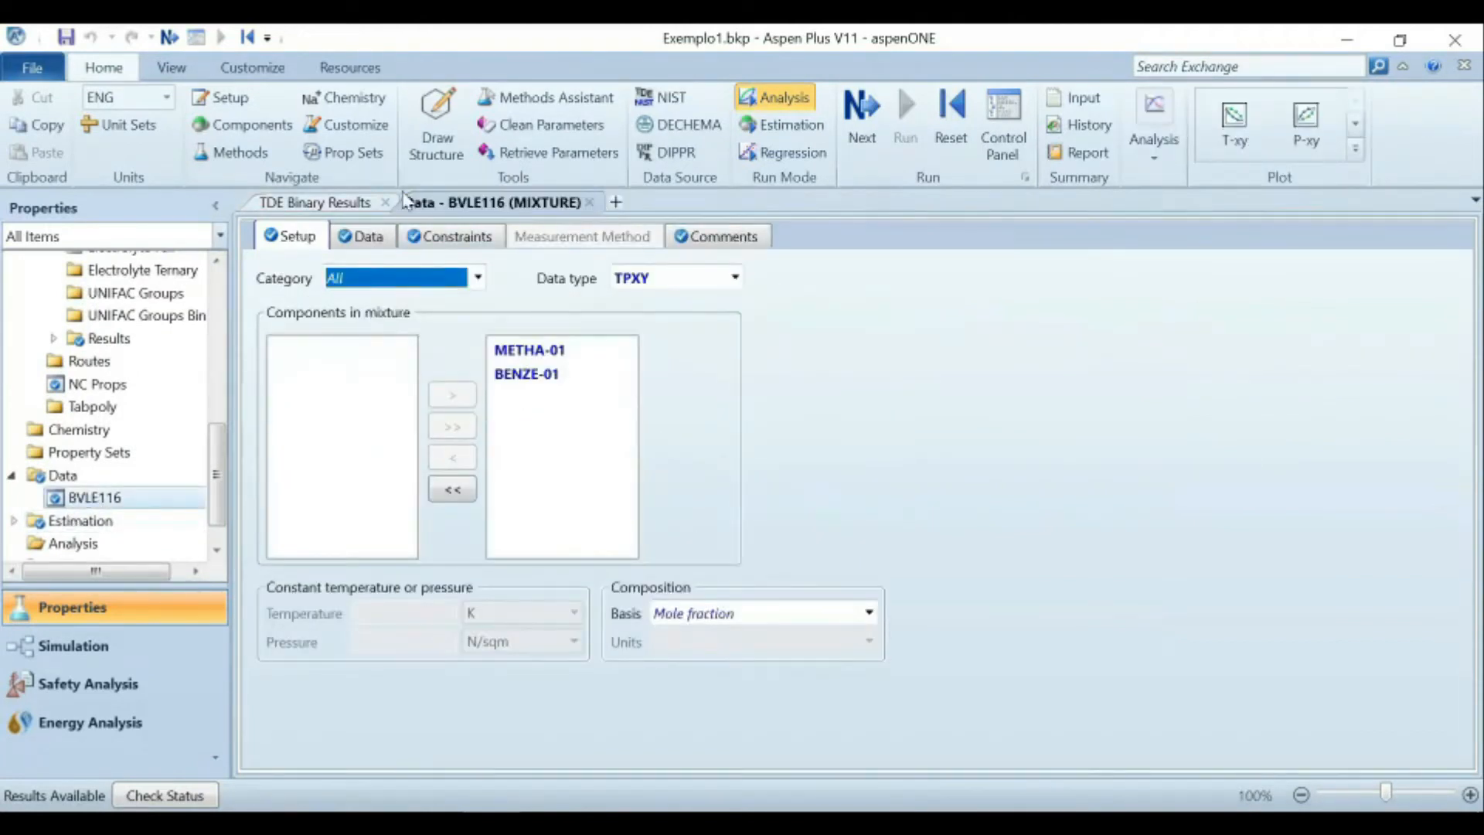
{"action": "left_click", "coordinate": [1250, 142]}
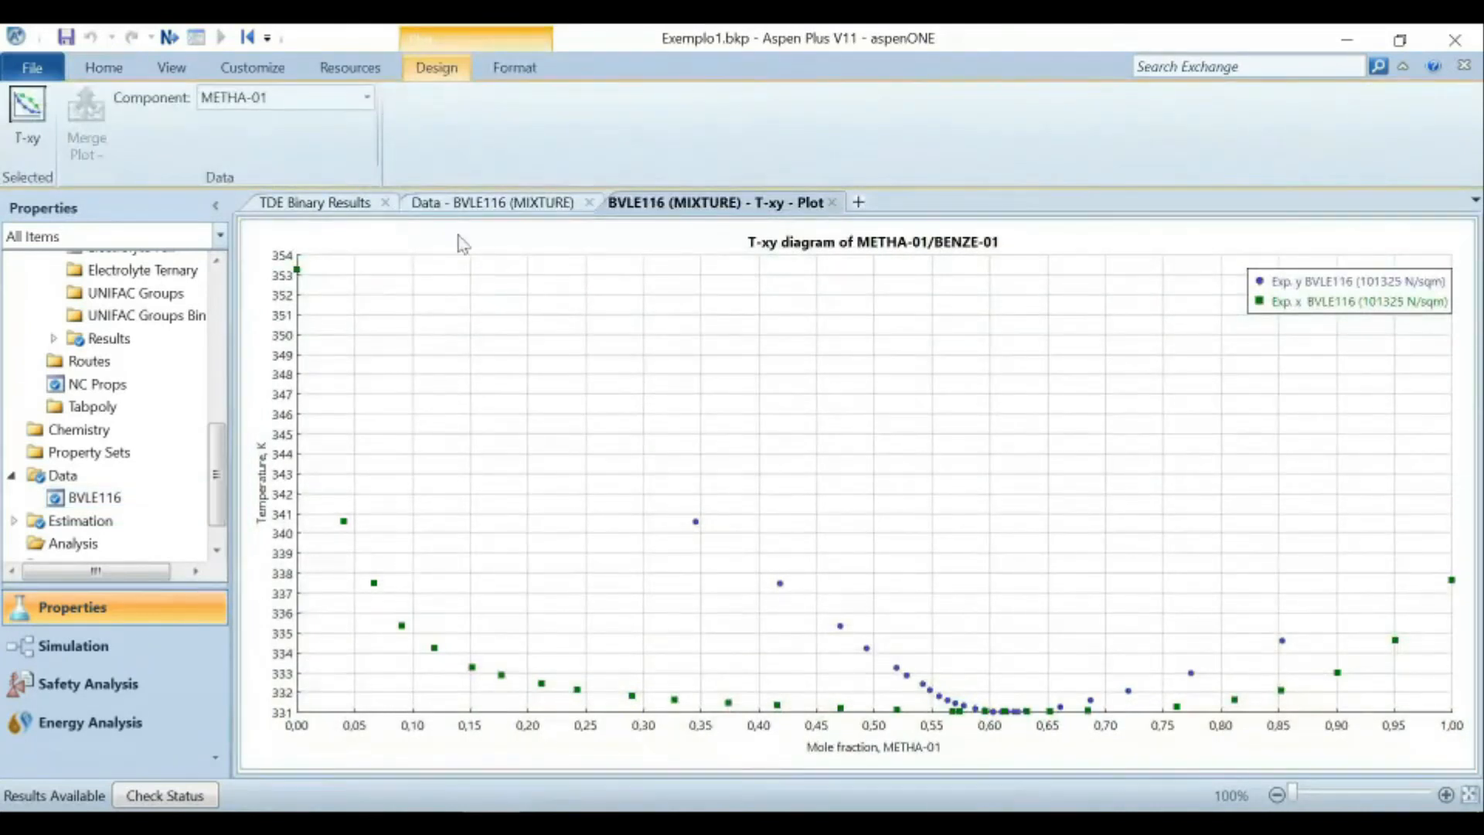
Create a new binary analysis for the methanol–benzene pair and open its input form.
{"action": "left_click", "coordinate": [458, 213]}
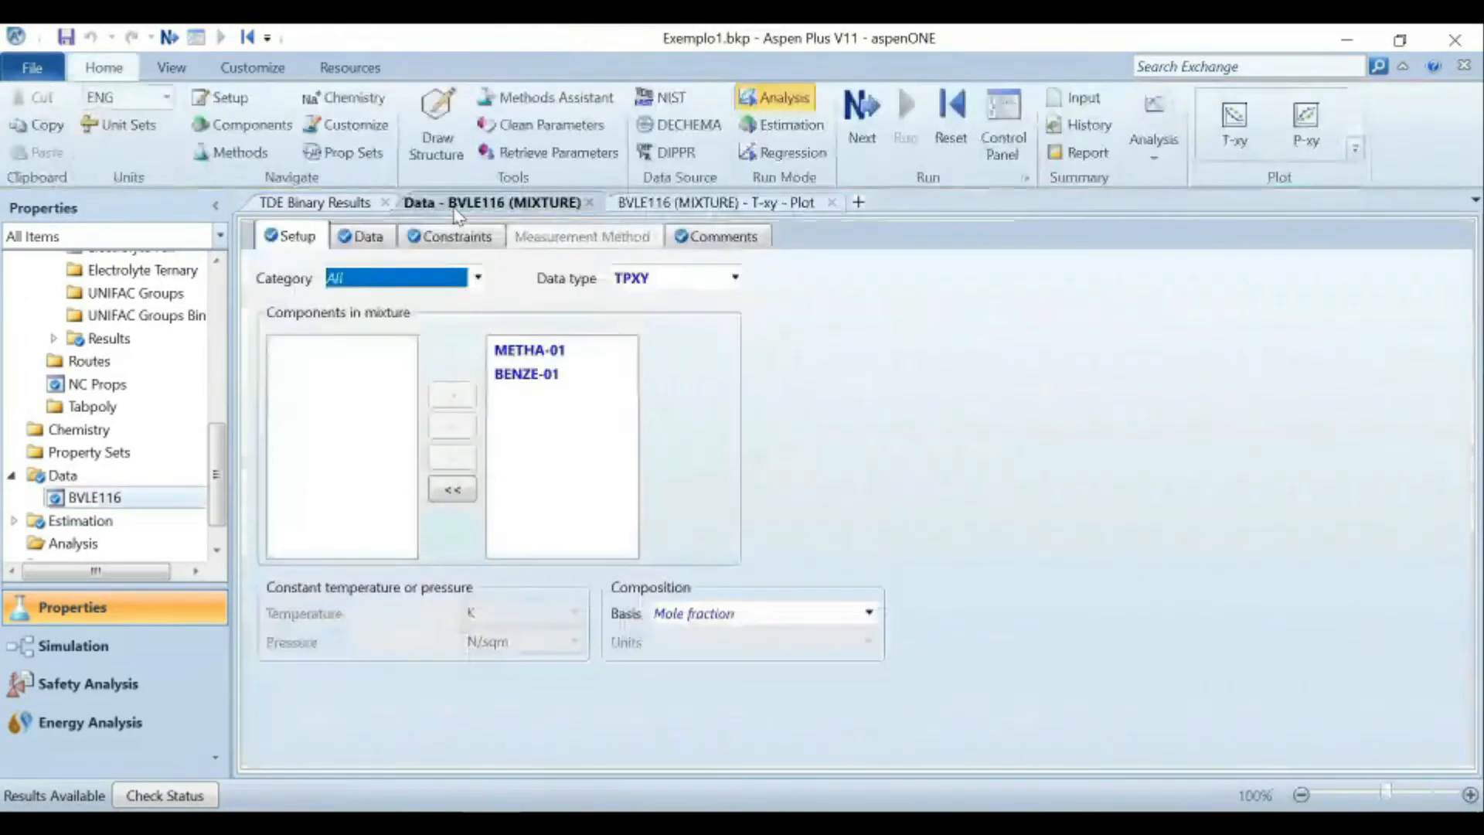
{"action": "scroll", "coordinate": [93, 448], "scroll_direction": "down", "scroll_amount": 1}
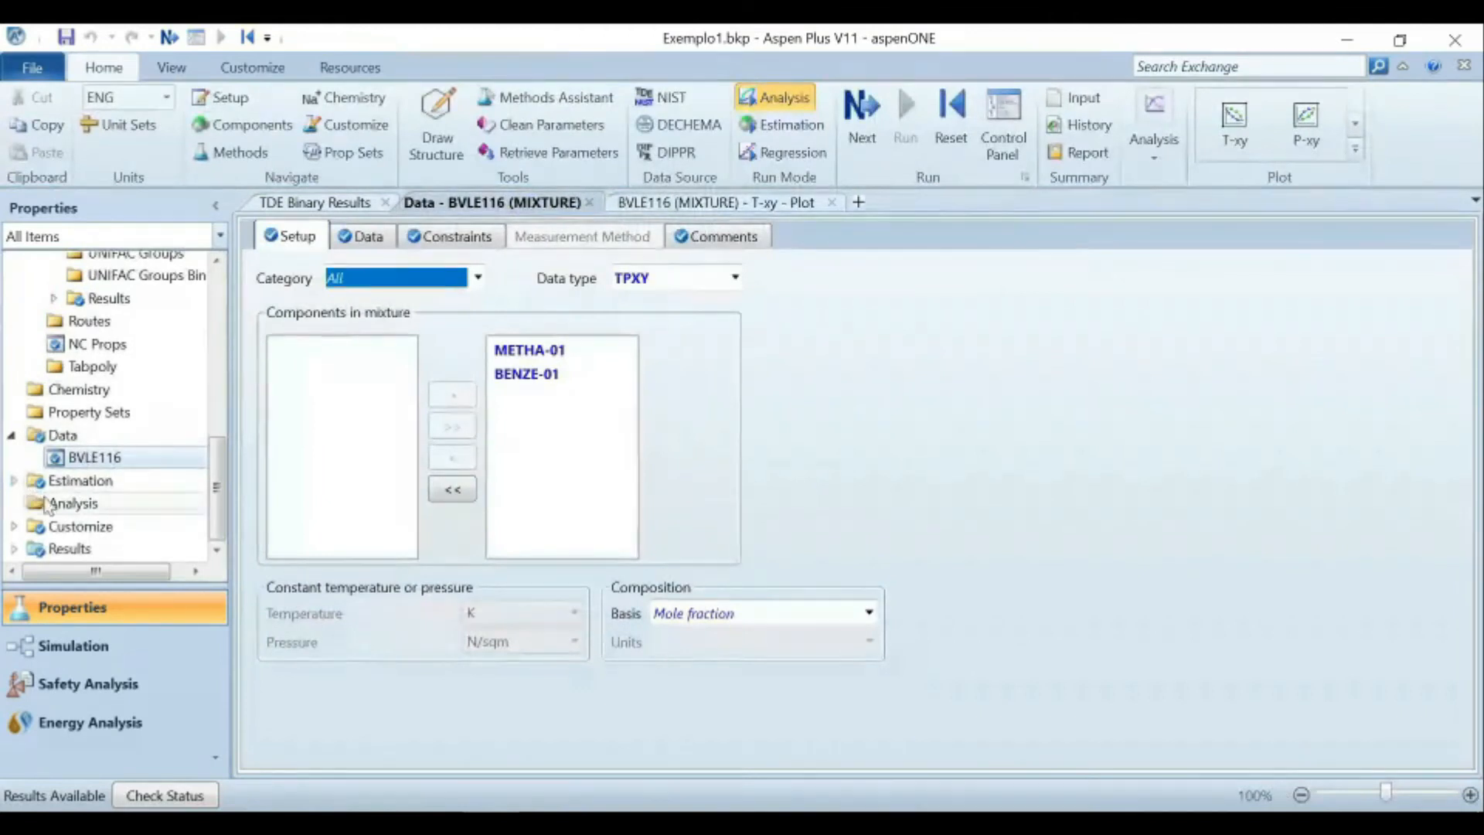
{"action": "left_click", "coordinate": [52, 504]}
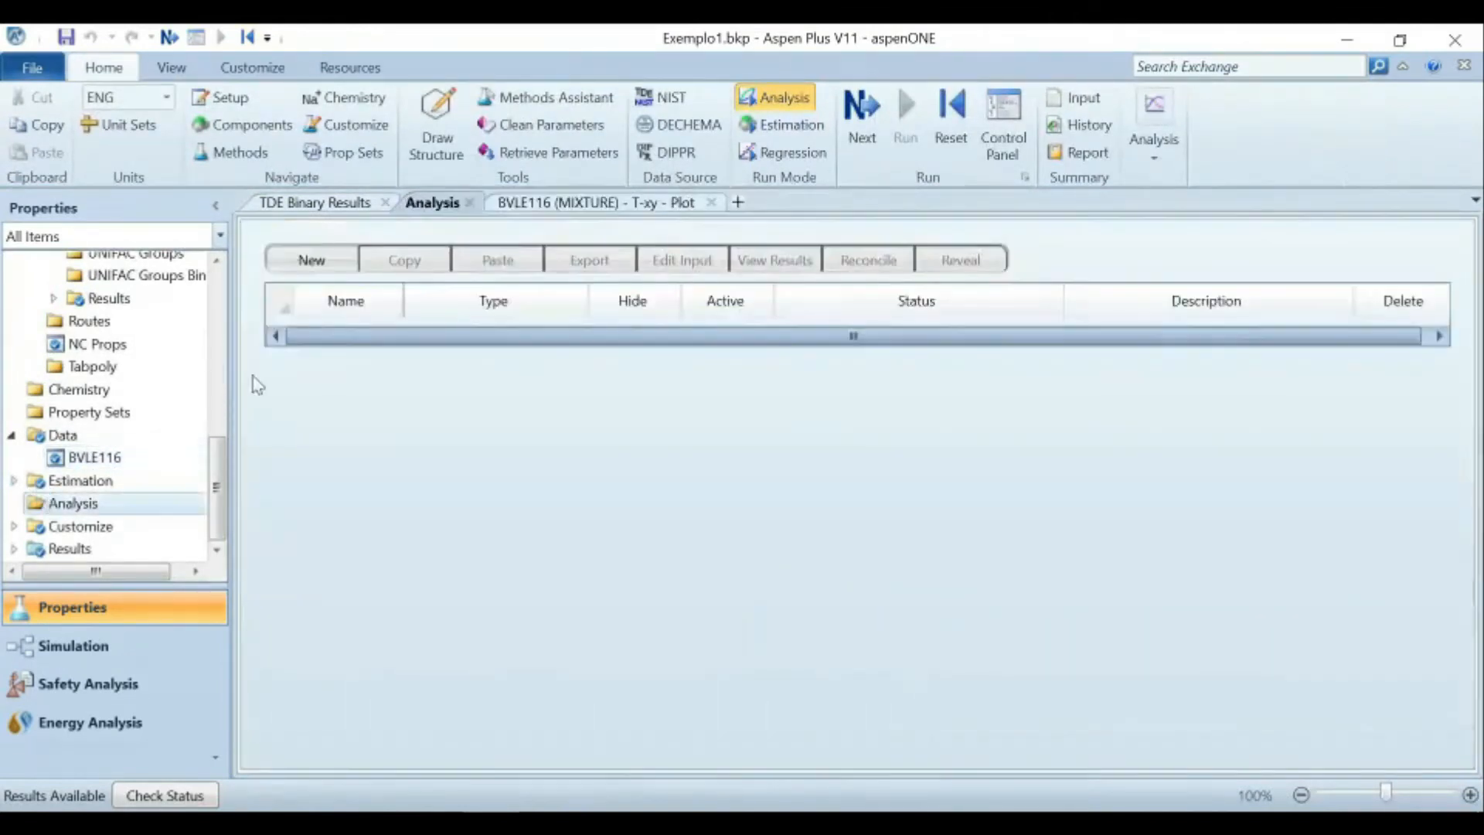
{"action": "left_click", "coordinate": [1154, 139]}
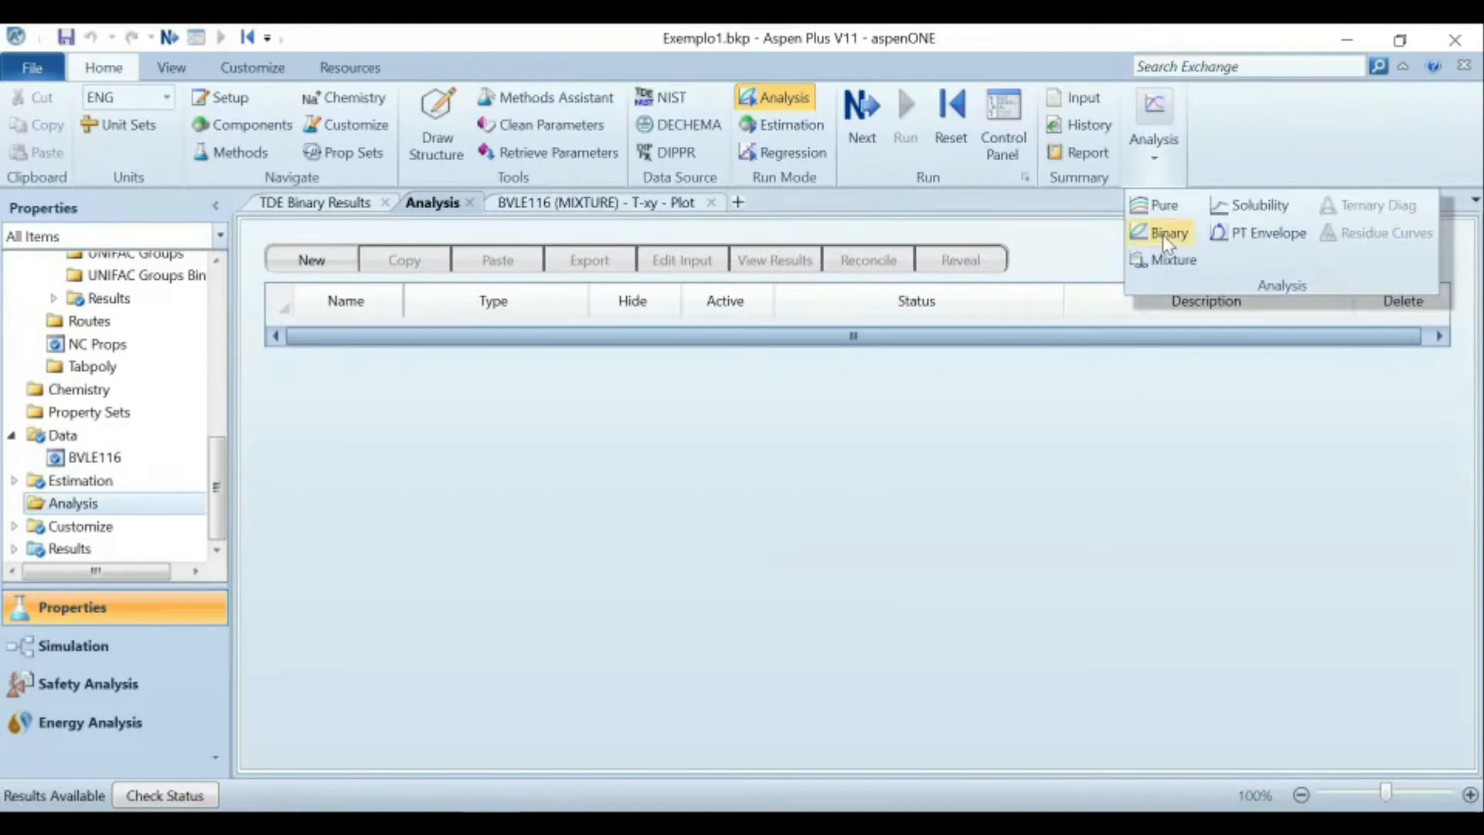
{"action": "left_click", "coordinate": [1162, 233]}
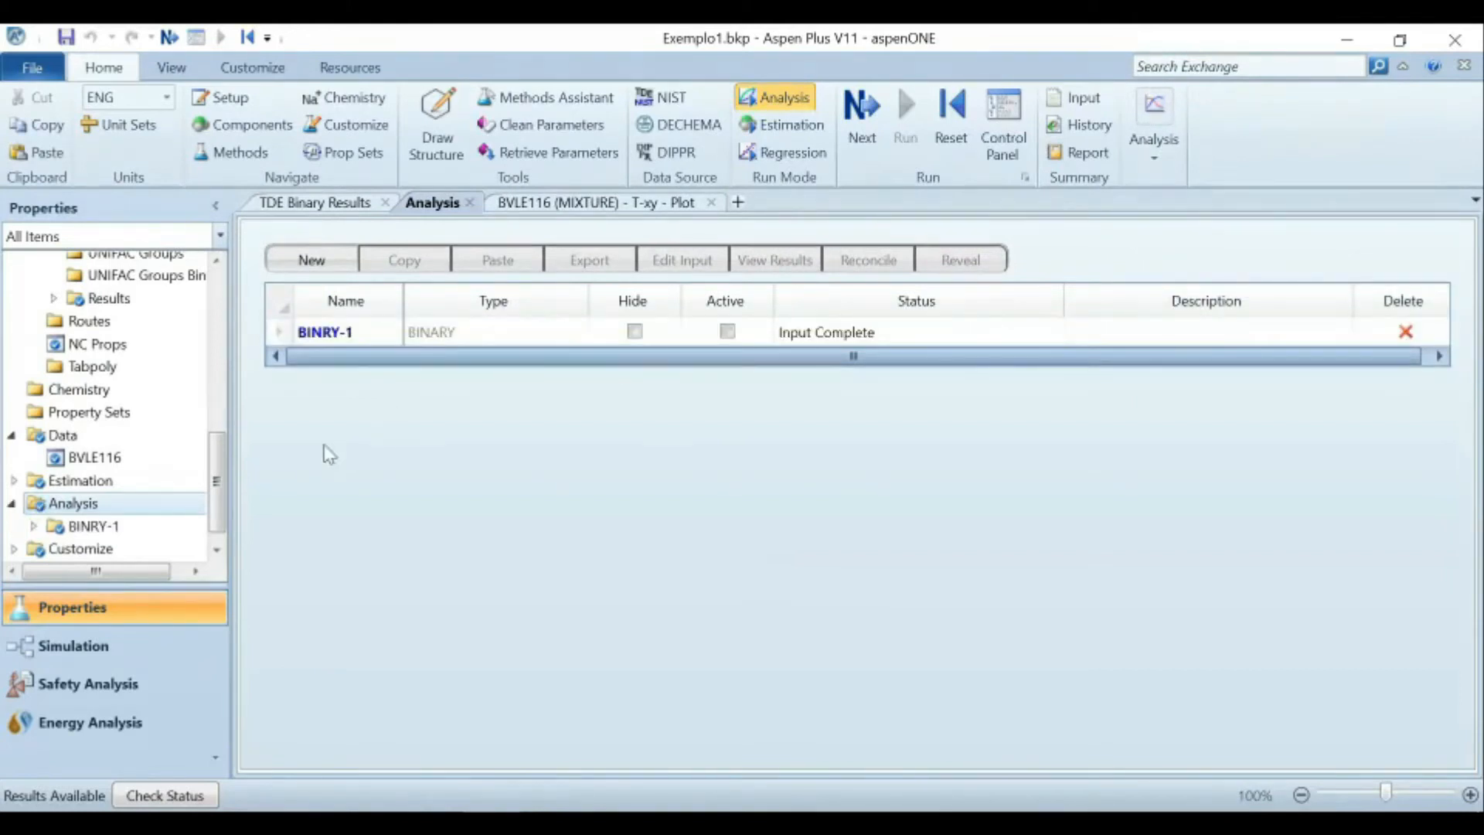
{"action": "double_click", "coordinate": [146, 529]}
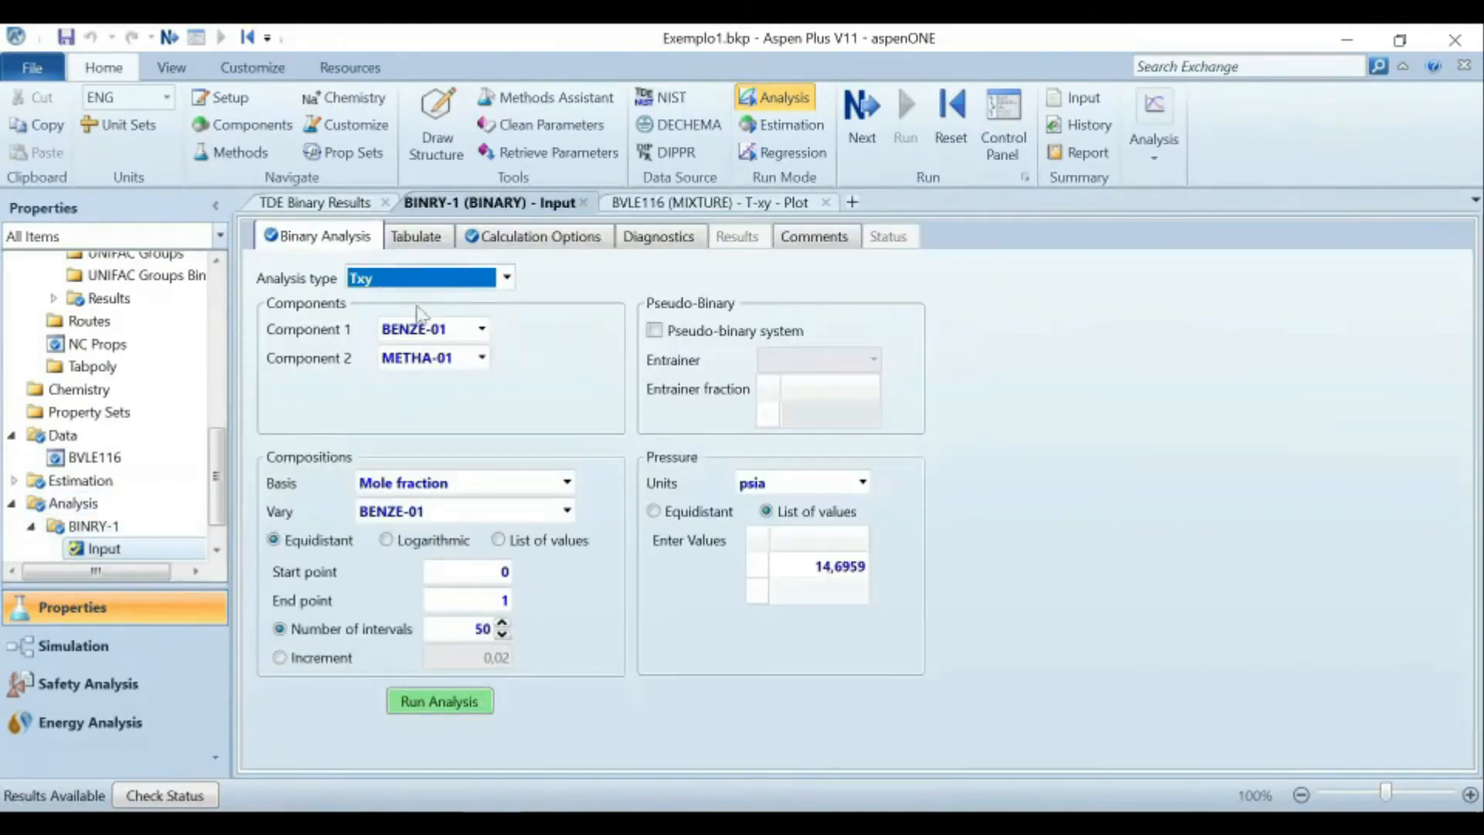
Set the BINRY-1 analysis to METHA-01 as component 1, BENZE-01 as component 2, and METHA-01 as the varied component.
{"action": "left_click", "coordinate": [481, 329]}
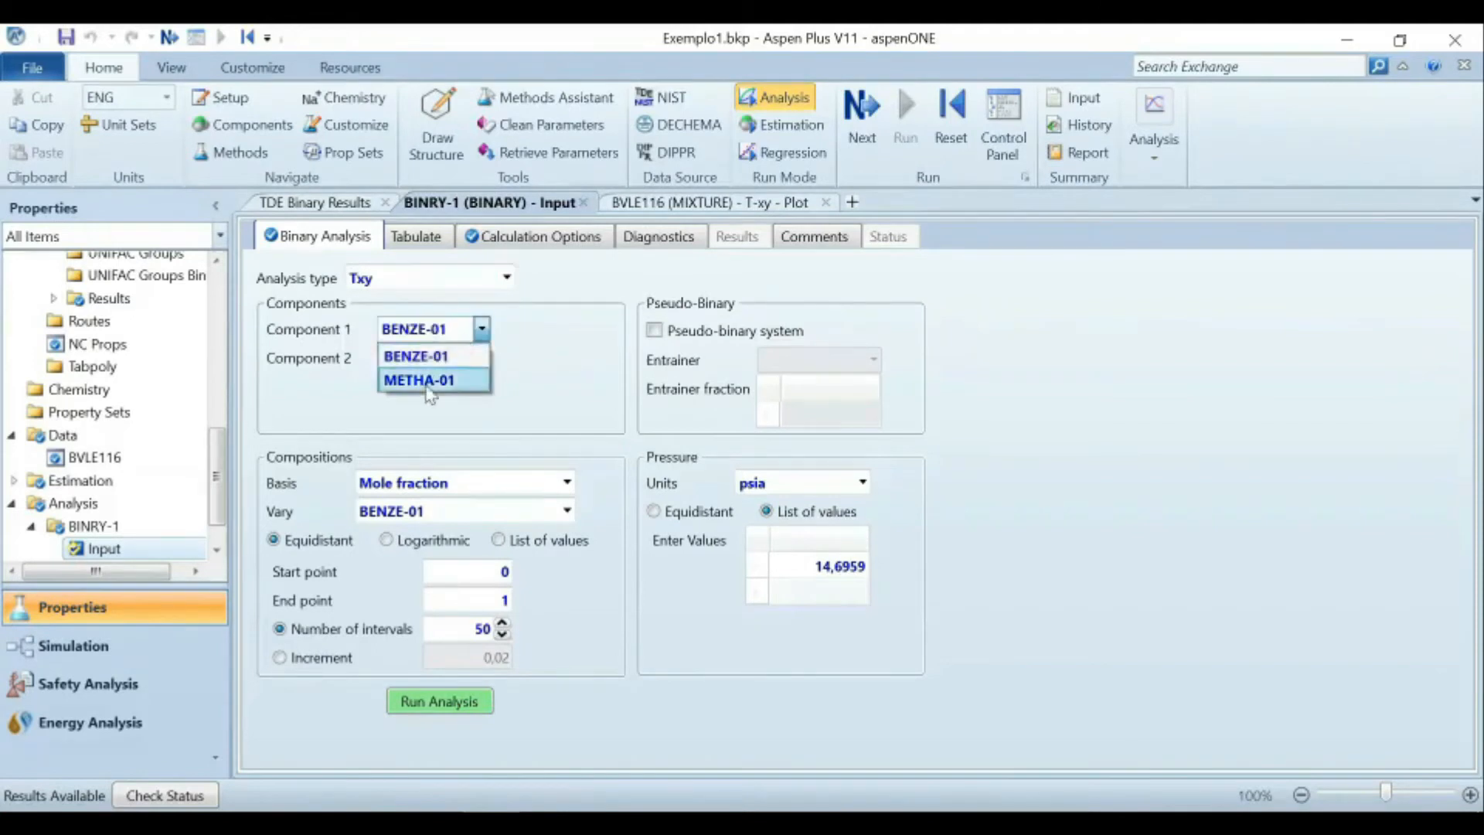
{"action": "left_click", "coordinate": [426, 381]}
{"action": "left_click", "coordinate": [481, 357]}
{"action": "left_click", "coordinate": [421, 385]}
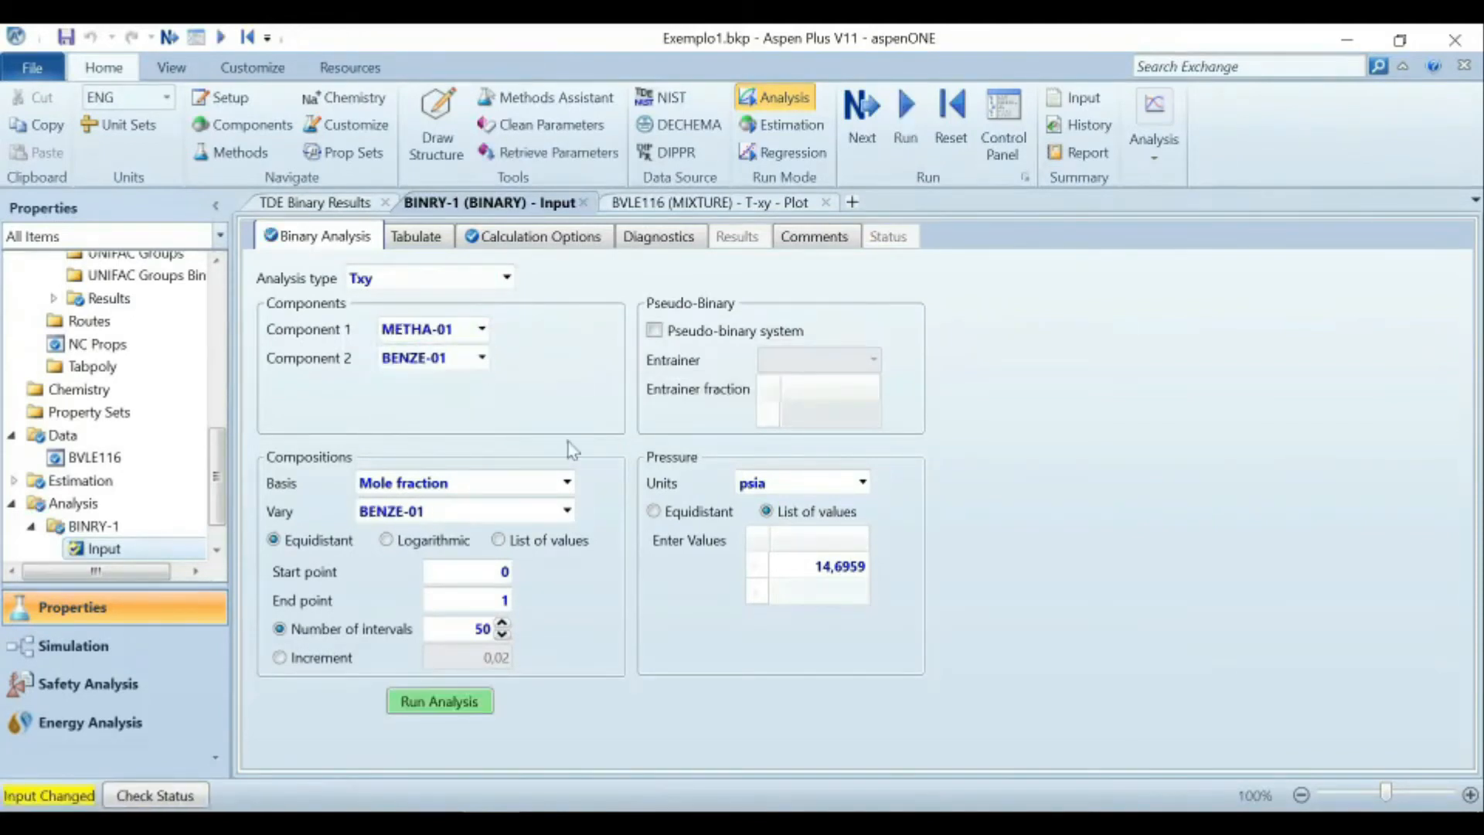
{"action": "left_click", "coordinate": [568, 511]}
{"action": "left_click", "coordinate": [541, 539]}
Check that the calculation options use PENG-ROB and run the equidistant Txy analysis with 50 intervals.
{"action": "left_click", "coordinate": [558, 231]}
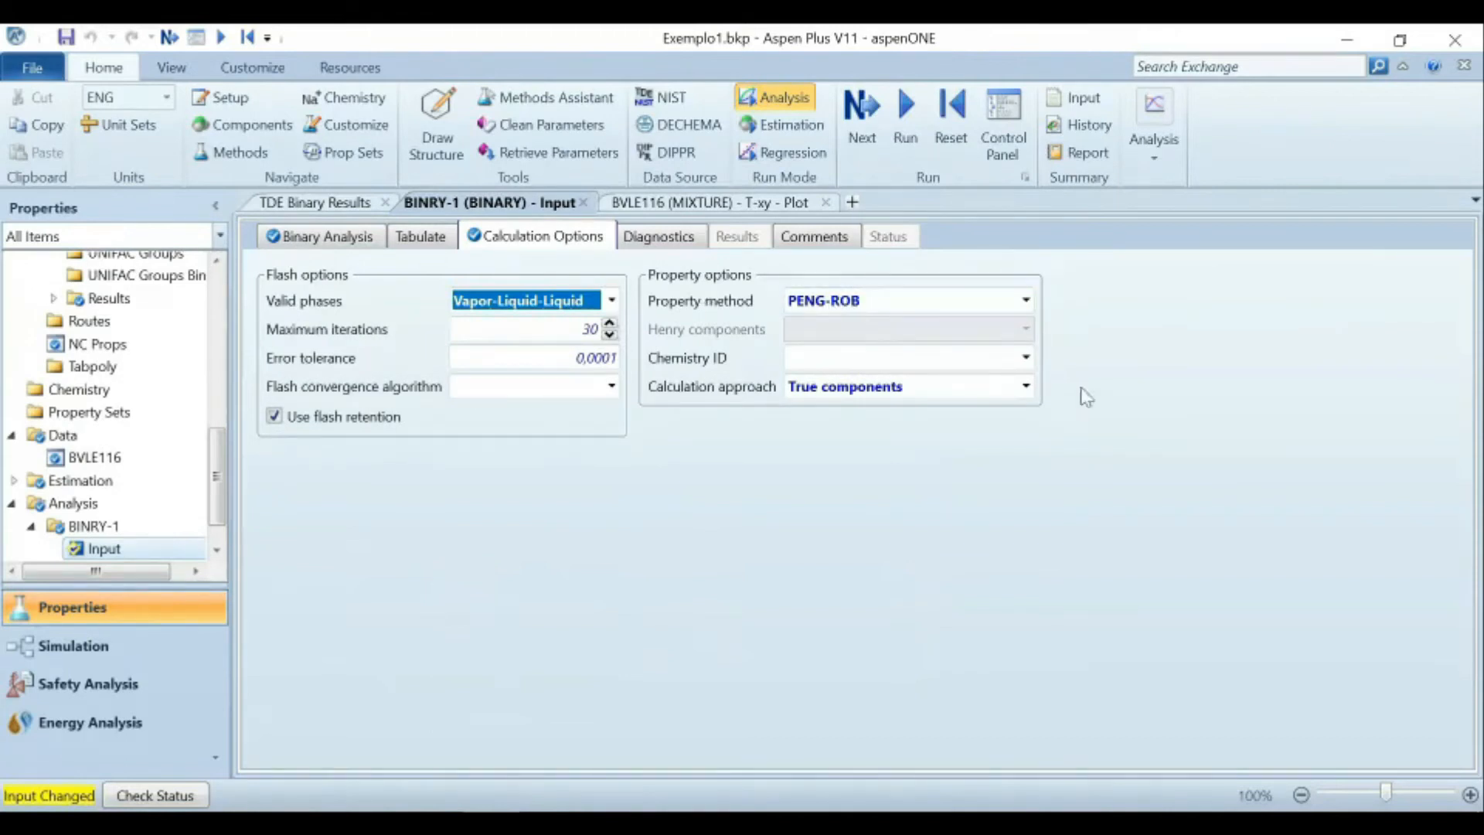
{"action": "left_click", "coordinate": [367, 236]}
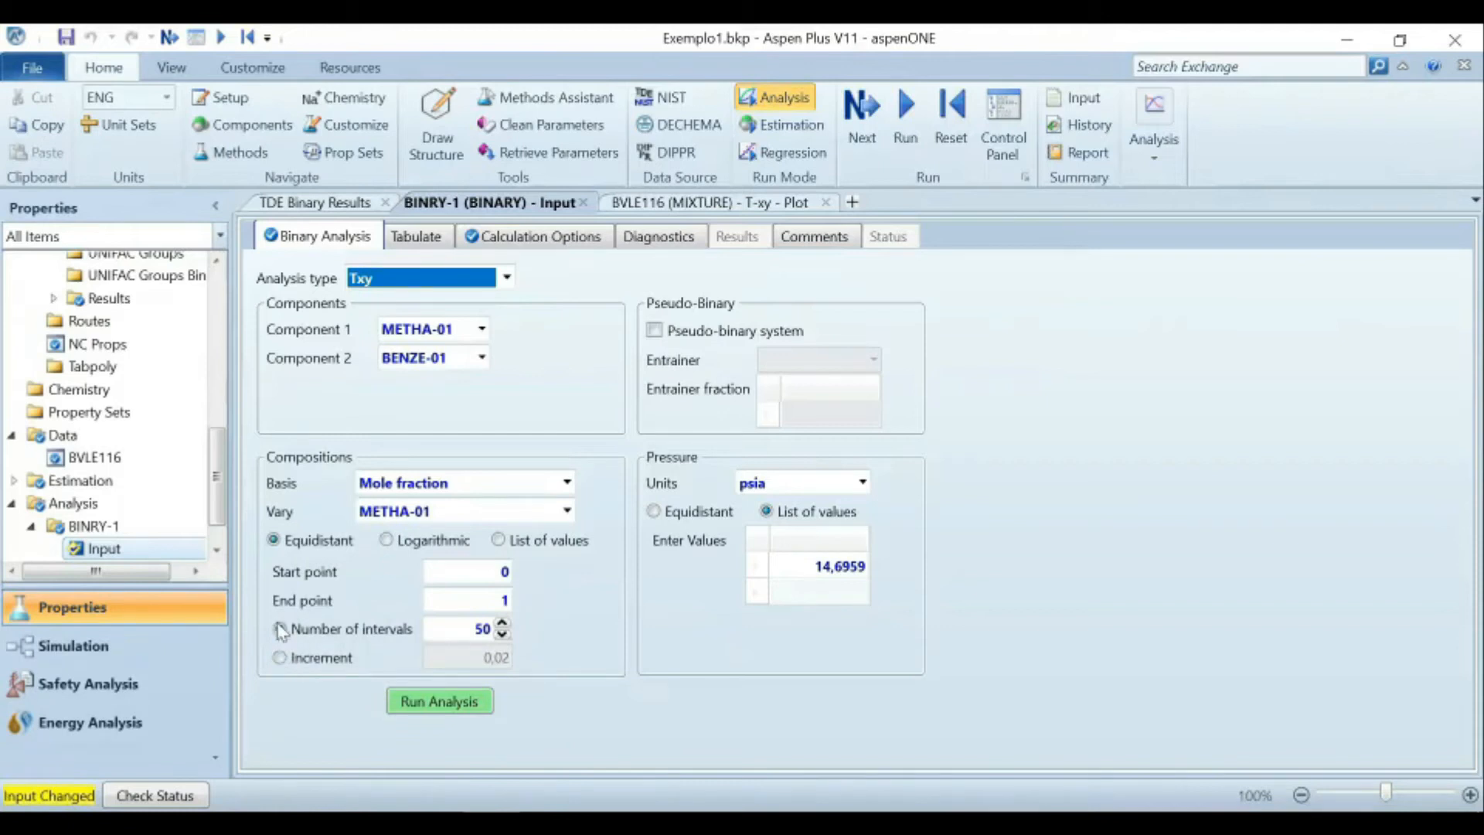
{"action": "left_click", "coordinate": [274, 543]}
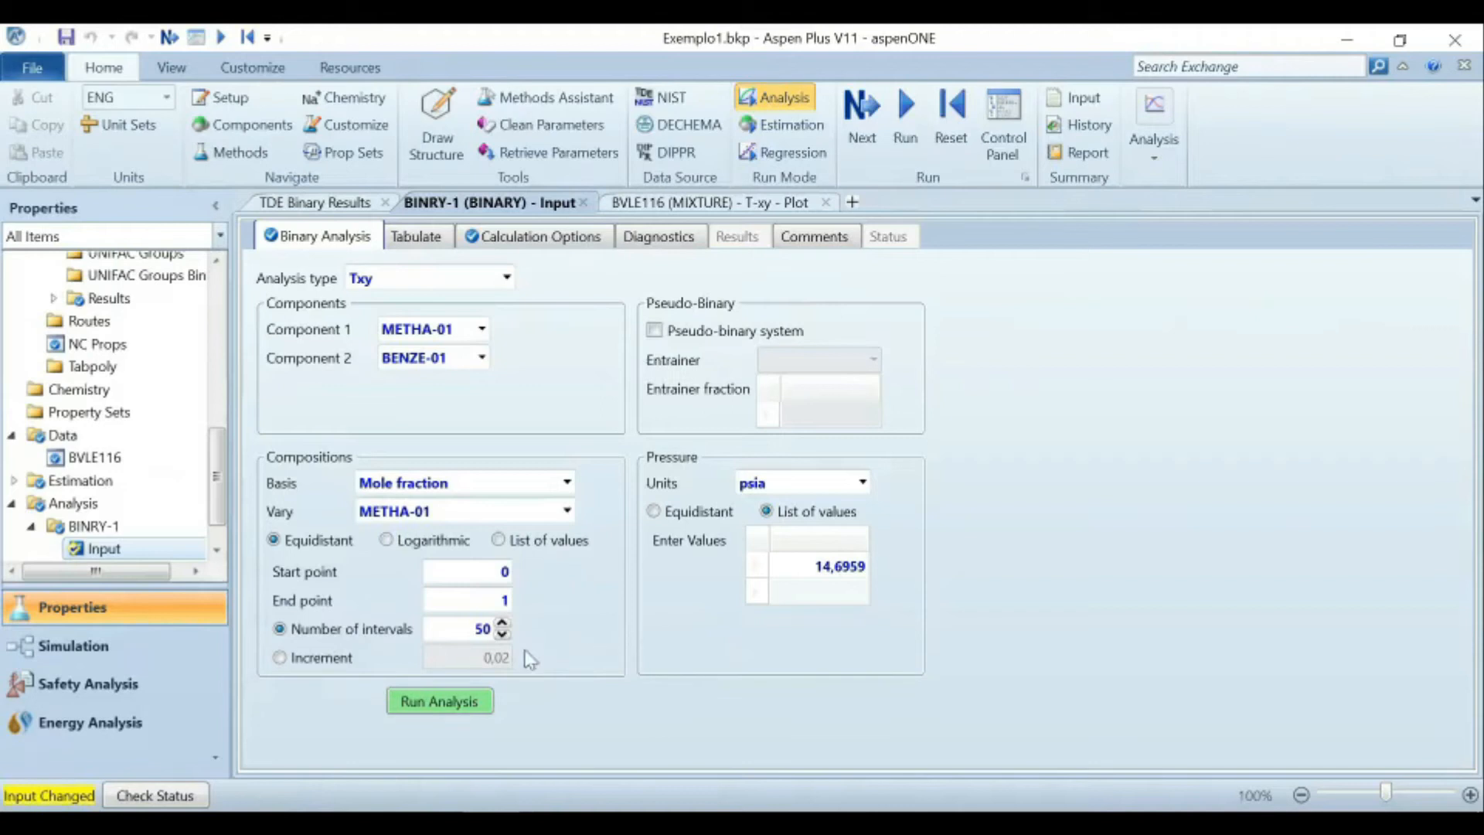
{"action": "left_click", "coordinate": [452, 707]}
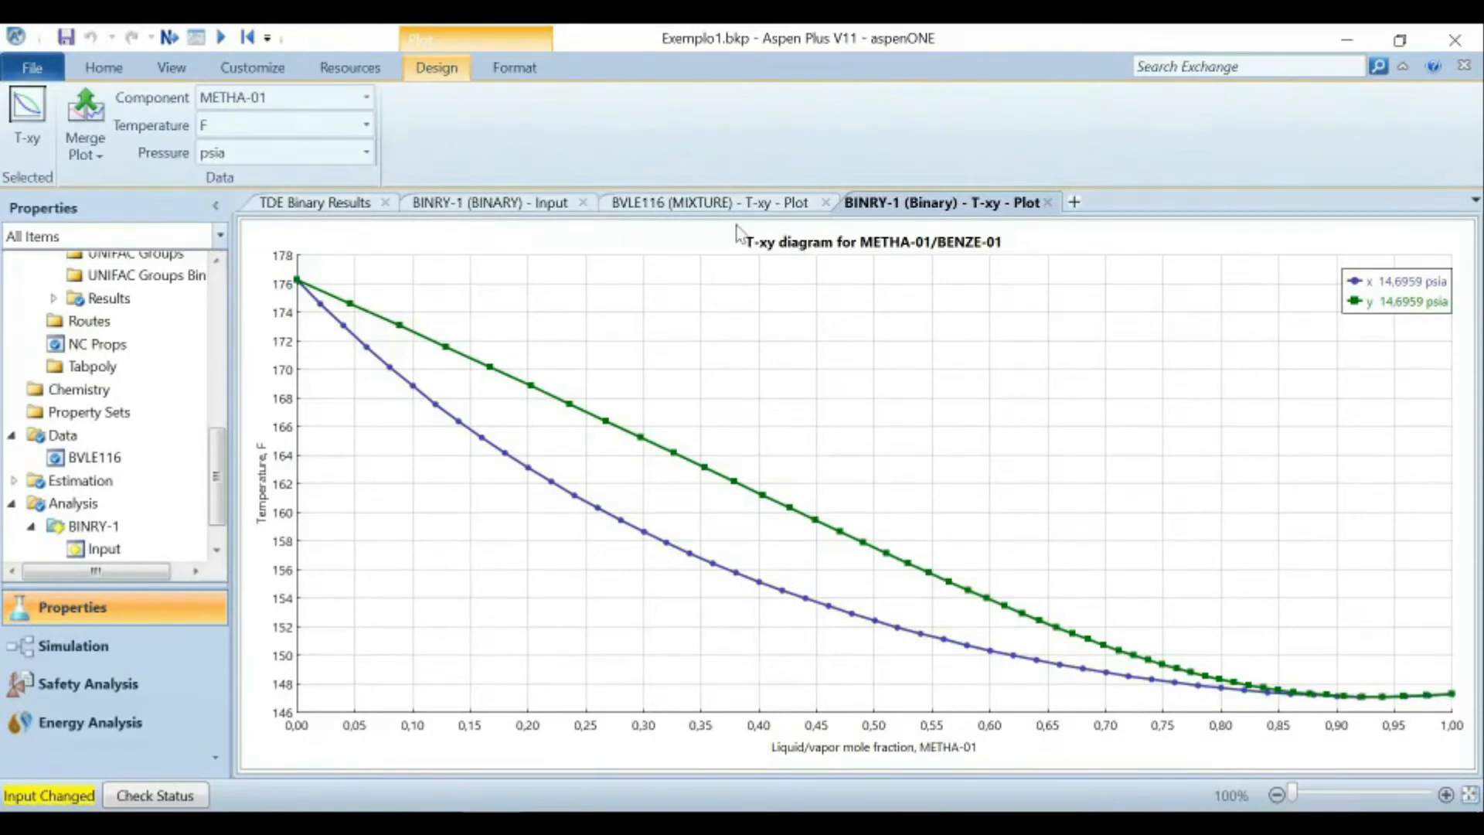
Change the BINRY-1 plot's temperature unit to K and merge it into the BVLE116 T-xy plot.
{"action": "left_click", "coordinate": [366, 125]}
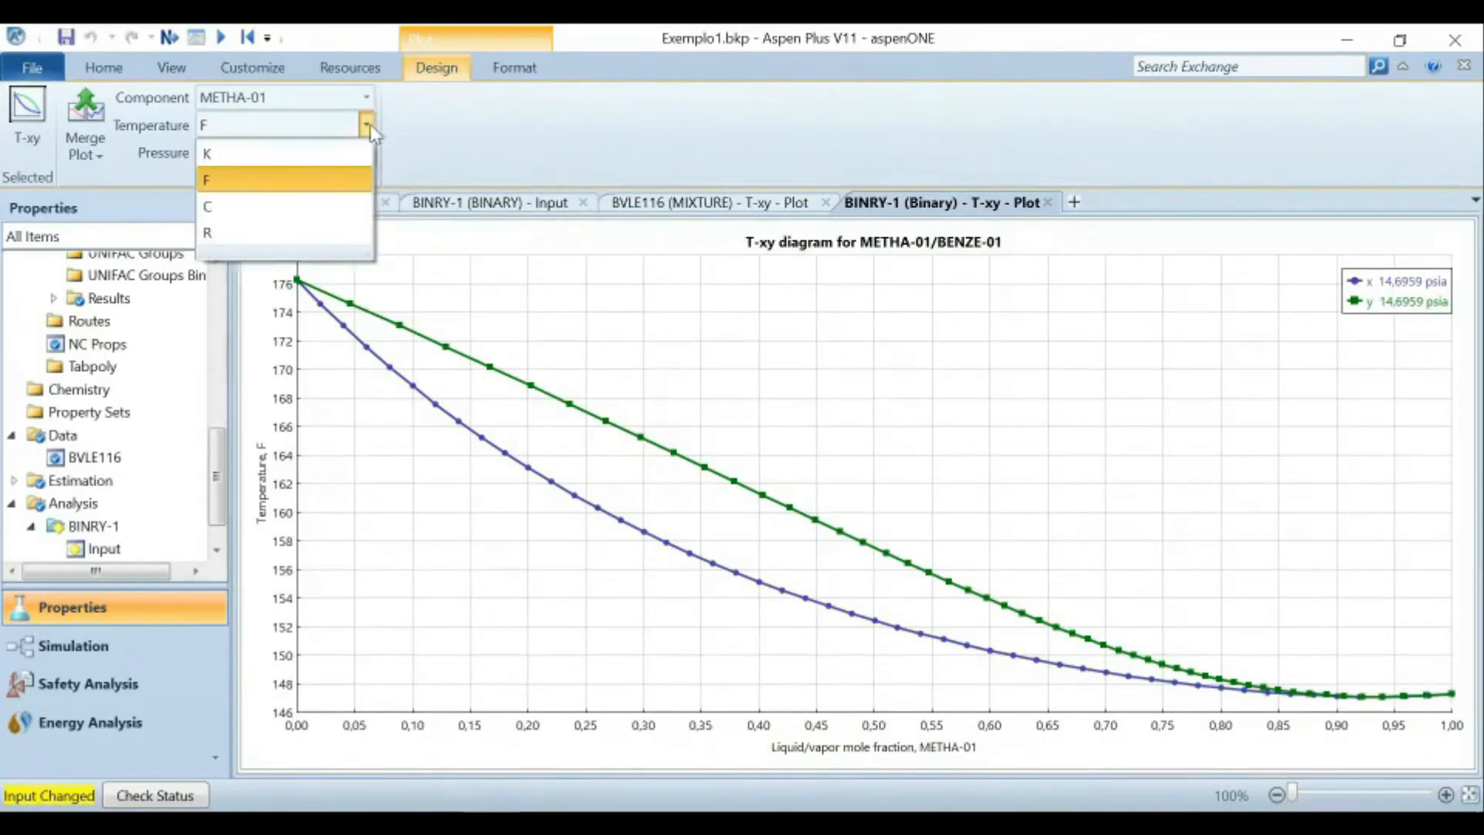
{"action": "left_click", "coordinate": [332, 152]}
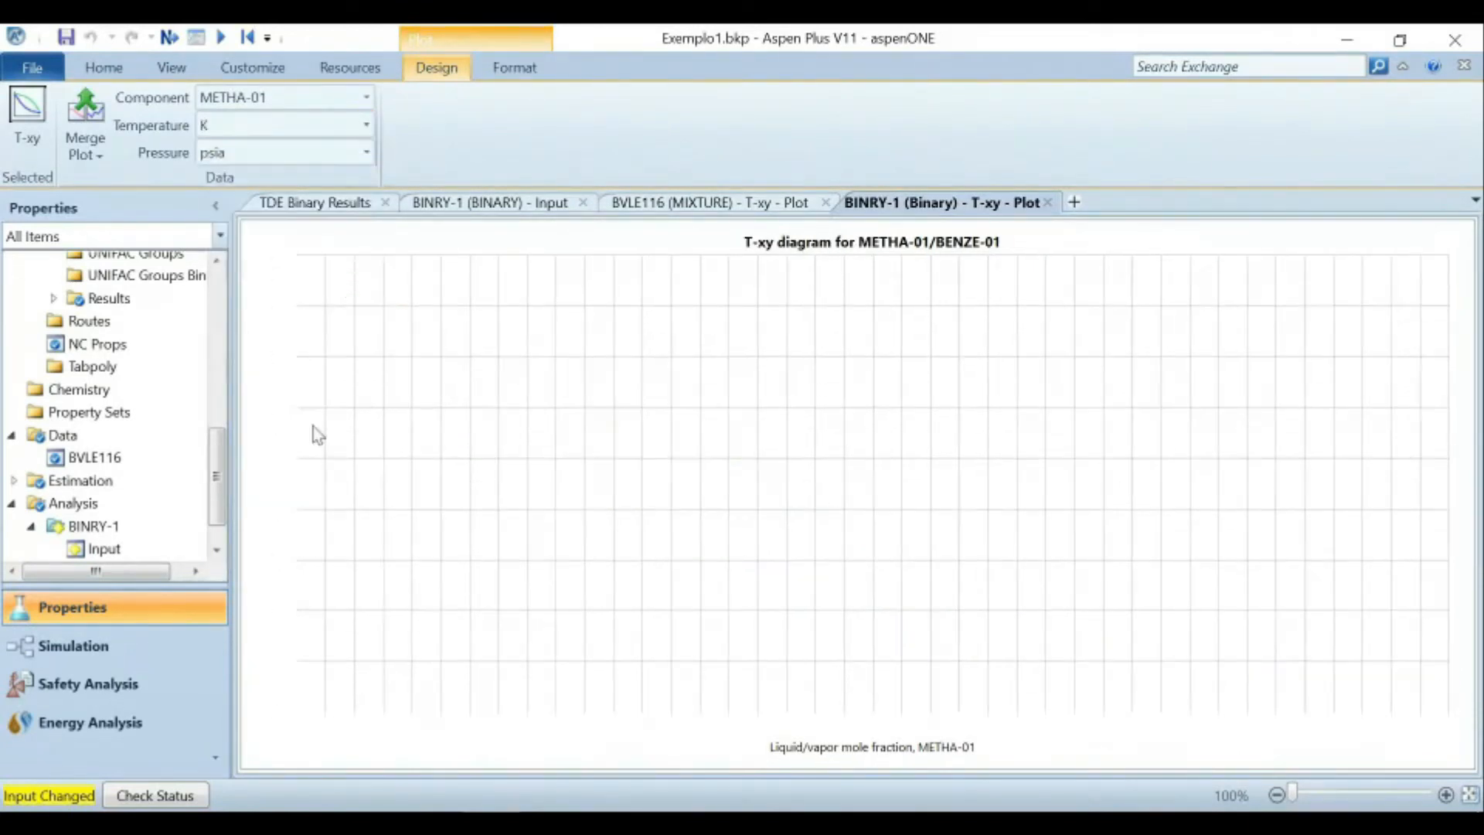
{"action": "left_click", "coordinate": [91, 153]}
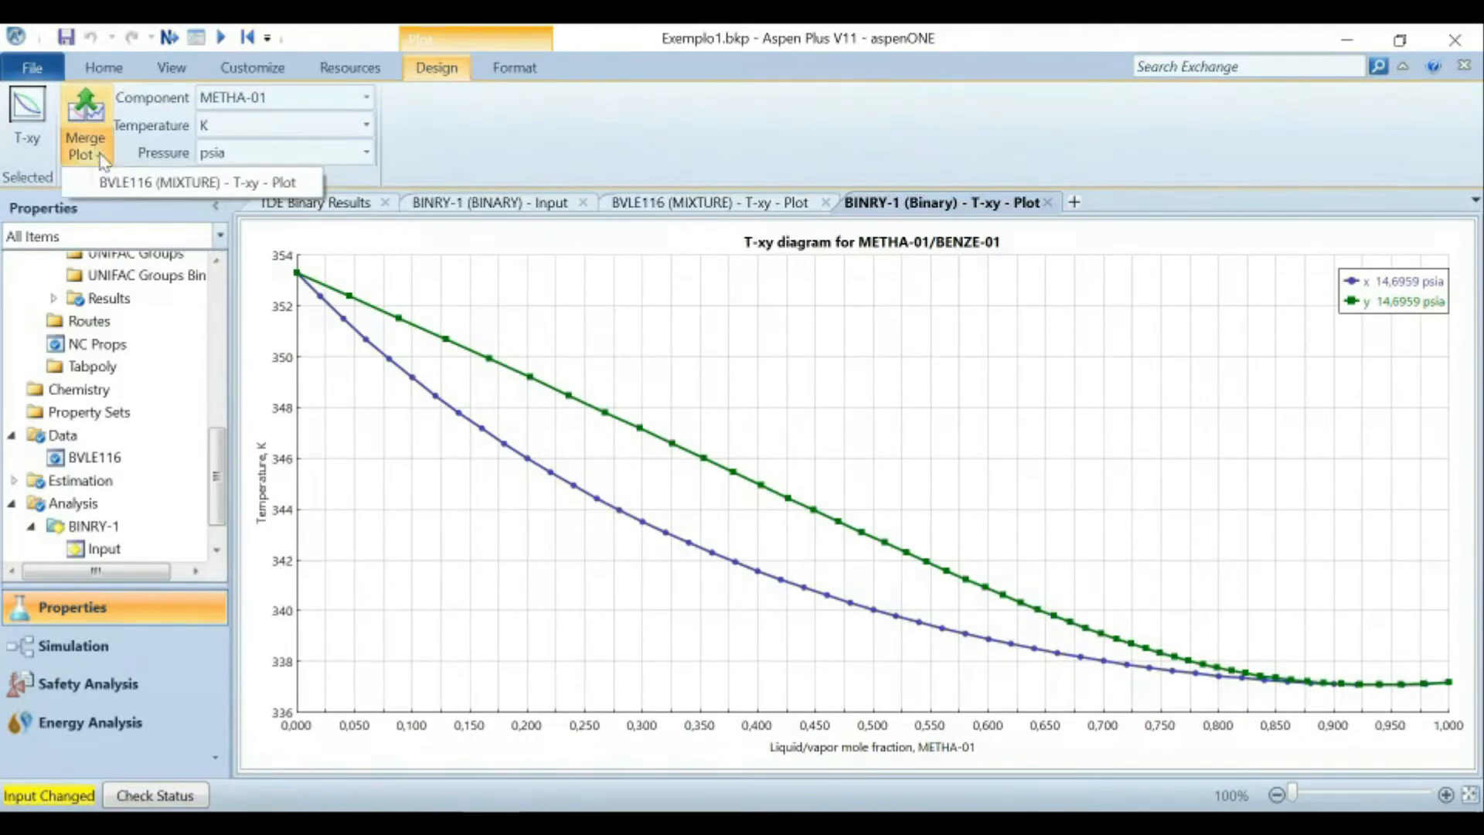
{"action": "left_click", "coordinate": [133, 179]}
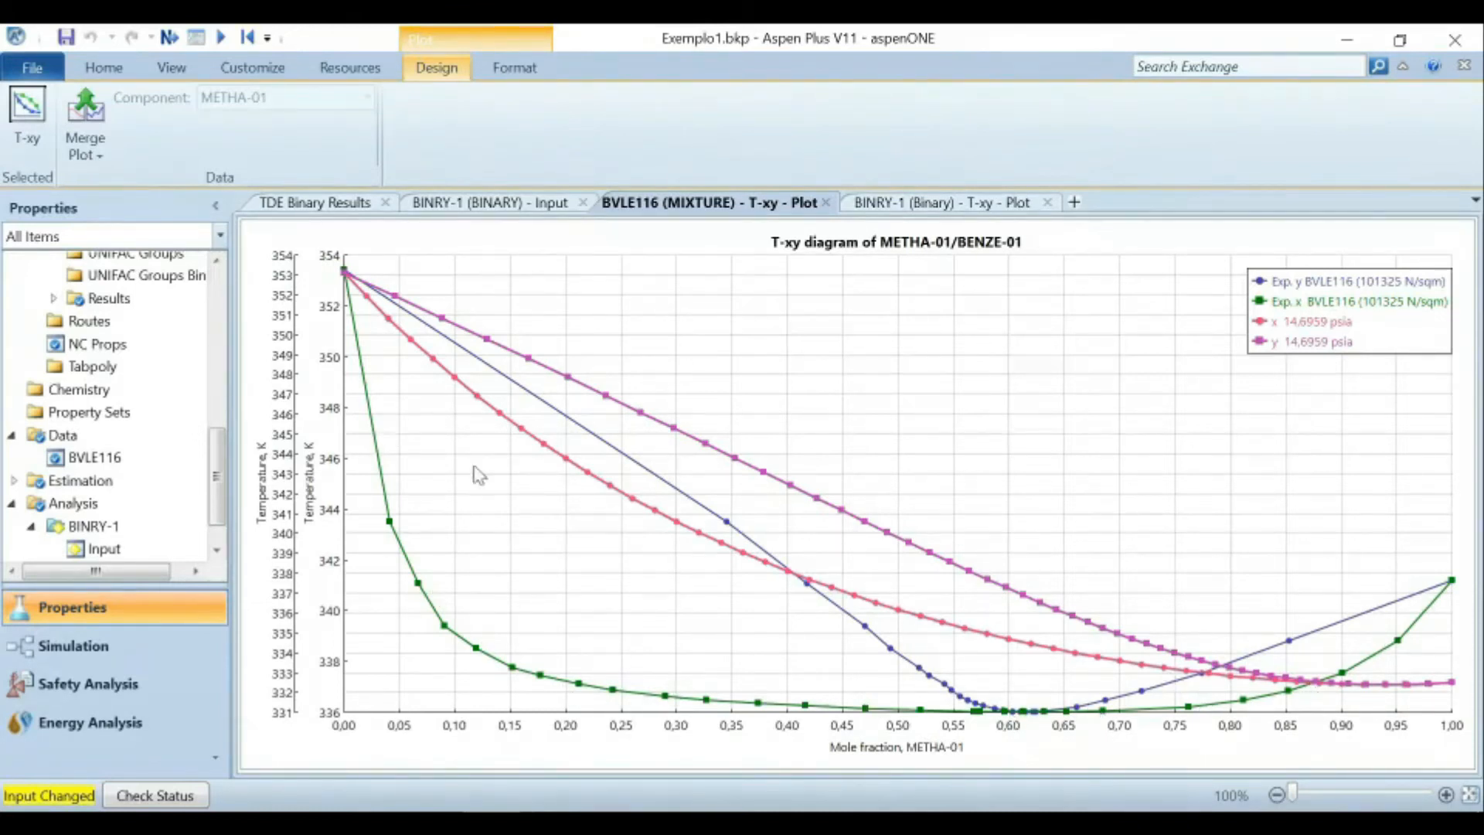
Map all curves of the merged T-xy plot to a single Y axis.
{"action": "right_click", "coordinate": [500, 473]}
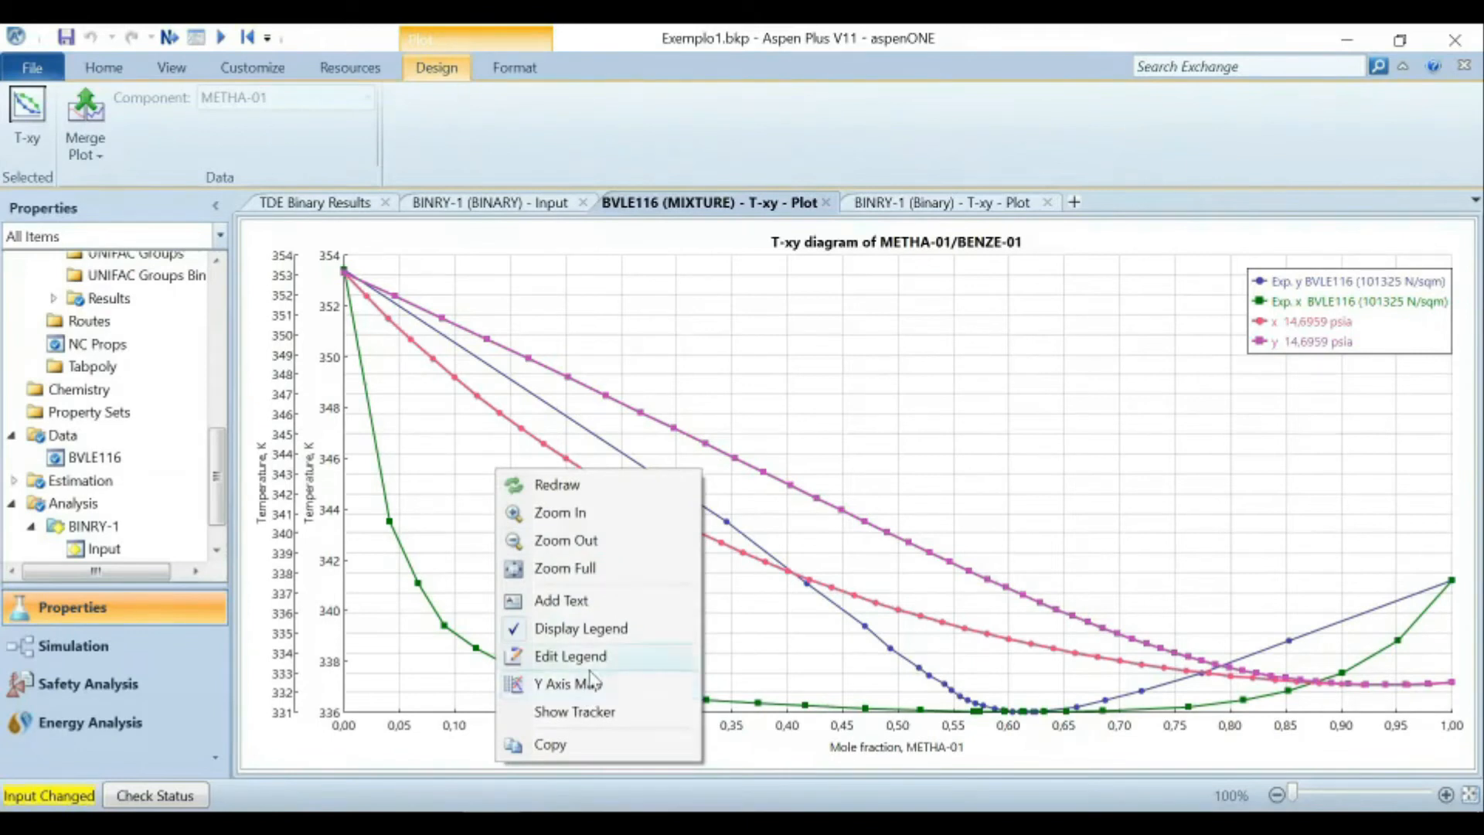
{"action": "left_click", "coordinate": [553, 684]}
{"action": "left_click", "coordinate": [554, 229]}
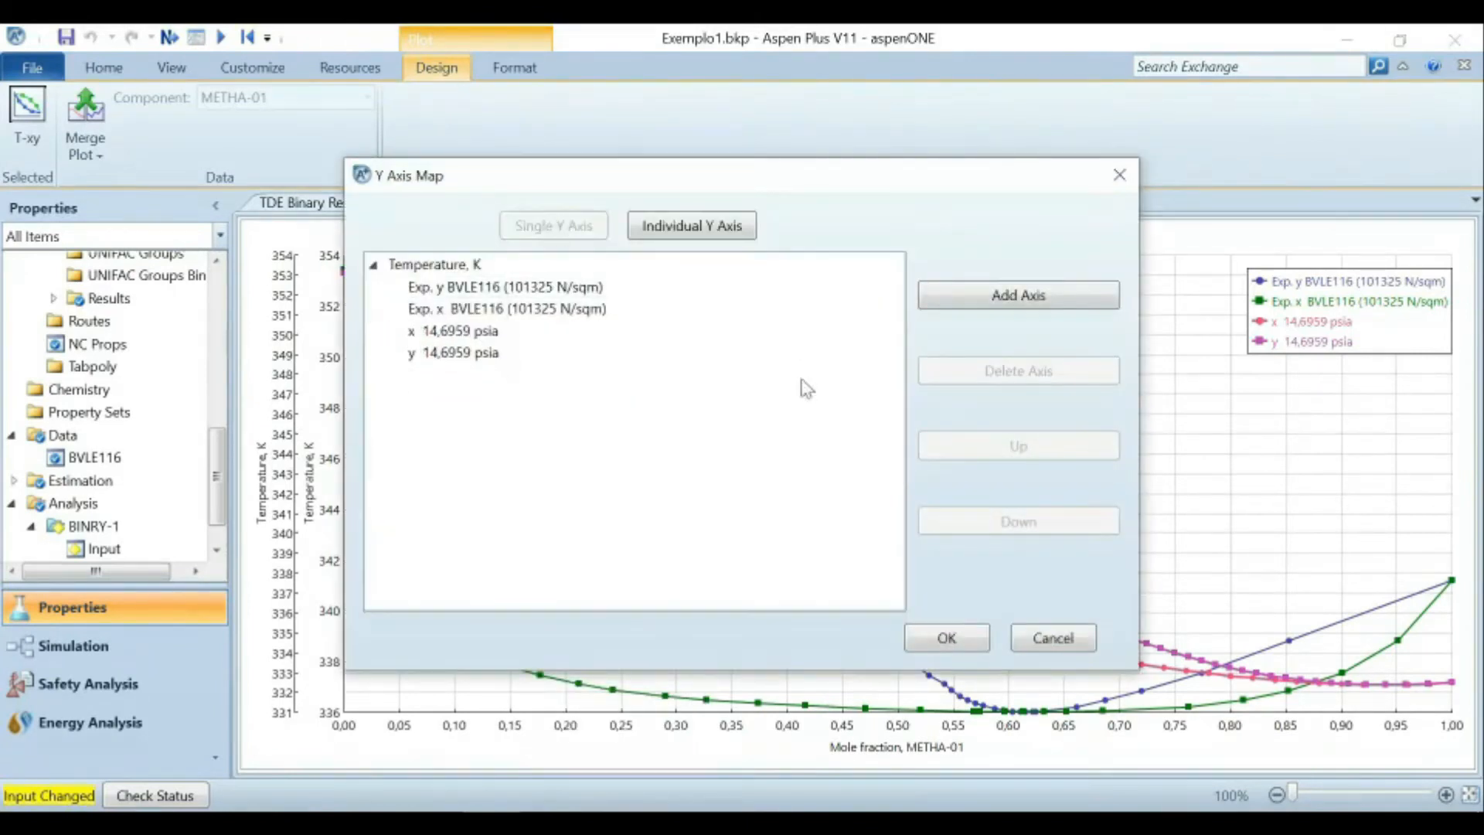
{"action": "left_click", "coordinate": [947, 638]}
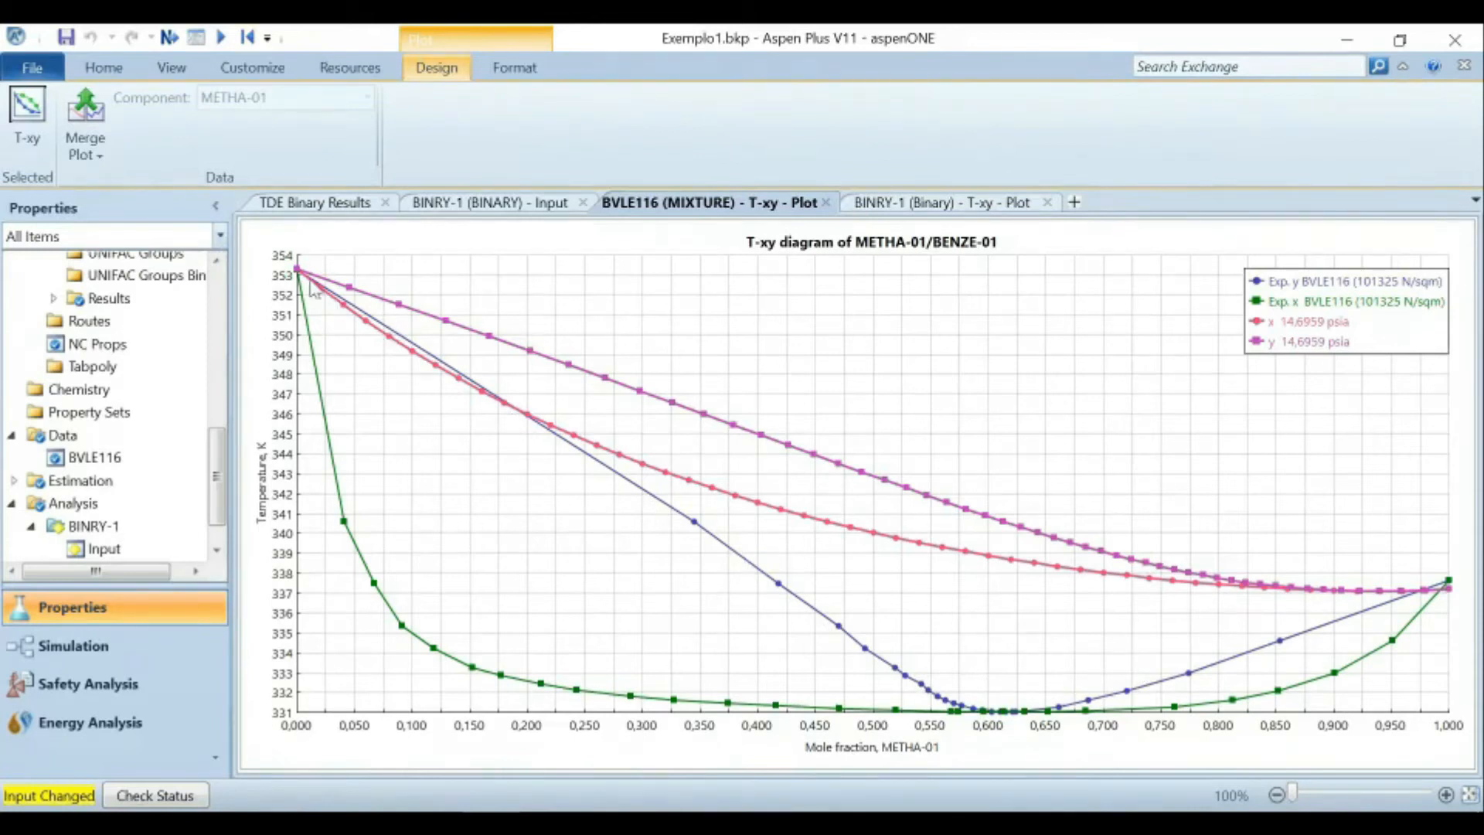
Consult the PowerPoint slide on Examples 1 and 2 and the Modifying and Creating Routes entry in the Aspen property manual PDF.
{"action": "mouse_move", "coordinate": [303, 288]}
{"action": "key", "text": "alt+Tab"}
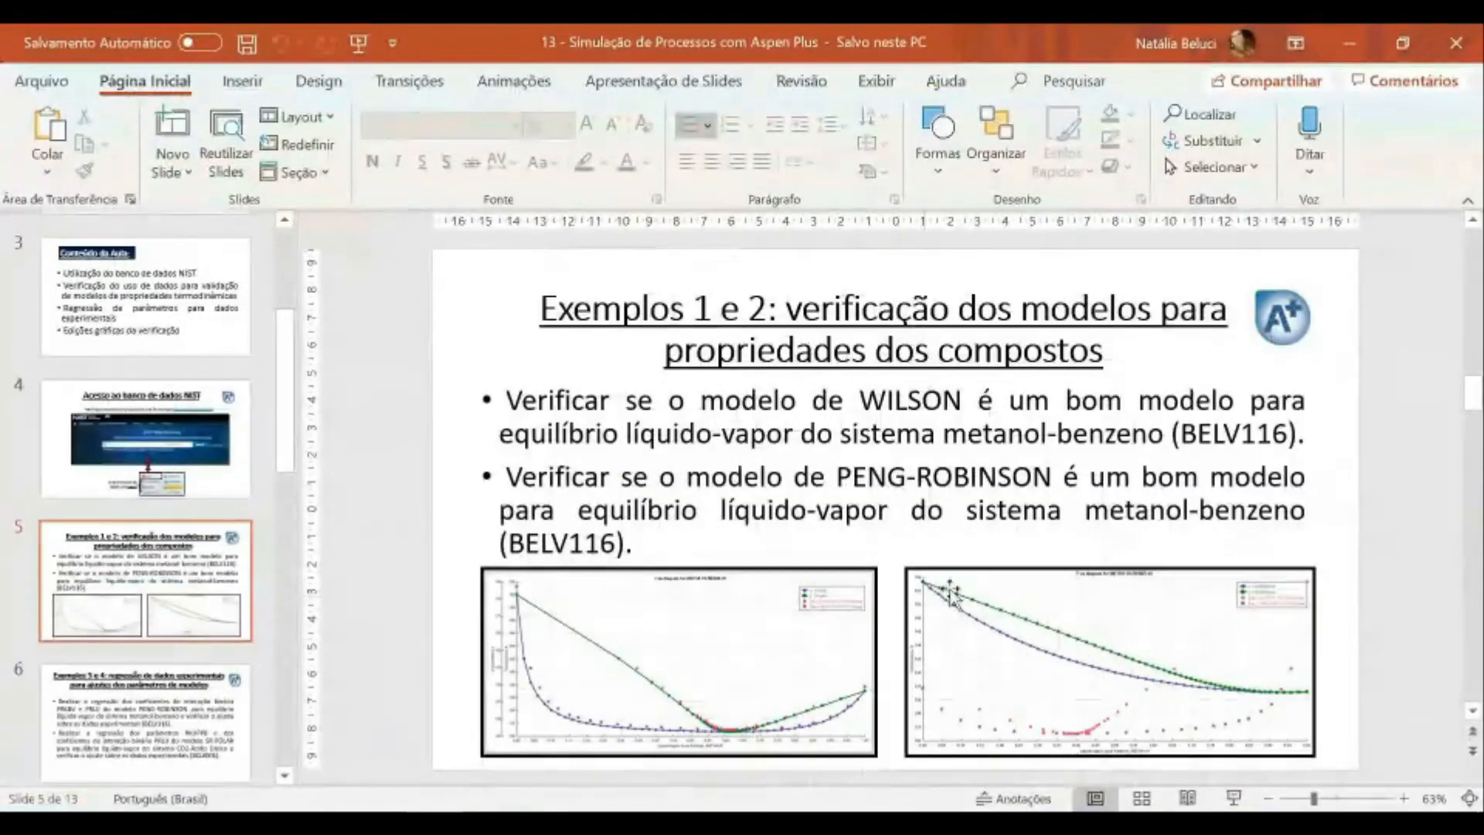
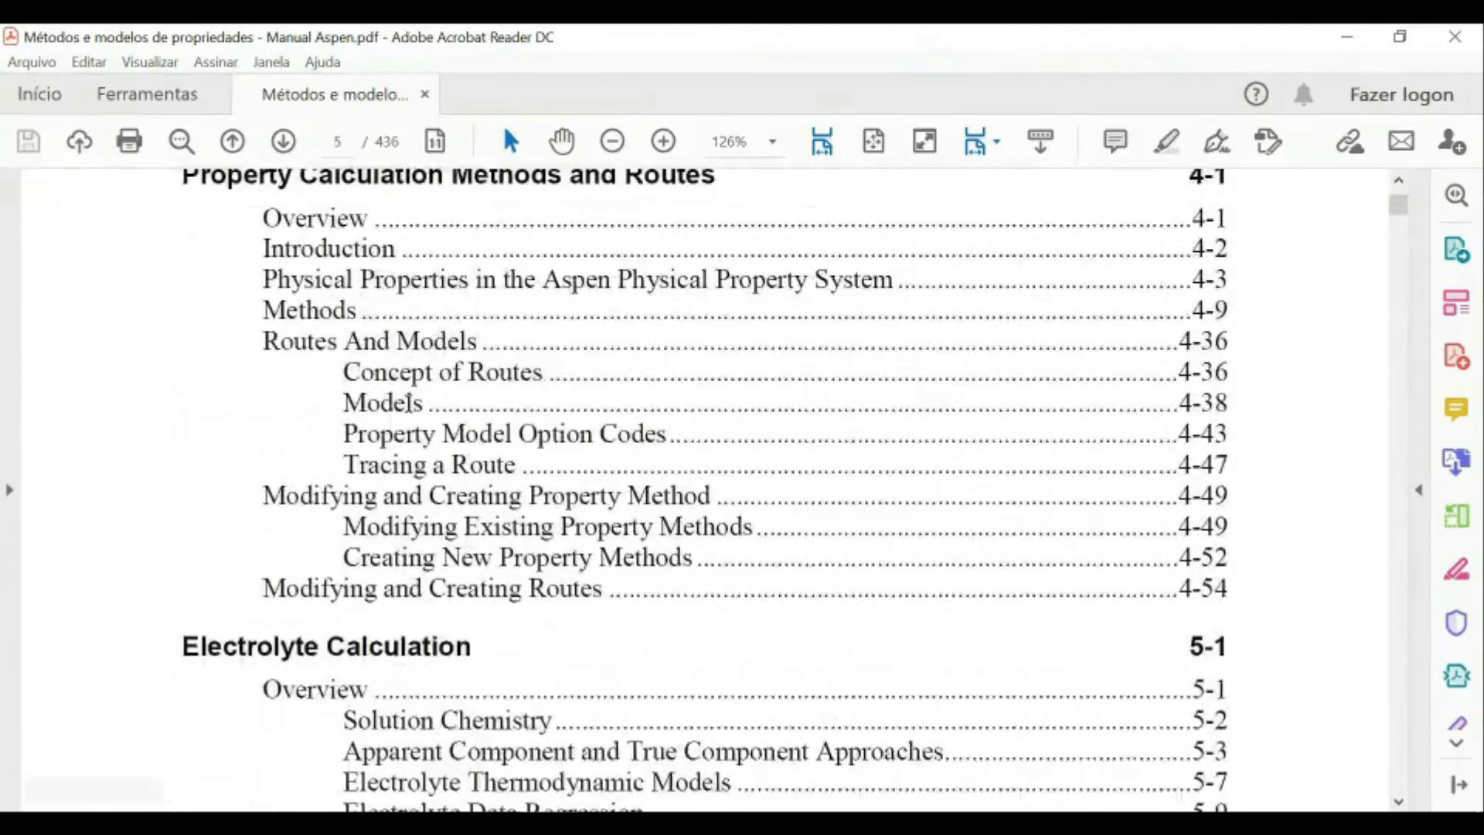
{"action": "scroll", "coordinate": [536, 516], "scroll_direction": "down", "scroll_amount": 2}
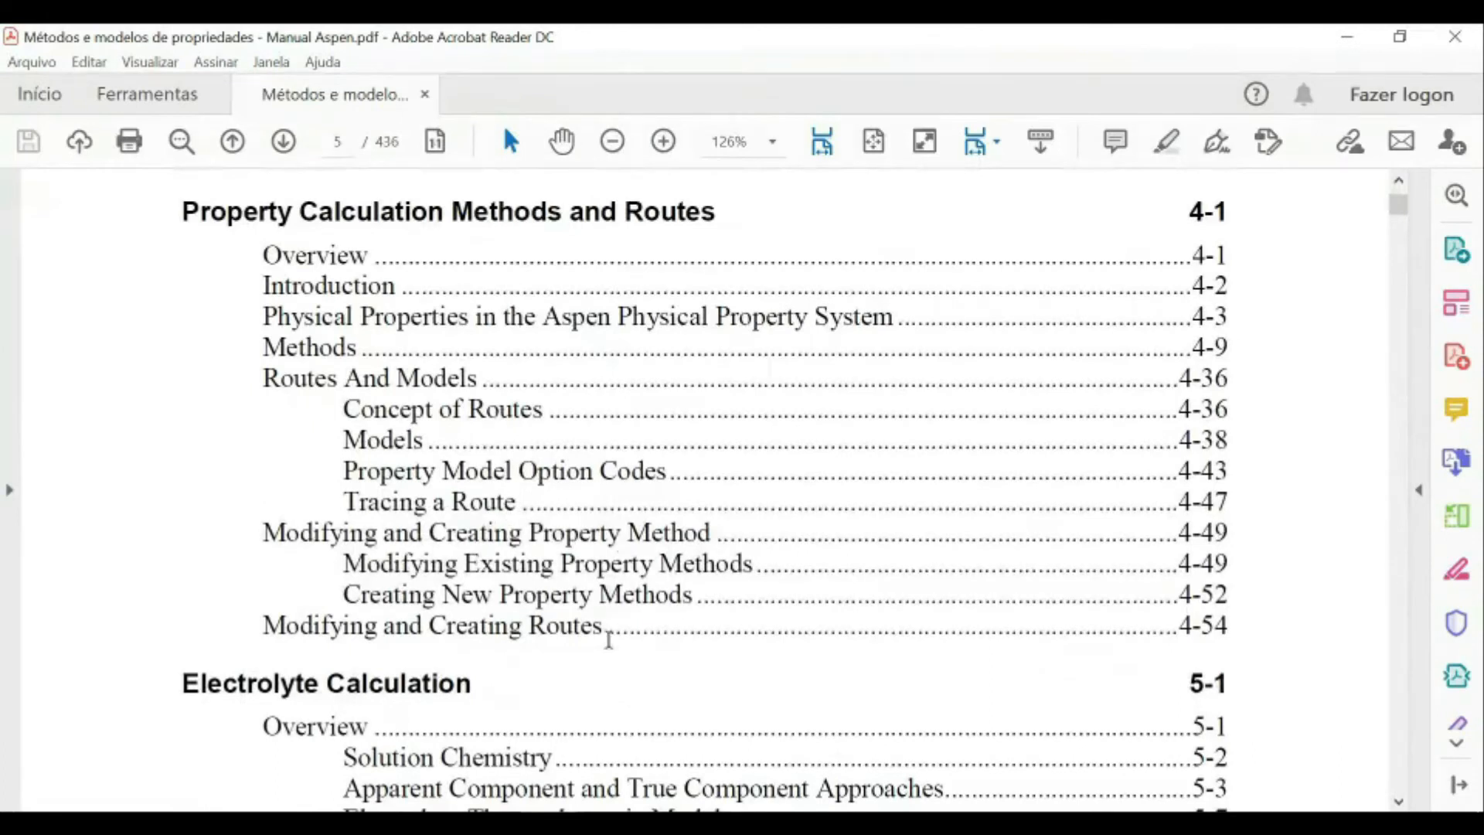
{"action": "left_click_drag", "start_coordinate": [610, 625], "coordinate": [263, 628]}
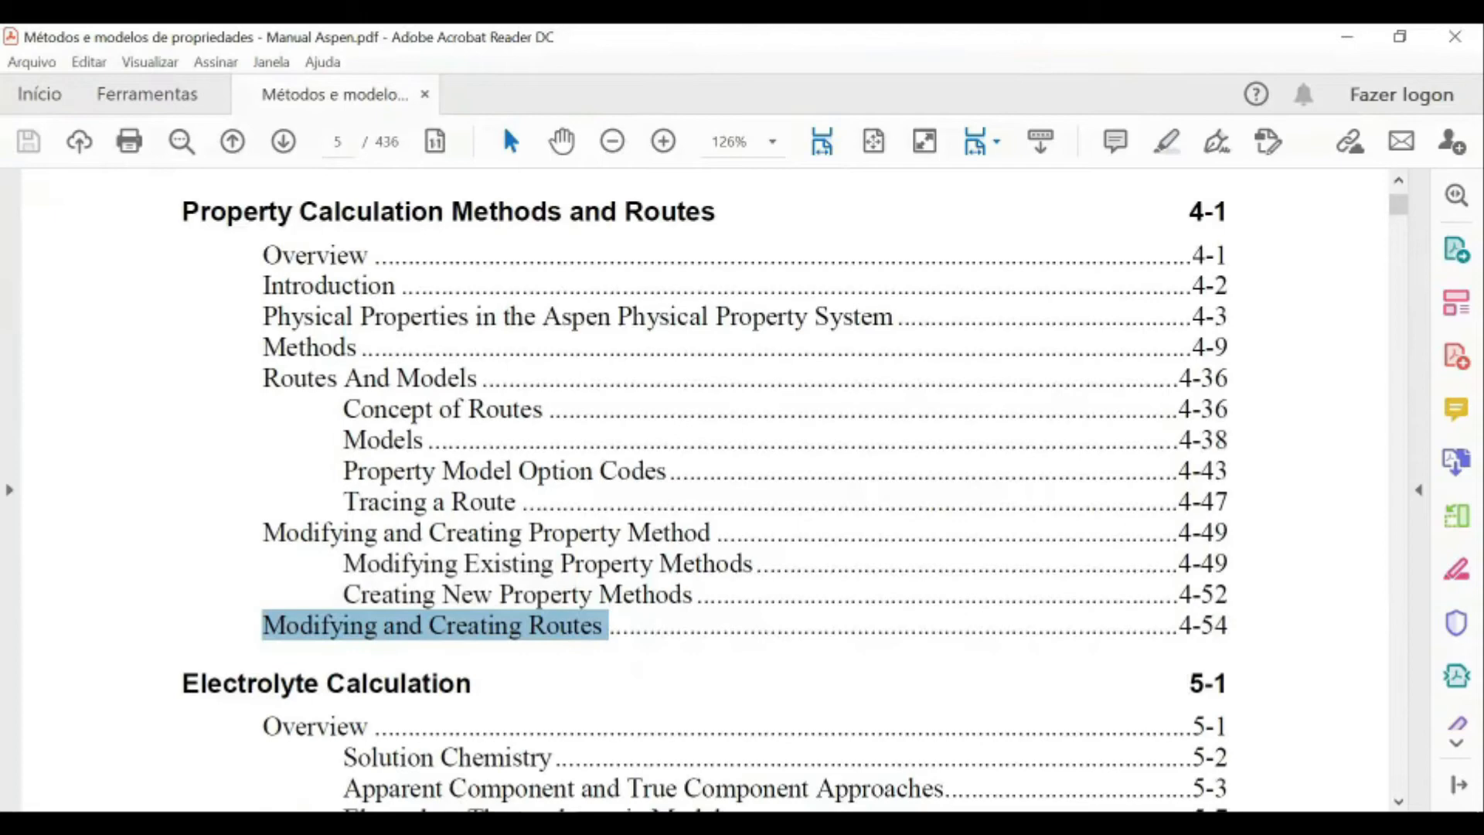
Return to the PowerPoint slides and examine the PRKBV and PRLIJ coefficients in the Peng-Robinson regression exercise.
{"action": "key", "text": "alt+Tab"}
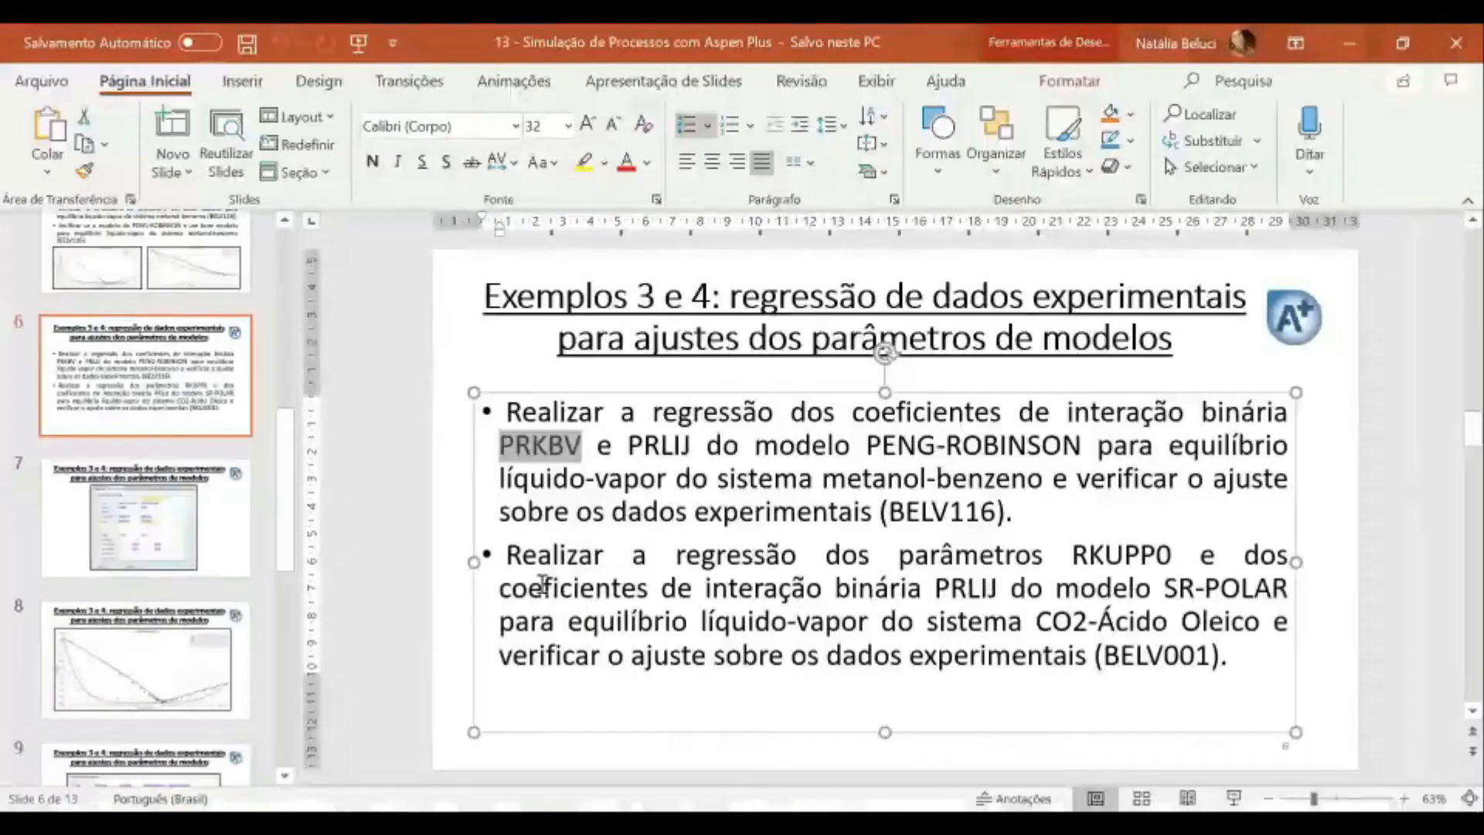
{"action": "left_click_drag", "start_coordinate": [501, 445], "coordinate": [693, 446]}
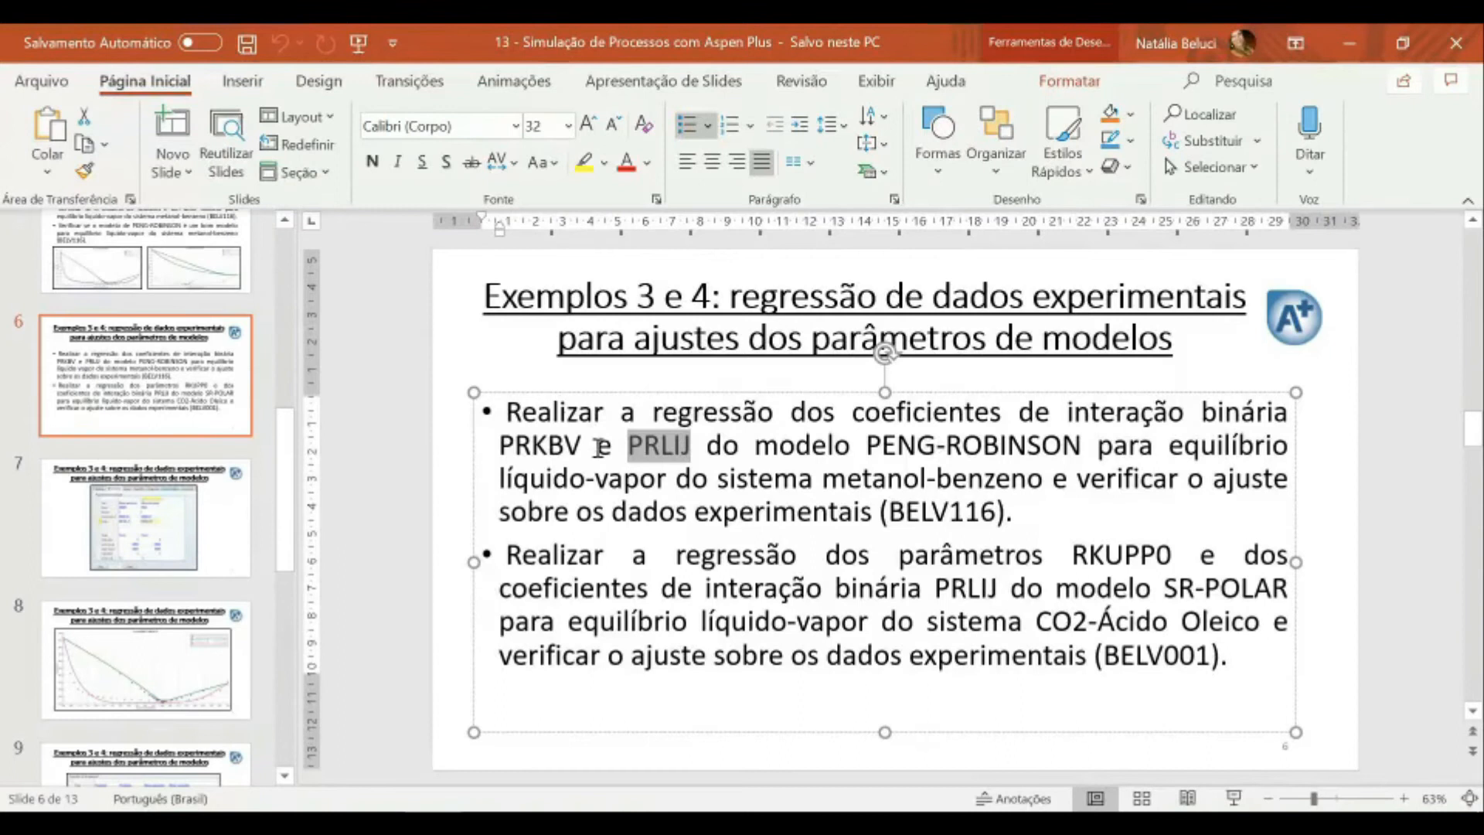
{"action": "left_click", "coordinate": [692, 453]}
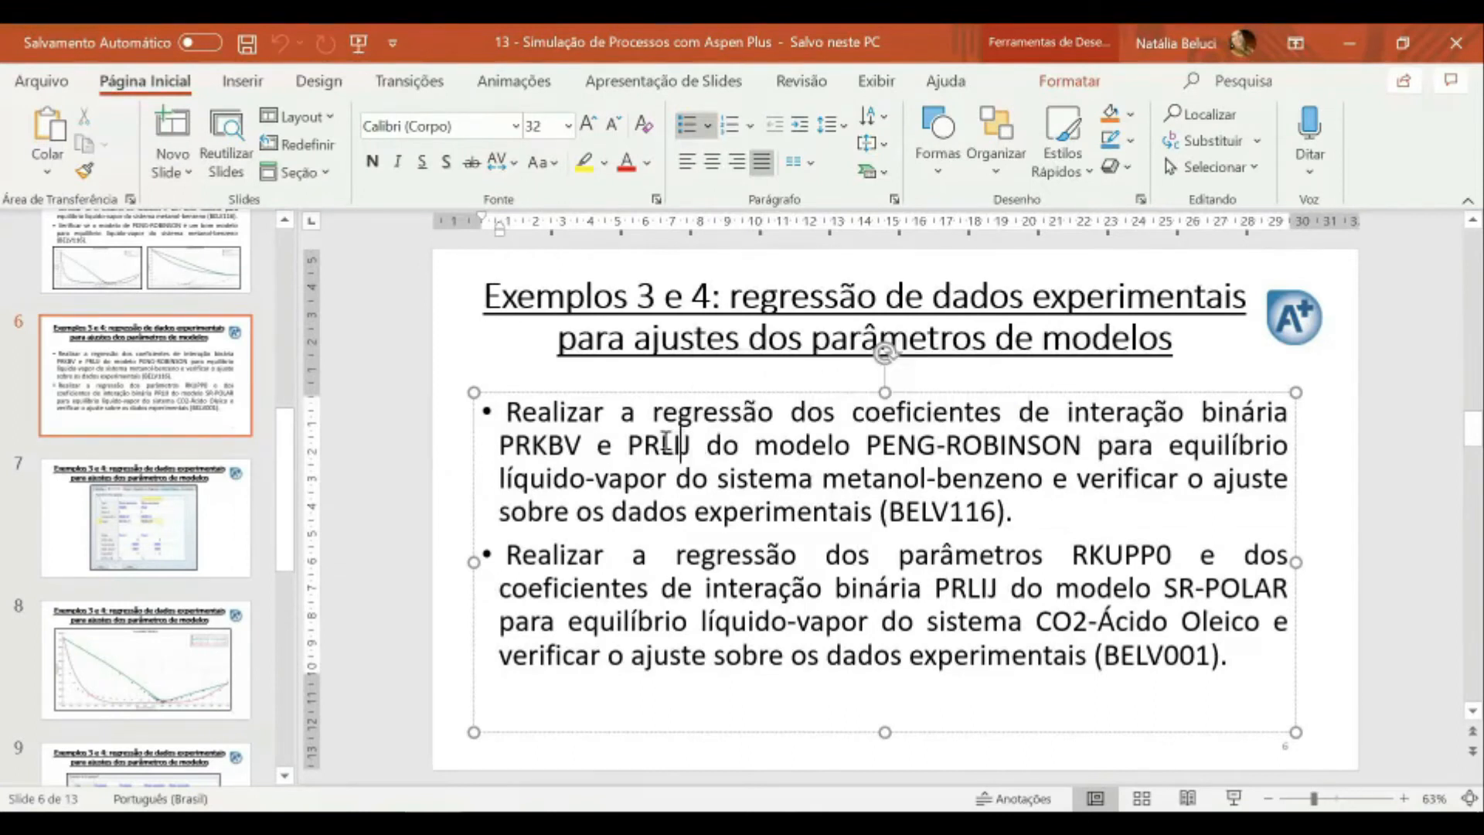
{"action": "left_click_drag", "start_coordinate": [686, 444], "coordinate": [688, 442]}
{"action": "left_click", "coordinate": [689, 444]}
Switch back to Aspen Plus and close the BVLE116 and BINRY-1 T-xy plots.
{"action": "key", "text": "alt+Tab"}
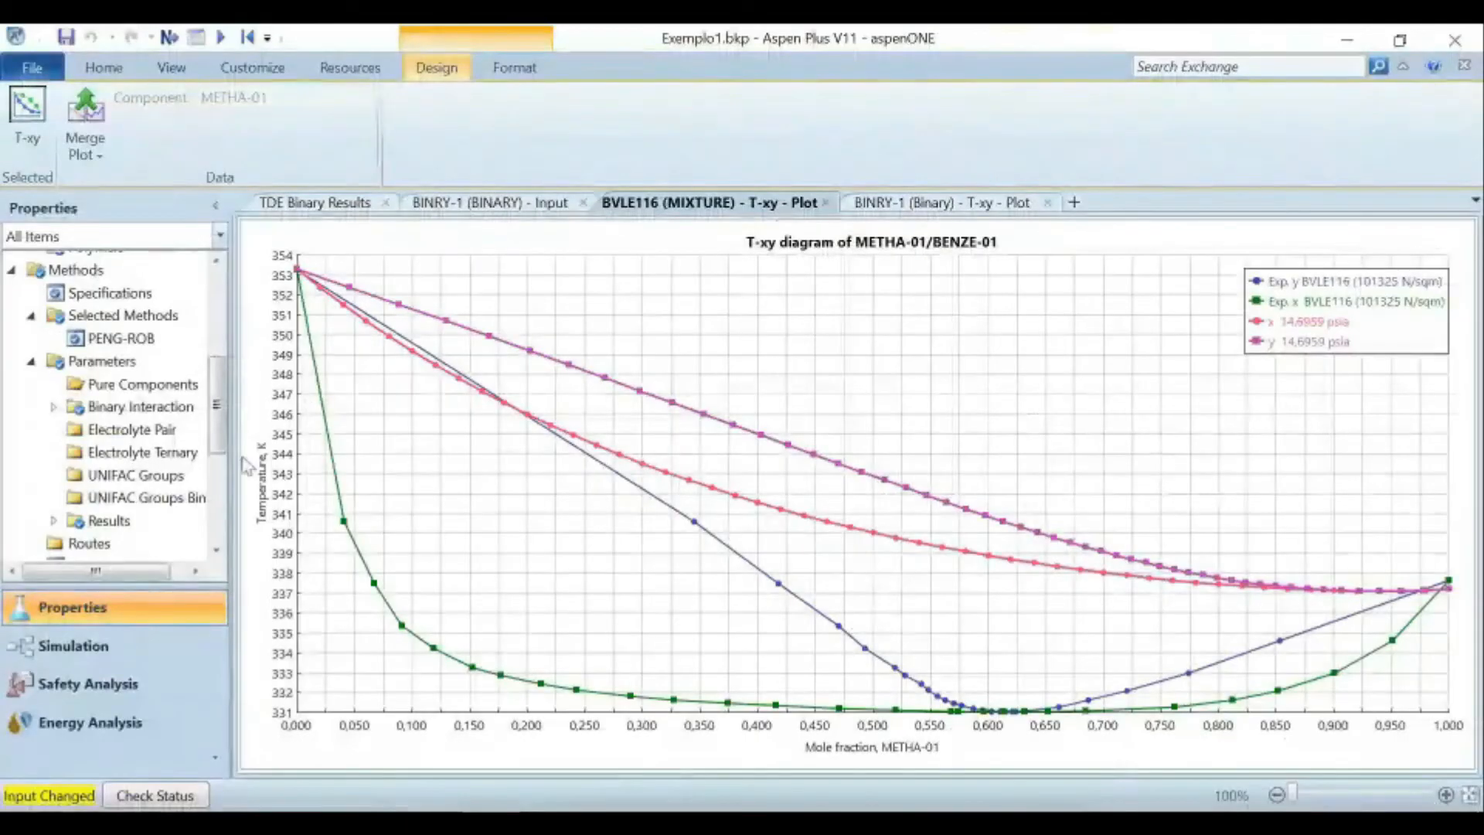
{"action": "left_click", "coordinate": [829, 204]}
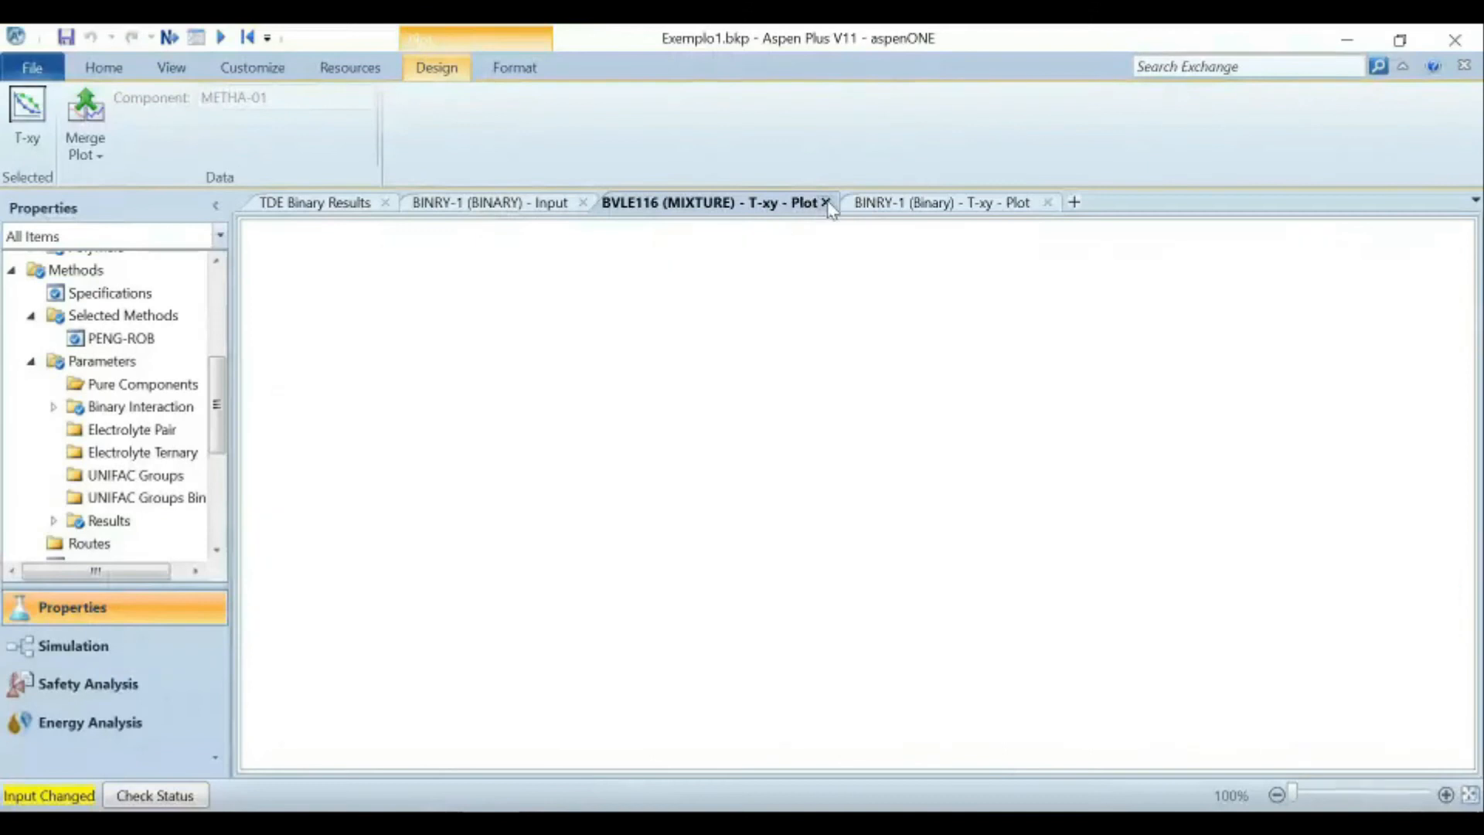
{"action": "left_click", "coordinate": [806, 203]}
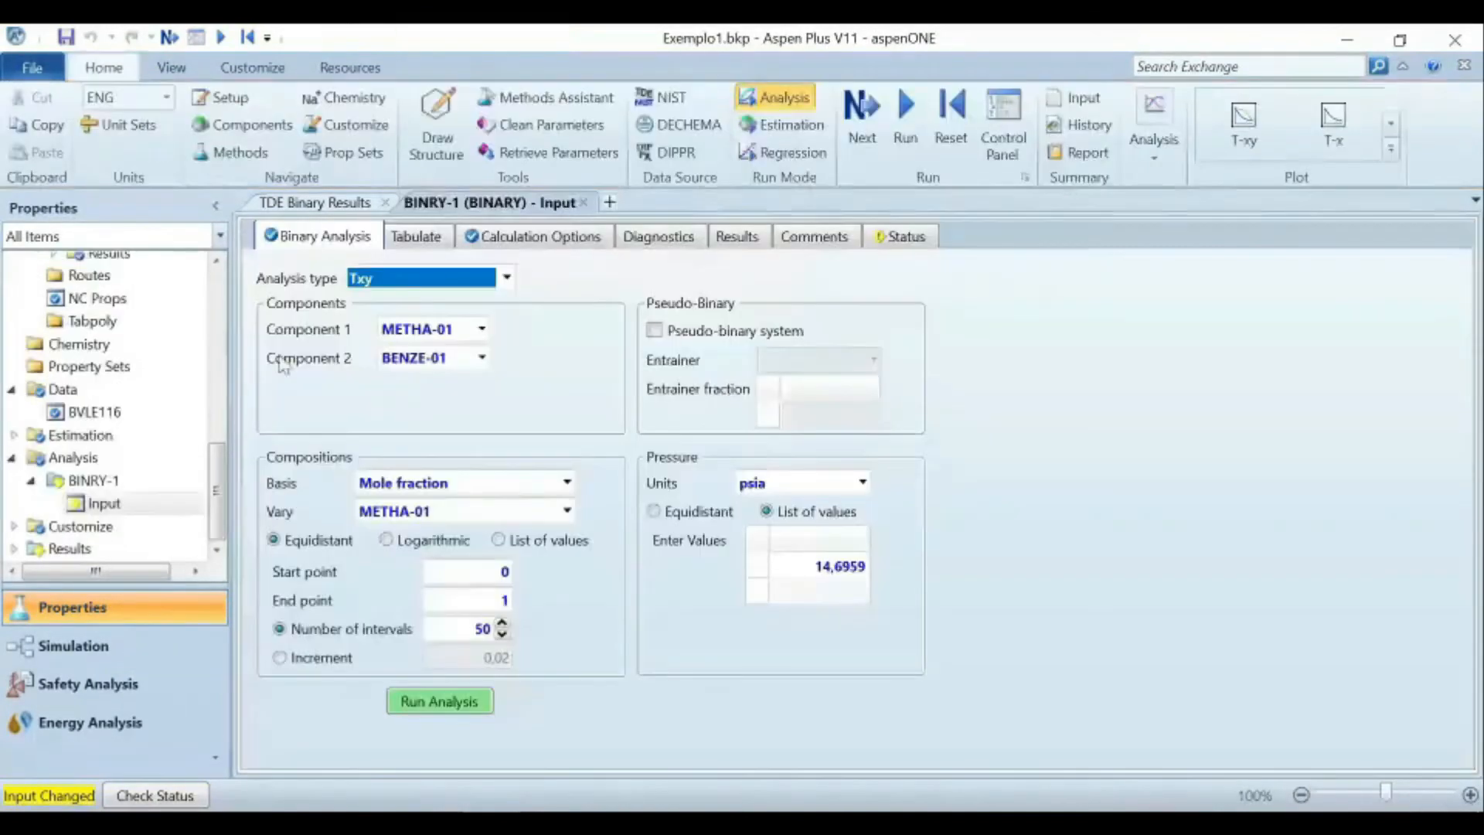
Delete the BINRY-1 binary analysis.
{"action": "scroll", "coordinate": [62, 394], "scroll_direction": "up", "scroll_amount": 6}
{"action": "scroll", "coordinate": [60, 393], "scroll_direction": "up", "scroll_amount": 1}
{"action": "scroll", "coordinate": [85, 456], "scroll_direction": "down", "scroll_amount": 10}
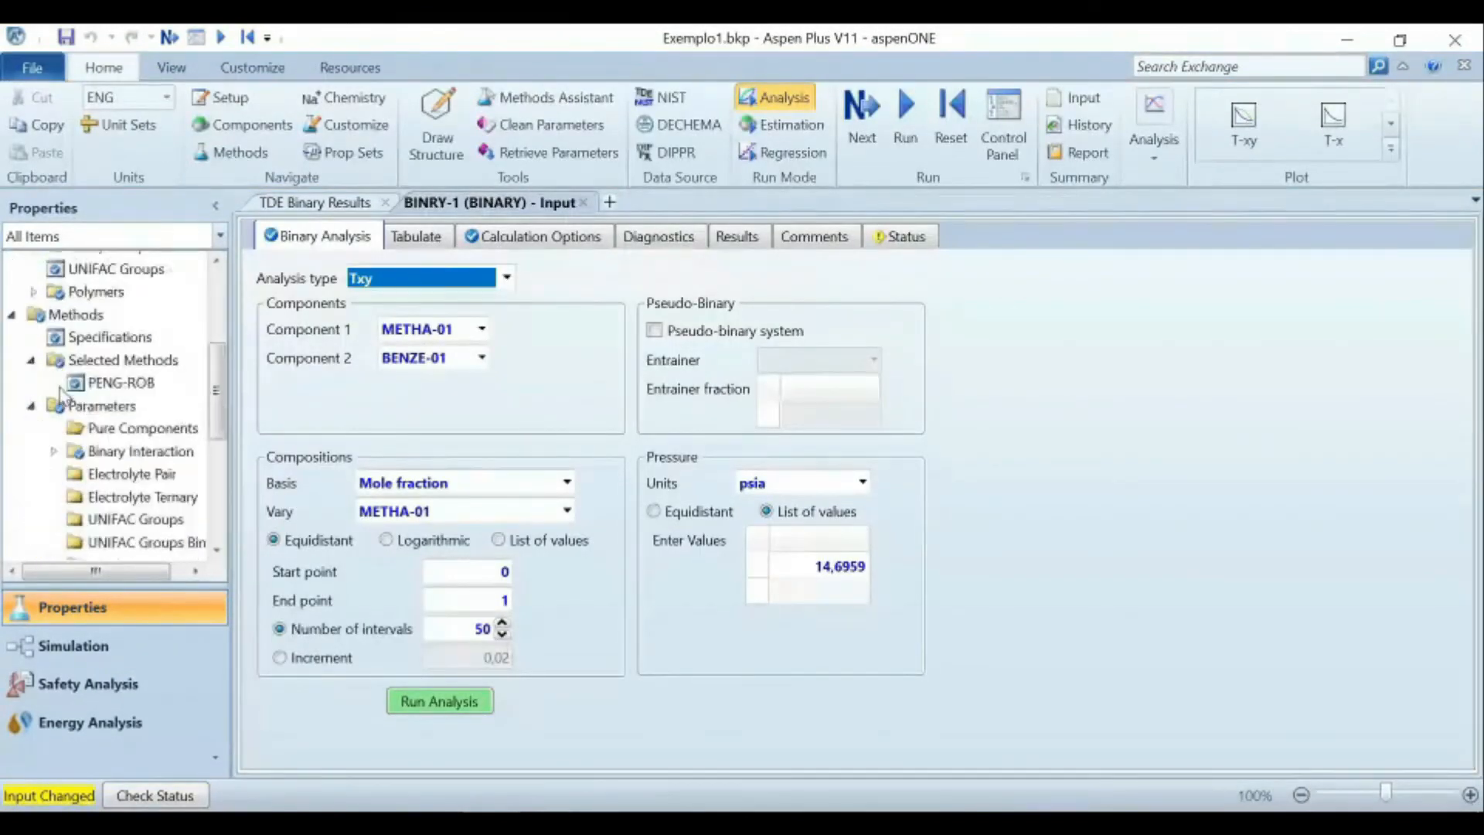
{"action": "left_click", "coordinate": [90, 475]}
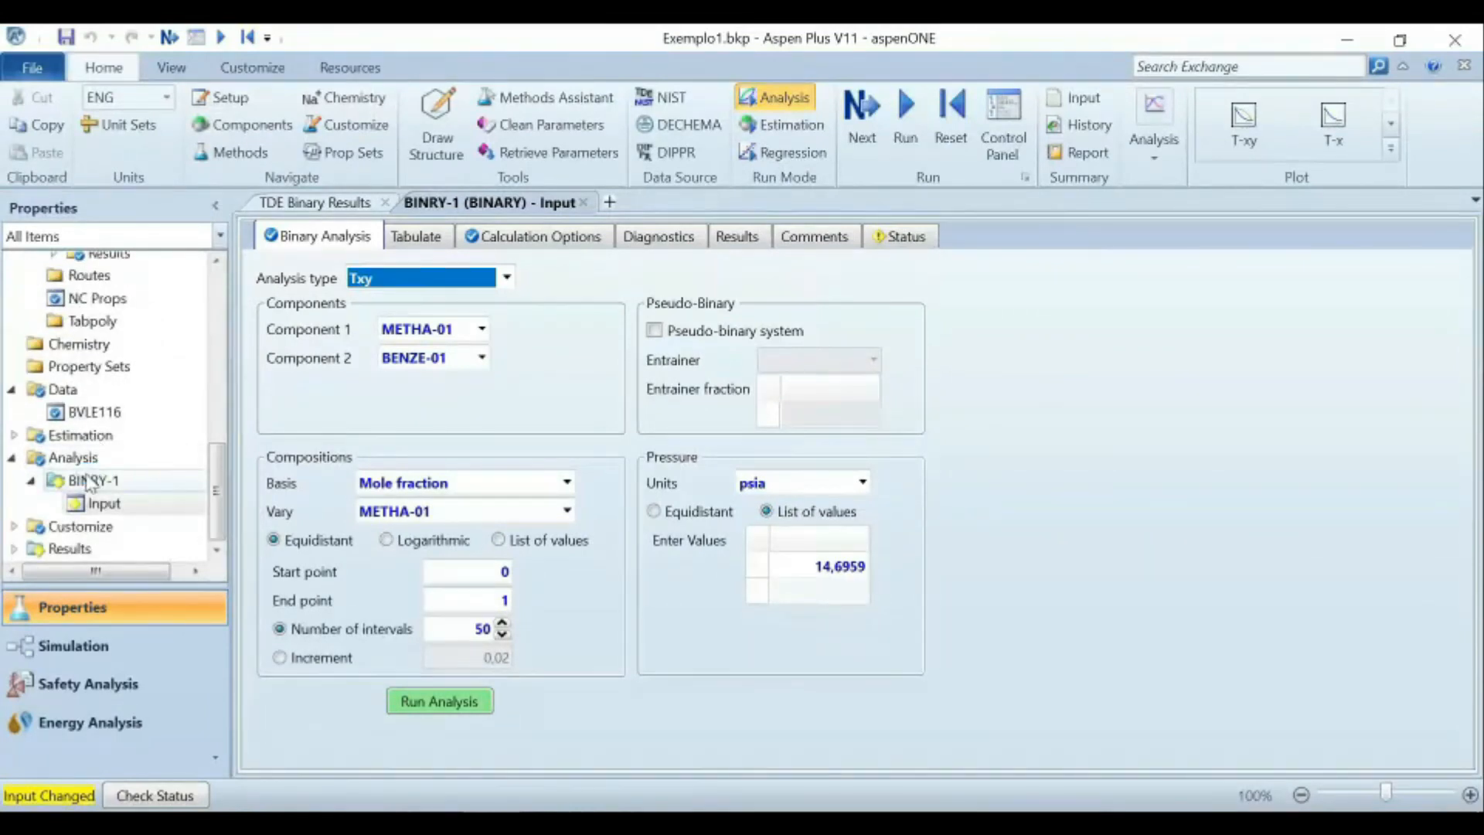
{"action": "right_click", "coordinate": [87, 481]}
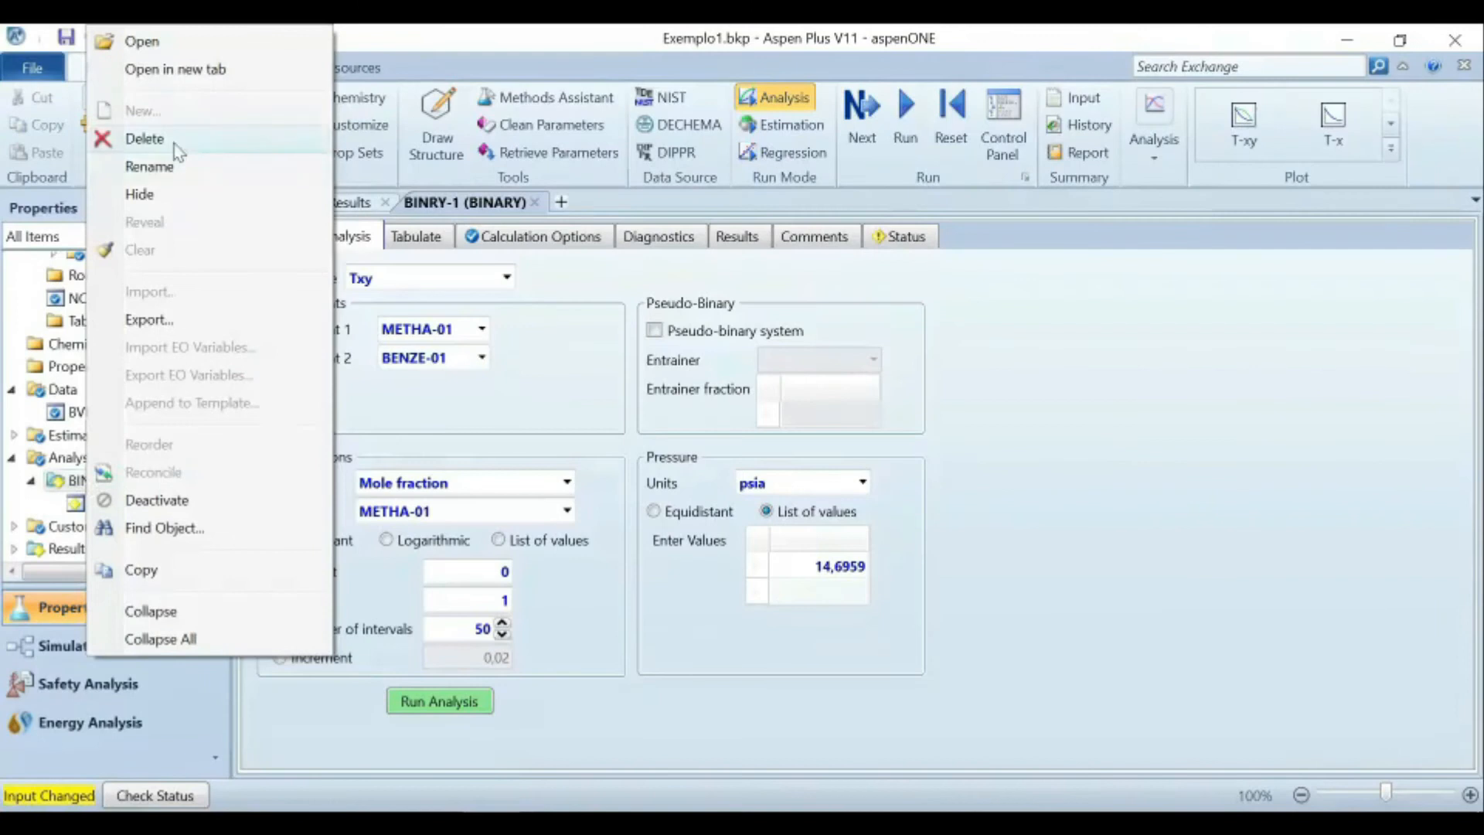
{"action": "left_click", "coordinate": [145, 139]}
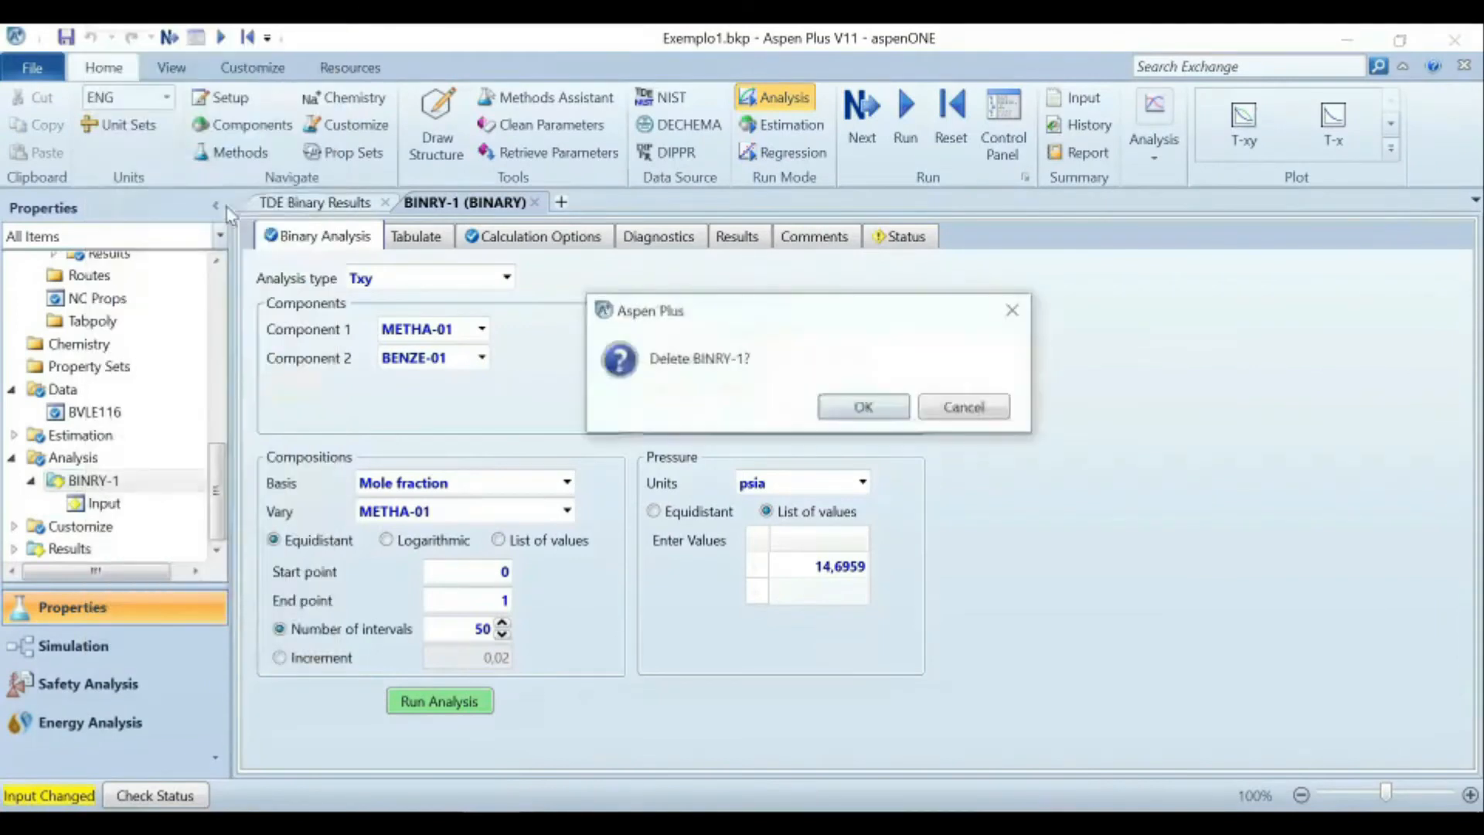
{"action": "left_click", "coordinate": [899, 409]}
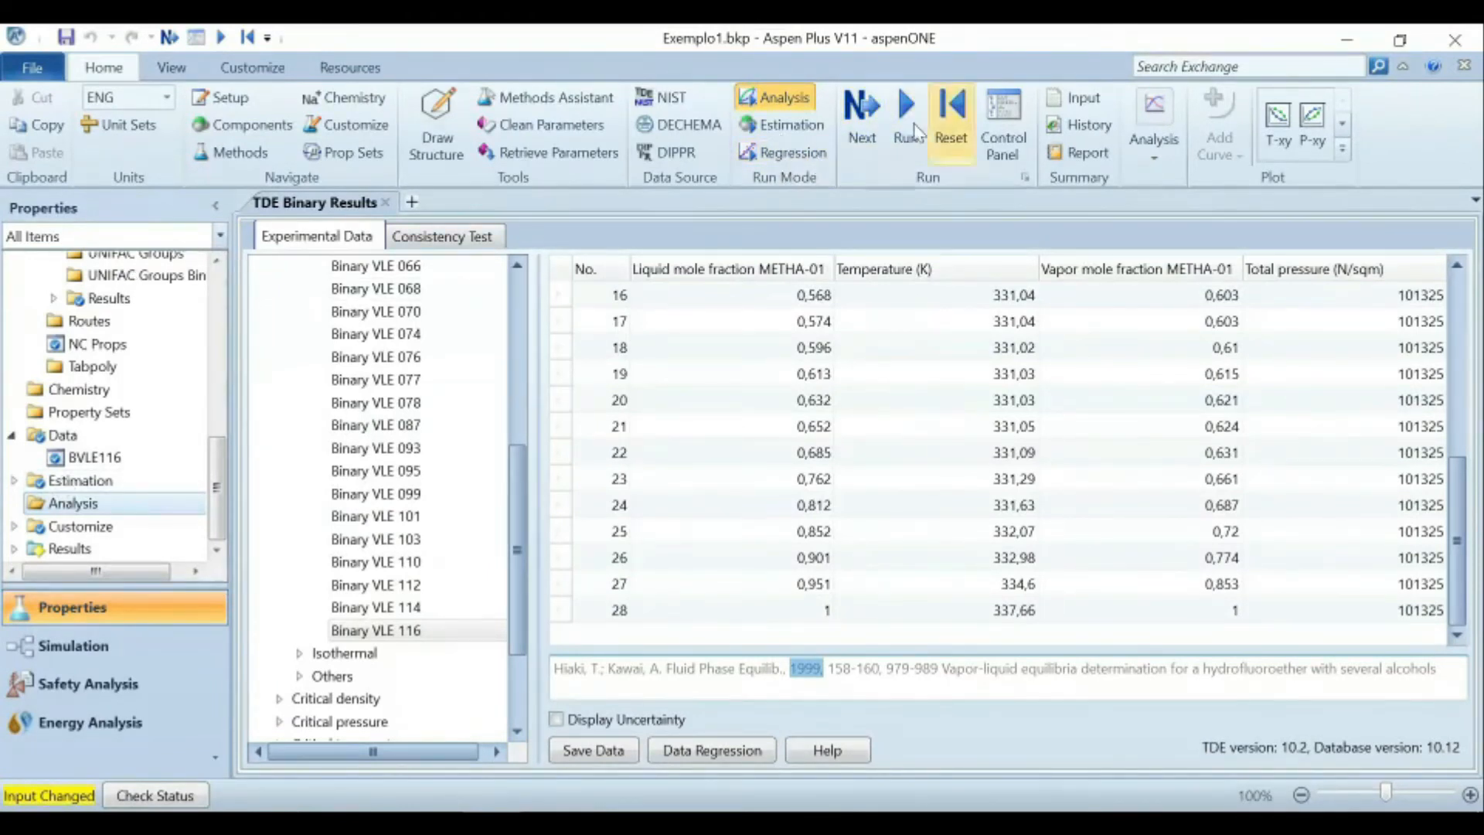
Open the BVLE116 mixture data form and close the TDE Binary Results.
{"action": "scroll", "coordinate": [23, 379], "scroll_direction": "up", "scroll_amount": 4}
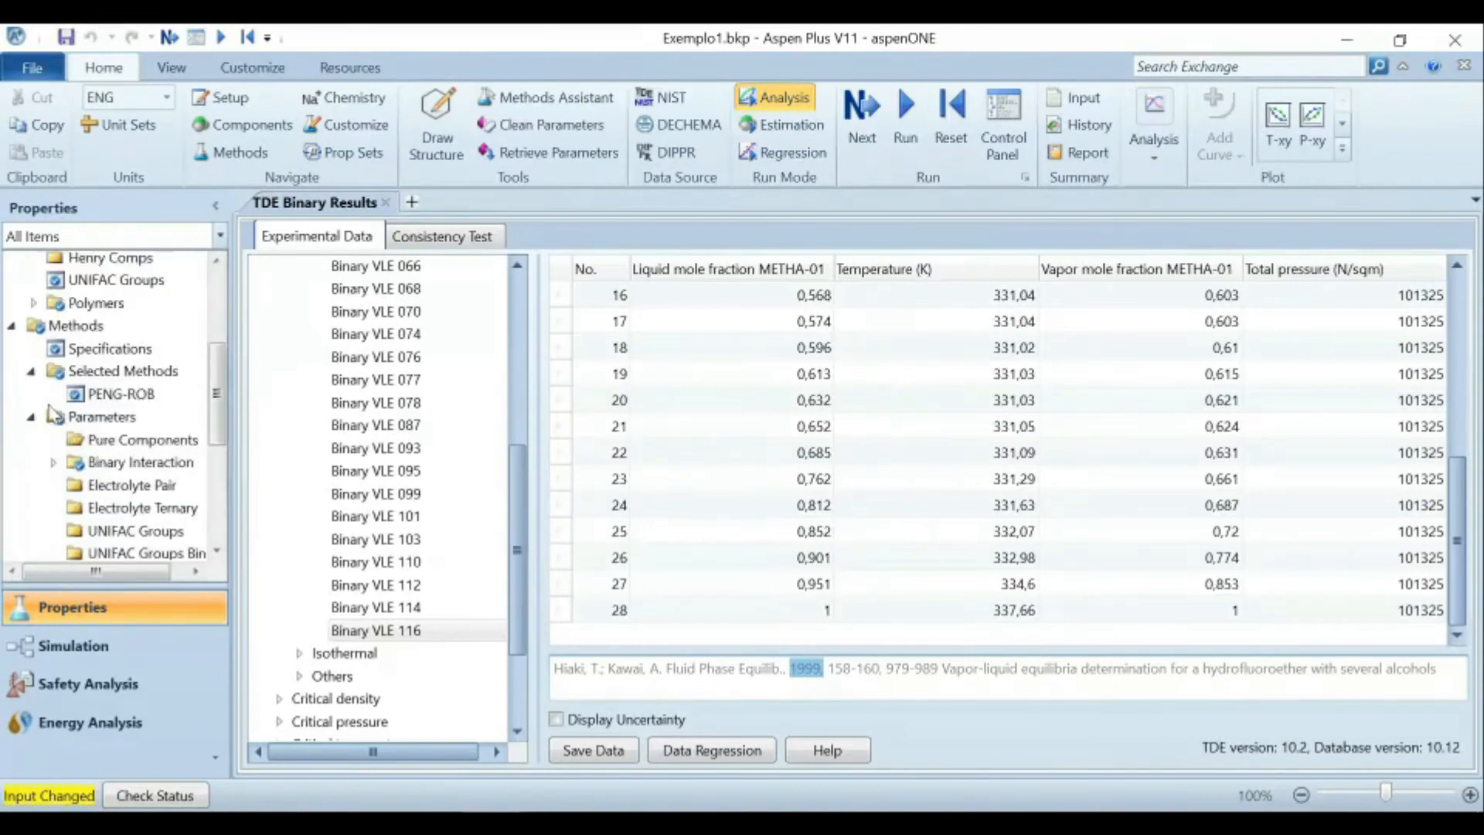
{"action": "left_click", "coordinate": [31, 418]}
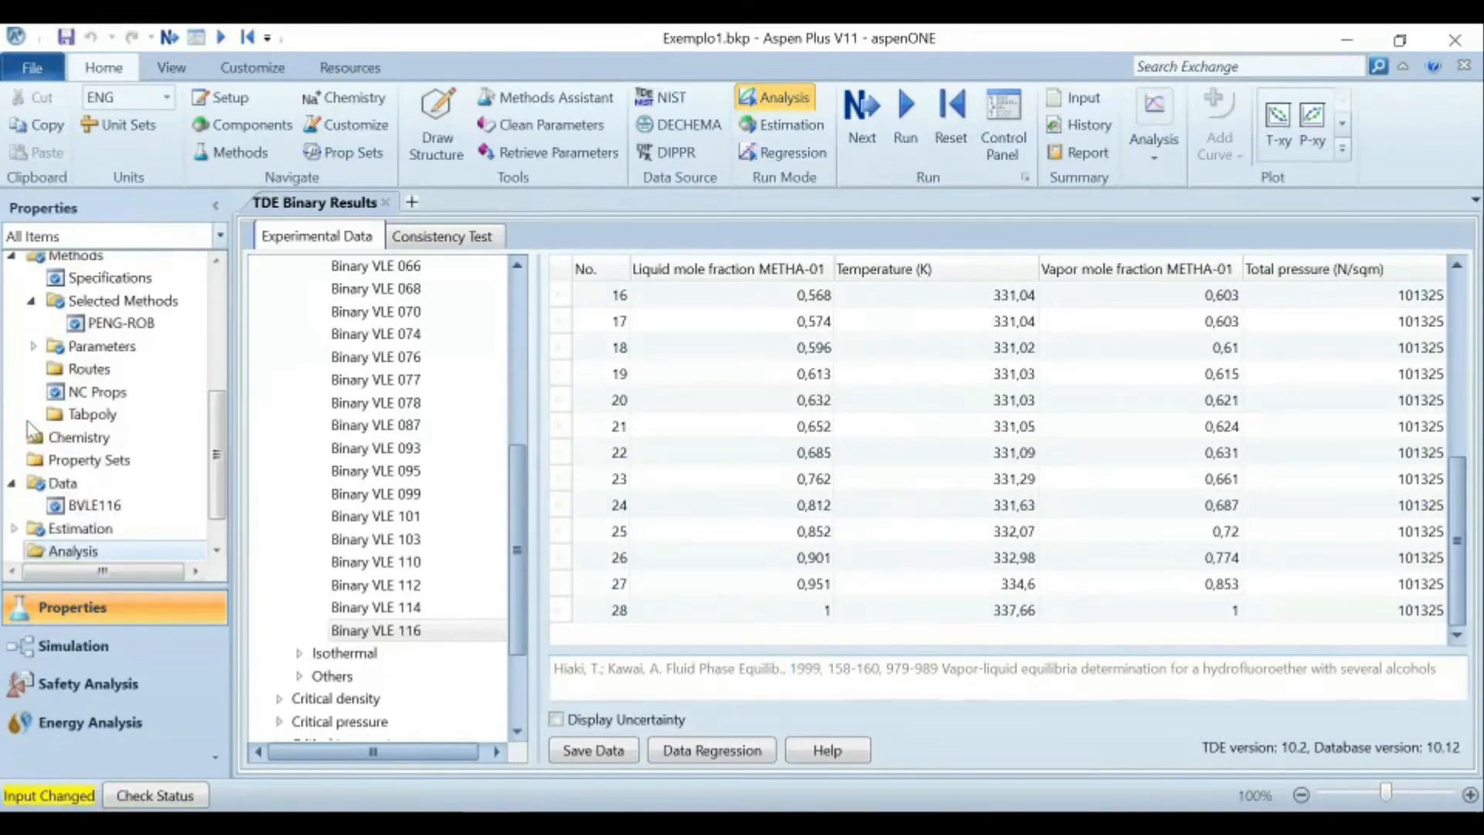
{"action": "double_click", "coordinate": [125, 508]}
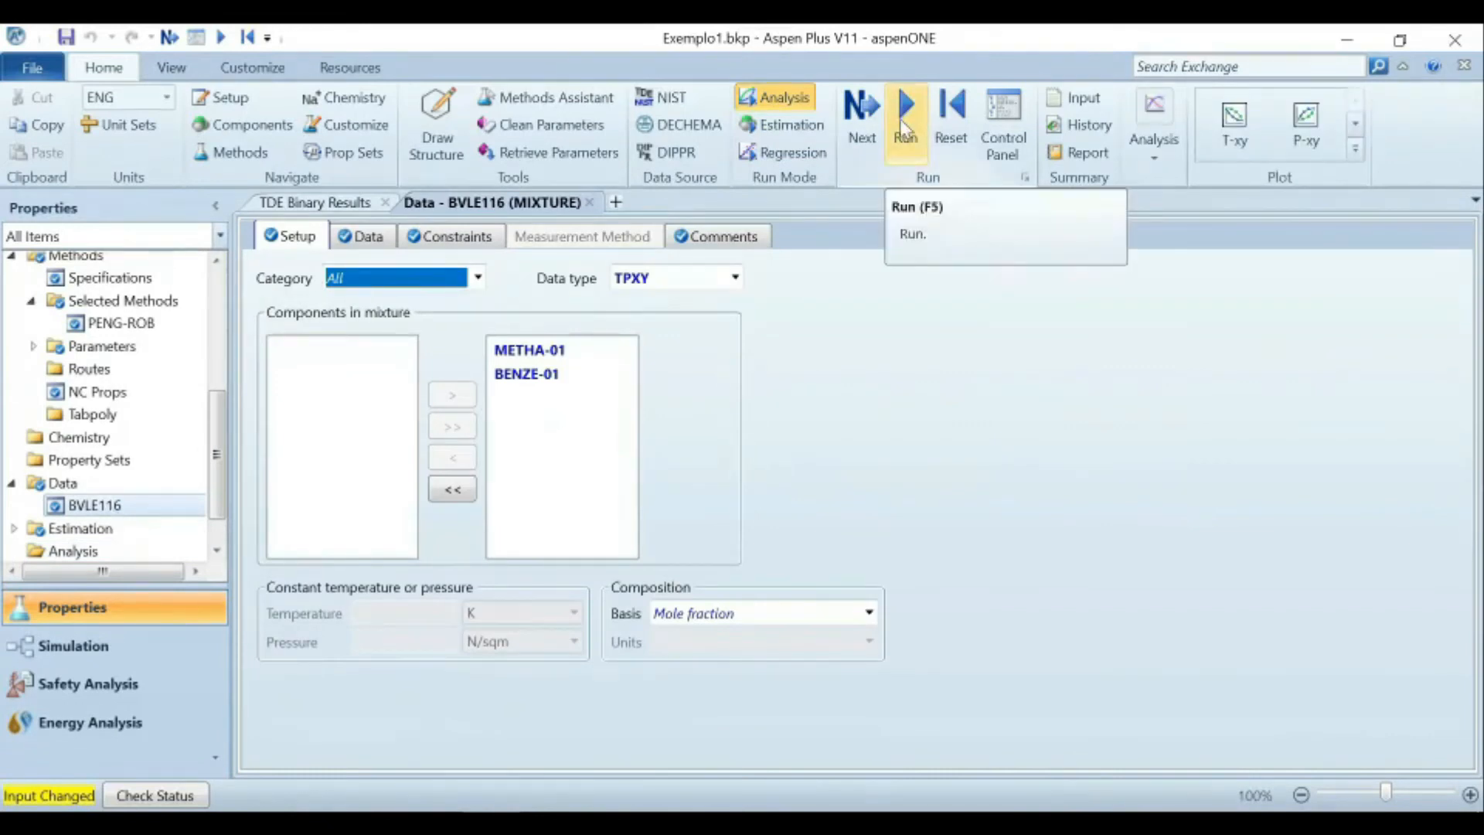
{"action": "left_click", "coordinate": [353, 205]}
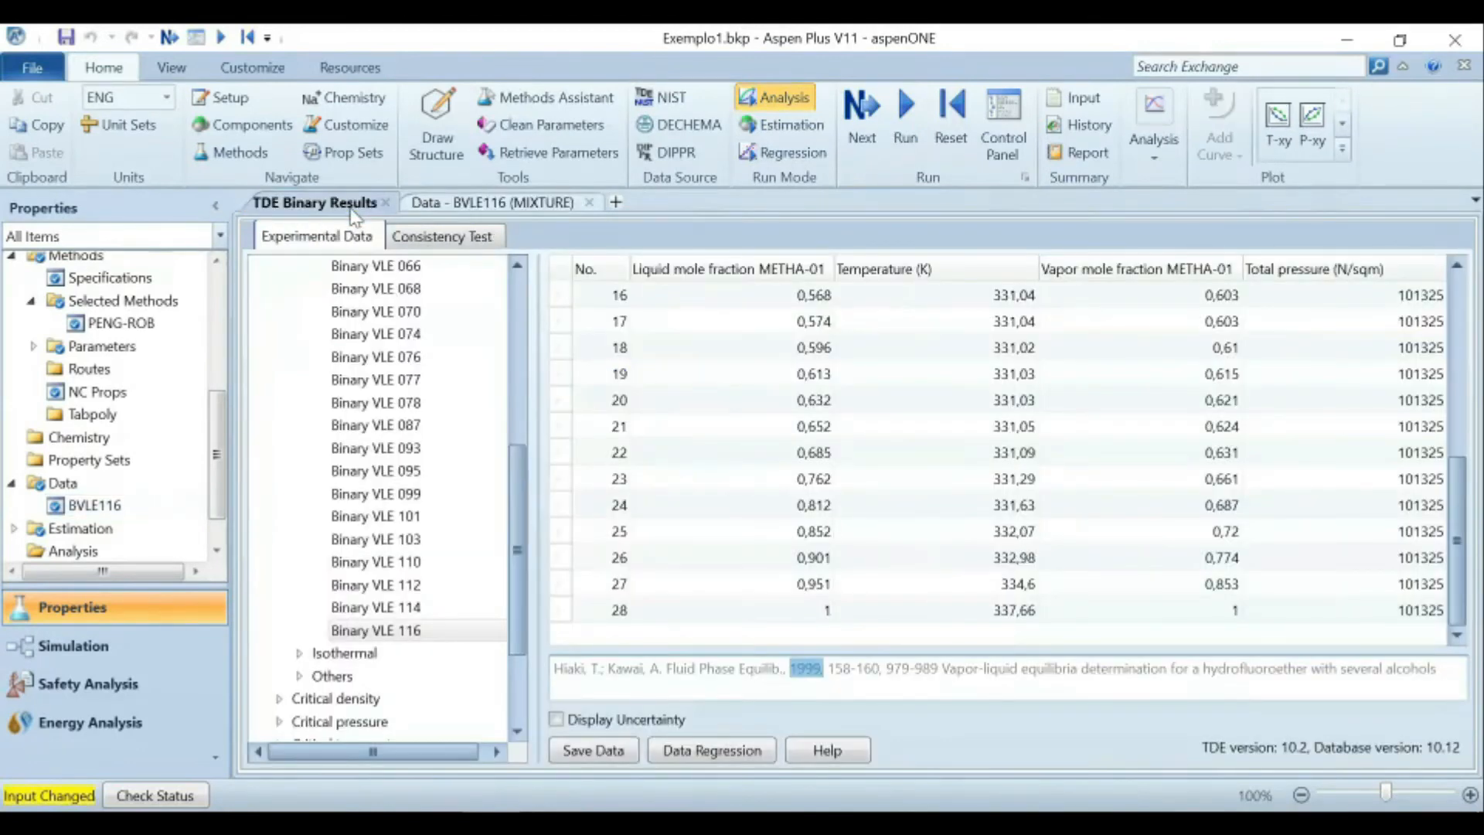
{"action": "left_click", "coordinate": [385, 203]}
Generate a T-xy plot from the BVLE116 data and switch the run mode to Regression.
{"action": "left_click", "coordinate": [1235, 143]}
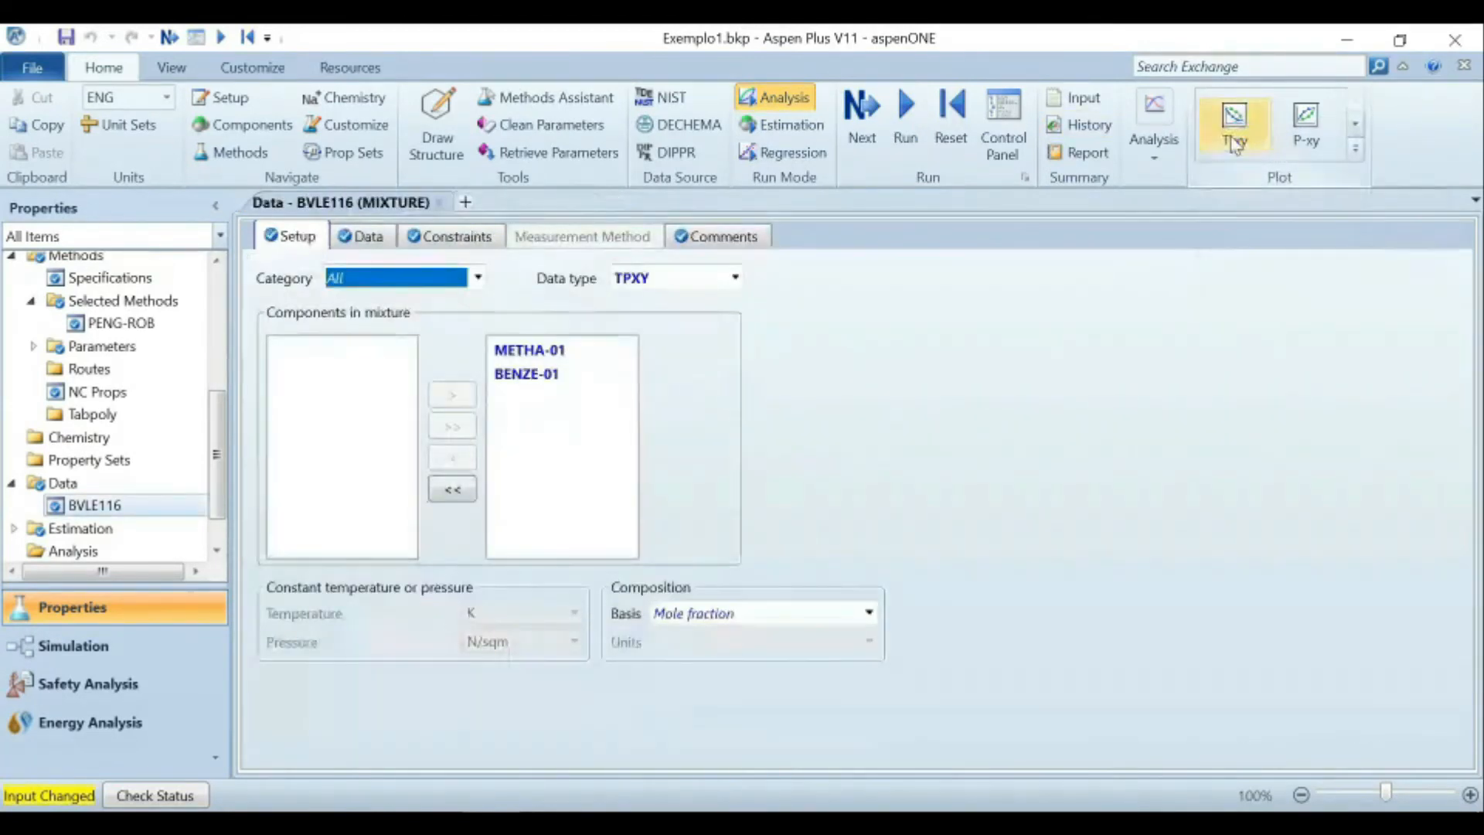
{"action": "left_click", "coordinate": [316, 204]}
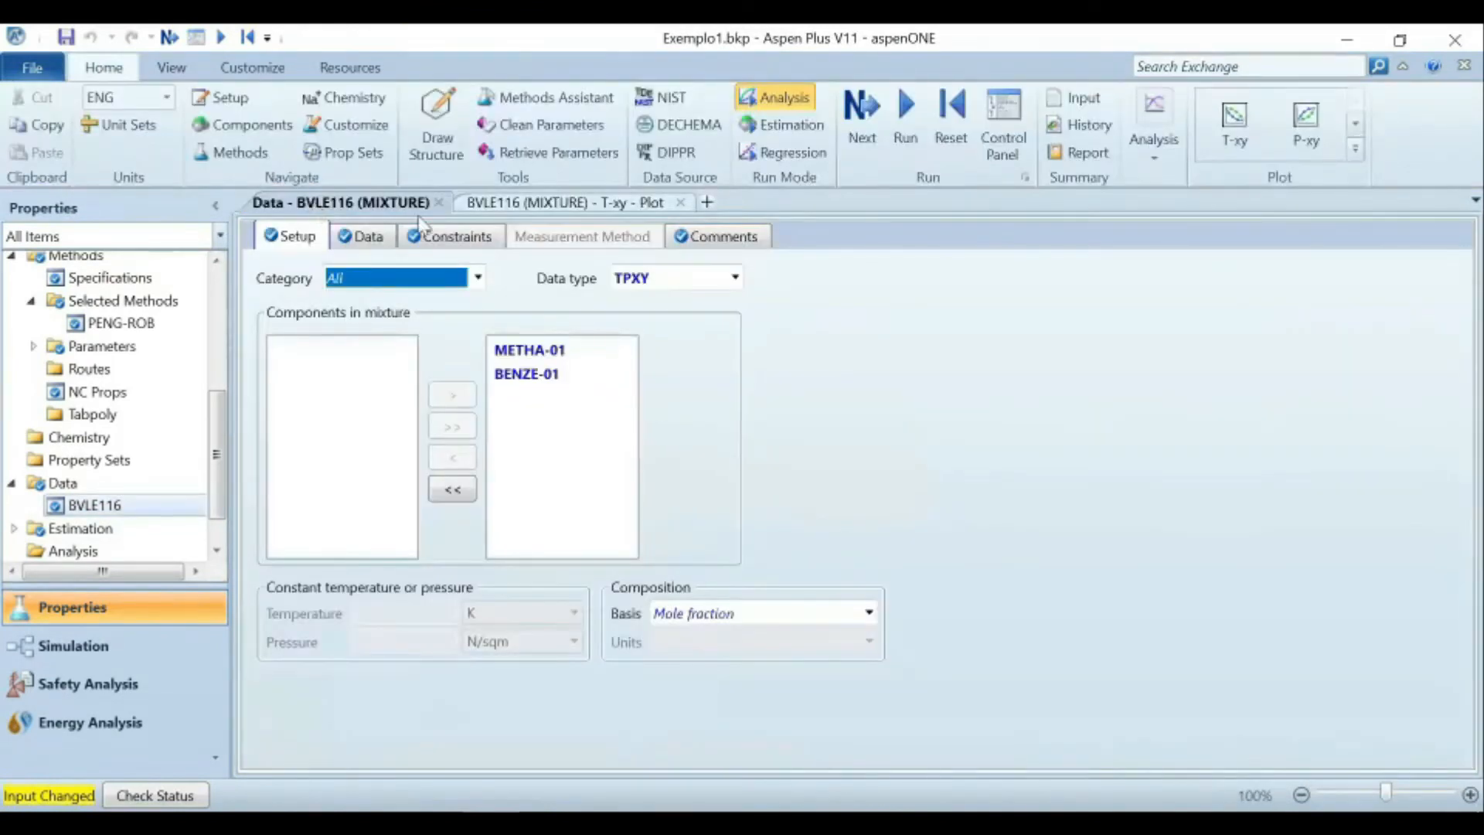
{"action": "left_click", "coordinate": [785, 155]}
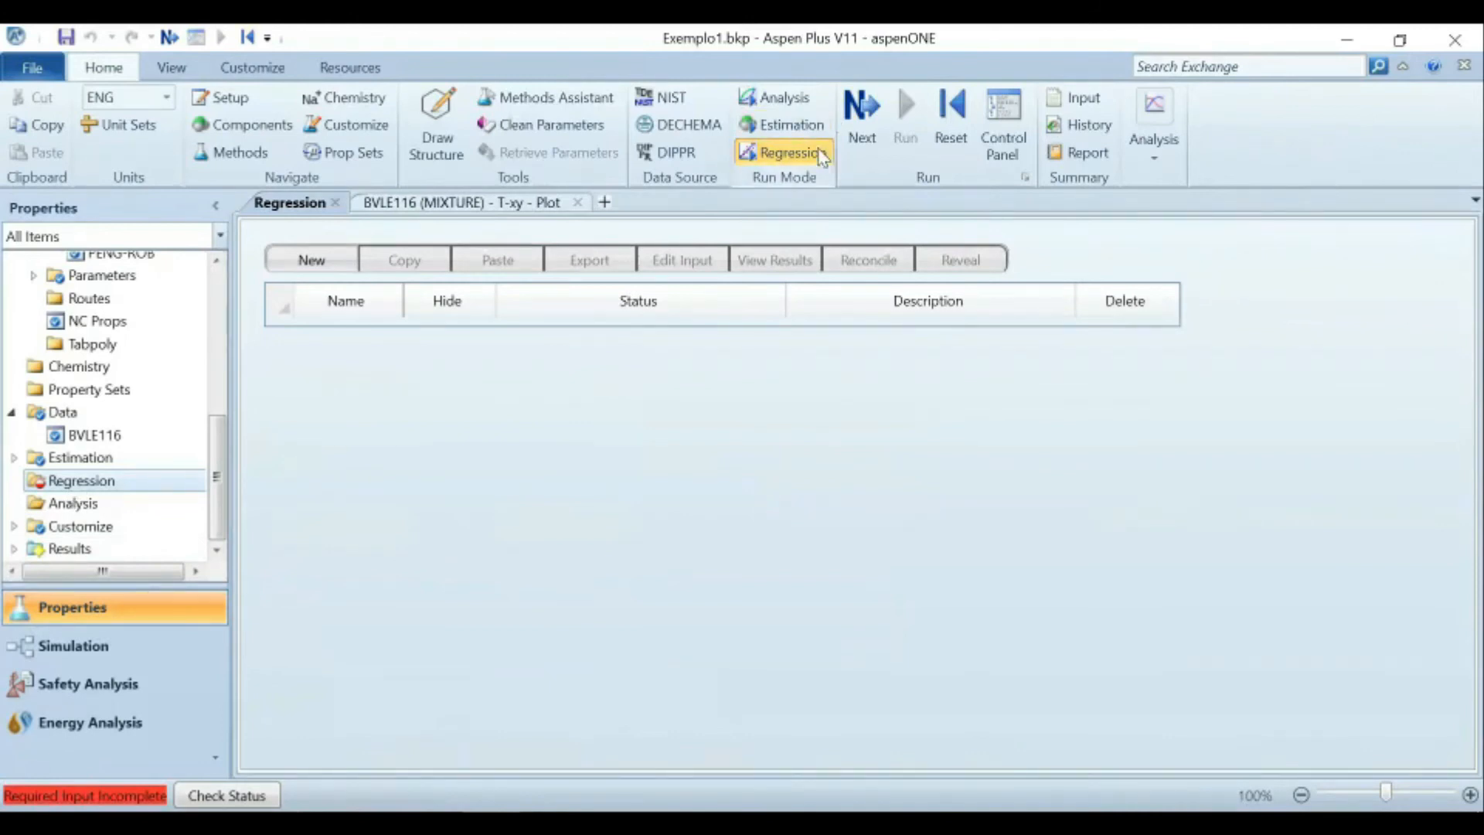
Create the regression case DR-1 and assign it the BVLE116 data set.
{"action": "left_click", "coordinate": [351, 262]}
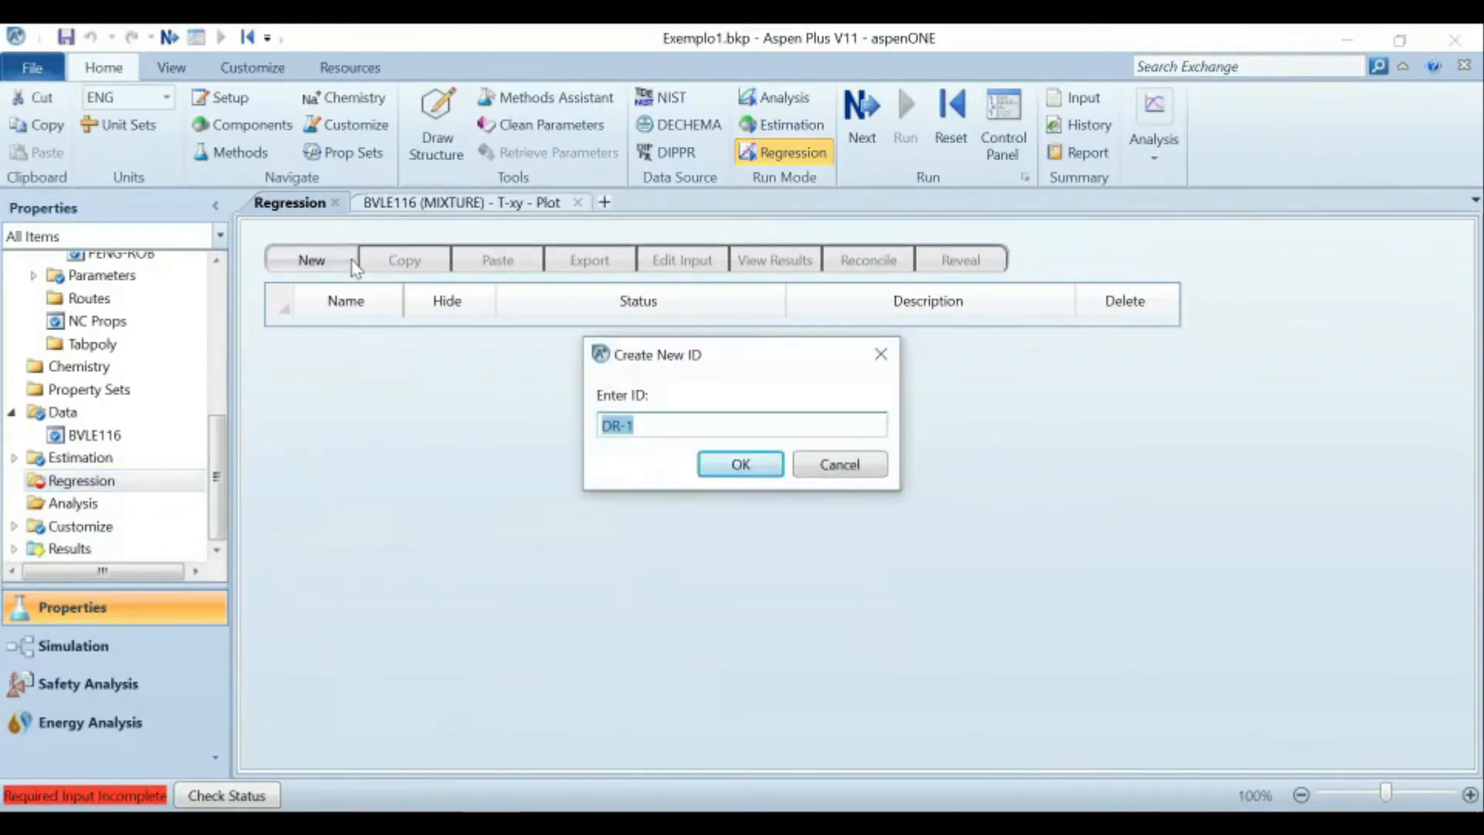
{"action": "left_click", "coordinate": [741, 464]}
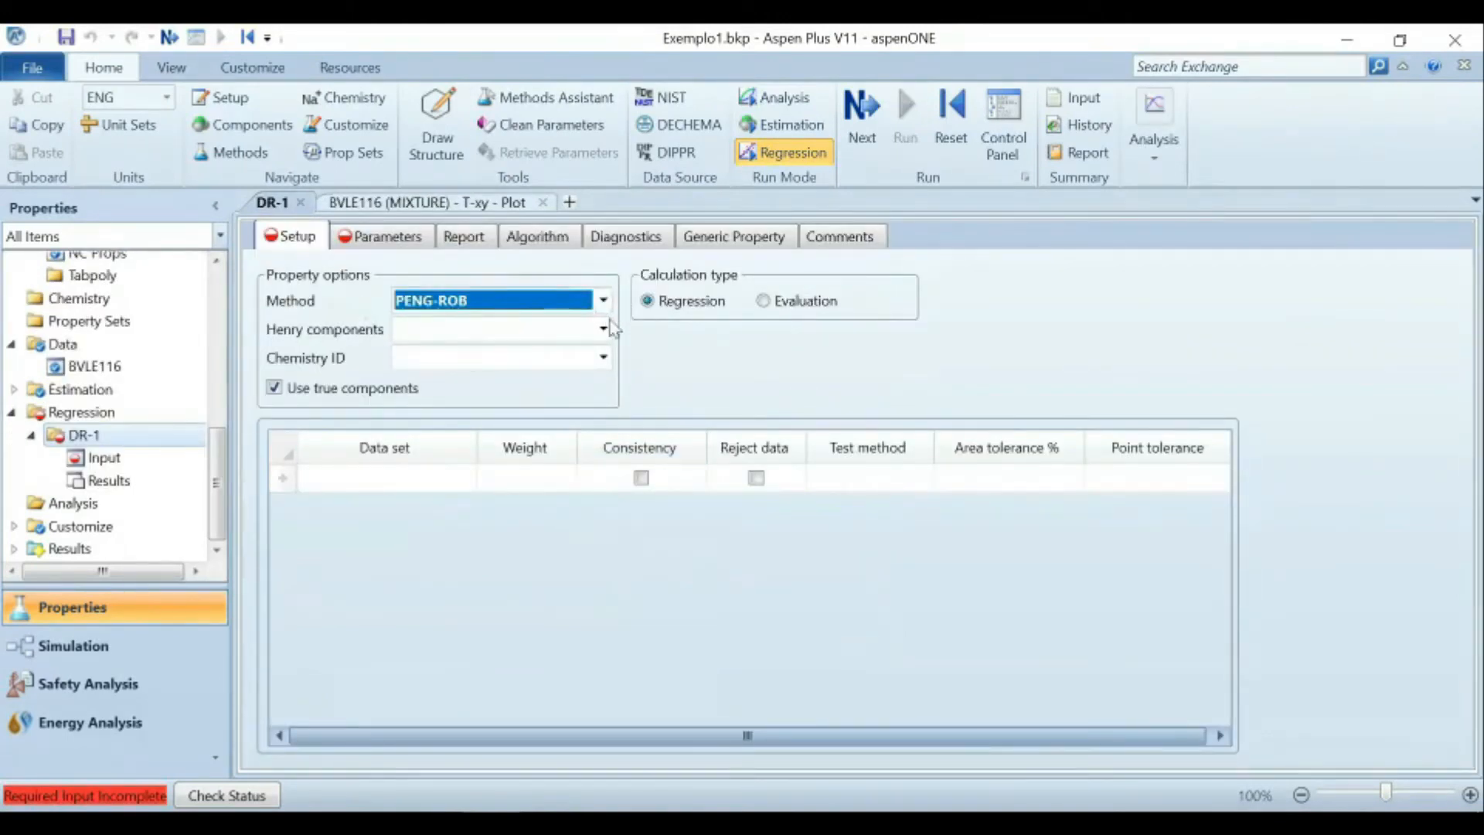
{"action": "left_click", "coordinate": [461, 477]}
{"action": "left_click", "coordinate": [466, 478]}
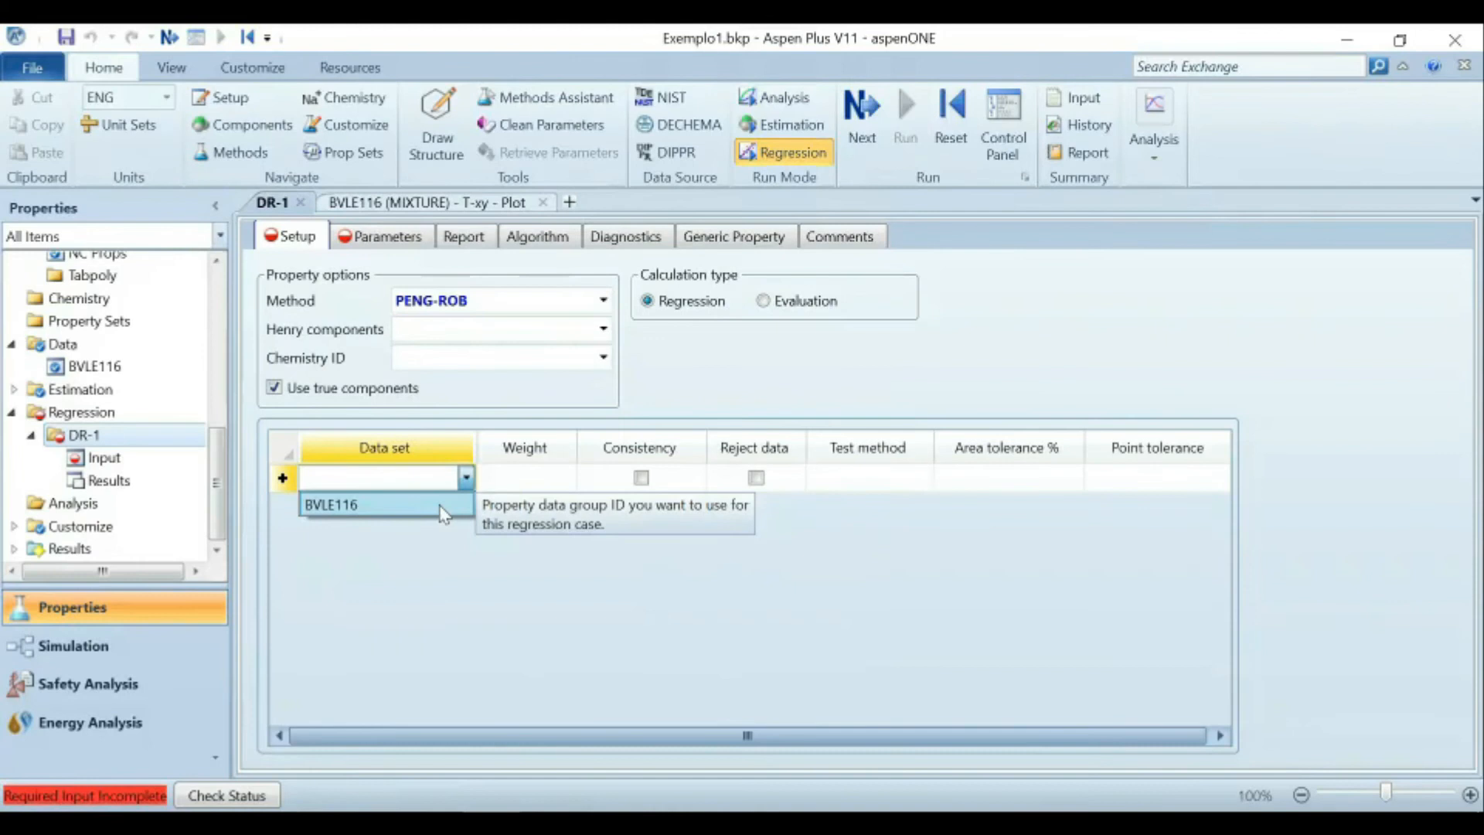
{"action": "left_click", "coordinate": [443, 510]}
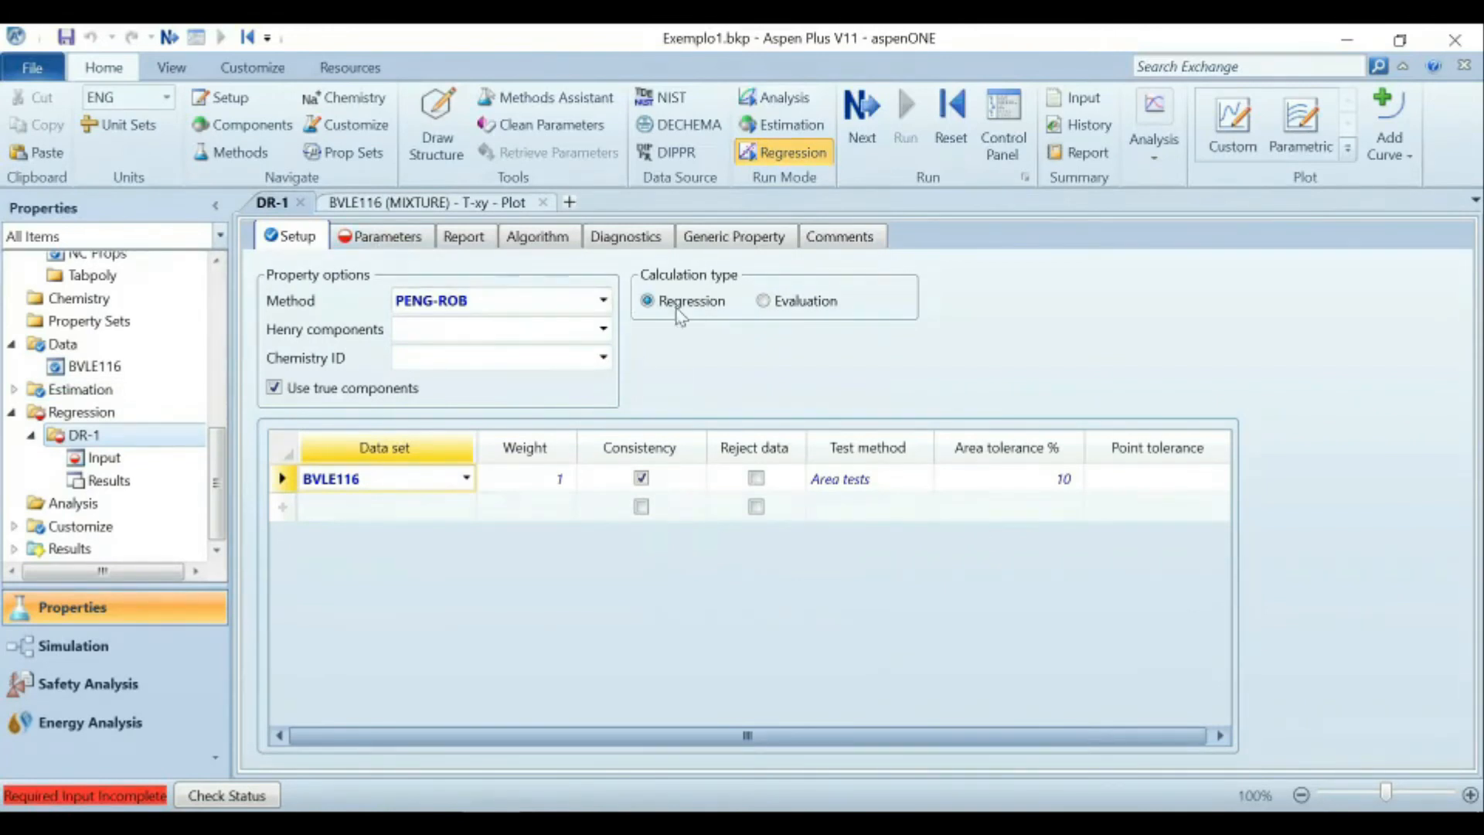
Add binary parameter PRKBV to DR-1's parameters to be regressed, consulting the exercise slide in PowerPoint for the coefficient names.
{"action": "left_click", "coordinate": [397, 236]}
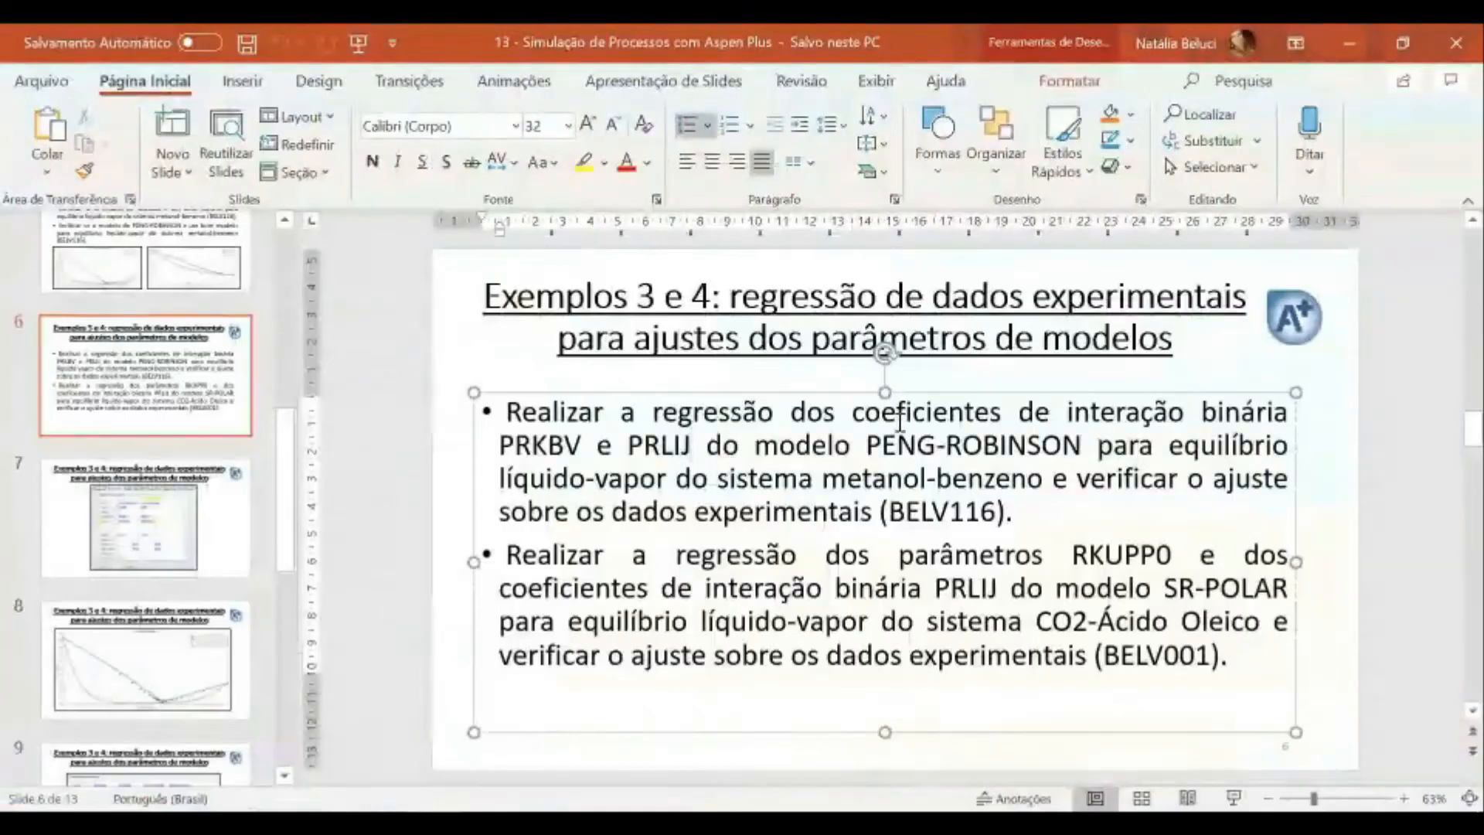
{"action": "left_click_drag", "start_coordinate": [900, 421], "coordinate": [1194, 418]}
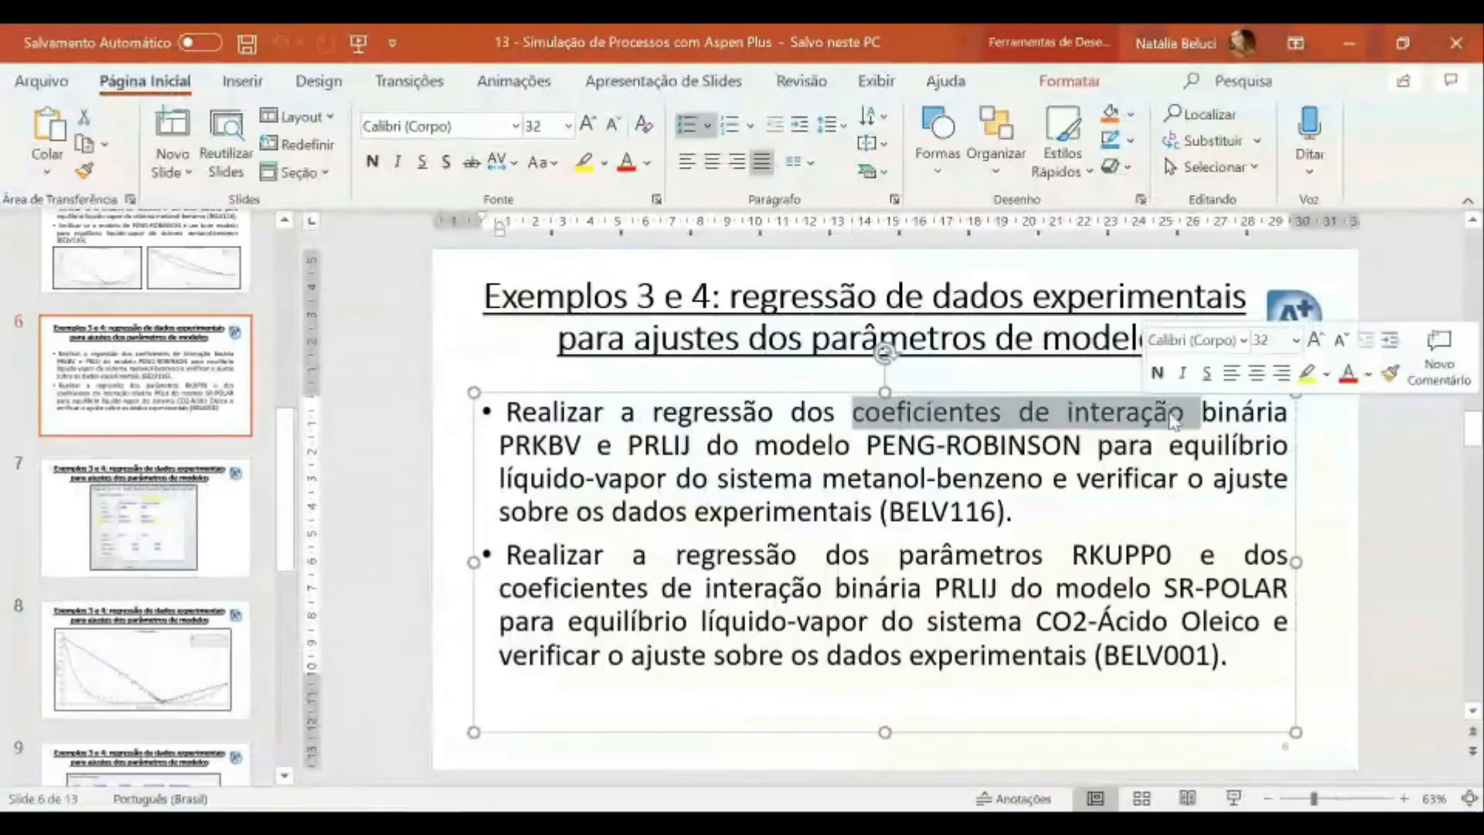
{"action": "left_click", "coordinate": [400, 822]}
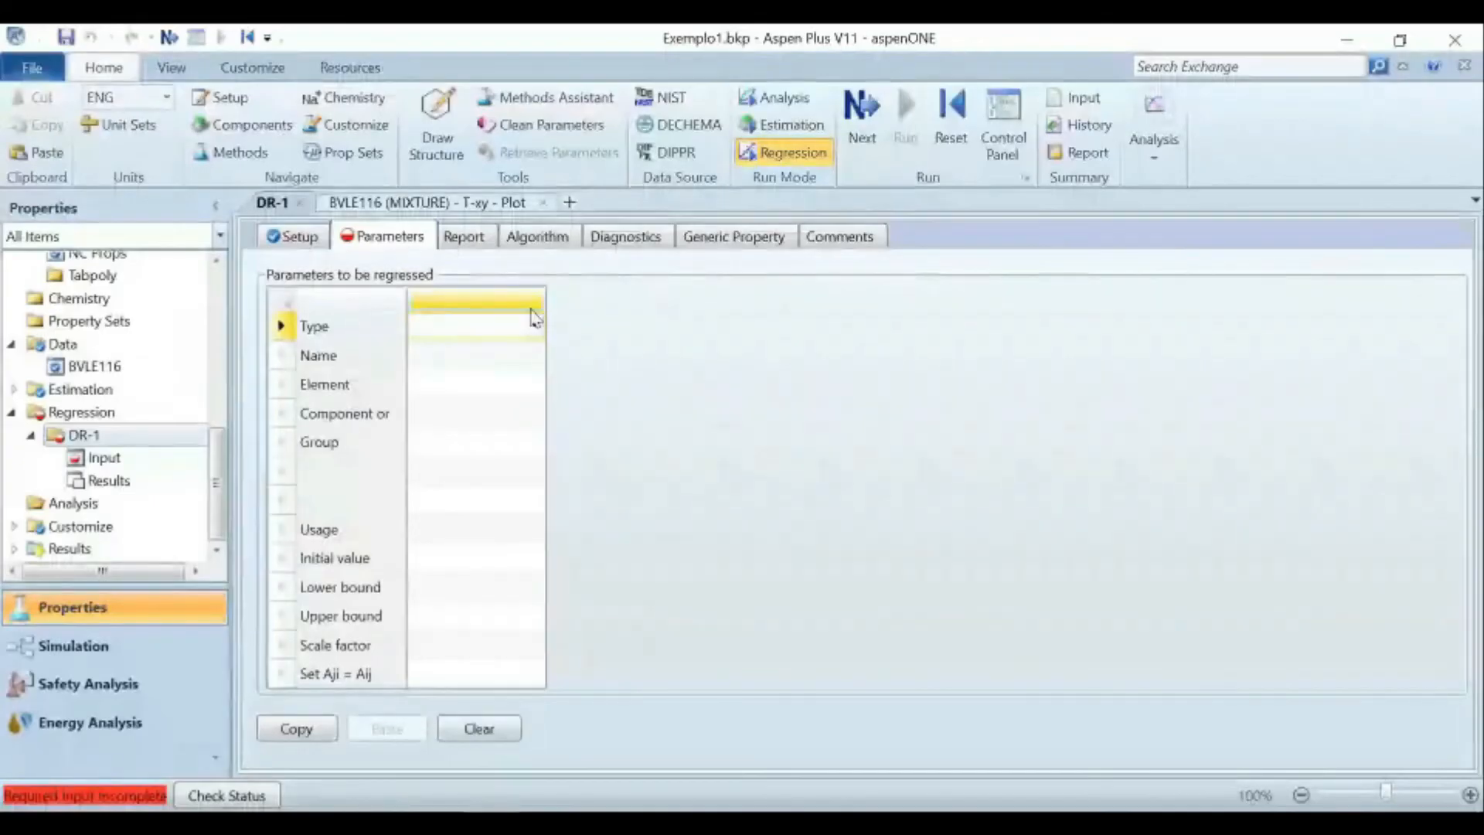
{"action": "left_click", "coordinate": [535, 326]}
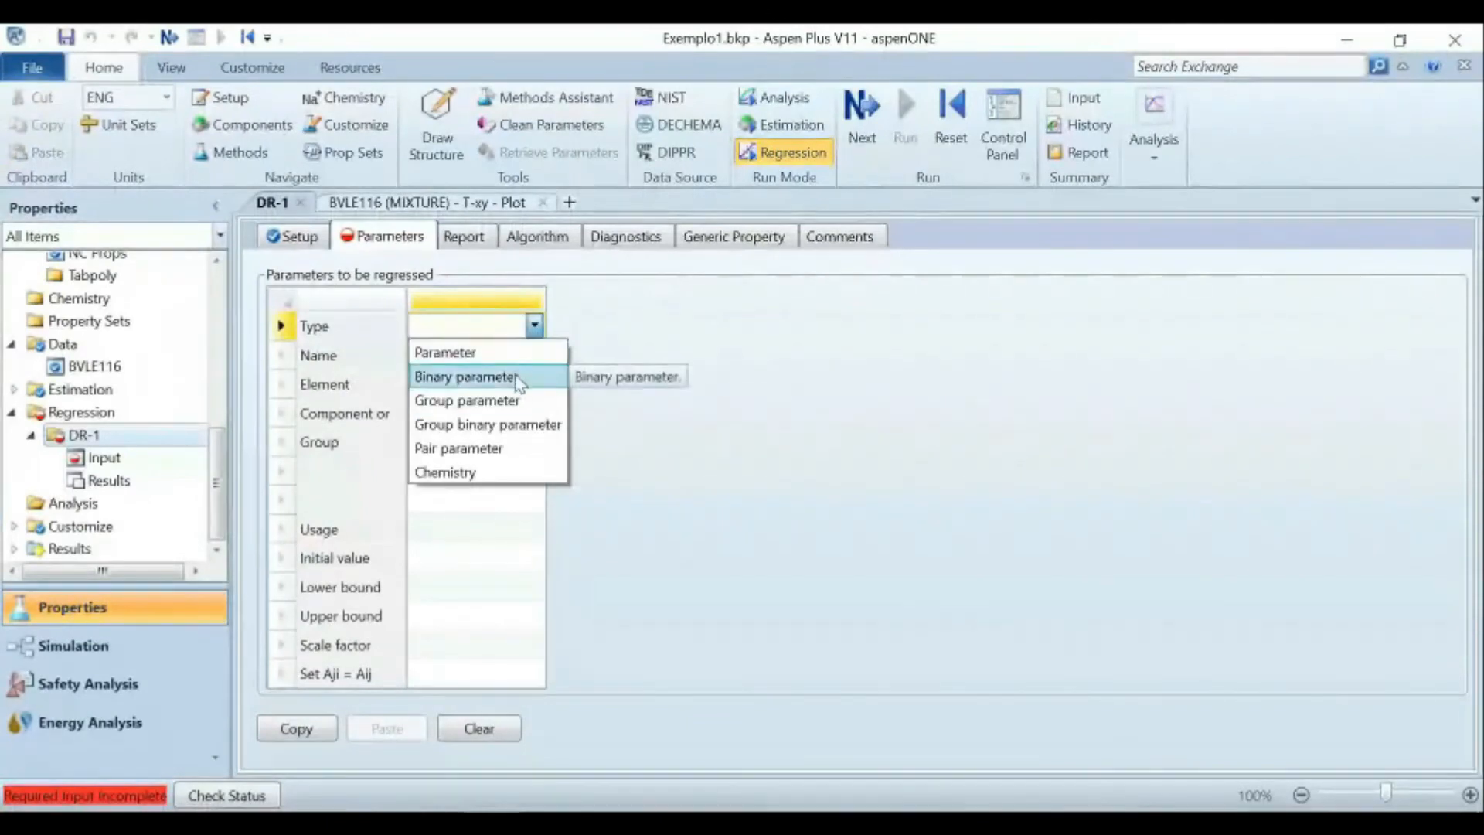
{"action": "left_click", "coordinate": [514, 377]}
{"action": "left_click", "coordinate": [541, 355]}
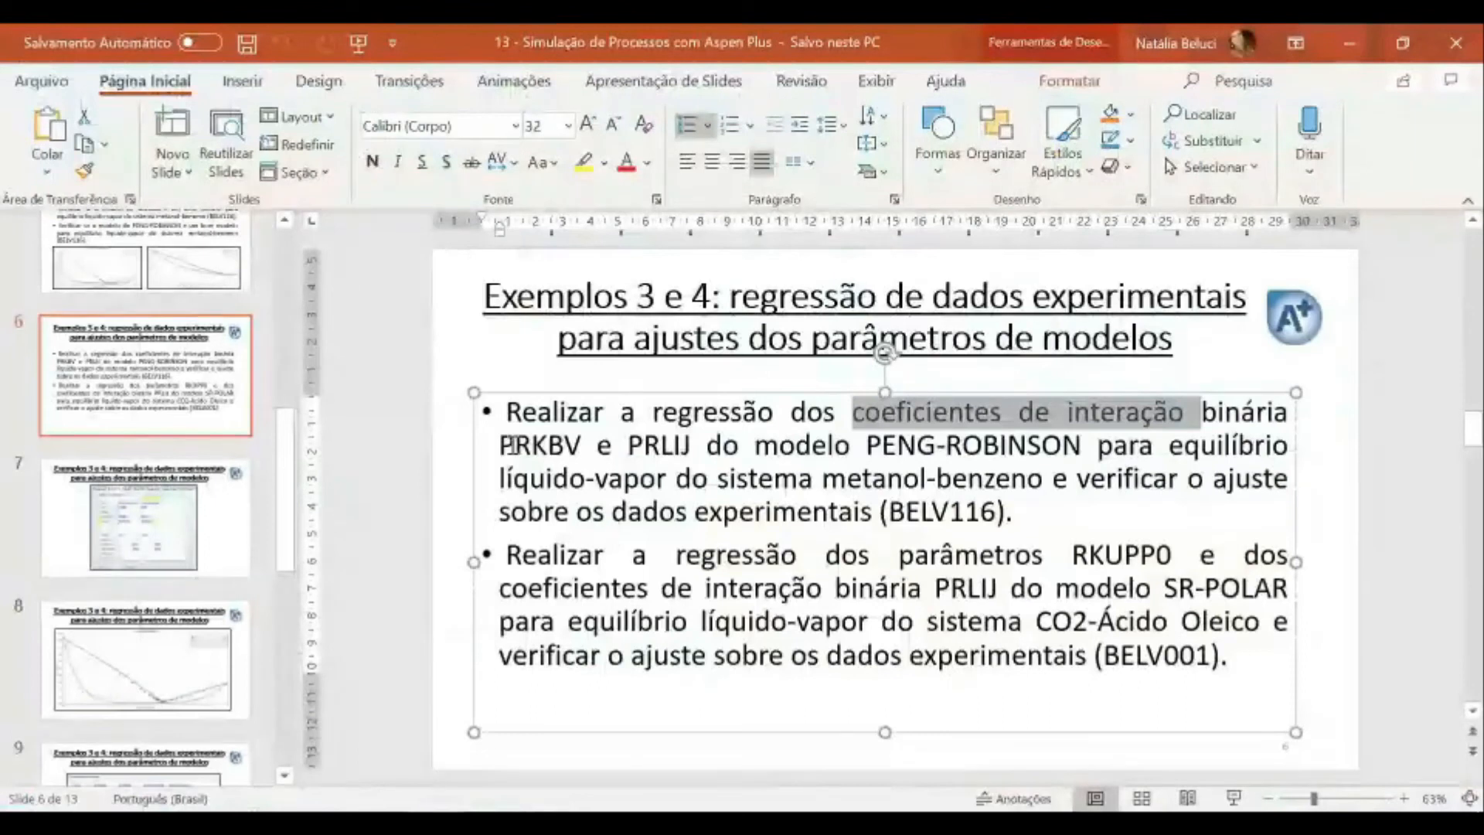
{"action": "left_click_drag", "start_coordinate": [501, 444], "coordinate": [587, 445]}
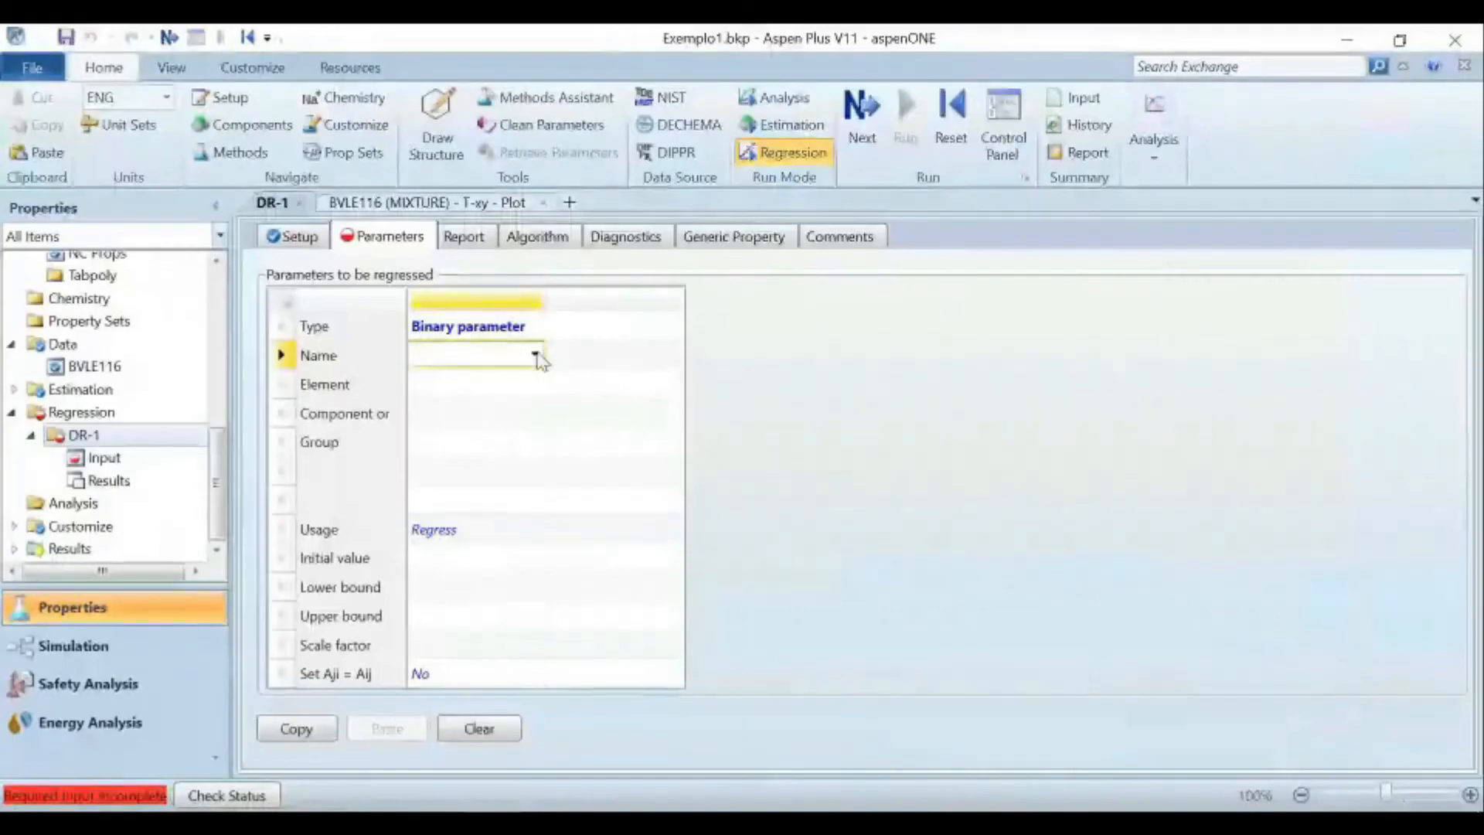
{"action": "left_click", "coordinate": [534, 355]}
{"action": "left_click", "coordinate": [461, 526]}
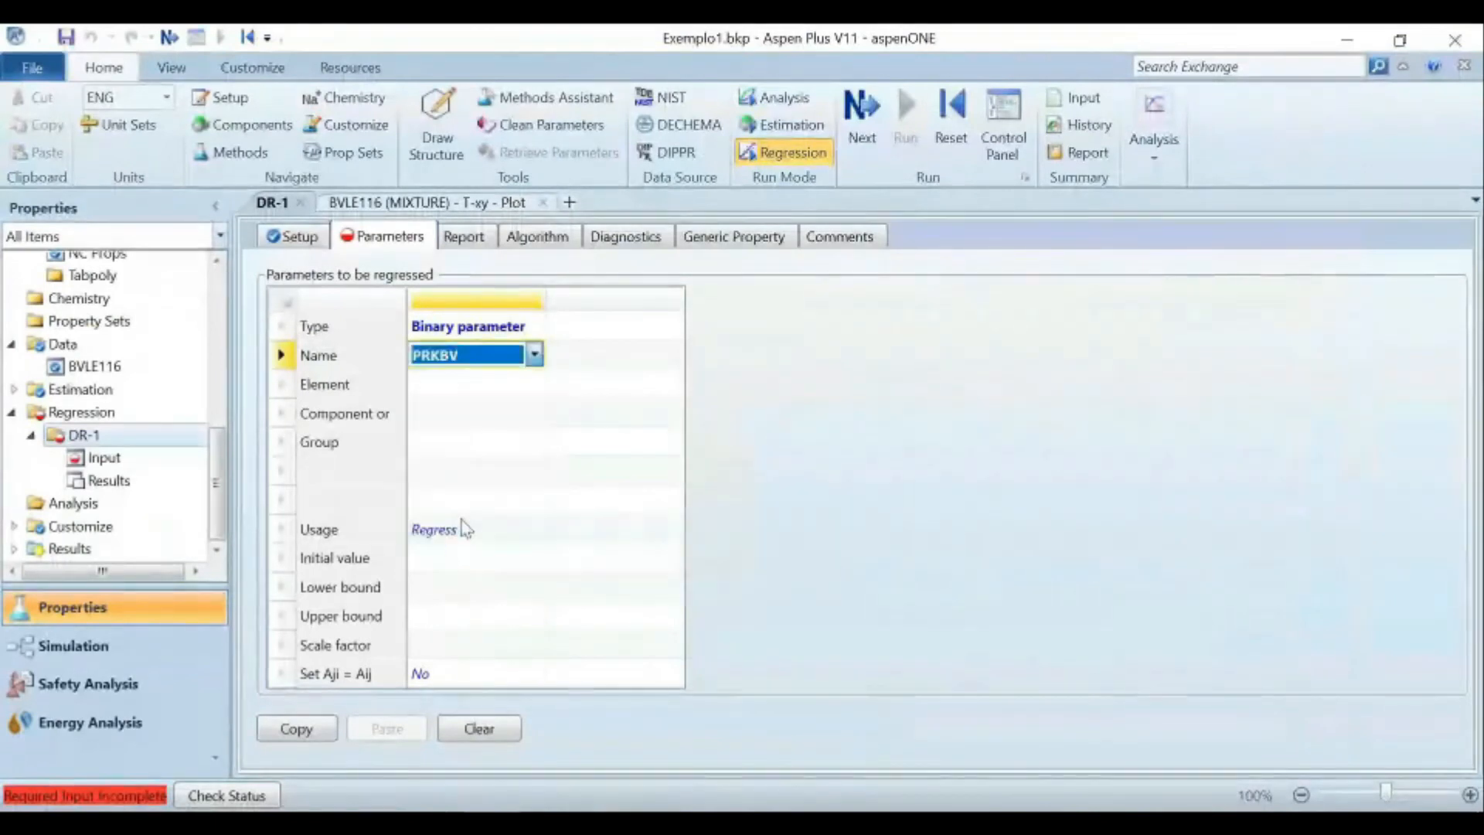
Set PRKBV's element to 1 and its component pair to METHA-01 and BENZE-01.
{"action": "left_click", "coordinate": [518, 396]}
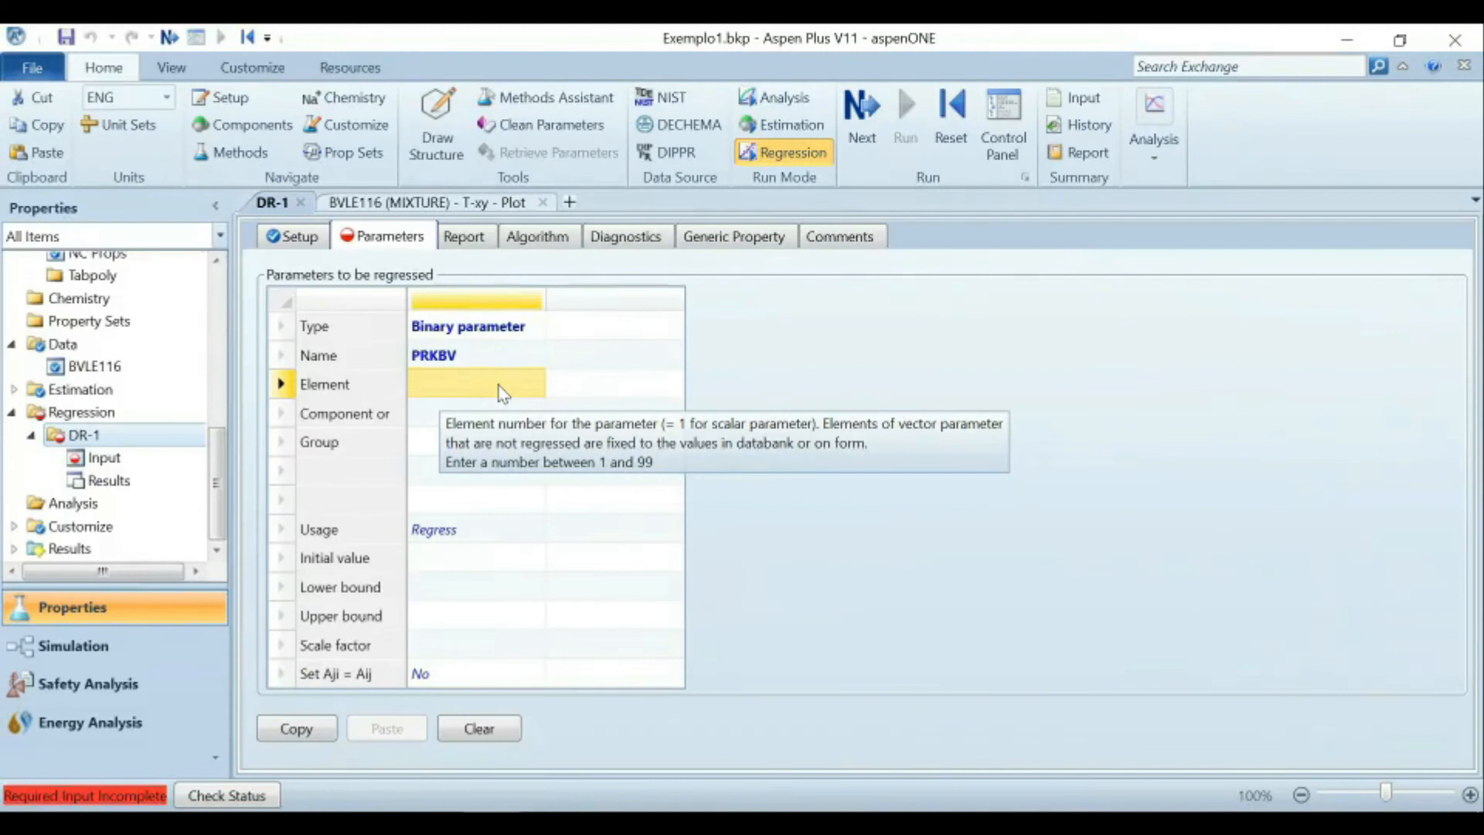
{"action": "type", "text": "1"}
{"action": "key", "text": "Return"}
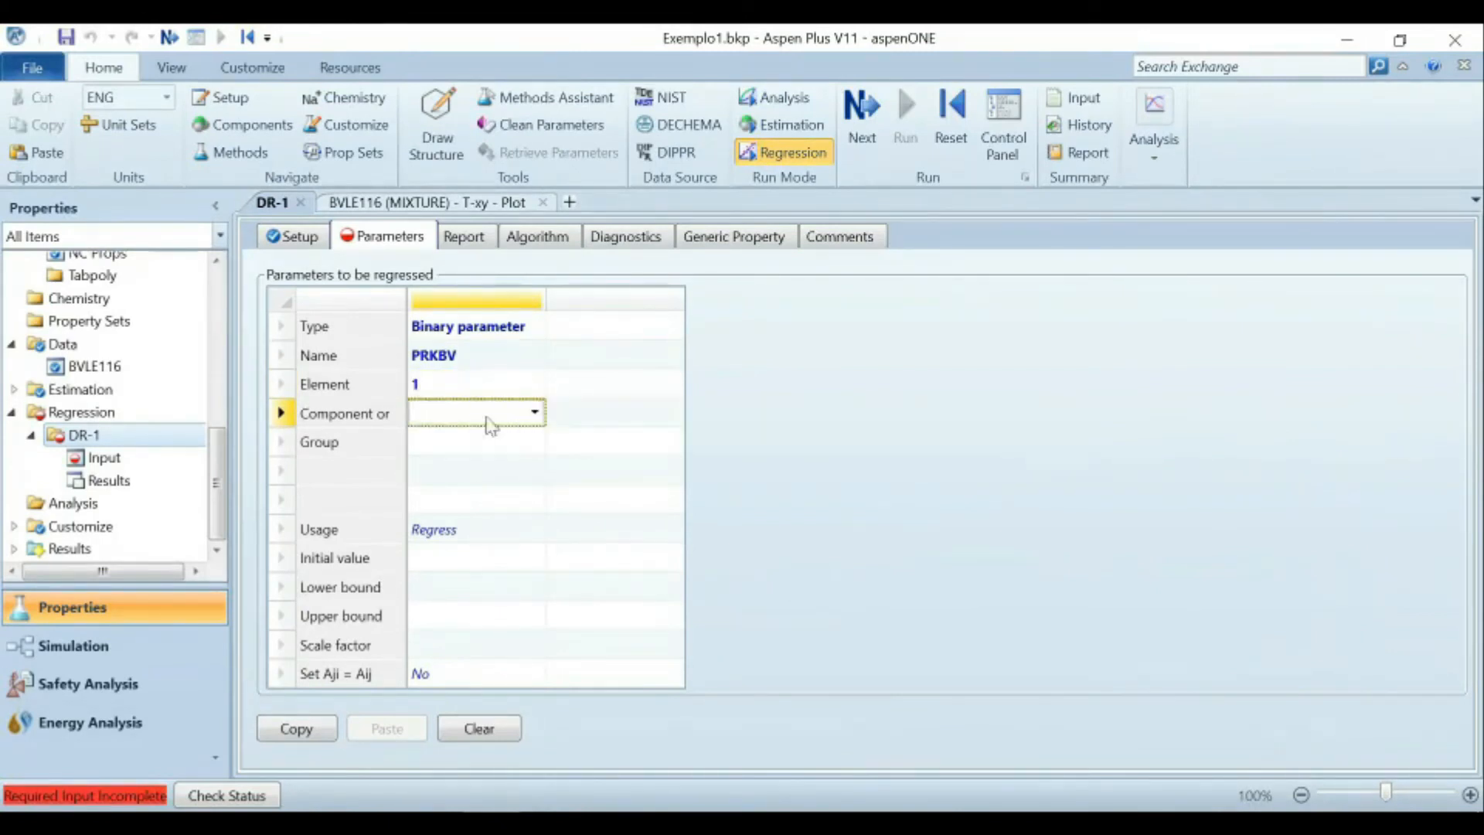
{"action": "left_click", "coordinate": [534, 411]}
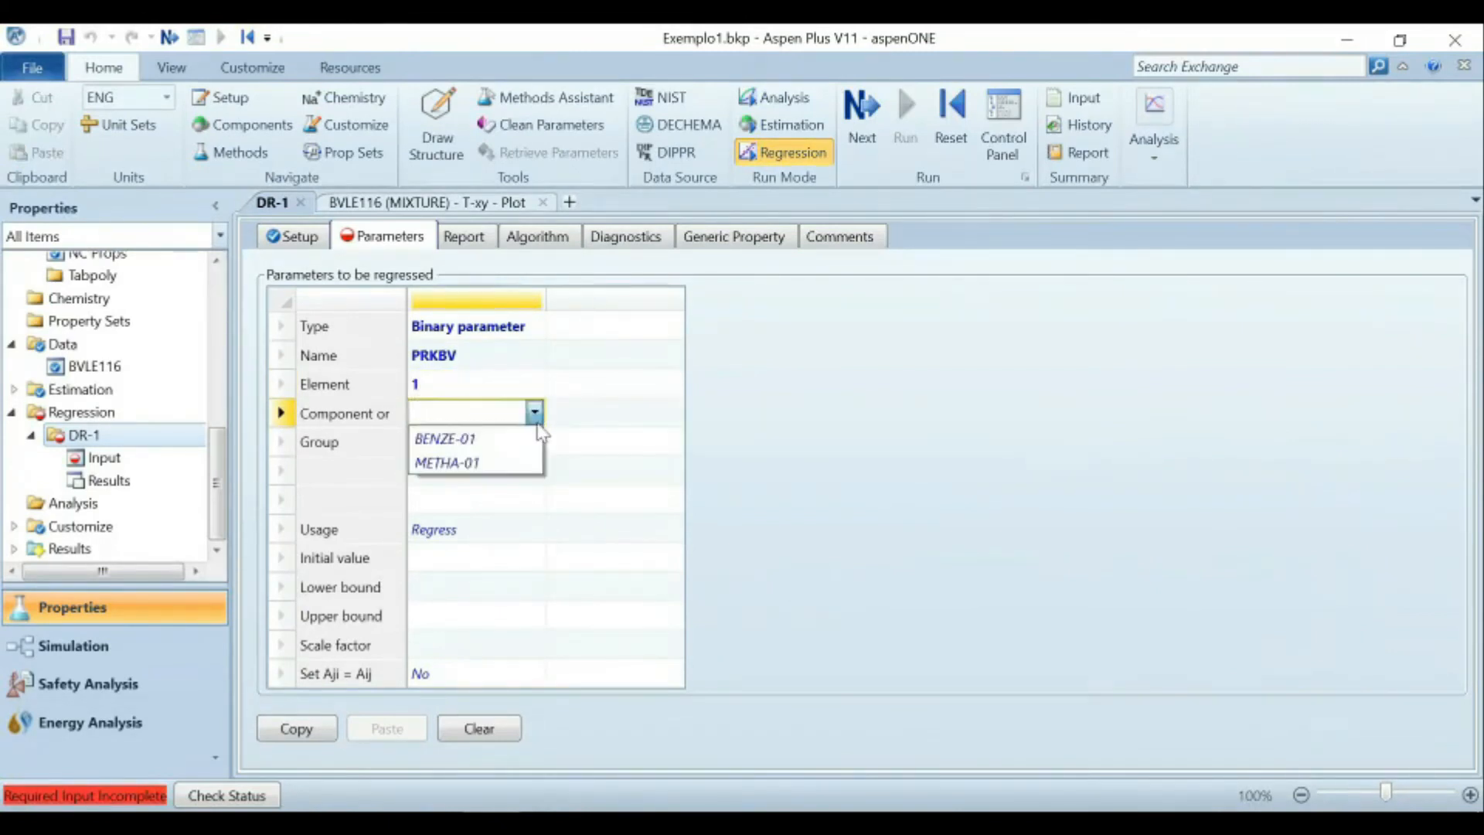
{"action": "left_click", "coordinate": [517, 464]}
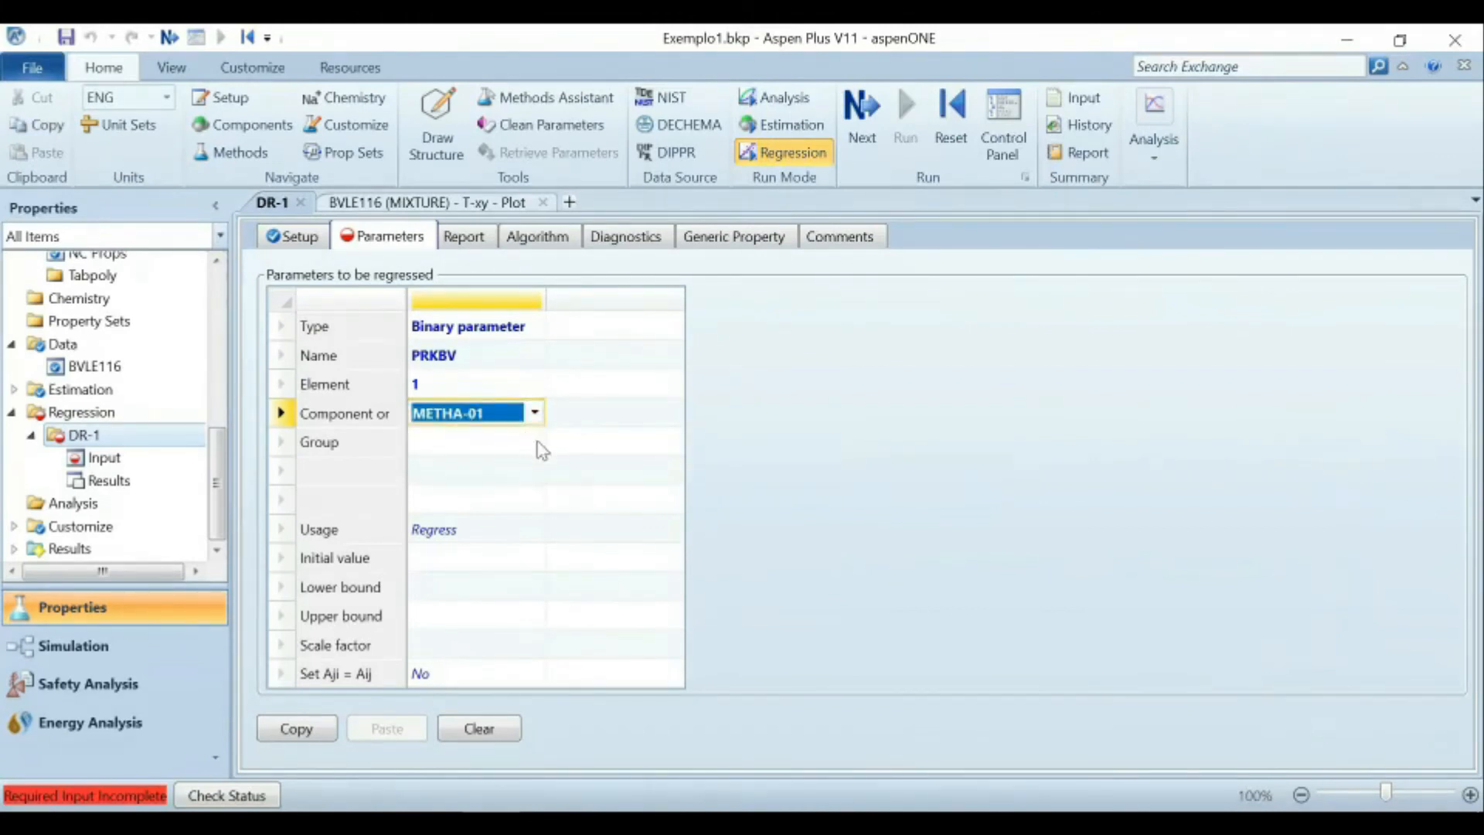
{"action": "left_click", "coordinate": [533, 442]}
{"action": "left_click", "coordinate": [504, 467]}
{"action": "left_click", "coordinate": [825, 447]}
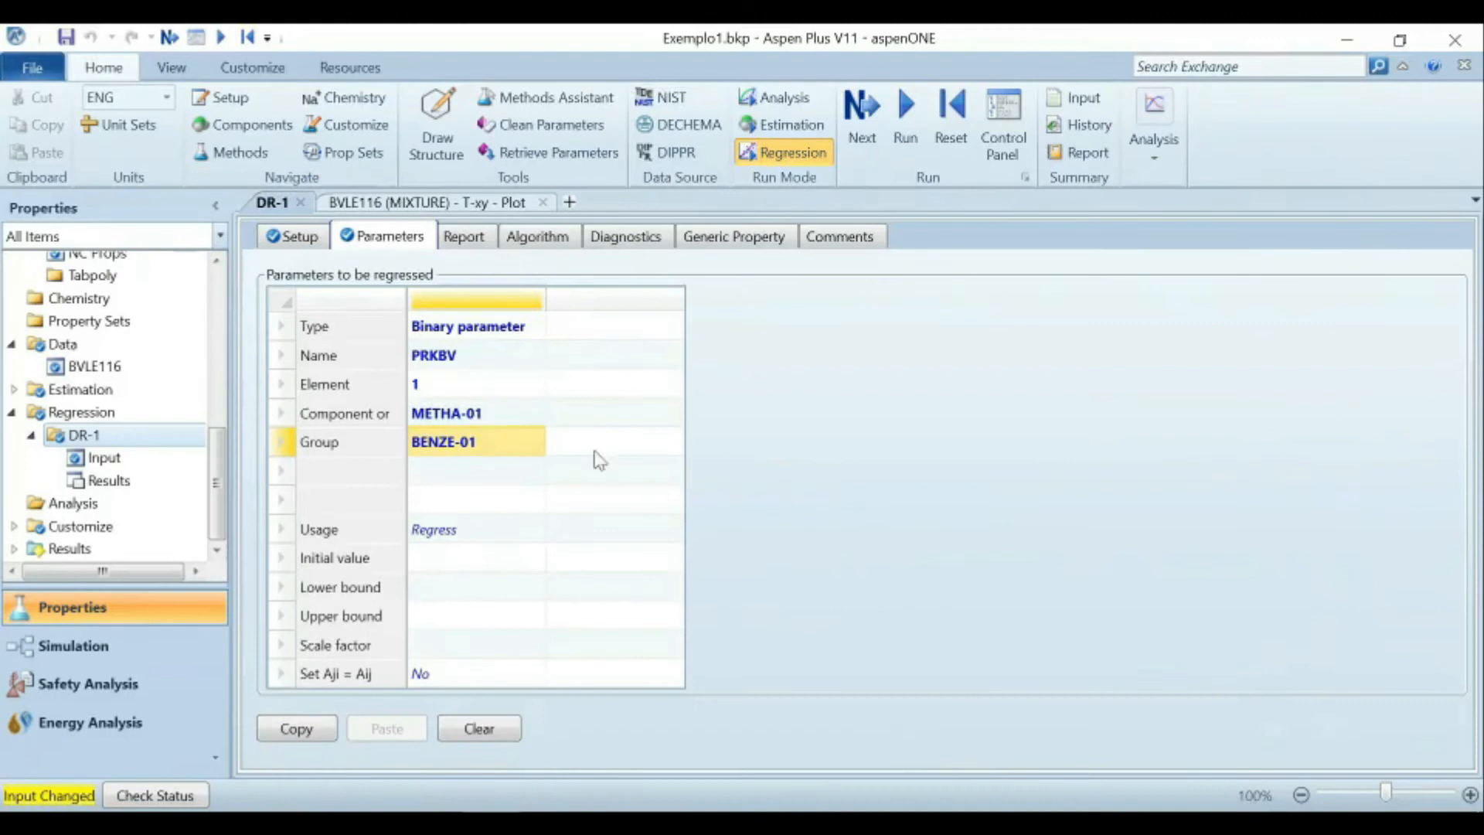
Add a second parameter to be regressed, with type Binary parameter and name PRLIJ.
{"action": "left_click", "coordinate": [640, 337]}
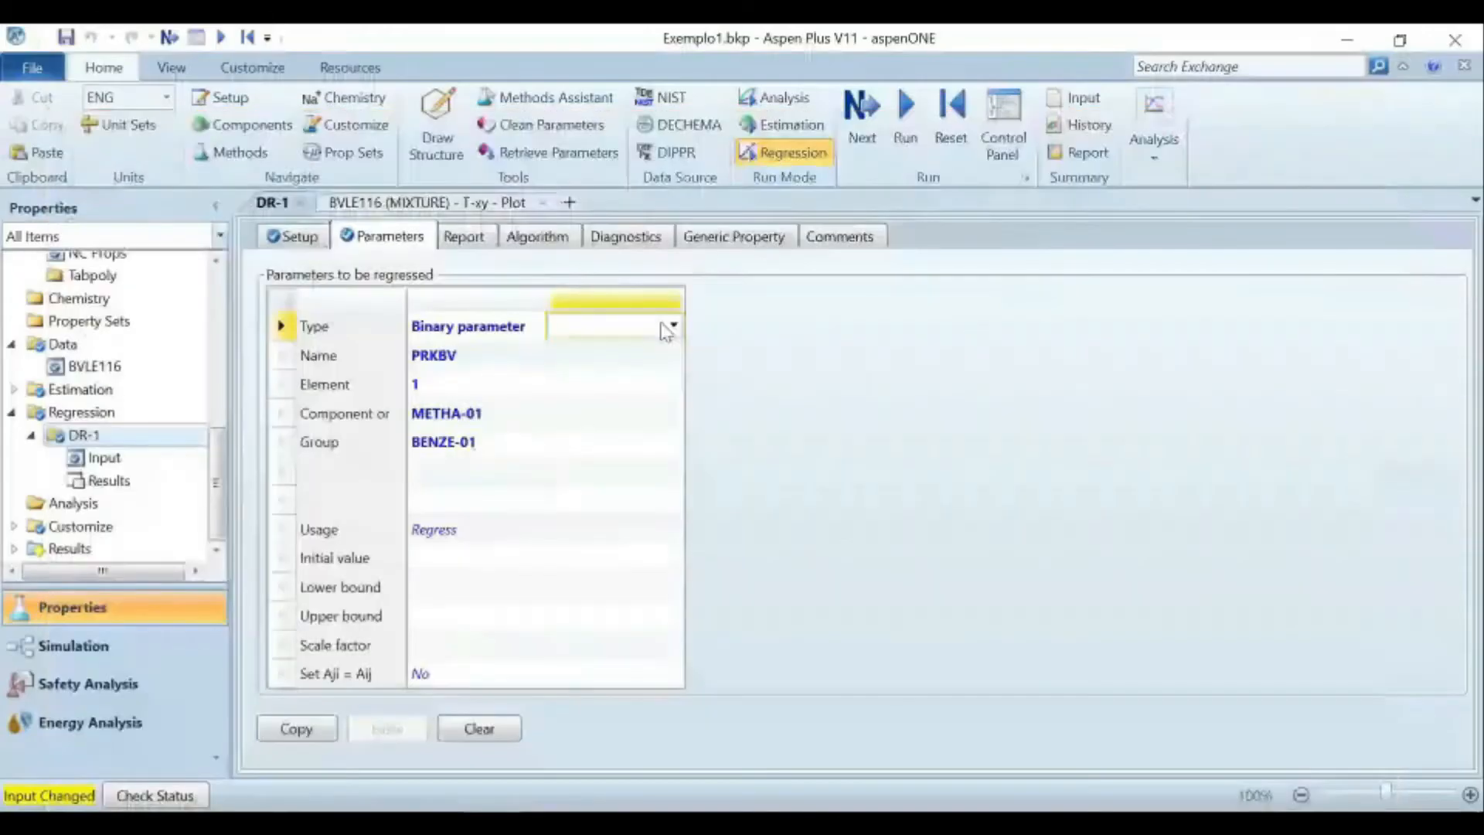
{"action": "left_click", "coordinate": [671, 327]}
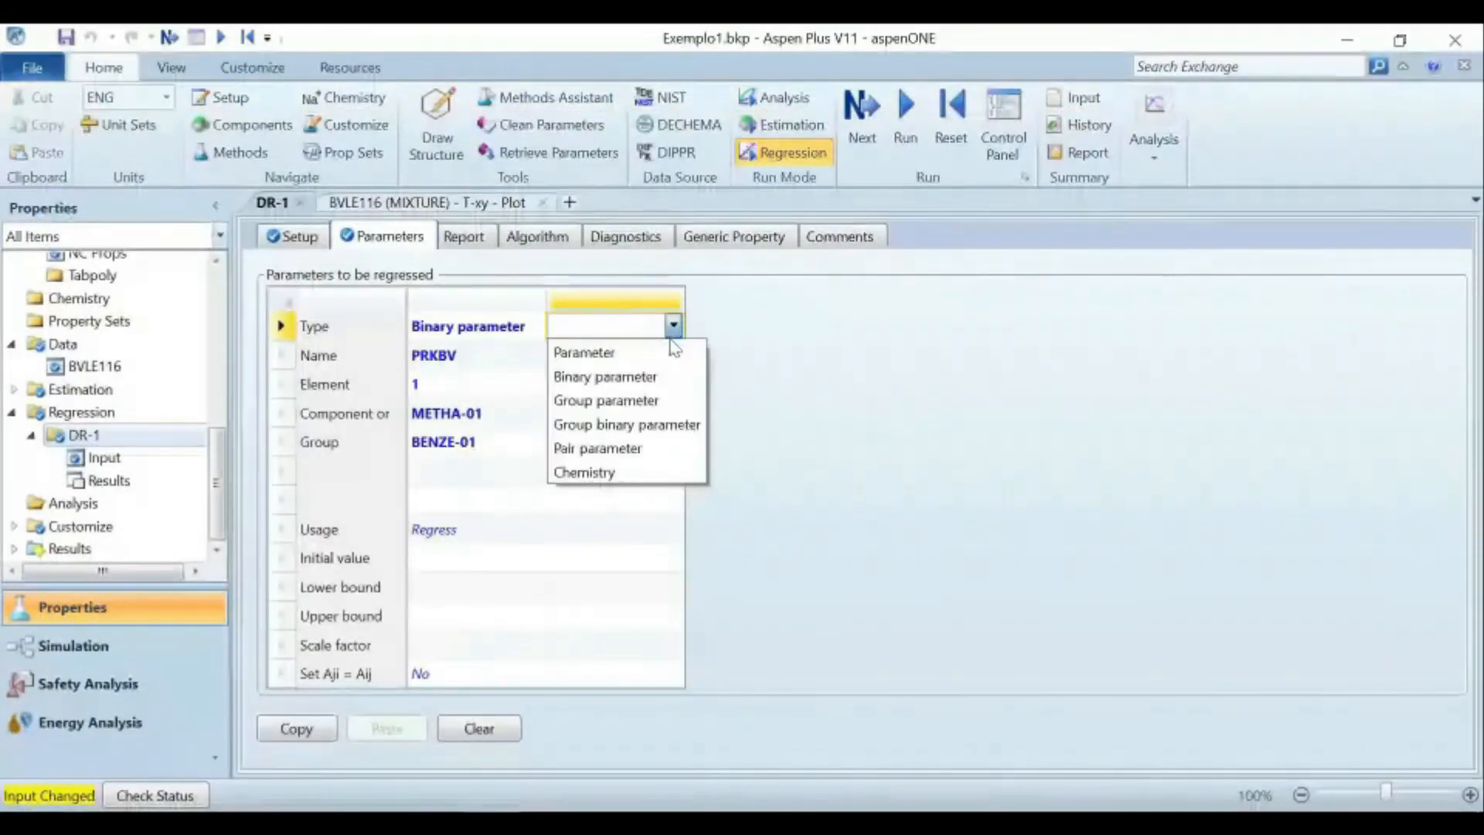
{"action": "left_click", "coordinate": [665, 378]}
{"action": "left_click", "coordinate": [671, 356]}
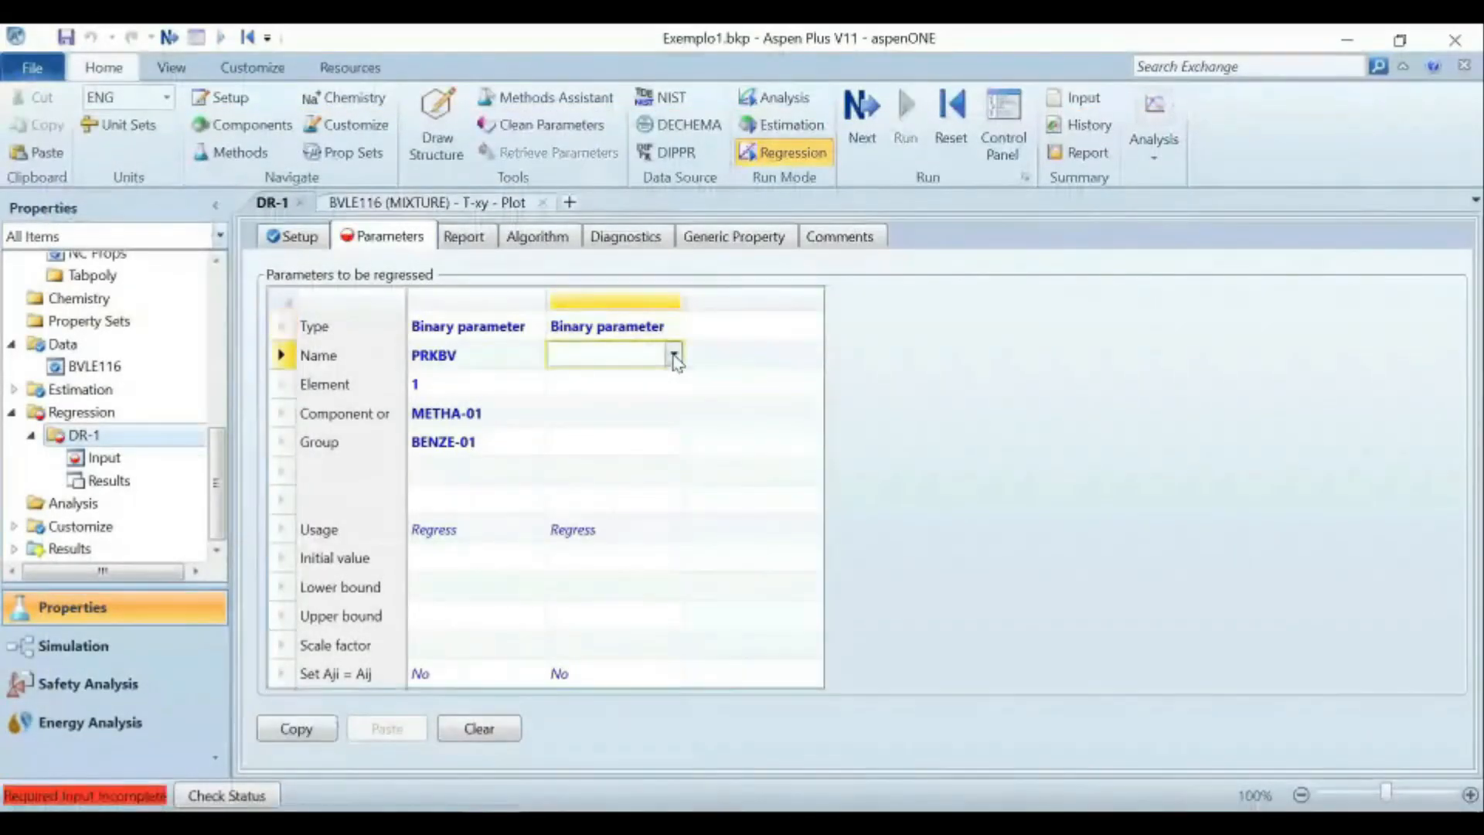
{"action": "left_click", "coordinate": [674, 355]}
{"action": "left_click", "coordinate": [570, 548]}
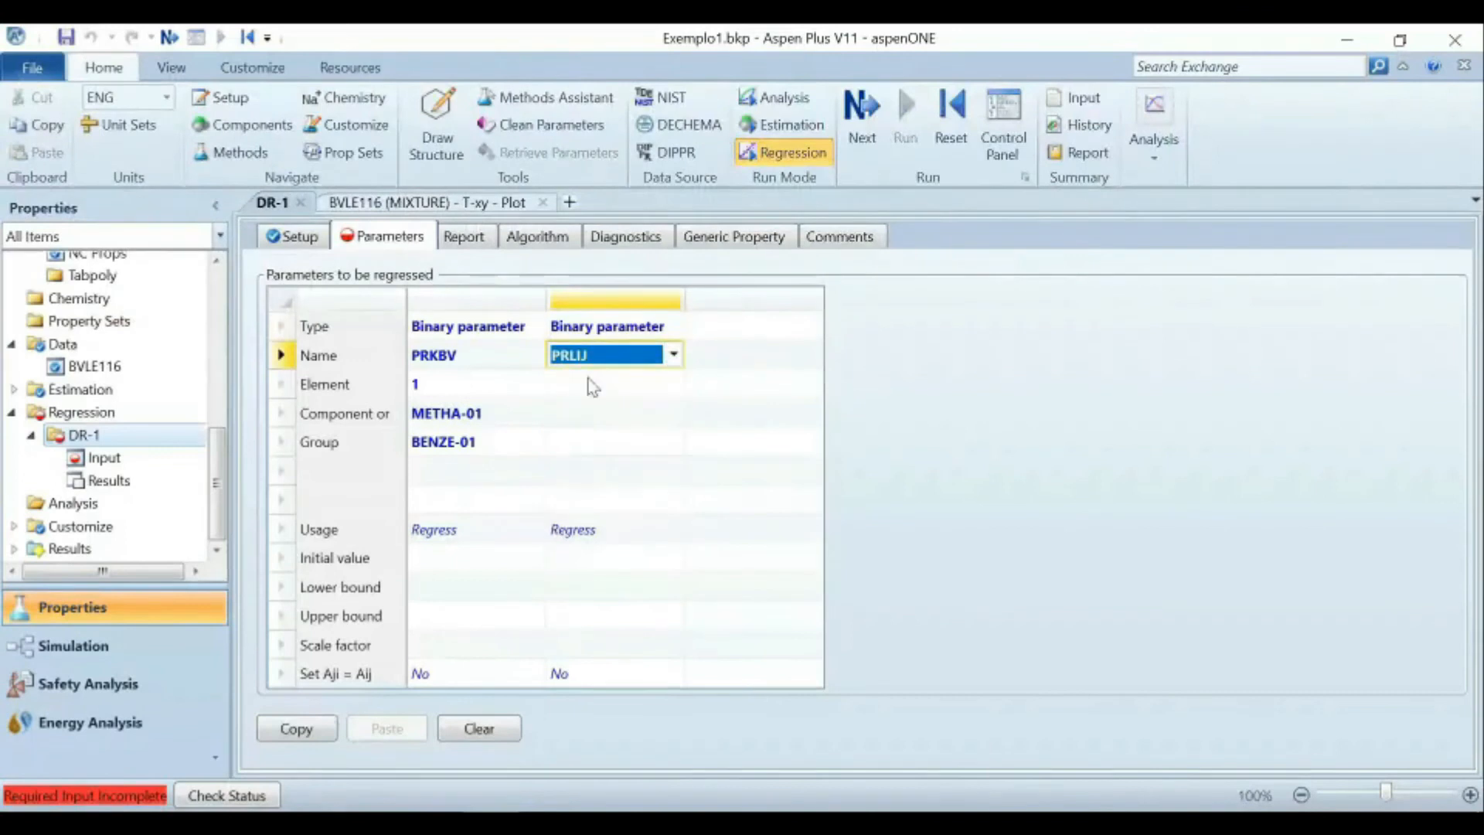
Set element 1 for PRLIJ and assign it METHA-01 and BENZE-01 as the component pair.
{"action": "left_click", "coordinate": [635, 389]}
{"action": "type", "text": "1"}
{"action": "key", "text": "Return"}
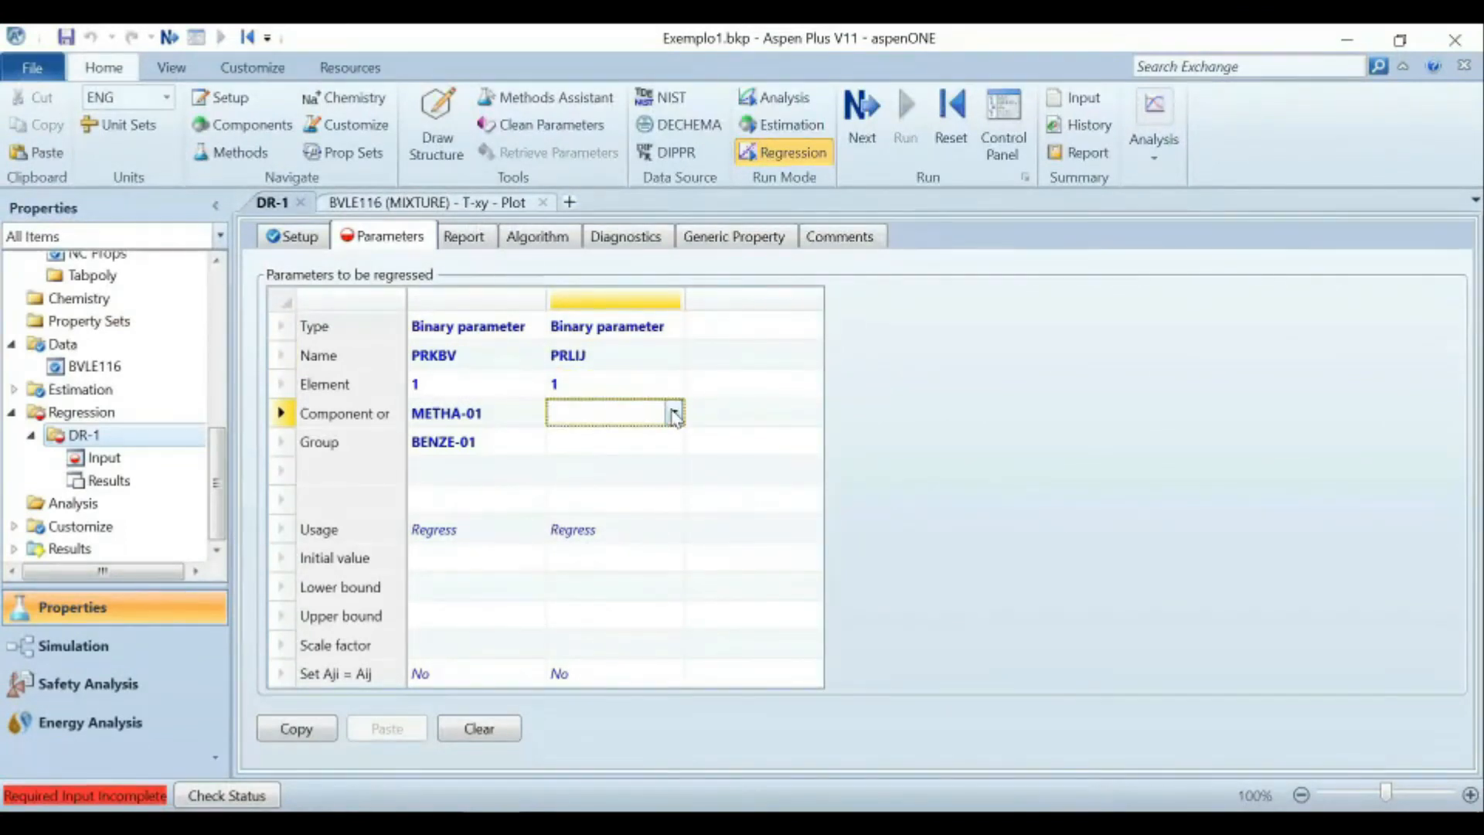
{"action": "left_click", "coordinate": [675, 414]}
{"action": "left_click", "coordinate": [653, 458]}
{"action": "left_click", "coordinate": [667, 445]}
{"action": "left_click", "coordinate": [674, 442]}
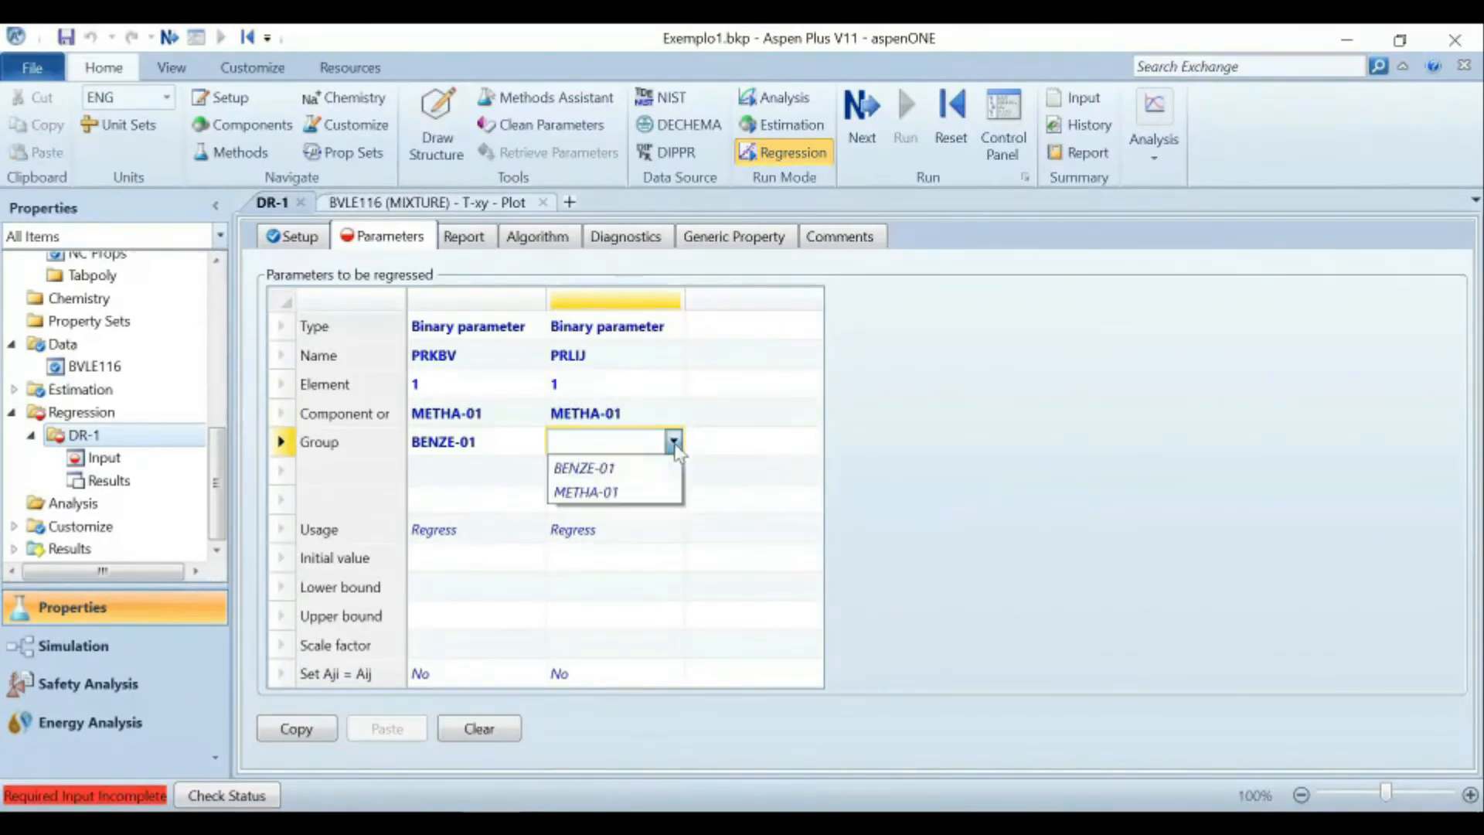
{"action": "left_click", "coordinate": [631, 467]}
{"action": "left_click", "coordinate": [1098, 427]}
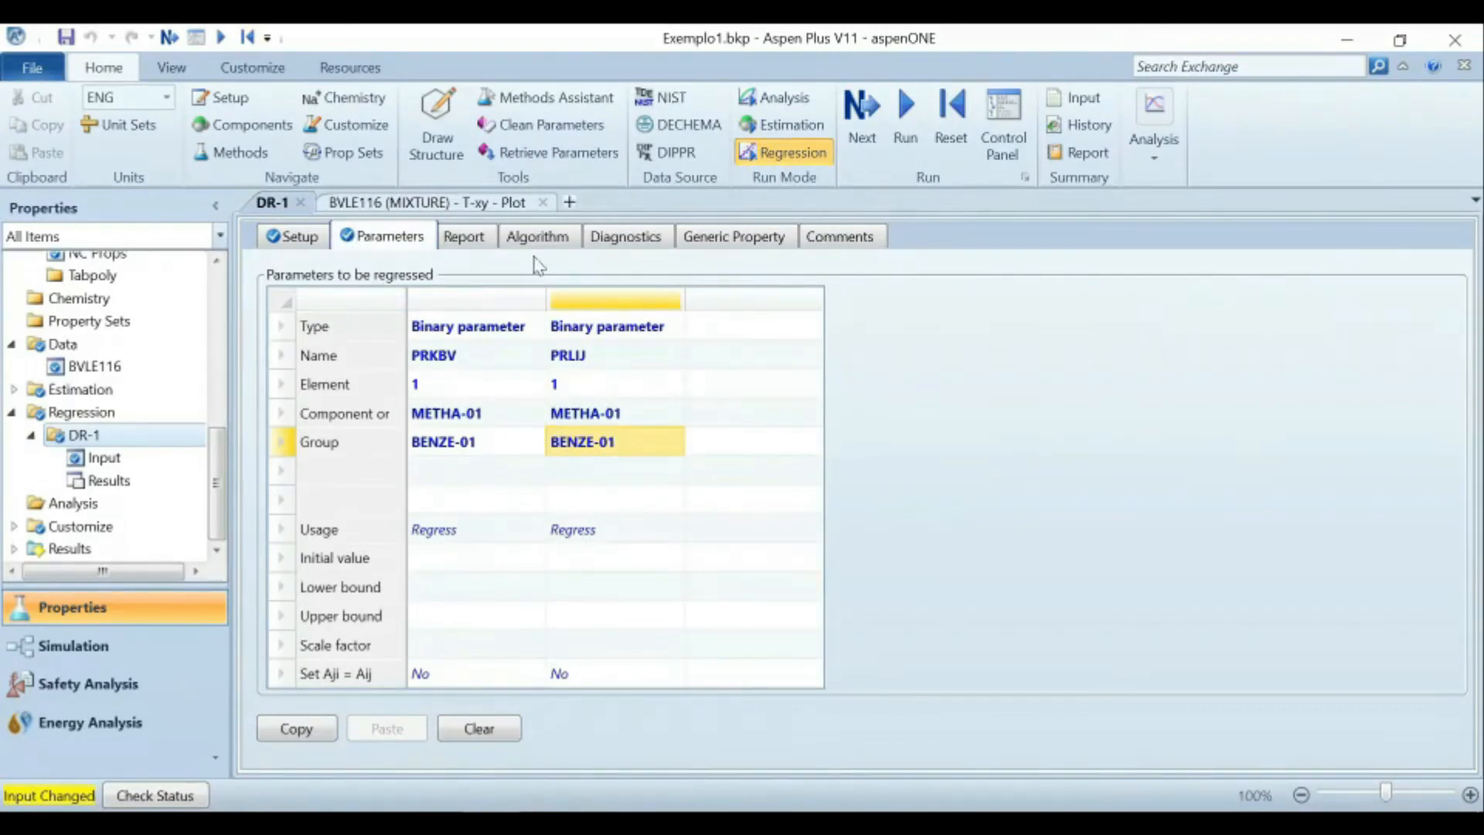
Review the DR-1 setup and the list of binary interaction parameters available under Methods.
{"action": "left_click", "coordinate": [301, 238]}
{"action": "left_click", "coordinate": [386, 237]}
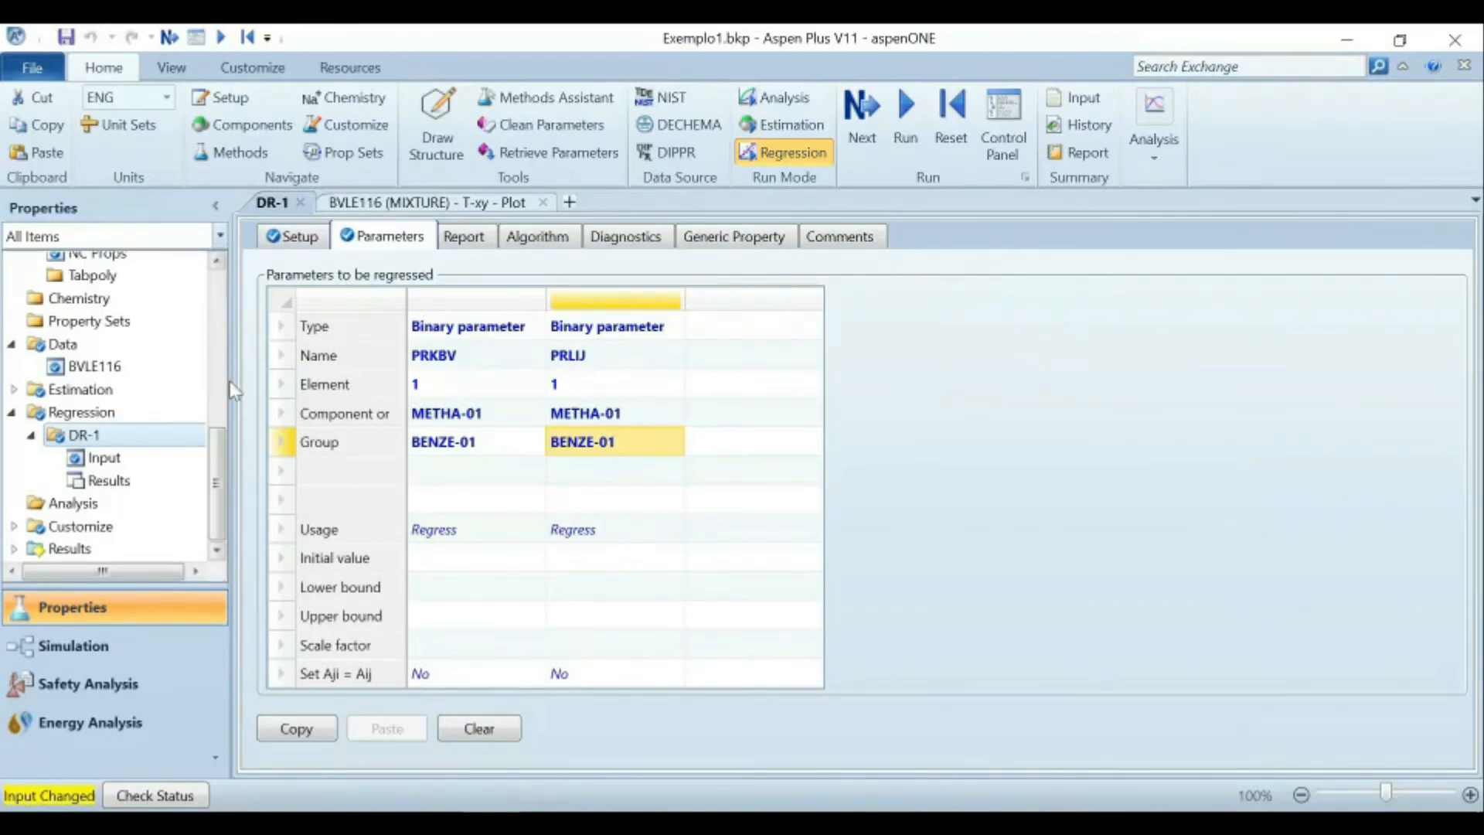
{"action": "scroll", "coordinate": [143, 377], "scroll_direction": "up", "scroll_amount": 3}
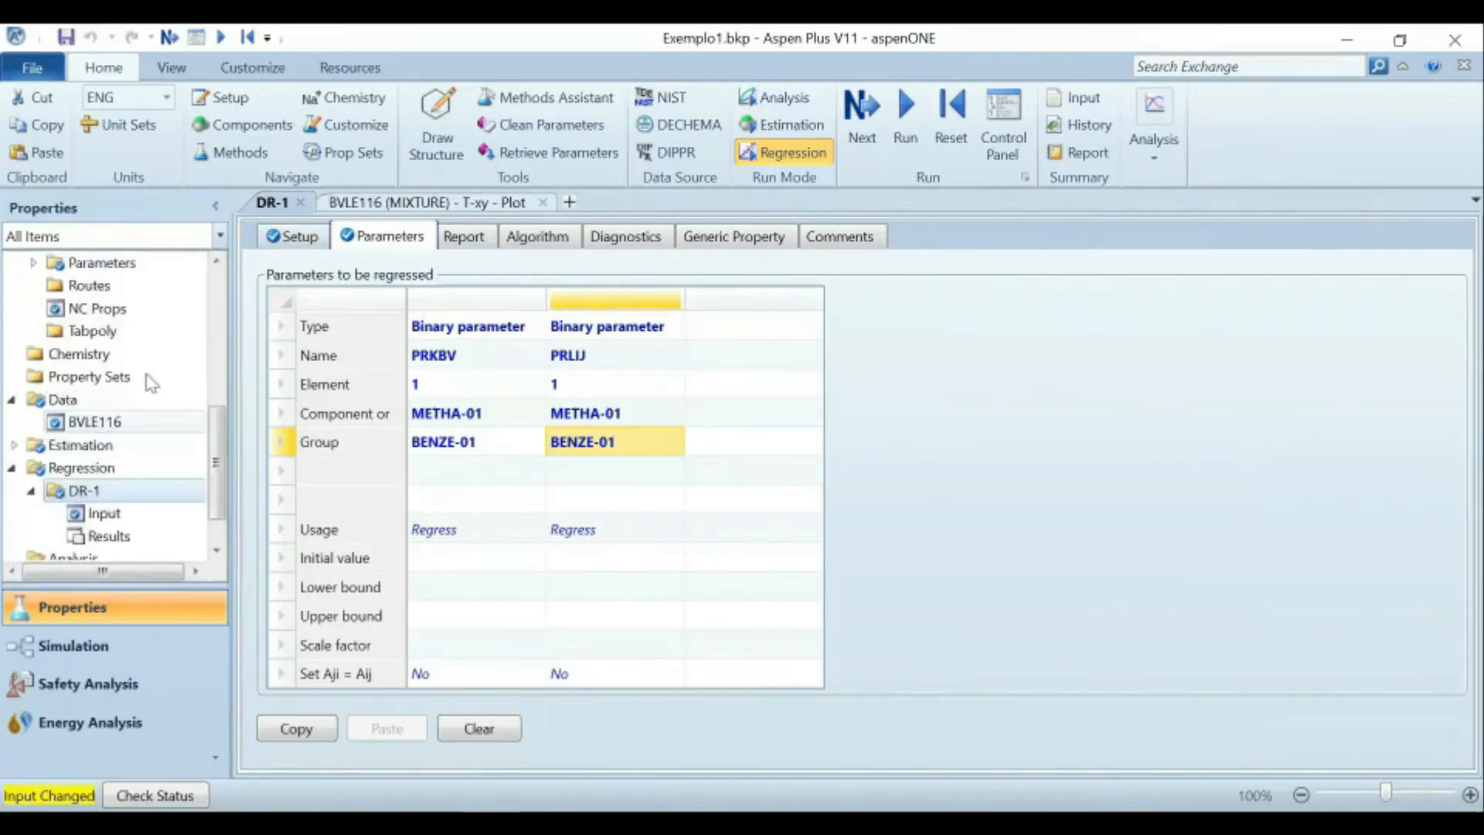
{"action": "left_click", "coordinate": [34, 376]}
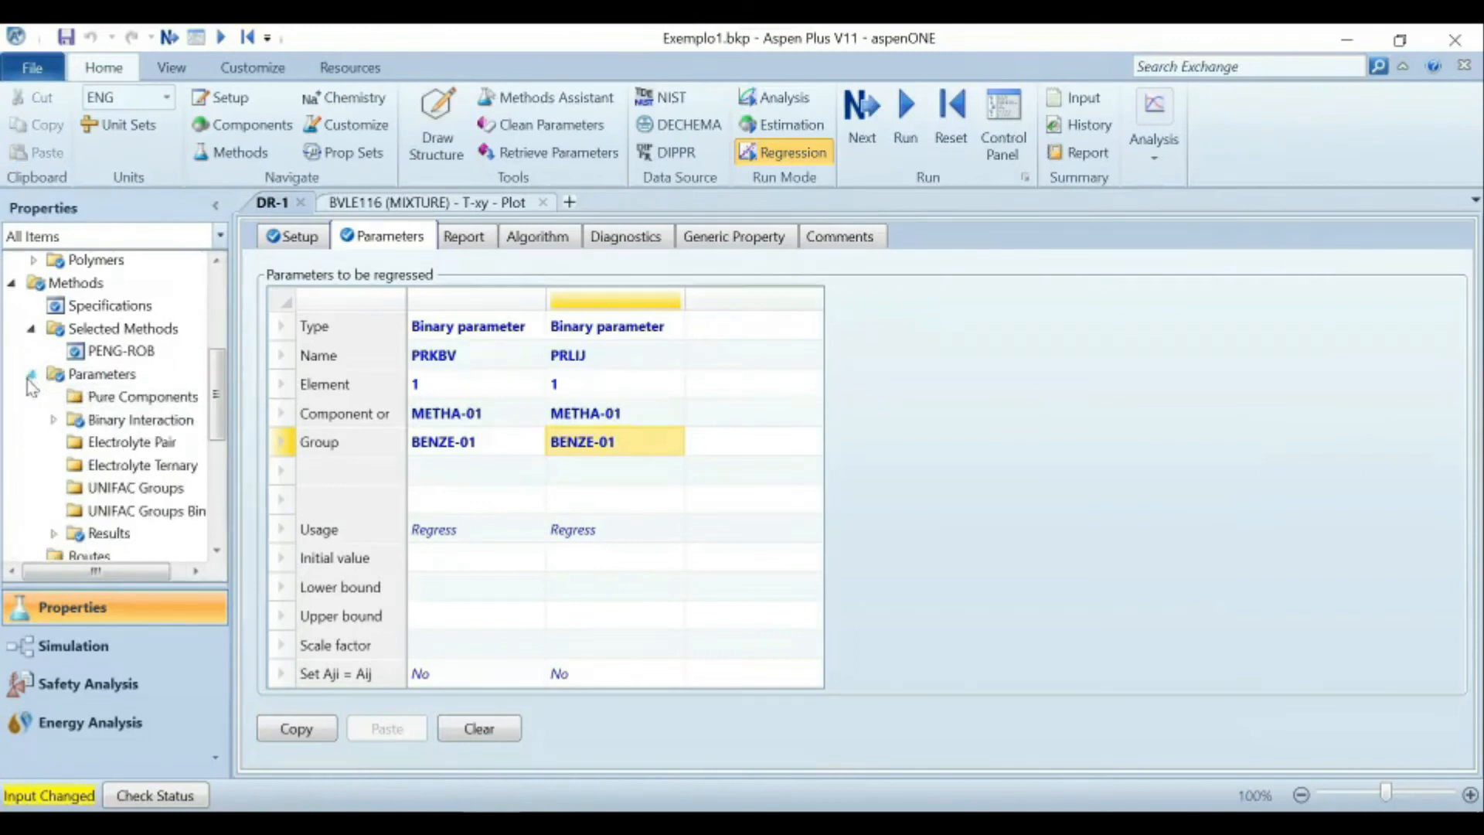
{"action": "left_click", "coordinate": [54, 419]}
{"action": "scroll", "coordinate": [139, 473], "scroll_direction": "up", "scroll_amount": 2}
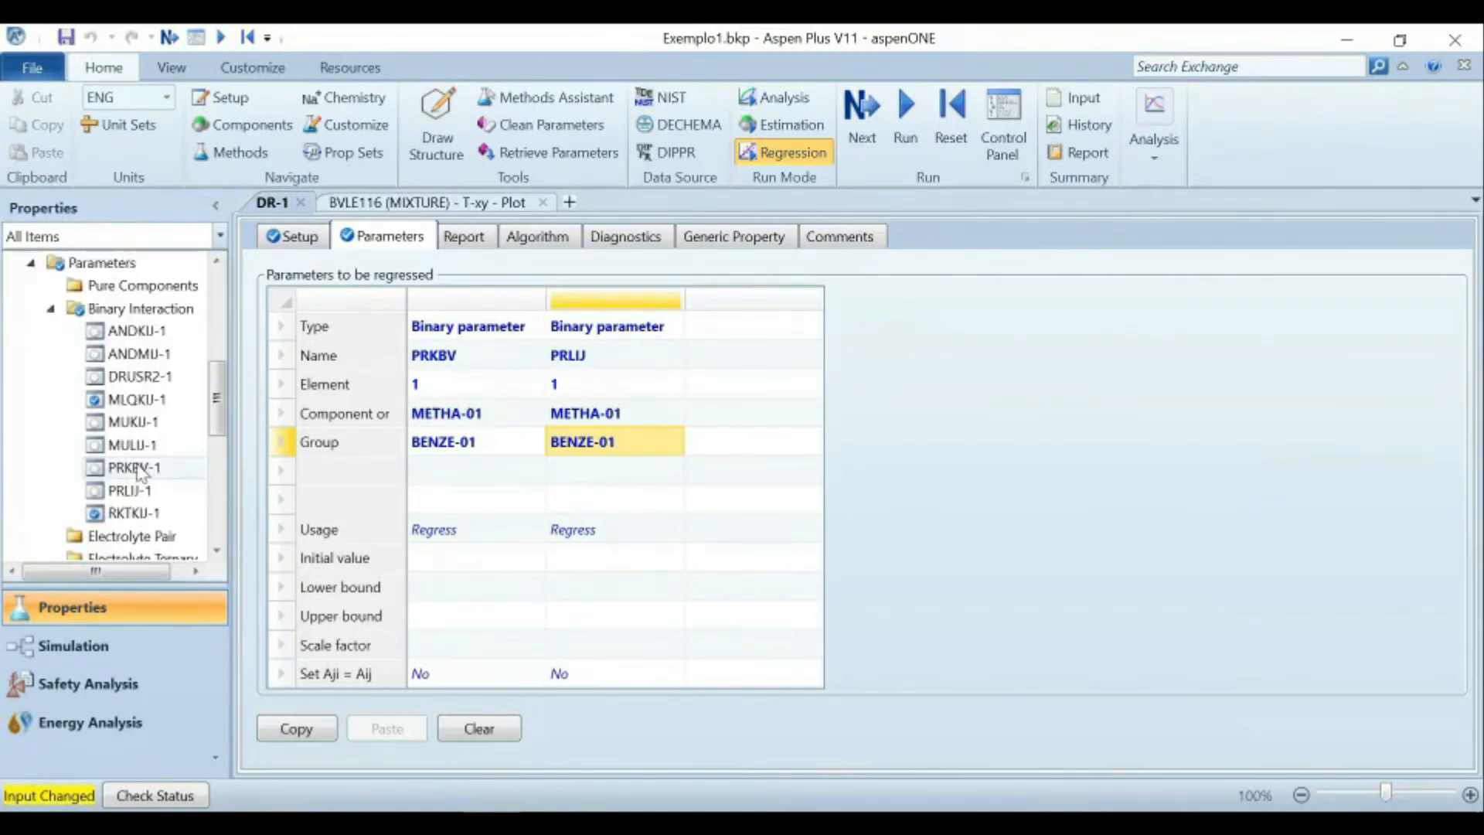
{"action": "left_click", "coordinate": [51, 308]}
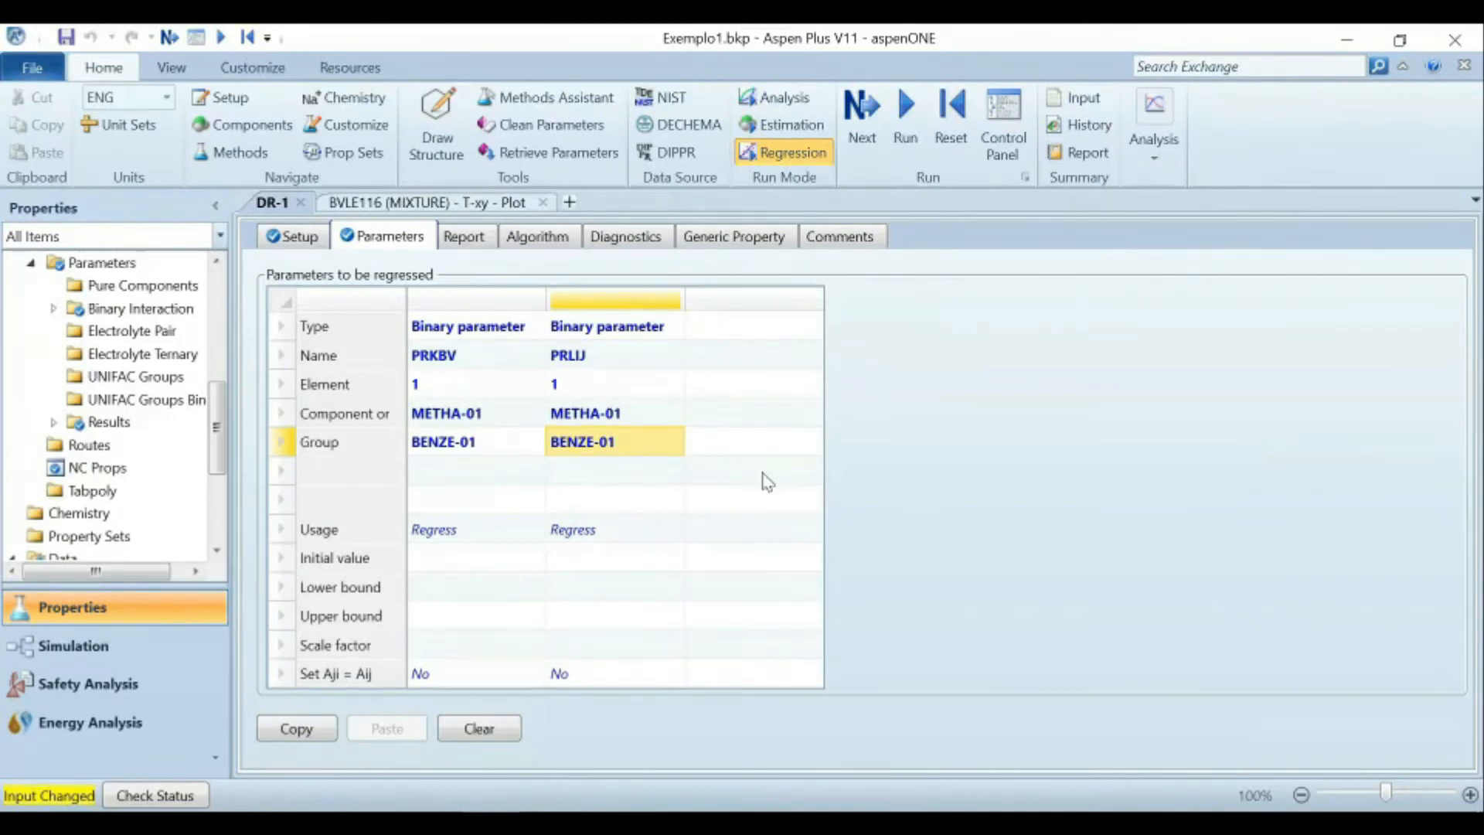
Run the data regression for case DR-1.
{"action": "left_click", "coordinate": [905, 131]}
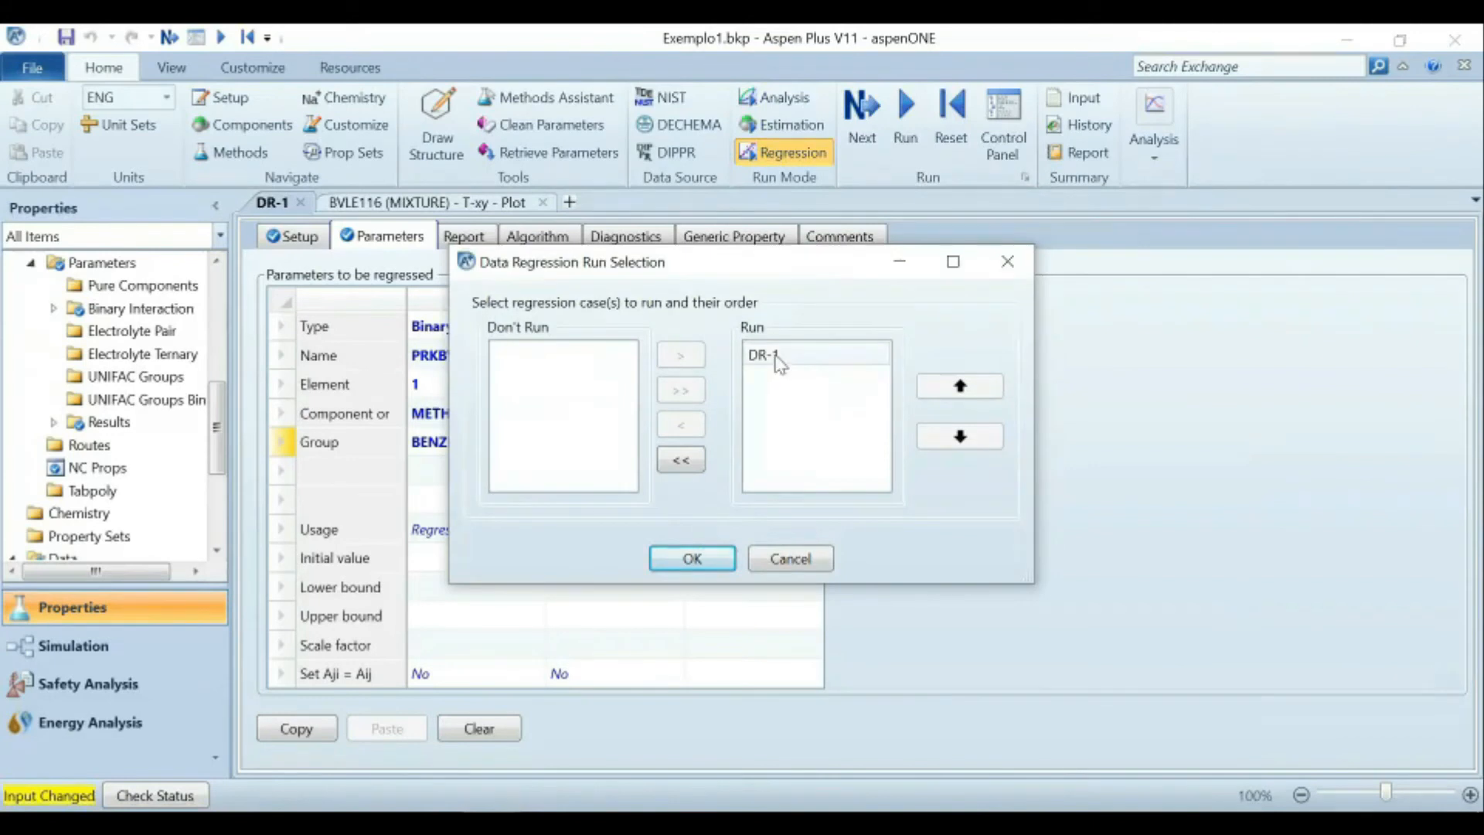
{"action": "left_click", "coordinate": [785, 359]}
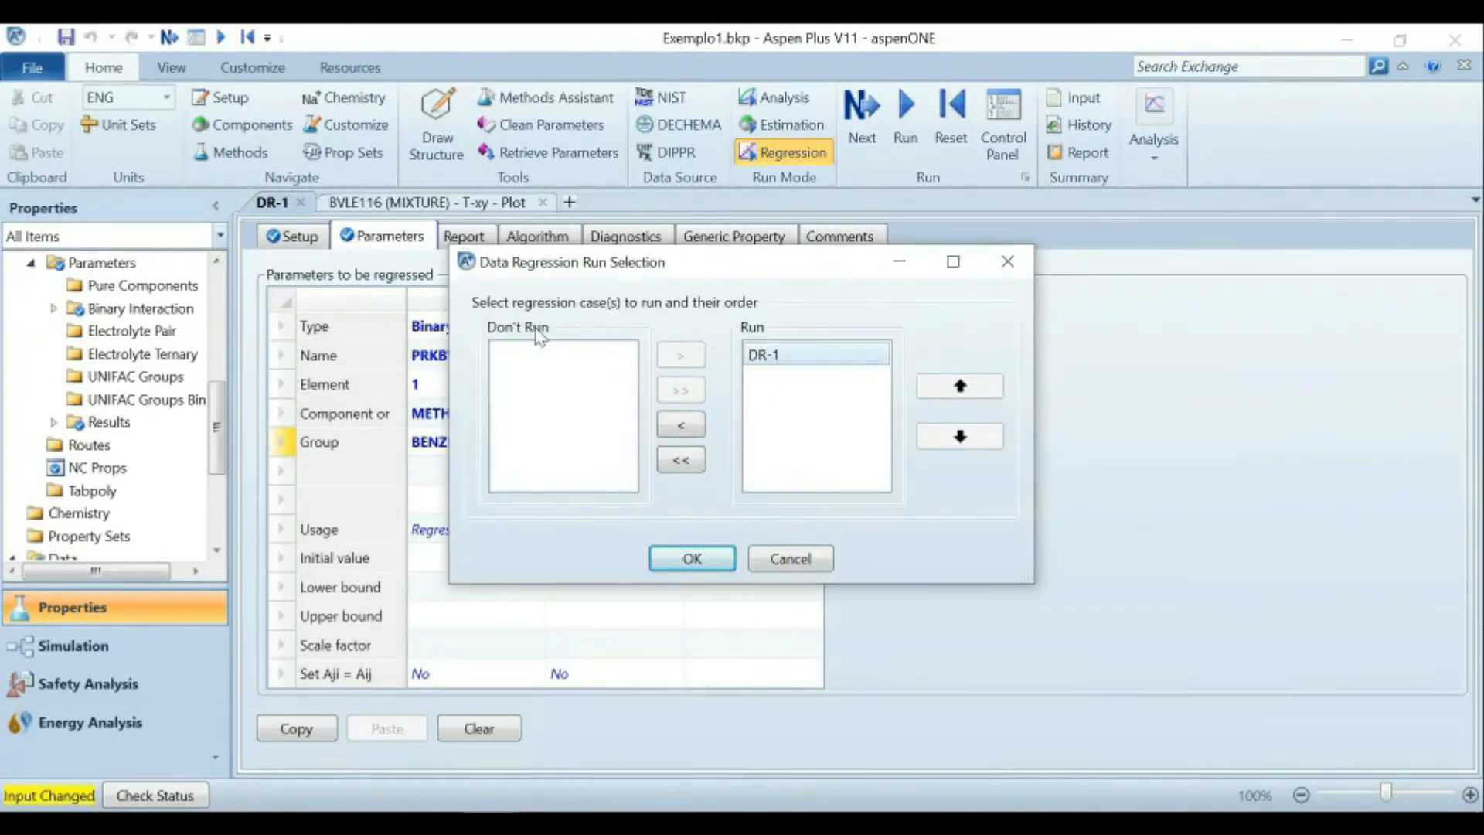
{"action": "left_click", "coordinate": [692, 559]}
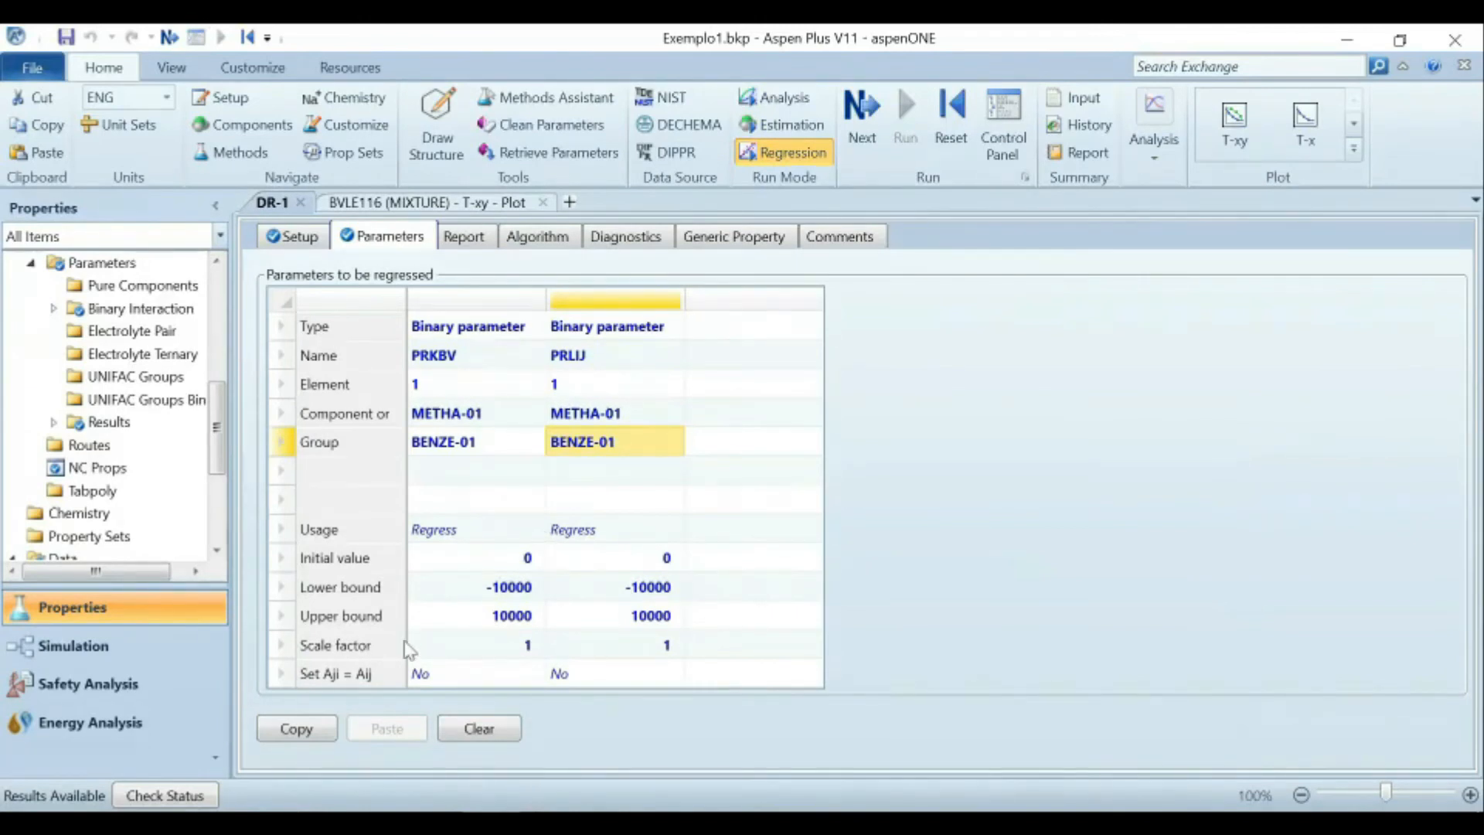
Examine the DR-1 results: regressed parameters, temperature residuals, BVLE116 profiles and sum of squares.
{"action": "scroll", "coordinate": [116, 510], "scroll_direction": "down", "scroll_amount": 3}
{"action": "left_click", "coordinate": [133, 482]}
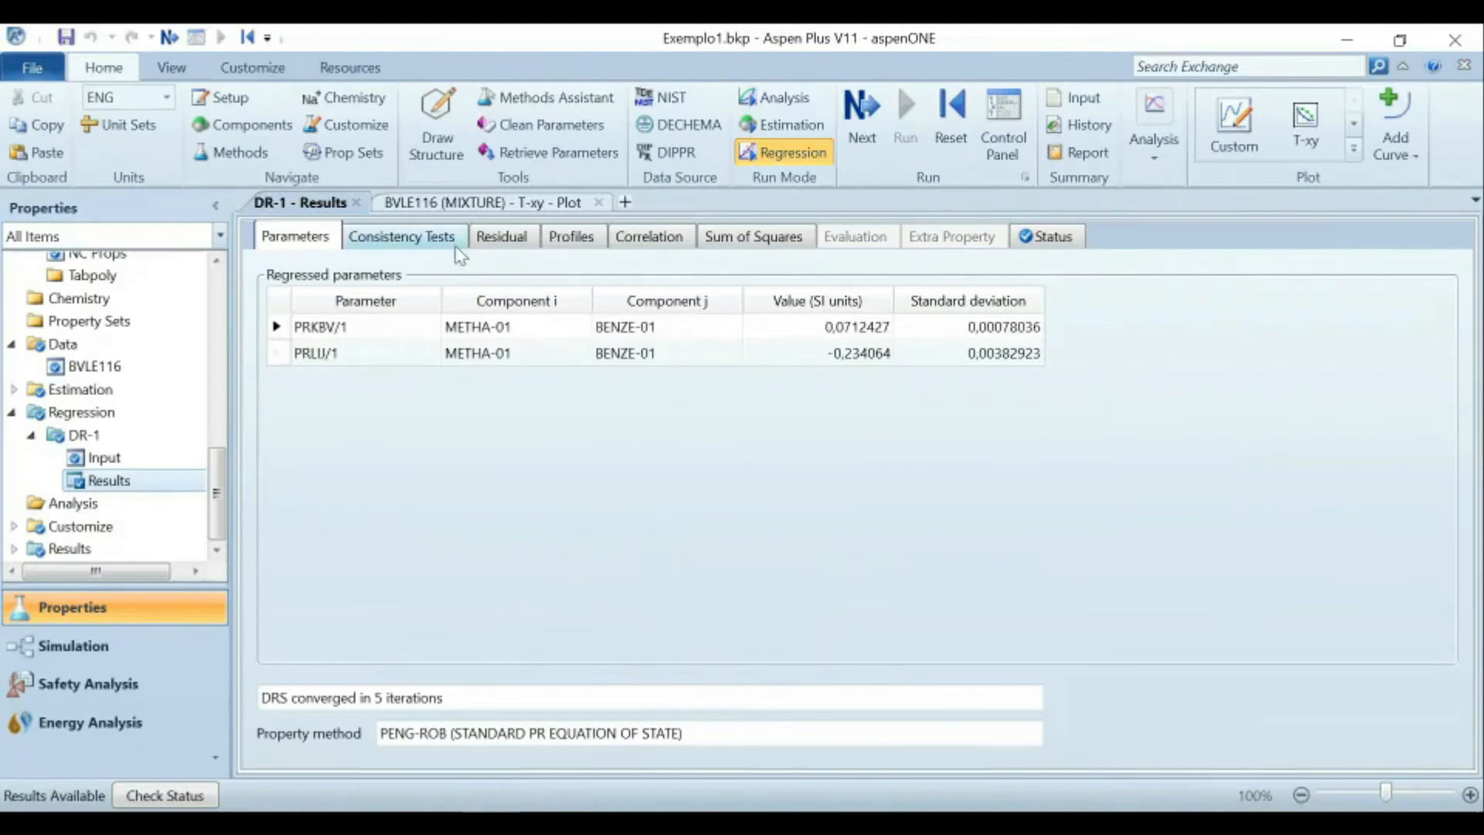
{"action": "left_click", "coordinate": [523, 248]}
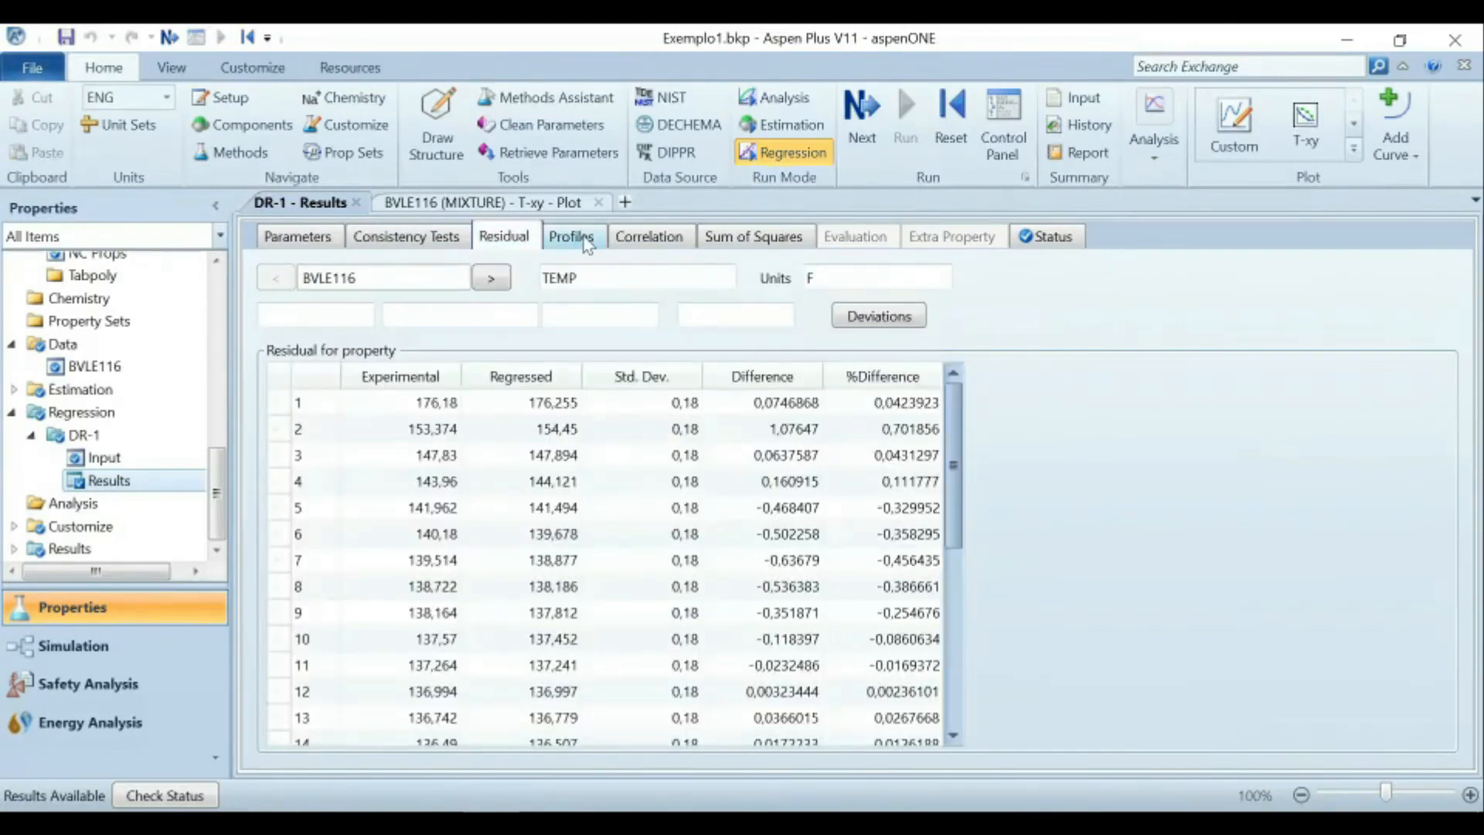
{"action": "left_click", "coordinate": [581, 232]}
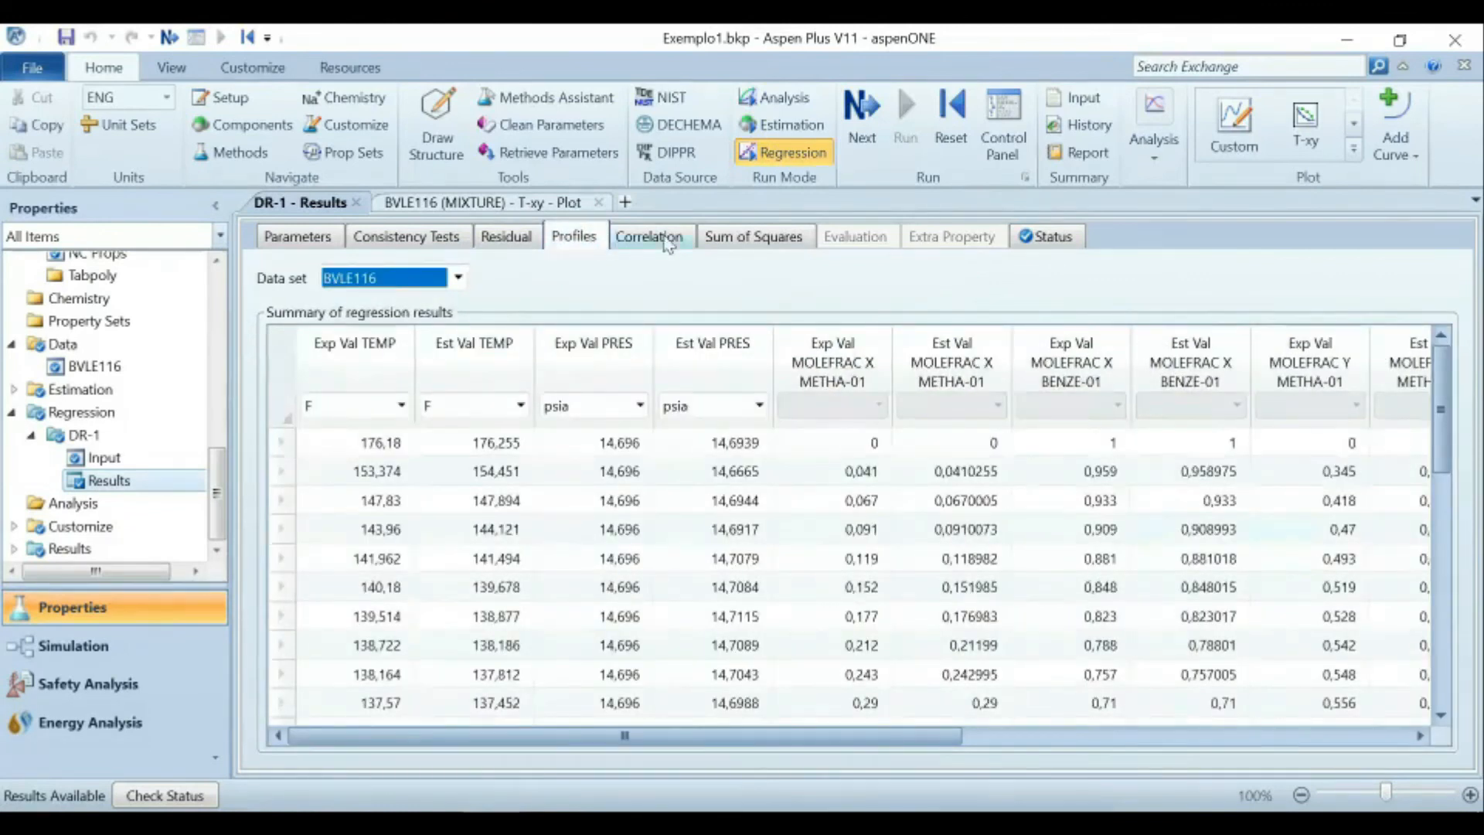
{"action": "left_click", "coordinate": [753, 236]}
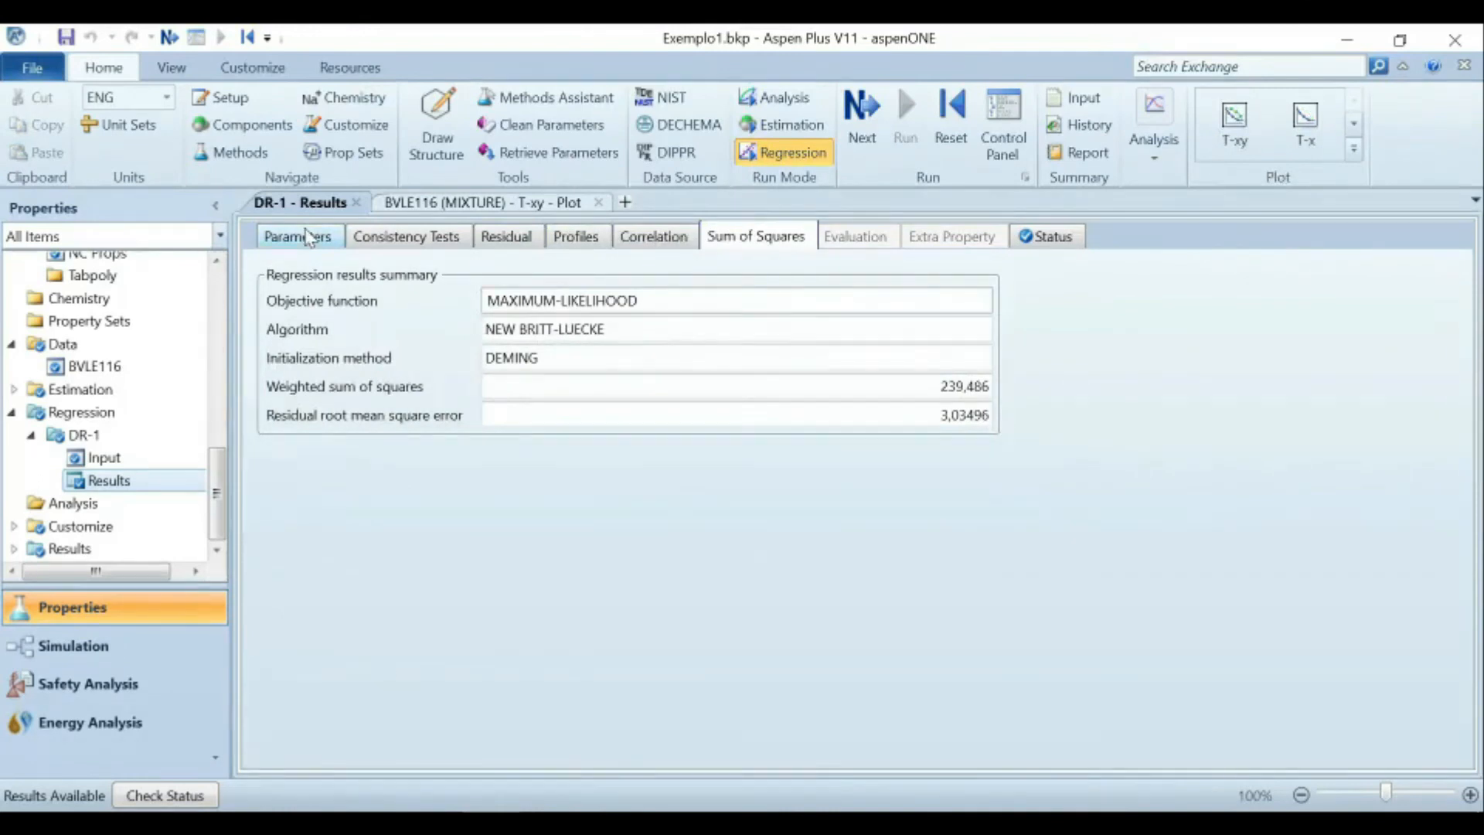
Check the DR-1 regressed parameters against the experimental BVLE116 T-xy plot.
{"action": "left_click", "coordinate": [308, 236]}
{"action": "left_click", "coordinate": [483, 202]}
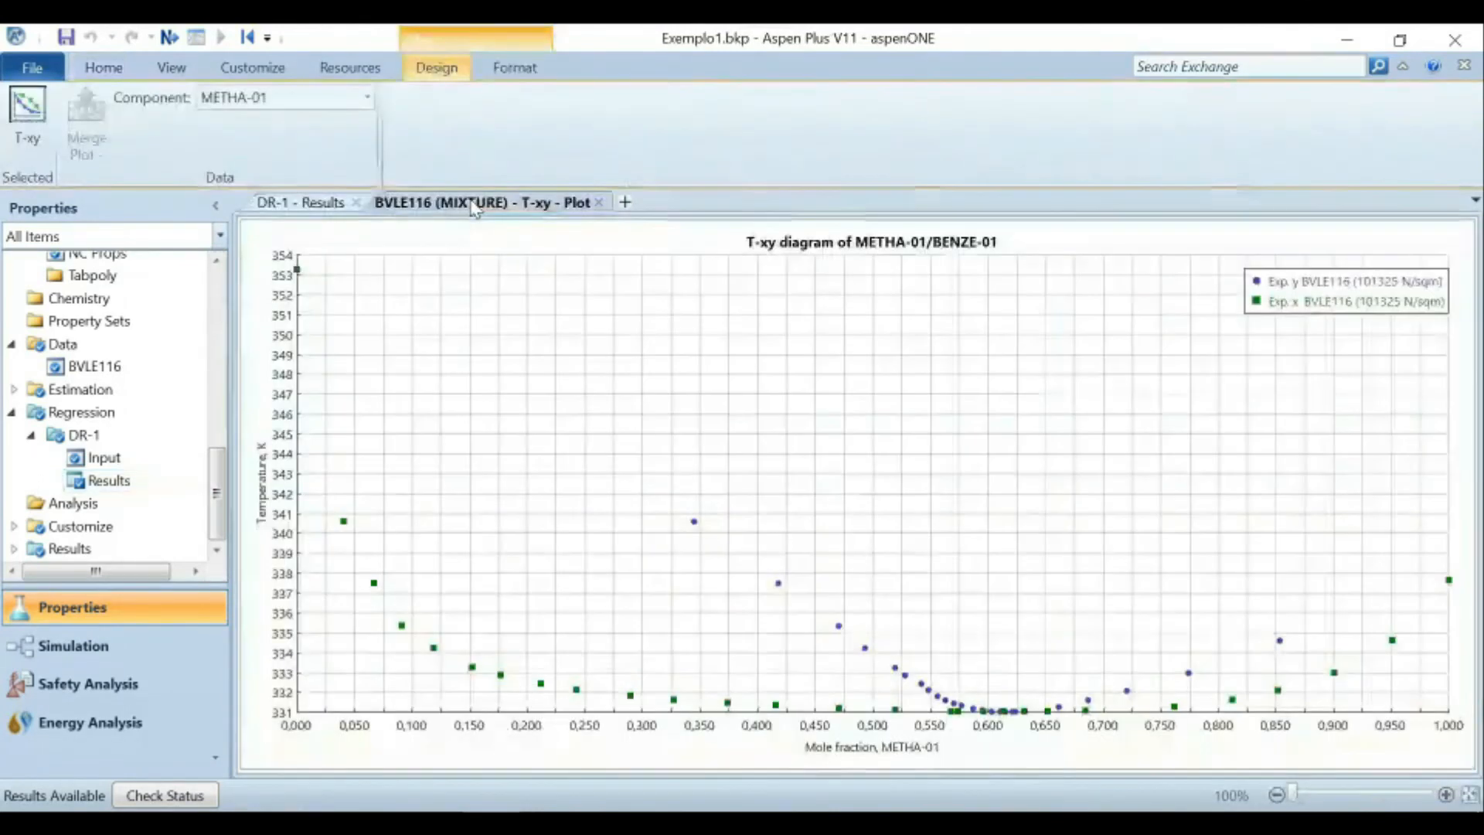
{"action": "left_click", "coordinate": [325, 202]}
Enable the pre-Release 8 algorithm in the DR-1 input, keeping Britt-Luecke as the algorithm.
{"action": "left_click", "coordinate": [137, 460]}
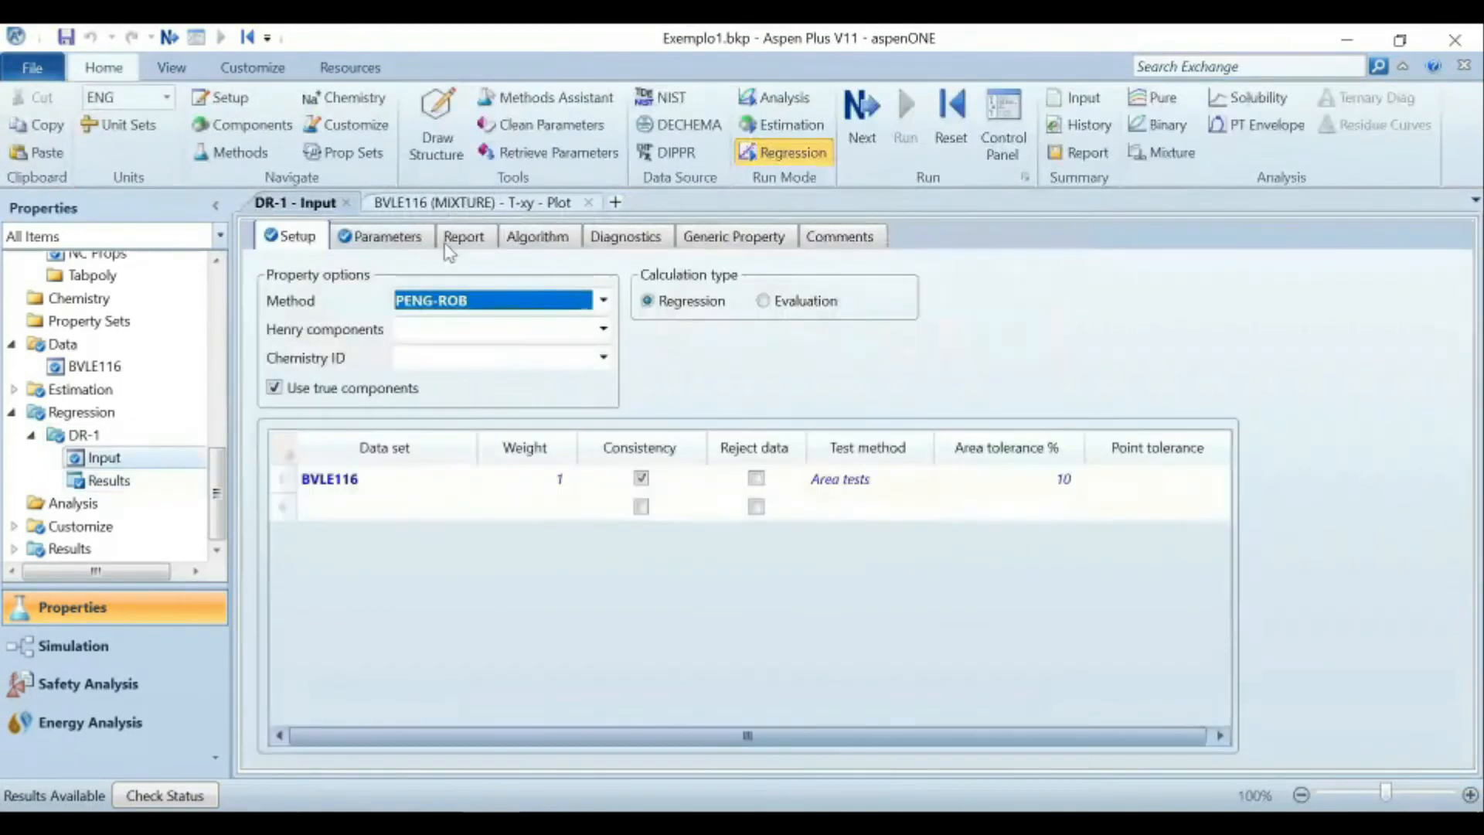
{"action": "left_click", "coordinate": [538, 235]}
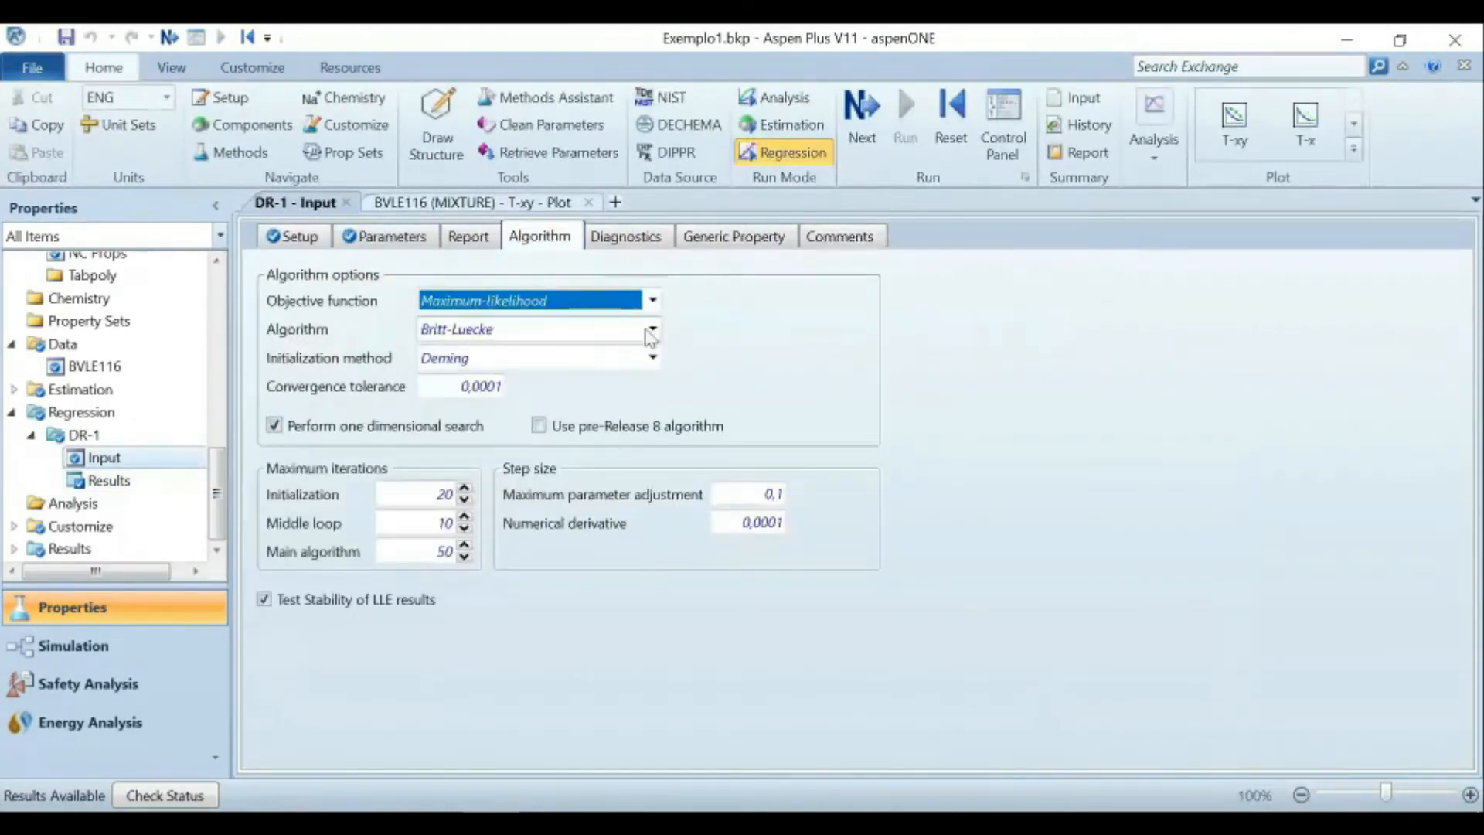
{"action": "left_click", "coordinate": [653, 334]}
{"action": "left_click", "coordinate": [741, 343]}
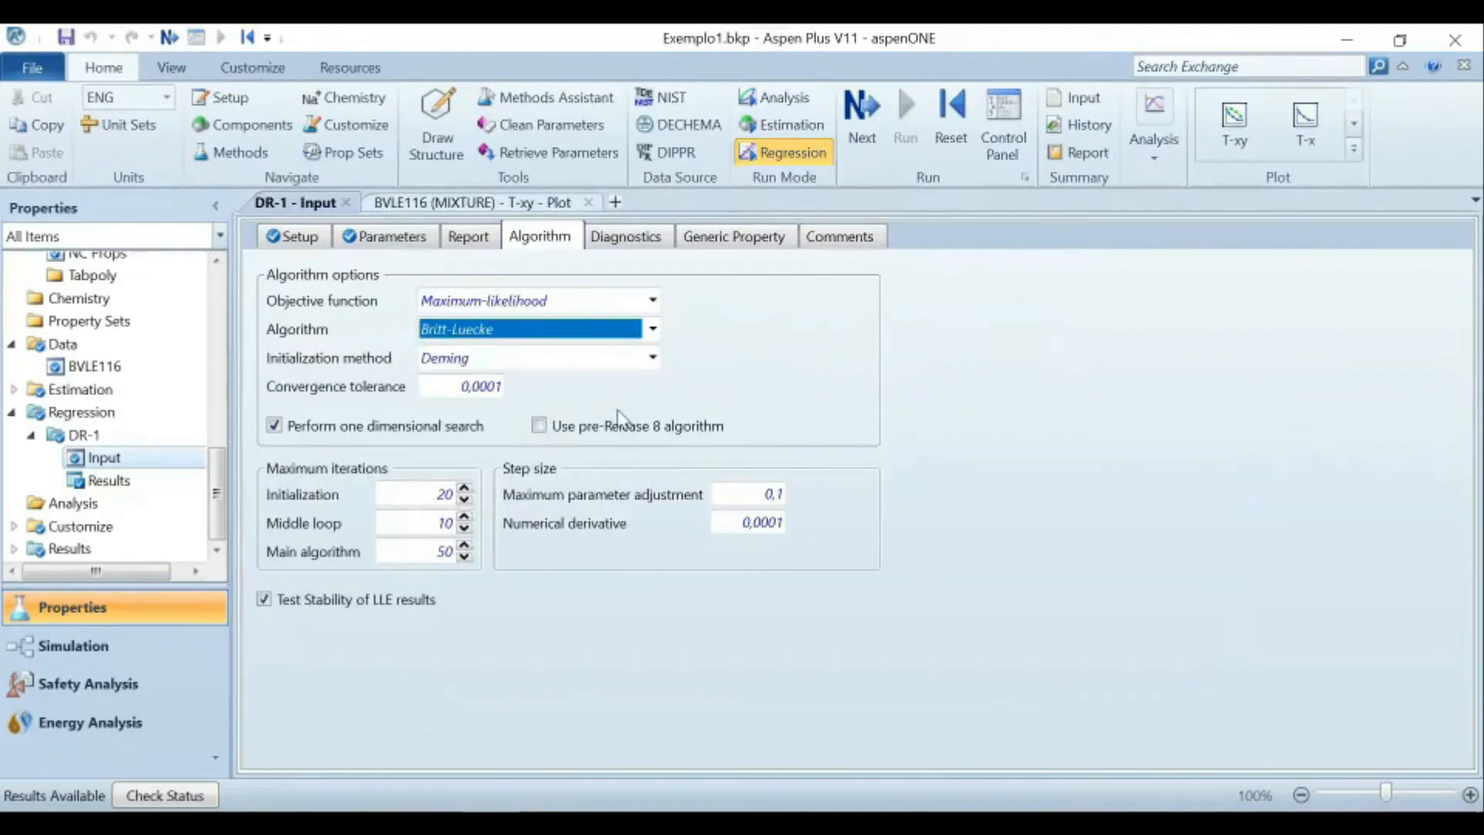
{"action": "left_click", "coordinate": [681, 415]}
{"action": "left_click", "coordinate": [539, 424]}
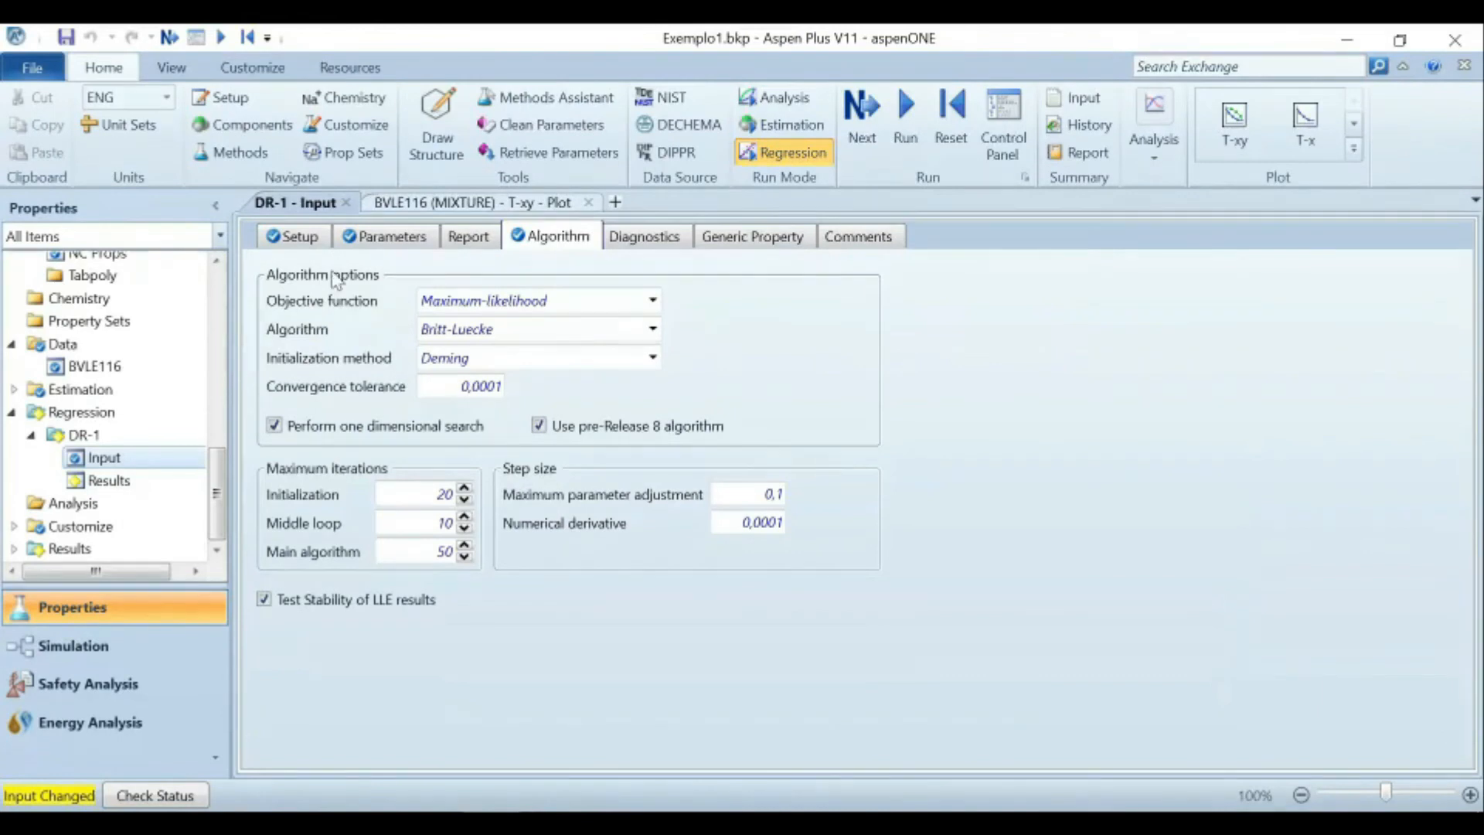
Create a T-xy plot for DR-1 with METHA-01 as the component and temperature in K.
{"action": "left_click", "coordinate": [308, 239]}
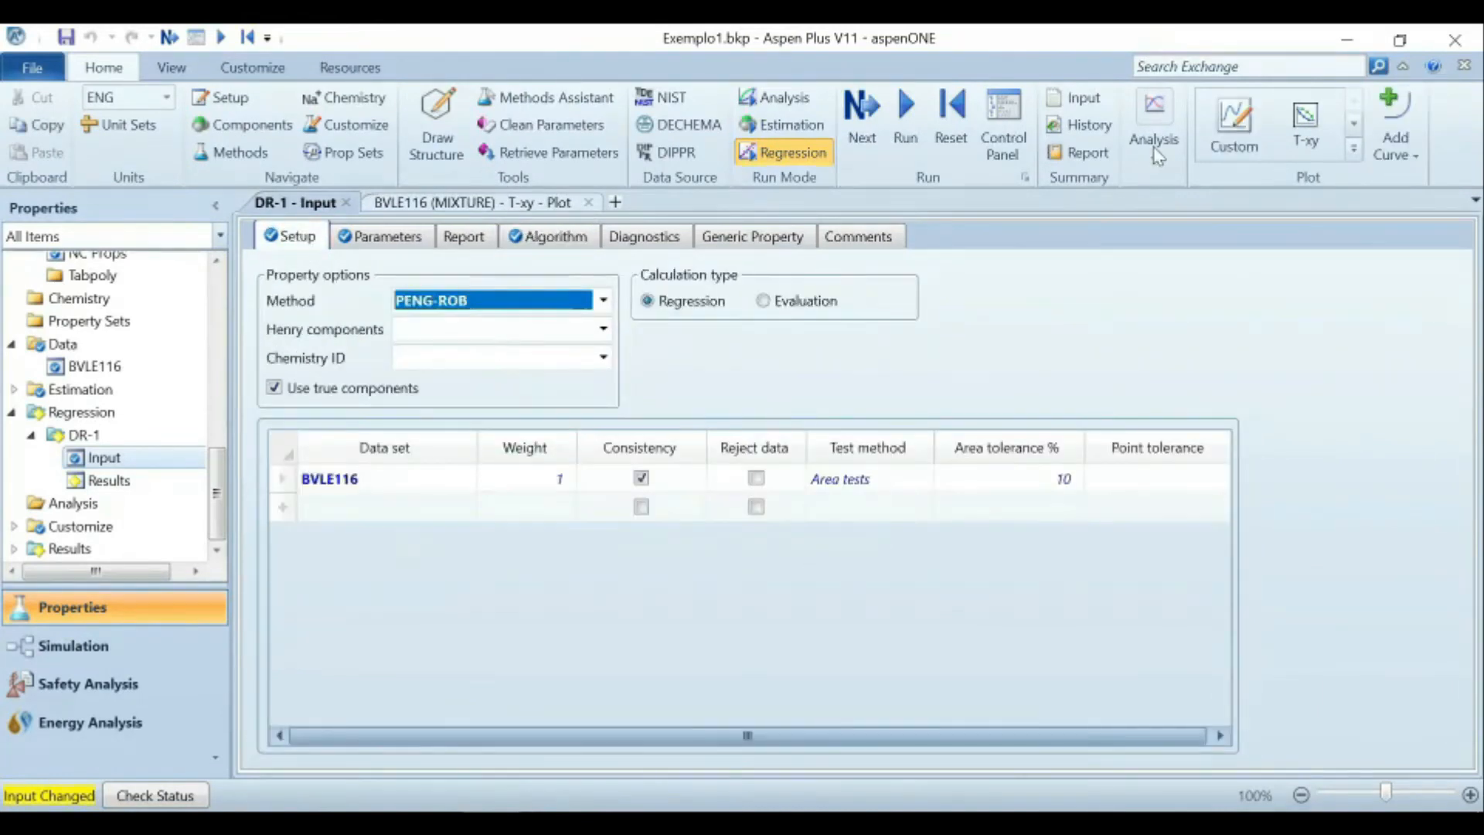
{"action": "left_click", "coordinate": [1320, 138]}
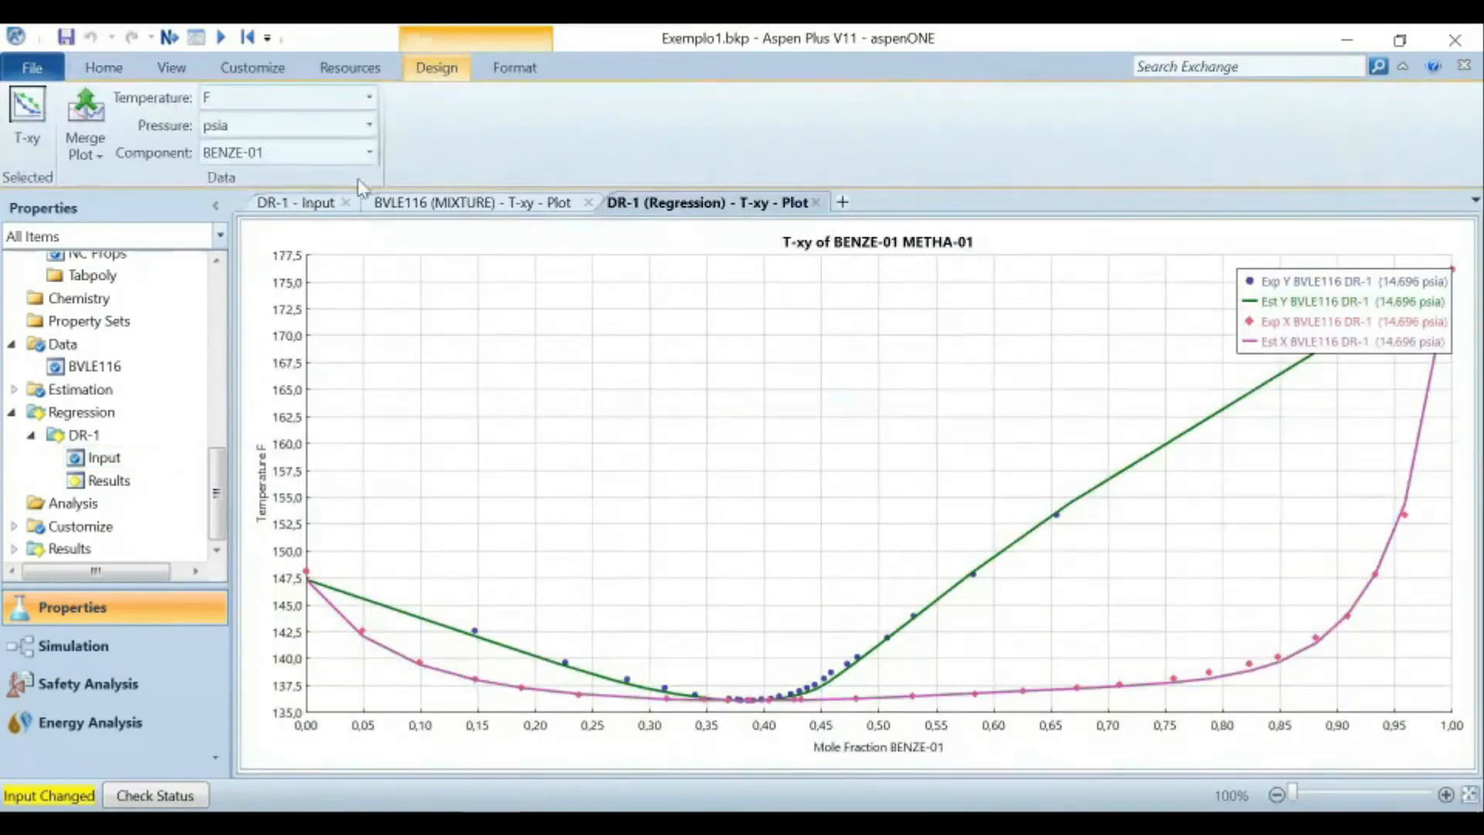
{"action": "left_click", "coordinate": [369, 154]}
{"action": "left_click", "coordinate": [330, 211]}
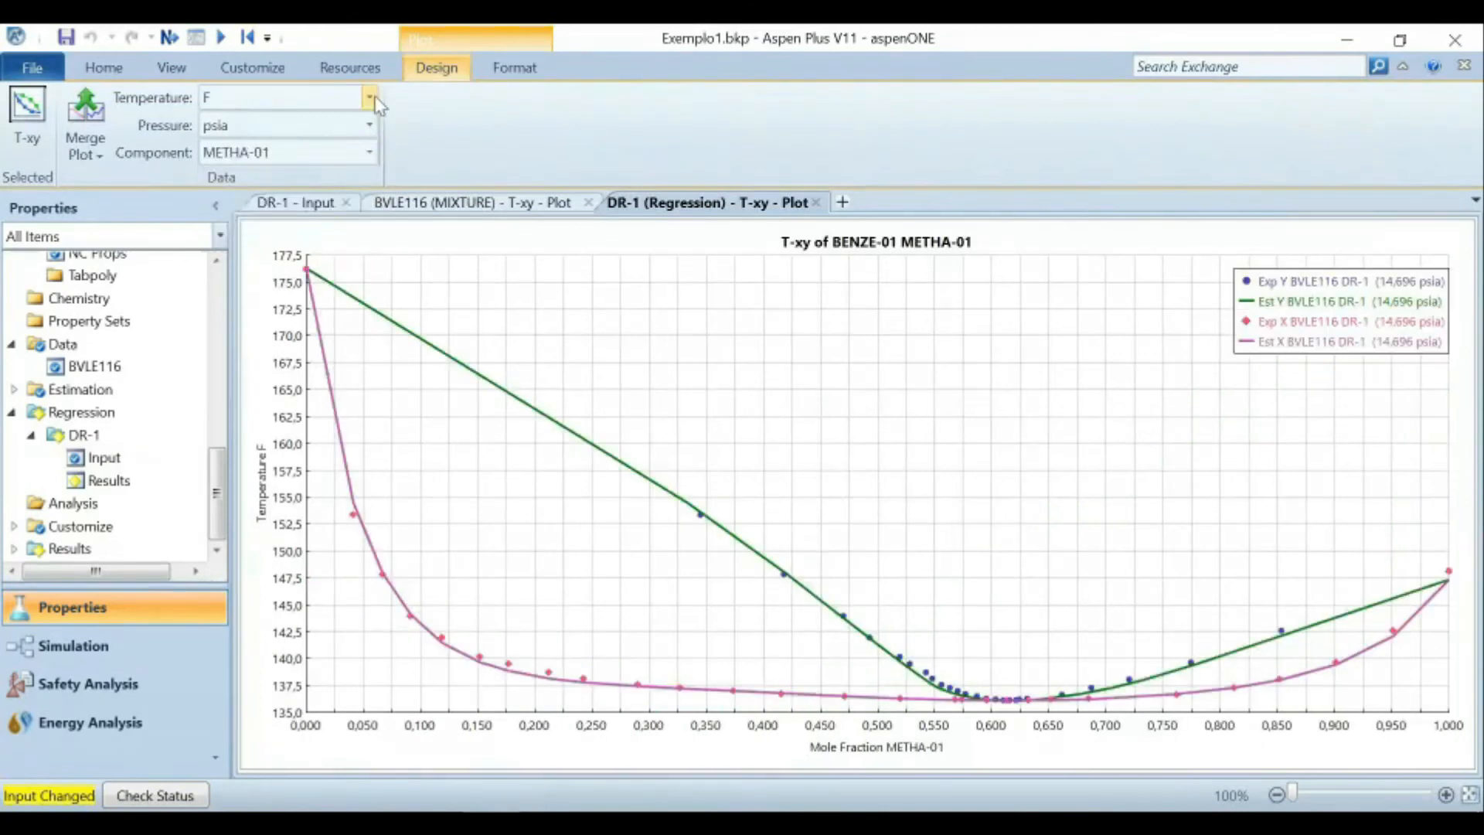
{"action": "left_click", "coordinate": [369, 98]}
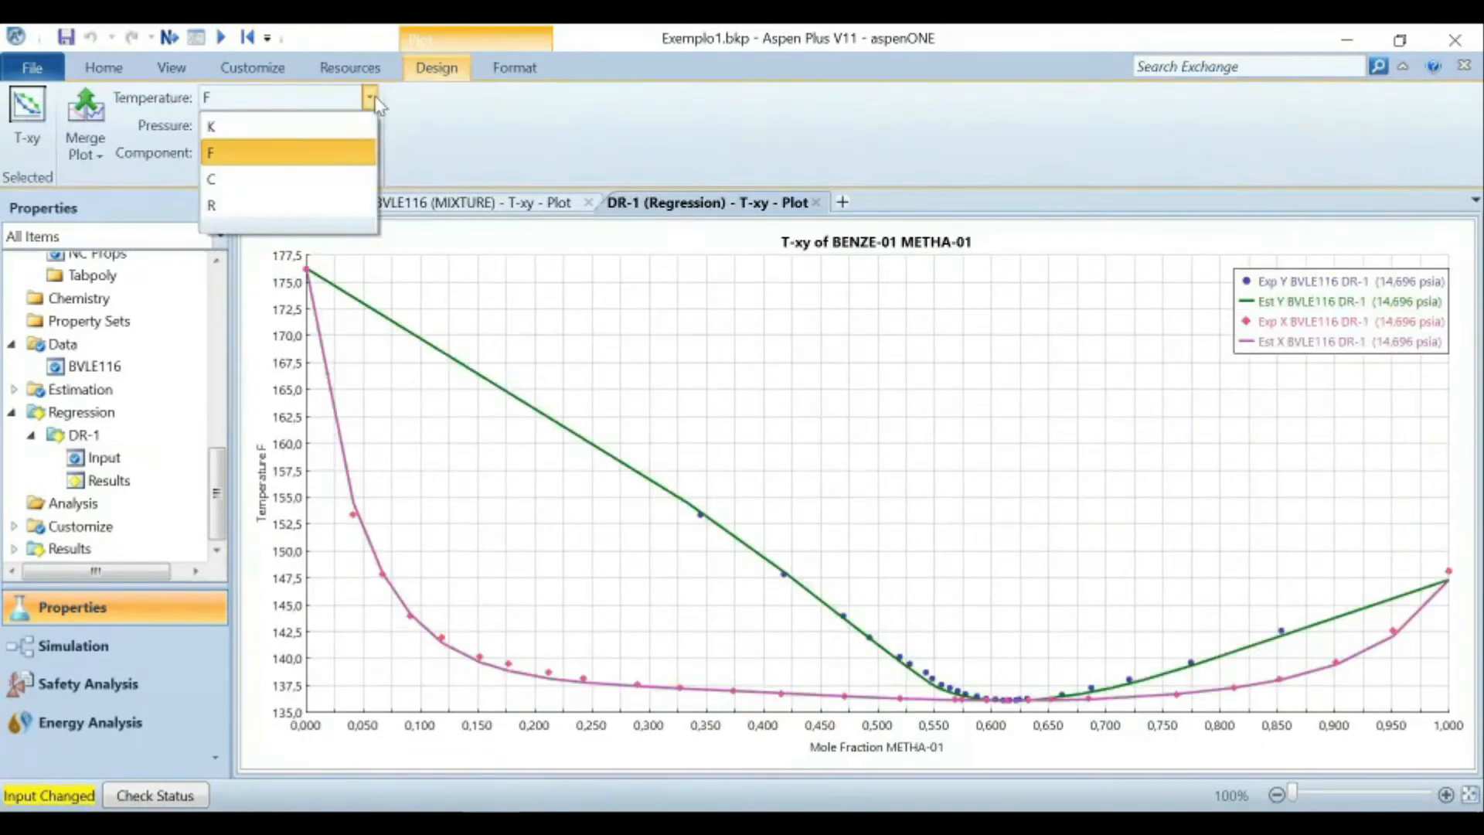
{"action": "left_click", "coordinate": [291, 130]}
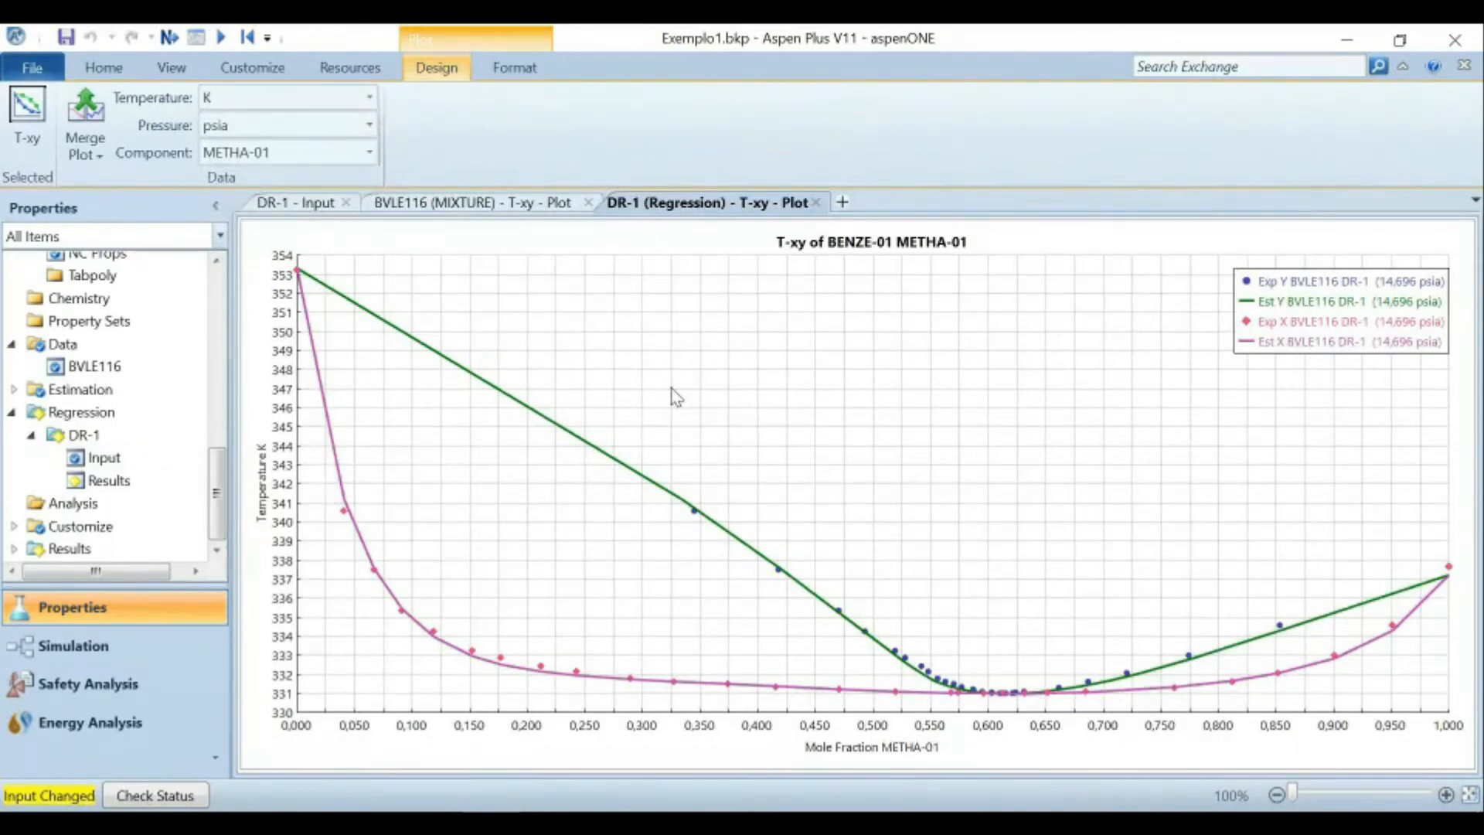
Compare the experimental and regression T-xy plots and merge the BVLE116 plot into the DR-1 regression plot.
{"action": "left_click", "coordinate": [468, 207]}
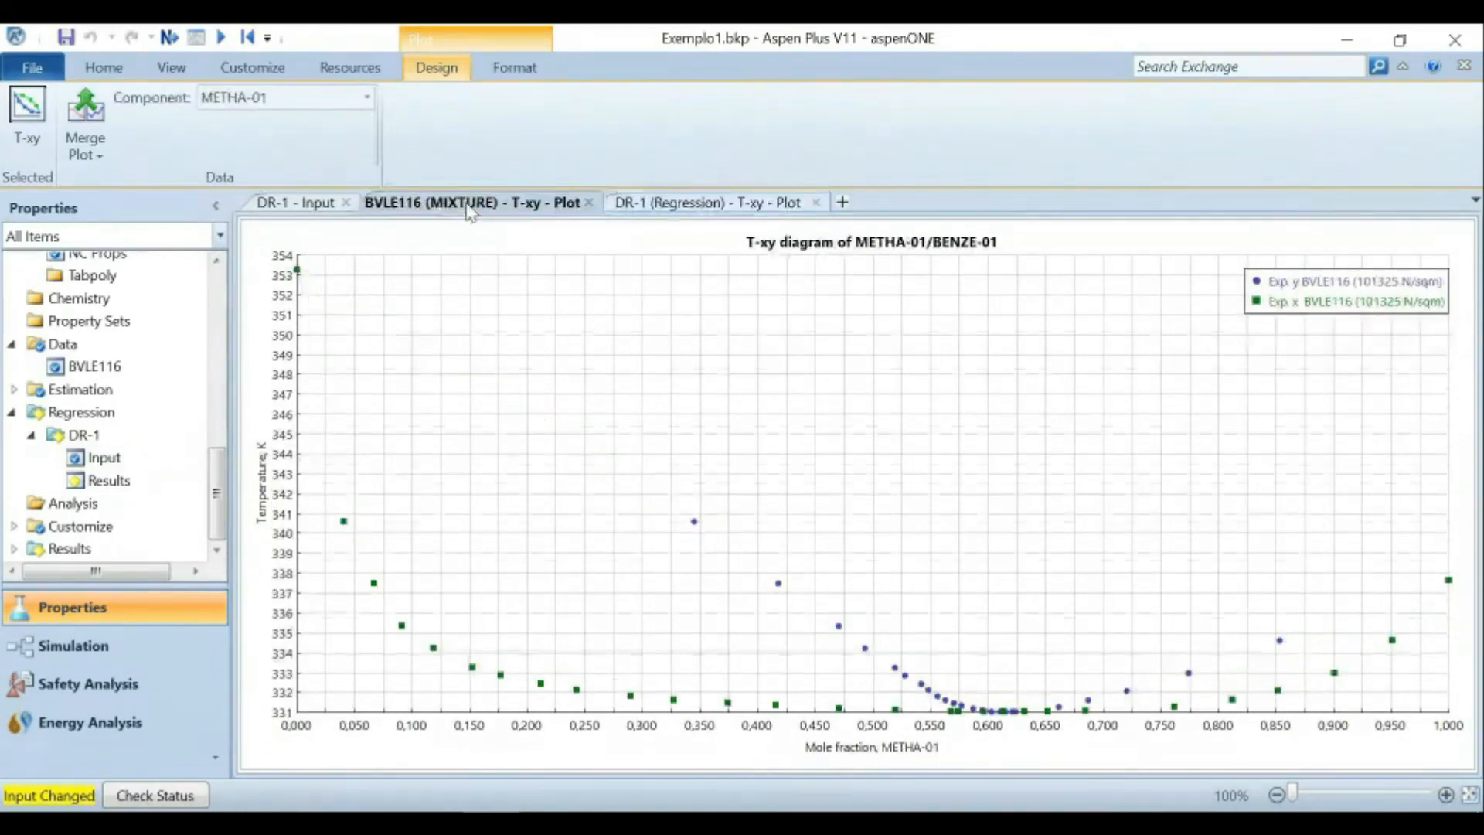
{"action": "left_click", "coordinate": [712, 205]}
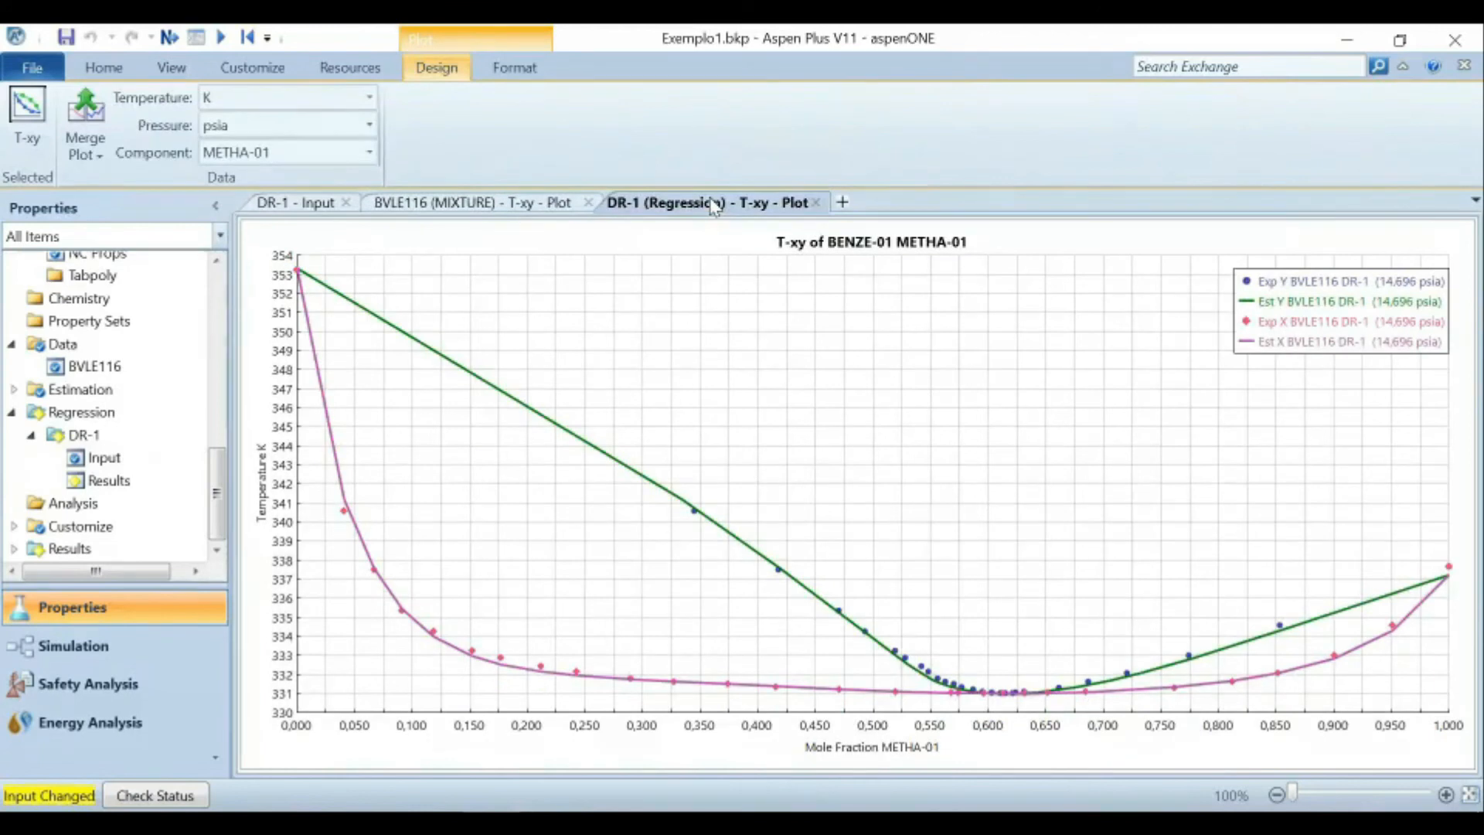
{"action": "left_click", "coordinate": [313, 203]}
{"action": "left_click", "coordinate": [672, 205]}
{"action": "right_click", "coordinate": [364, 419]}
{"action": "left_click", "coordinate": [477, 208]}
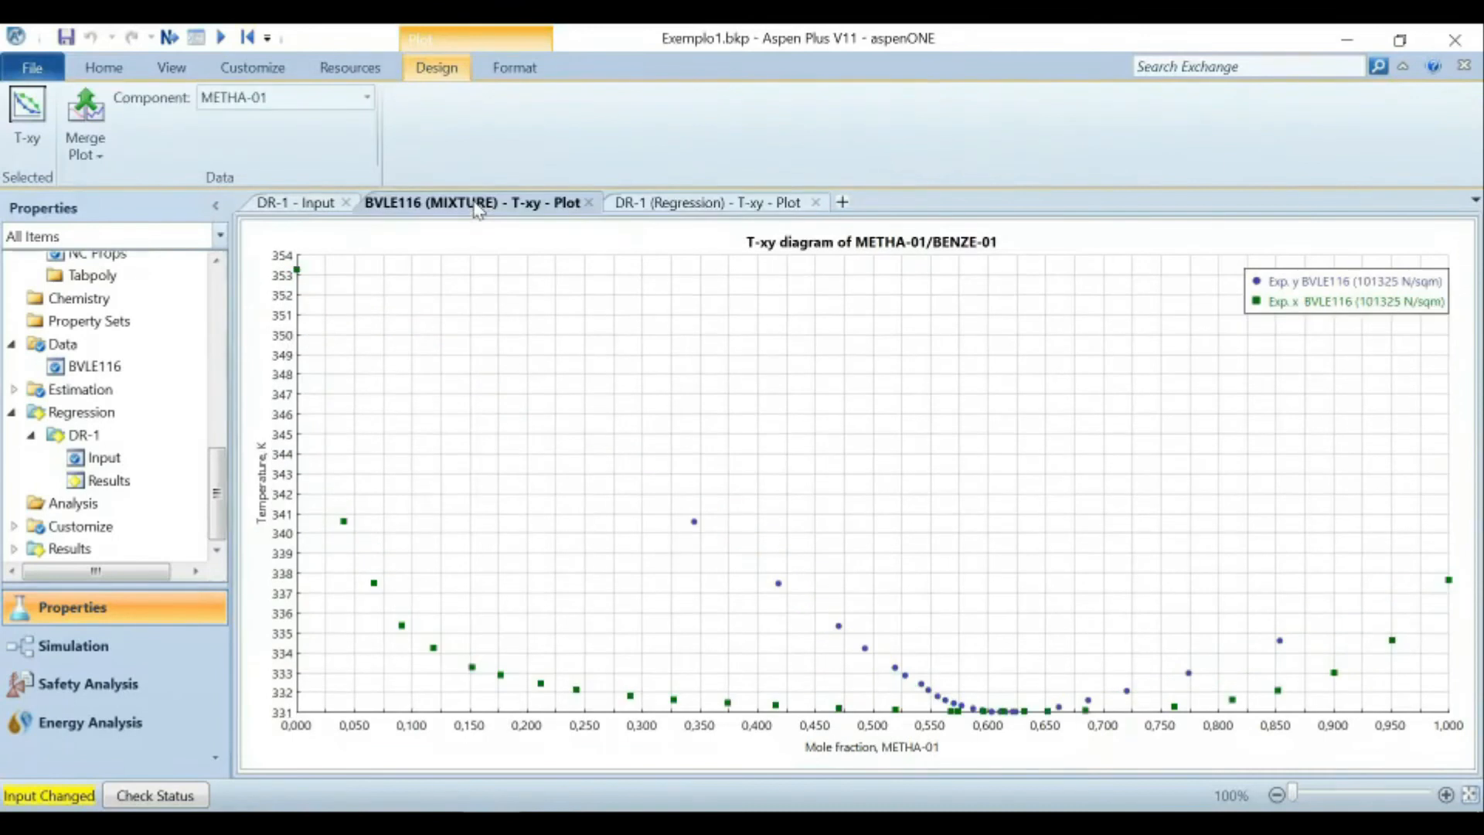
{"action": "right_click", "coordinate": [466, 382]}
{"action": "left_click", "coordinate": [92, 139]}
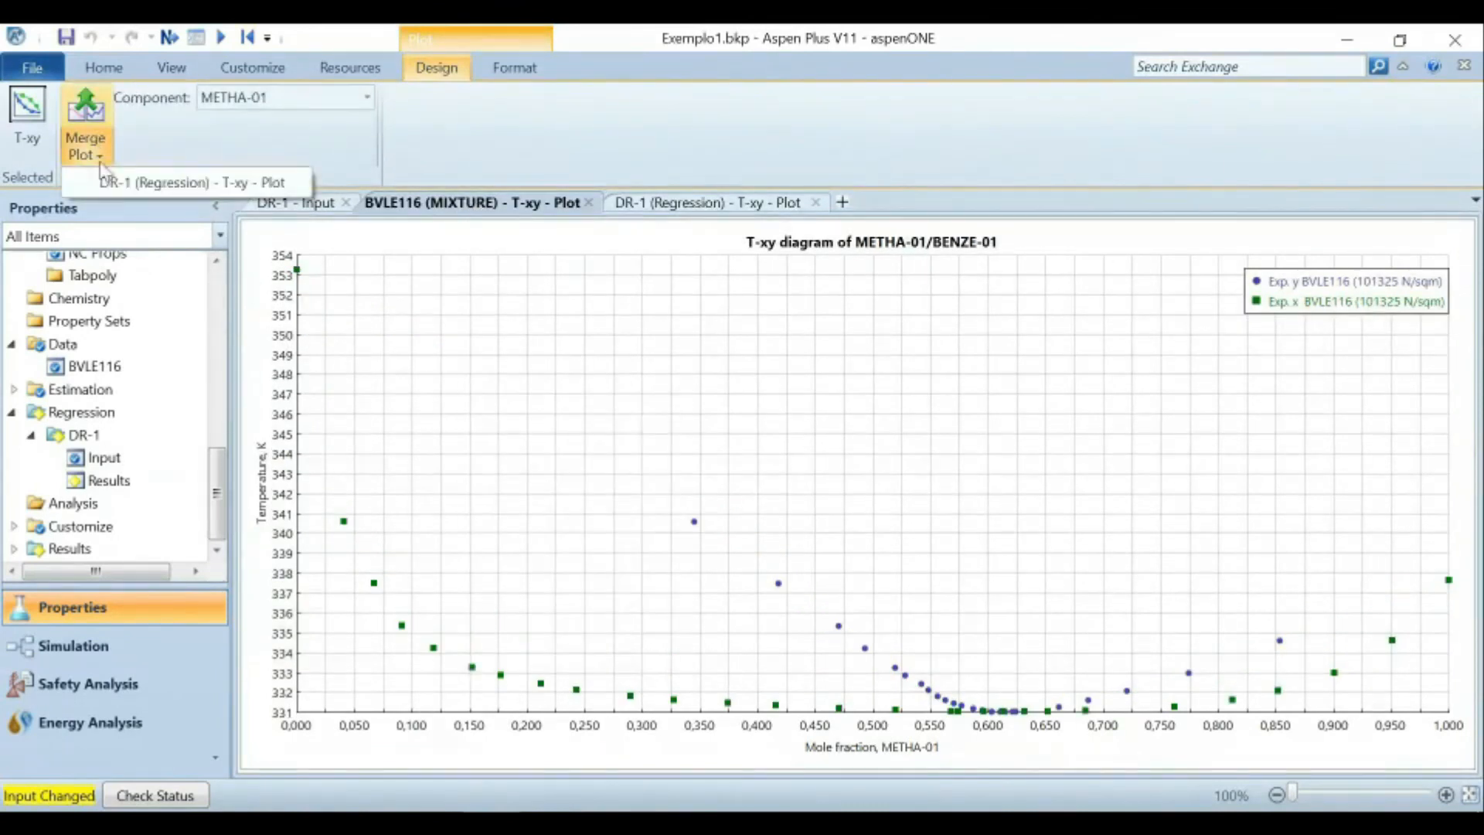
{"action": "left_click", "coordinate": [132, 181]}
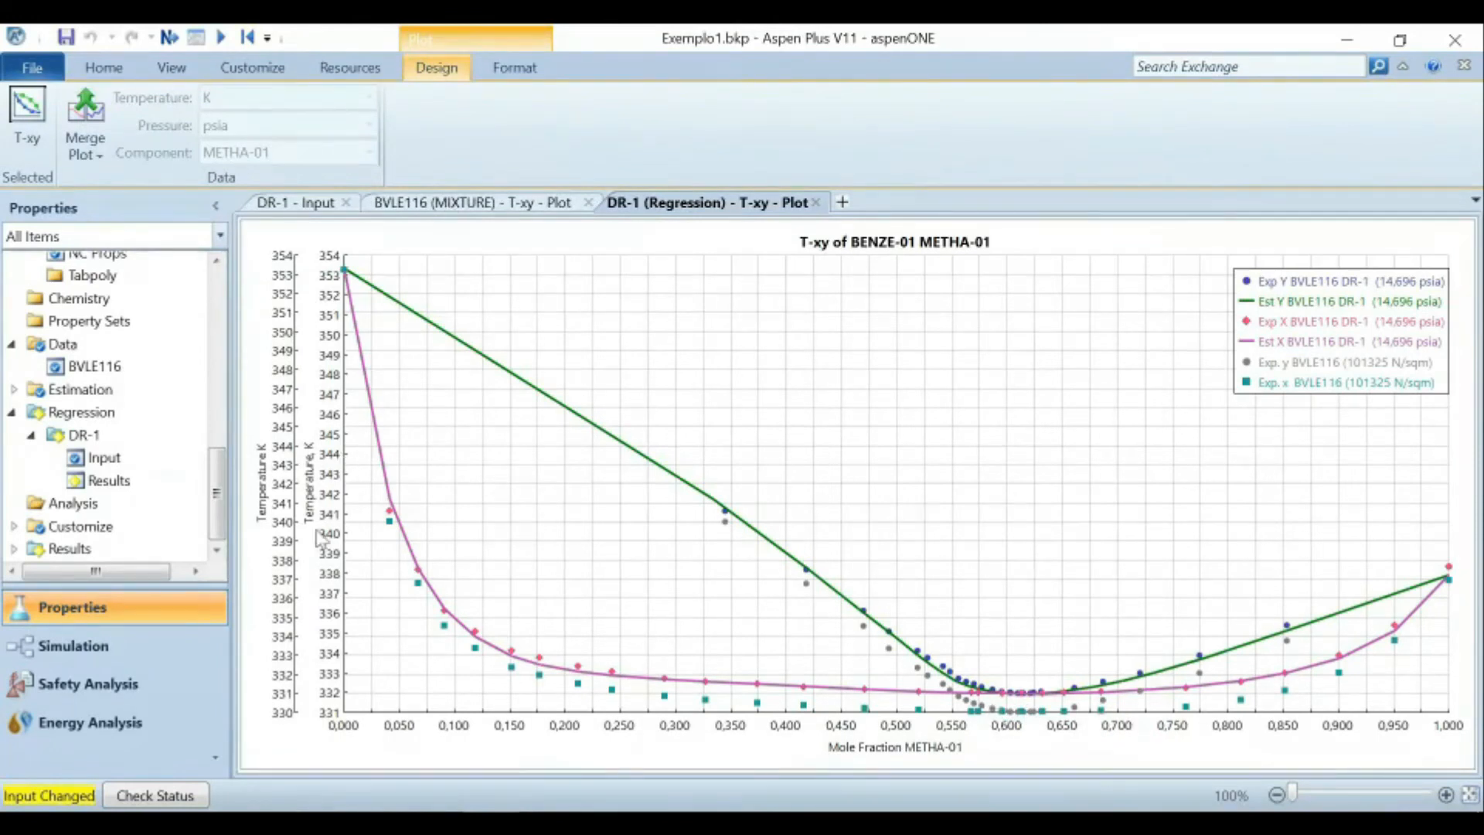
Map all curves of the merged DR-1 T-xy plot to a single Y axis.
{"action": "right_click", "coordinate": [360, 593]}
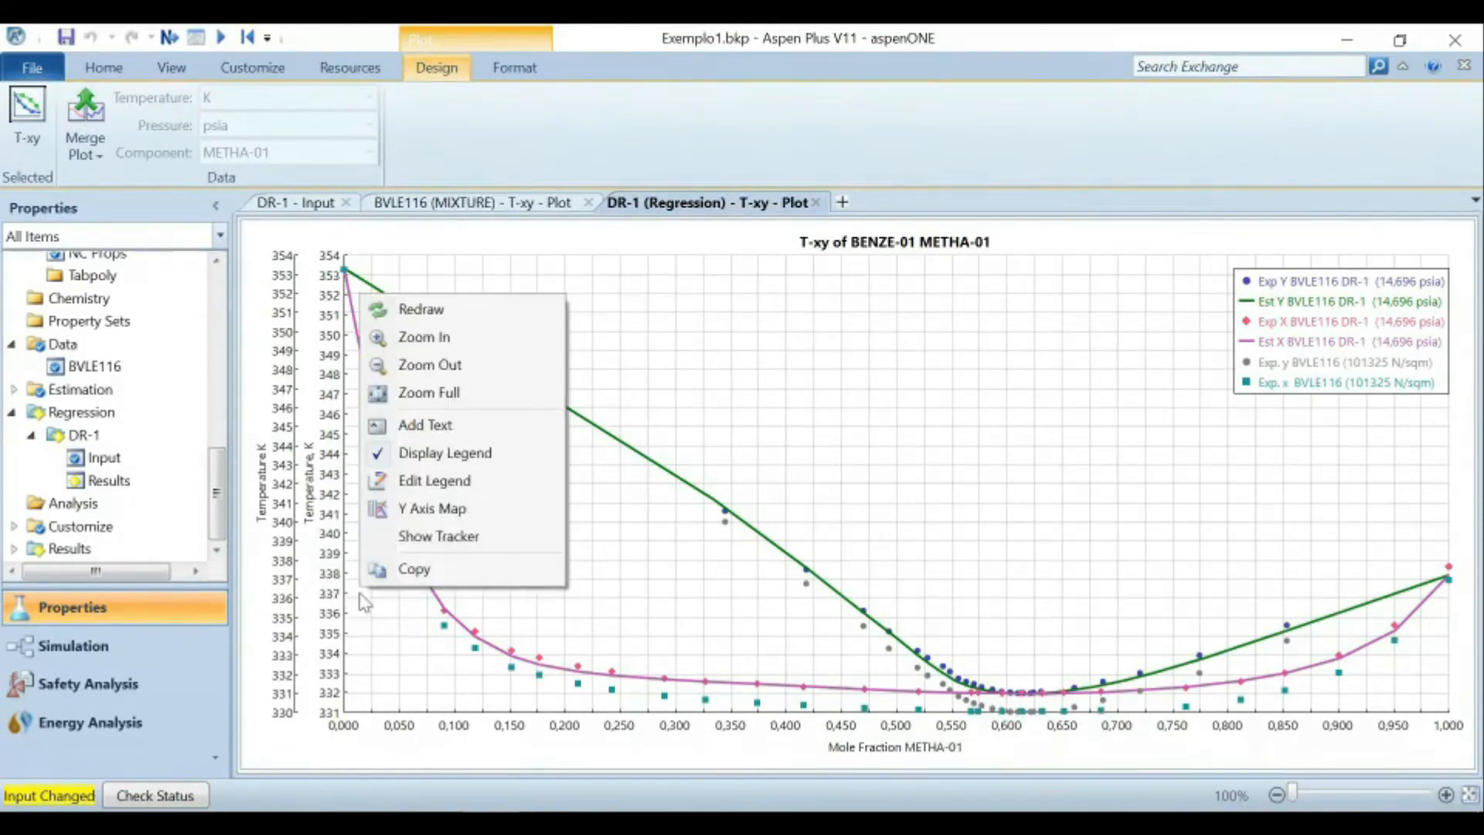
{"action": "left_click", "coordinate": [456, 508]}
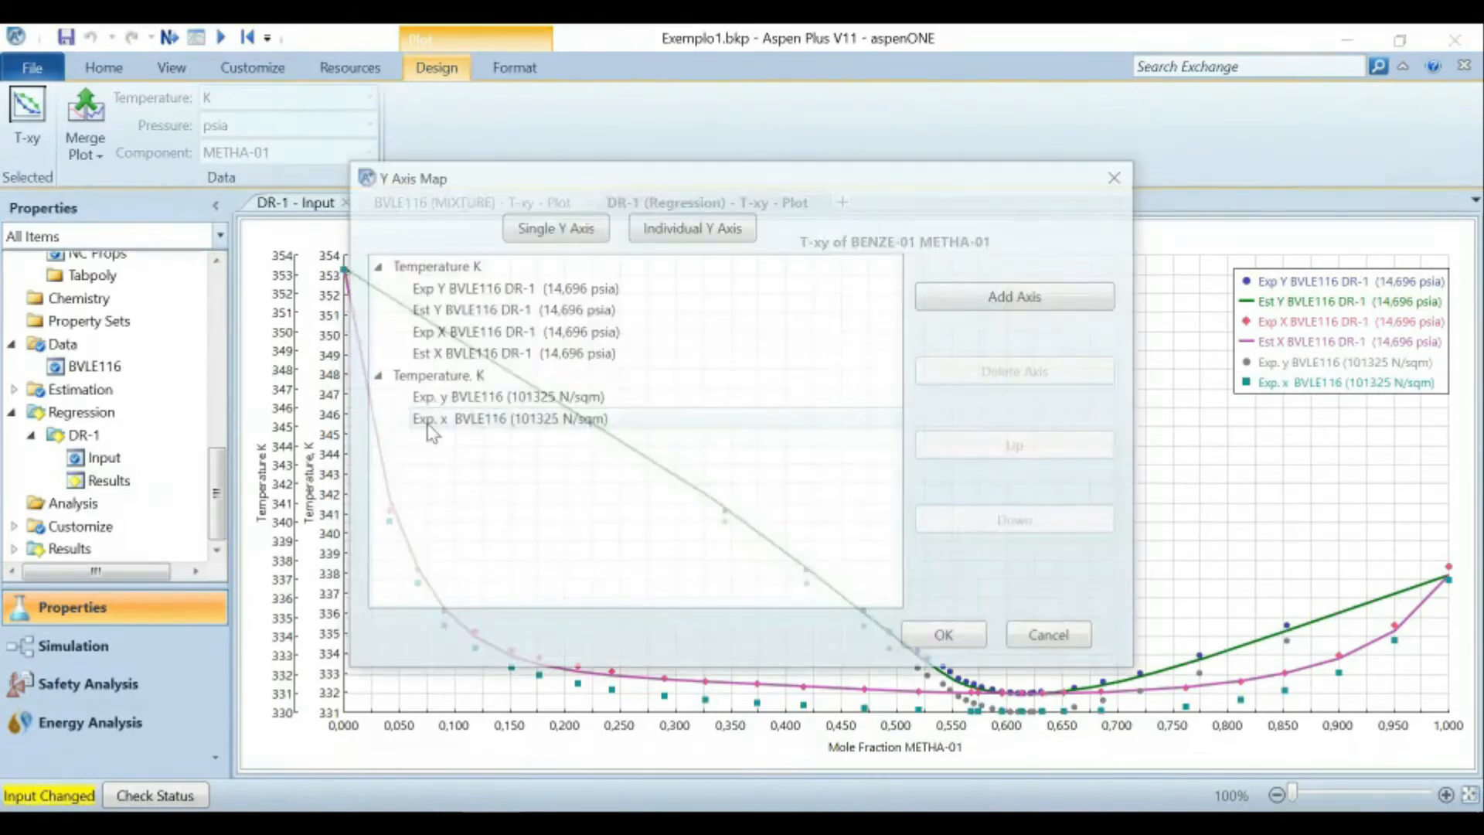
{"action": "left_click", "coordinate": [570, 227]}
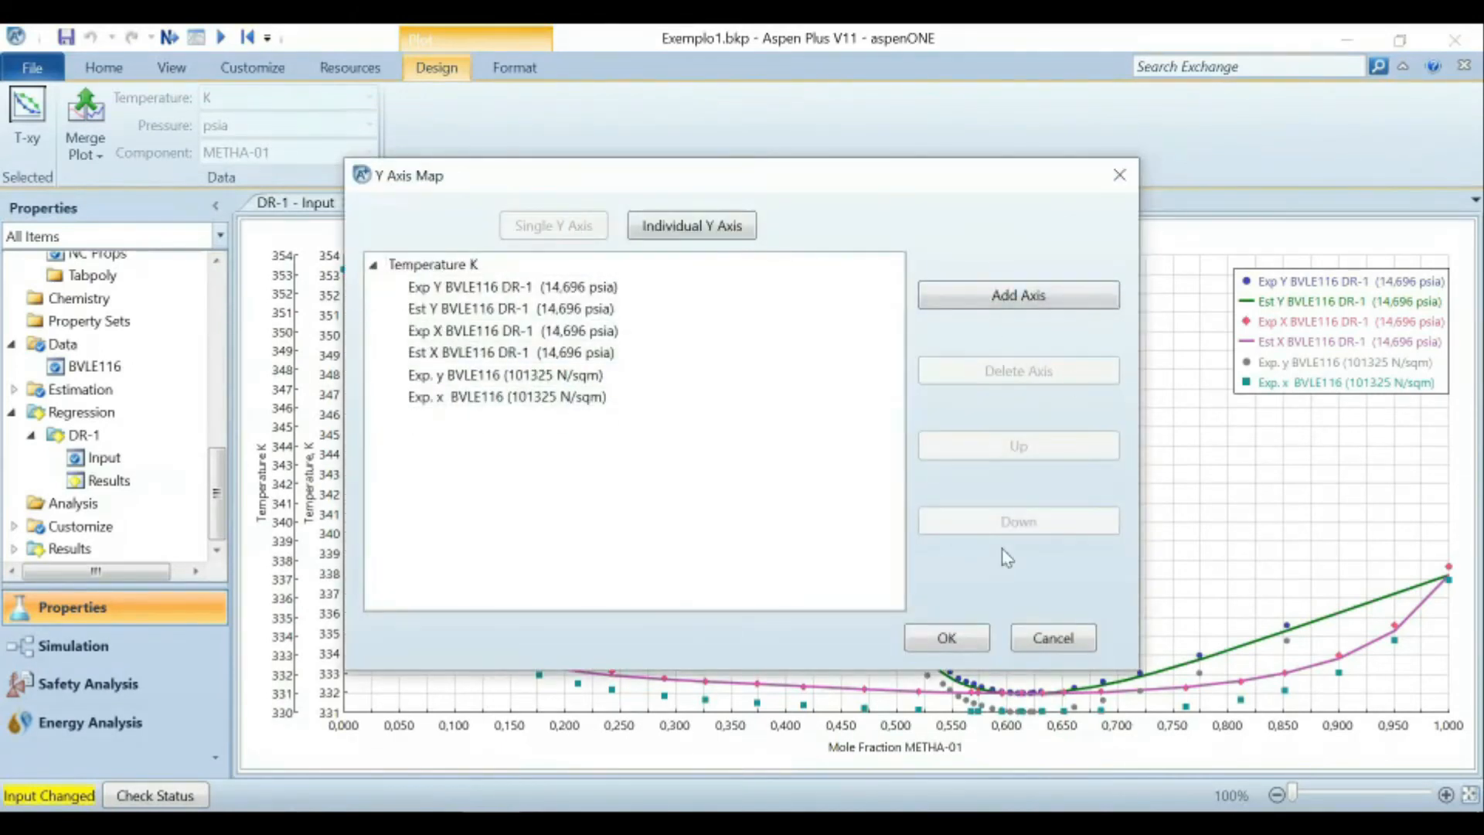
{"action": "left_click", "coordinate": [962, 642]}
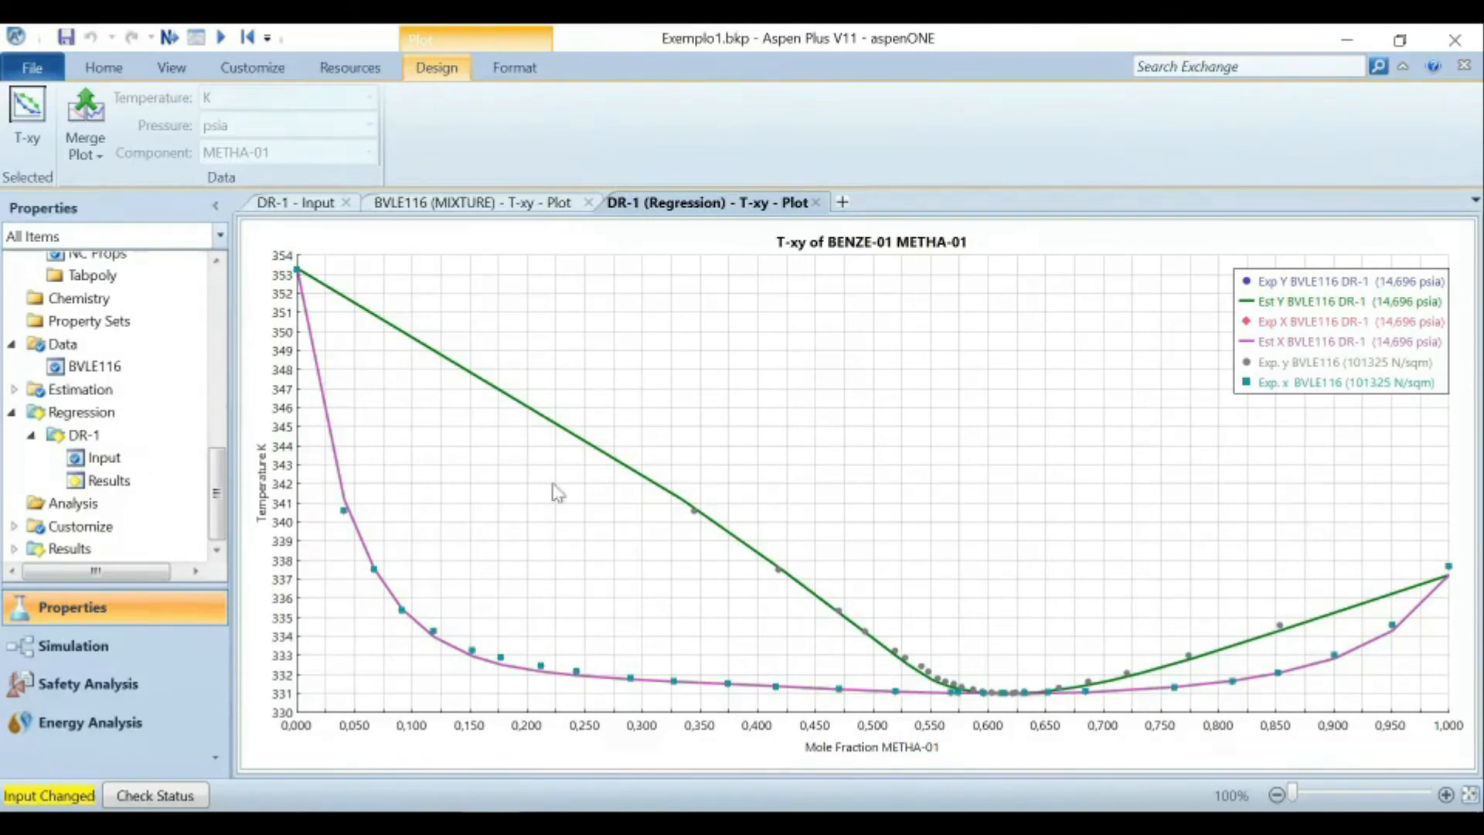
Review the BVLE116 data setup, the DR-1 input and the fit shown in the merged T-xy plot.
{"action": "double_click", "coordinate": [107, 368]}
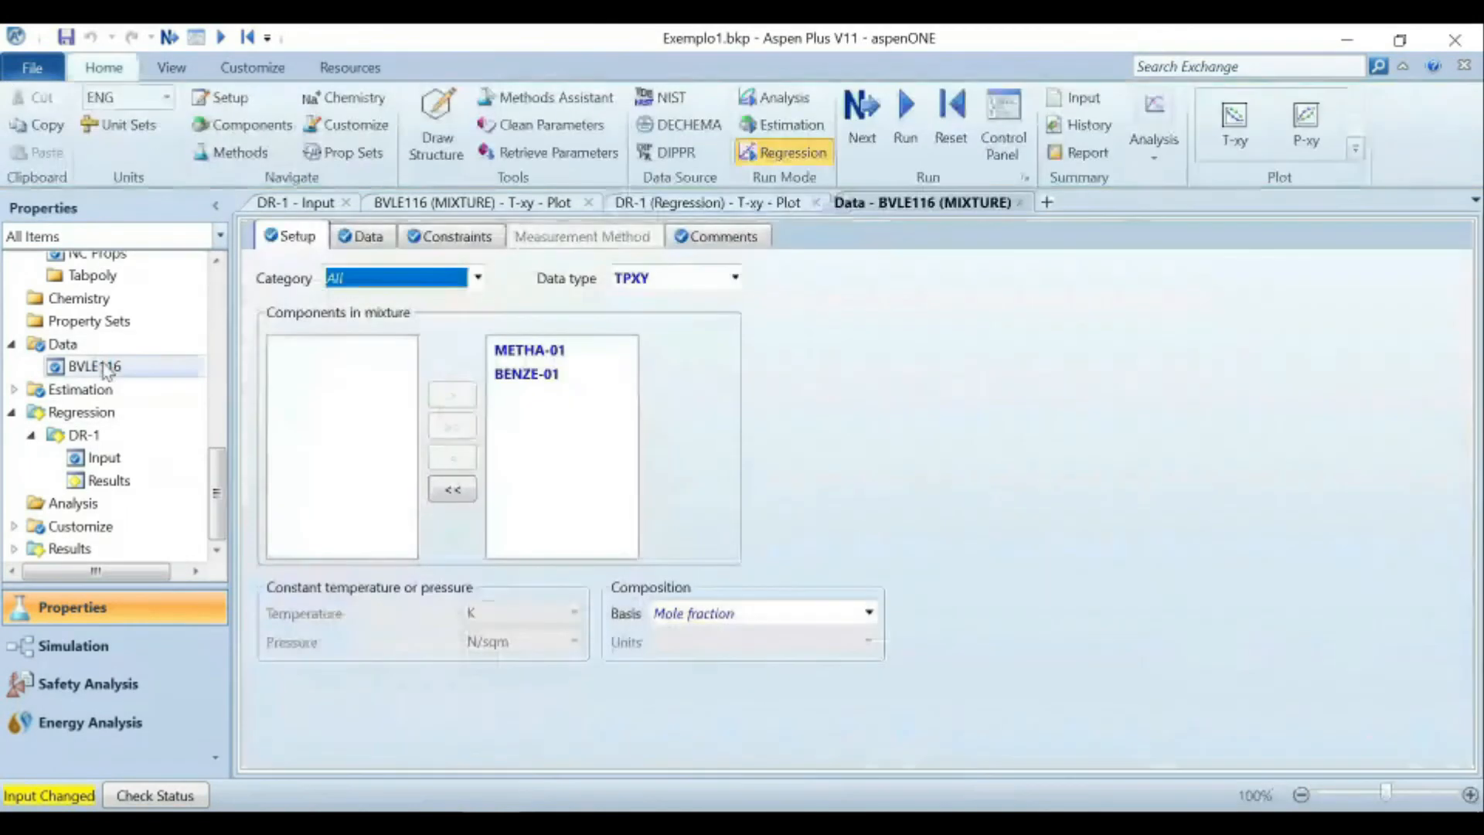
{"action": "double_click", "coordinate": [106, 458]}
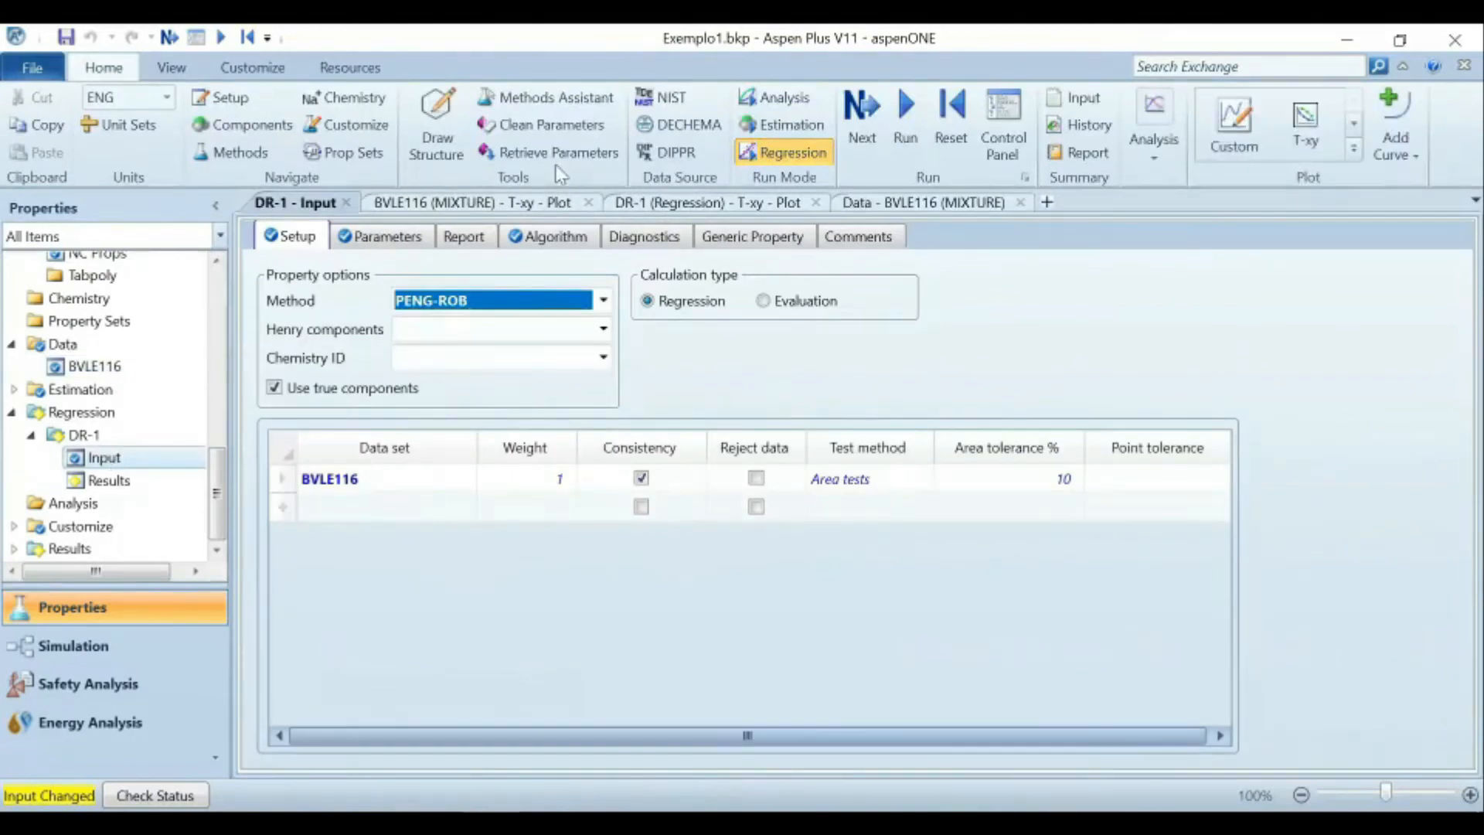
{"action": "left_click", "coordinate": [909, 204]}
{"action": "left_click", "coordinate": [723, 207]}
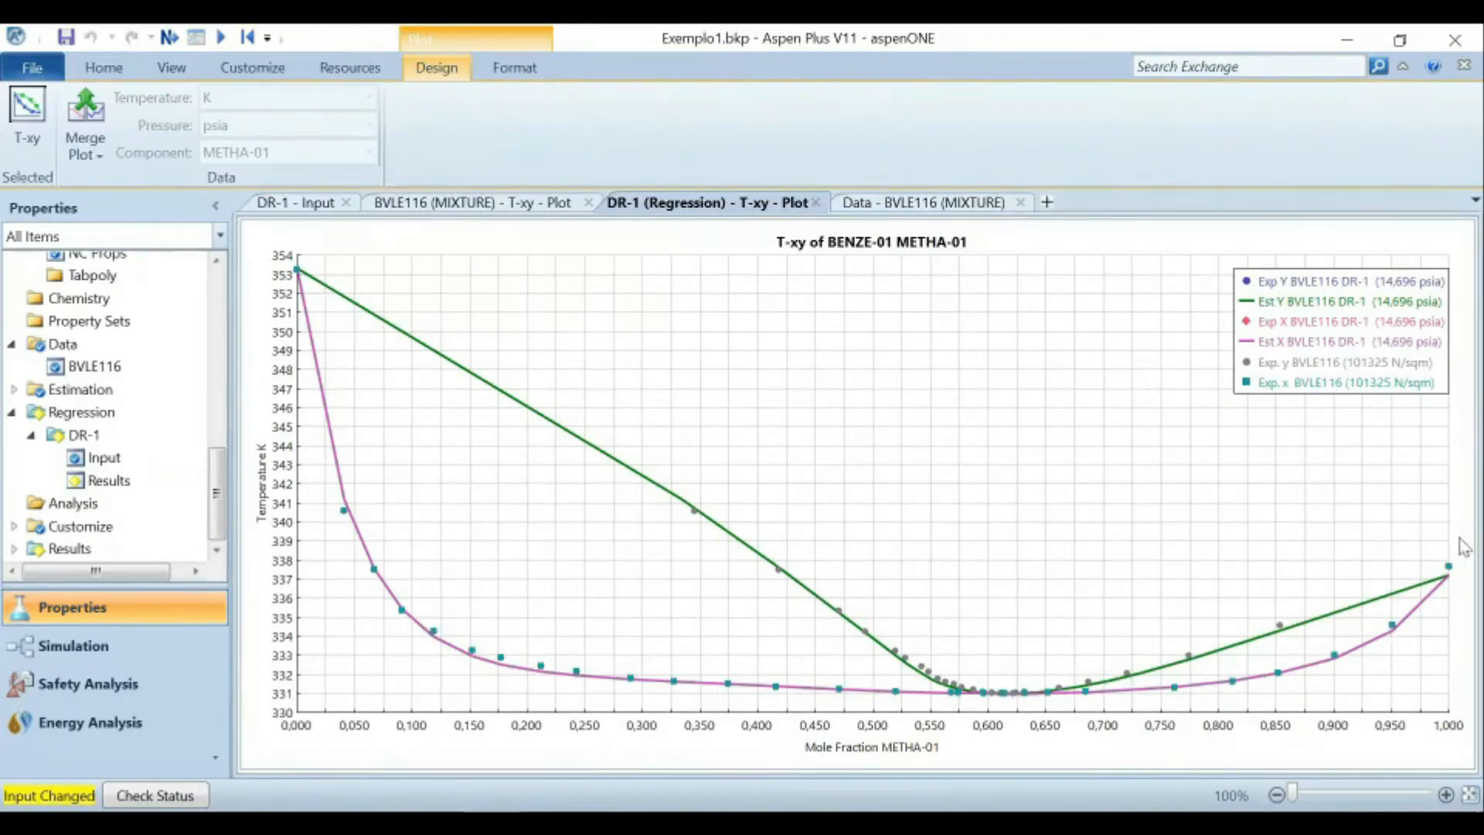
{"action": "scroll", "coordinate": [196, 367], "scroll_direction": "up", "scroll_amount": 4}
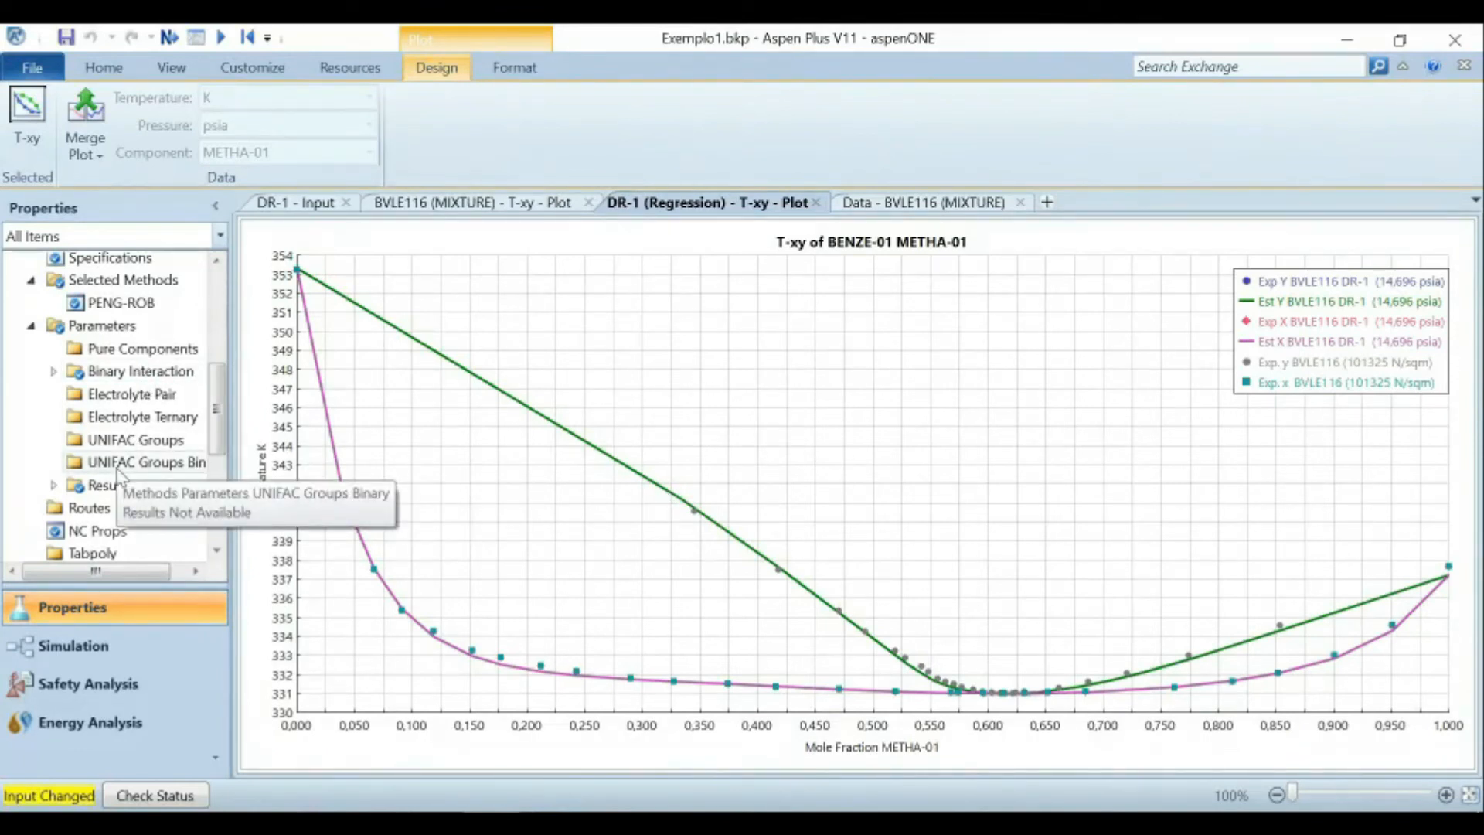
{"action": "scroll", "coordinate": [118, 472], "scroll_direction": "down", "scroll_amount": 2}
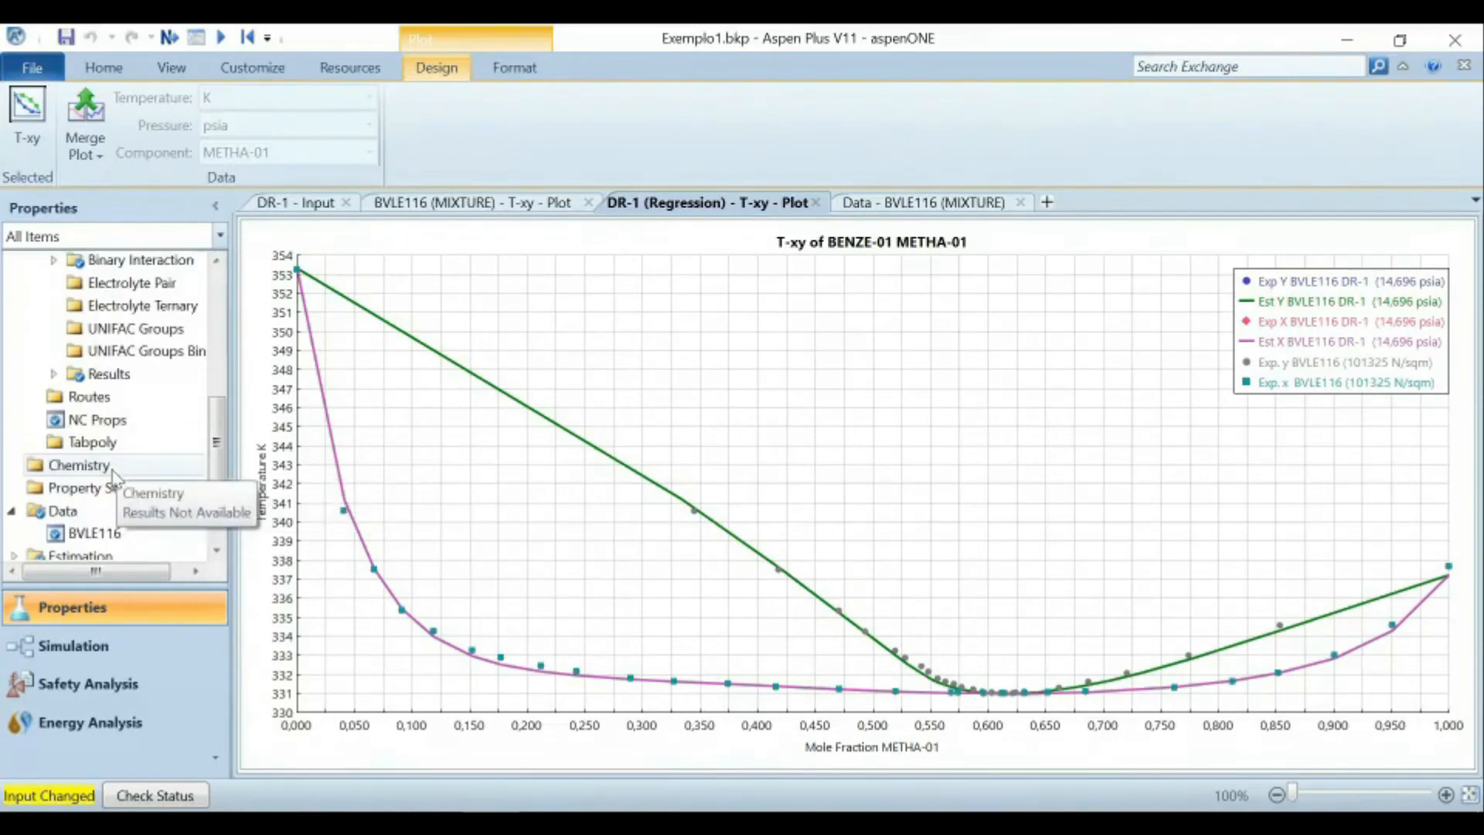
{"action": "scroll", "coordinate": [103, 542], "scroll_direction": "down", "scroll_amount": 3}
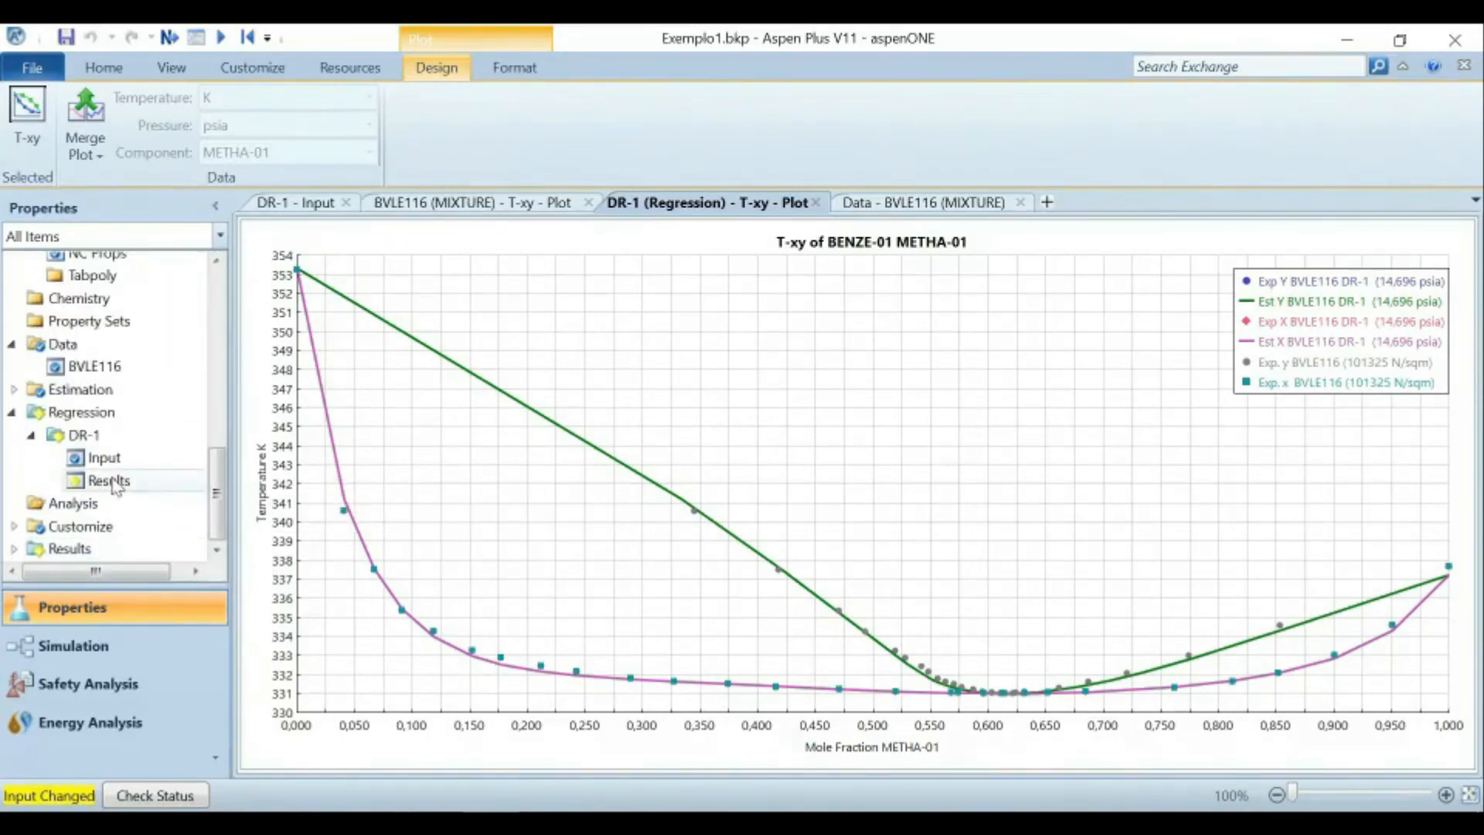
{"action": "double_click", "coordinate": [105, 458]}
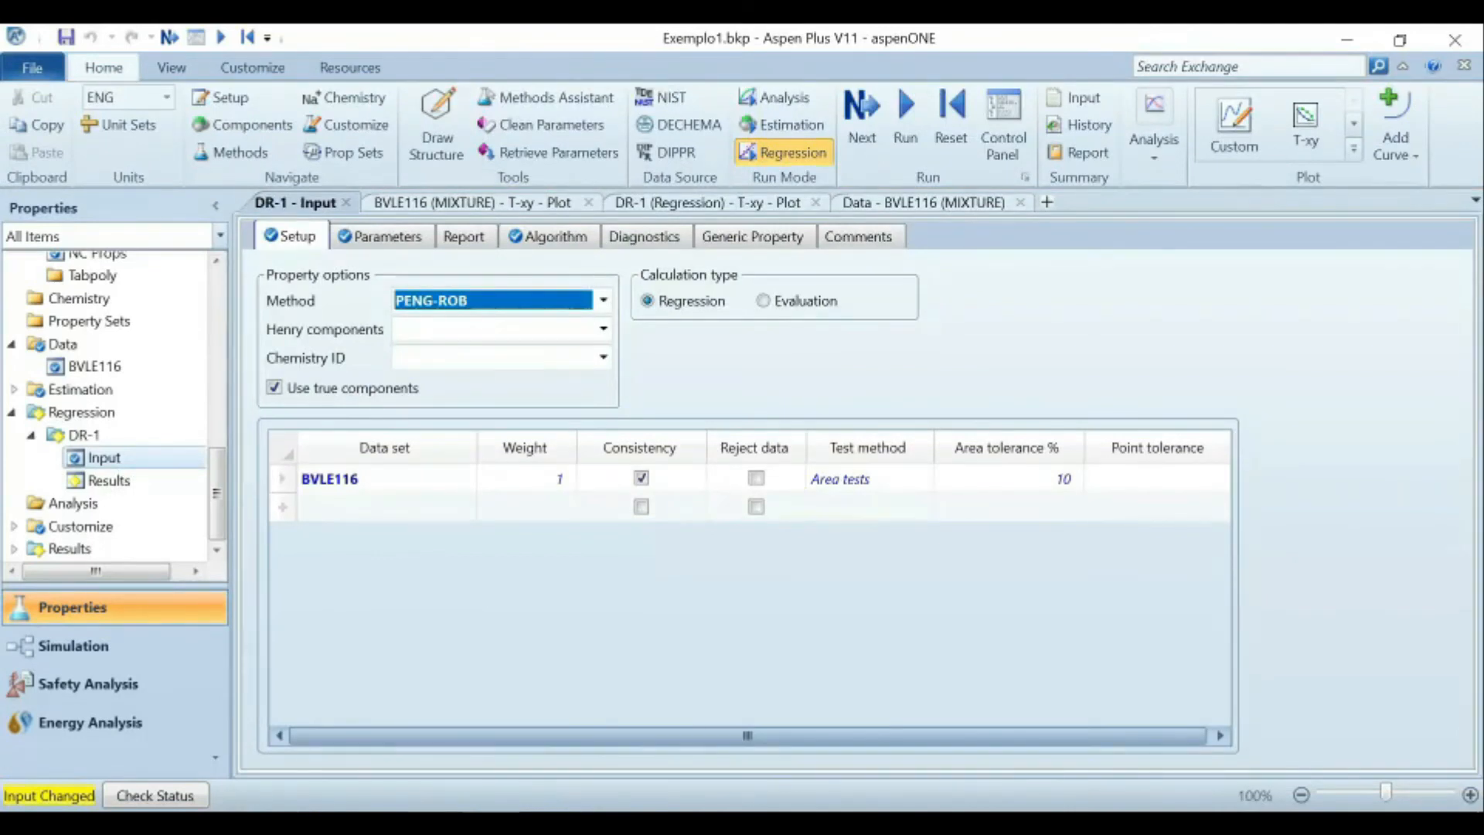
Switch to the PowerPoint presentation and review the CO2–oleic acid SR-POLAR regression exercise and its table of parameters on slide 9.
{"action": "left_click", "coordinate": [472, 730]}
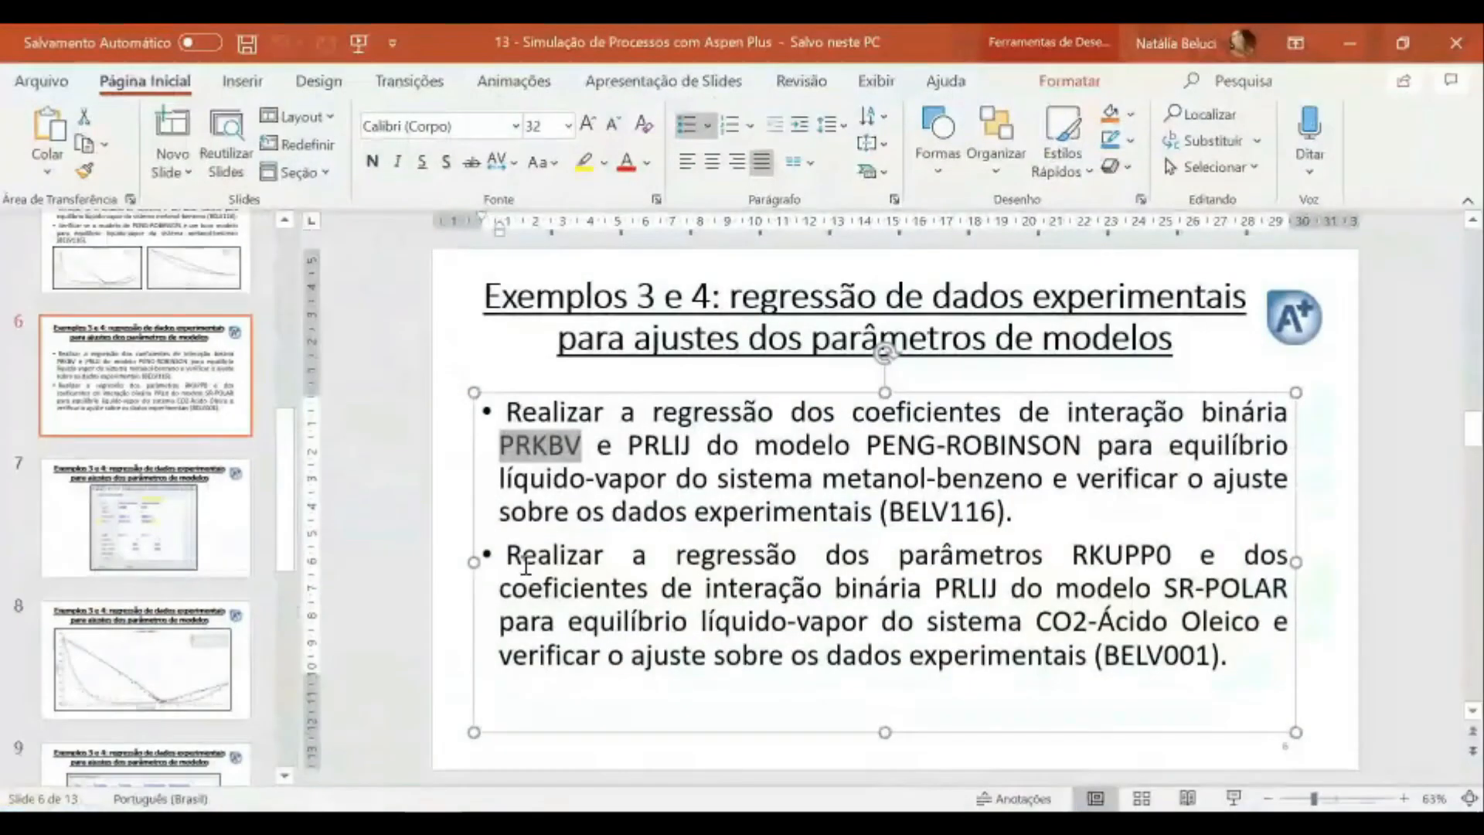
{"action": "left_click_drag", "start_coordinate": [507, 556], "coordinate": [1061, 632]}
{"action": "left_click_drag", "start_coordinate": [1062, 632], "coordinate": [1229, 661]}
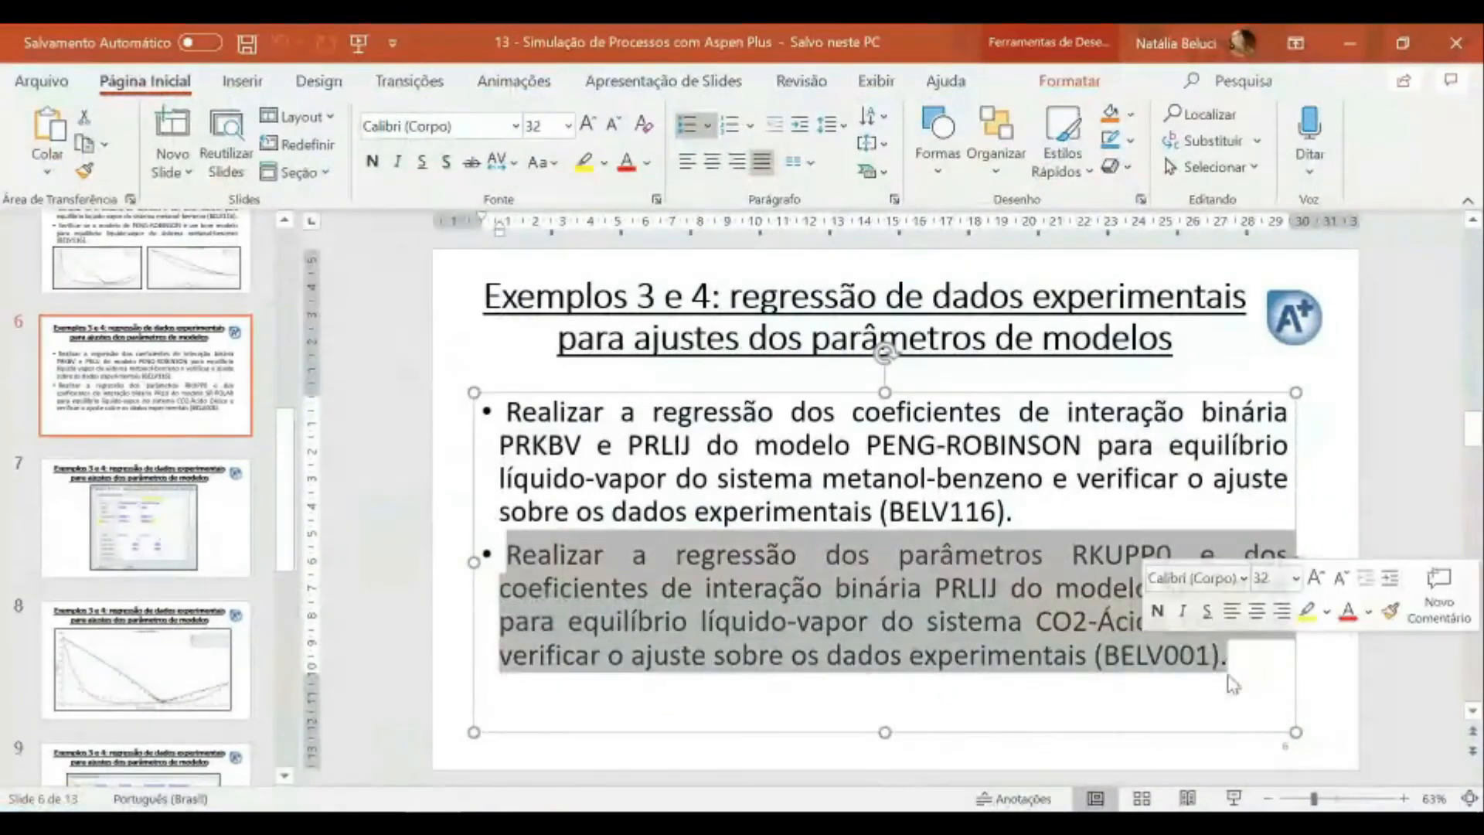
{"action": "left_click", "coordinate": [1228, 672]}
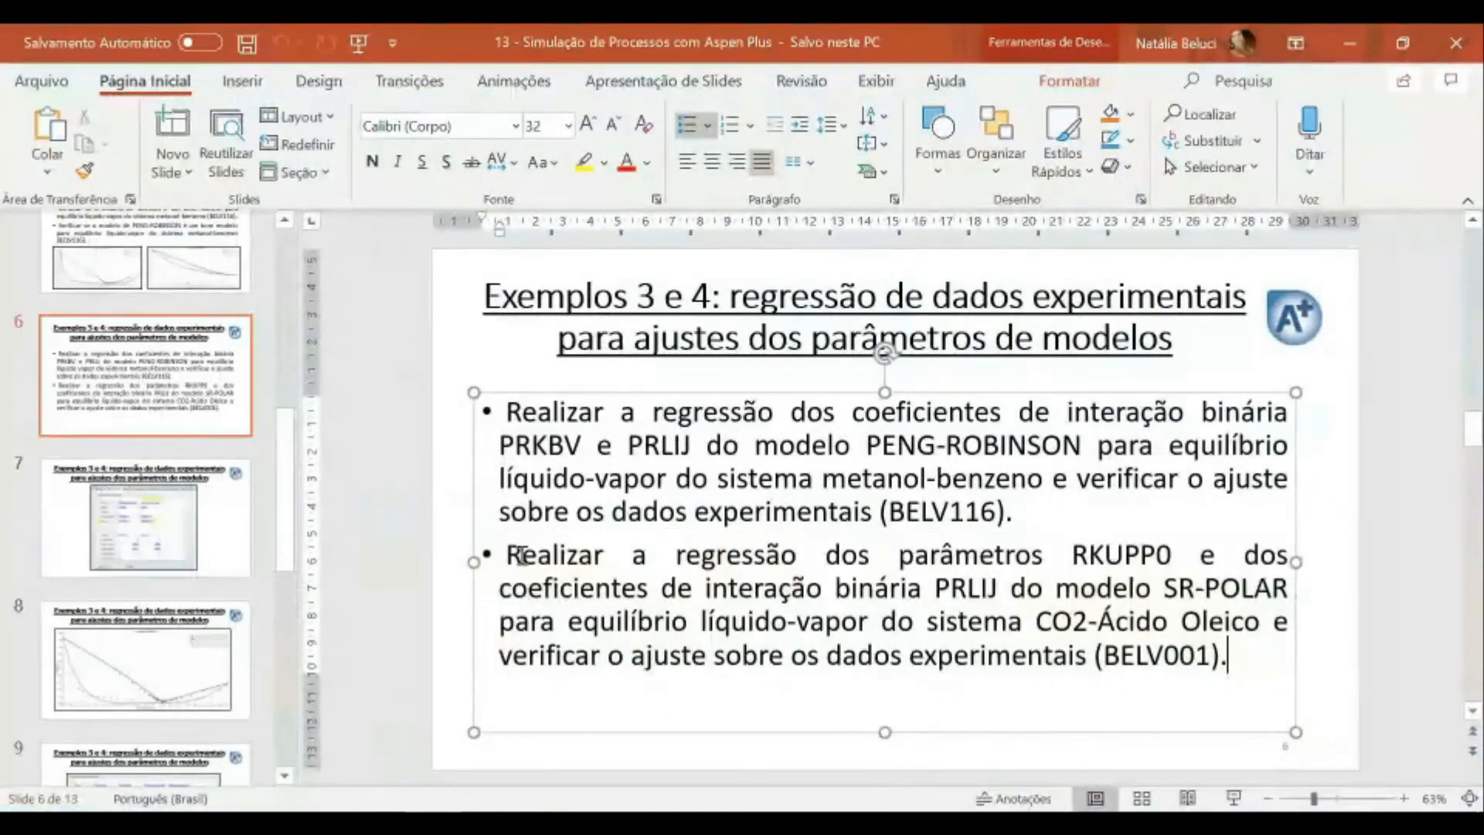
{"action": "left_click_drag", "start_coordinate": [510, 555], "coordinate": [824, 556]}
{"action": "left_click_drag", "start_coordinate": [1094, 579], "coordinate": [1120, 555]}
{"action": "left_click", "coordinate": [1150, 556]}
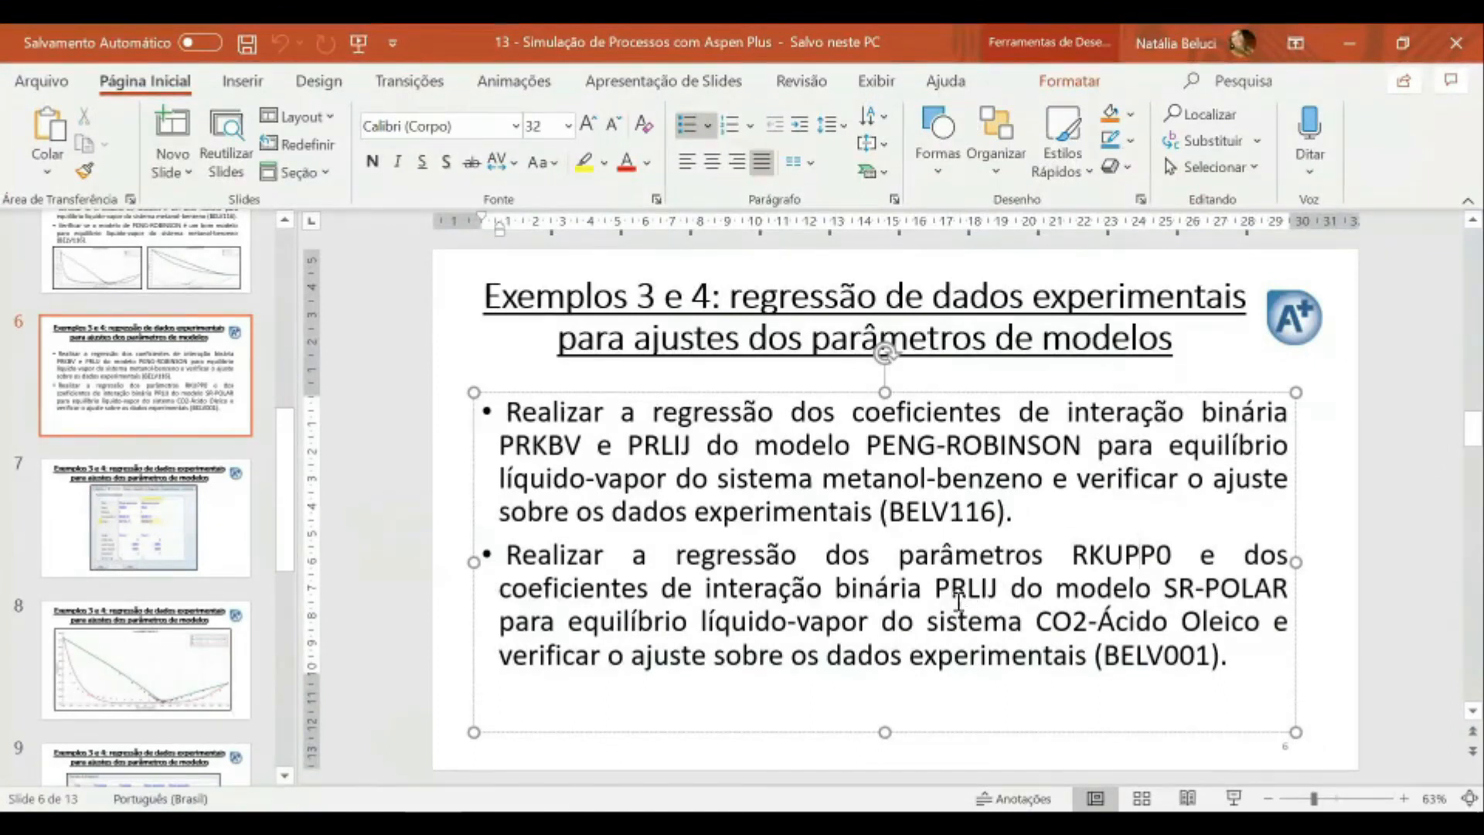
{"action": "left_click_drag", "start_coordinate": [937, 589], "coordinate": [995, 589]}
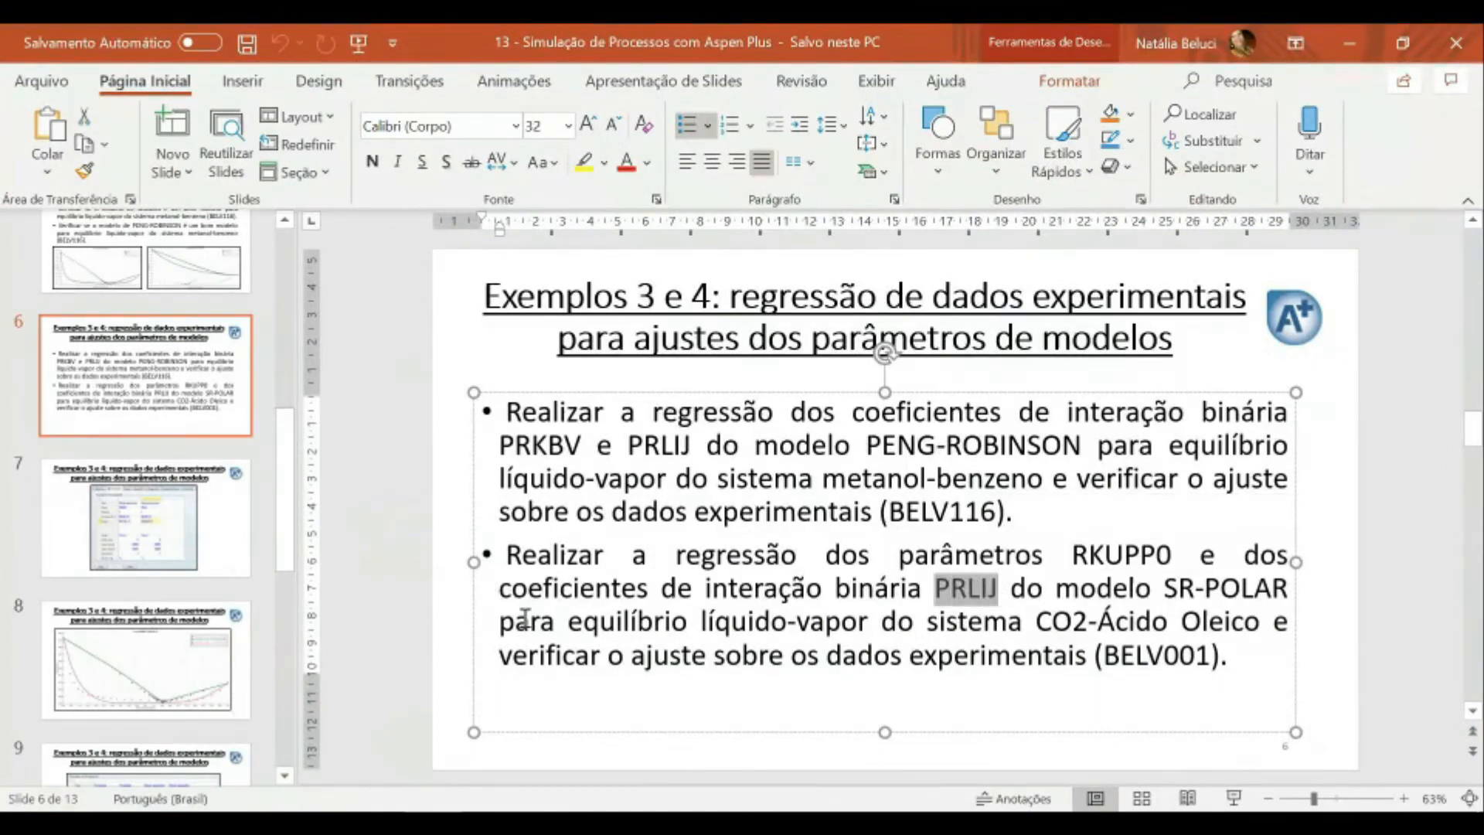
{"action": "scroll", "coordinate": [160, 532], "scroll_direction": "down", "scroll_amount": 3}
{"action": "left_click", "coordinate": [160, 532]}
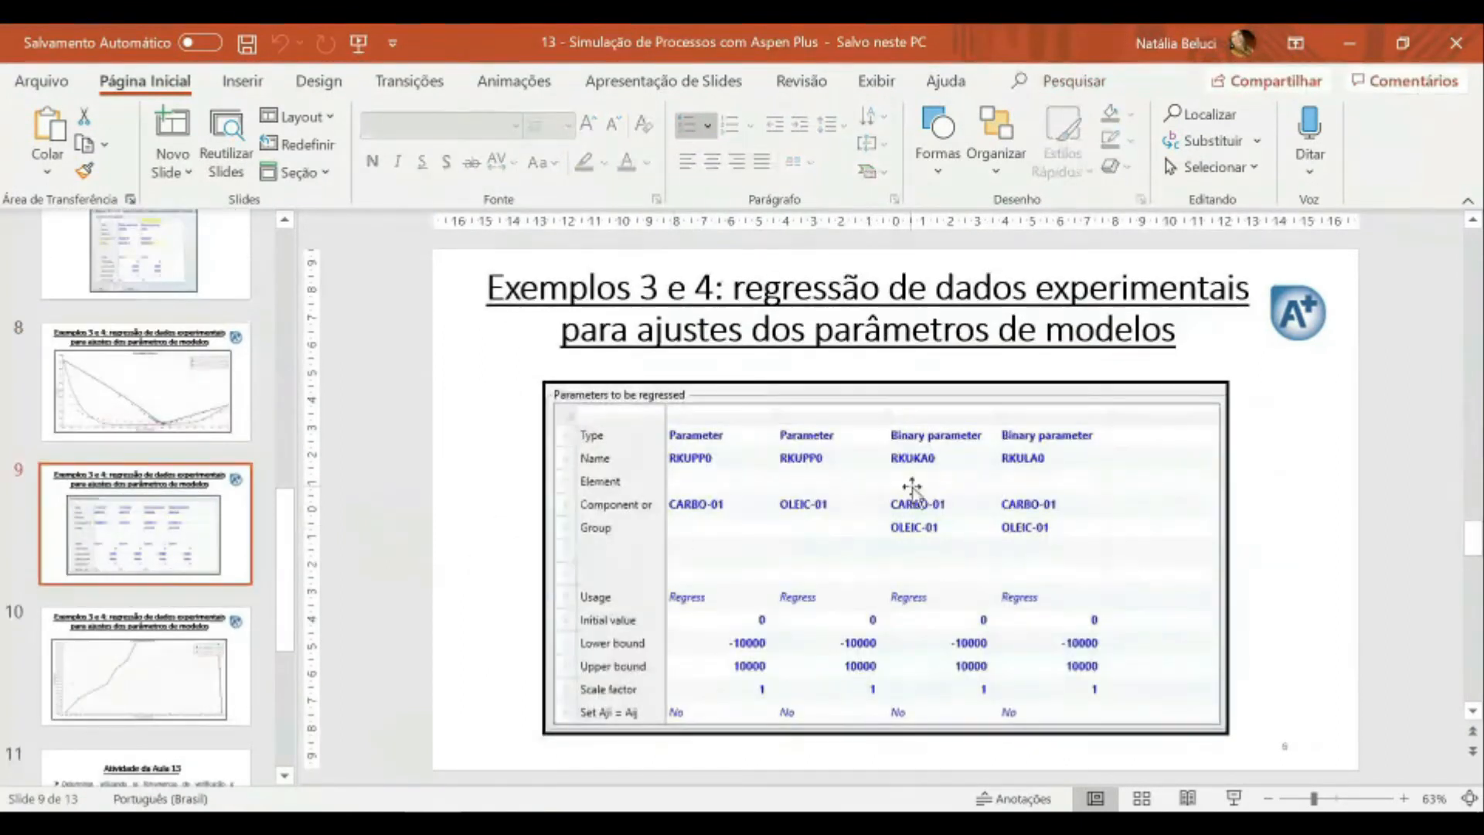
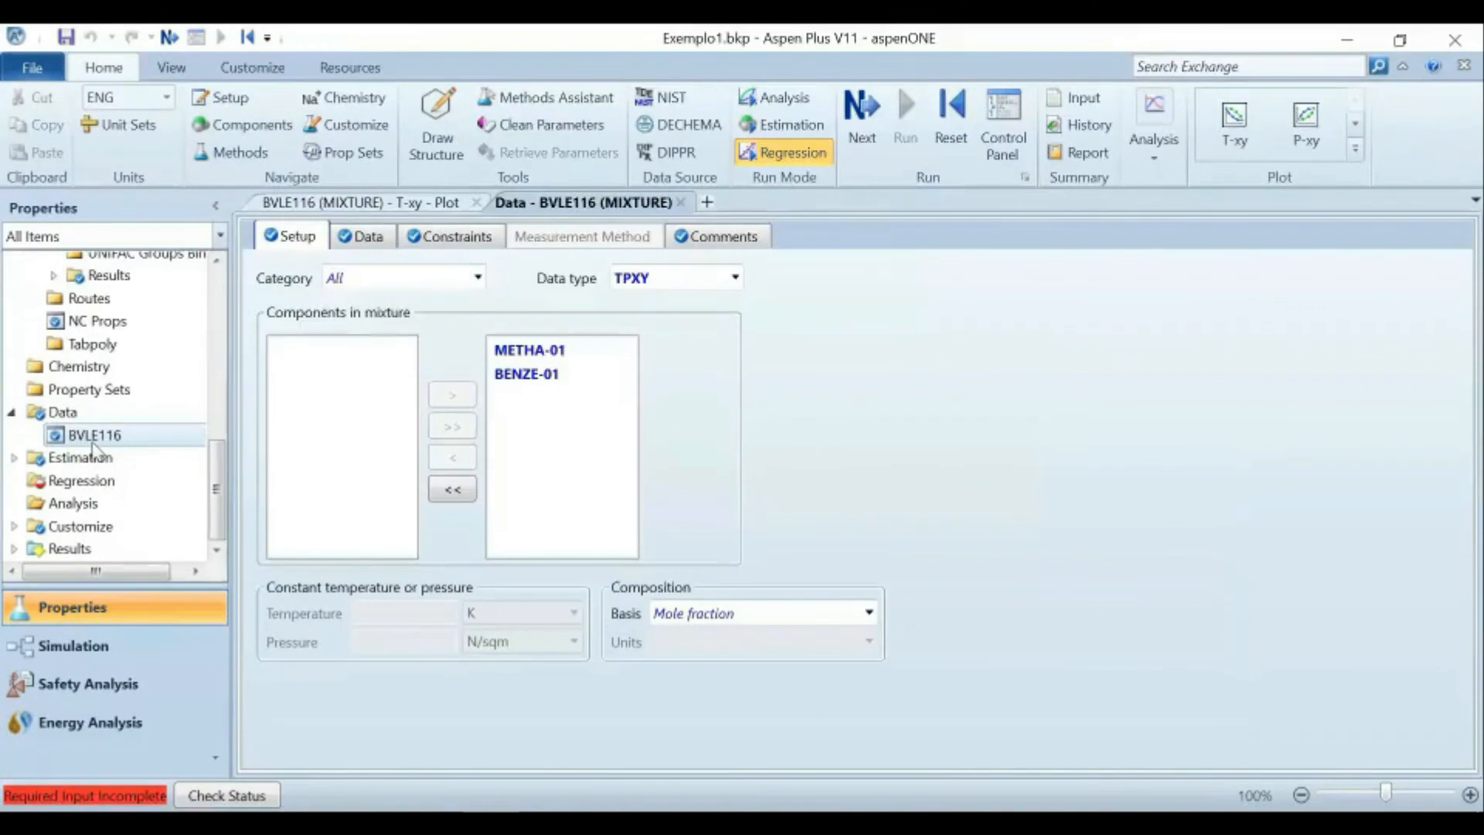
Delete the BVLE116 data set from the Aspen Plus file.
{"action": "left_click", "coordinate": [174, 132]}
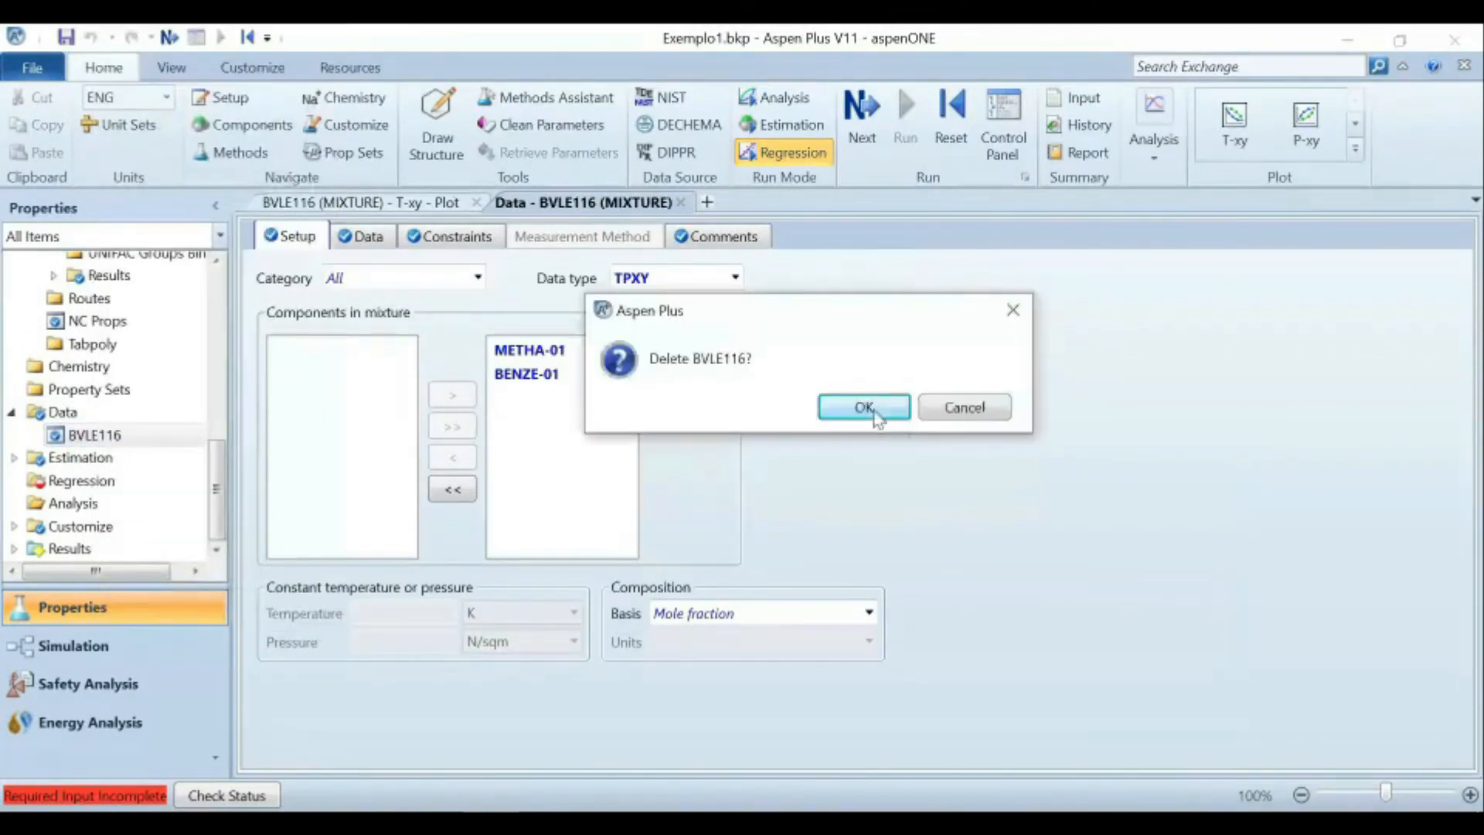
{"action": "left_click", "coordinate": [863, 404]}
{"action": "scroll", "coordinate": [98, 415], "scroll_direction": "up", "scroll_amount": 6}
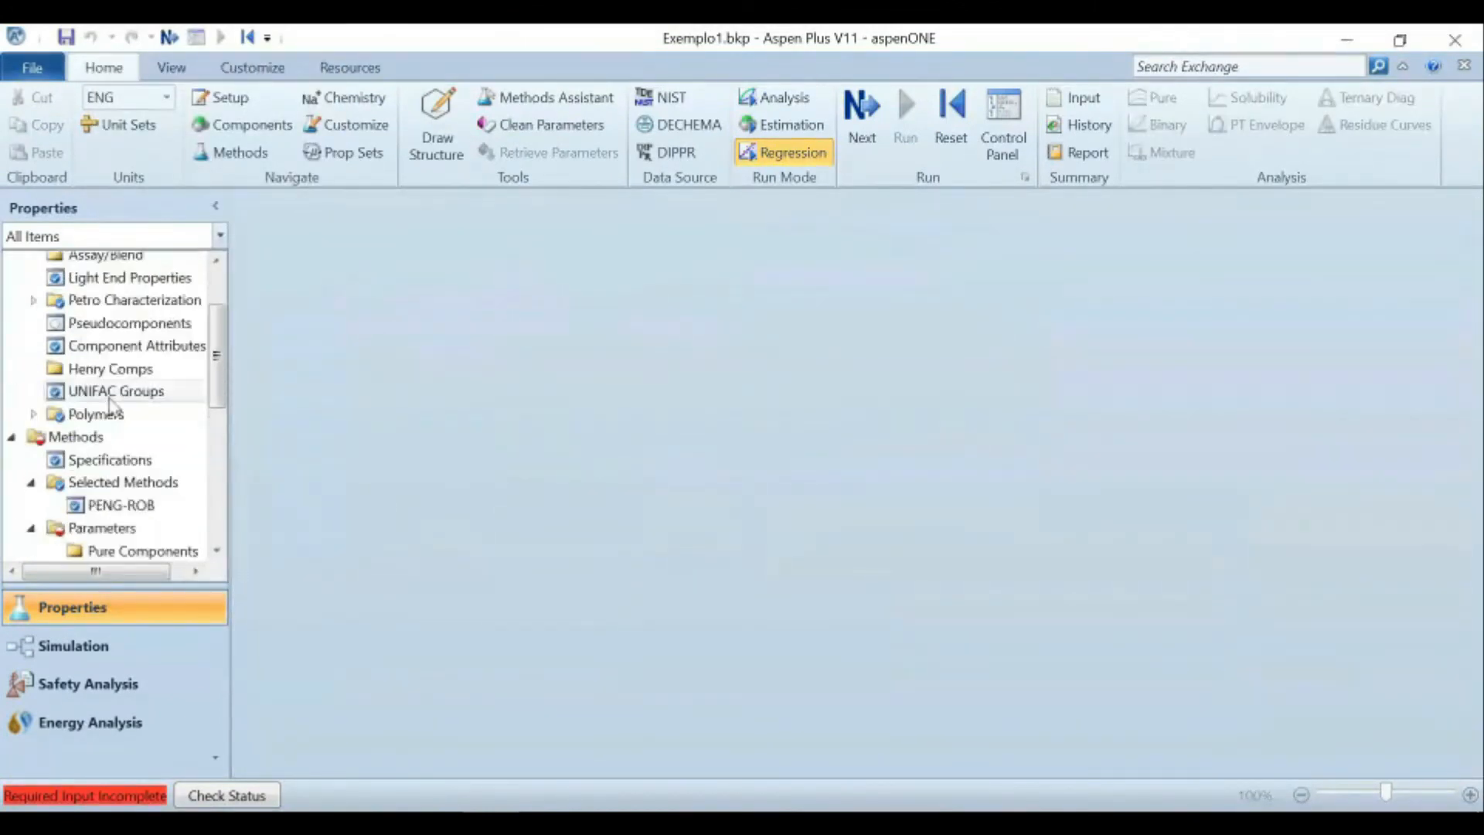
Delete the PENG-ROB property method from the selected methods.
{"action": "scroll", "coordinate": [96, 522], "scroll_direction": "down", "scroll_amount": 1}
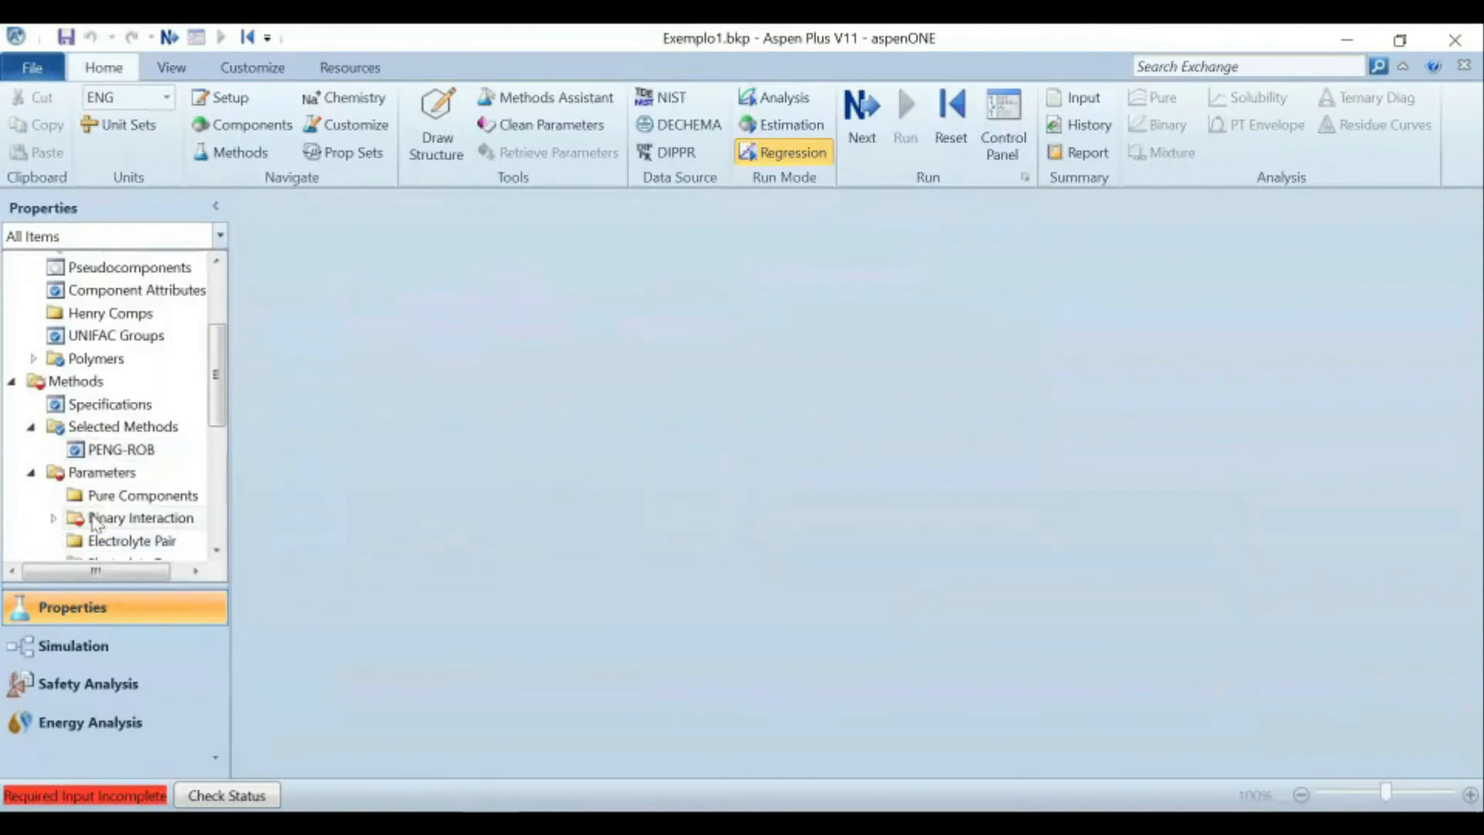
{"action": "scroll", "coordinate": [99, 461], "scroll_direction": "down", "scroll_amount": 3}
{"action": "right_click", "coordinate": [99, 460]}
{"action": "scroll", "coordinate": [116, 503], "scroll_direction": "up", "scroll_amount": 6}
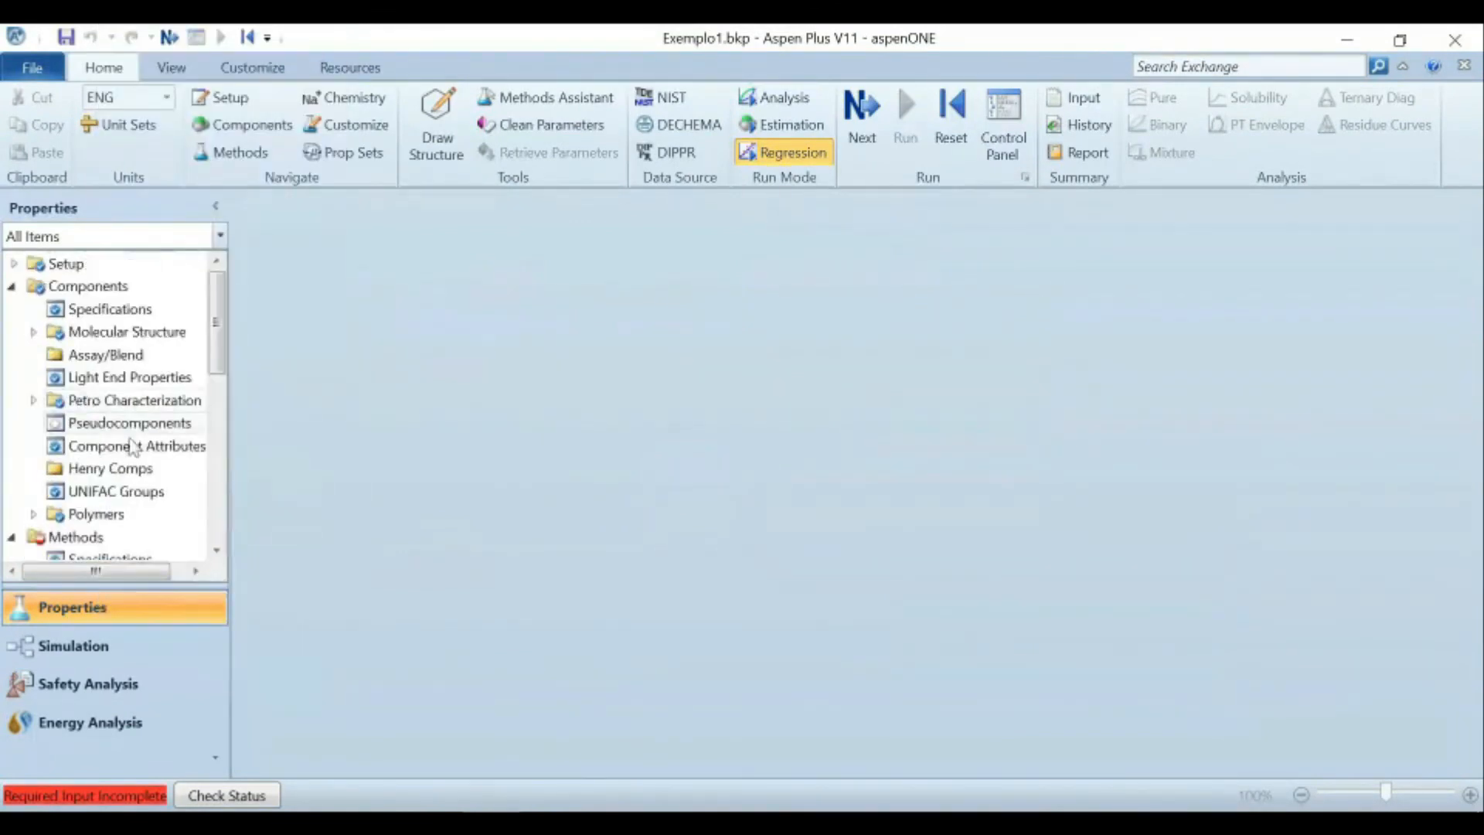
{"action": "scroll", "coordinate": [116, 526], "scroll_direction": "down", "scroll_amount": 2}
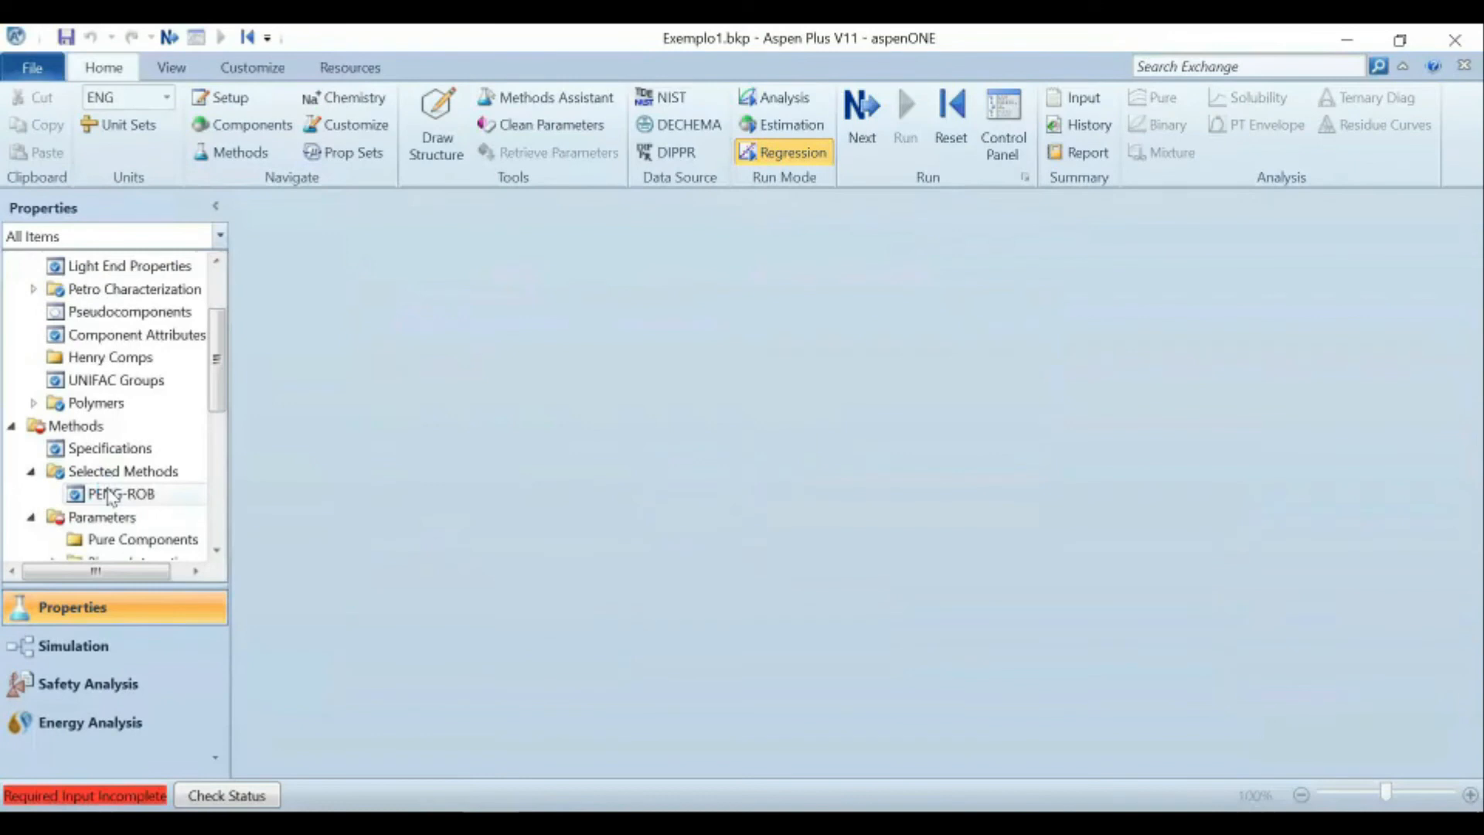
{"action": "double_click", "coordinate": [101, 493]}
{"action": "right_click", "coordinate": [100, 494]}
{"action": "left_click", "coordinate": [164, 138]}
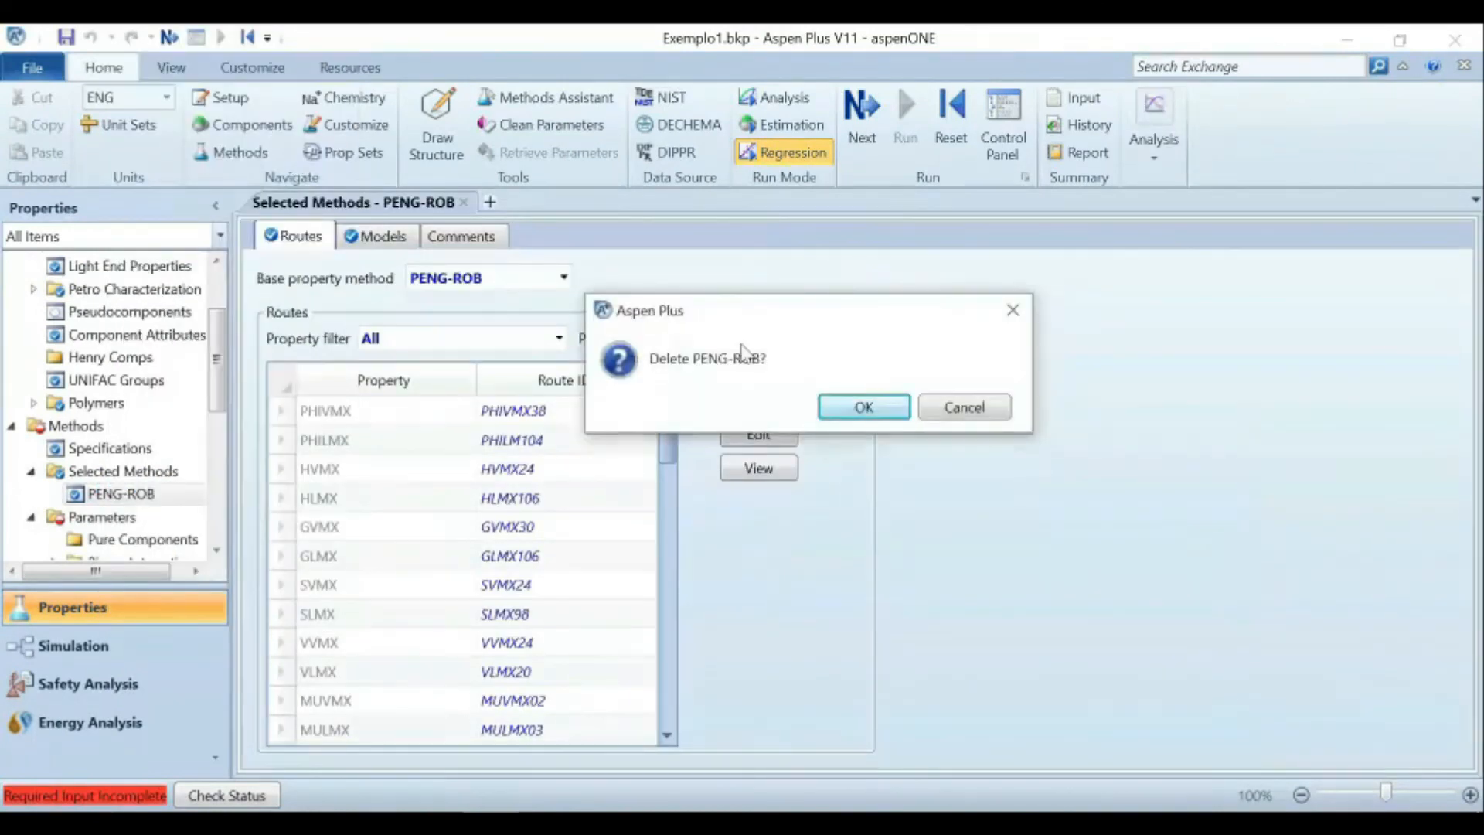
{"action": "left_click", "coordinate": [861, 407]}
Find the compound equal to "carbon dioxide" in the databanks and add CARBON-DIOXIDE to the component list.
{"action": "scroll", "coordinate": [189, 440], "scroll_direction": "up", "scroll_amount": 2}
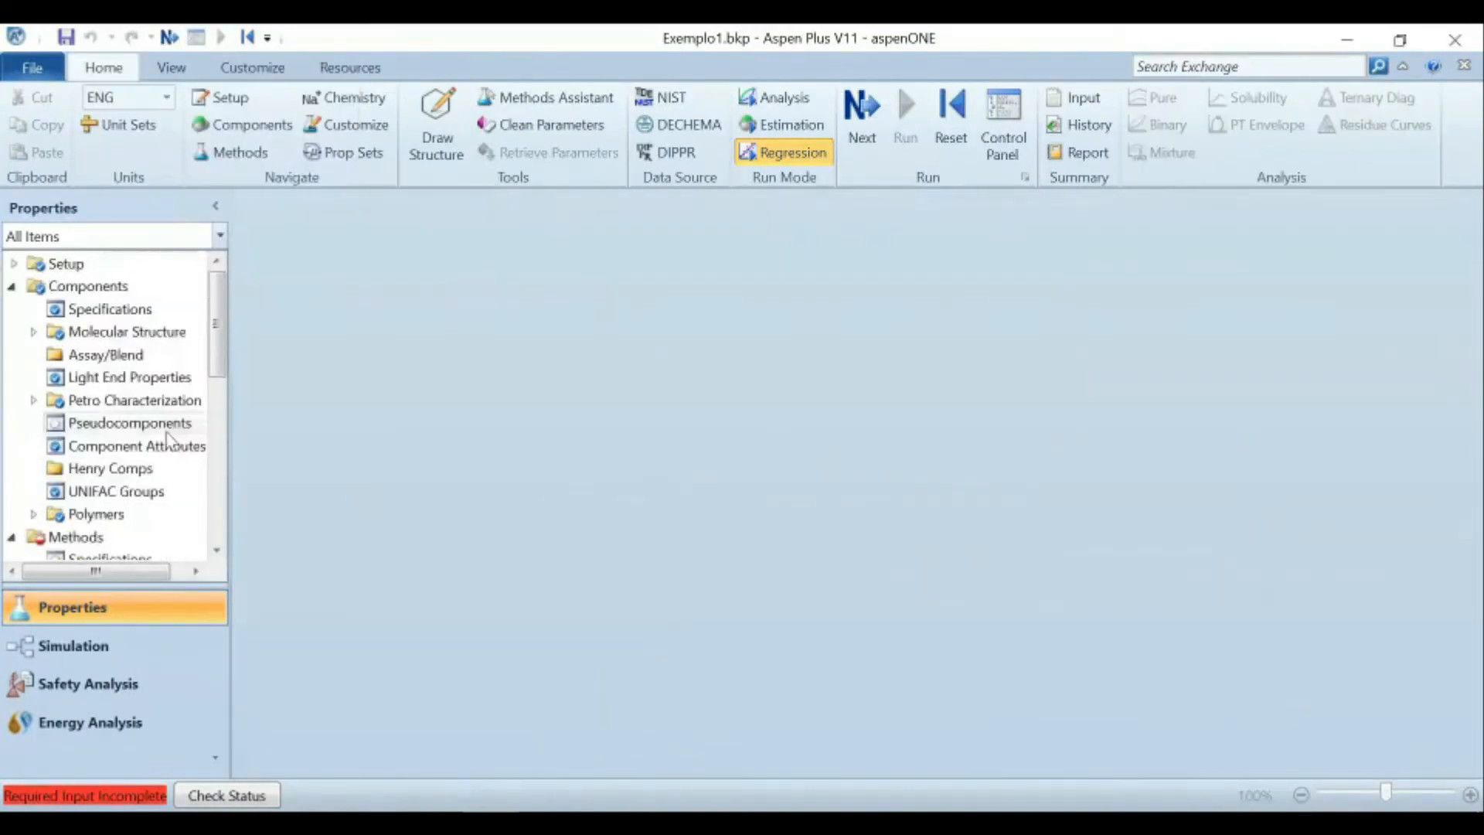
{"action": "double_click", "coordinate": [116, 288]}
{"action": "left_click", "coordinate": [319, 453]}
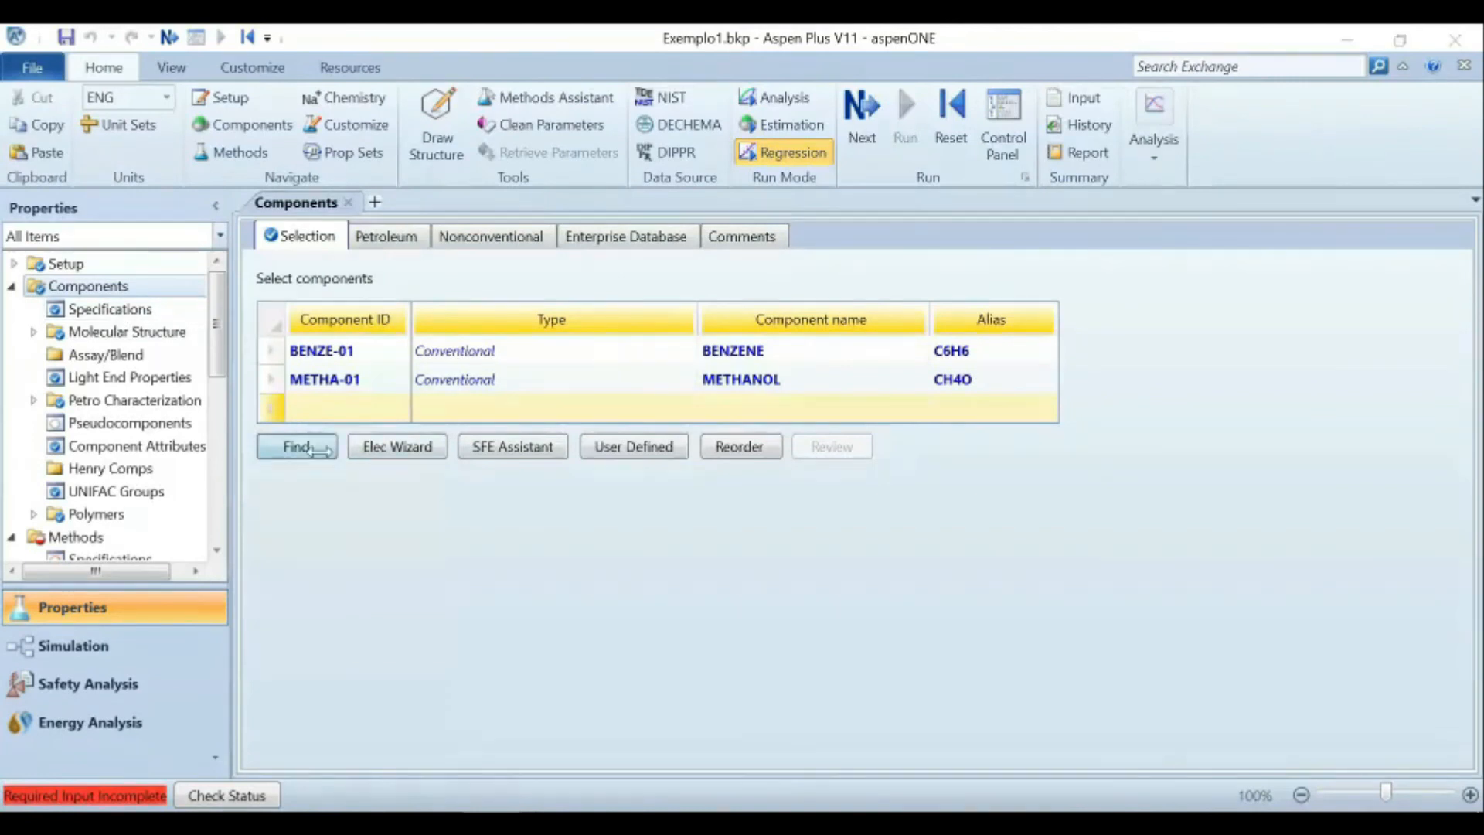
{"action": "left_click", "coordinate": [527, 256]}
{"action": "left_click", "coordinate": [652, 232]}
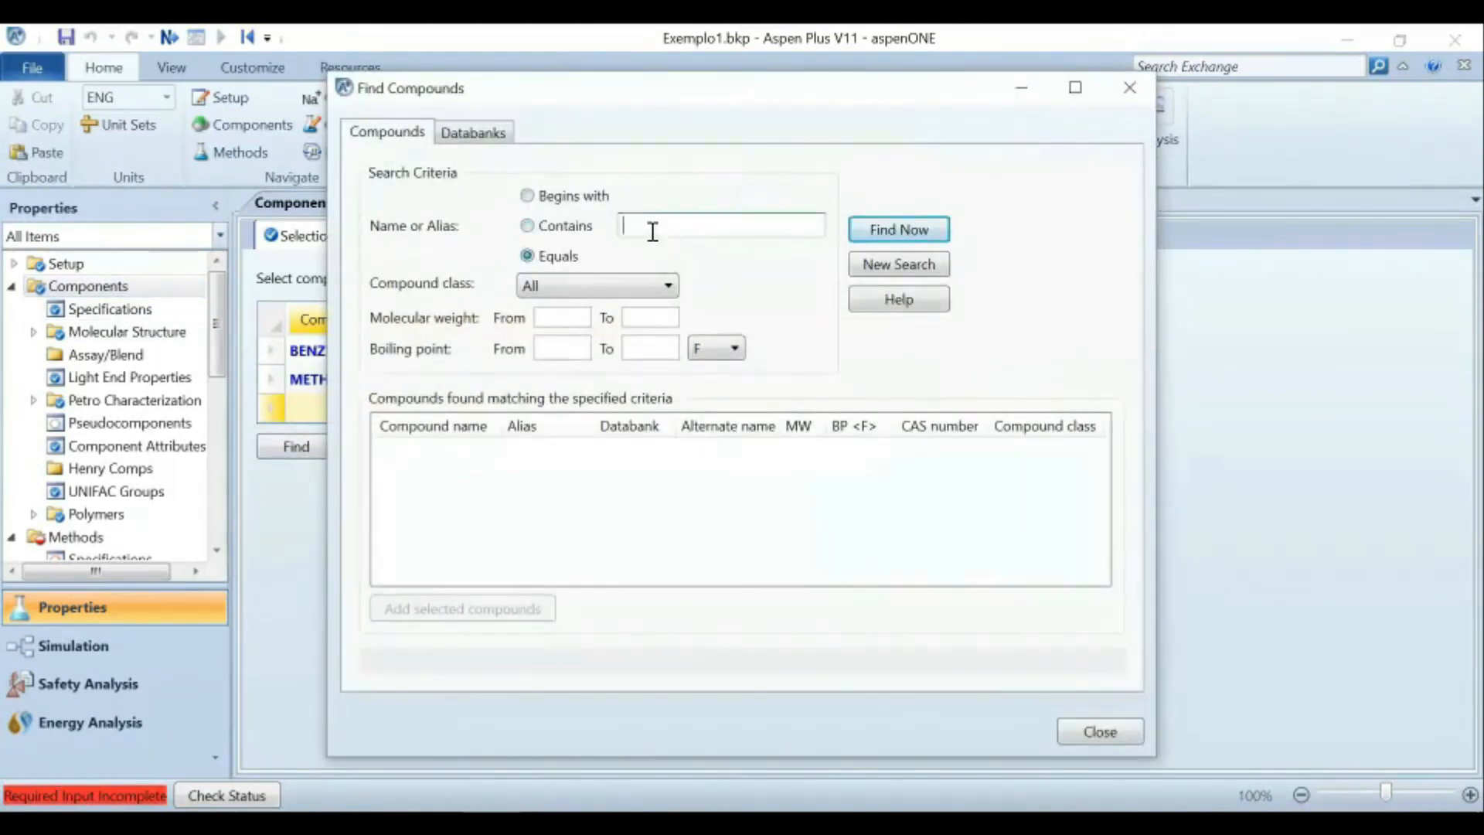
{"action": "type", "text": "carbon dioxide"}
{"action": "key", "text": "Return"}
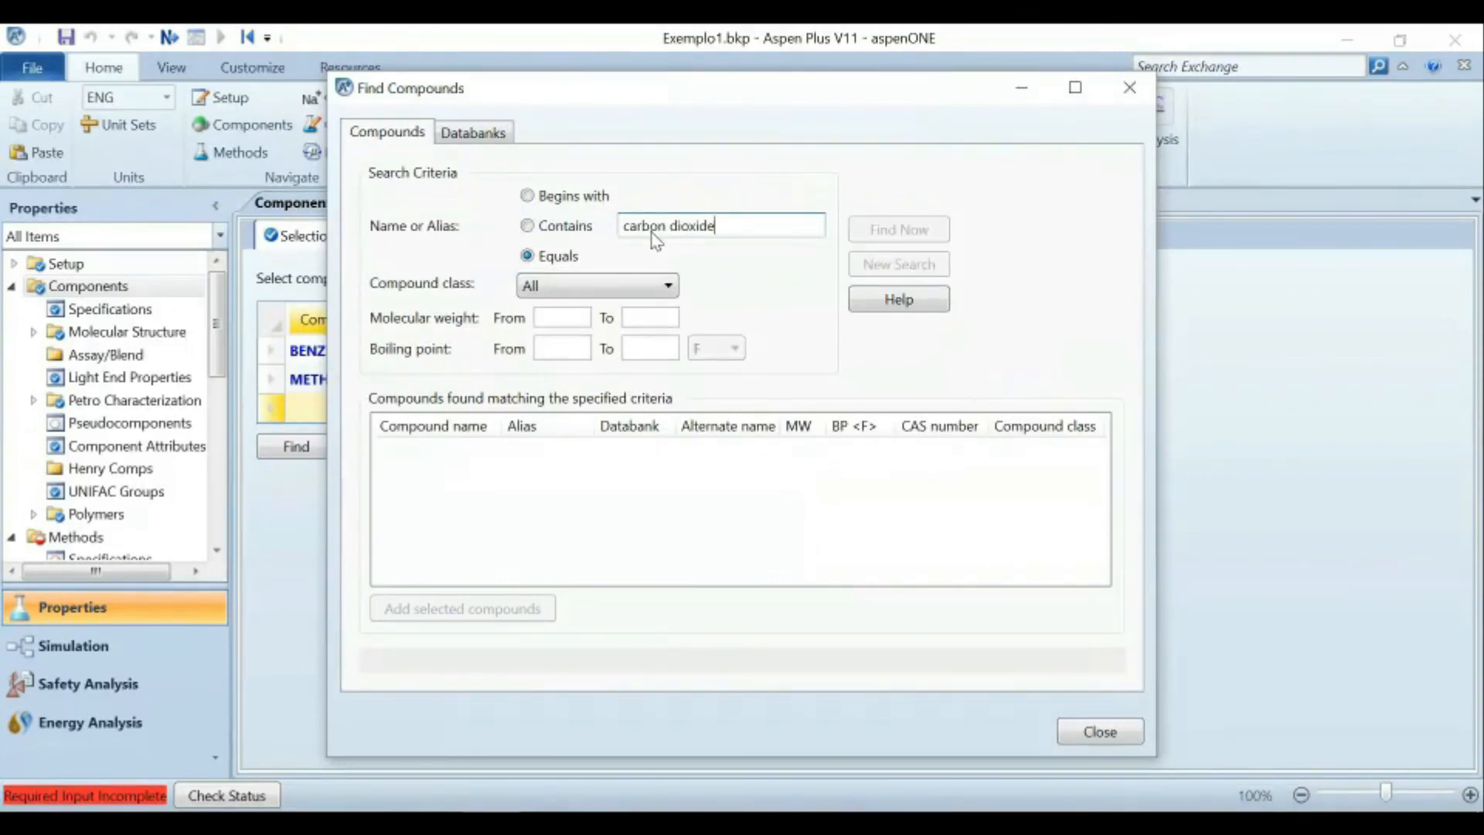
{"action": "left_click", "coordinate": [431, 453]}
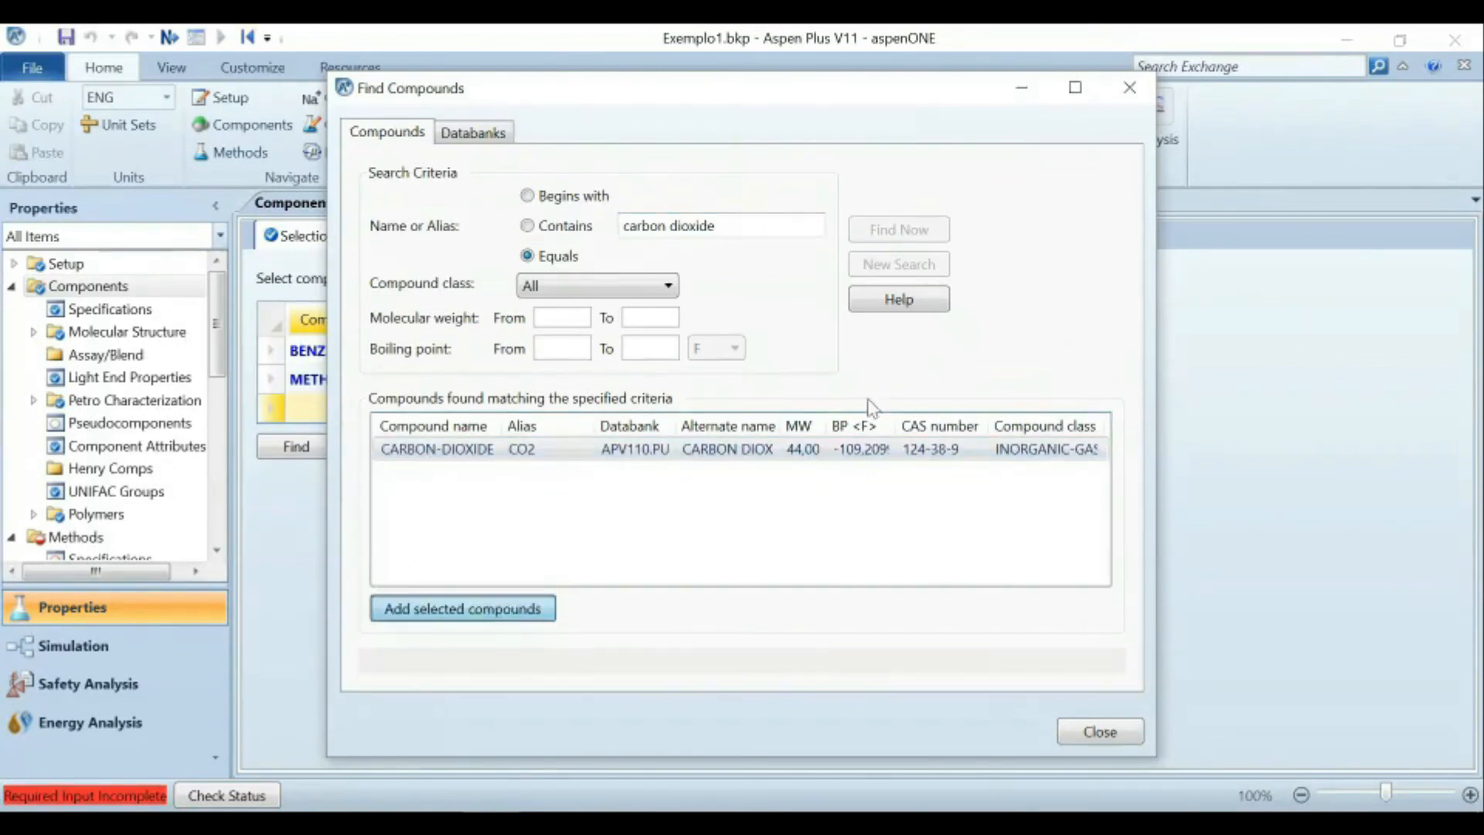
{"action": "key", "text": "Return"}
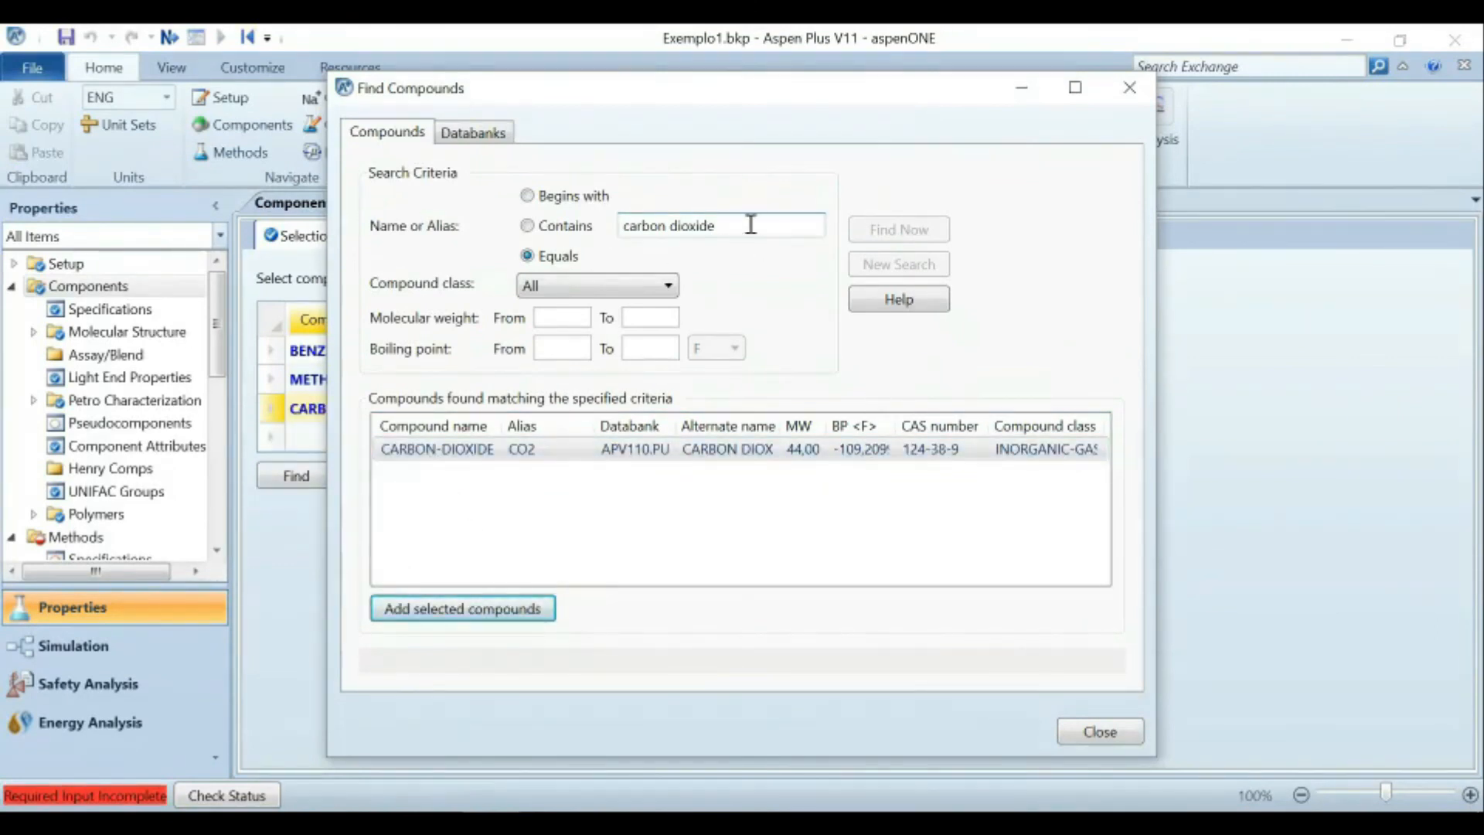
Search the compound databanks for an exact match to "acid oleic".
{"action": "left_click_drag", "start_coordinate": [749, 226], "coordinate": [622, 225]}
{"action": "type", "text": "ad"}
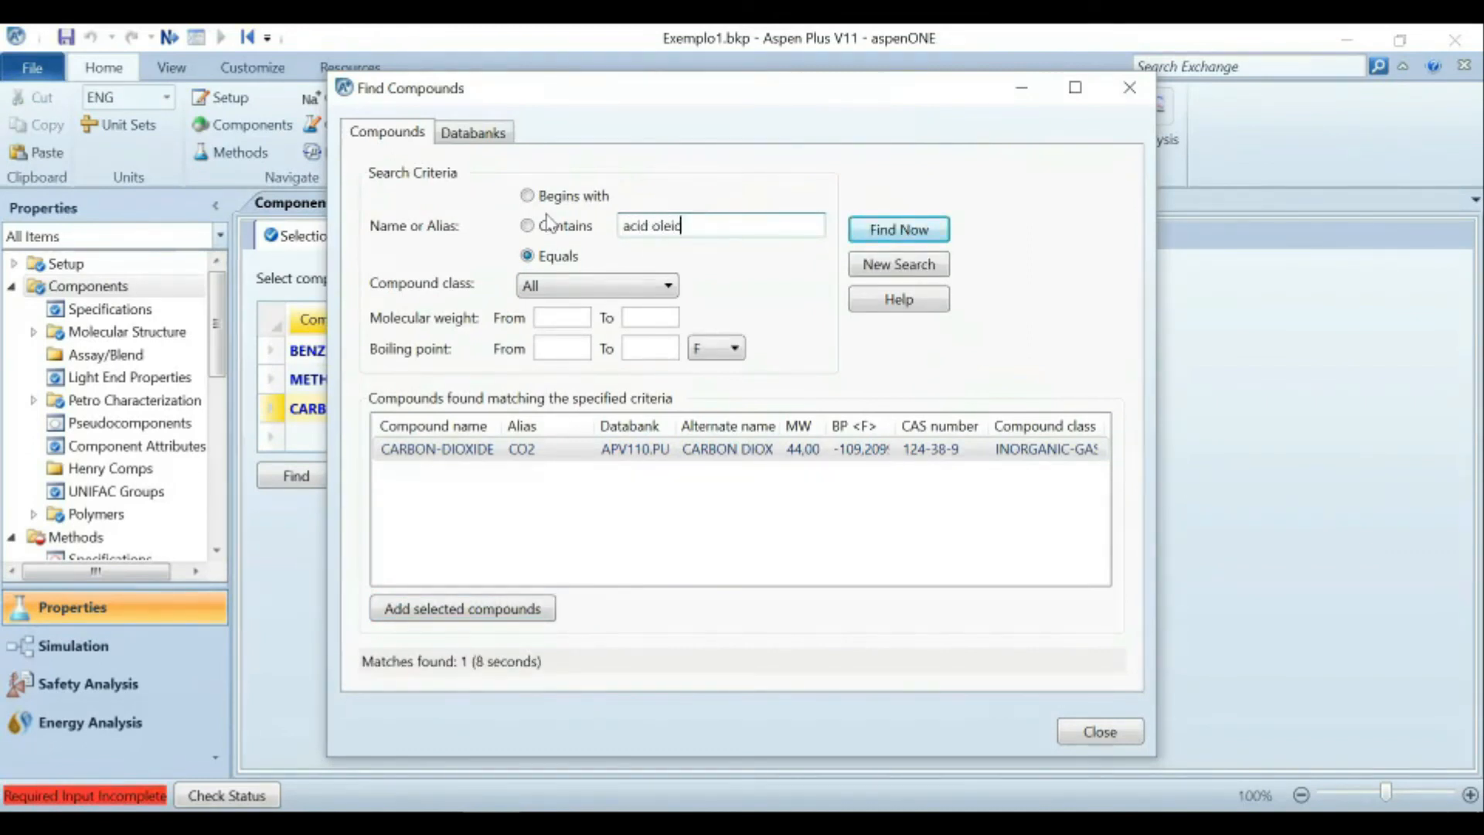
{"action": "key", "text": "Return"}
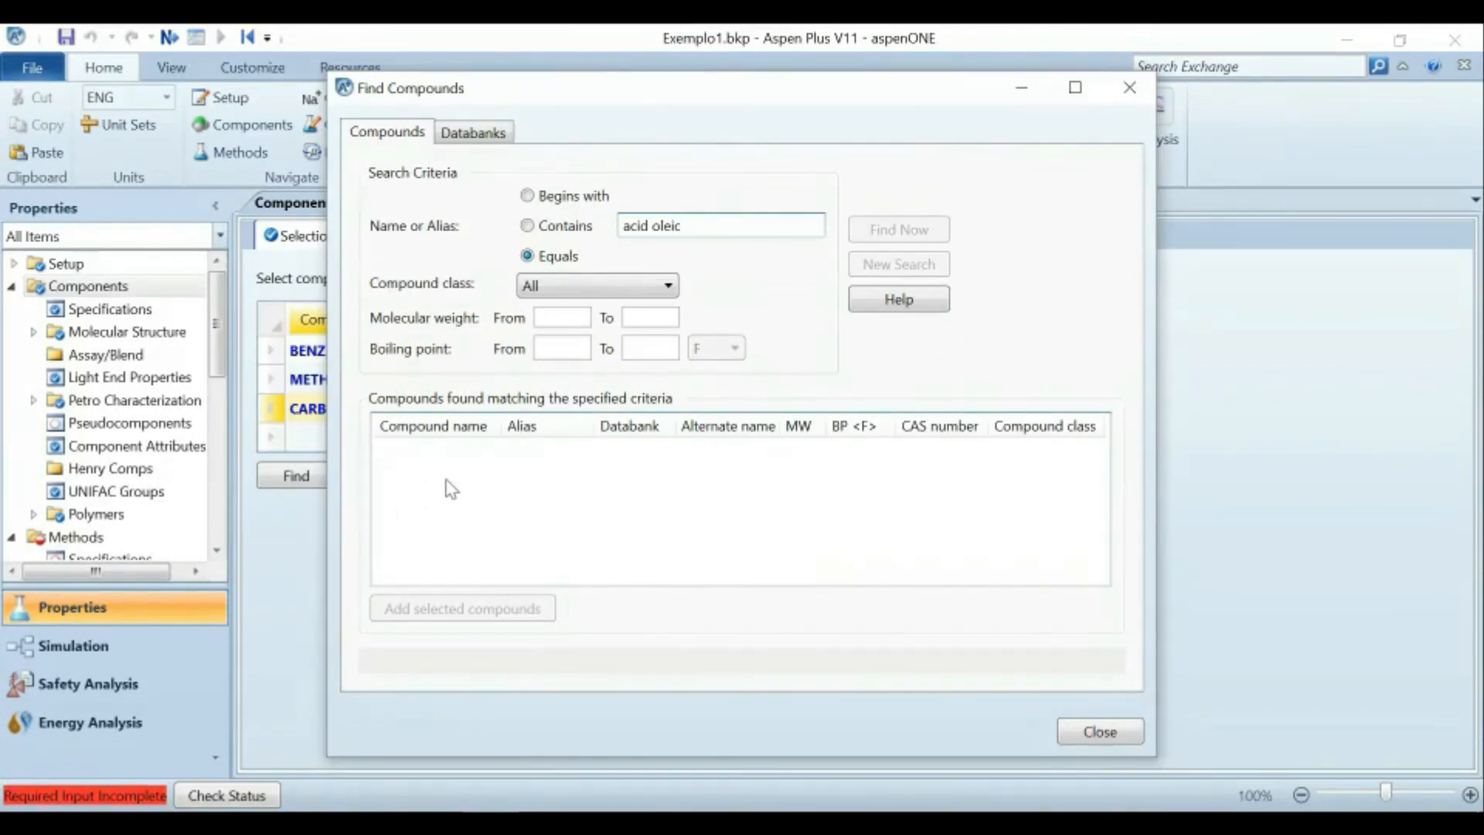
Find the compound equal to "oleic acid", add OLEIC-ACID to the component list and close the compound search.
{"action": "key", "text": "ctrl+a"}
{"action": "type", "text": "ol"}
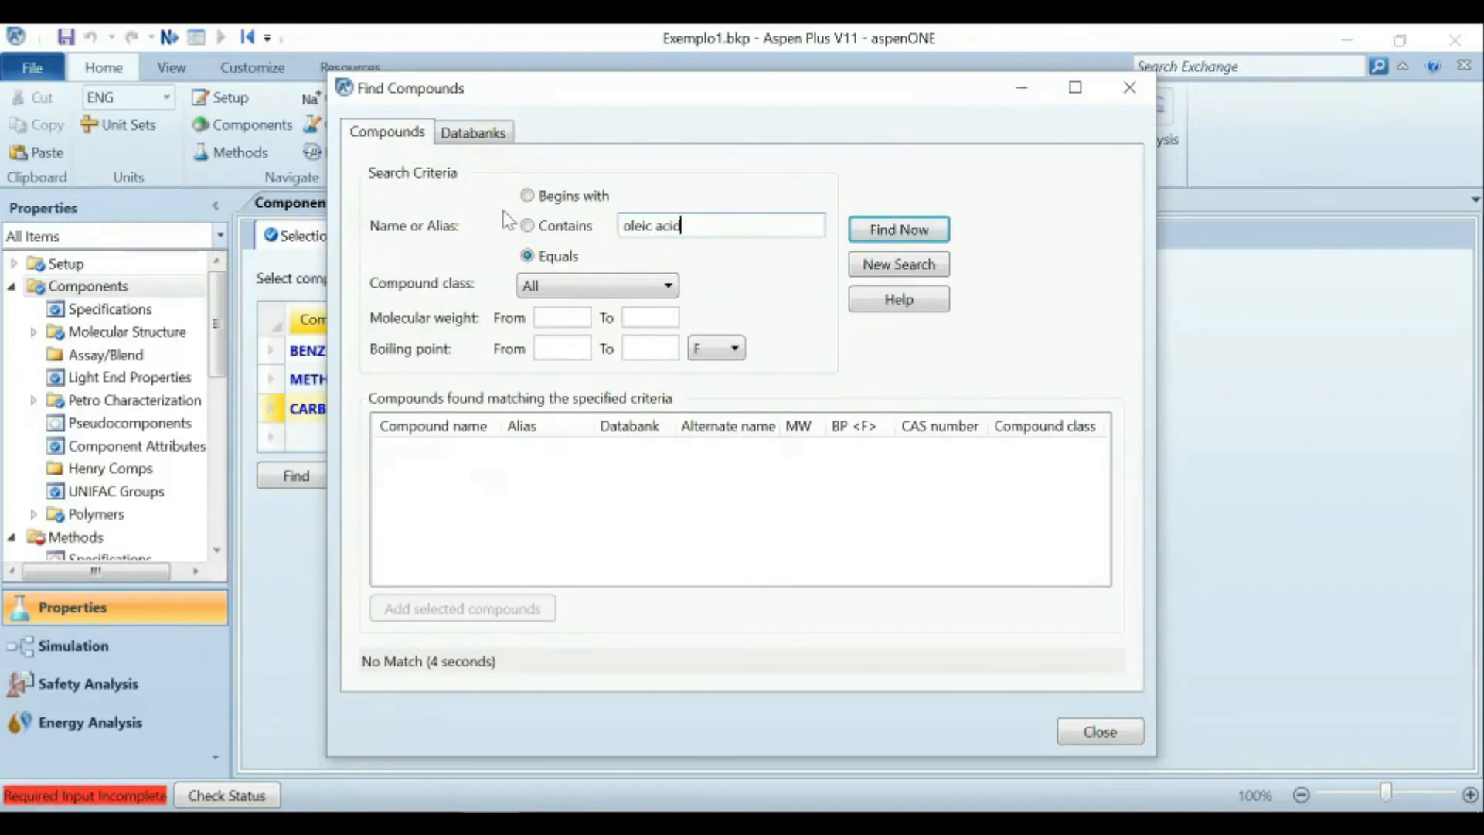
{"action": "key", "text": "Return"}
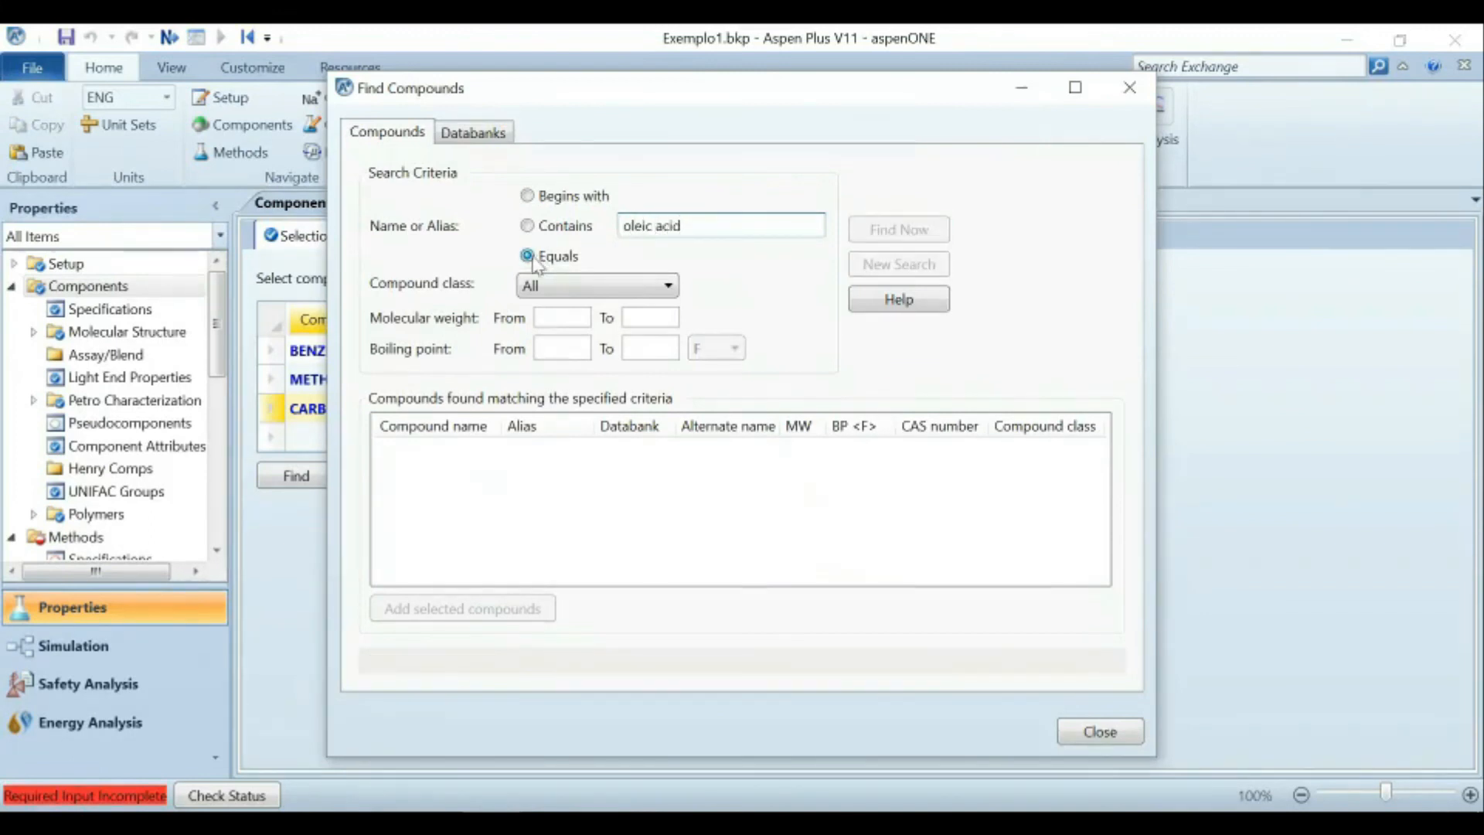
{"action": "left_click", "coordinate": [483, 451]}
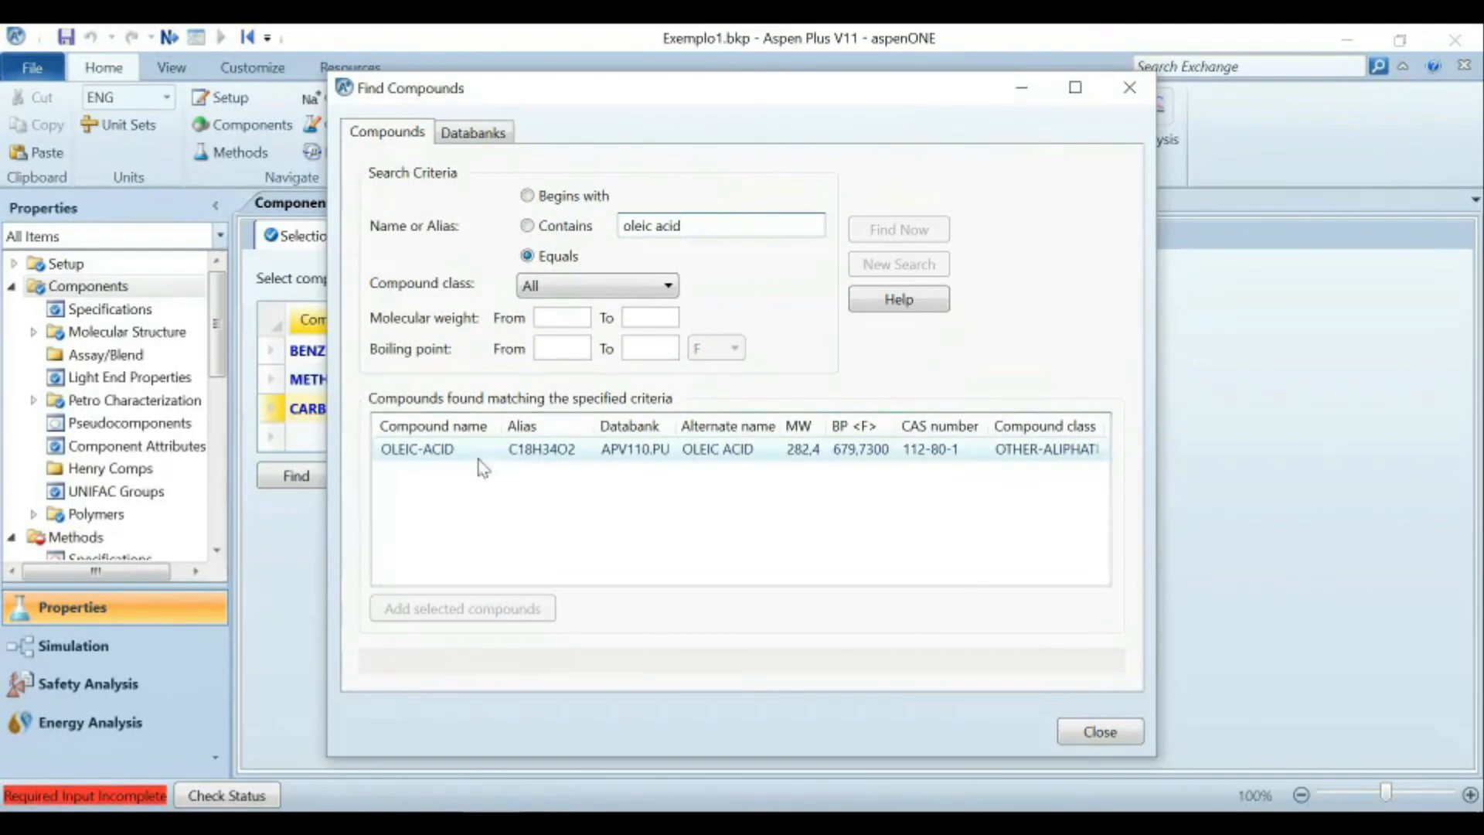
{"action": "left_click", "coordinate": [489, 608]}
{"action": "left_click", "coordinate": [865, 456]}
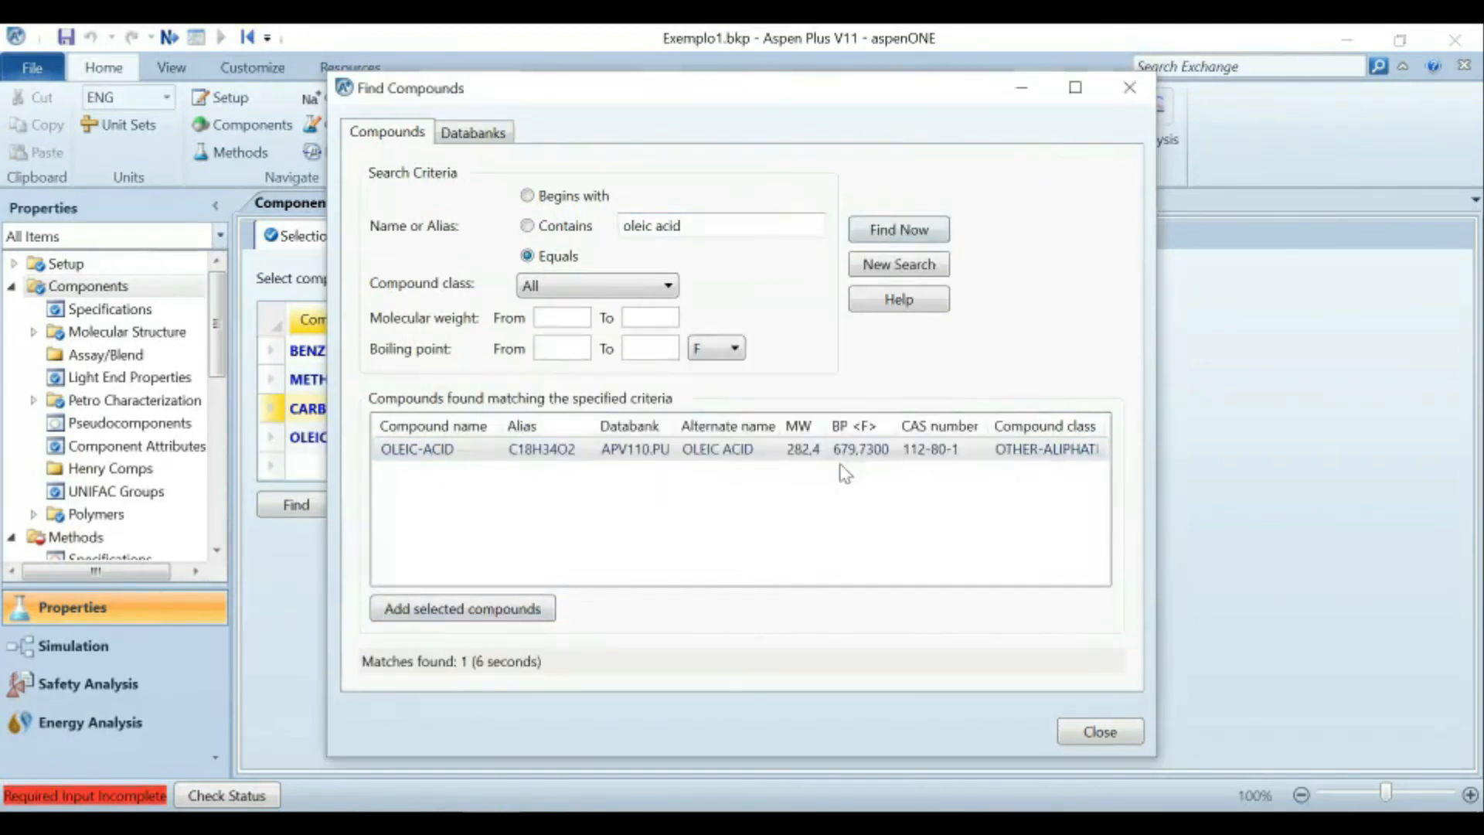
{"action": "left_click", "coordinate": [1101, 733]}
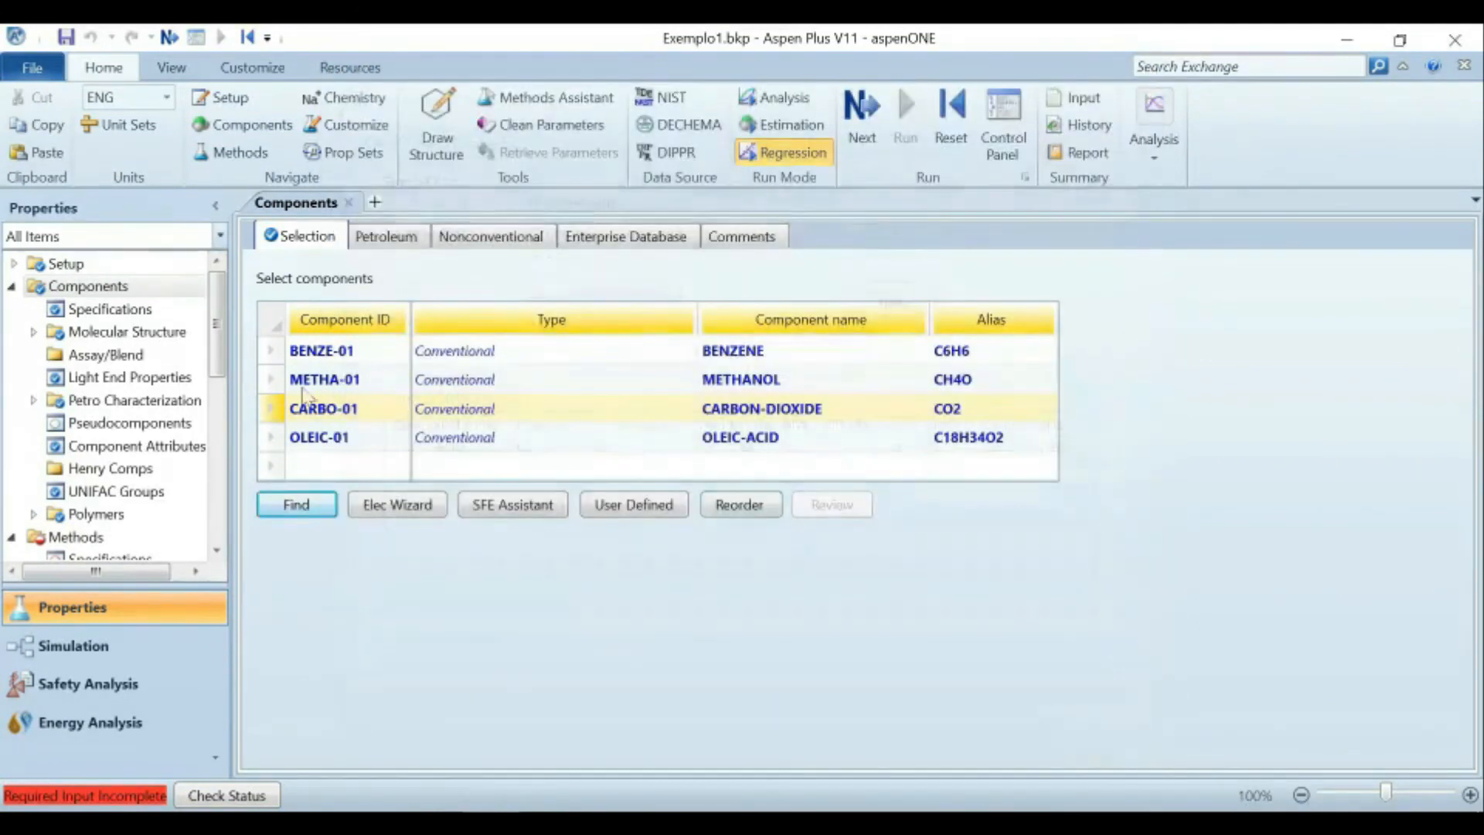
Delete the methanol and benzene rows from the component list.
{"action": "left_click", "coordinate": [272, 379]}
{"action": "right_click", "coordinate": [272, 378]}
{"action": "left_click", "coordinate": [344, 448]}
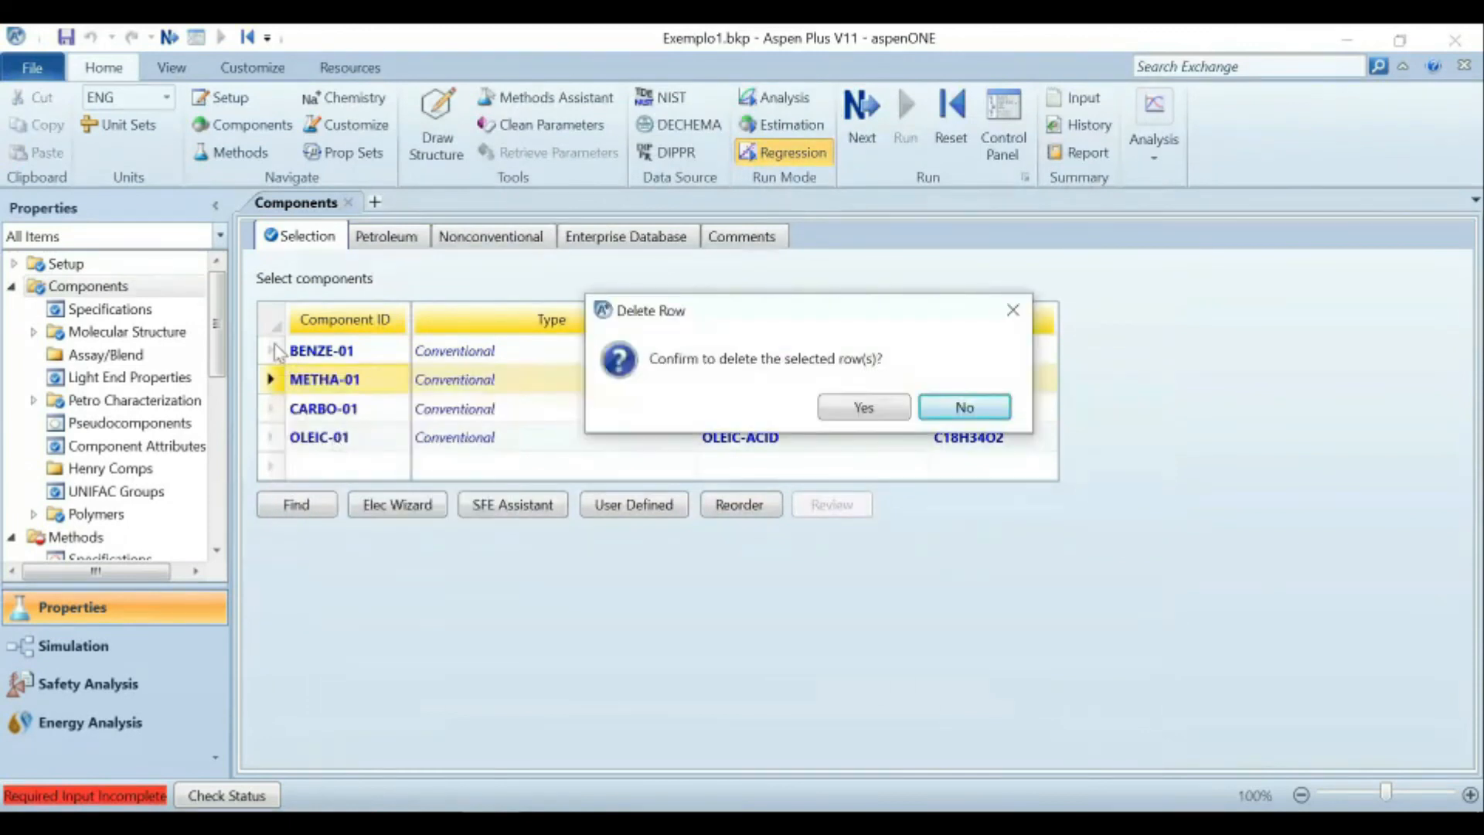
{"action": "left_click", "coordinate": [850, 410]}
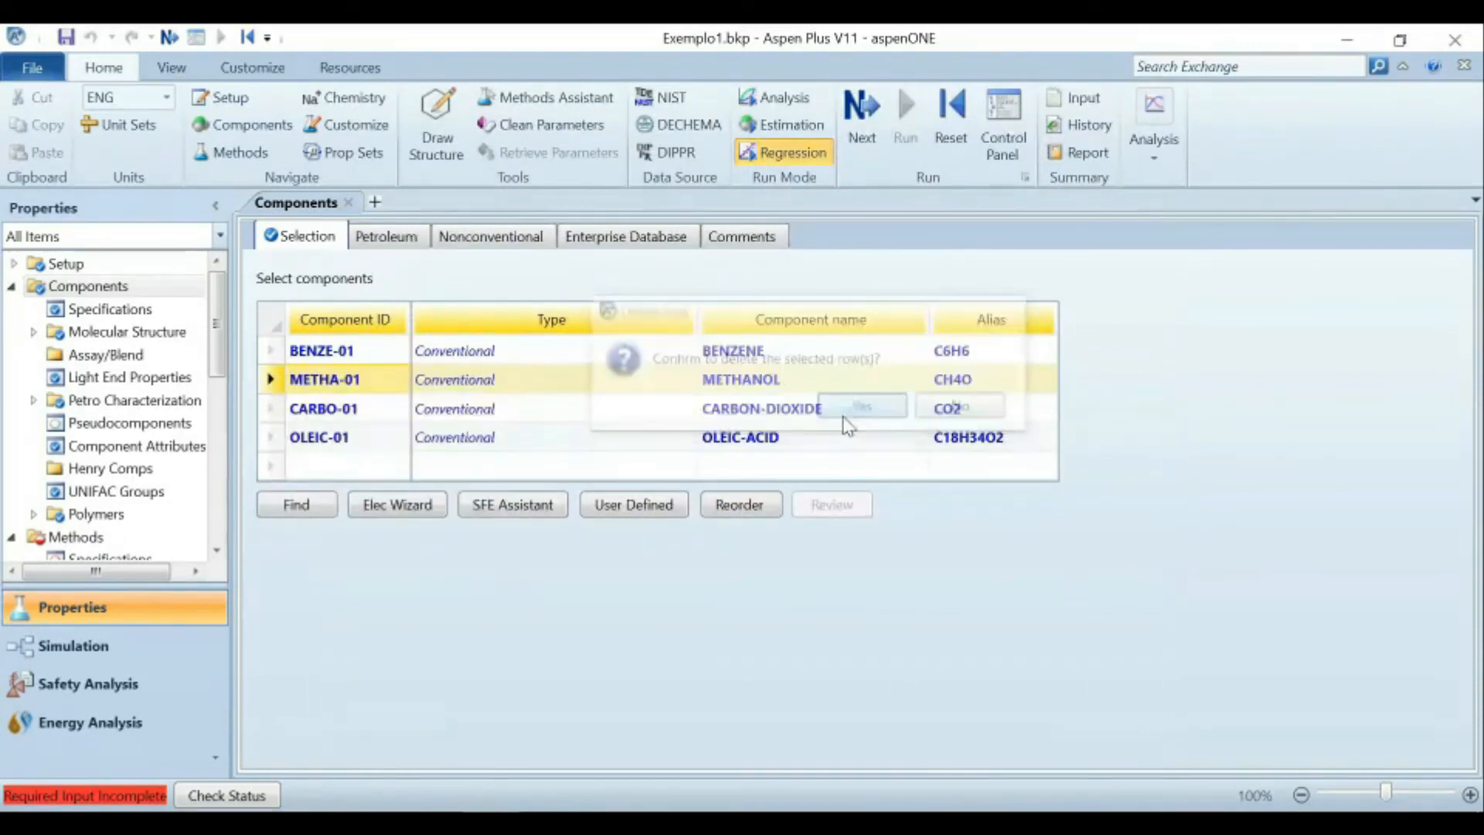
{"action": "left_click", "coordinate": [272, 351]}
{"action": "right_click", "coordinate": [272, 350]}
{"action": "left_click", "coordinate": [348, 417]}
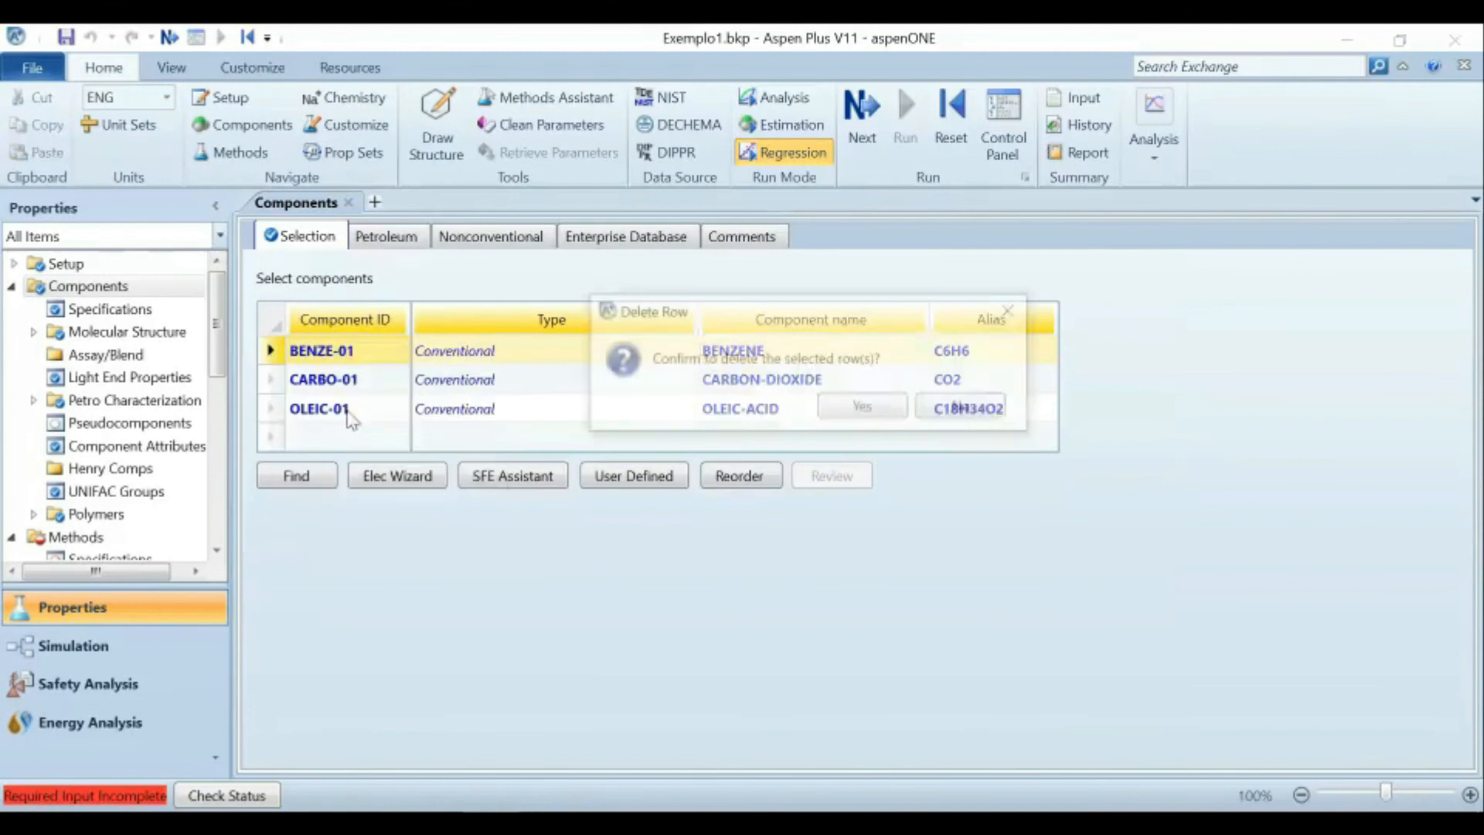
{"action": "left_click", "coordinate": [852, 409]}
Set the base property method to SR-POLAR in the global method specifications.
{"action": "scroll", "coordinate": [135, 404], "scroll_direction": "down", "scroll_amount": 2}
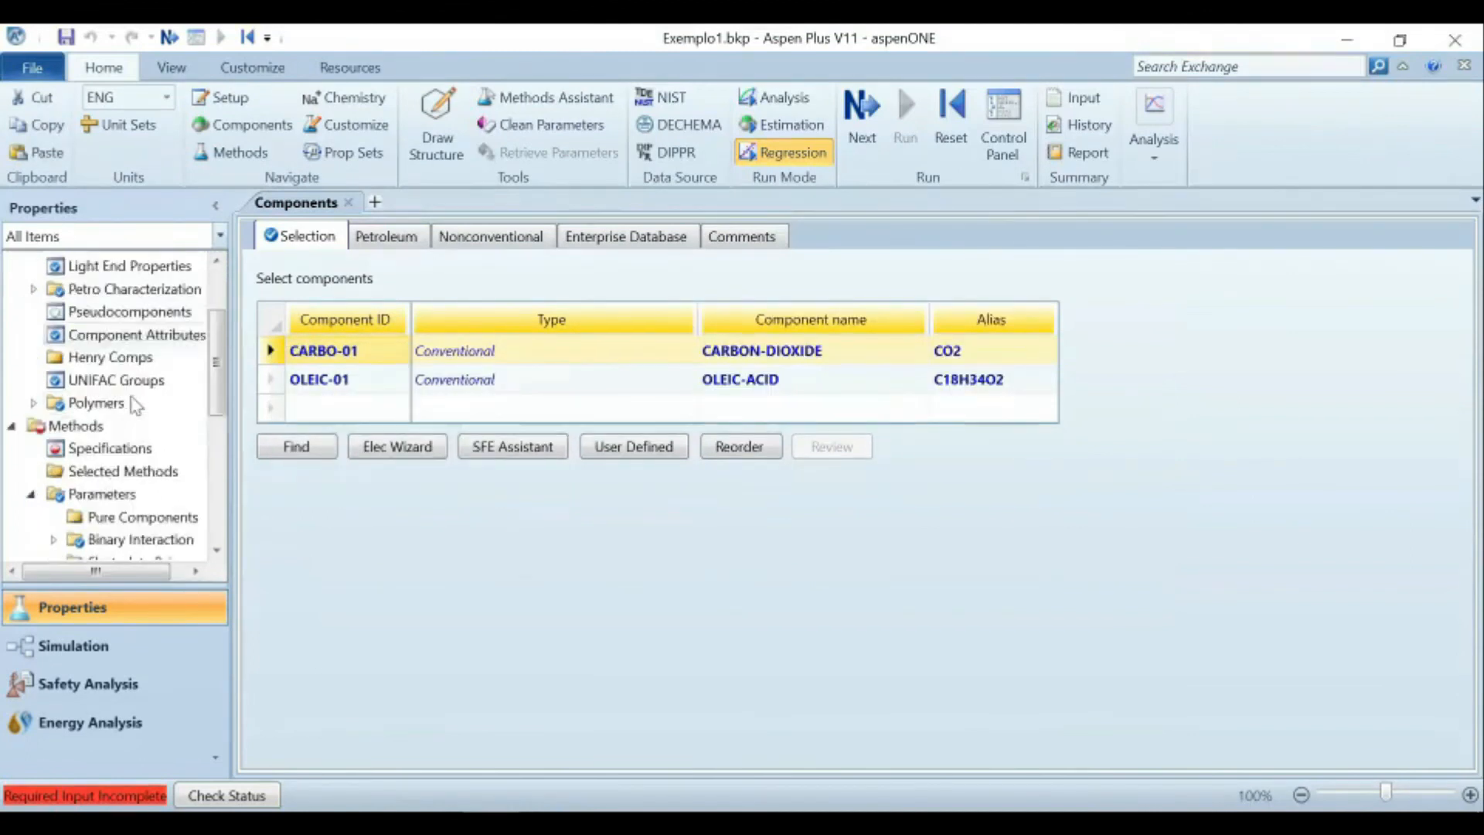
{"action": "scroll", "coordinate": [136, 404], "scroll_direction": "down", "scroll_amount": 1}
{"action": "left_click", "coordinate": [131, 394]}
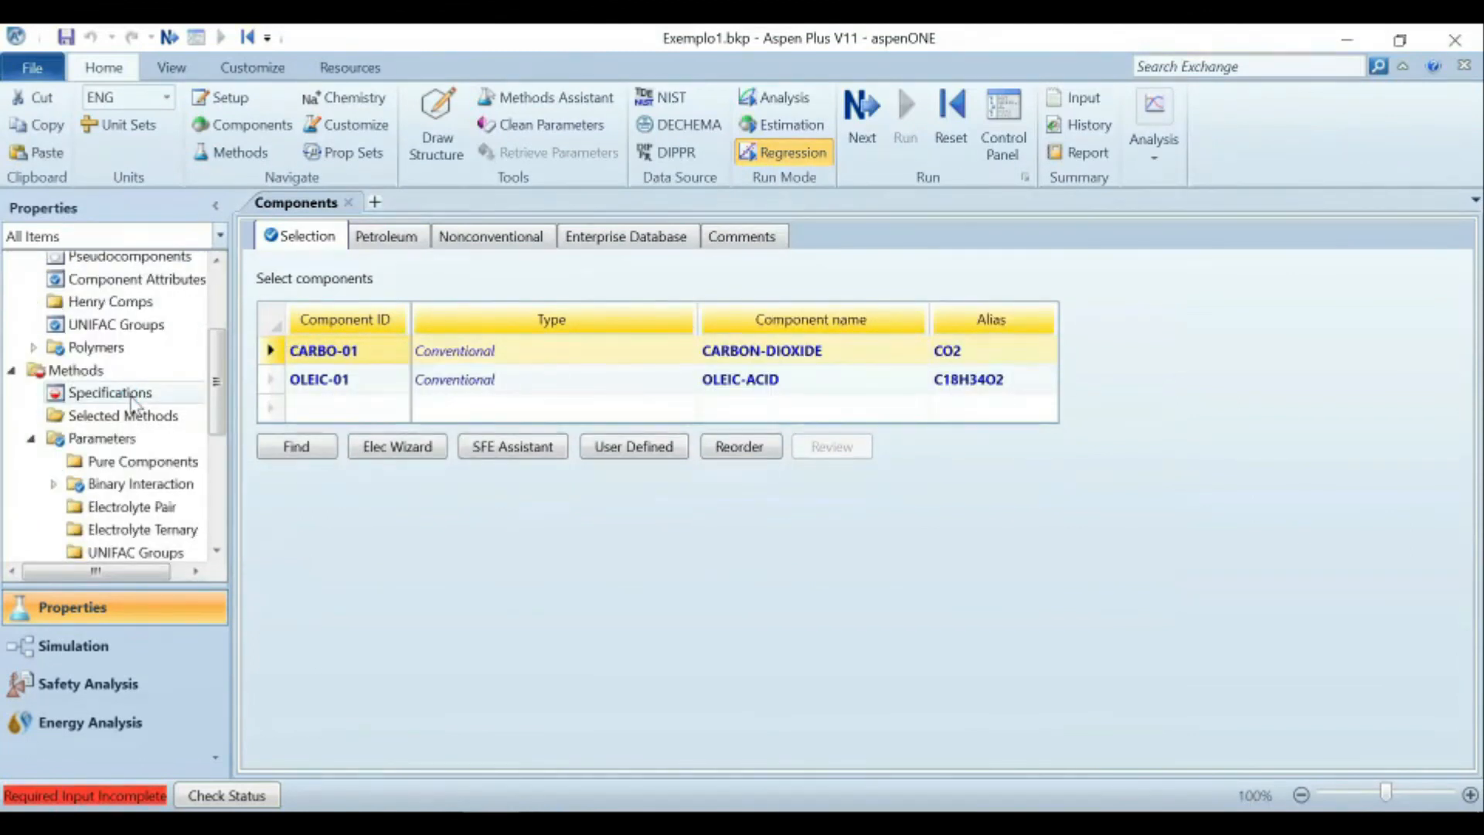
{"action": "left_click", "coordinate": [548, 329]}
{"action": "scroll", "coordinate": [495, 619], "scroll_direction": "down", "scroll_amount": 5}
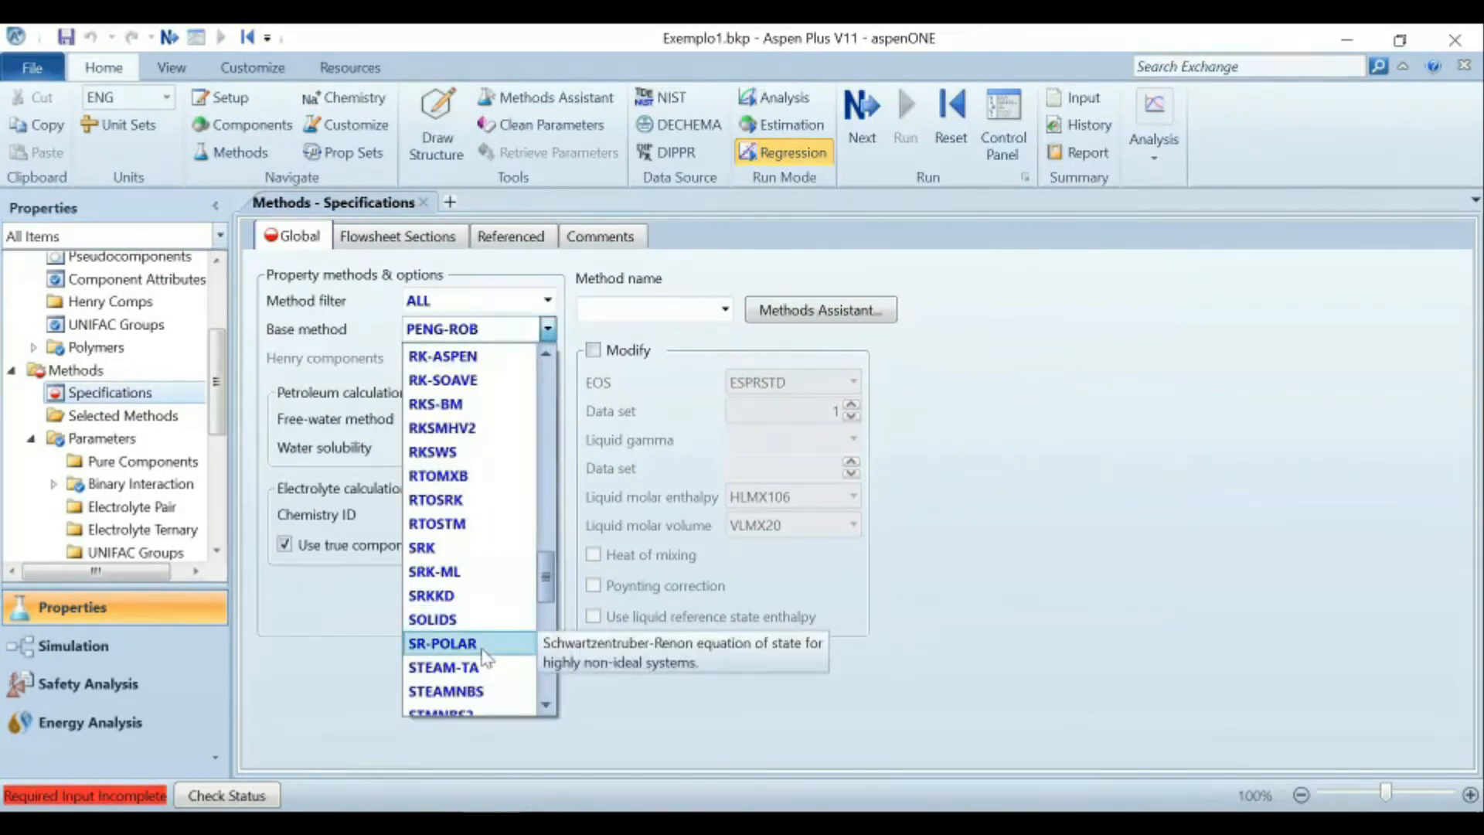
{"action": "left_click", "coordinate": [456, 643]}
Accept the databank values of the HOCETA-1 binary interaction parameters and look over the remaining method, data and regression entries.
{"action": "scroll", "coordinate": [91, 427], "scroll_direction": "down", "scroll_amount": 3}
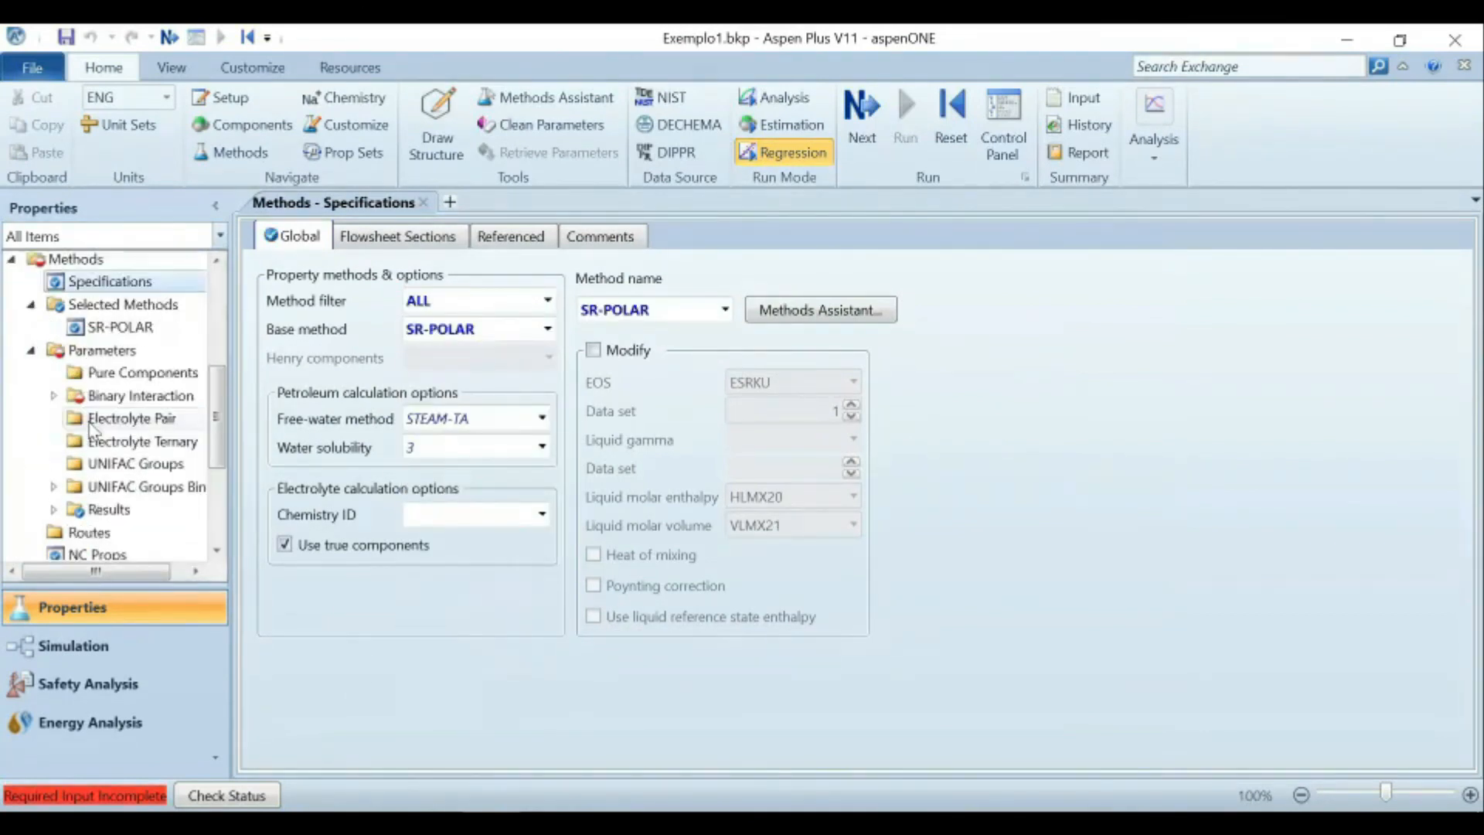
{"action": "left_click", "coordinate": [53, 395]}
{"action": "left_click", "coordinate": [855, 131]}
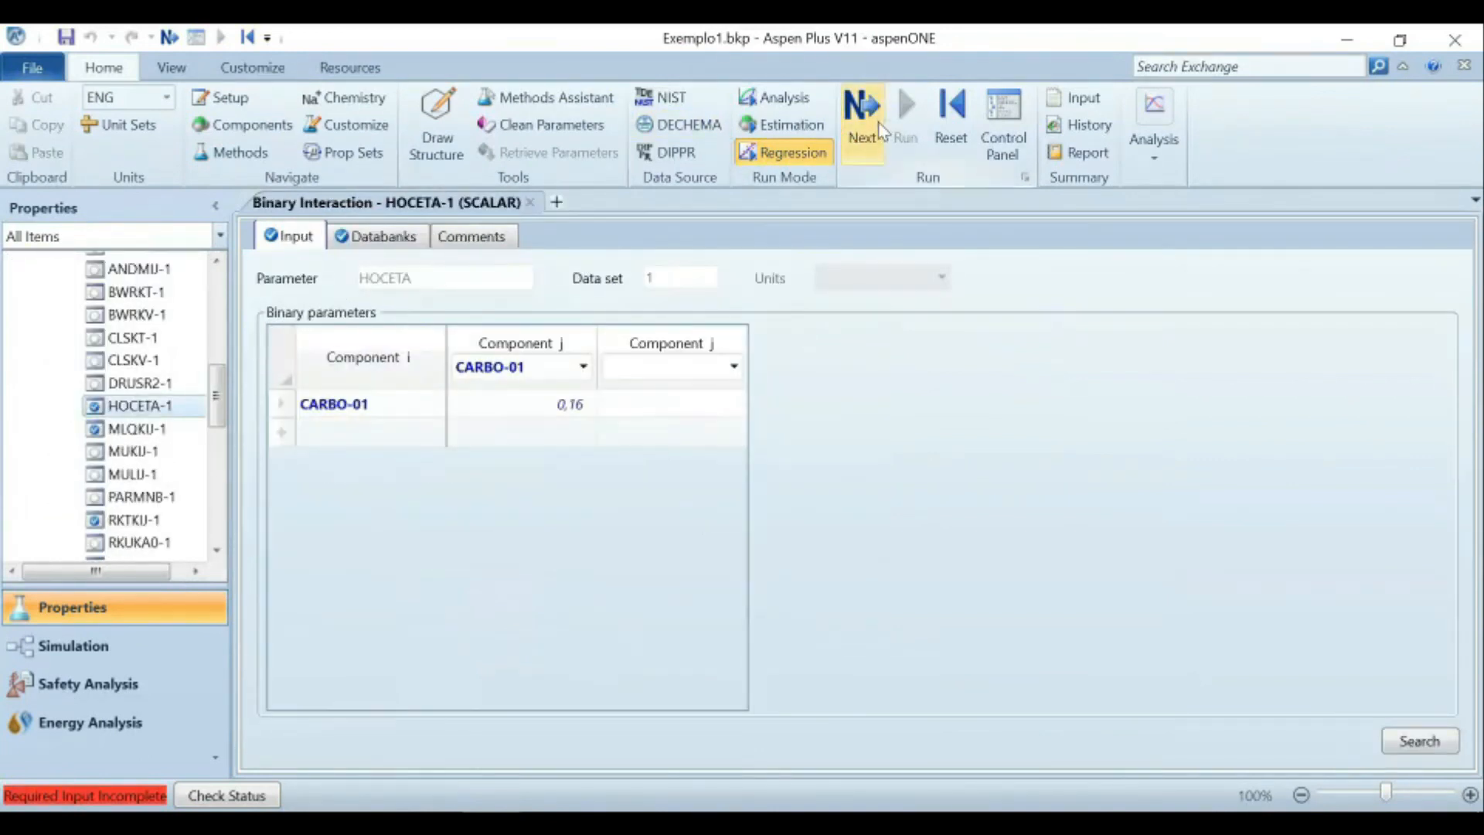
{"action": "scroll", "coordinate": [93, 531], "scroll_direction": "down", "scroll_amount": 6}
{"action": "scroll", "coordinate": [92, 529], "scroll_direction": "up", "scroll_amount": 4}
{"action": "scroll", "coordinate": [93, 530], "scroll_direction": "up", "scroll_amount": 6}
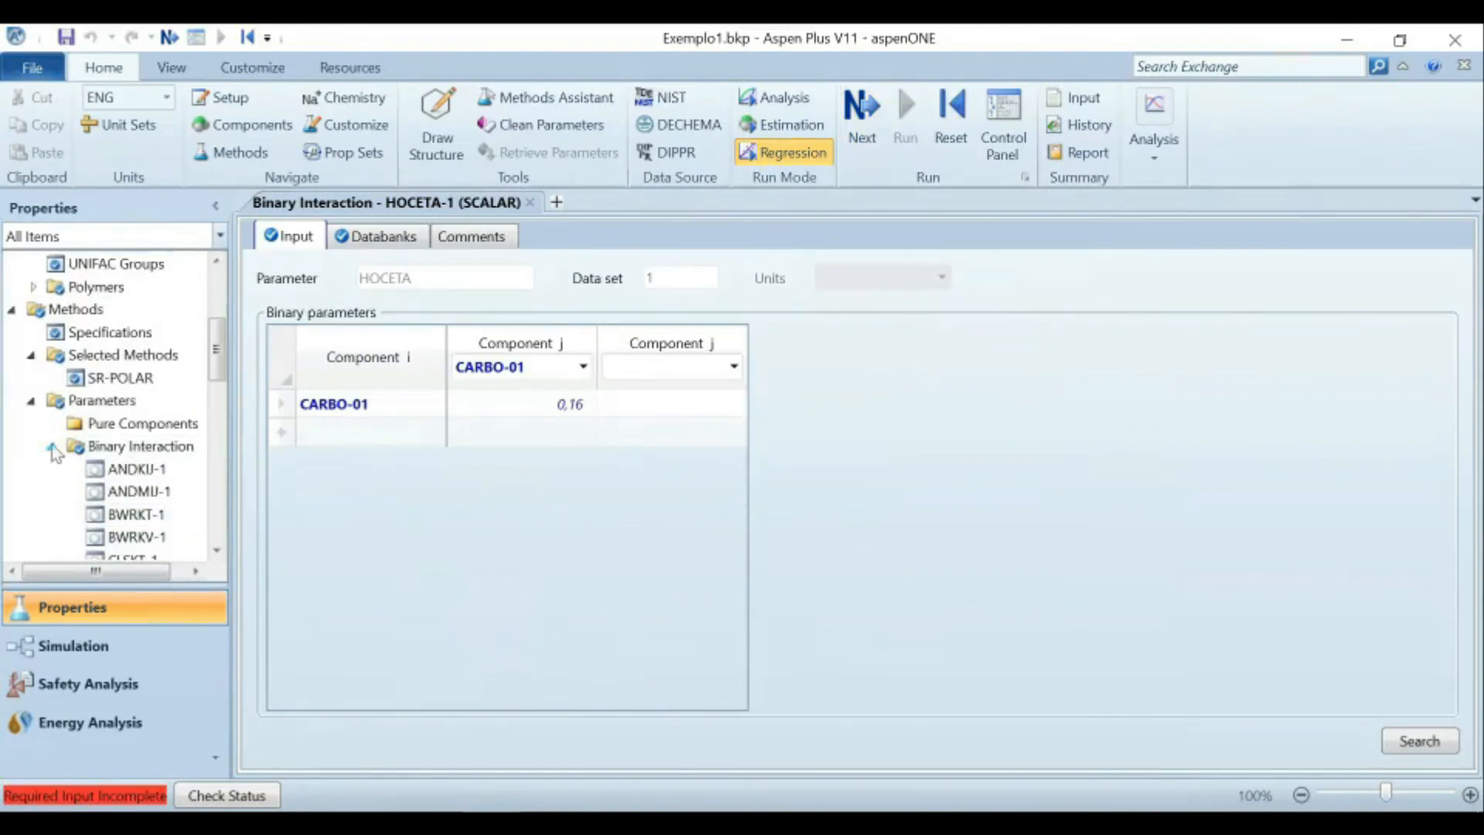
{"action": "left_click", "coordinate": [52, 446]}
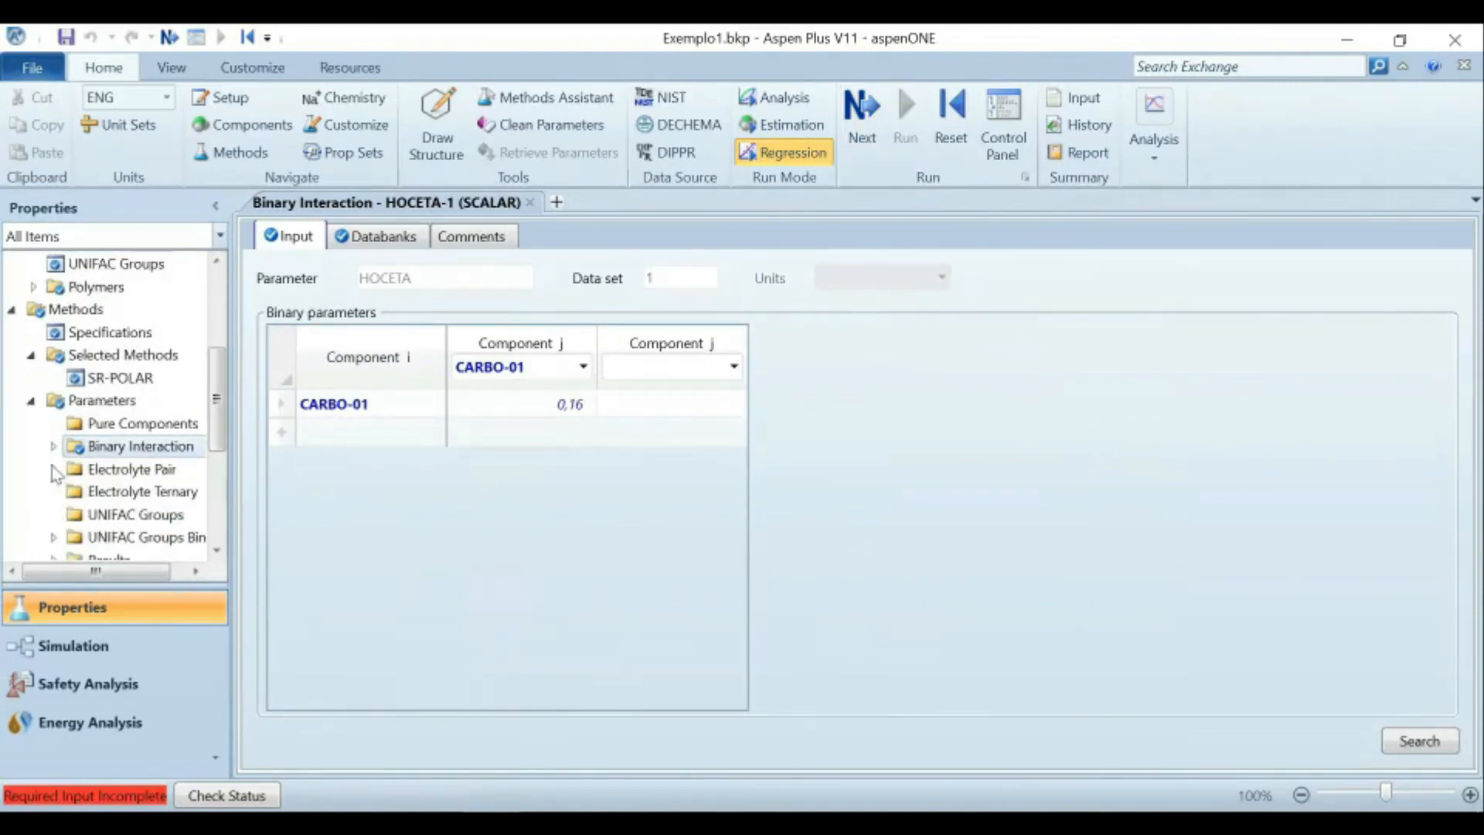
{"action": "scroll", "coordinate": [52, 473], "scroll_direction": "down", "scroll_amount": 3}
{"action": "scroll", "coordinate": [51, 472], "scroll_direction": "down", "scroll_amount": 2}
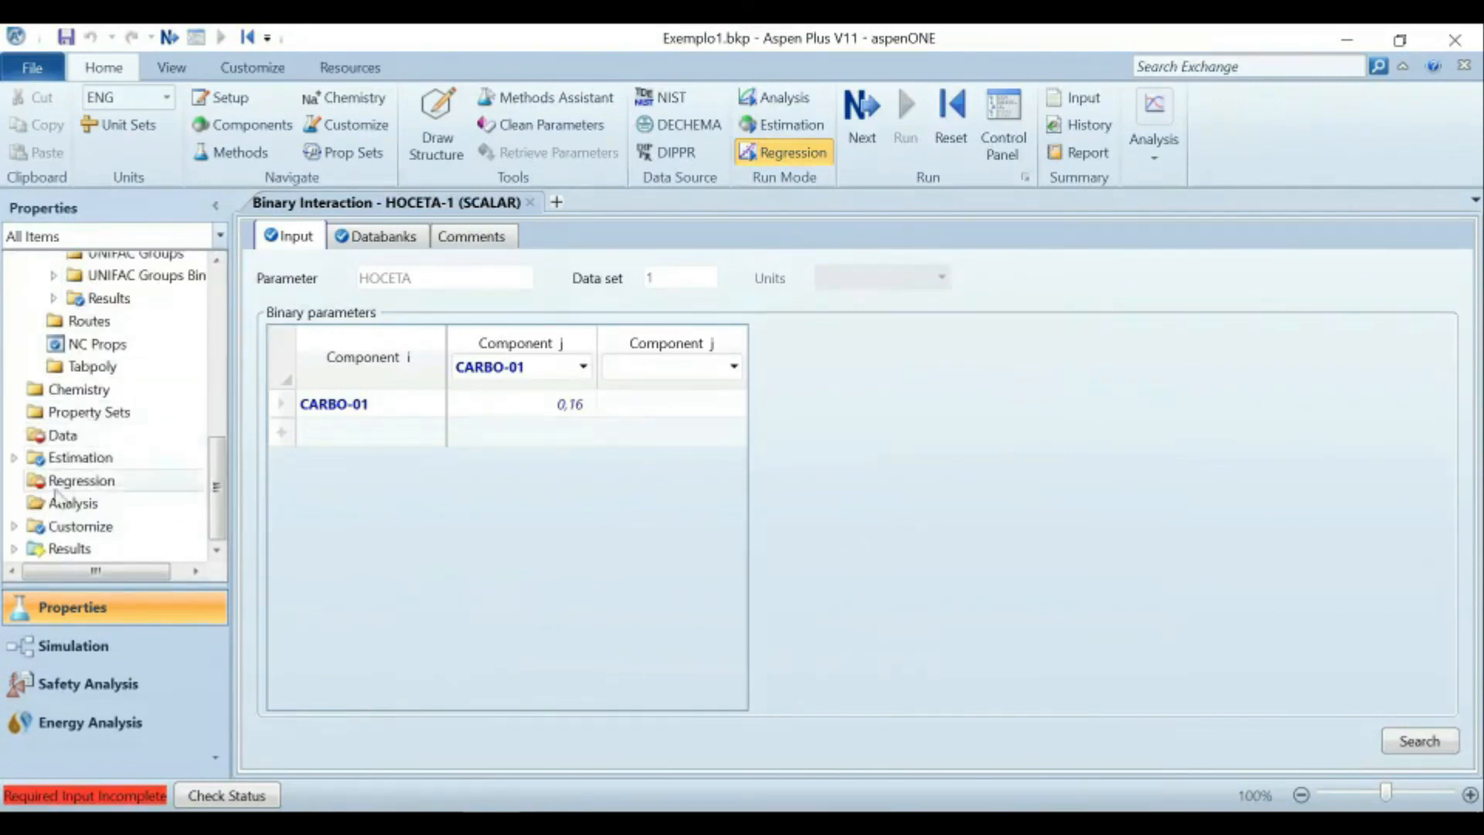
{"action": "scroll", "coordinate": [73, 447], "scroll_direction": "up", "scroll_amount": 4}
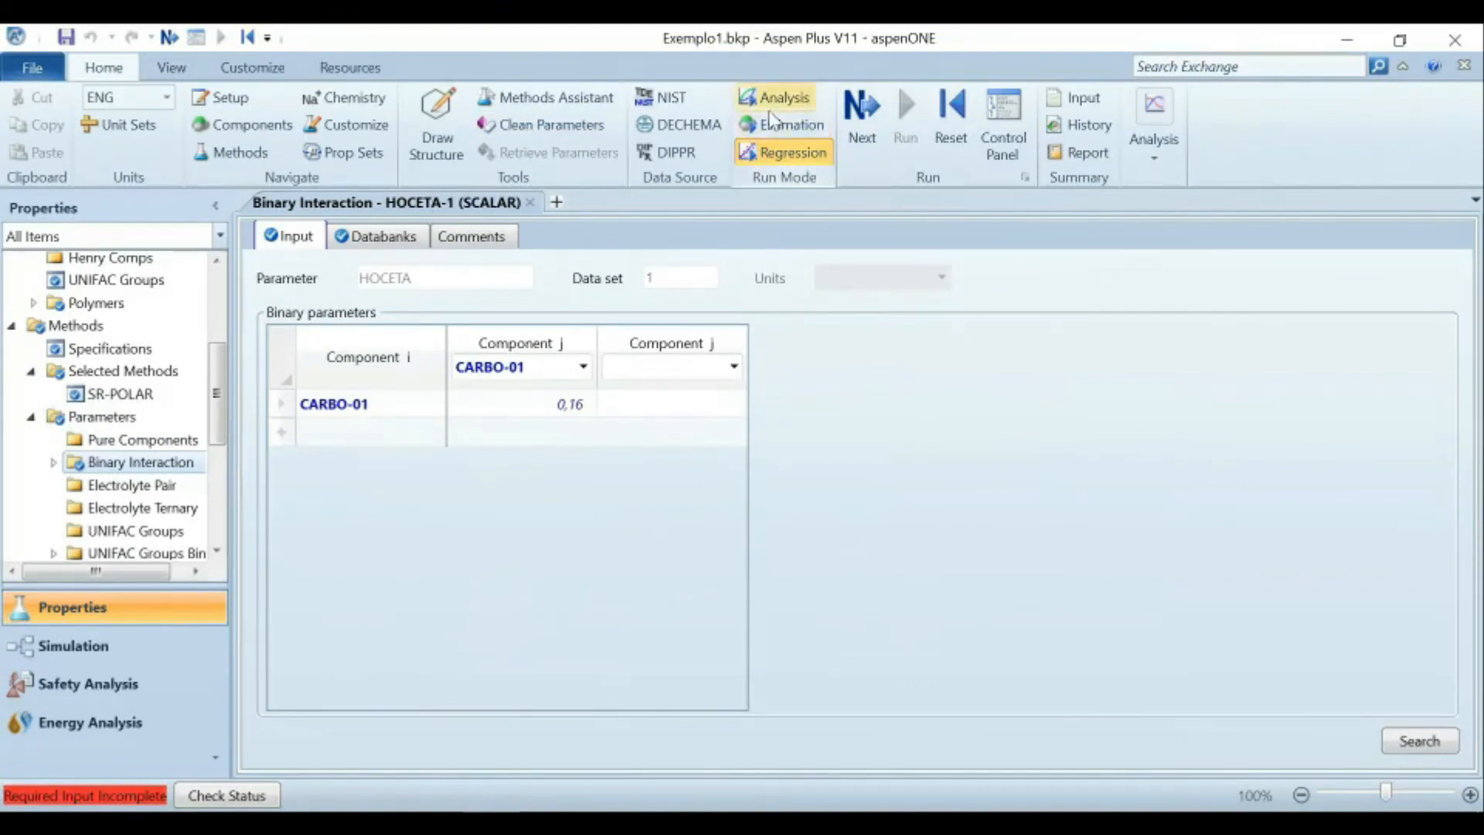
Retrieve binary mixture data for CARBO-01 and OLEIC-01 from the NIST ThermoData Engine.
{"action": "left_click", "coordinate": [663, 98]}
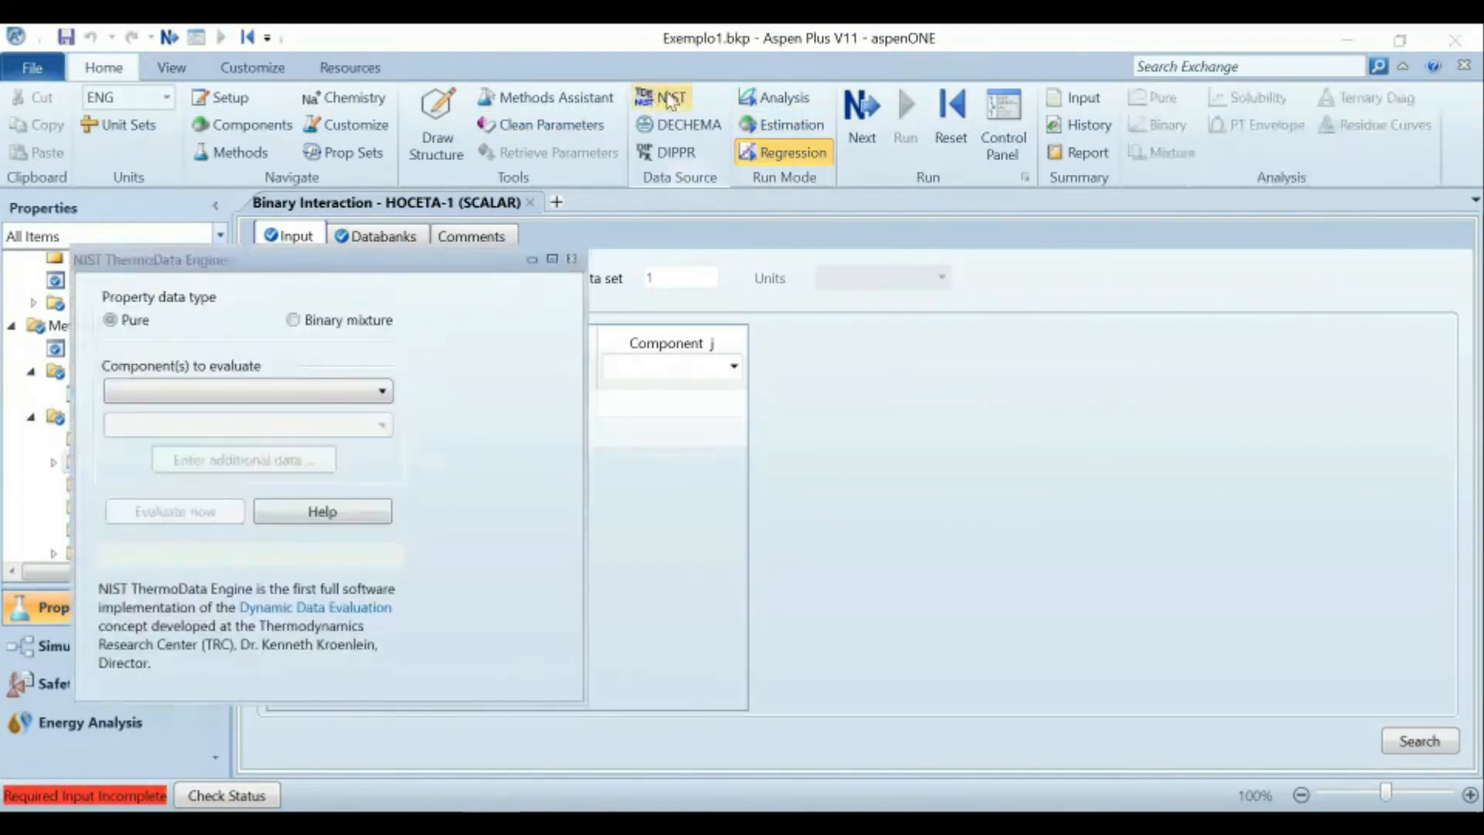
{"action": "left_click", "coordinate": [355, 320]}
{"action": "left_click", "coordinate": [382, 391]}
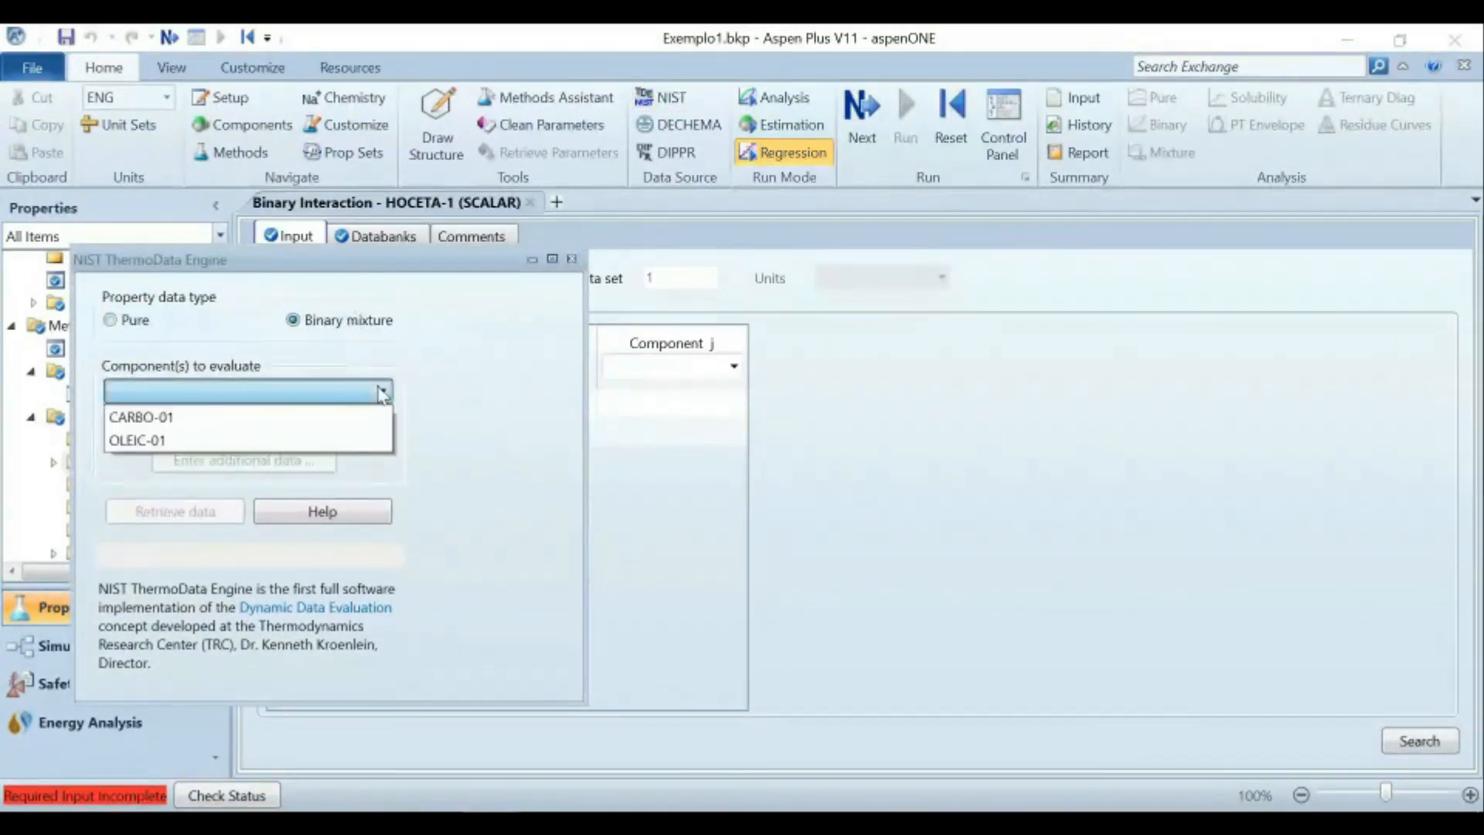
{"action": "left_click", "coordinate": [324, 418]}
{"action": "left_click", "coordinate": [382, 425]}
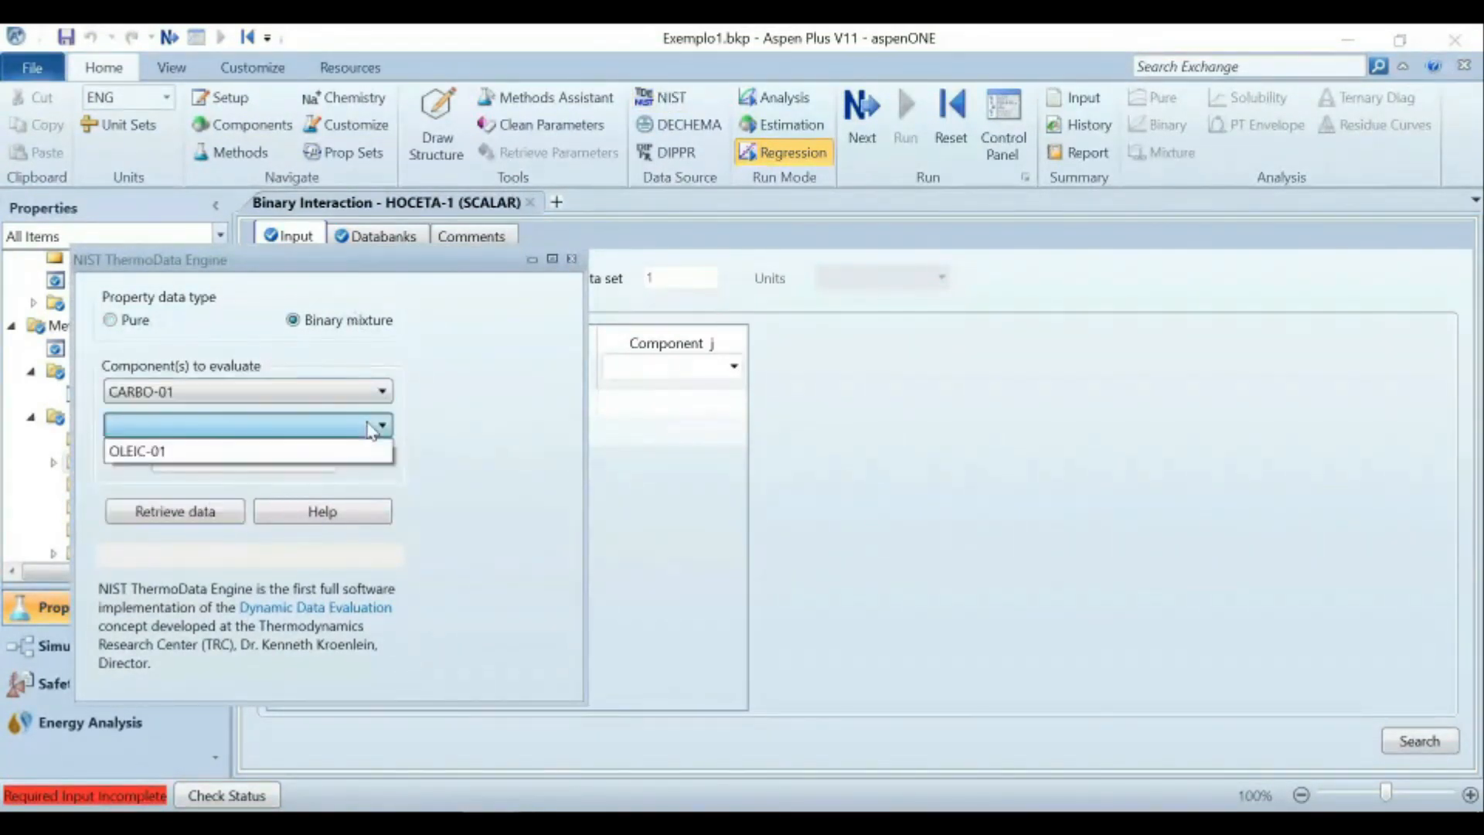
{"action": "left_click", "coordinate": [341, 451]}
{"action": "left_click", "coordinate": [207, 517]}
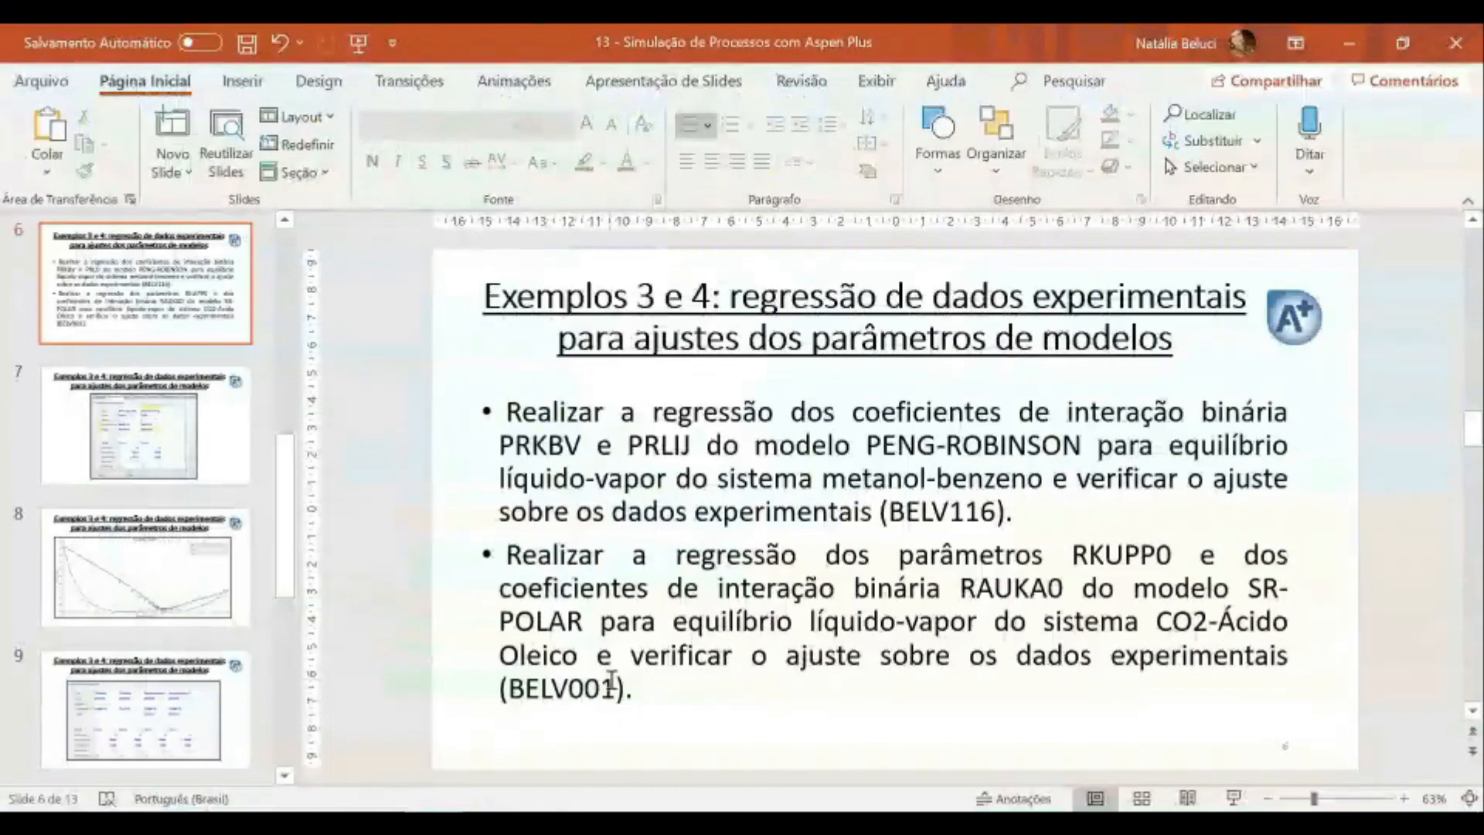
Switch to the PowerPoint presentation and check which experimental data set slide 6 specifies for the CO2–oleic acid regression.
{"action": "left_click_drag", "start_coordinate": [615, 688], "coordinate": [507, 688]}
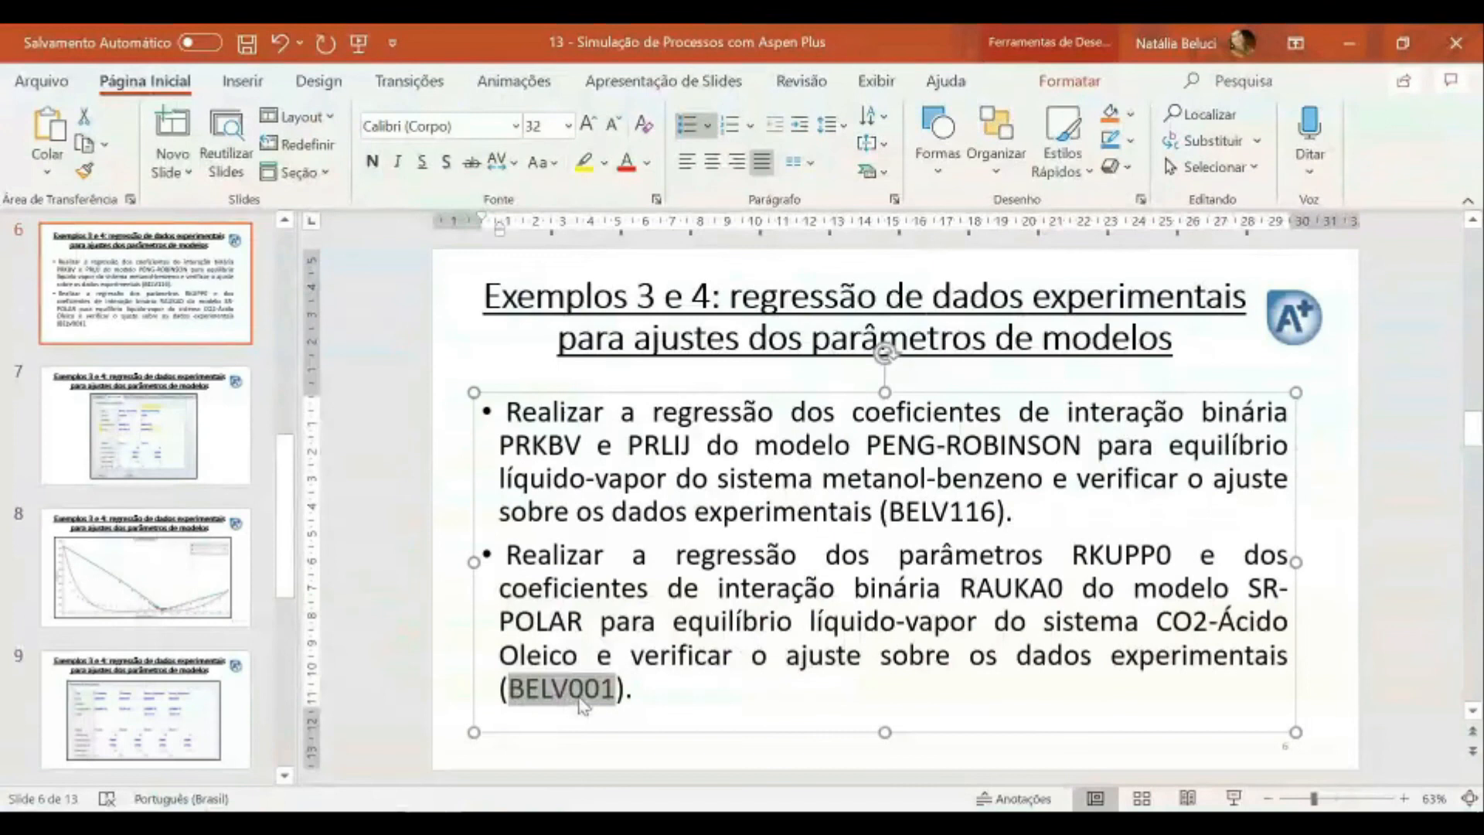
{"action": "mouse_move", "coordinate": [492, 821]}
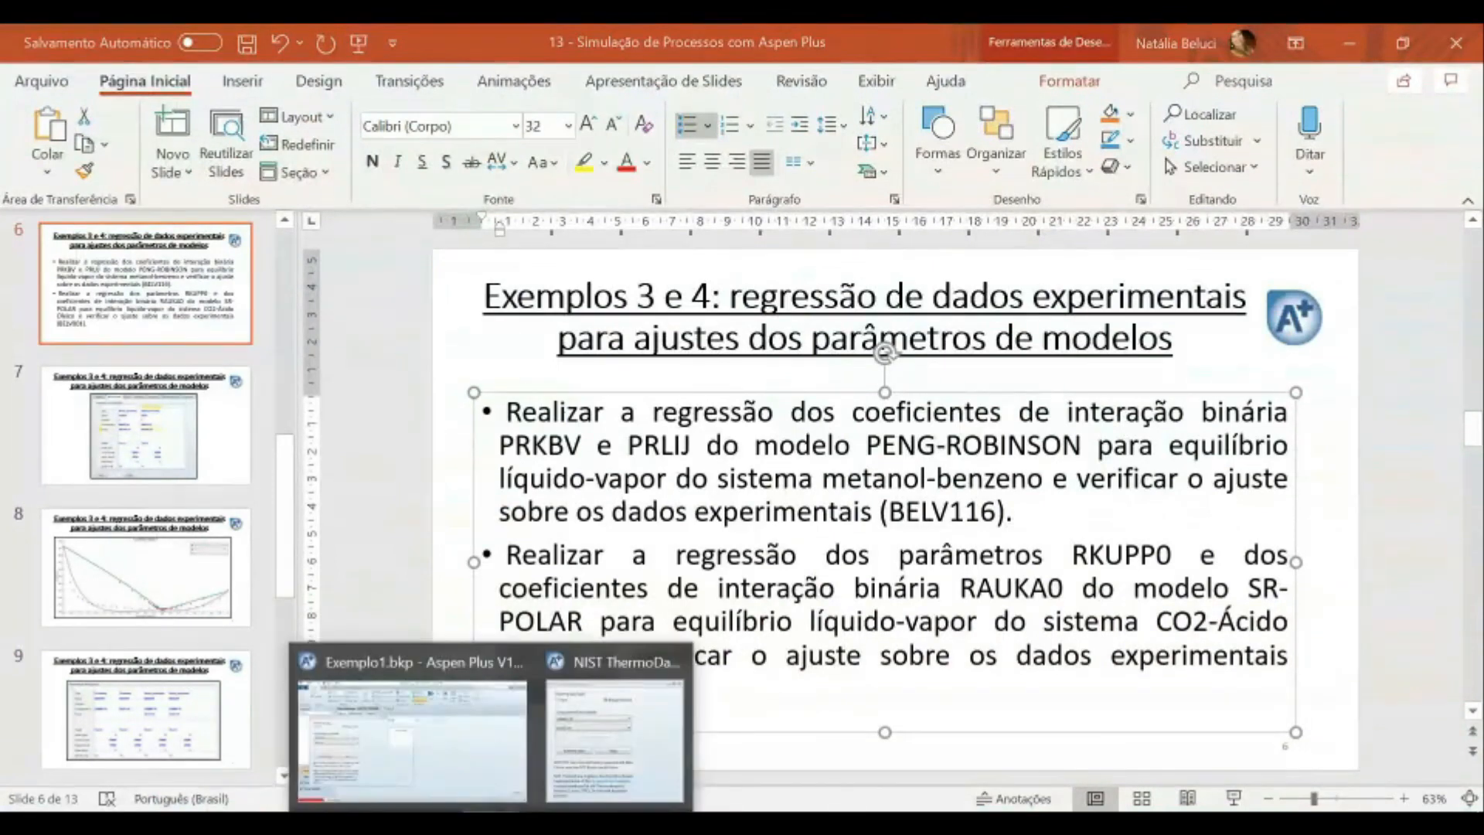
Switch back to Aspen Plus, close the NIST ThermoData Engine window and open the TDE binary results.
{"action": "left_click", "coordinate": [437, 739]}
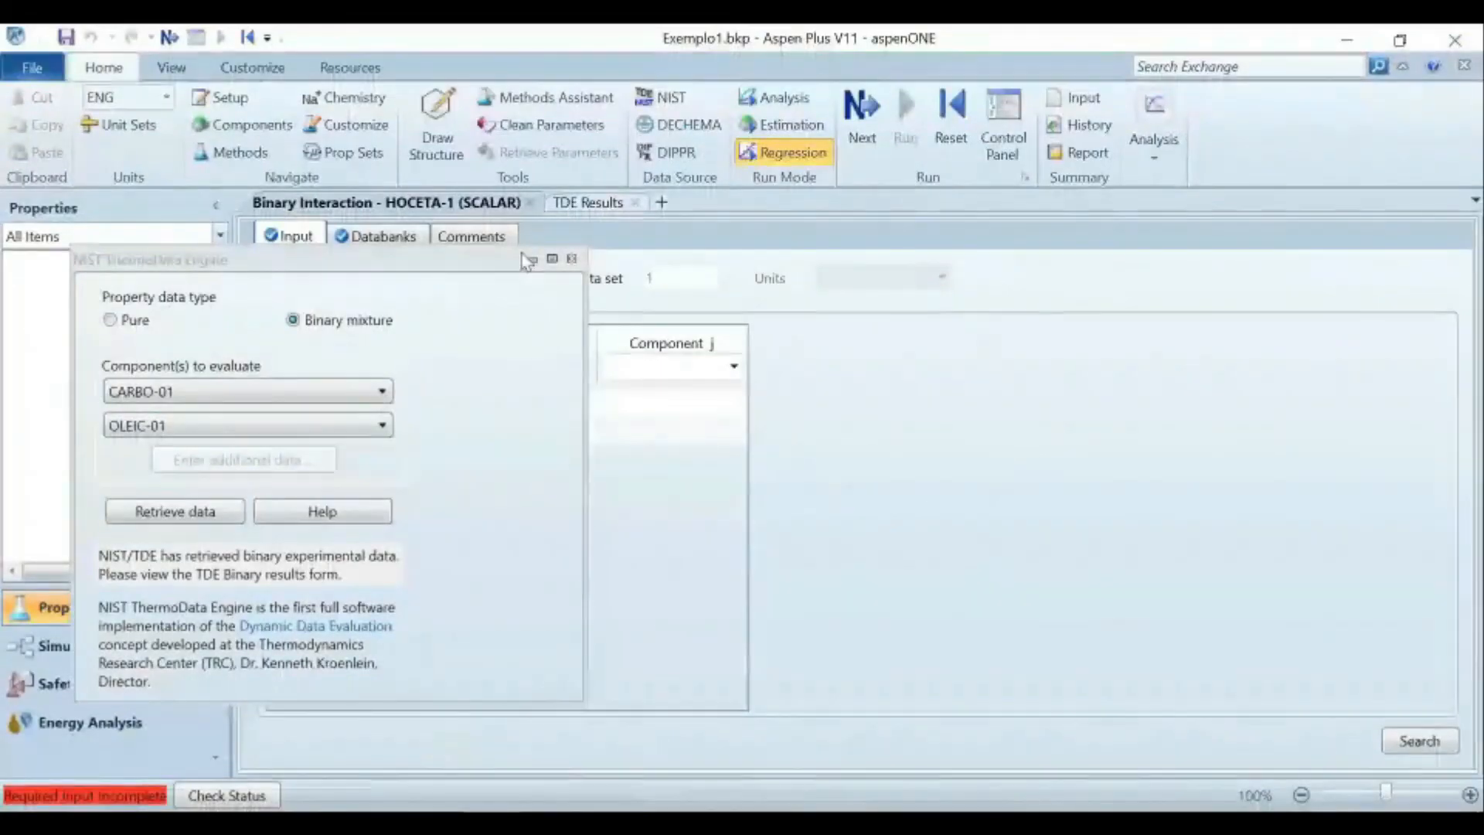
{"action": "left_click_drag", "start_coordinate": [375, 269], "coordinate": [995, 340]}
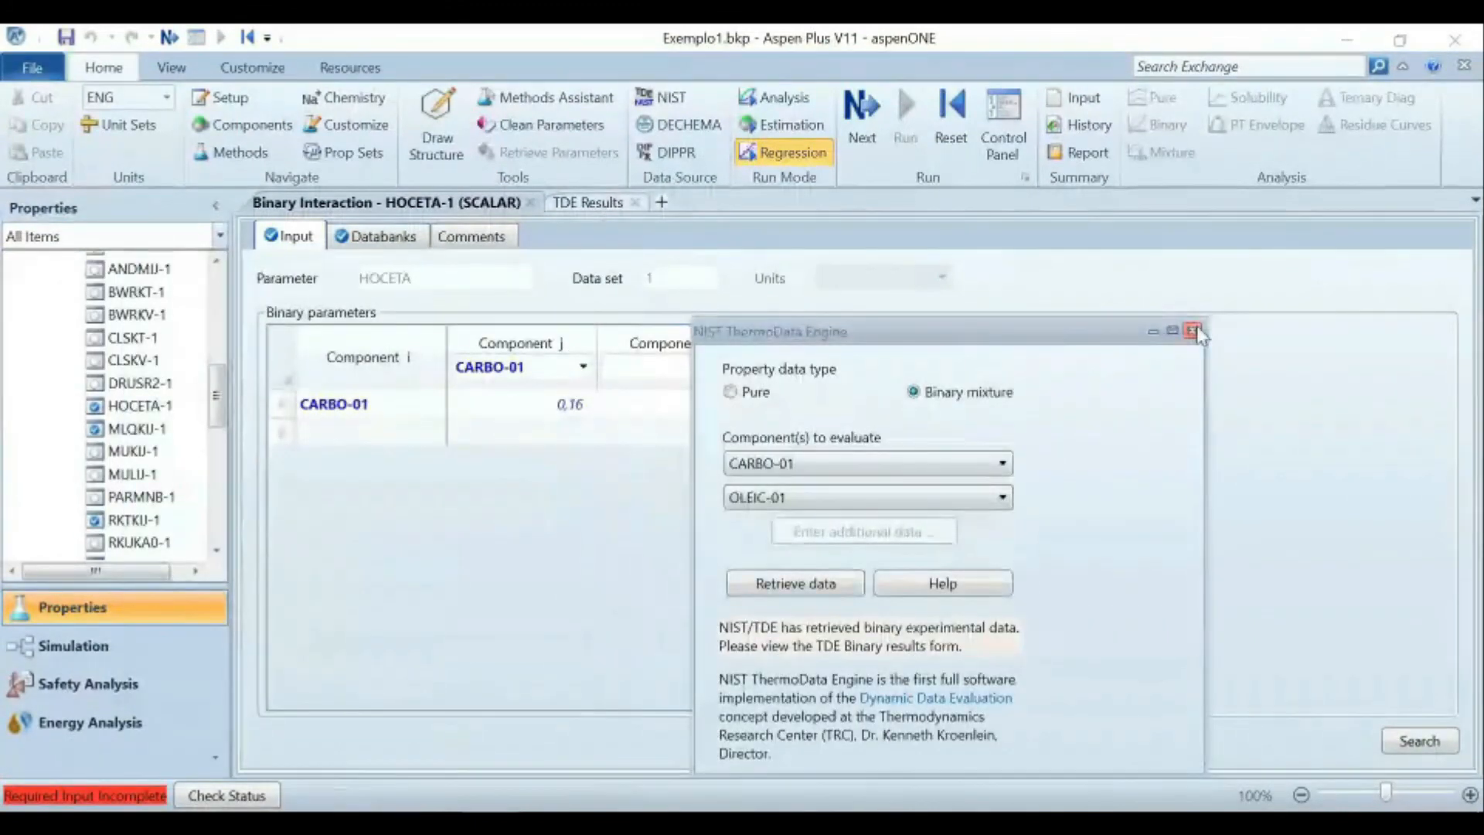
{"action": "left_click", "coordinate": [591, 205]}
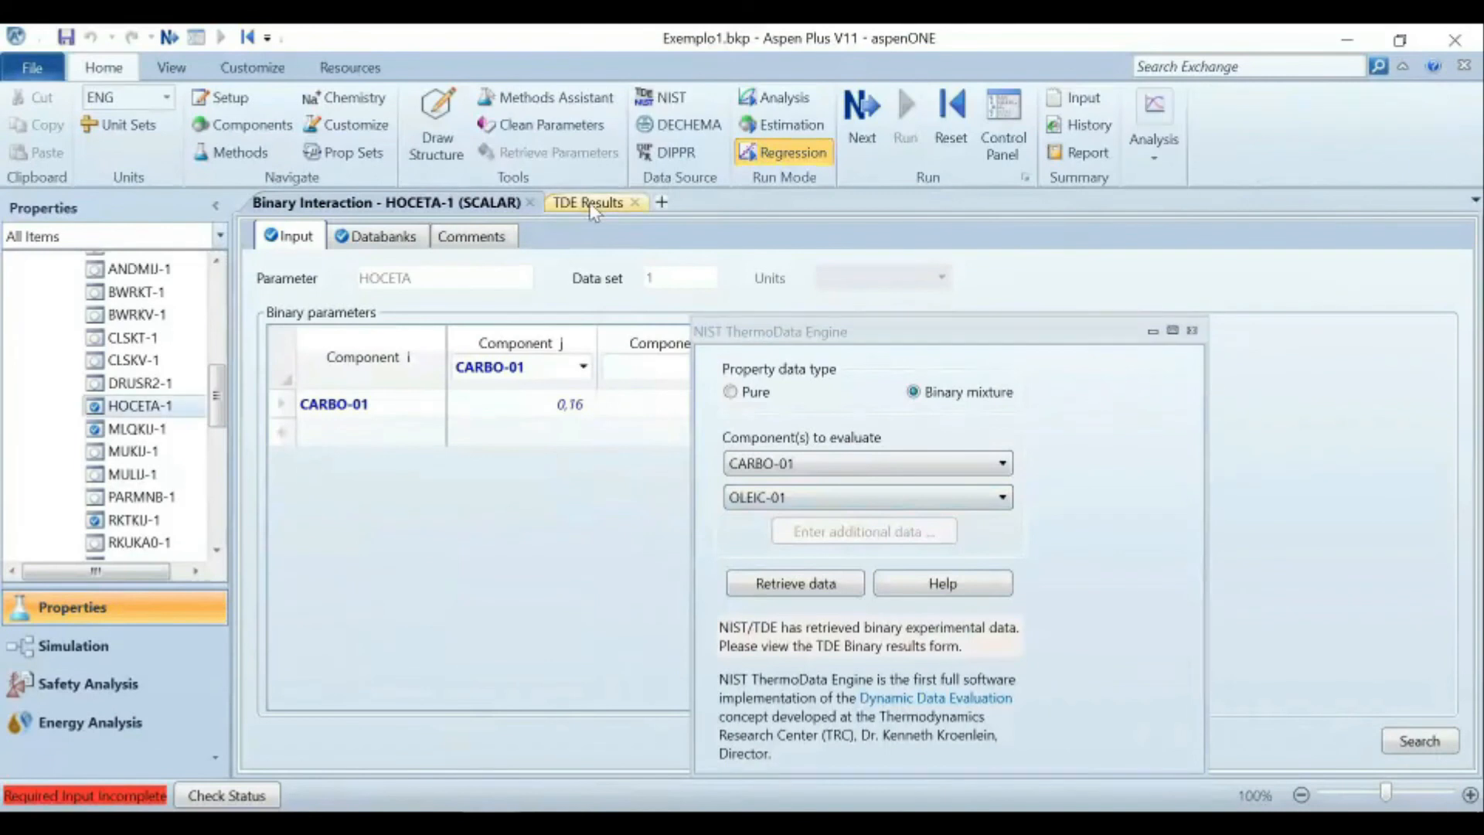
{"action": "left_click", "coordinate": [1199, 331]}
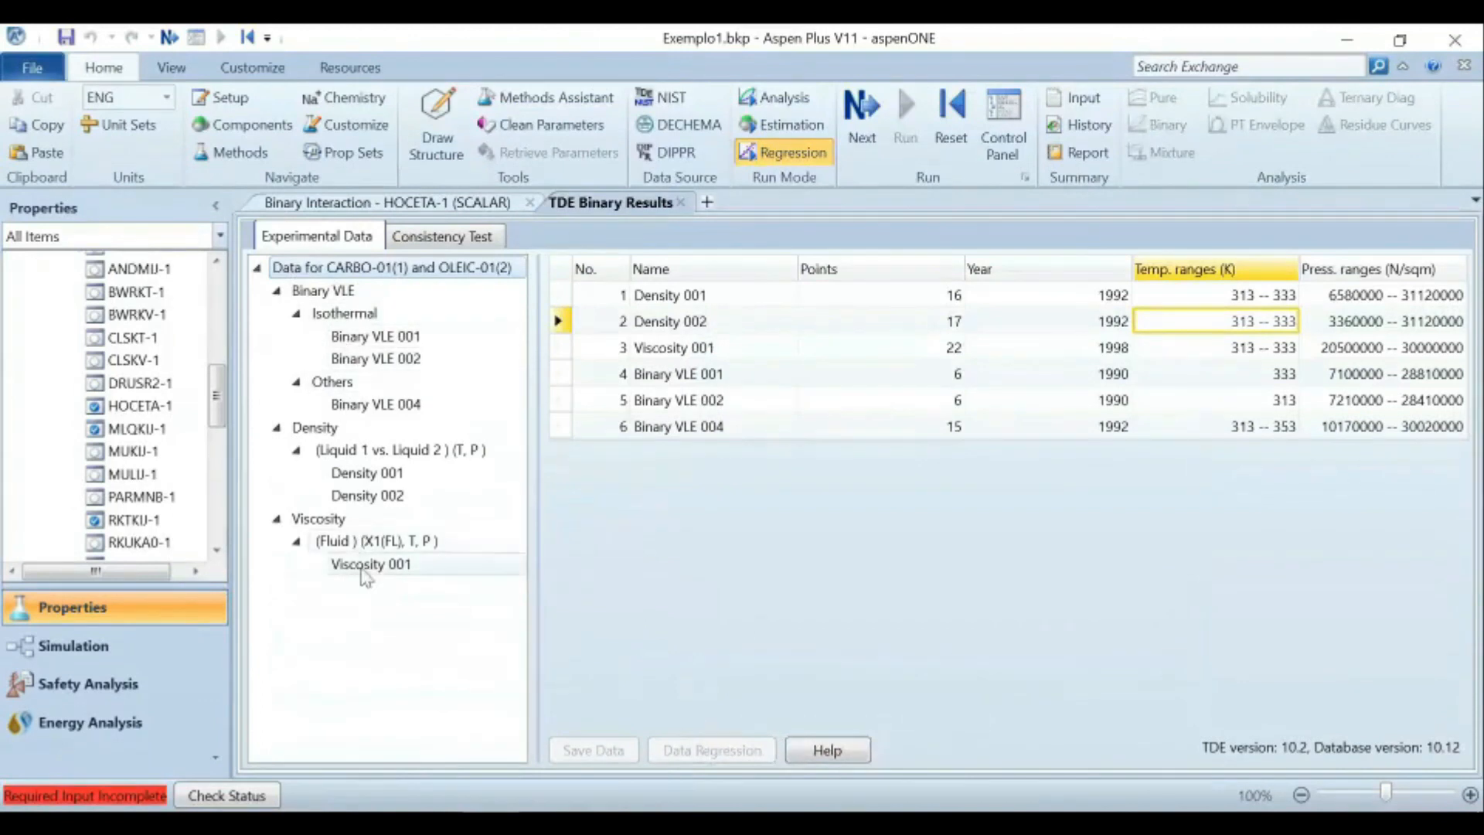
Compare the Binary VLE 001, 002 and 004 experimental data sets and their literature references.
{"action": "left_click", "coordinate": [388, 345]}
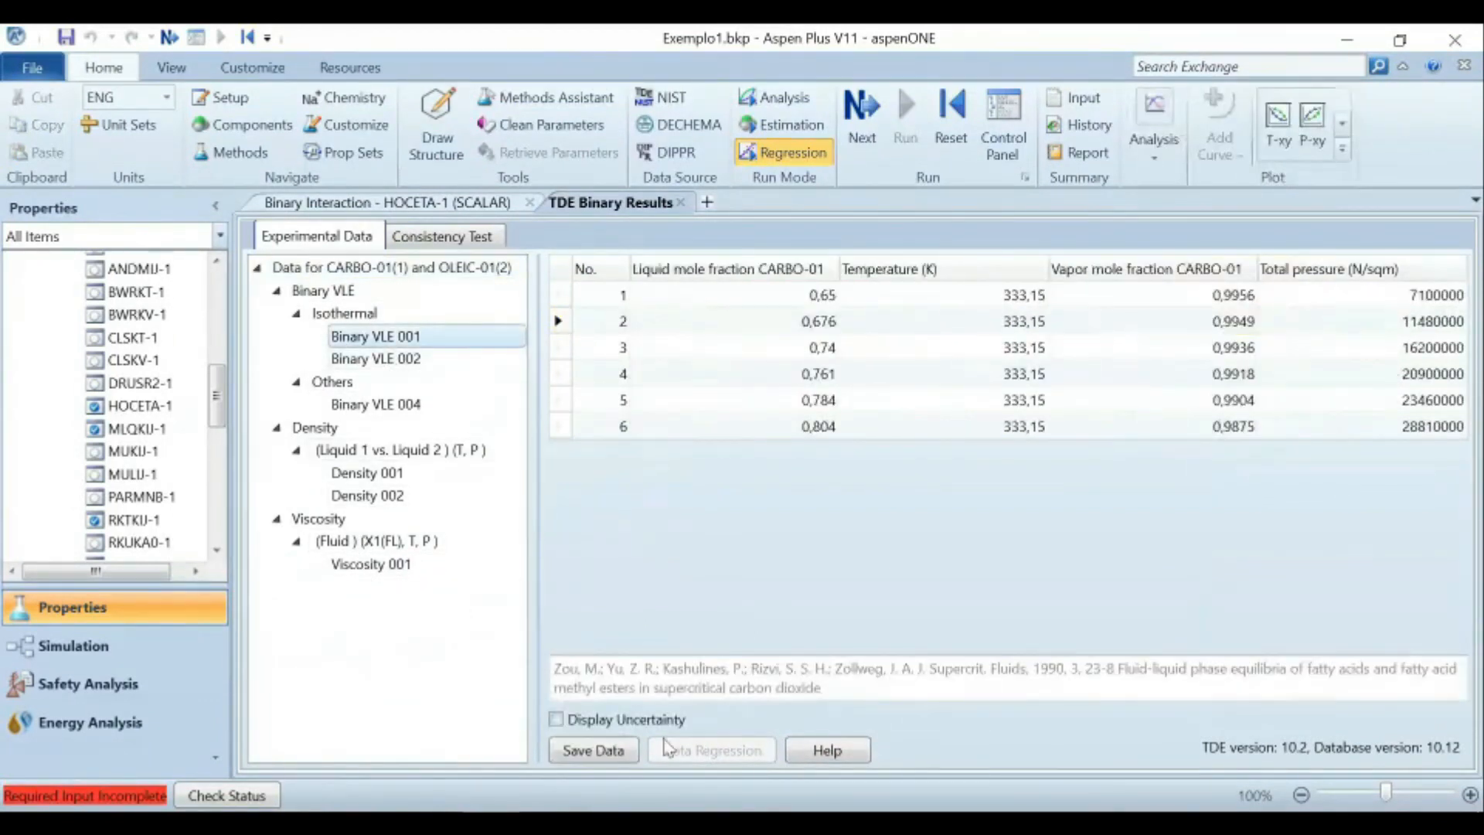
{"action": "left_click_drag", "start_coordinate": [816, 670], "coordinate": [1070, 684]}
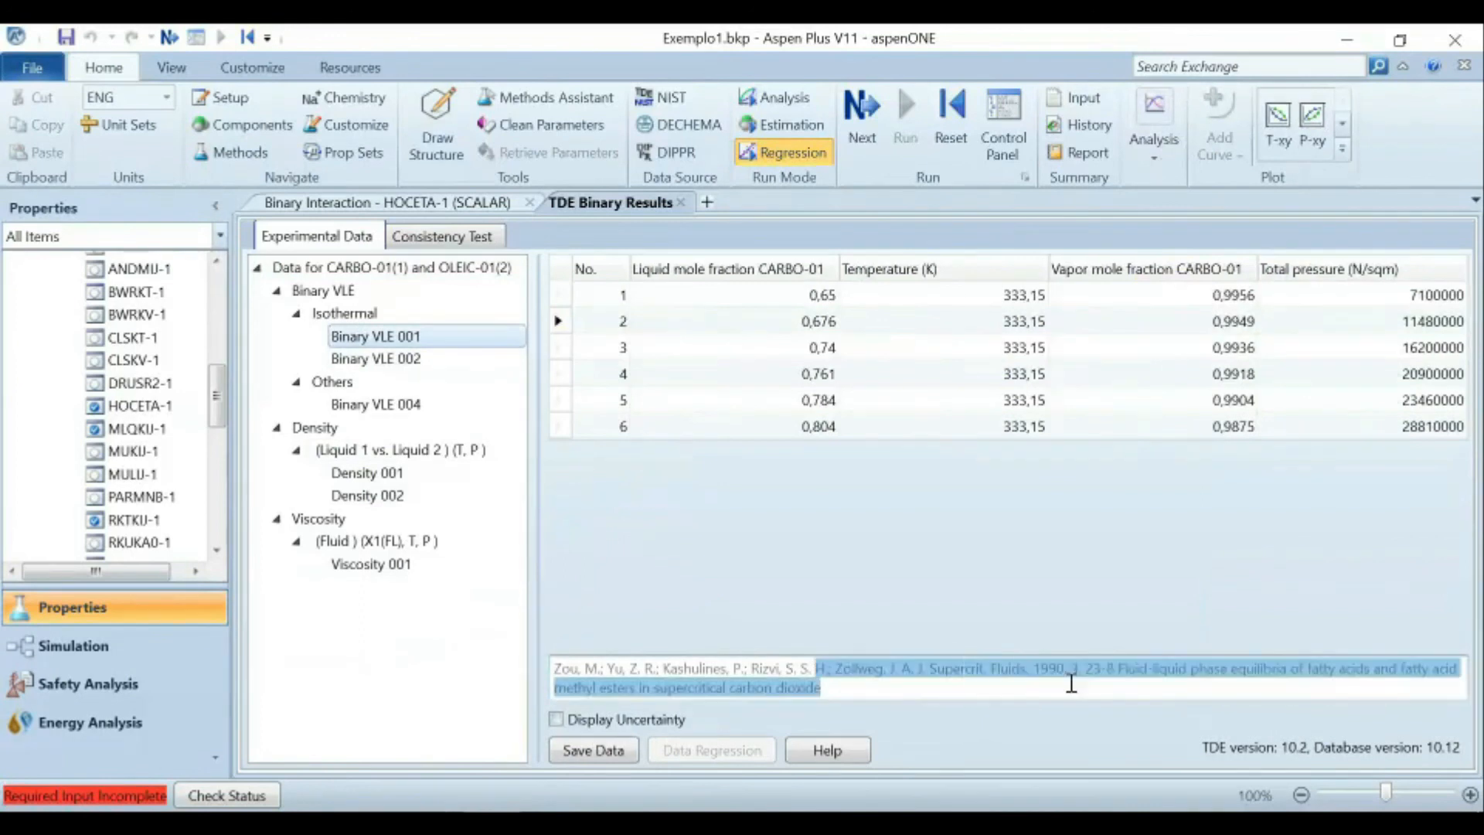
{"action": "left_click", "coordinate": [387, 367]}
{"action": "left_click", "coordinate": [396, 410]}
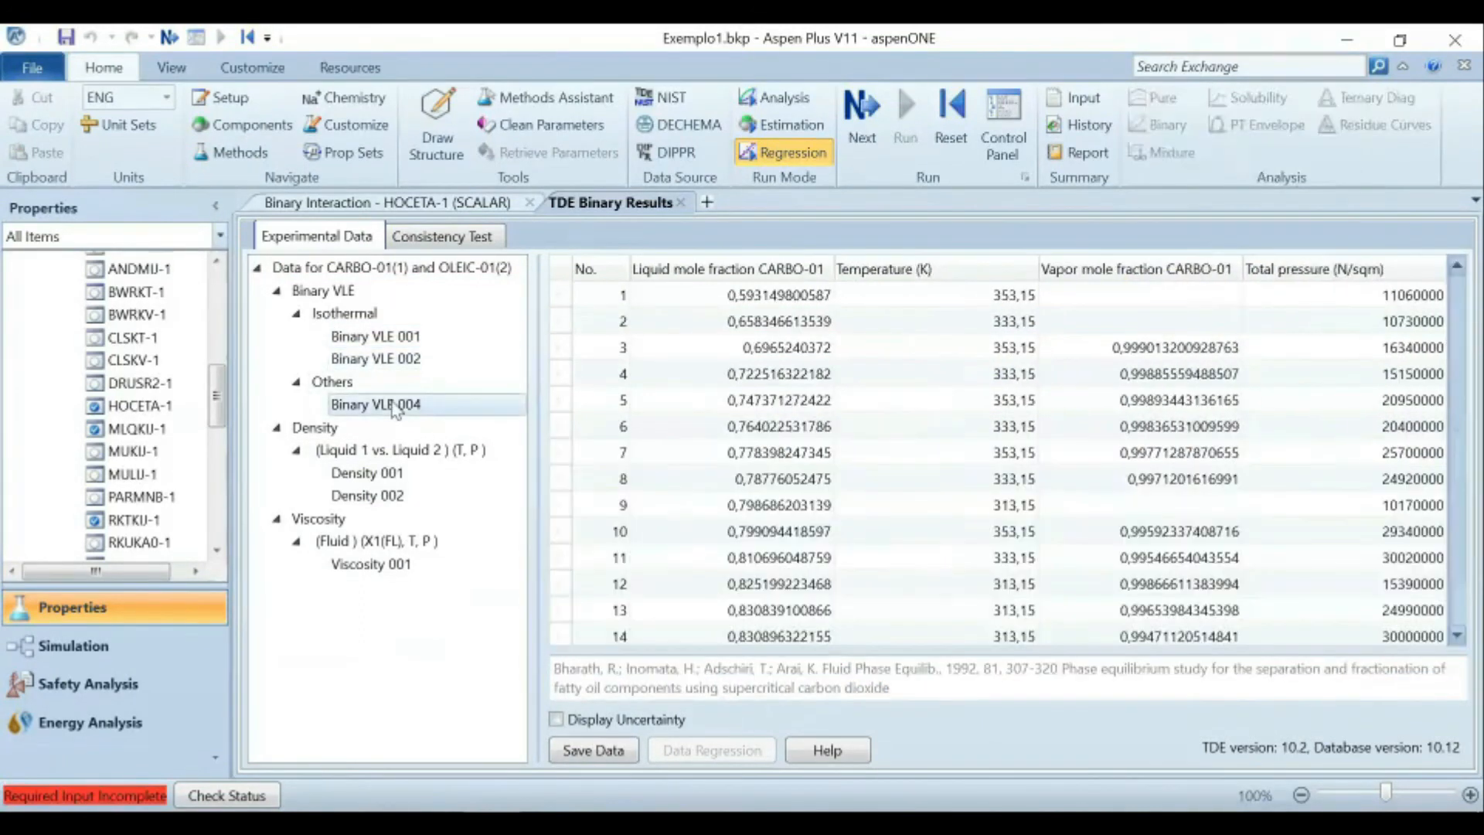
{"action": "left_click", "coordinate": [396, 364]}
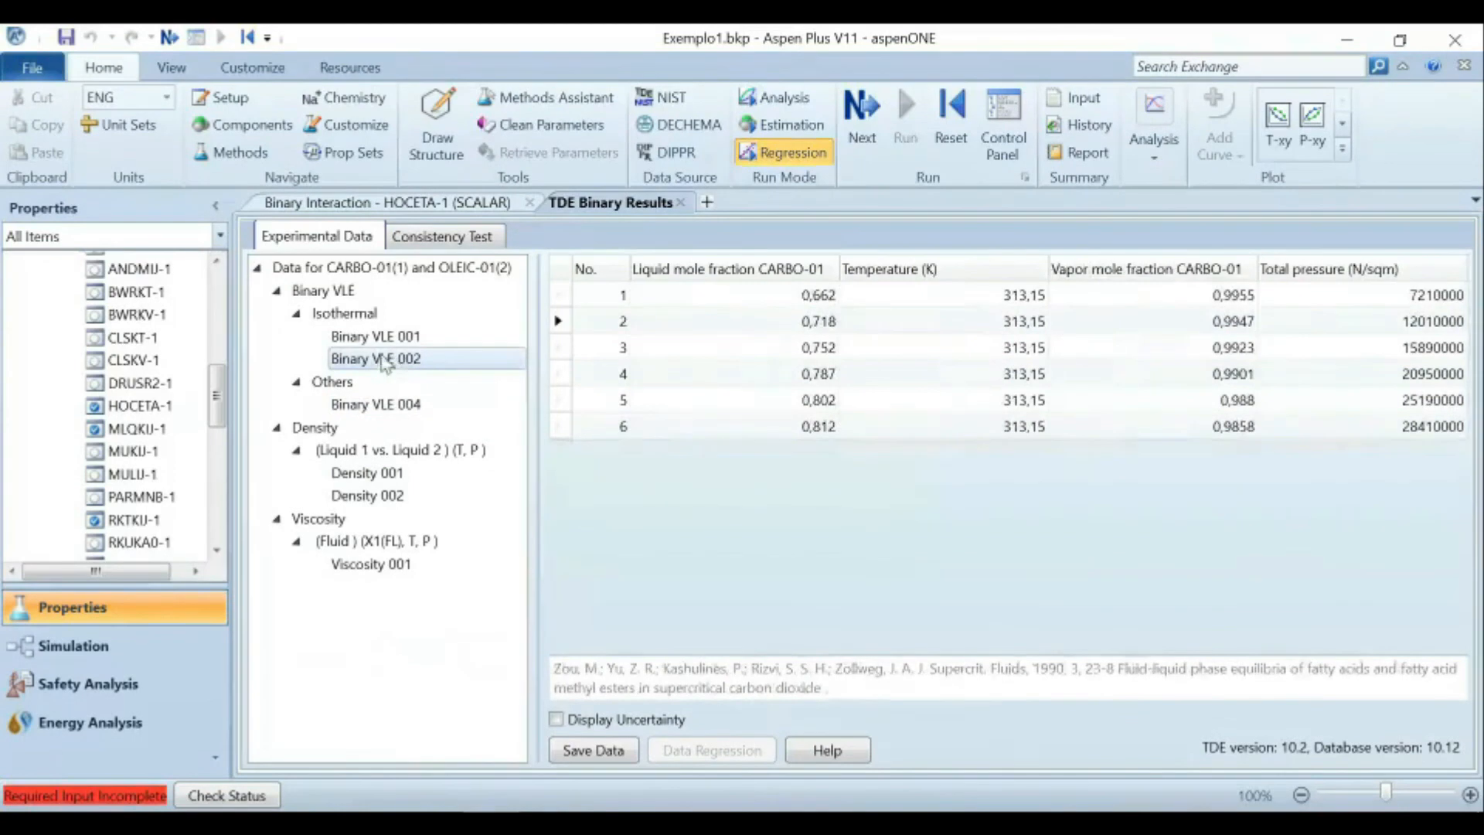
Save the Binary VLE 001 experimental data without uncertainty and preview the saved BVLE001 set as a P-xy diagram.
{"action": "left_click", "coordinate": [386, 341]}
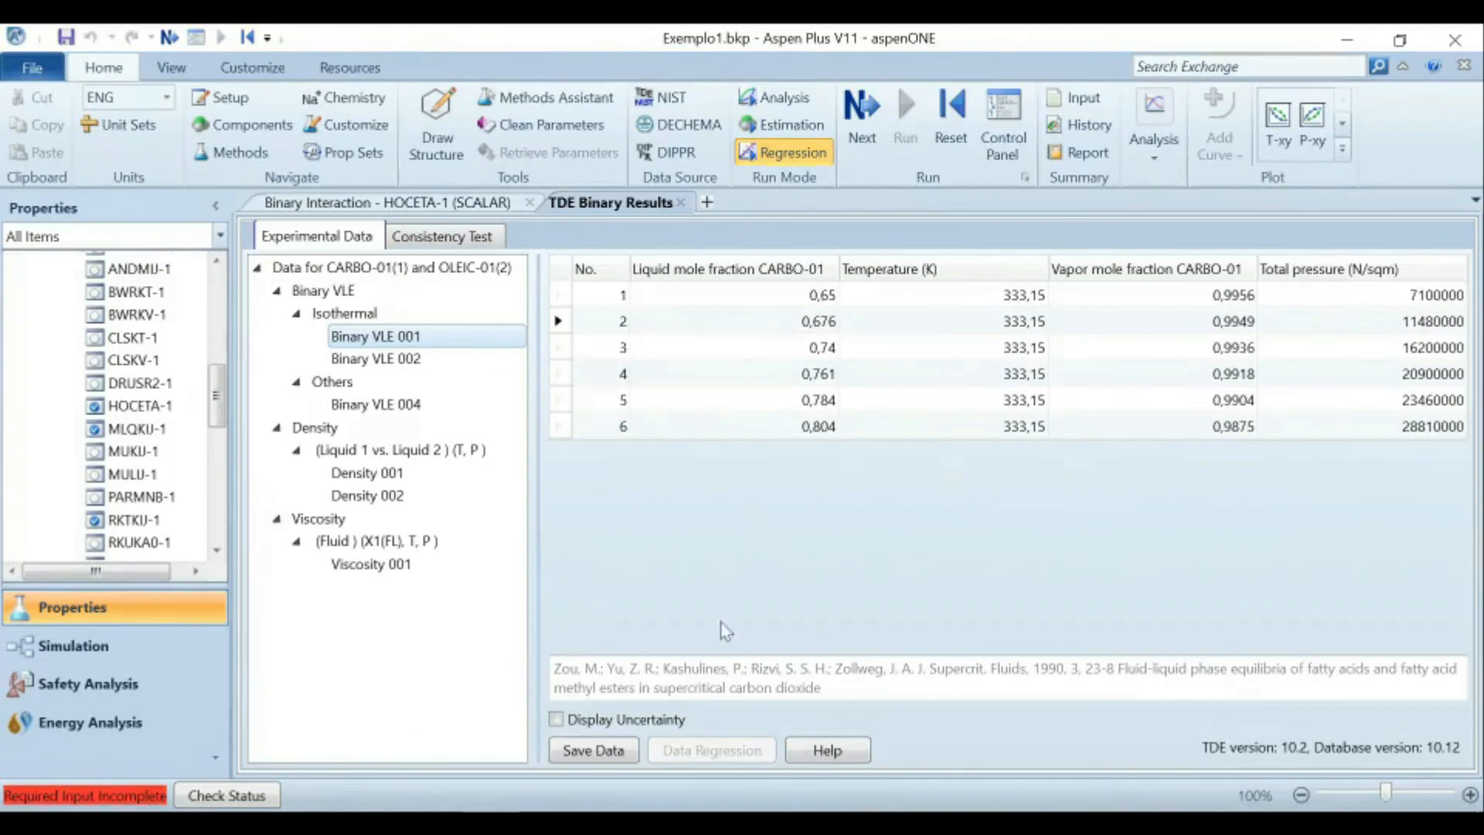
{"action": "left_click", "coordinate": [616, 753]}
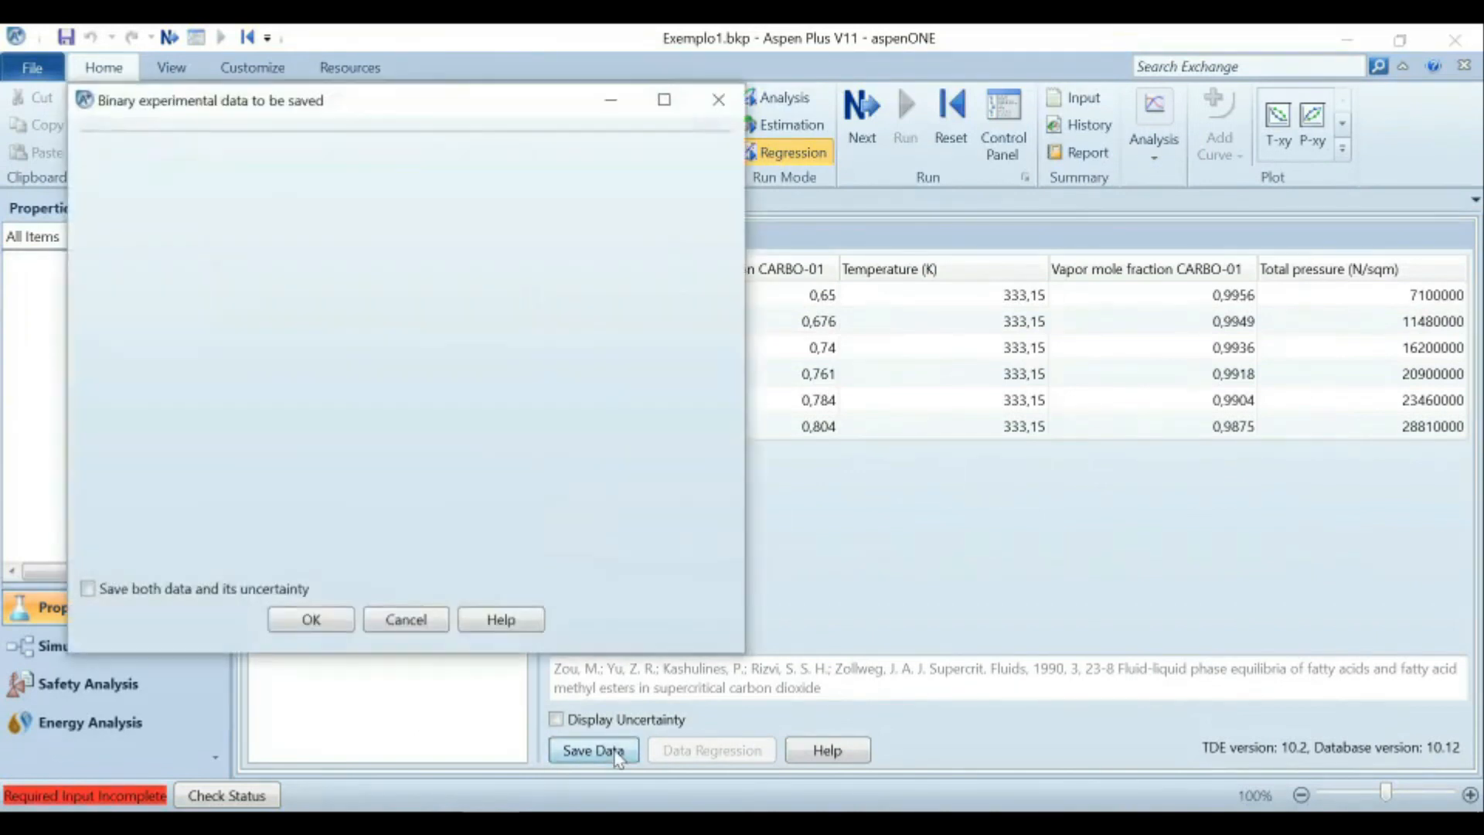
{"action": "left_click", "coordinate": [311, 620]}
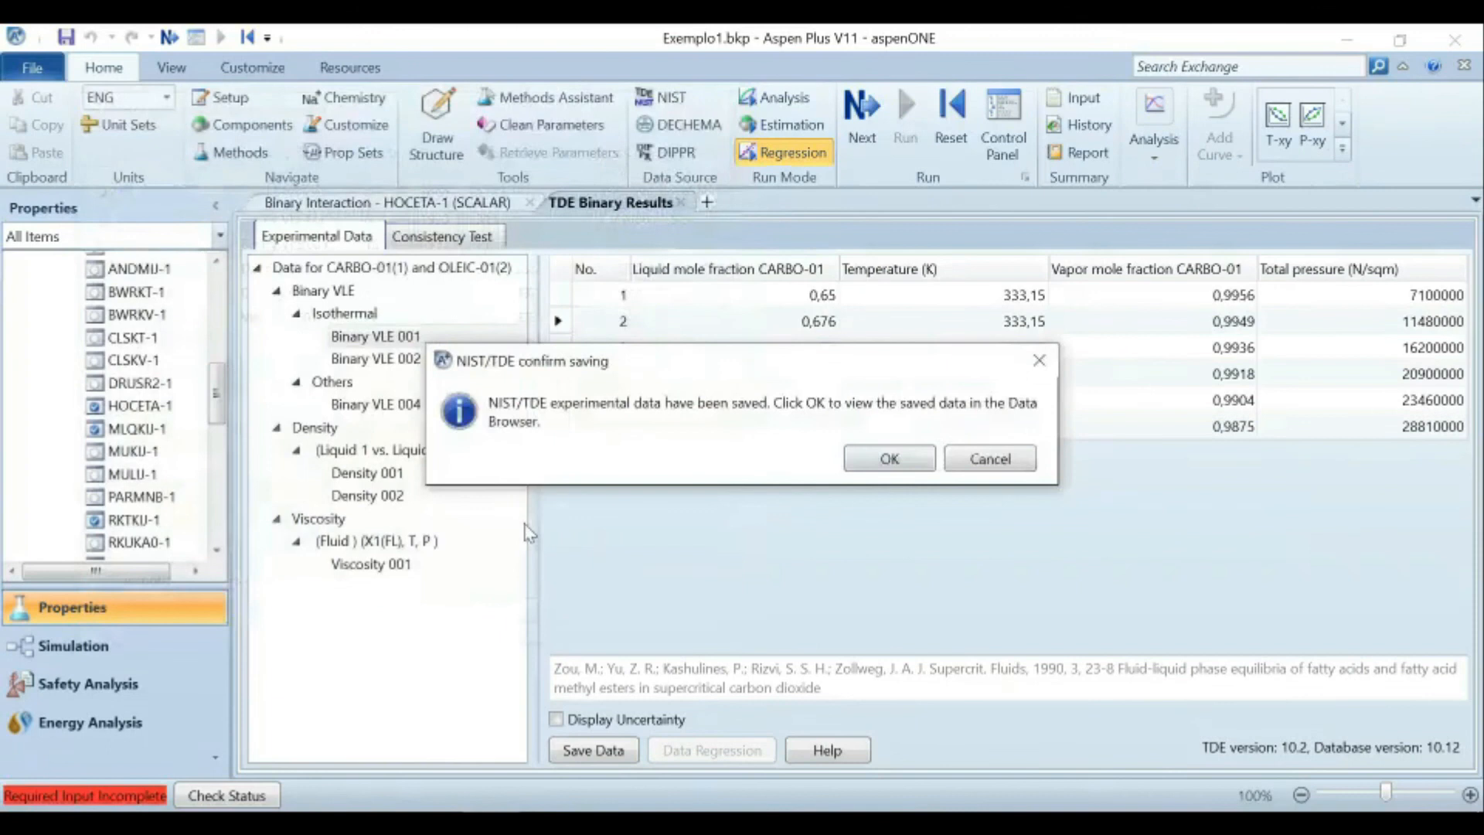
{"action": "left_click", "coordinate": [888, 457]}
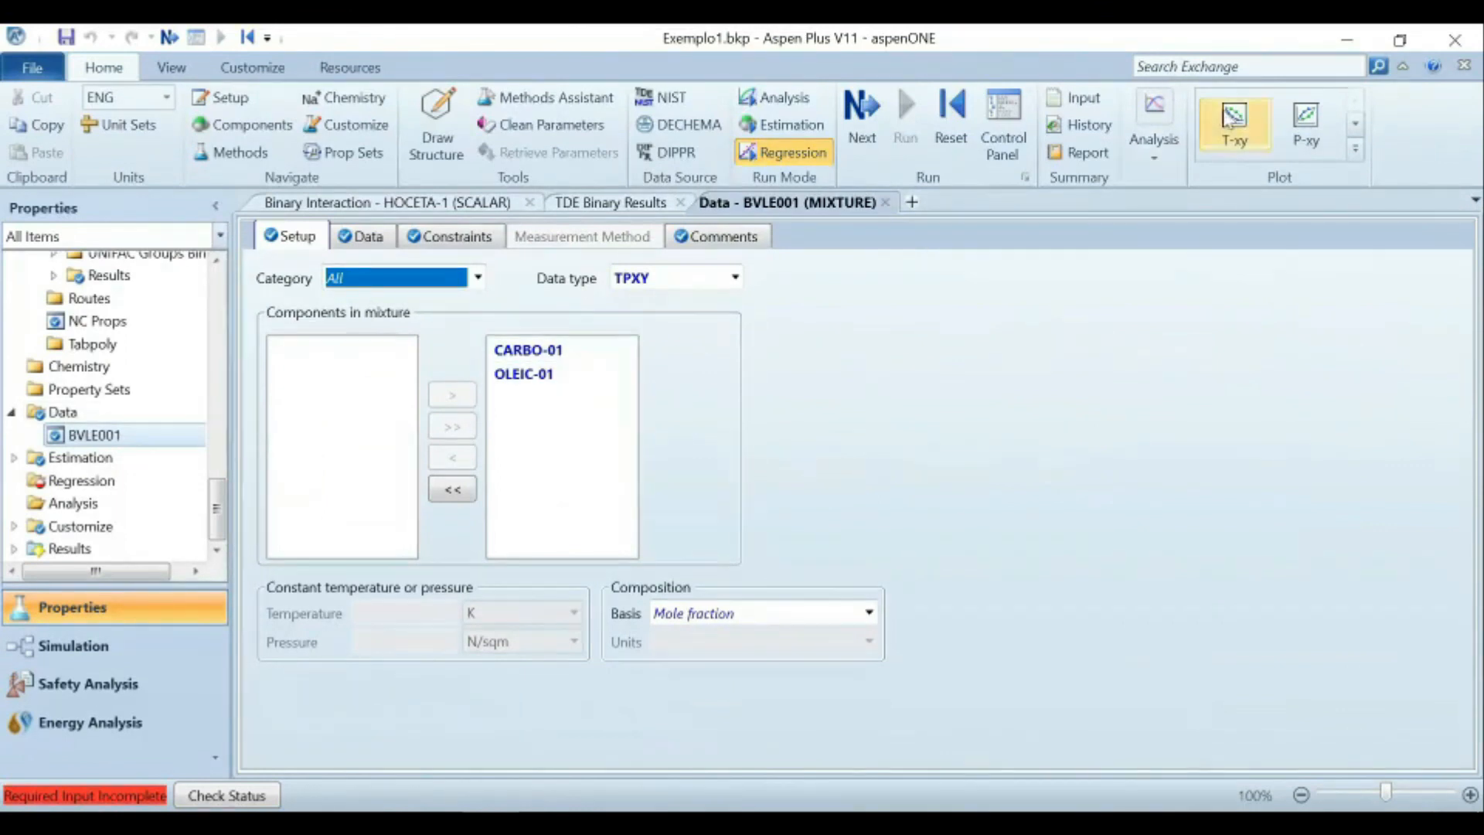
{"action": "left_click", "coordinate": [1293, 138]}
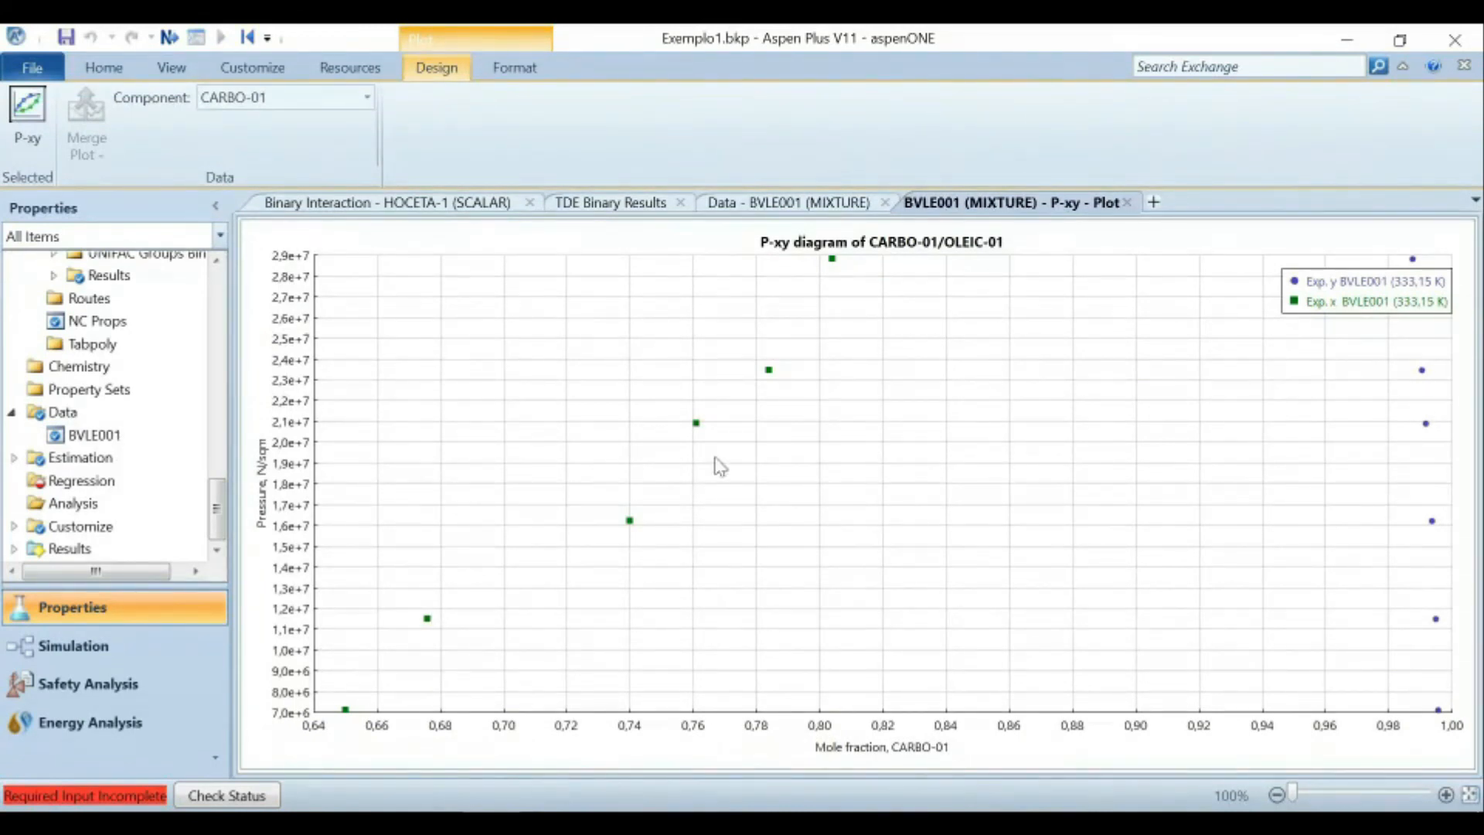
{"action": "left_click", "coordinate": [1128, 203]}
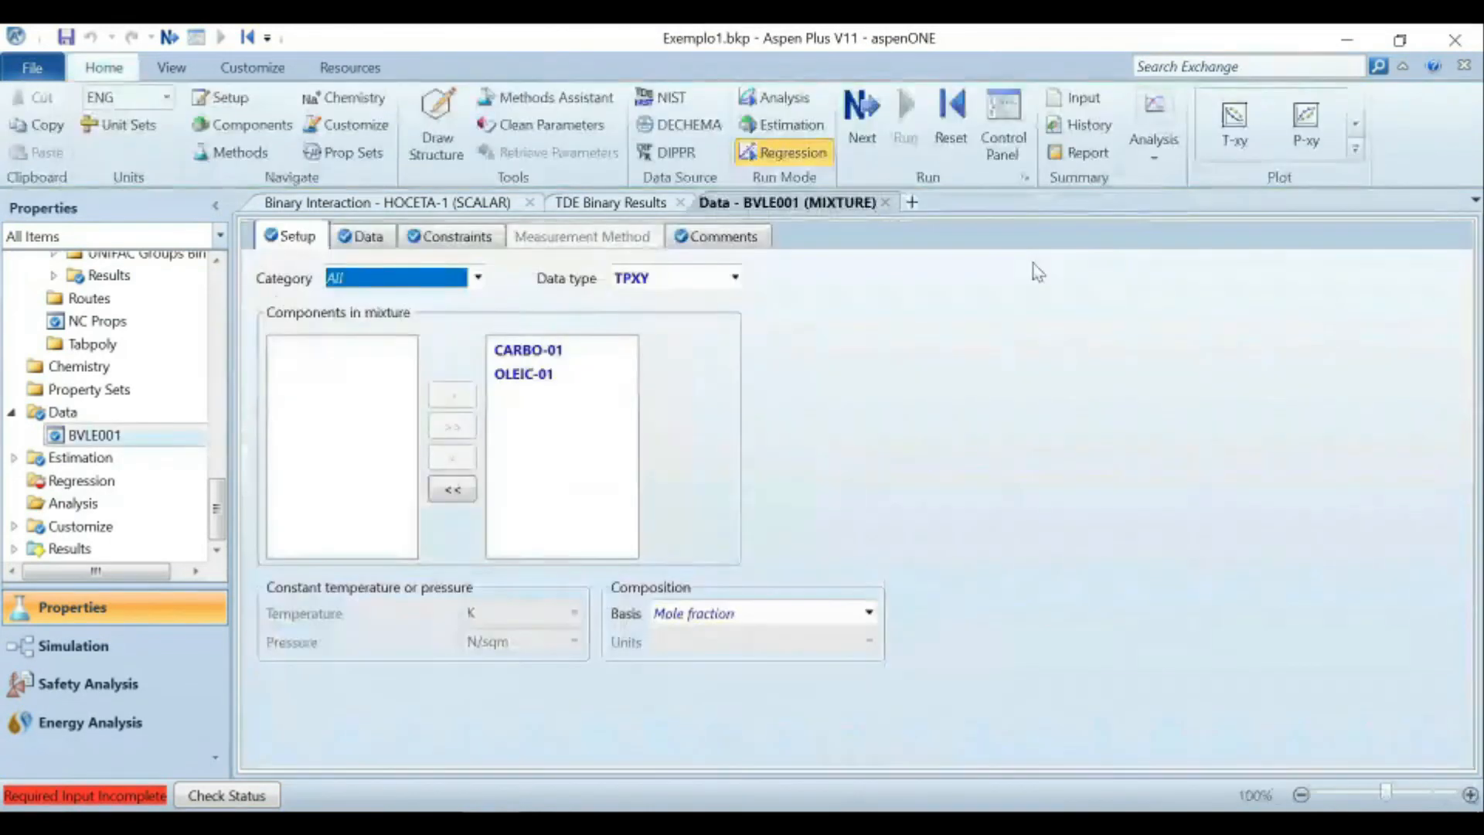
Create regression case DR-1 with data set BVLE001 and open its parameters to be regressed.
{"action": "left_click", "coordinate": [142, 483]}
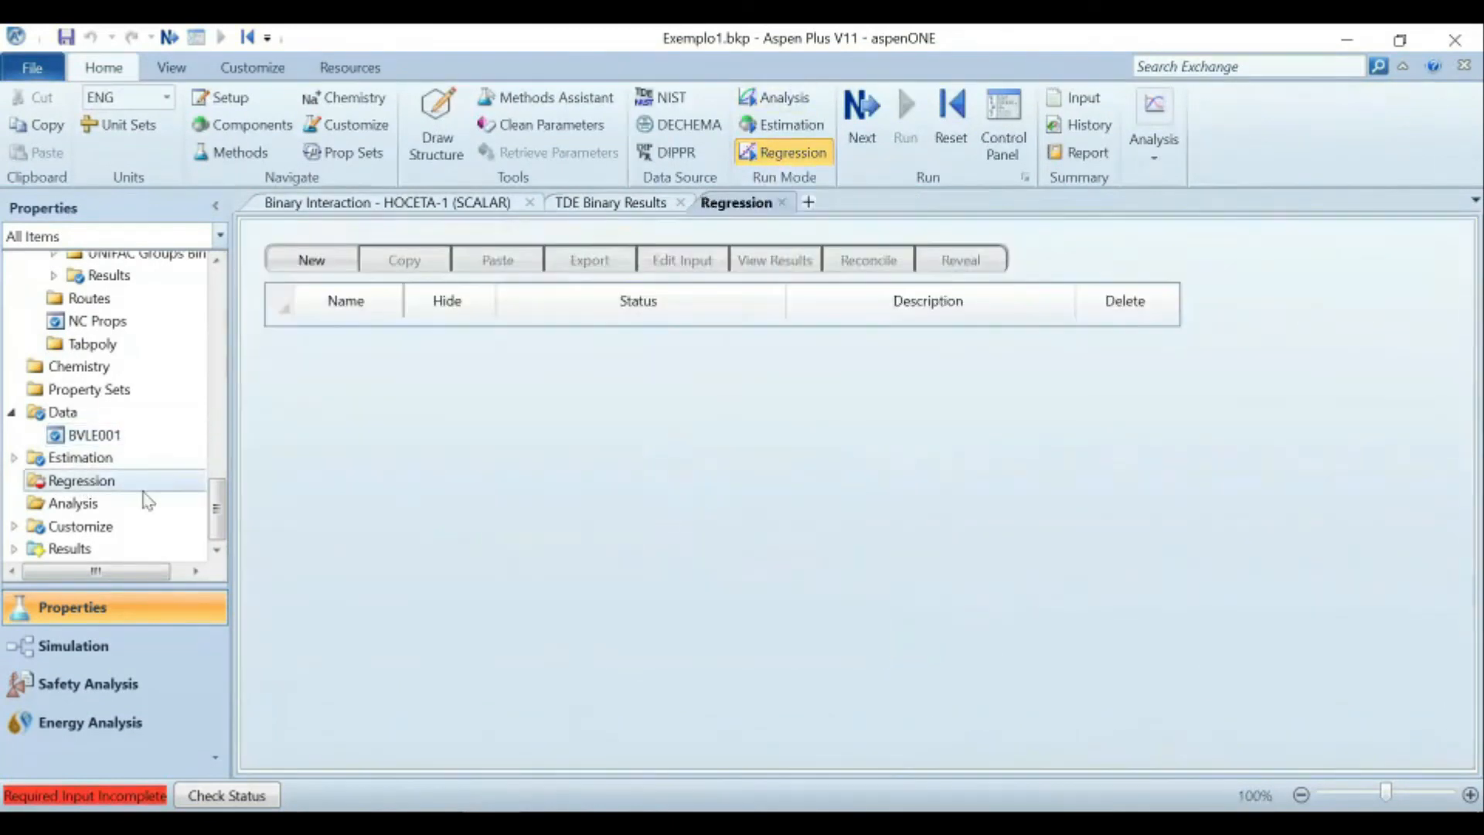
{"action": "left_click", "coordinate": [309, 259]}
{"action": "left_click", "coordinate": [773, 465]}
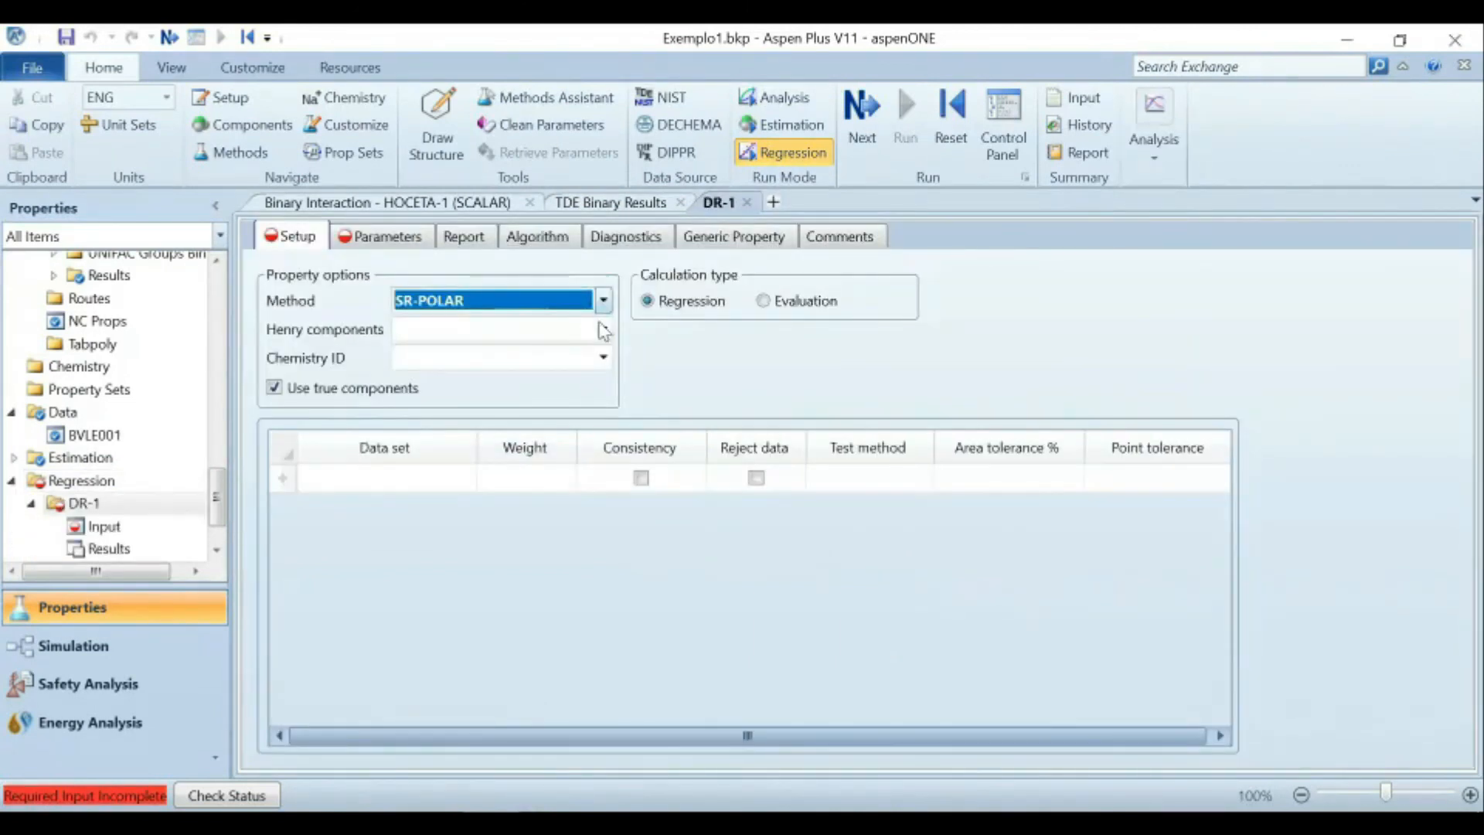
{"action": "left_click", "coordinate": [466, 477]}
{"action": "left_click", "coordinate": [457, 504]}
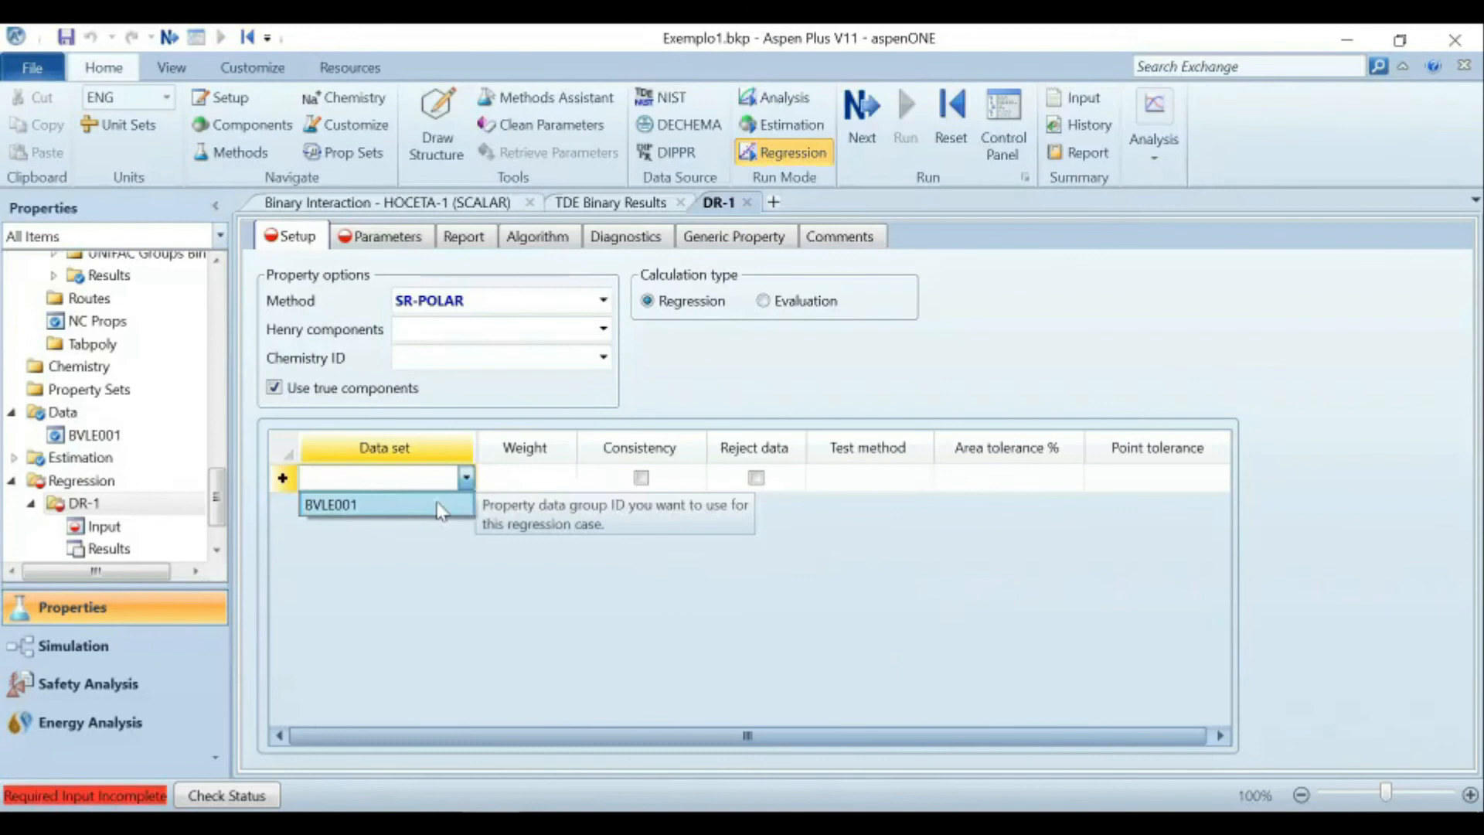
{"action": "left_click", "coordinate": [416, 555]}
{"action": "left_click", "coordinate": [392, 239]}
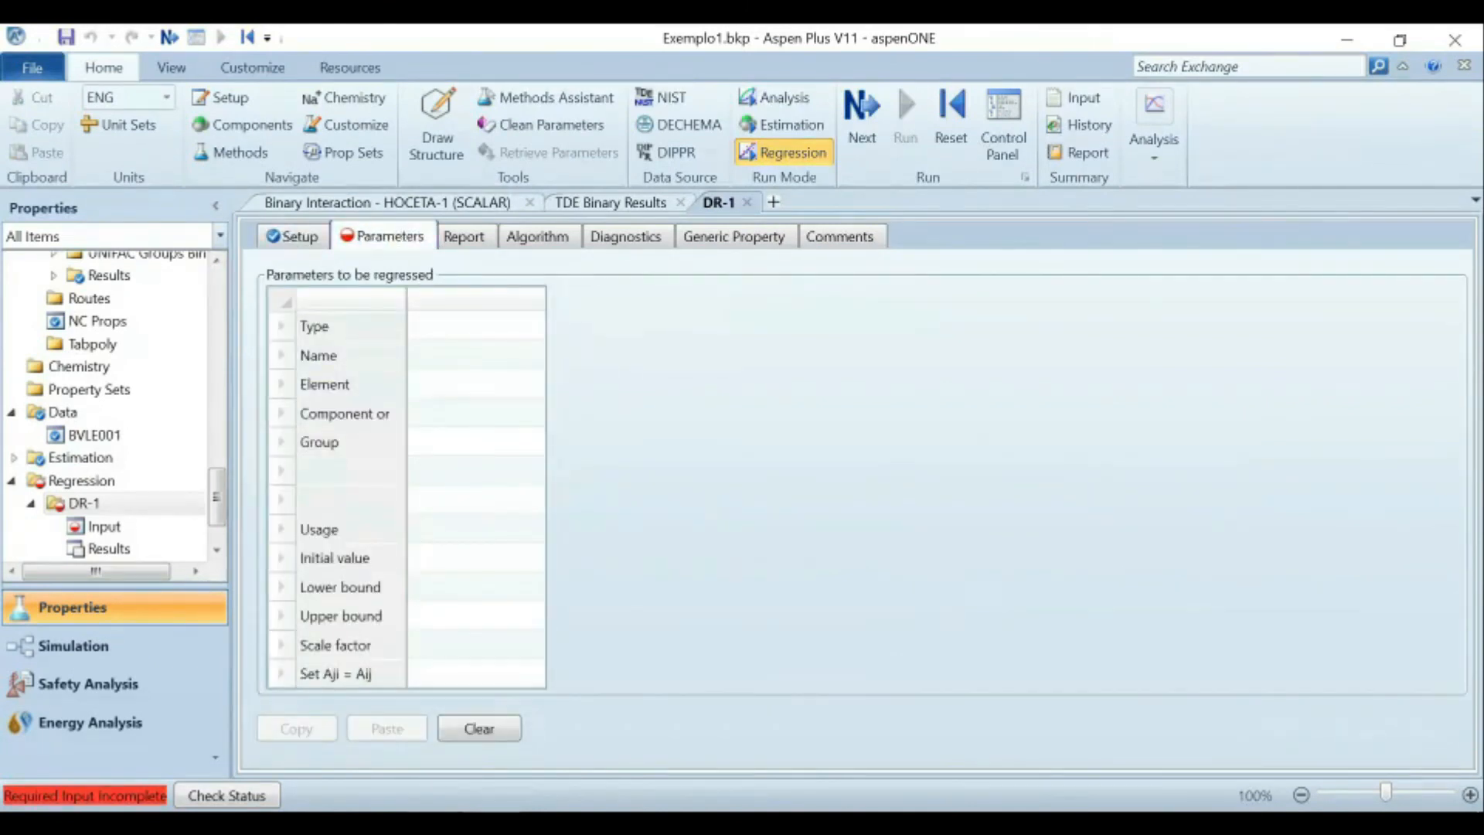
Switch to the PowerPoint presentation and check on slide 6 which pure and binary parameters the SR-POLAR regression requires.
{"action": "key", "text": "alt+Tab"}
{"action": "left_click_drag", "start_coordinate": [1075, 557], "coordinate": [1171, 557]}
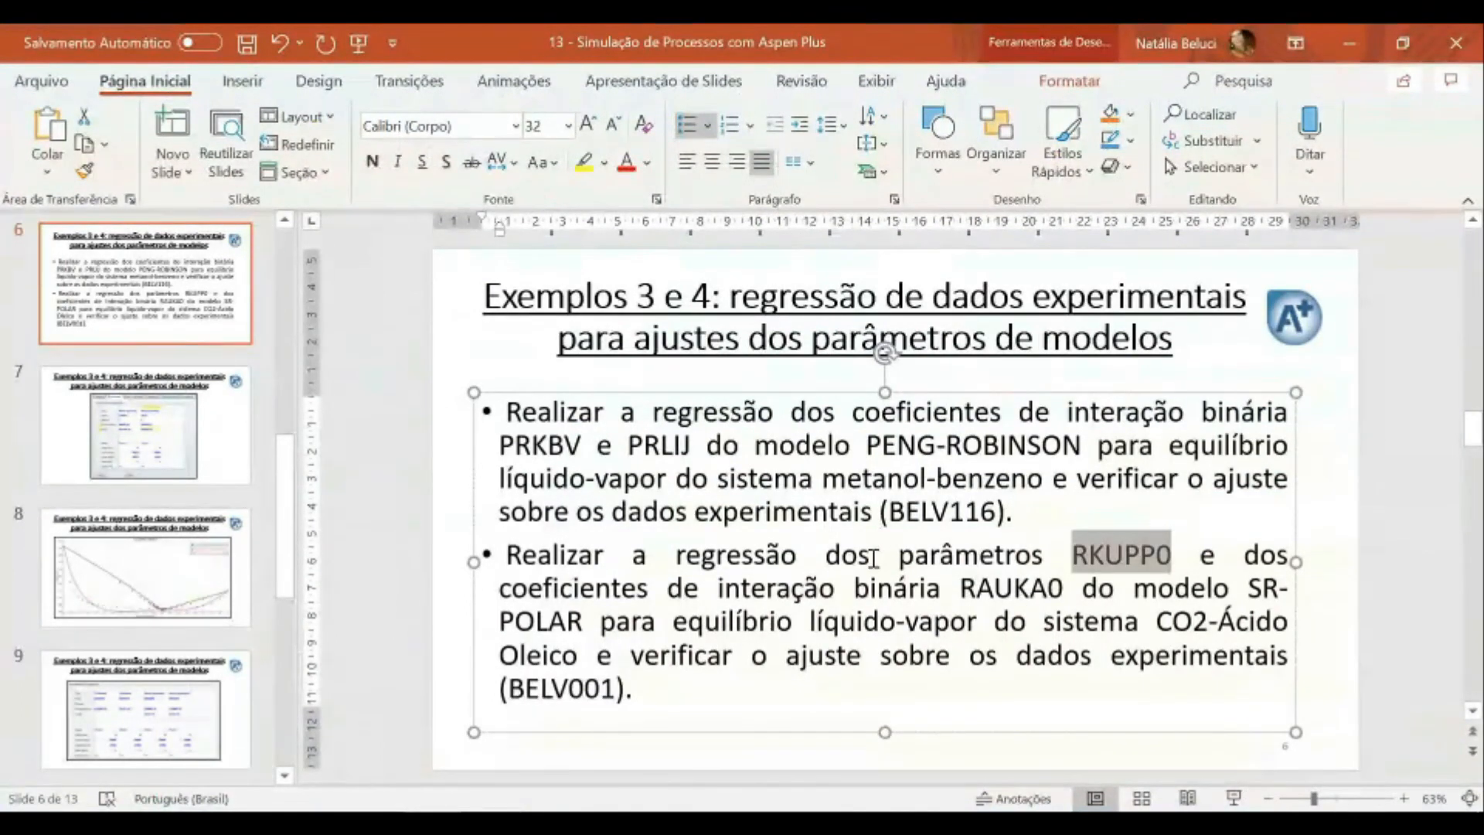
{"action": "left_click_drag", "start_coordinate": [897, 557], "coordinate": [1043, 556]}
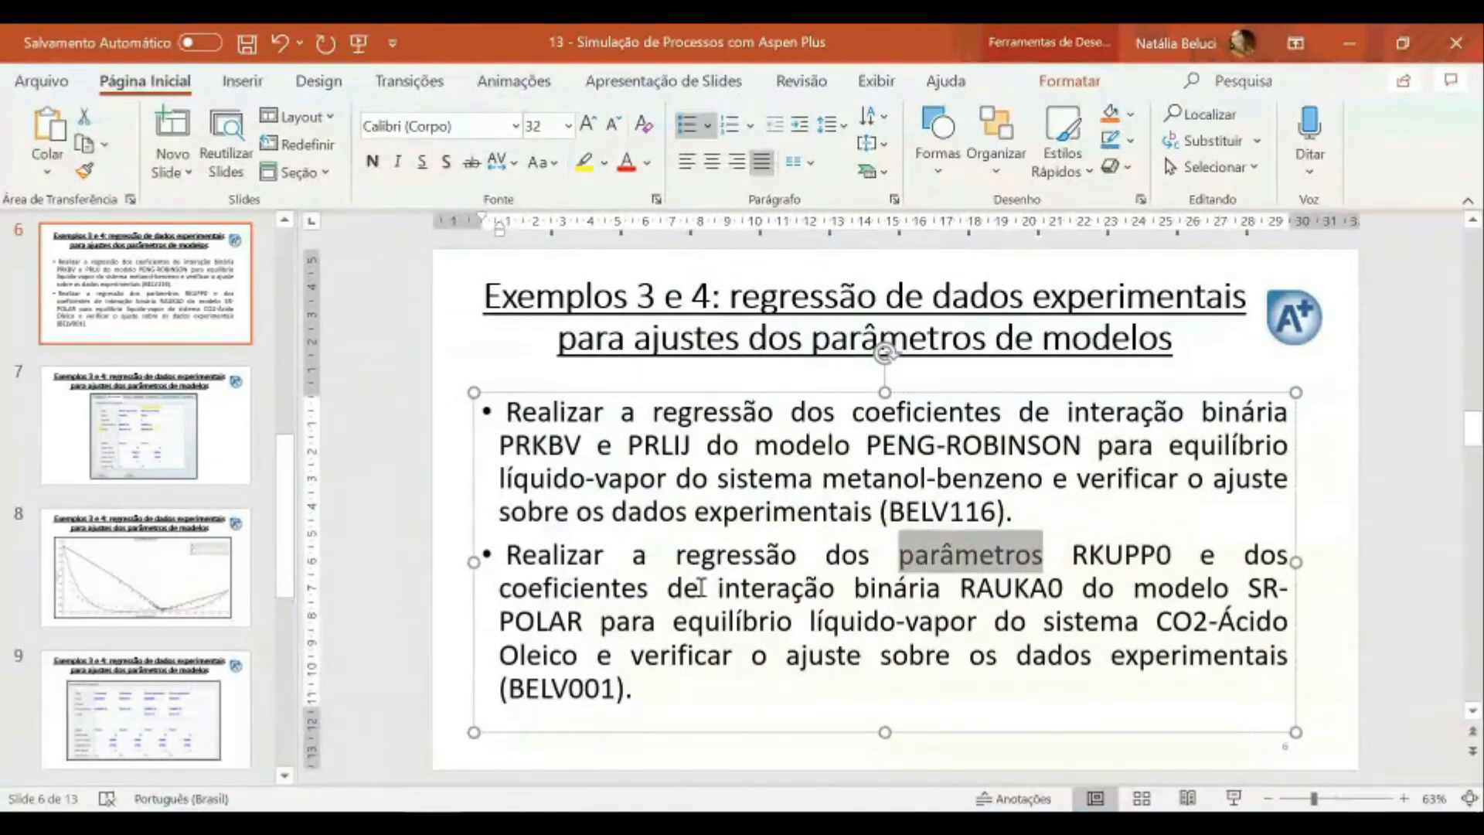
{"action": "left_click_drag", "start_coordinate": [626, 594], "coordinate": [939, 591]}
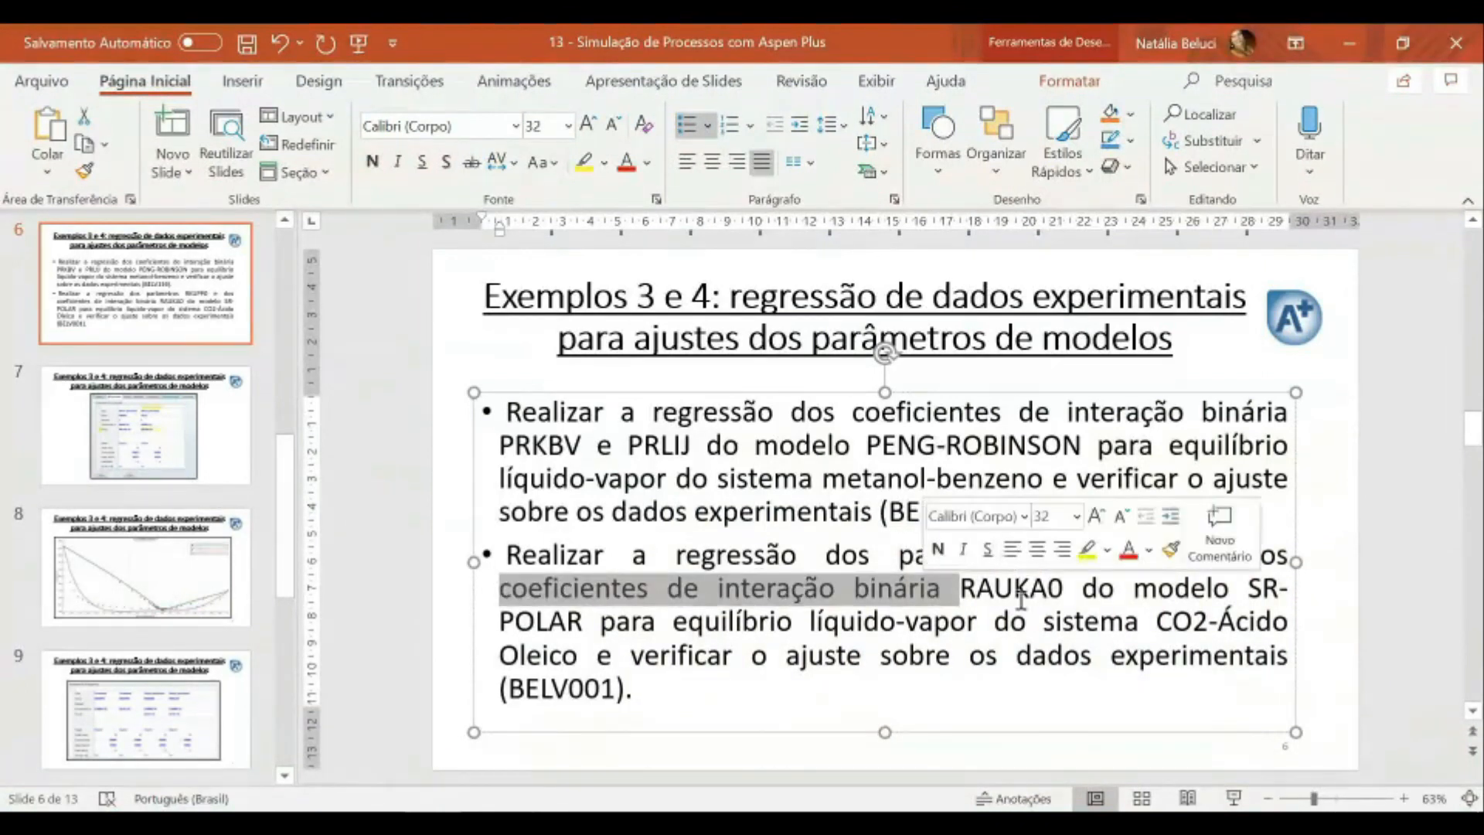
{"action": "left_click", "coordinate": [1042, 622]}
{"action": "left_click_drag", "start_coordinate": [1062, 555], "coordinate": [1173, 555]}
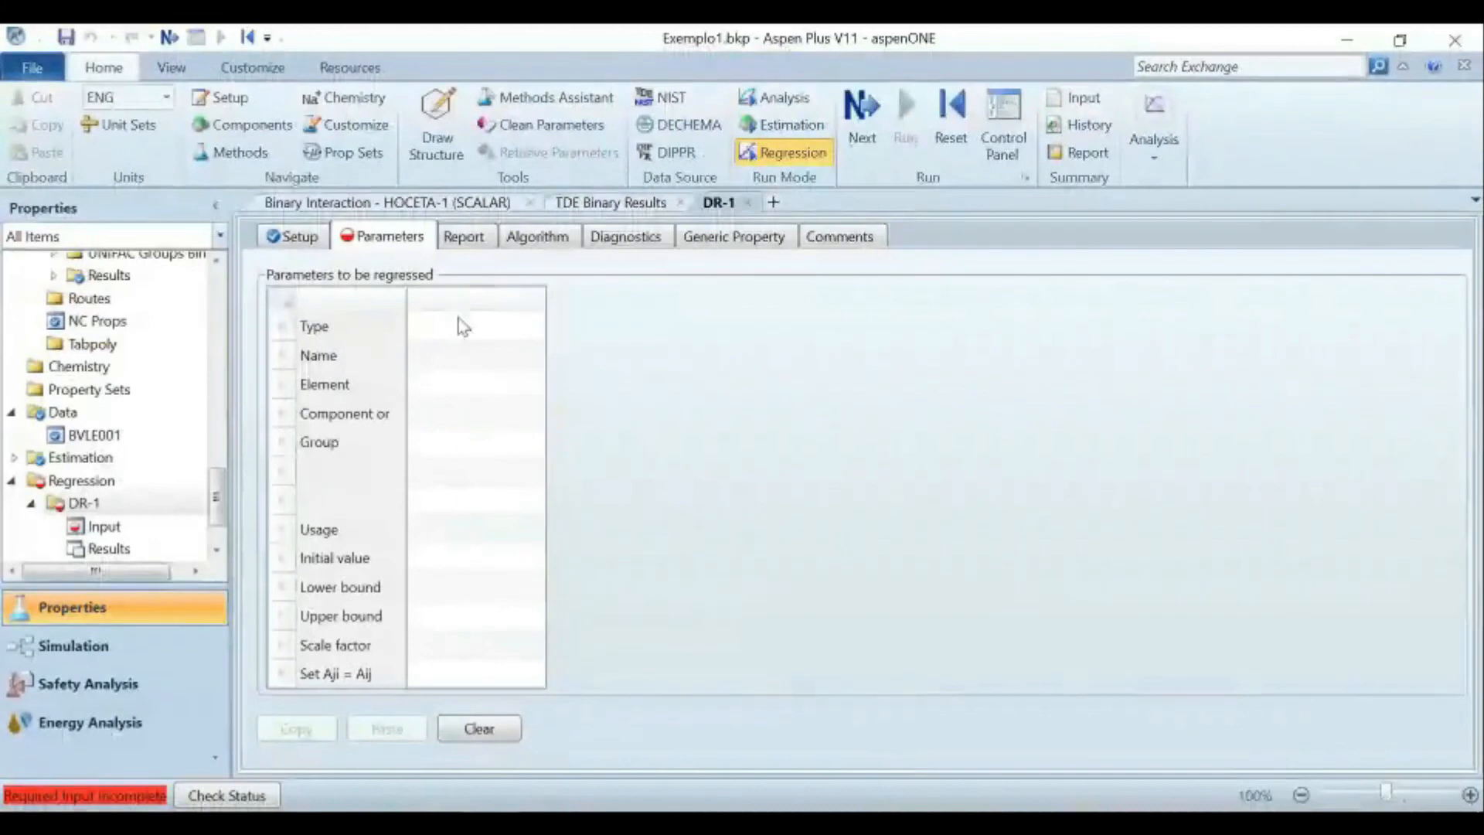
Back in Aspen Plus, define the first DR-1 regression entry as type Parameter with the name RKUPP0.
{"action": "left_click", "coordinate": [513, 328]}
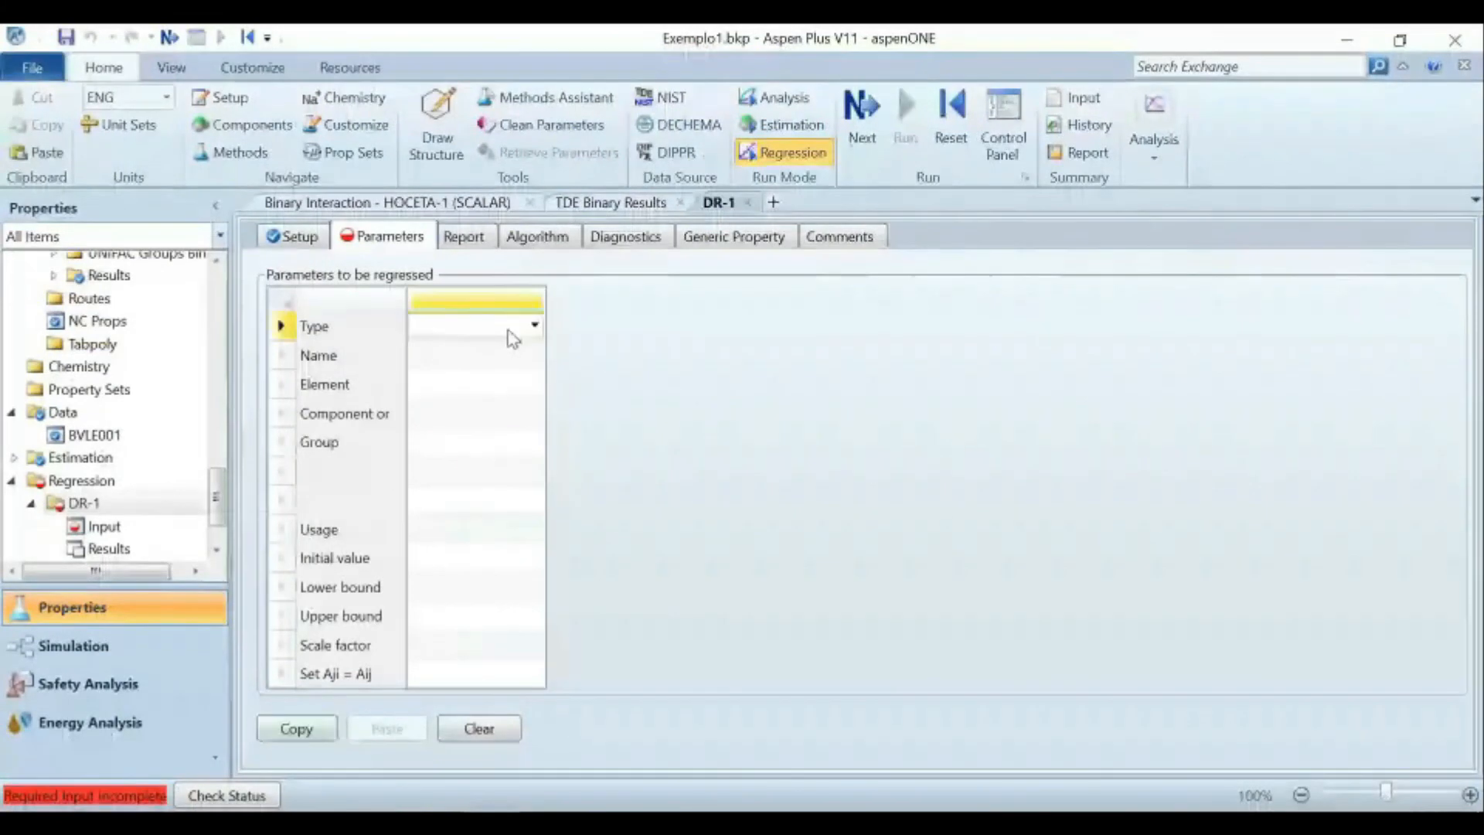
{"action": "left_click", "coordinate": [523, 327]}
{"action": "left_click", "coordinate": [531, 349]}
{"action": "left_click", "coordinate": [533, 358]}
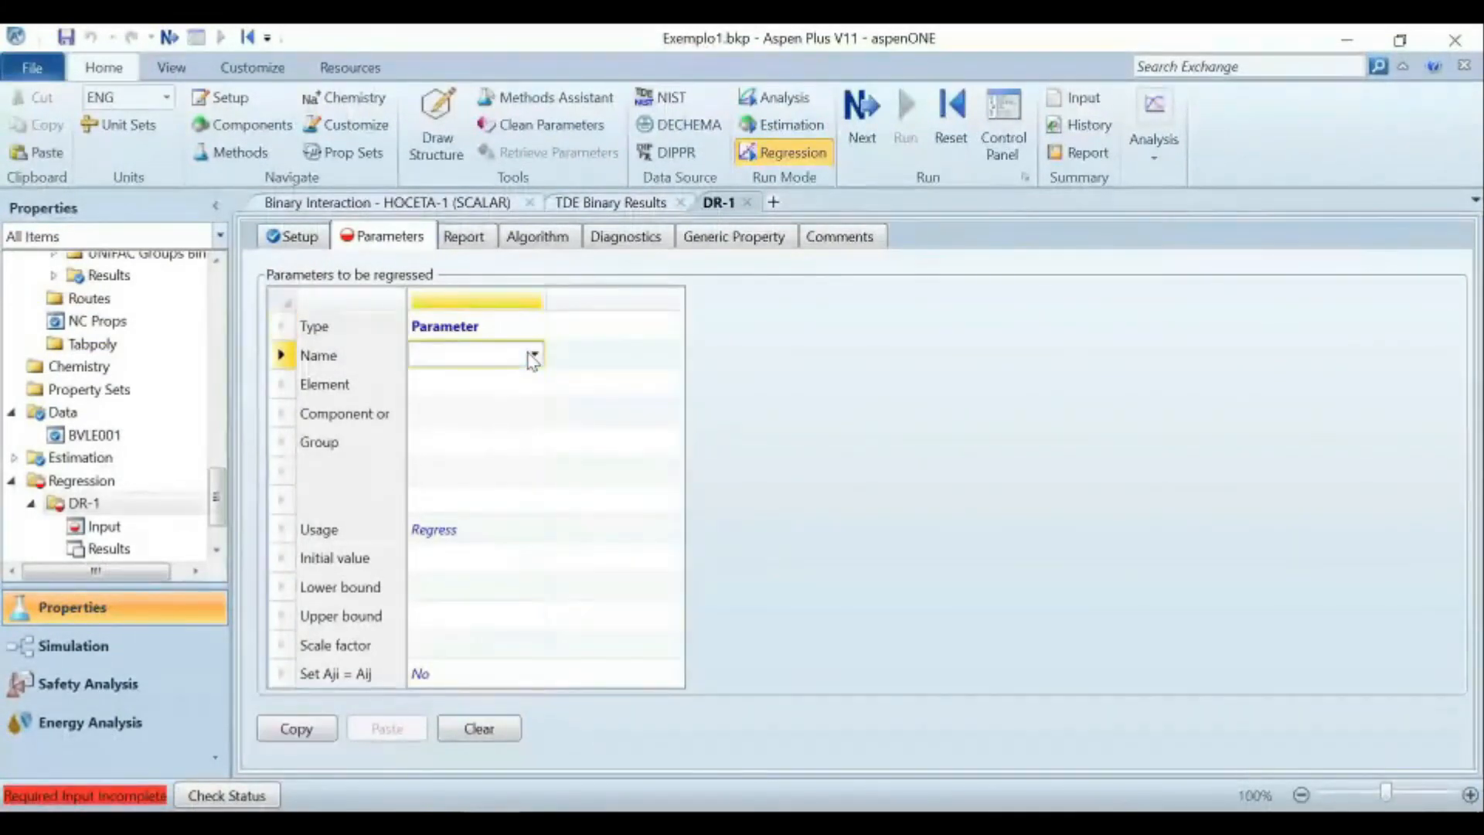
{"action": "left_click", "coordinate": [535, 355]}
{"action": "scroll", "coordinate": [464, 588], "scroll_direction": "down", "scroll_amount": 5}
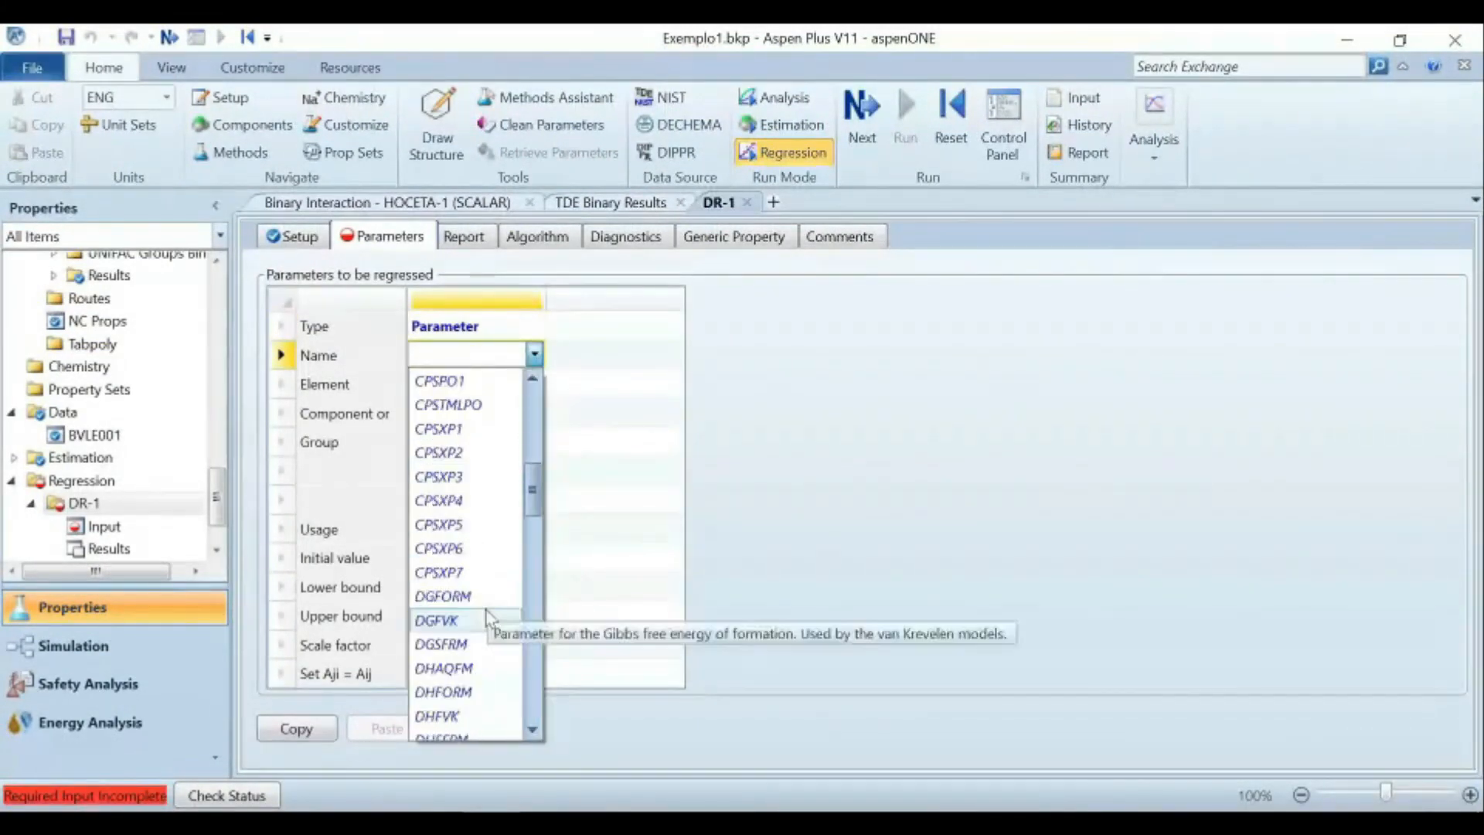
{"action": "key", "text": "alt+Tab"}
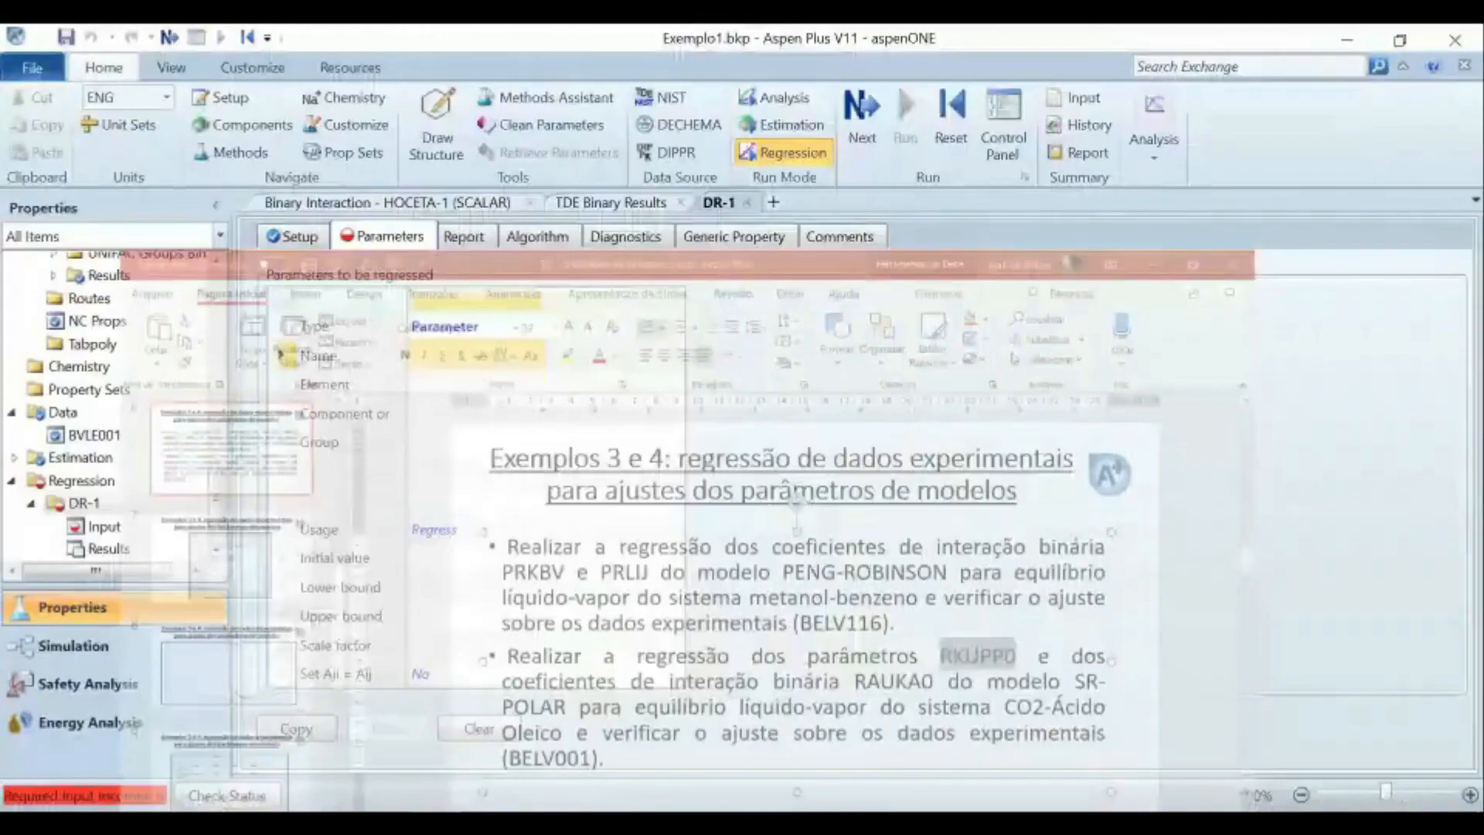
{"action": "left_click", "coordinate": [495, 355]}
{"action": "left_click", "coordinate": [534, 355]}
{"action": "scroll", "coordinate": [449, 451], "scroll_direction": "down", "scroll_amount": 20}
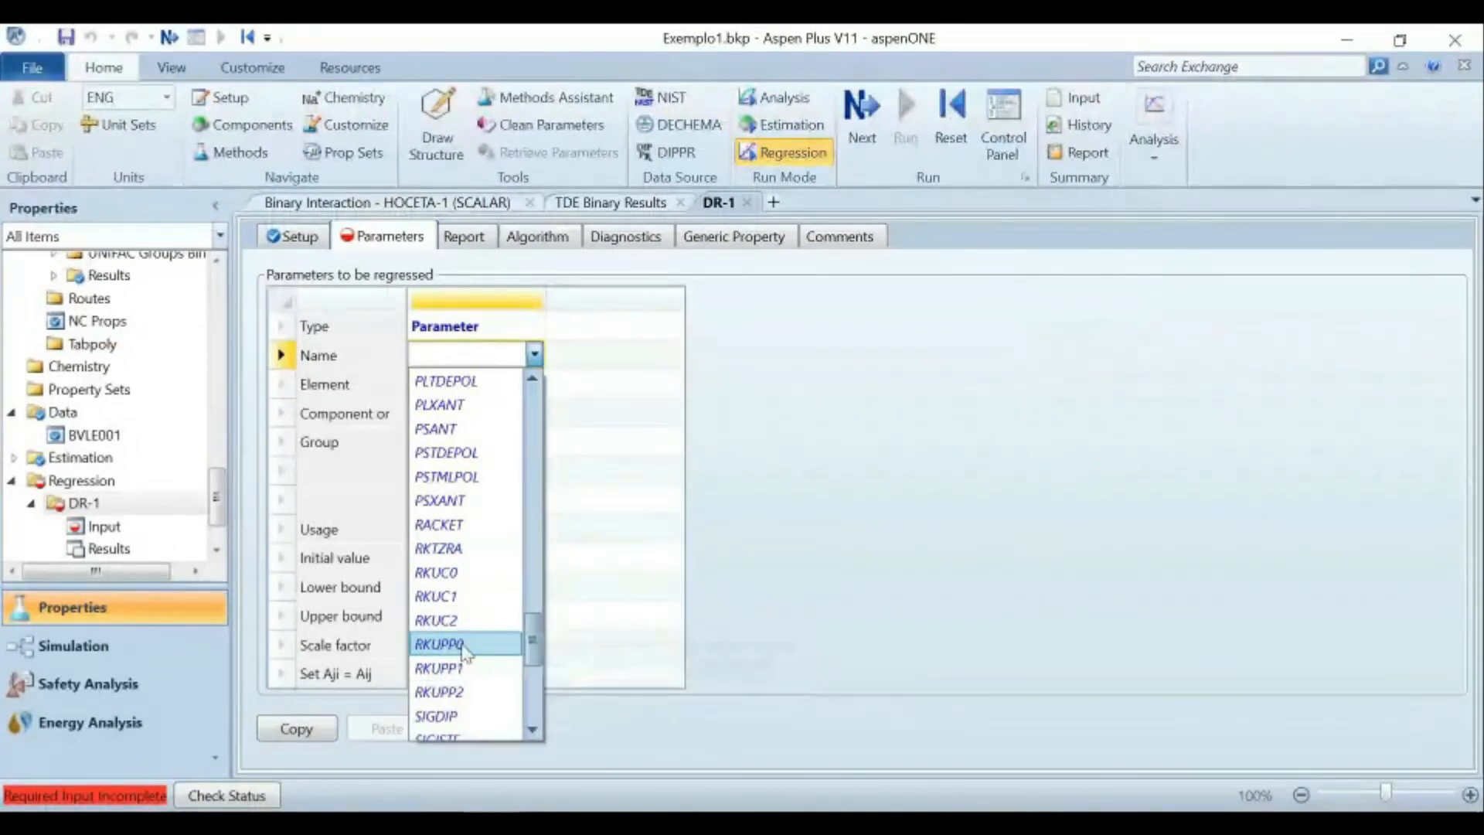
{"action": "left_click", "coordinate": [463, 649]}
Assign component CARBO-01 to the RKUPP0 regression entry, leaving its element blank.
{"action": "left_click", "coordinate": [521, 417]}
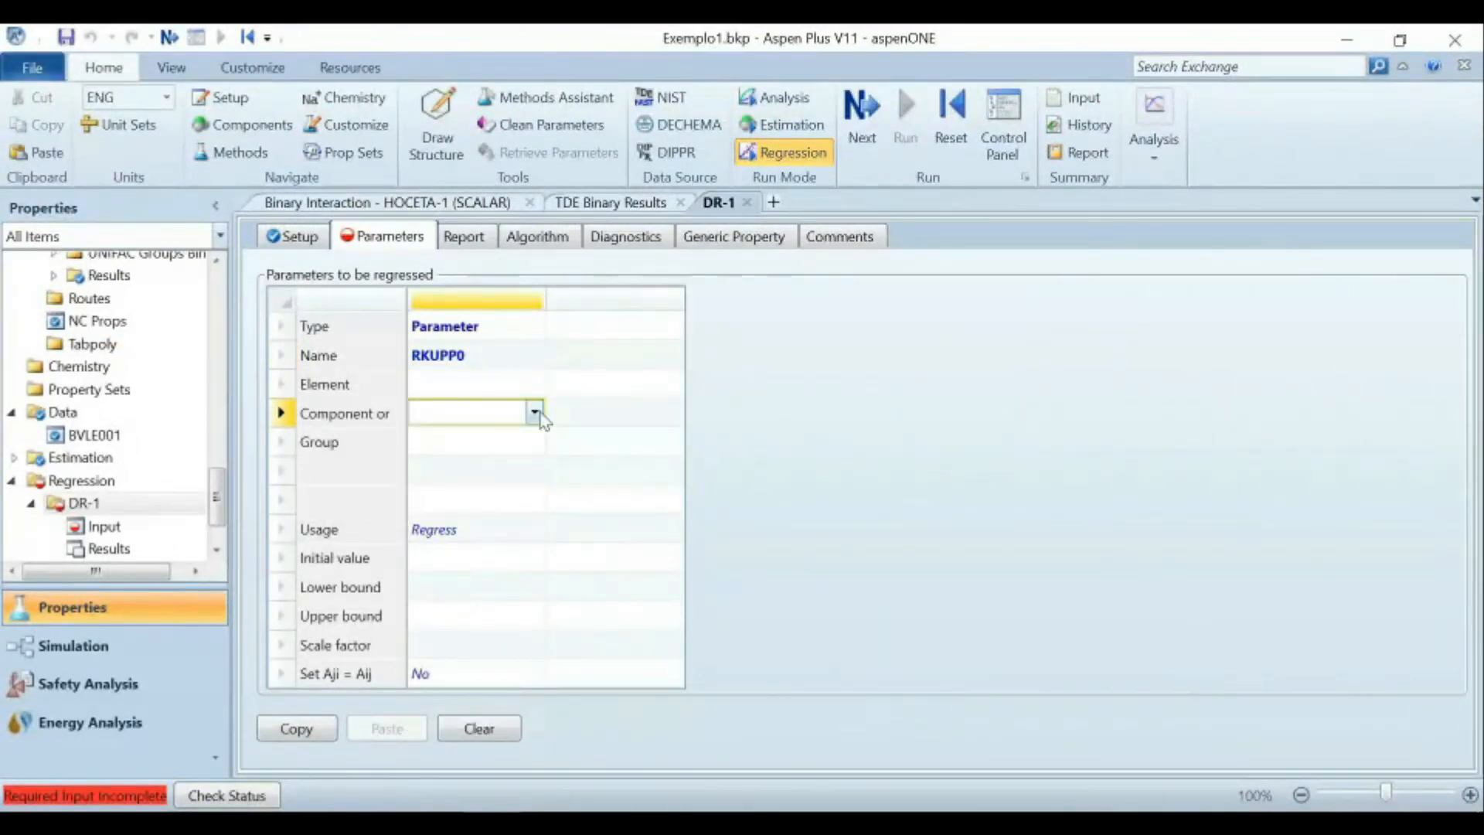
{"action": "left_click", "coordinate": [534, 412]}
{"action": "left_click", "coordinate": [518, 440]}
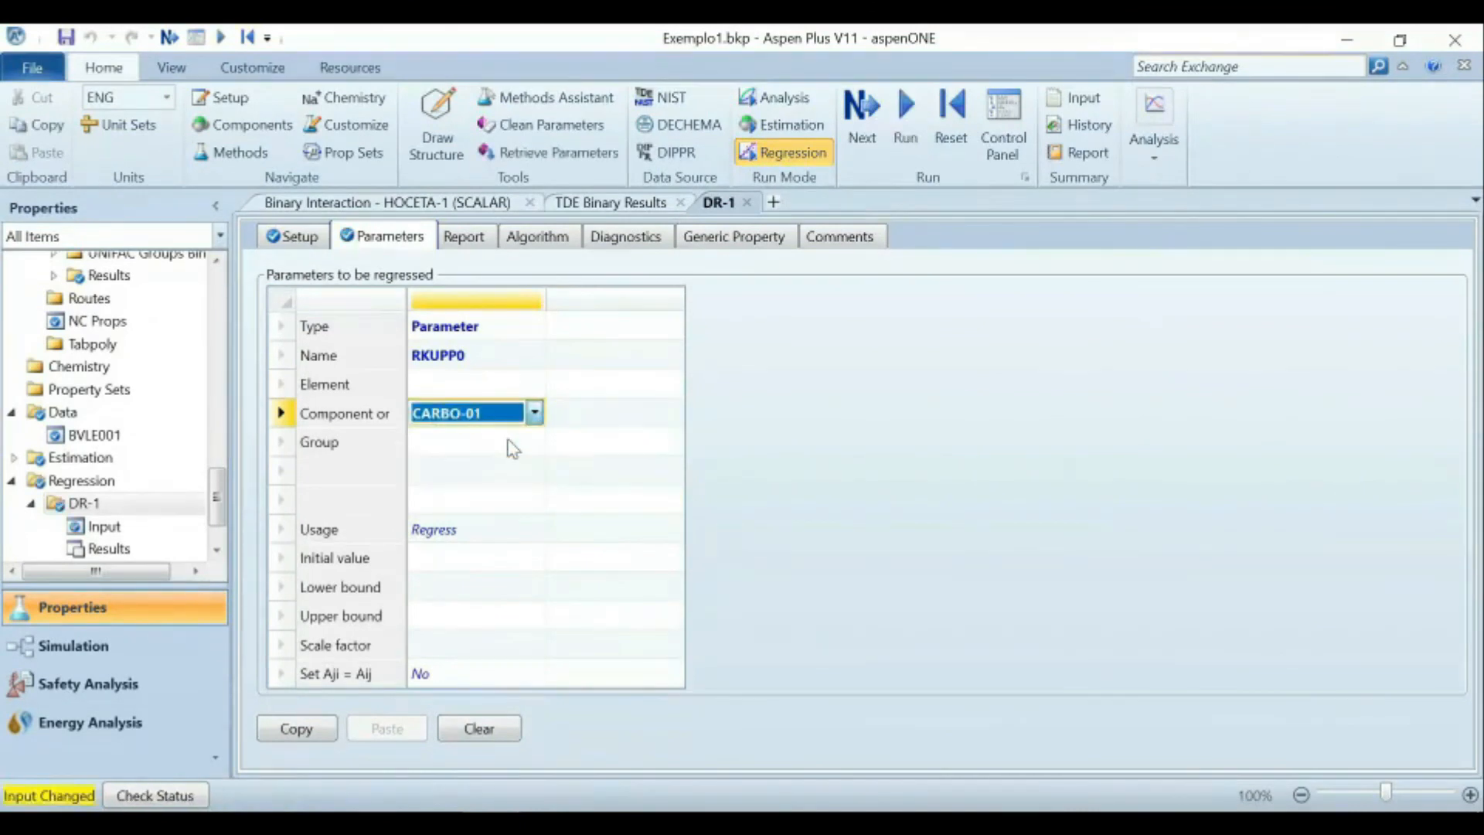
{"action": "left_click", "coordinate": [485, 390]}
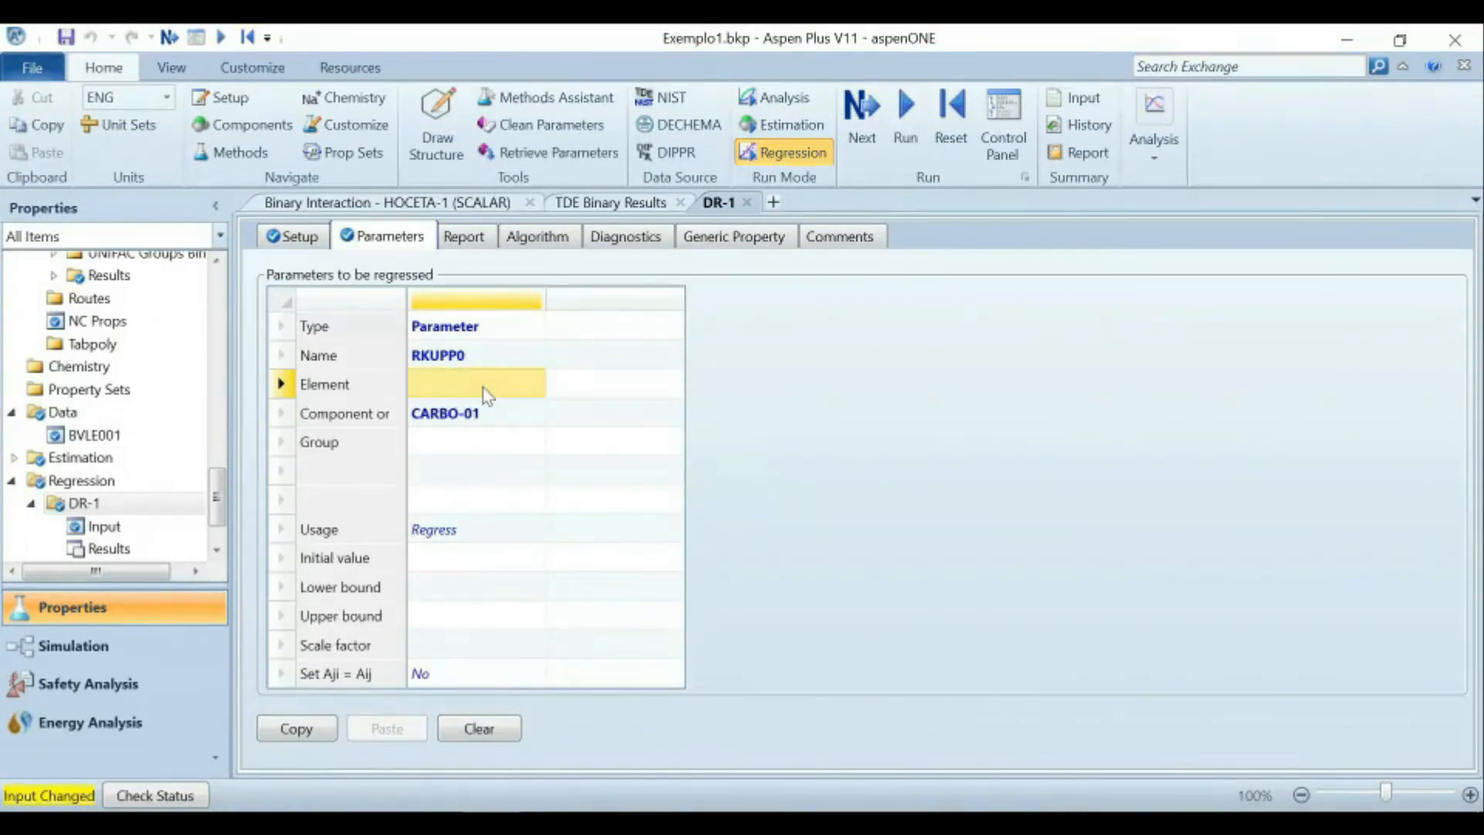
{"action": "left_click", "coordinate": [484, 388]}
{"action": "left_click", "coordinate": [464, 382]}
Define the second DR-1 regression entry as type Parameter with the name RKUPP0.
{"action": "left_click", "coordinate": [678, 326]}
{"action": "left_click", "coordinate": [673, 326]}
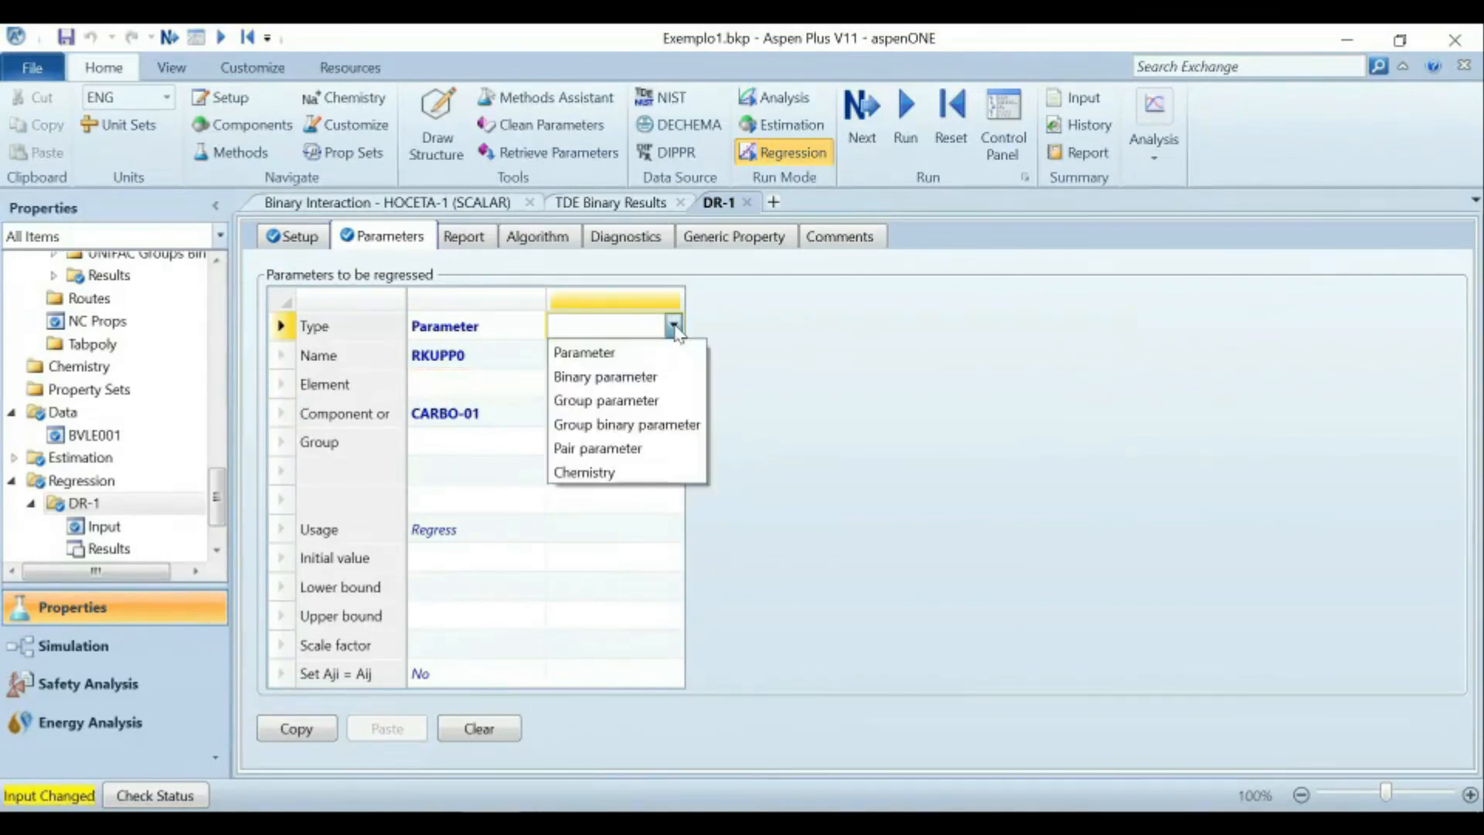
{"action": "left_click", "coordinate": [659, 348]}
{"action": "left_click", "coordinate": [670, 357]}
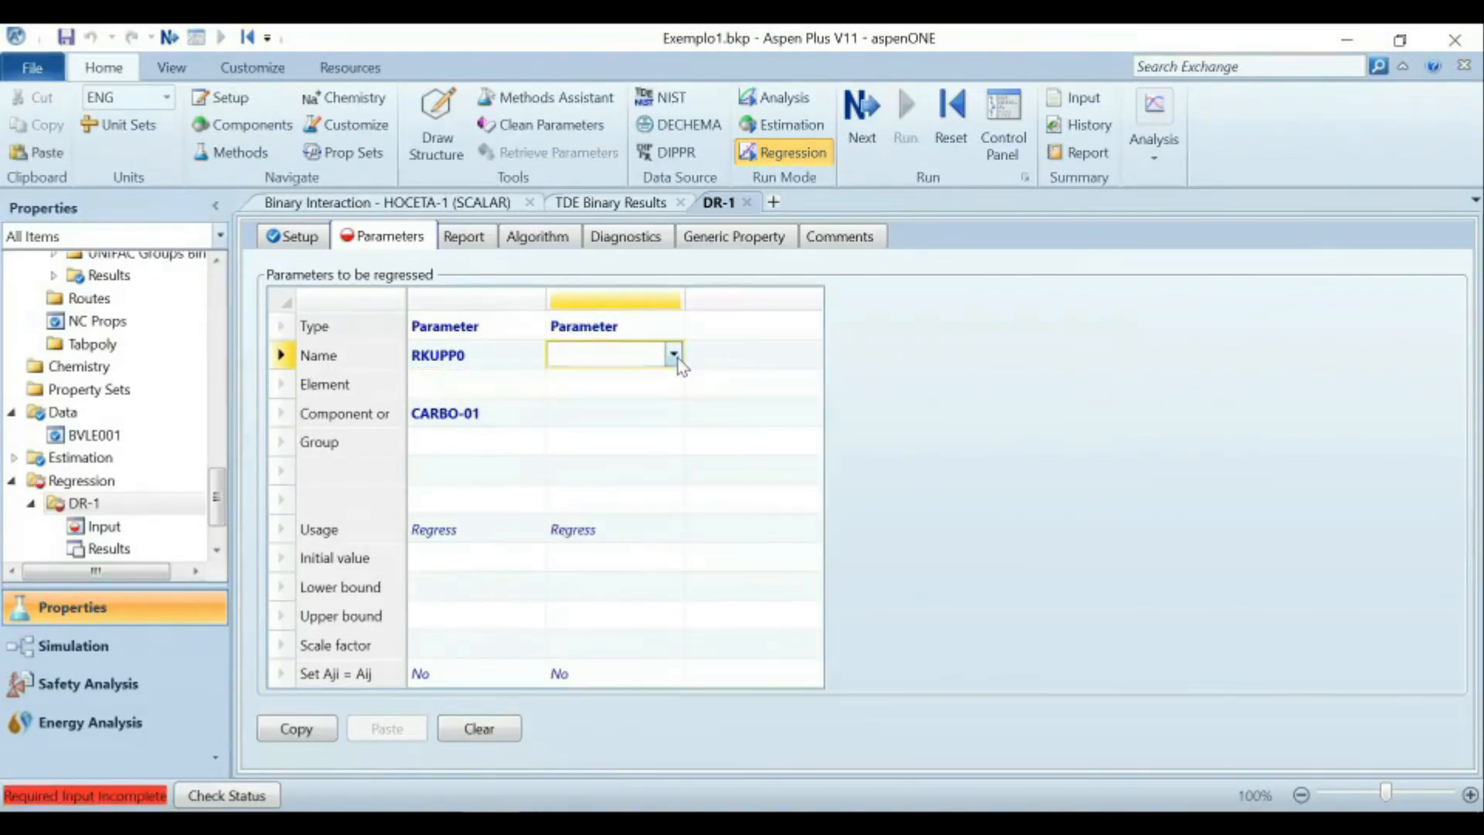
{"action": "left_click", "coordinate": [674, 355]}
{"action": "scroll", "coordinate": [591, 568], "scroll_direction": "down", "scroll_amount": 3}
{"action": "scroll", "coordinate": [591, 568], "scroll_direction": "down", "scroll_amount": 10}
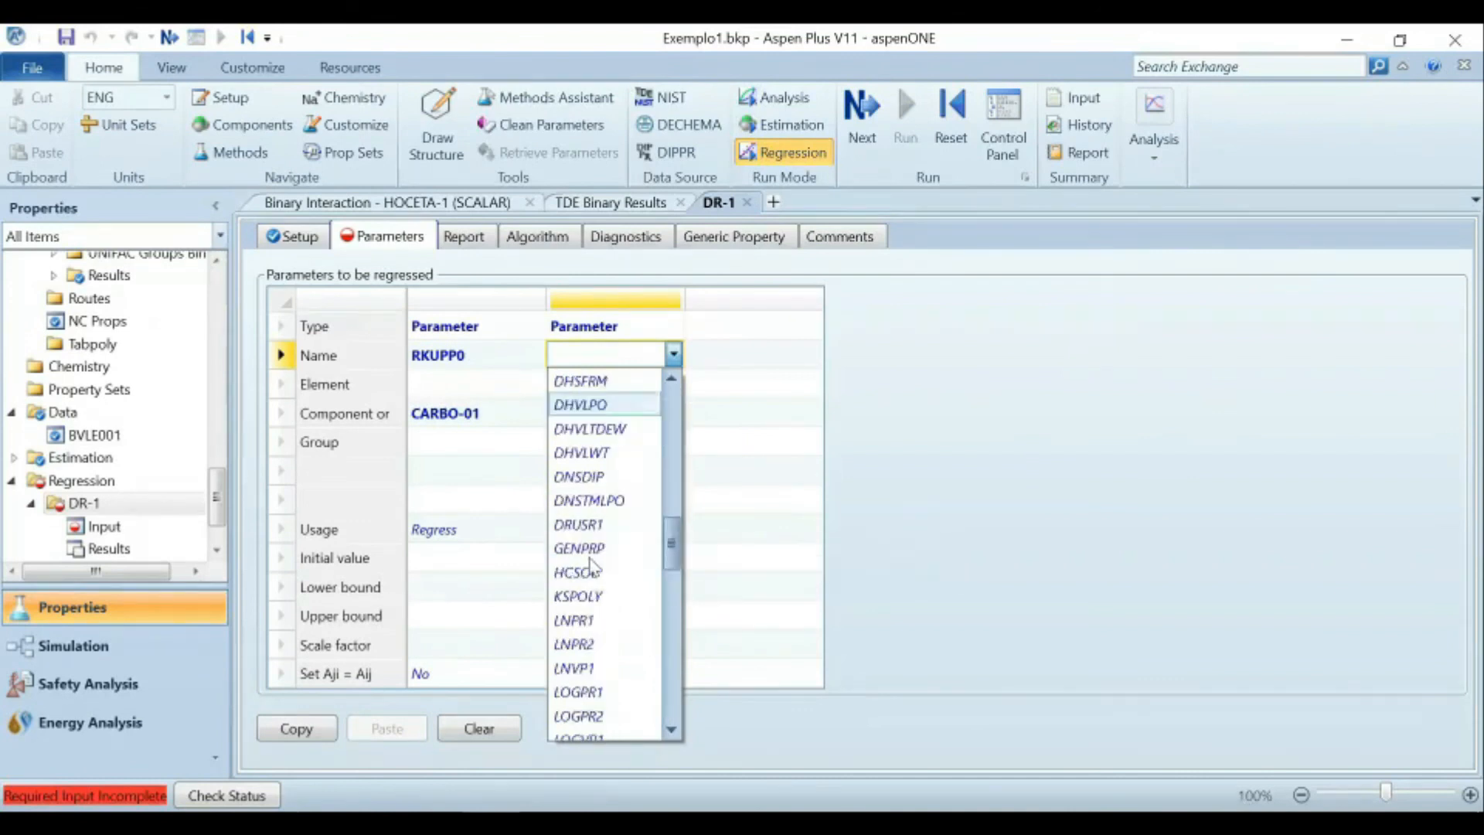
{"action": "scroll", "coordinate": [588, 673], "scroll_direction": "down", "scroll_amount": 8}
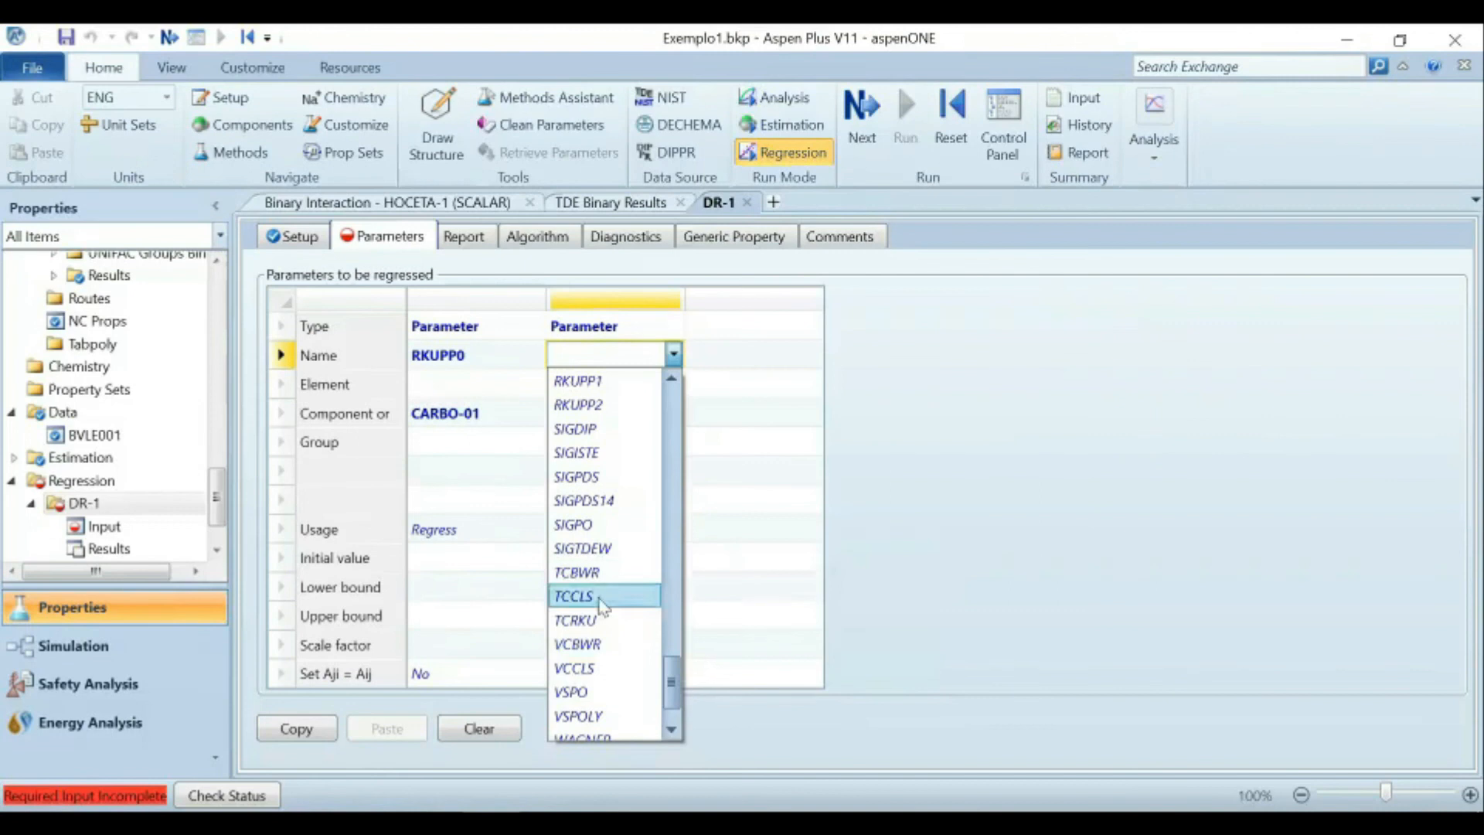
{"action": "scroll", "coordinate": [596, 677], "scroll_direction": "down", "scroll_amount": 1}
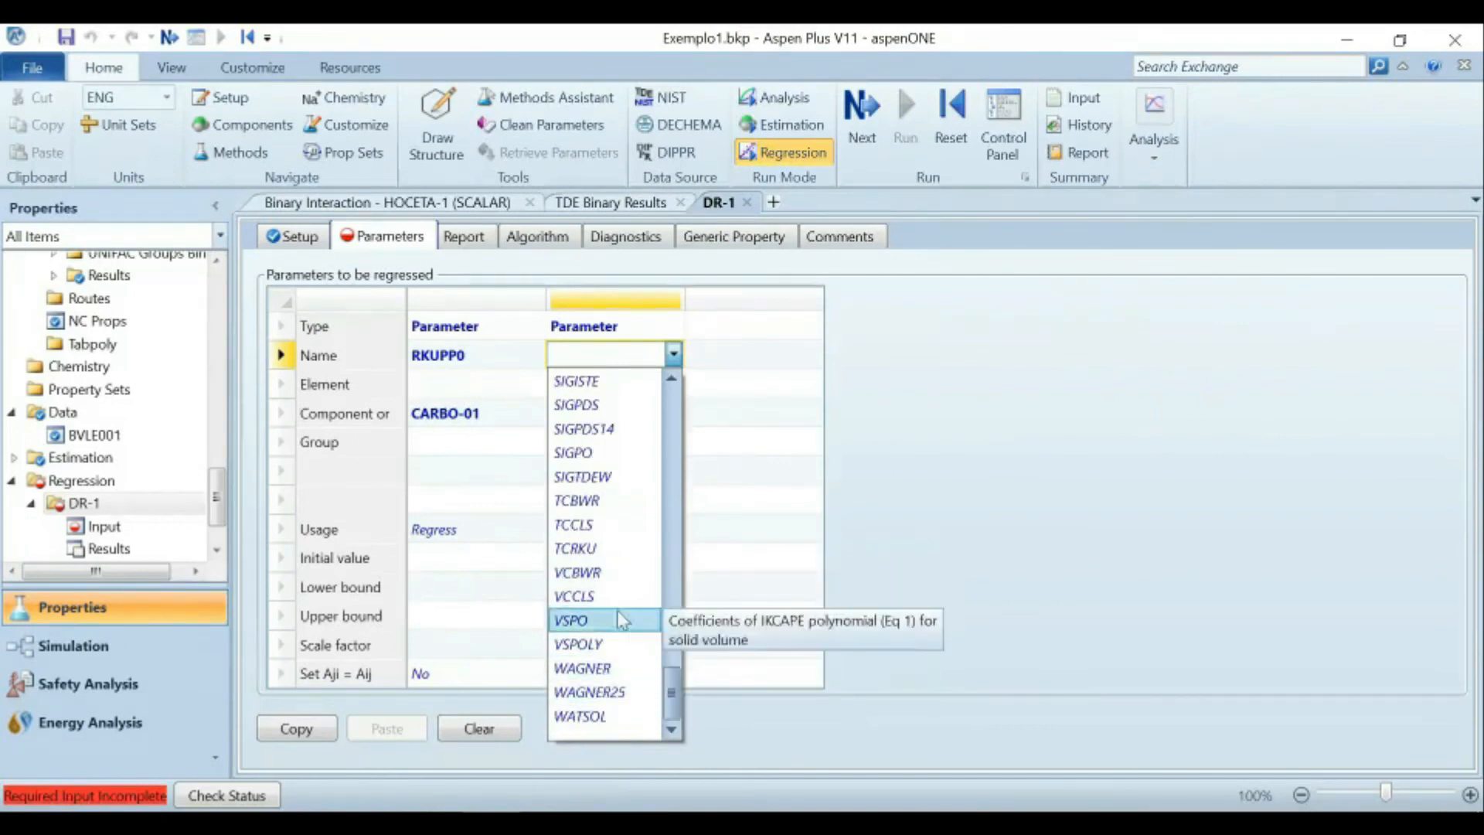
{"action": "scroll", "coordinate": [579, 619], "scroll_direction": "up", "scroll_amount": 2}
{"action": "scroll", "coordinate": [579, 611], "scroll_direction": "up", "scroll_amount": 2}
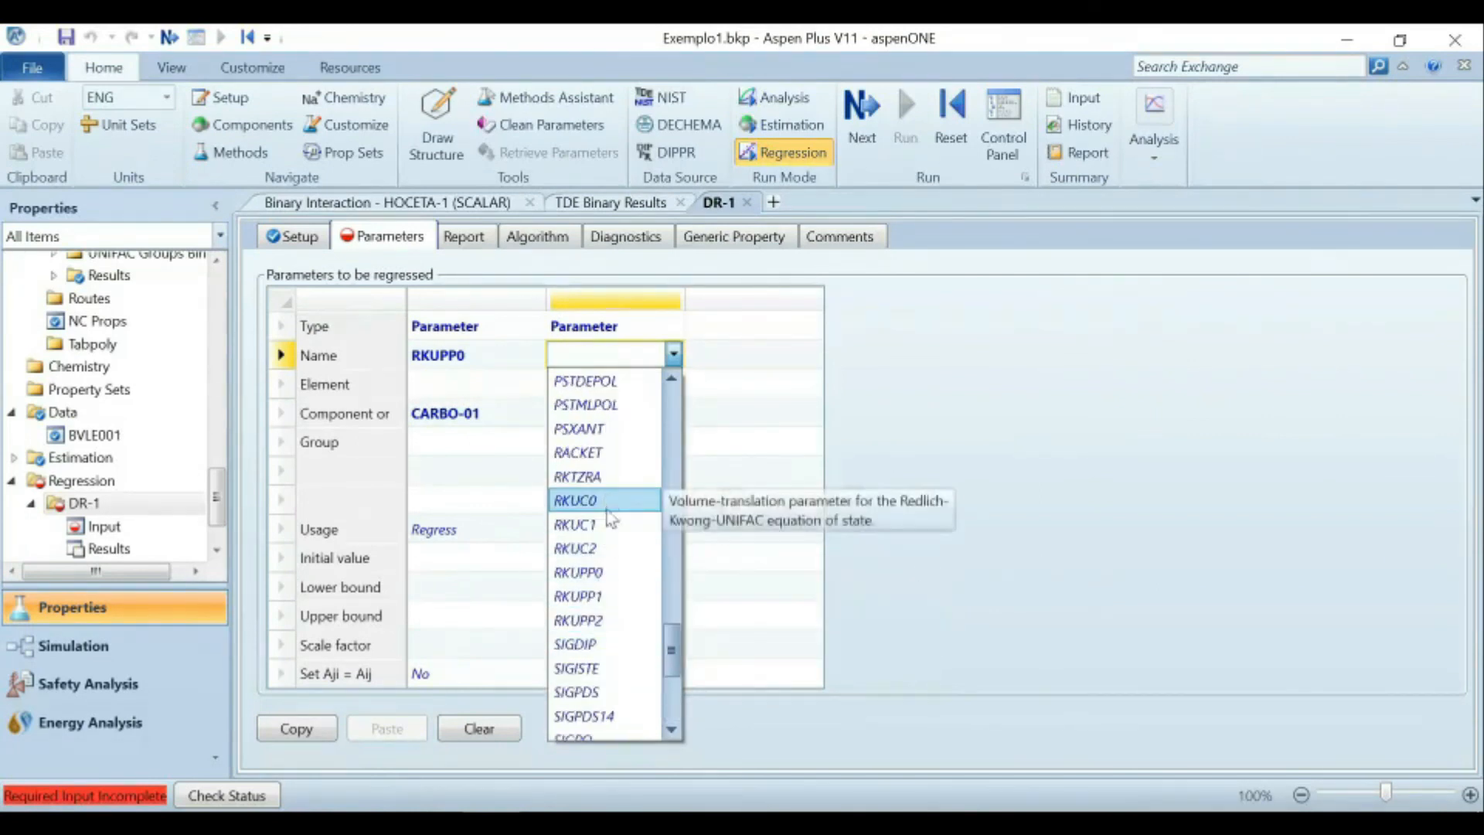
{"action": "left_click", "coordinate": [607, 572]}
Assign component OLEIC-01 to the second RKUPP0 regression entry.
{"action": "left_click", "coordinate": [658, 415]}
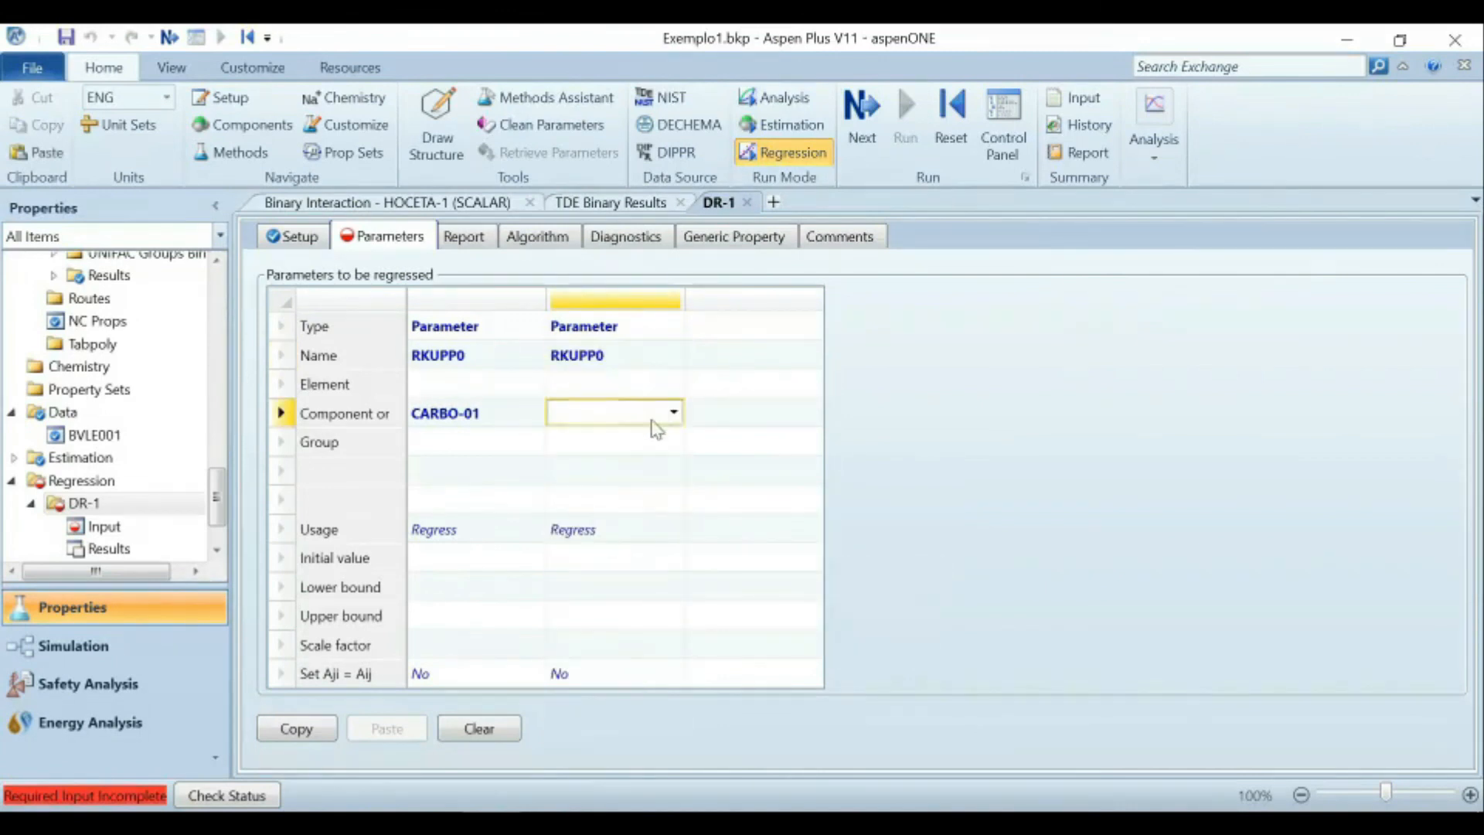
{"action": "left_click", "coordinate": [674, 412]}
{"action": "left_click", "coordinate": [673, 462]}
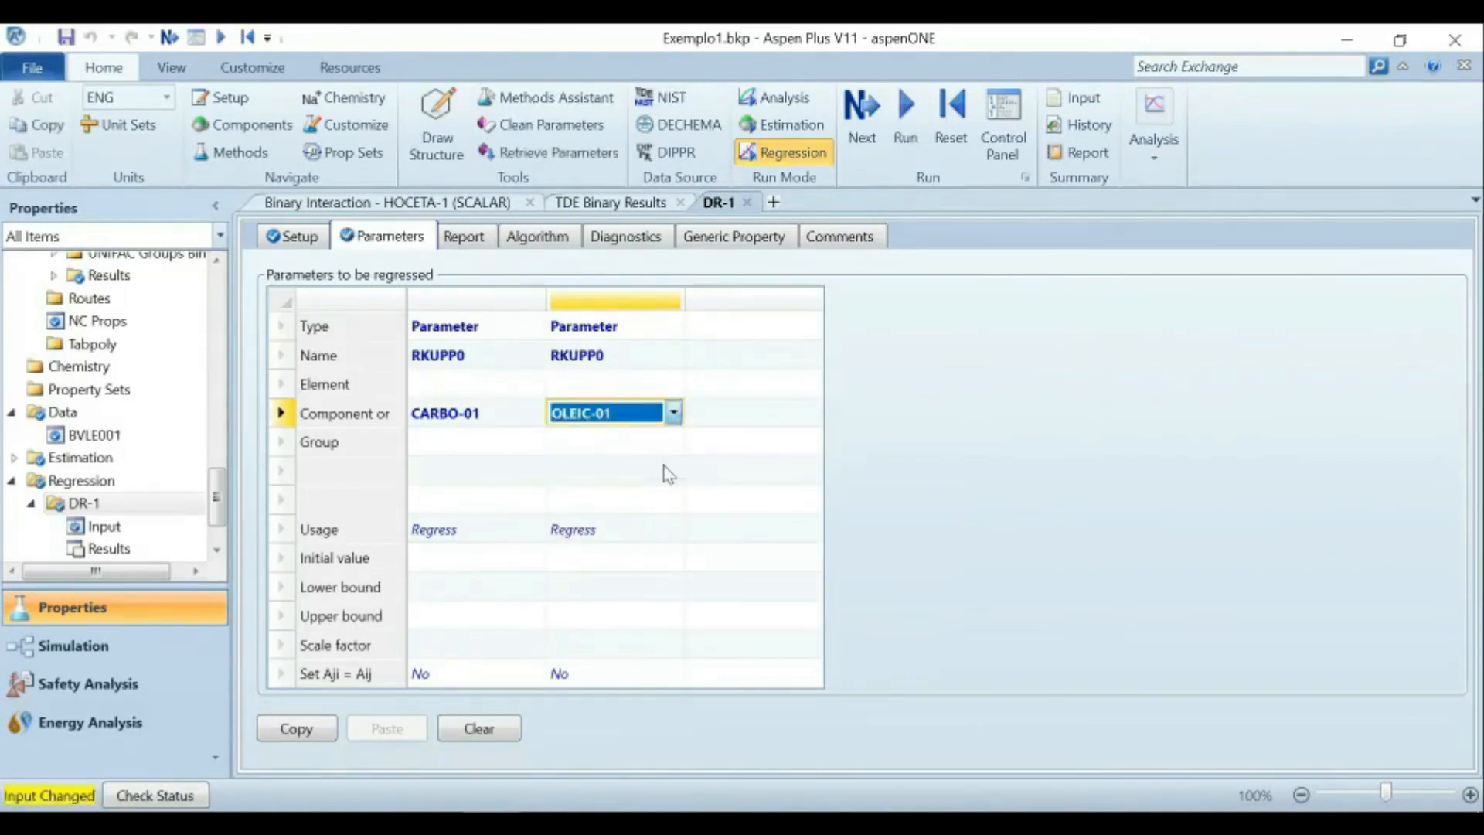
Define the third regression entry as a Binary parameter named RKUKA0, checking the required coefficient on slide 6 of the PowerPoint presentation.
{"action": "left_click", "coordinate": [792, 329]}
{"action": "key", "text": "alt+Tab"}
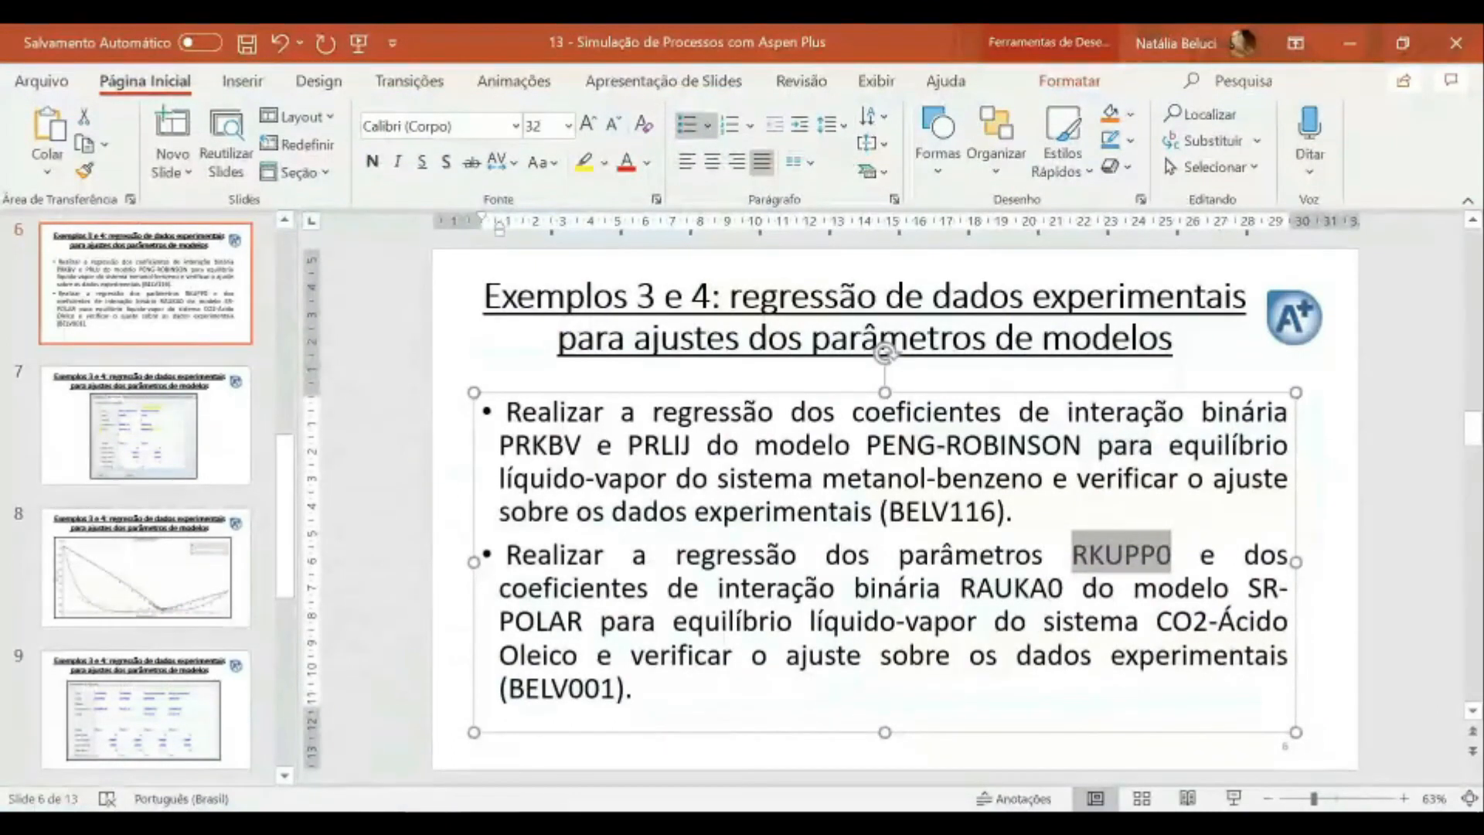
{"action": "key", "text": "alt+Tab"}
{"action": "left_click", "coordinate": [811, 325]}
{"action": "left_click", "coordinate": [814, 379]}
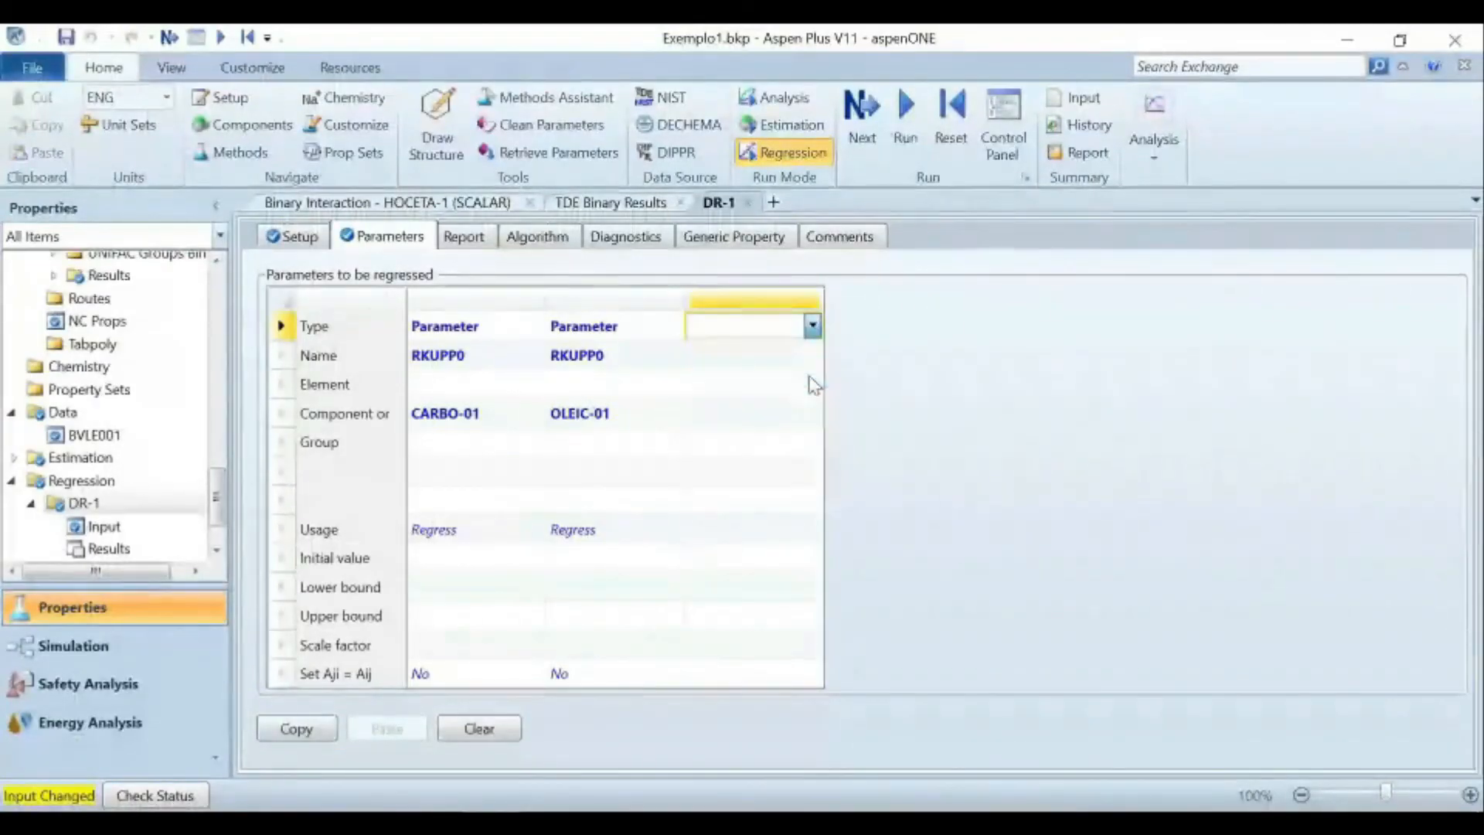
{"action": "left_click", "coordinate": [810, 357]}
{"action": "left_click", "coordinate": [812, 355]}
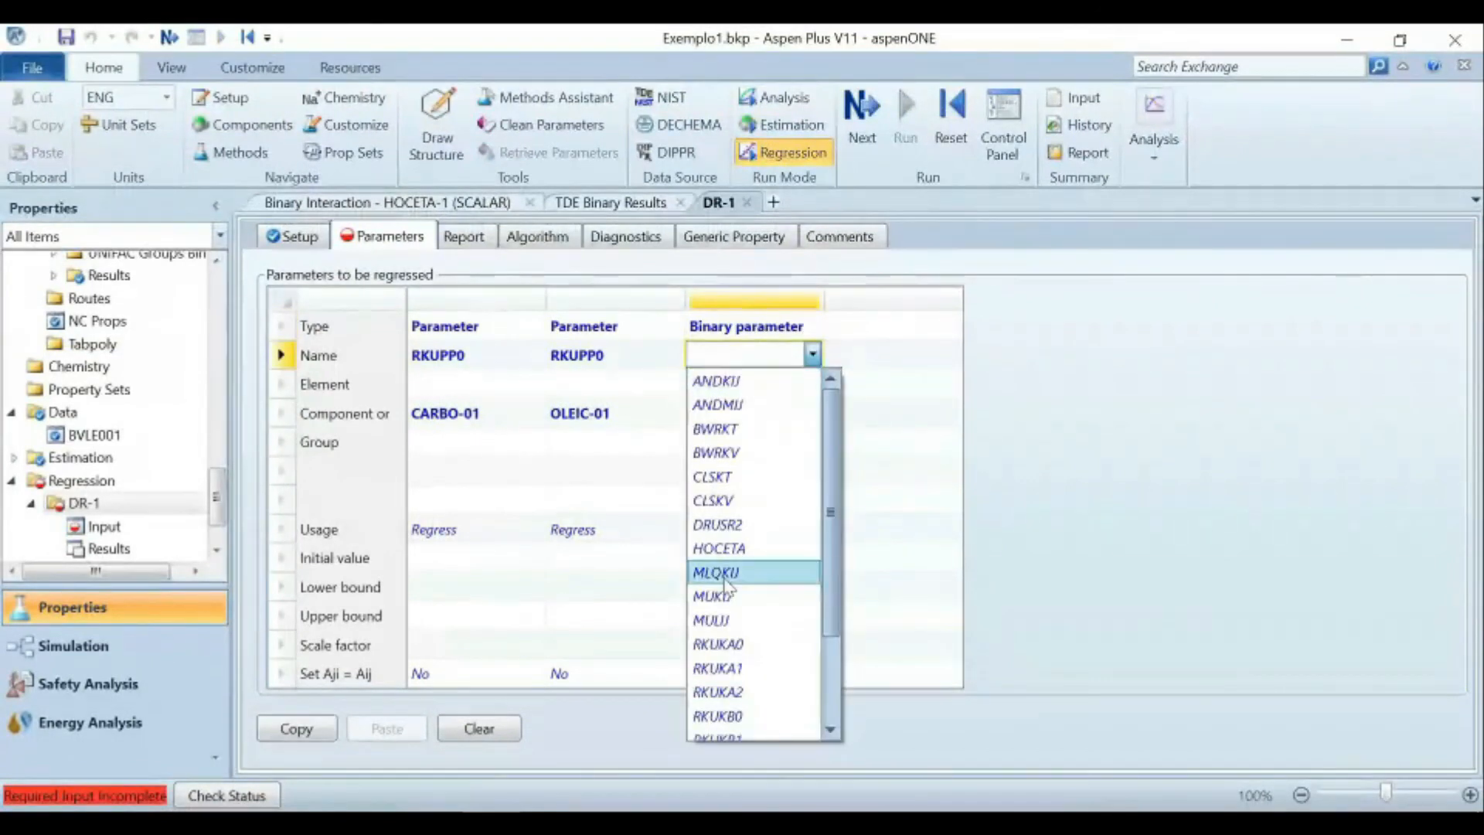
{"action": "scroll", "coordinate": [750, 665], "scroll_direction": "down", "scroll_amount": 2}
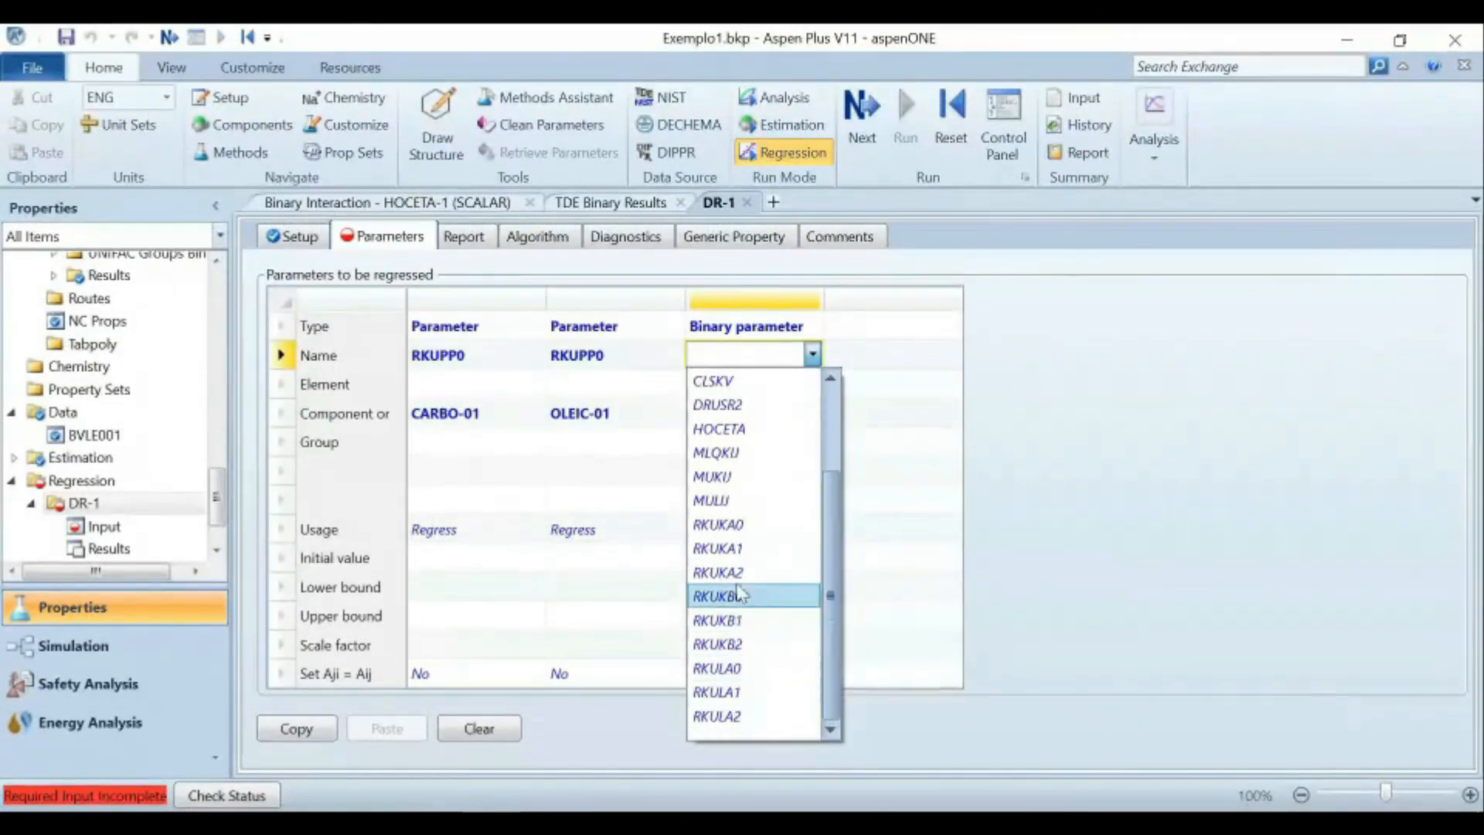
{"action": "left_click", "coordinate": [742, 525]}
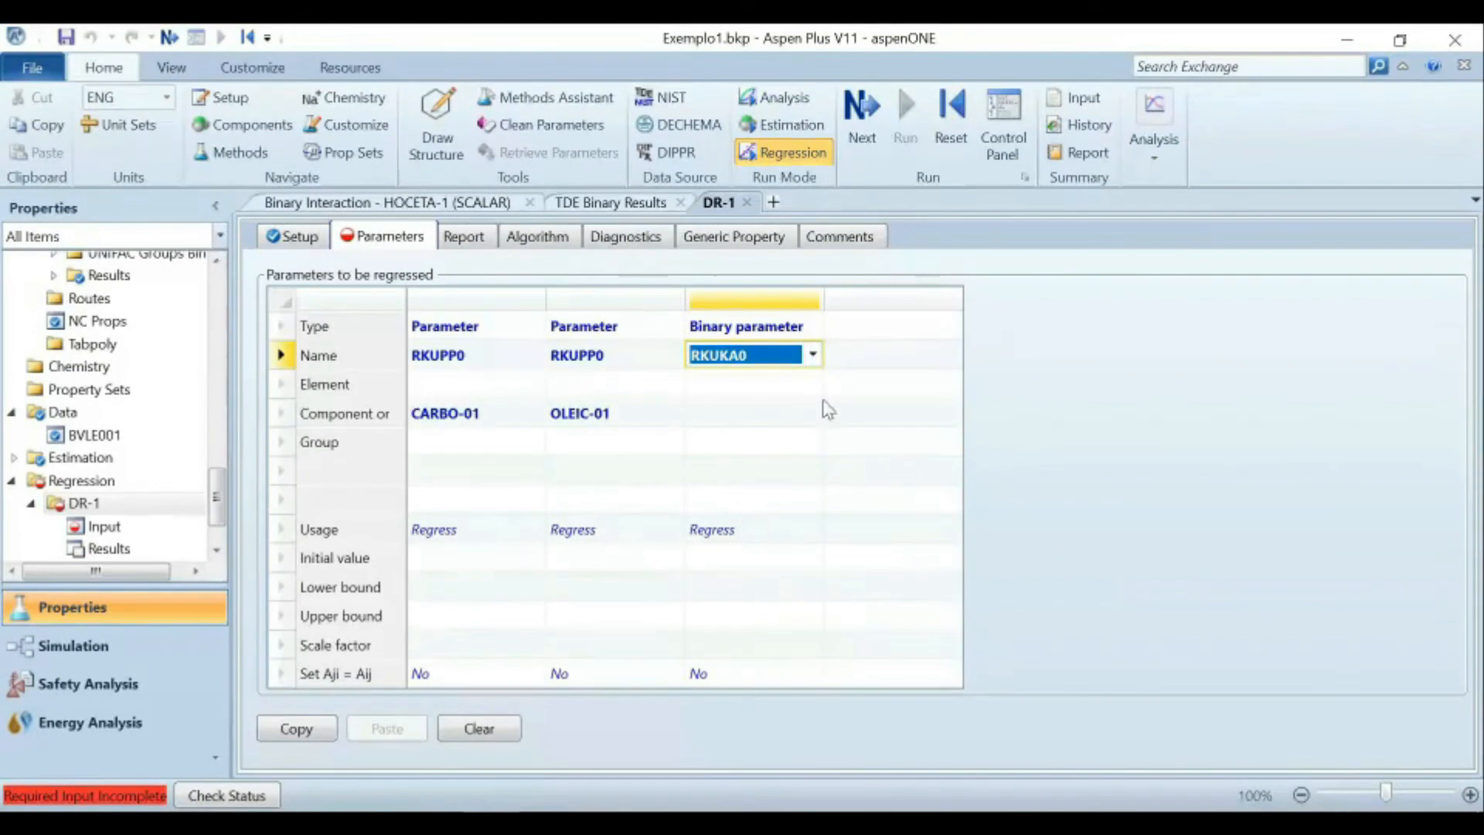
Assign the component pair CARBO-01 and OLEIC-01 to the RKUKA0 entry, leaving its element blank.
{"action": "left_click", "coordinate": [815, 386]}
{"action": "left_click", "coordinate": [807, 421]}
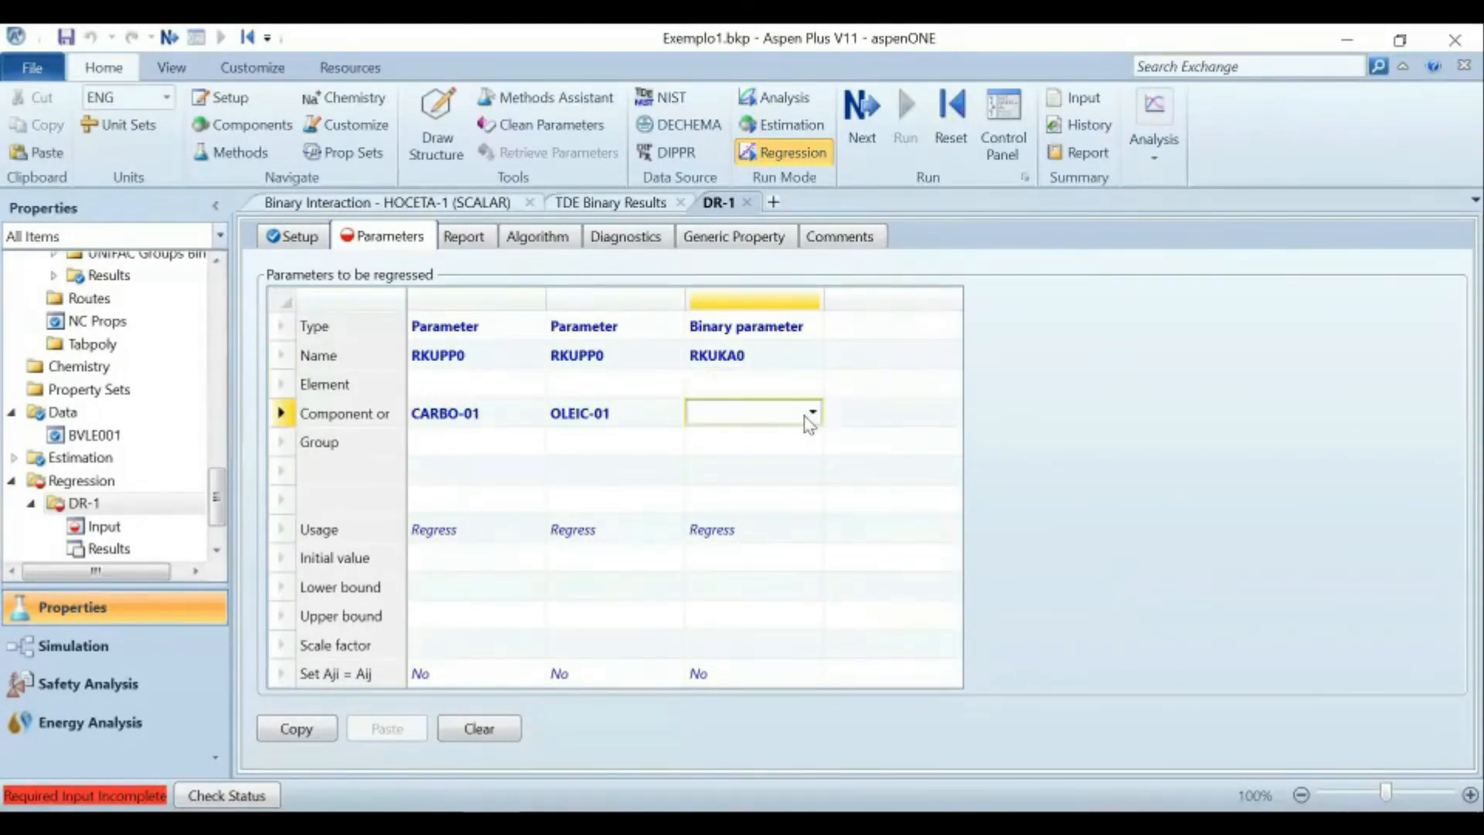
{"action": "left_click", "coordinate": [813, 413]}
{"action": "left_click", "coordinate": [725, 439]}
{"action": "left_click", "coordinate": [812, 443]}
{"action": "left_click", "coordinate": [815, 444]}
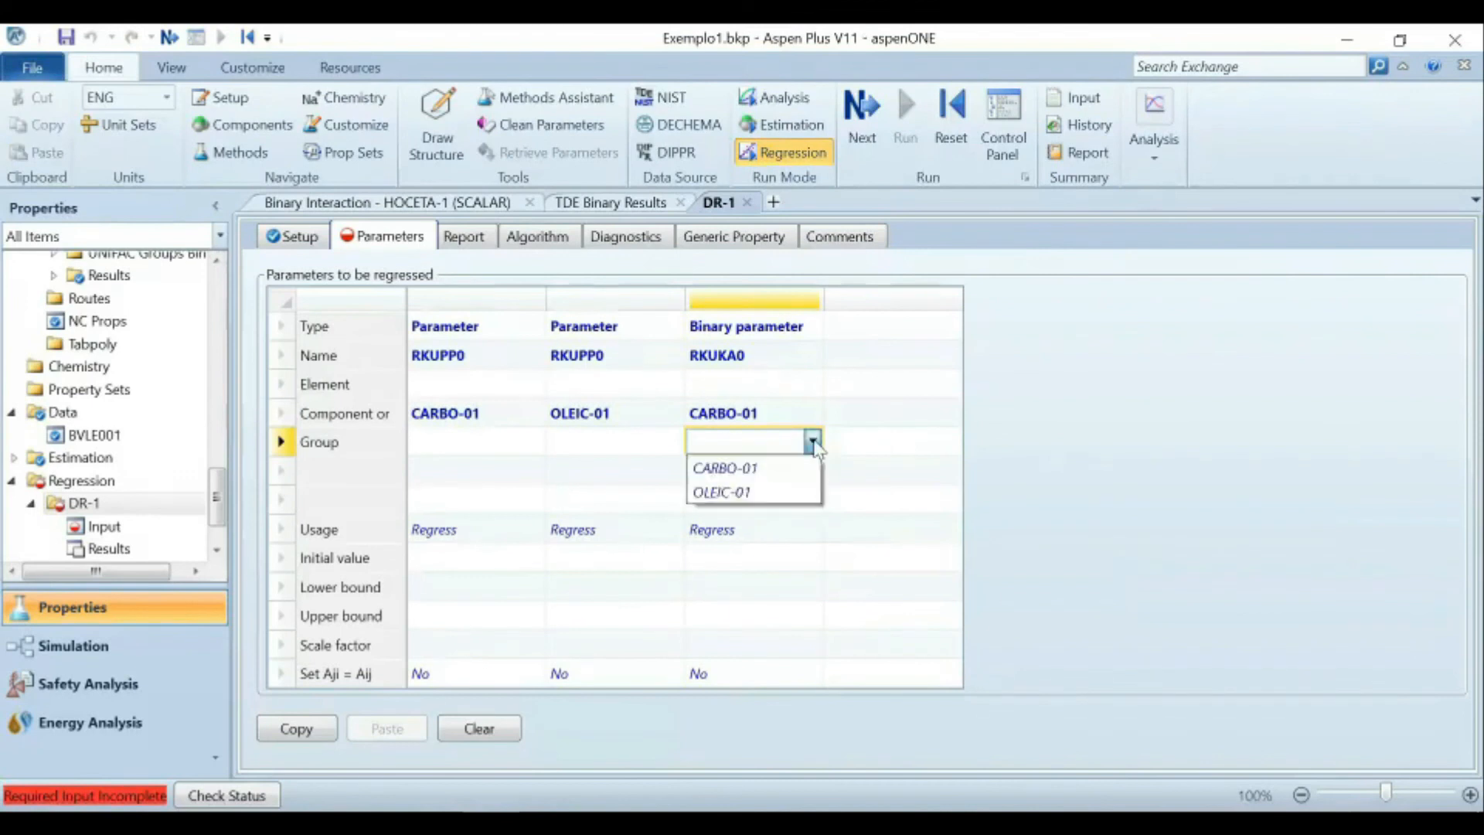
{"action": "left_click", "coordinate": [790, 492]}
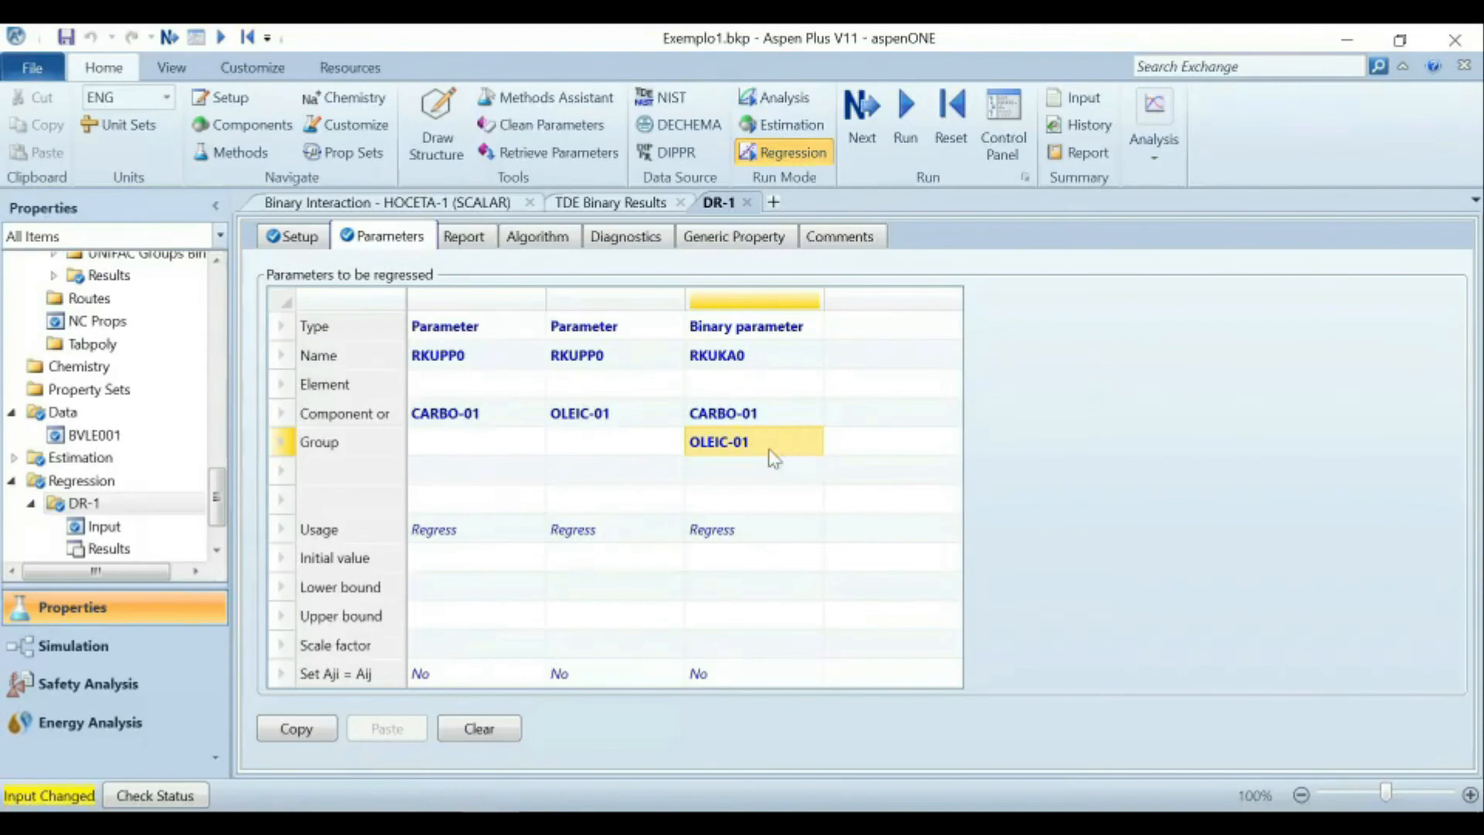
Add a fourth regression entry as a Binary parameter named RKULA0 for the pair CARBO-01 and OLEIC-01.
{"action": "left_click", "coordinate": [952, 328]}
{"action": "left_click", "coordinate": [952, 326]}
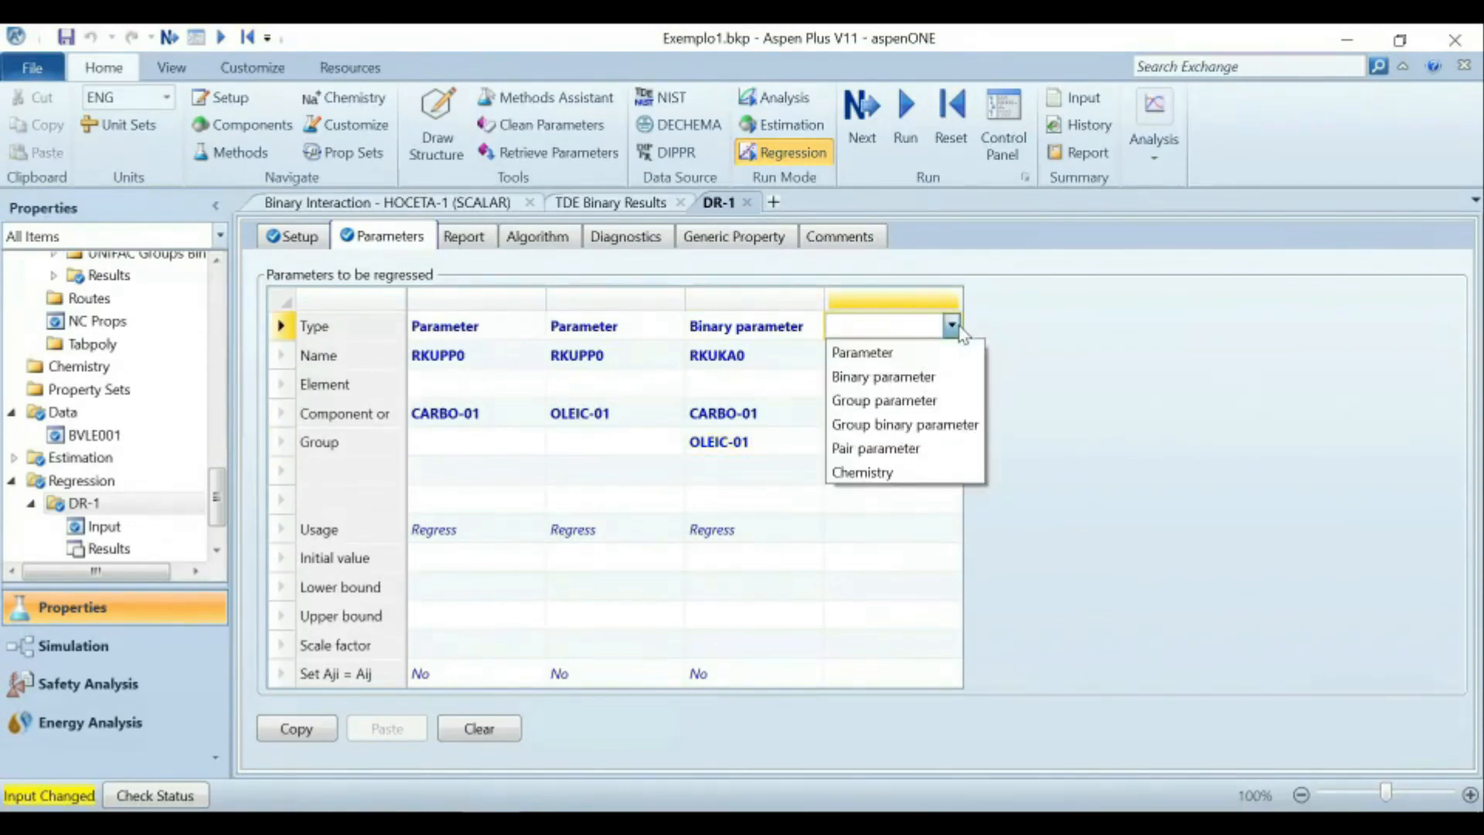
{"action": "left_click", "coordinate": [881, 376]}
{"action": "left_click", "coordinate": [952, 355]}
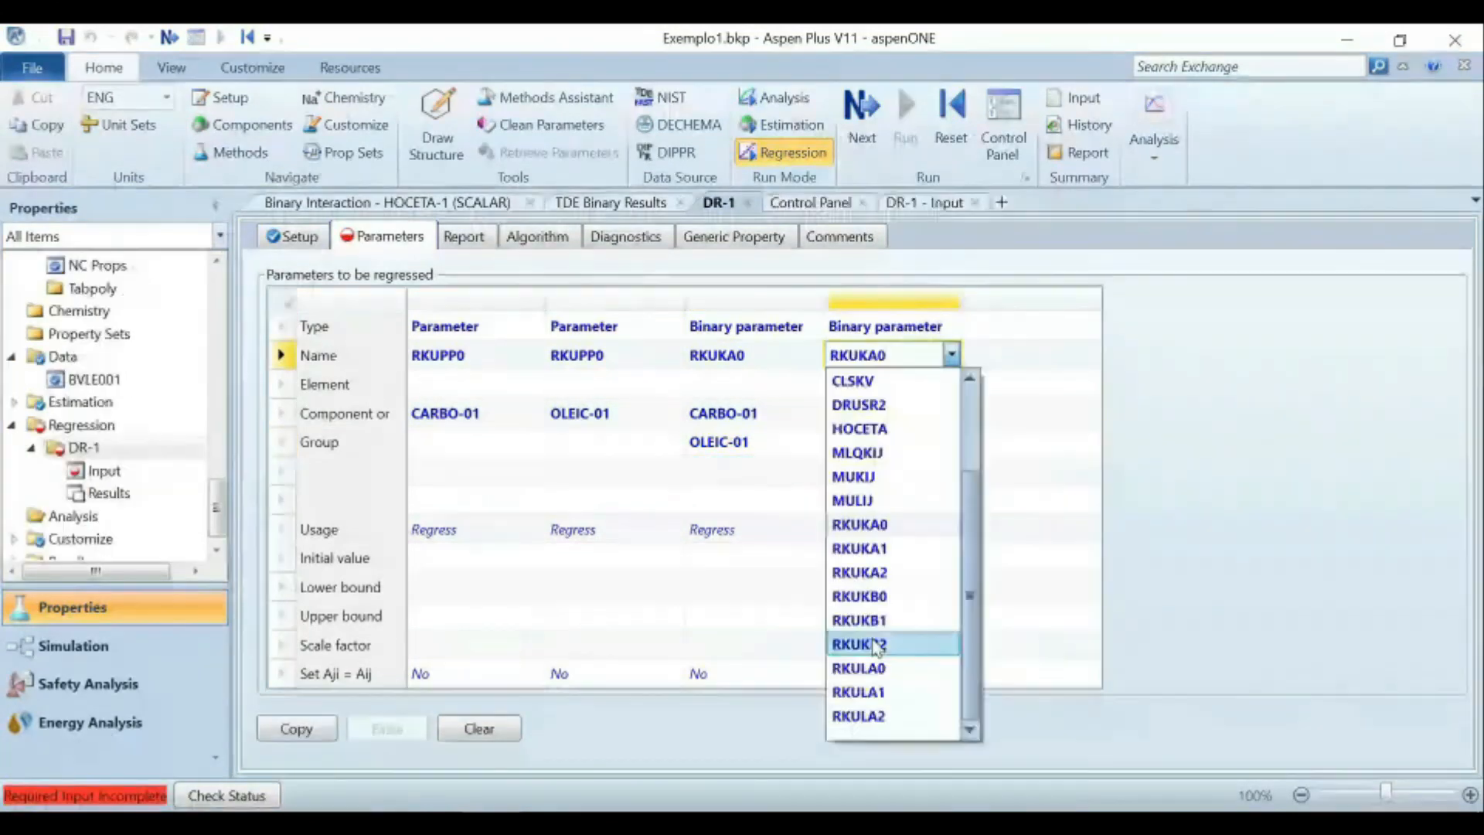
{"action": "left_click", "coordinate": [878, 668]}
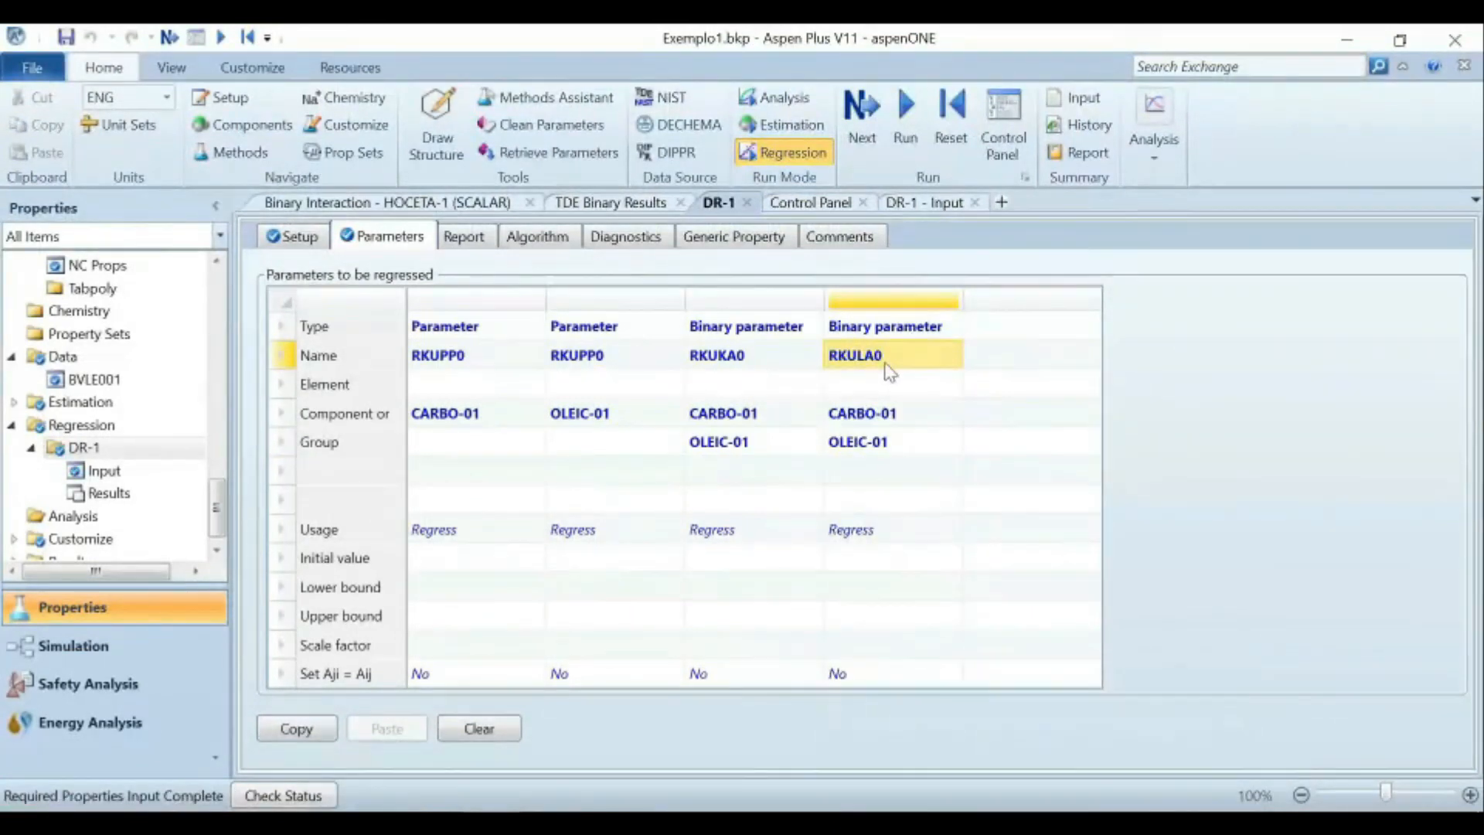
Run regression case DR-1 and generate the P-xy plot from its results.
{"action": "key", "text": "F5"}
{"action": "left_click", "coordinate": [691, 555]}
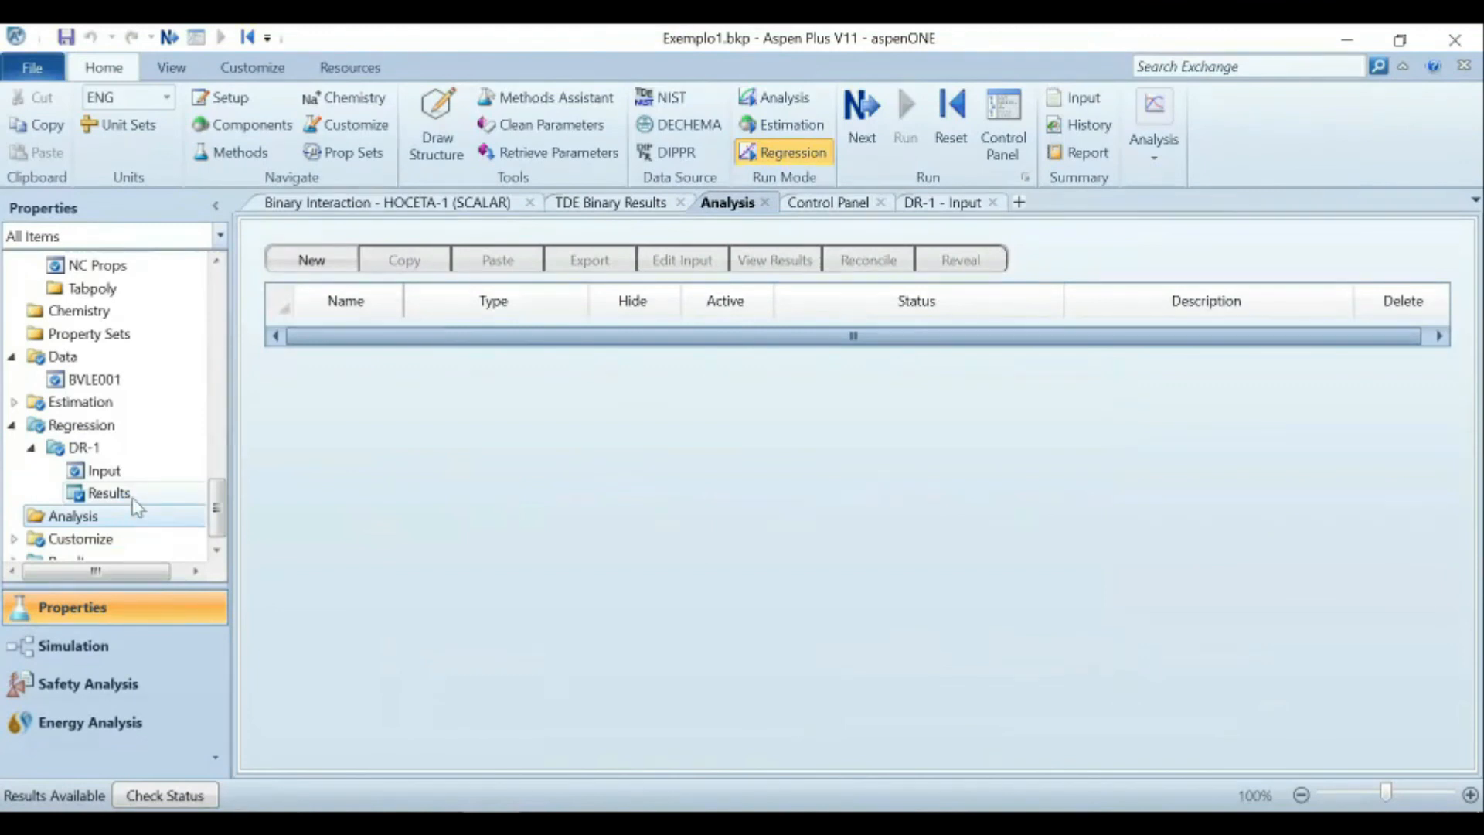
{"action": "left_click", "coordinate": [133, 498]}
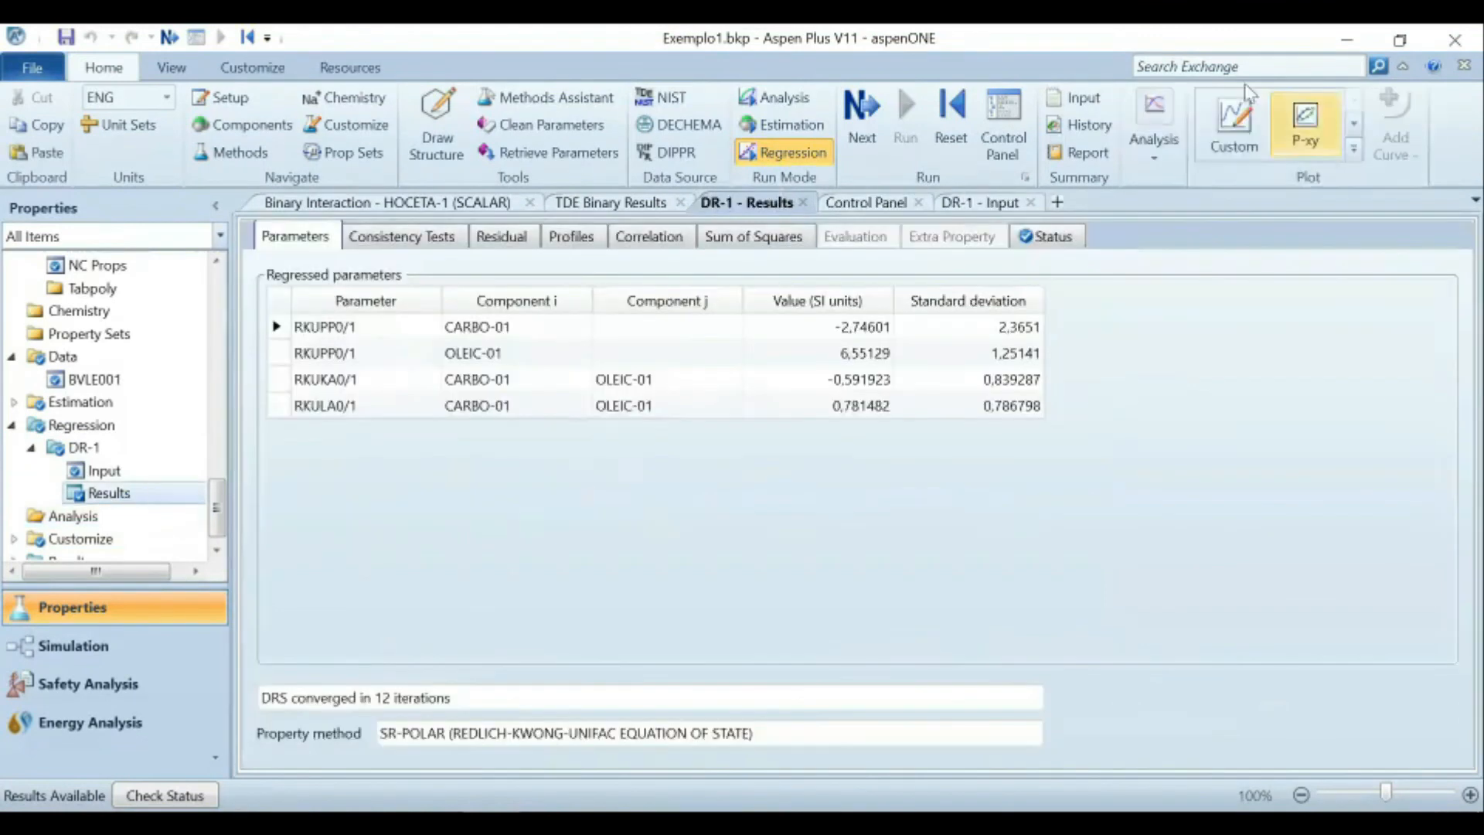
{"action": "left_click", "coordinate": [1306, 138]}
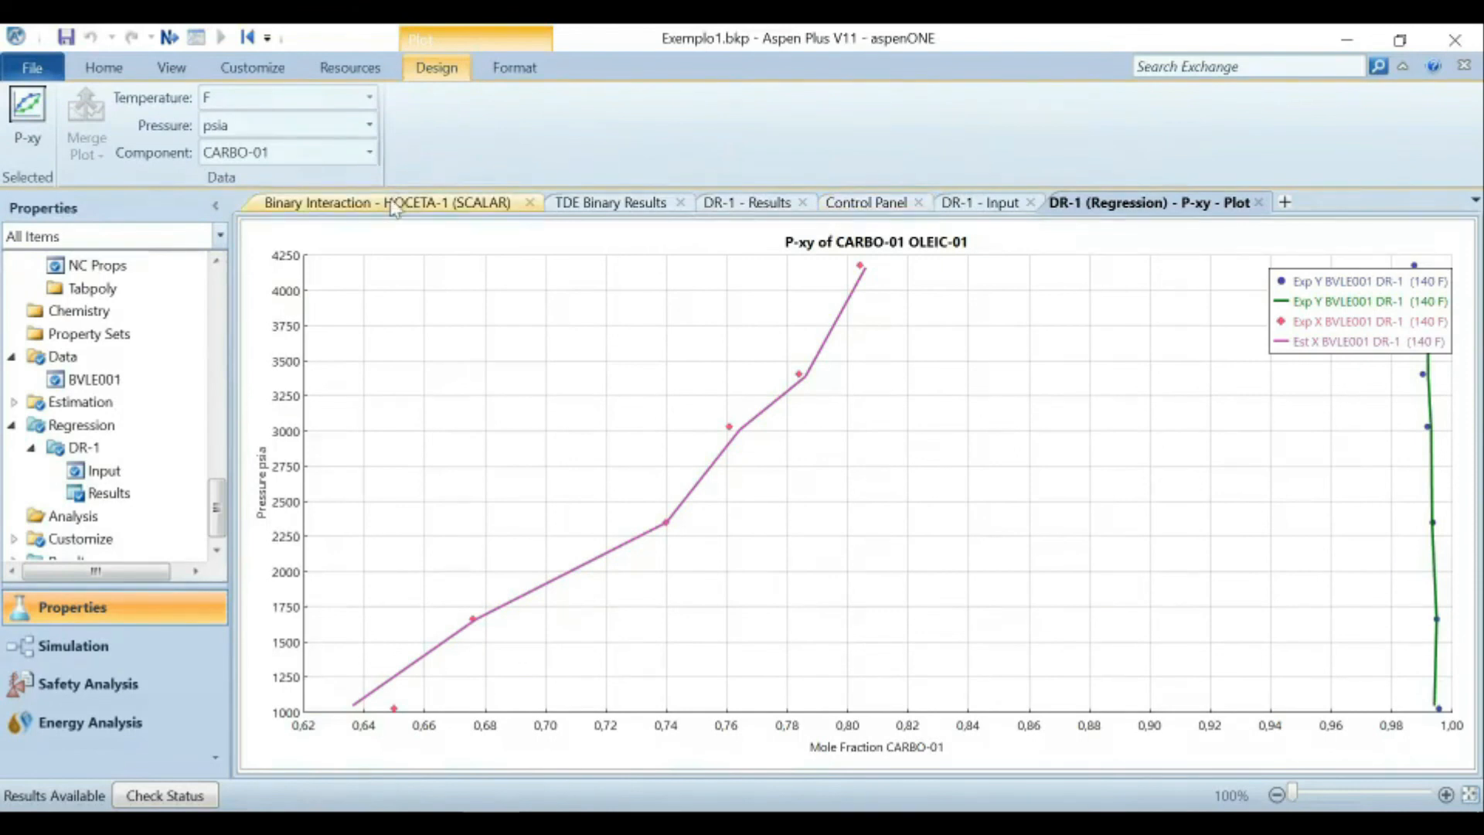
Review the HOCETA-1 binary interaction input and browse the table of contents of the property methods manual in Adobe Acrobat Reader.
{"action": "left_click", "coordinate": [340, 202]}
{"action": "scroll", "coordinate": [122, 467], "scroll_direction": "up", "scroll_amount": 3}
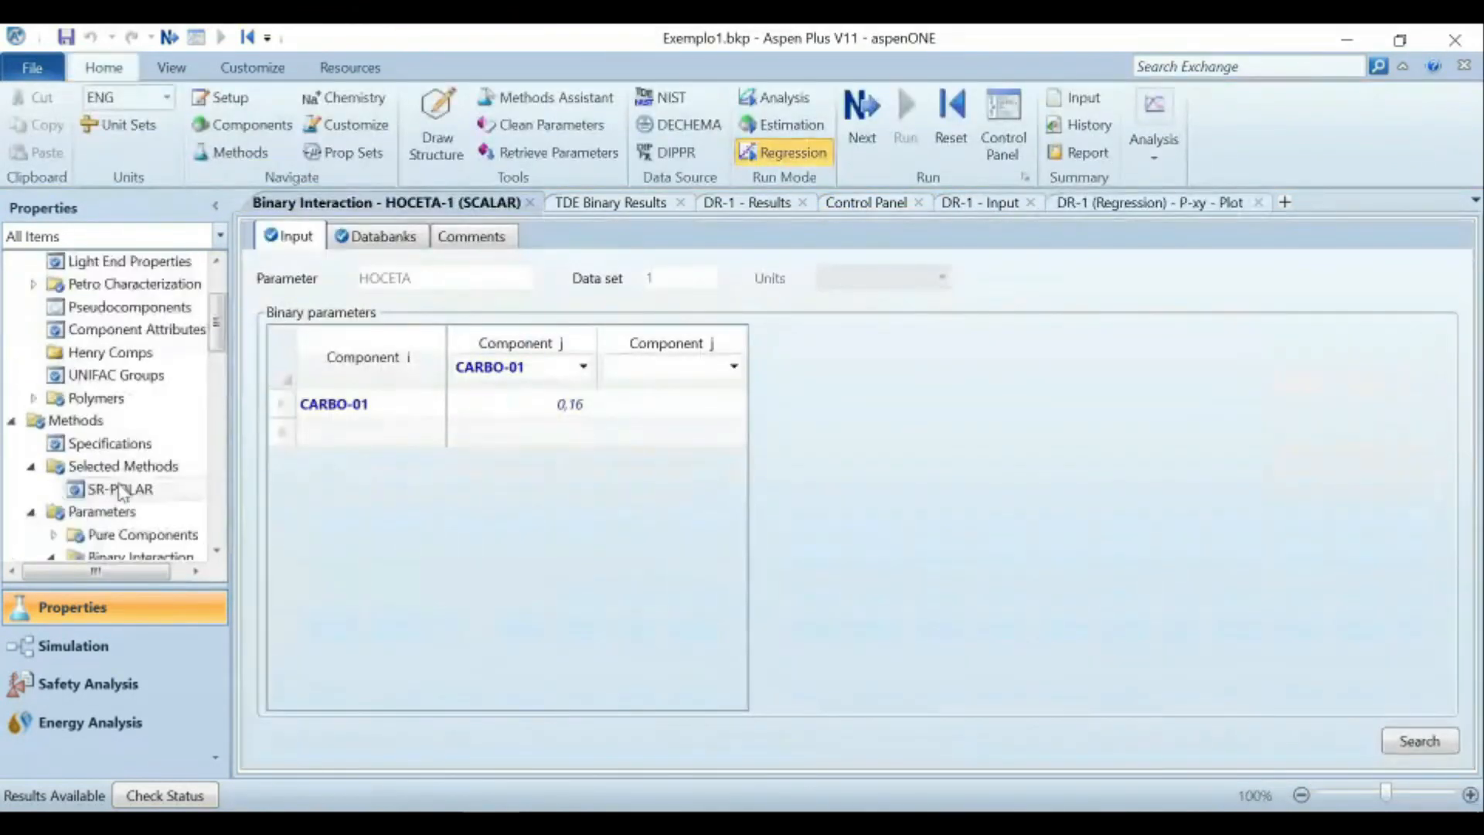
{"action": "key", "text": "alt+Tab"}
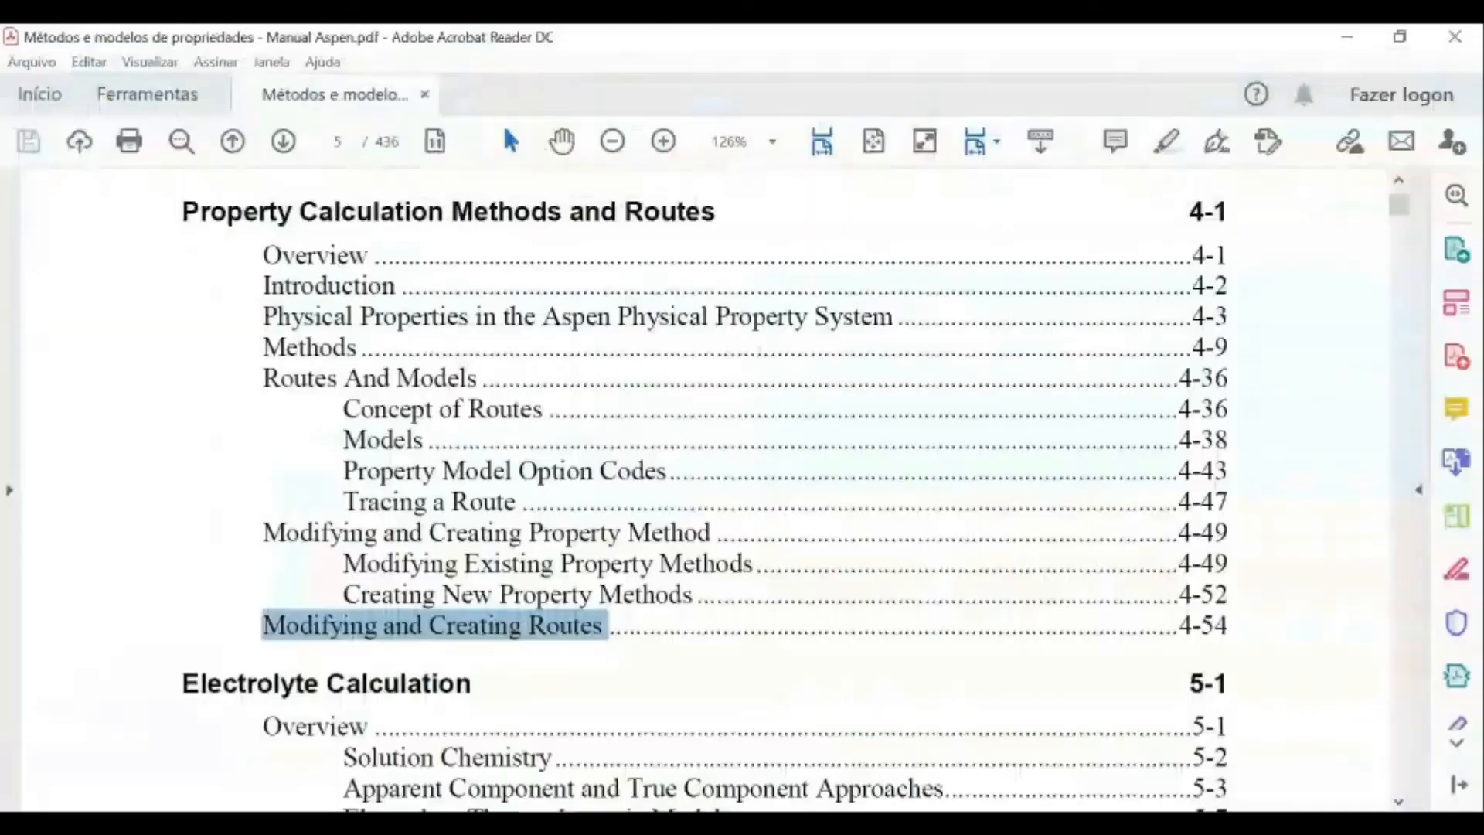
{"action": "scroll", "coordinate": [733, 562], "scroll_direction": "down", "scroll_amount": 10}
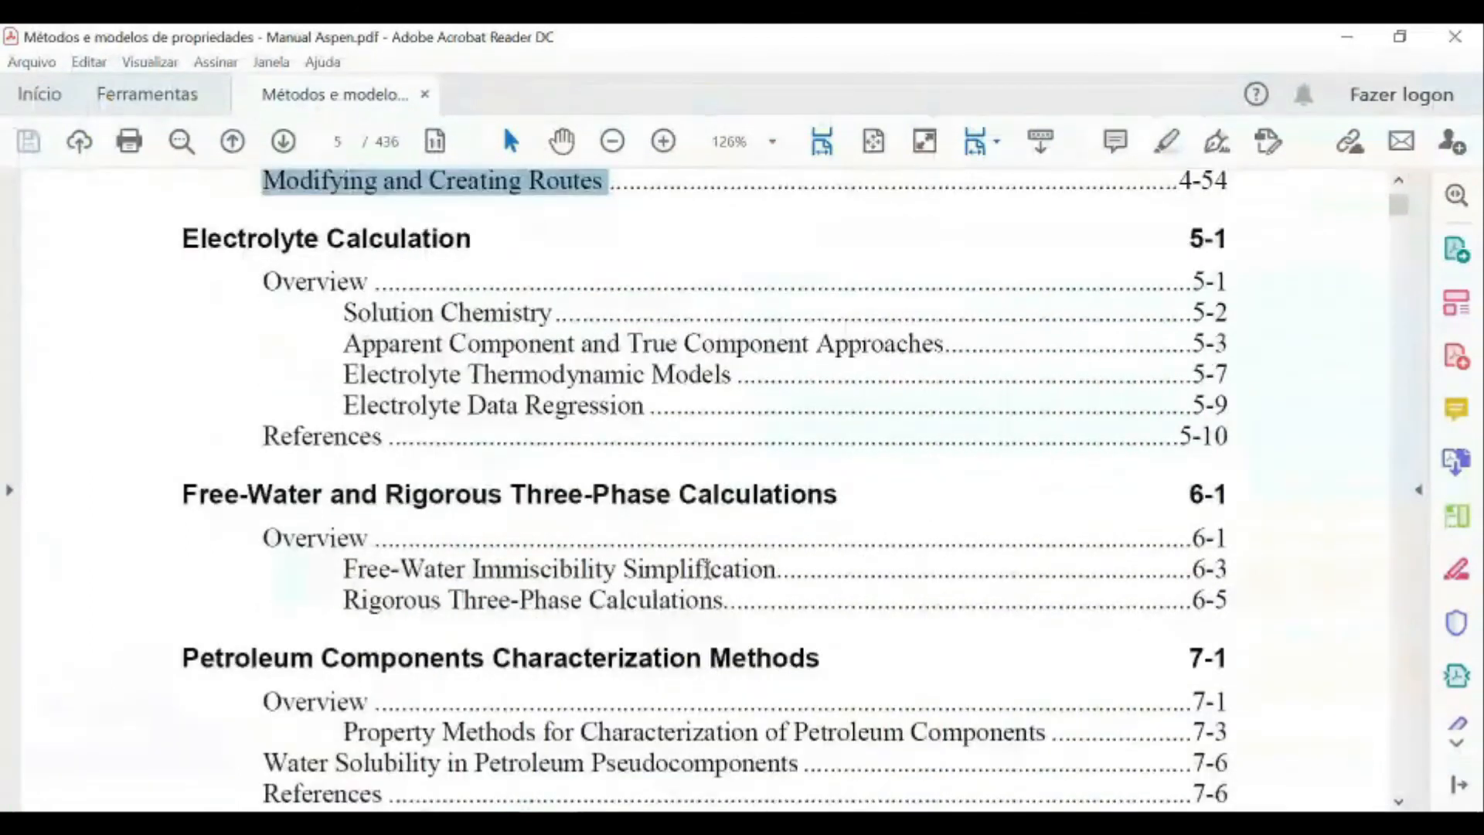
{"action": "scroll", "coordinate": [712, 579], "scroll_direction": "down", "scroll_amount": 10}
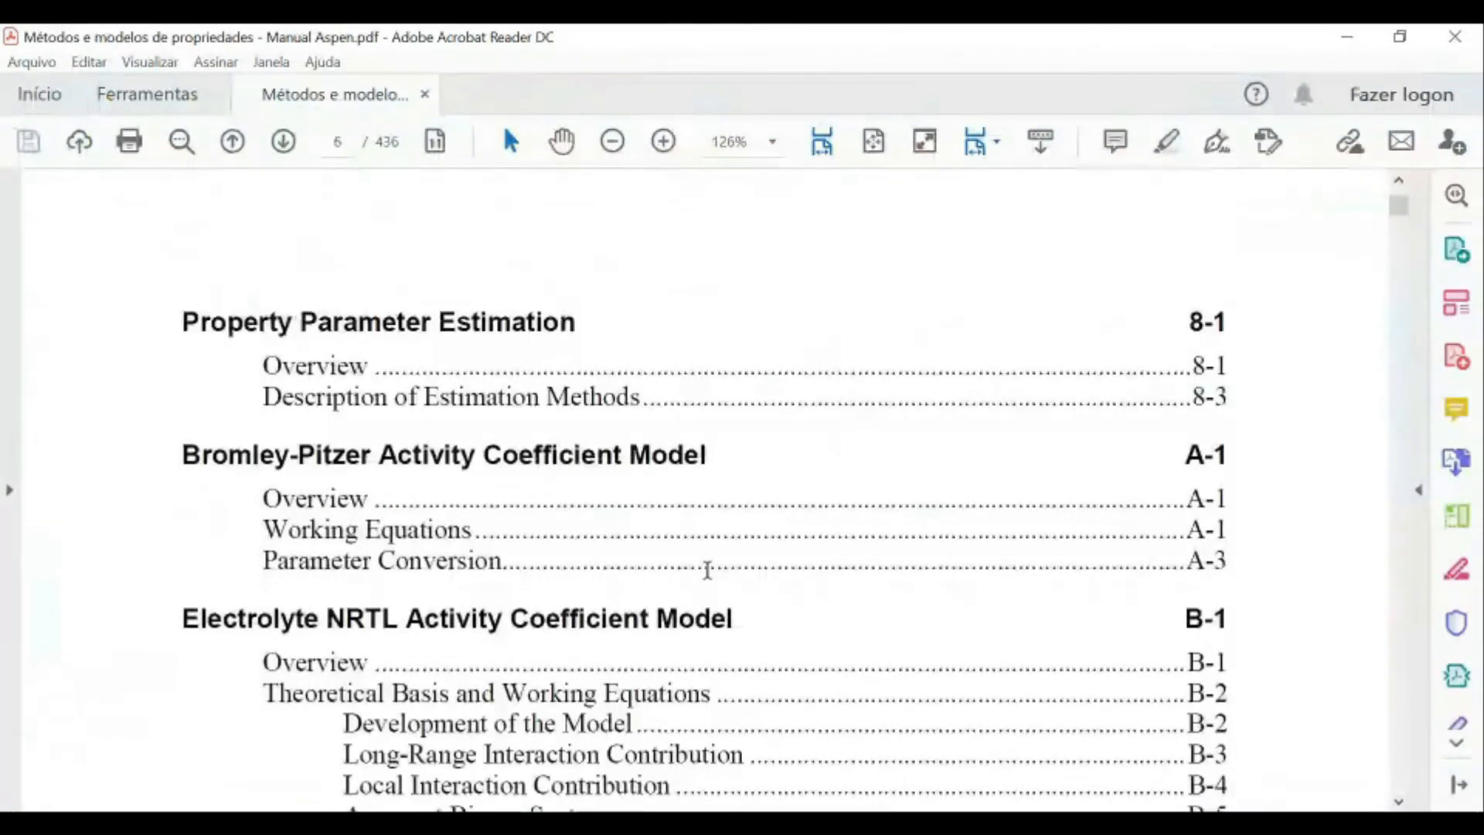
Switch to the PowerPoint presentation and show the references on slide 11 and the closing slide 12.
{"action": "key", "text": "alt+Tab"}
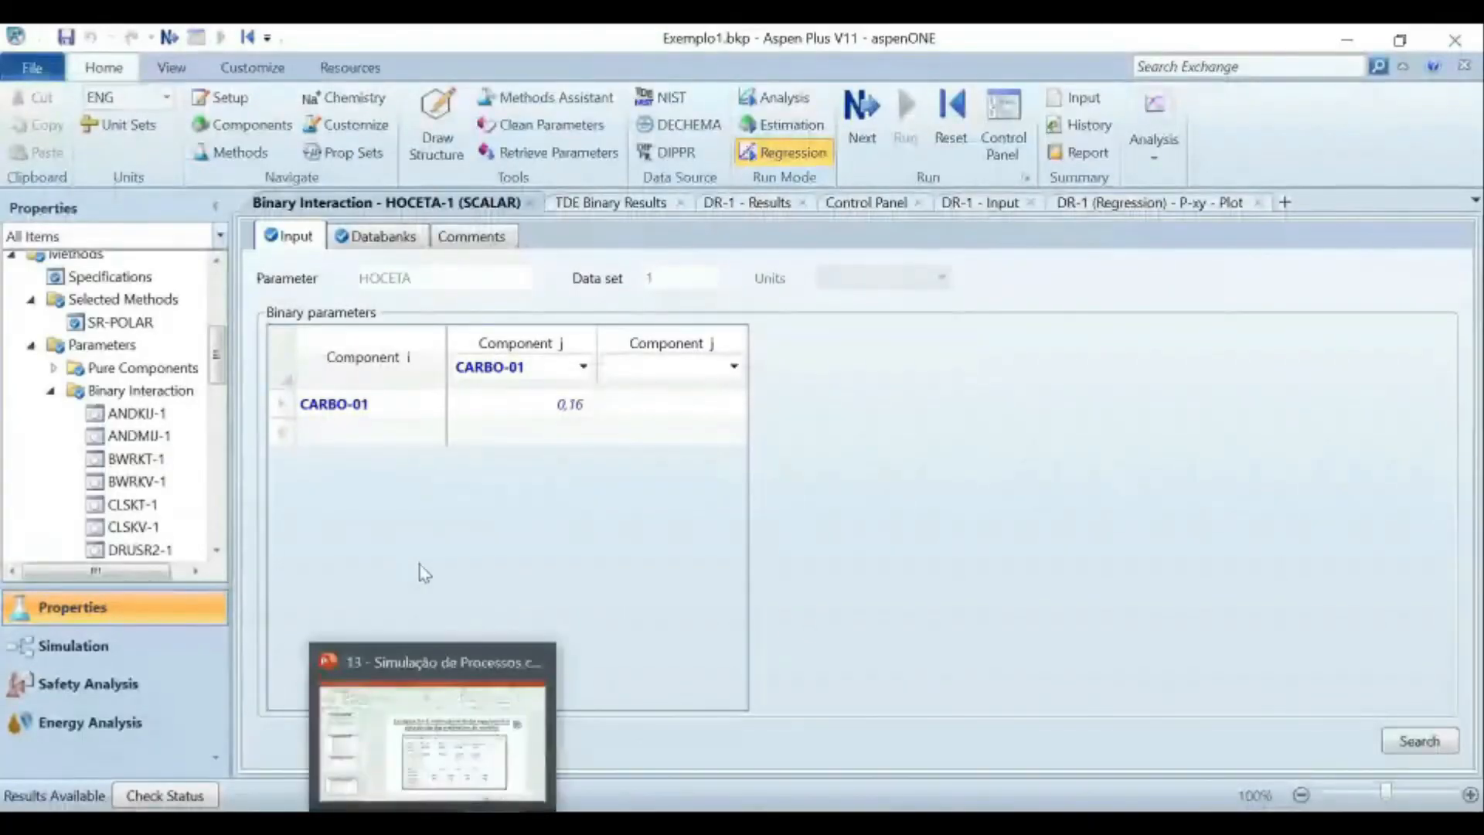
{"action": "scroll", "coordinate": [145, 481], "scroll_direction": "down", "scroll_amount": 15}
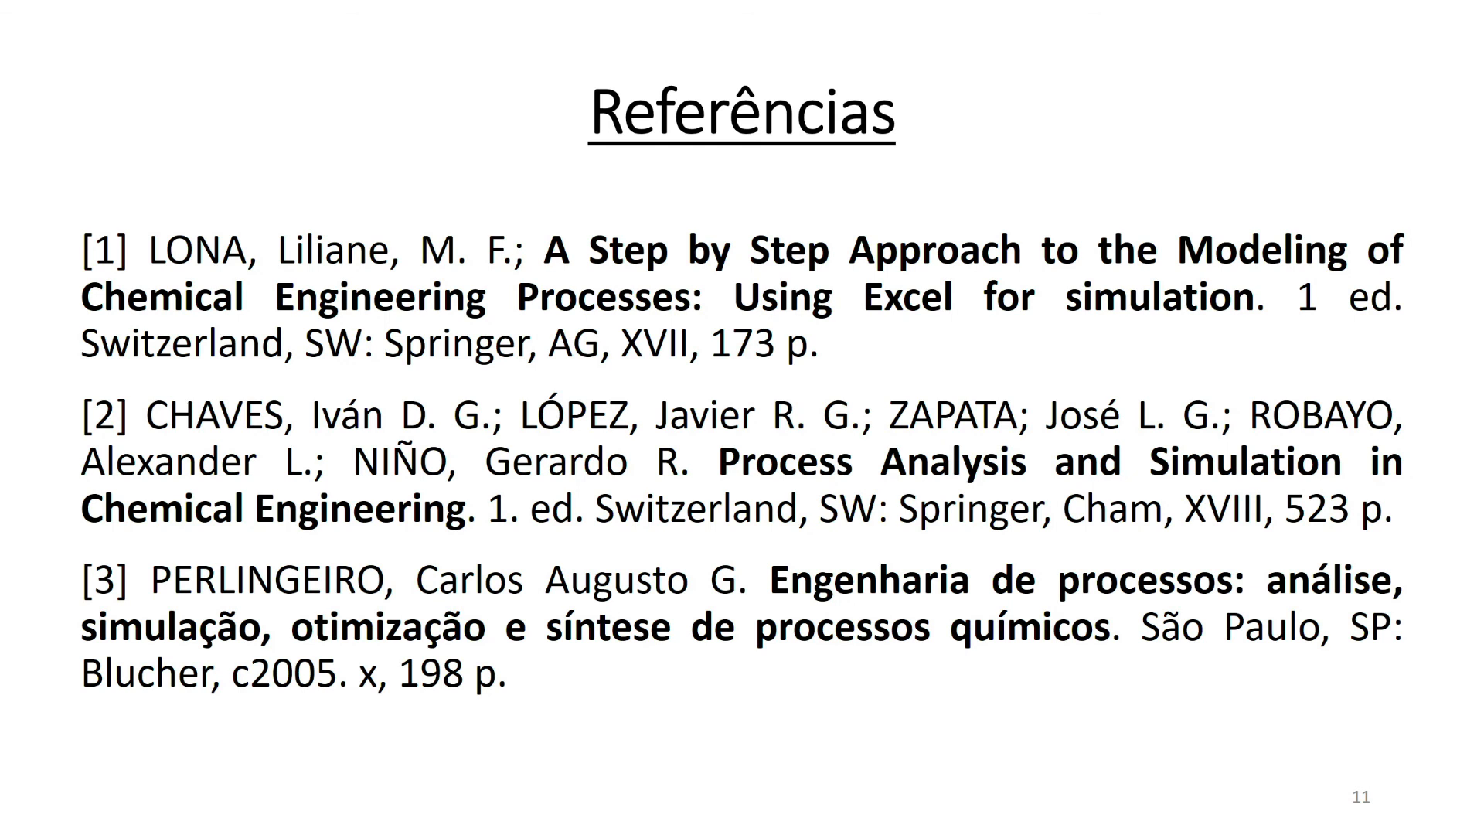
{"action": "key", "text": "Right"}
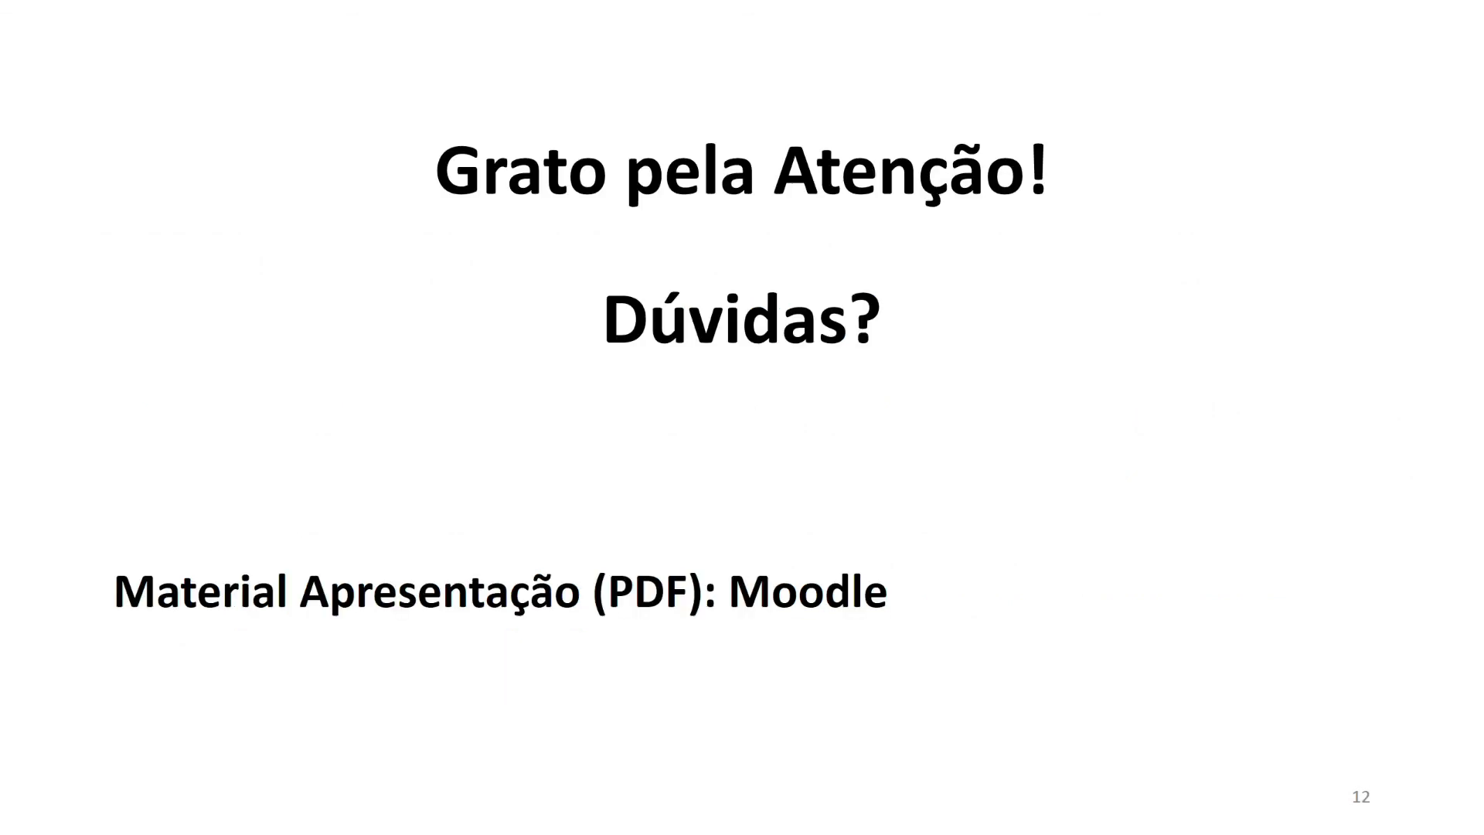